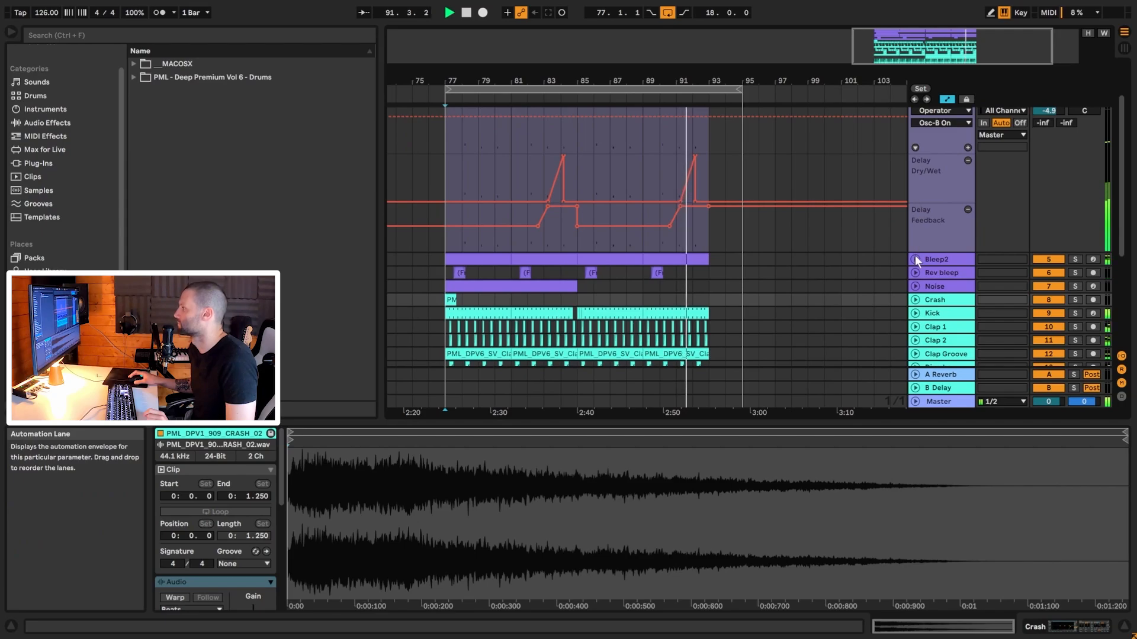
Step: Unfold the Bleep2 and Rev bleep tracks to view their clips and automation during playback
{"action": "left_click", "coordinate": [914, 258]}
{"action": "scroll", "coordinate": [914, 249], "scroll_direction": "down", "scroll_amount": 3}
{"action": "scroll", "coordinate": [912, 266], "scroll_direction": "down", "scroll_amount": 1}
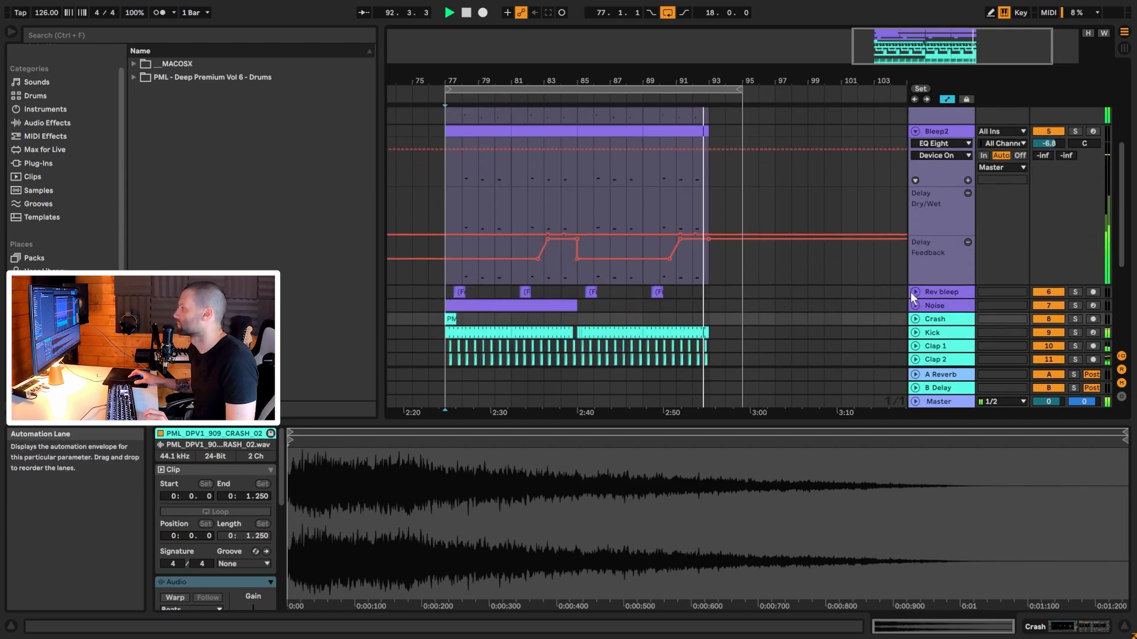
{"action": "left_click", "coordinate": [914, 292]}
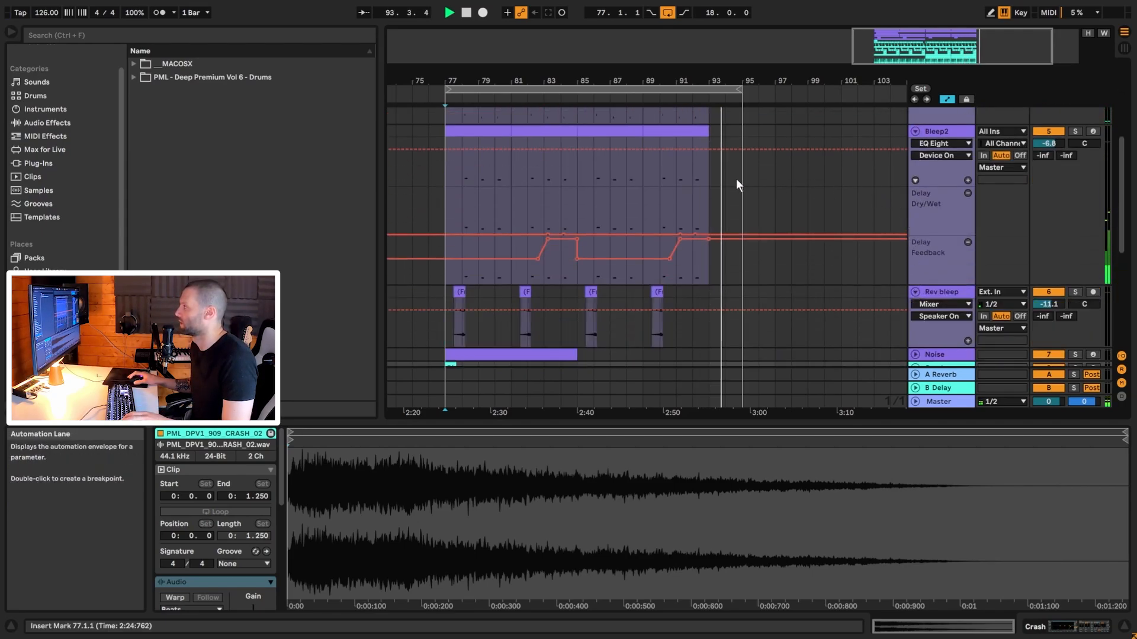
Step: Fold all arrangement tracks and unfold only the Sub track
{"action": "left_click", "coordinate": [719, 179]}
{"action": "scroll", "coordinate": [924, 201], "scroll_direction": "up", "scroll_amount": 1}
{"action": "left_click", "coordinate": [915, 174], "text": "alt"}
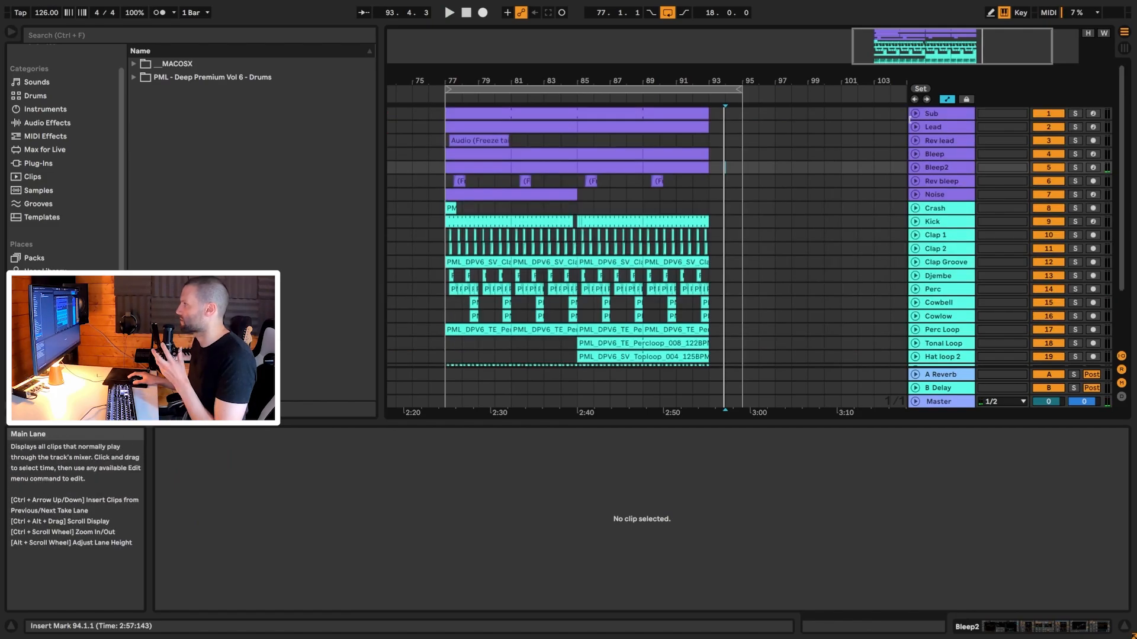
{"action": "left_click", "coordinate": [916, 113]}
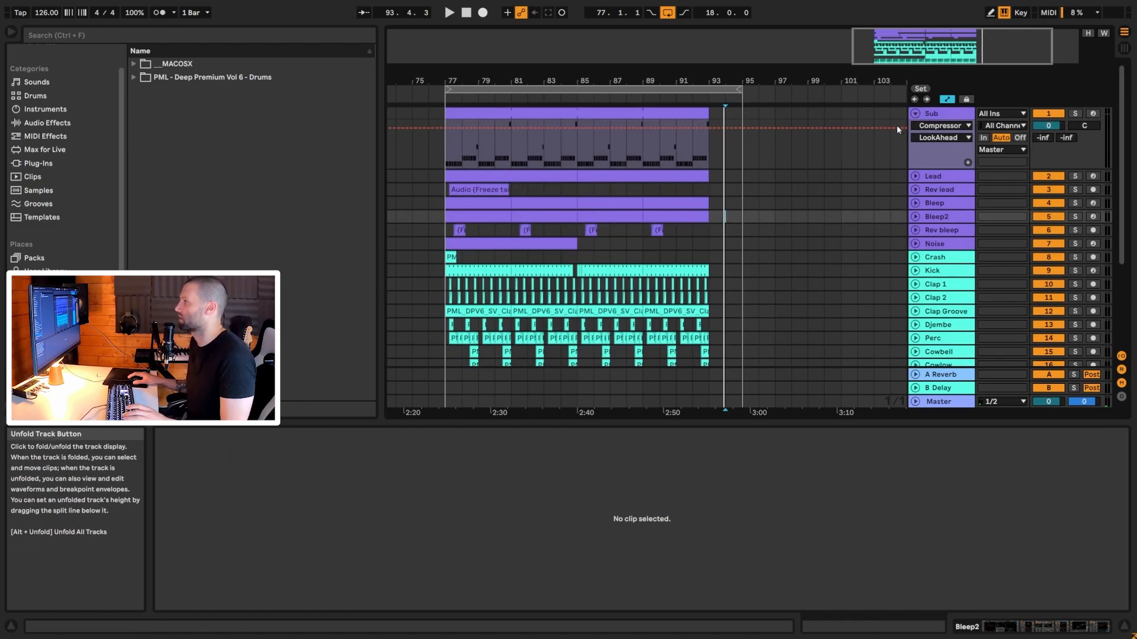
Step: Open the Sub track's MIDI clip and audition the Sub and Kick tracks soloed together from bar 77
{"action": "left_click", "coordinate": [487, 111]}
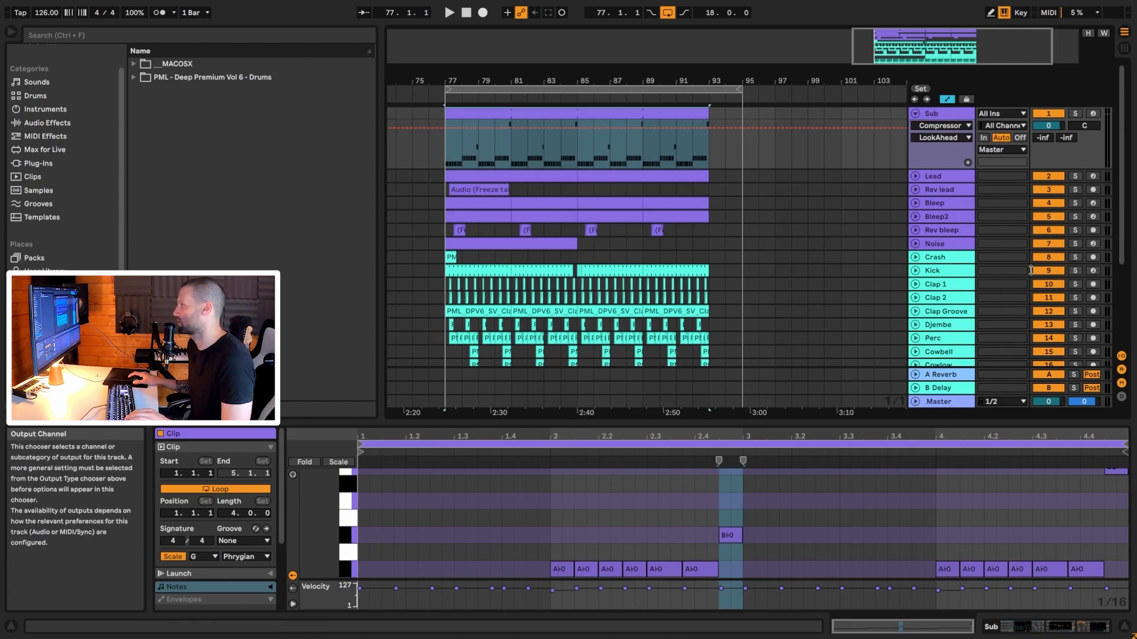
{"action": "left_click", "coordinate": [1075, 271]}
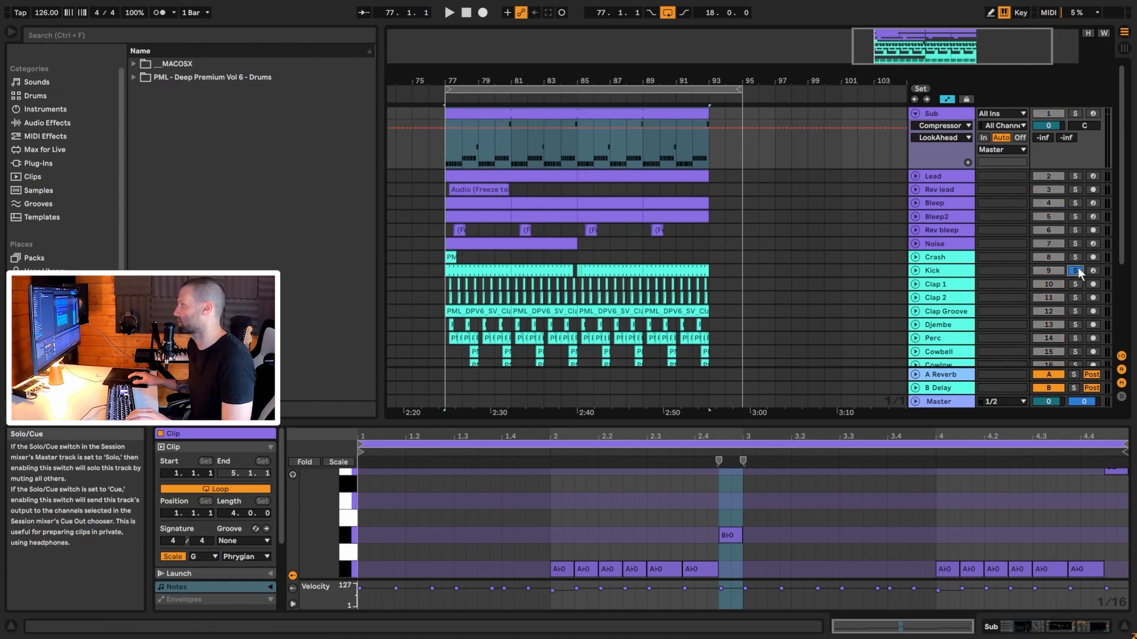
{"action": "left_click", "coordinate": [1076, 112]}
{"action": "key", "text": "space"}
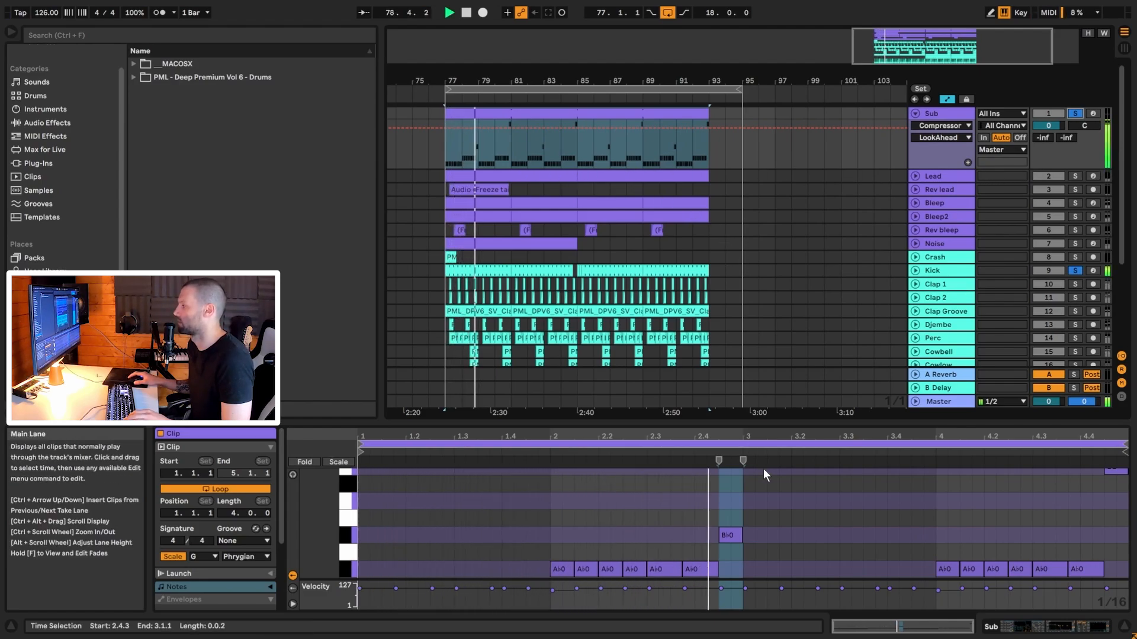
{"action": "key", "text": "space"}
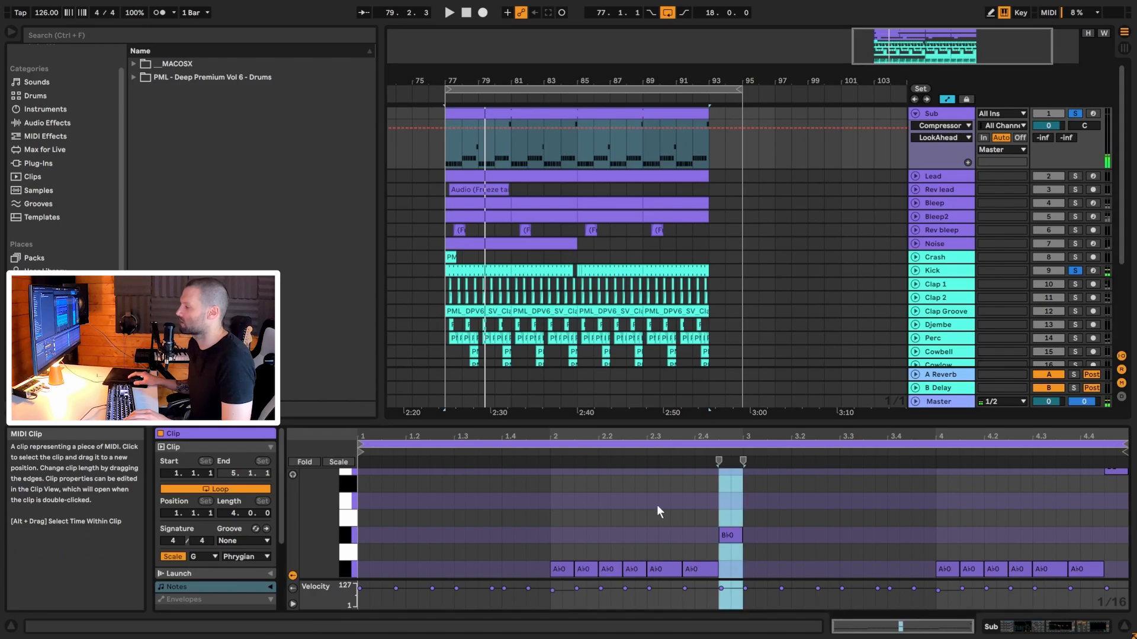
Step: Enlarge the note editor and examine the single B♭0 and D1 notes ending bars 2 and 4 of the Sub clip
{"action": "scroll", "coordinate": [630, 527], "scroll_direction": "down", "scroll_amount": 3}
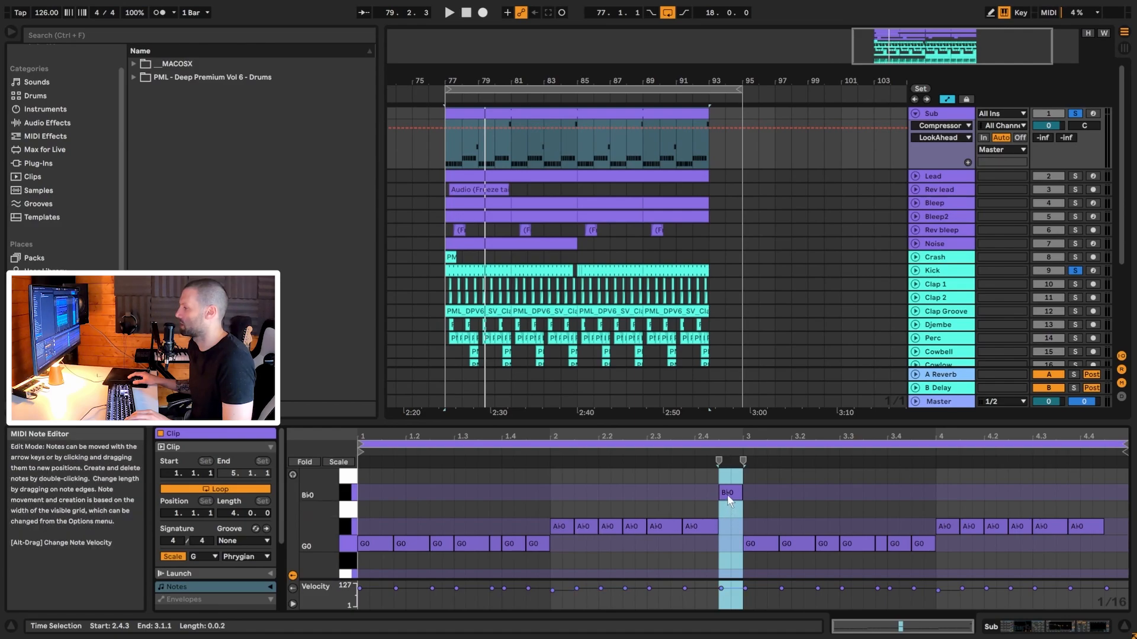
{"action": "scroll", "coordinate": [769, 507], "scroll_direction": "up", "scroll_amount": 1}
{"action": "left_click_drag", "start_coordinate": [684, 422], "coordinate": [698, 312]}
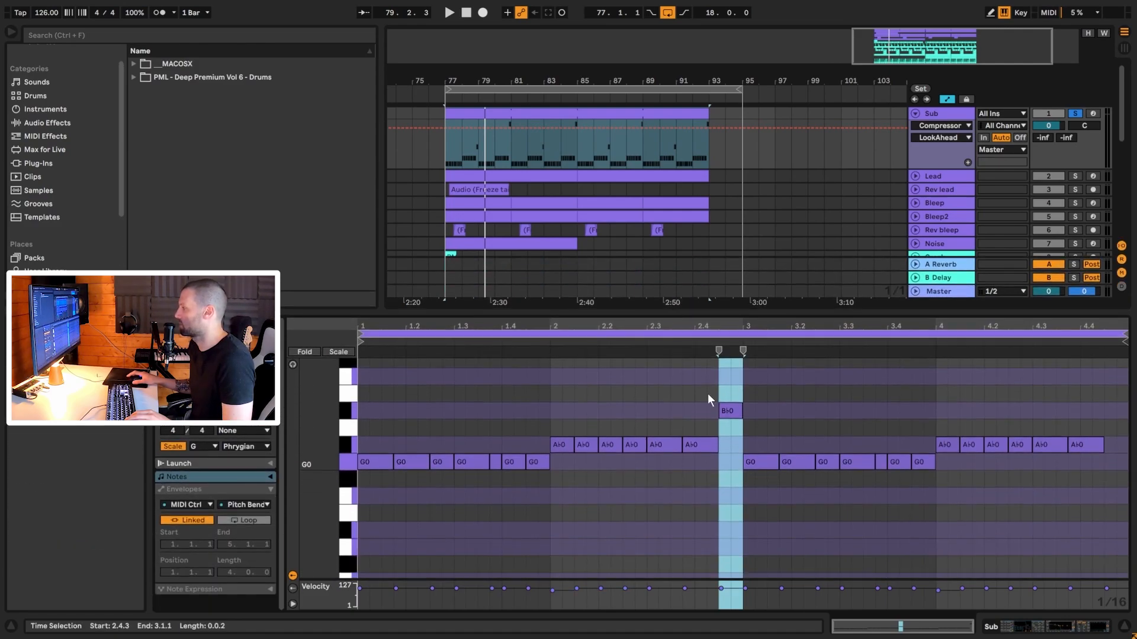
{"action": "scroll", "coordinate": [708, 399], "scroll_direction": "up", "scroll_amount": 1}
{"action": "scroll", "coordinate": [863, 456], "scroll_direction": "up", "scroll_amount": 1}
{"action": "left_click", "coordinate": [734, 451]}
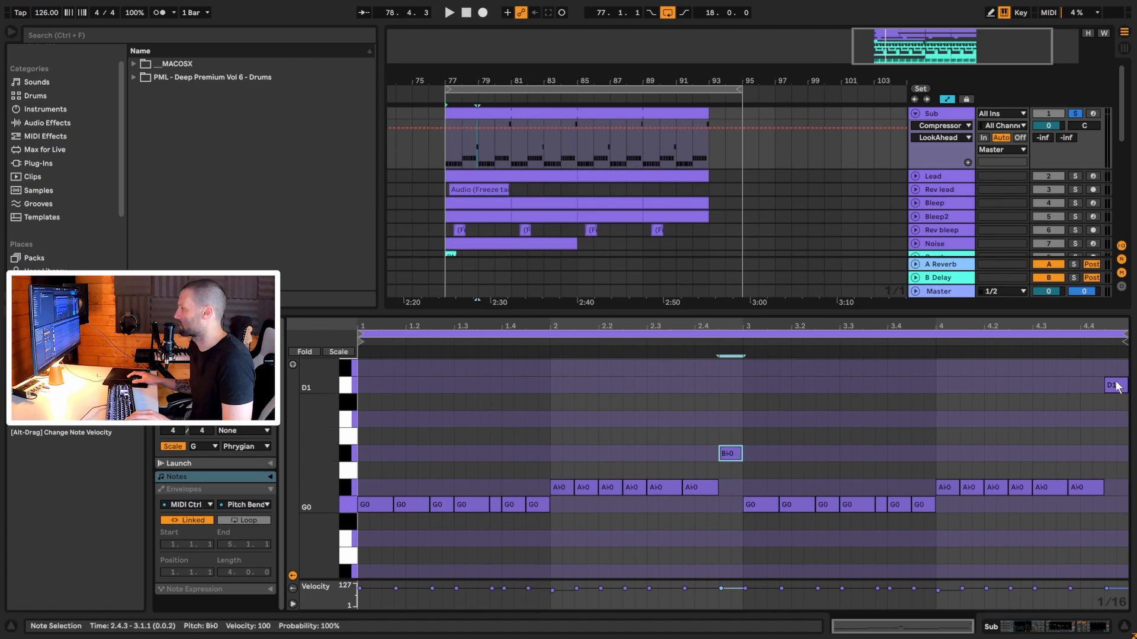
{"action": "left_click", "coordinate": [1114, 386]}
{"action": "left_click", "coordinate": [731, 452]}
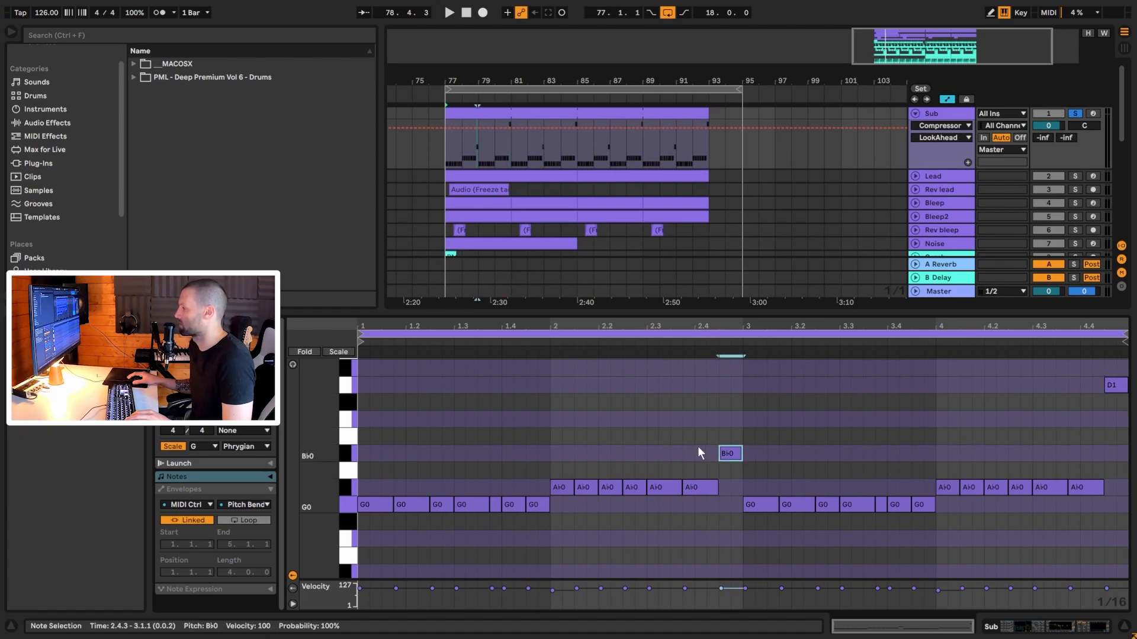
{"action": "left_click", "coordinate": [1114, 386]}
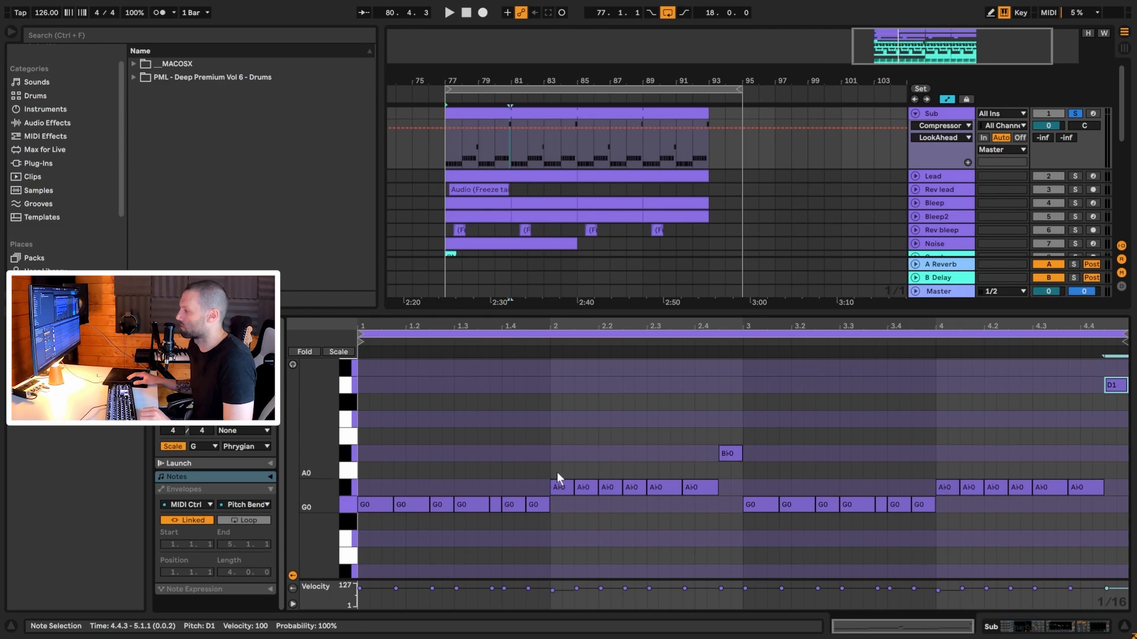
Step: Transpose the A♭0 notes in bar 2 up one semitone to A0, and return them to A♭0
{"action": "left_click_drag", "start_coordinate": [557, 473], "coordinate": [710, 495]}
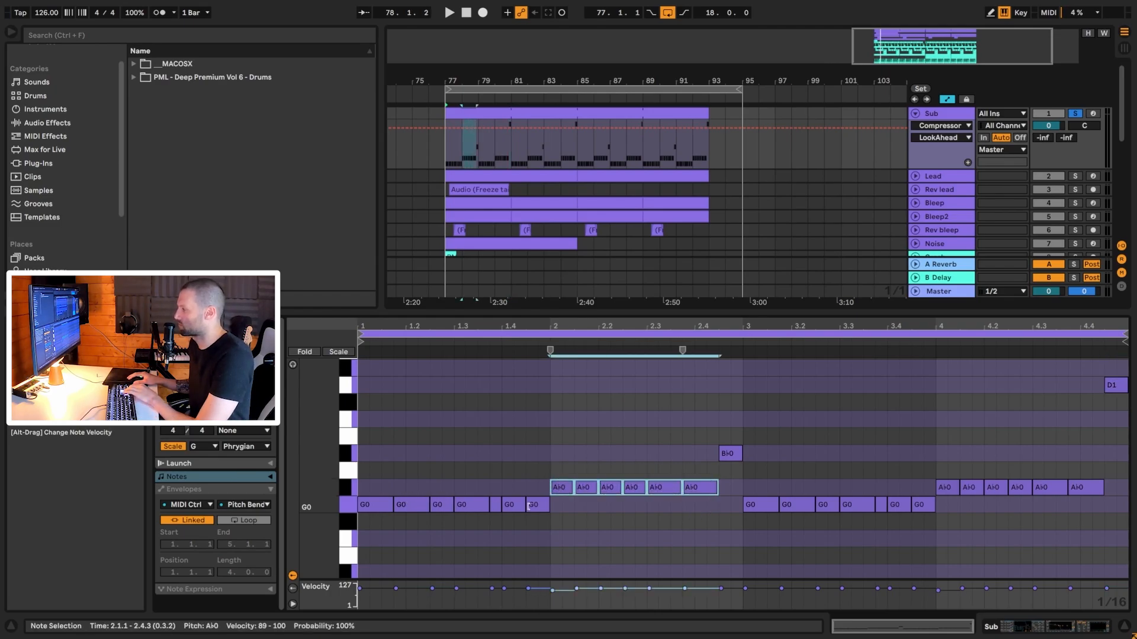
{"action": "key", "text": "Up"}
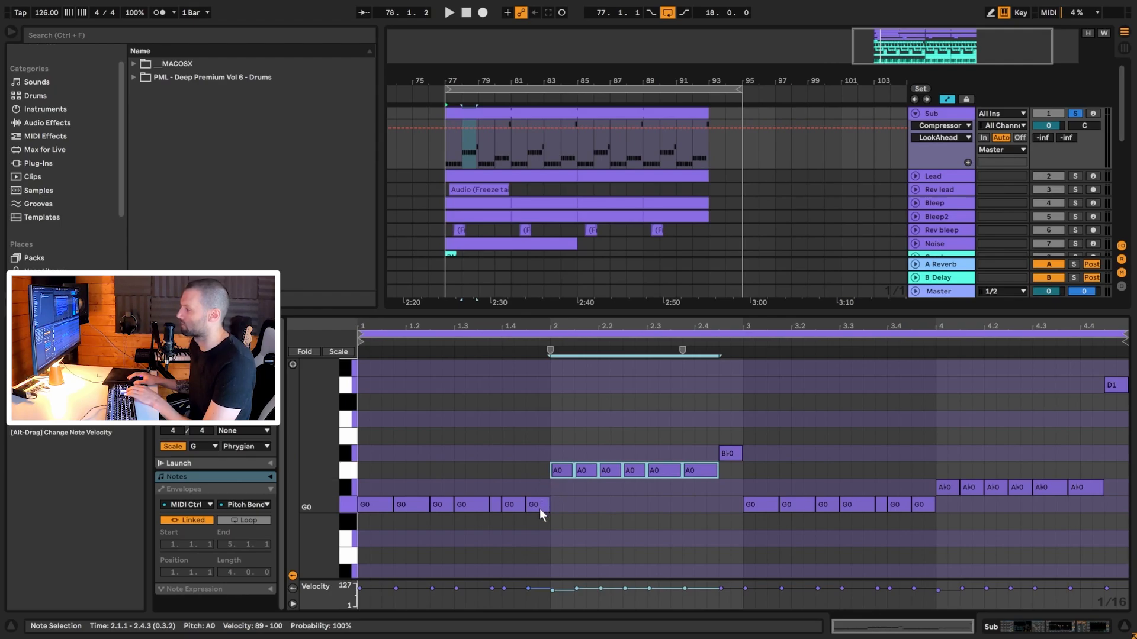
{"action": "left_click_drag", "start_coordinate": [536, 480], "coordinate": [531, 519]}
{"action": "left_click_drag", "start_coordinate": [562, 455], "coordinate": [690, 484]}
{"action": "key", "text": "Down"}
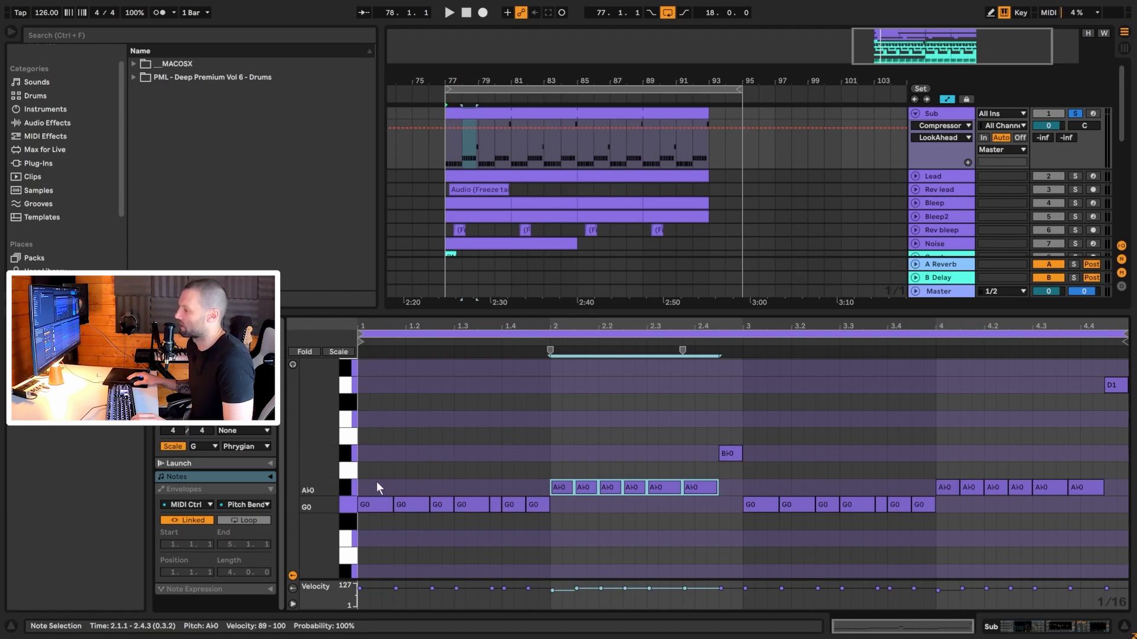
Step: Examine the bar 1 and bar 2 note groups against the clip's scale highlighting and the available scale options
{"action": "left_click_drag", "start_coordinate": [376, 483], "coordinate": [535, 511]}
{"action": "left_click_drag", "start_coordinate": [553, 466], "coordinate": [694, 494]}
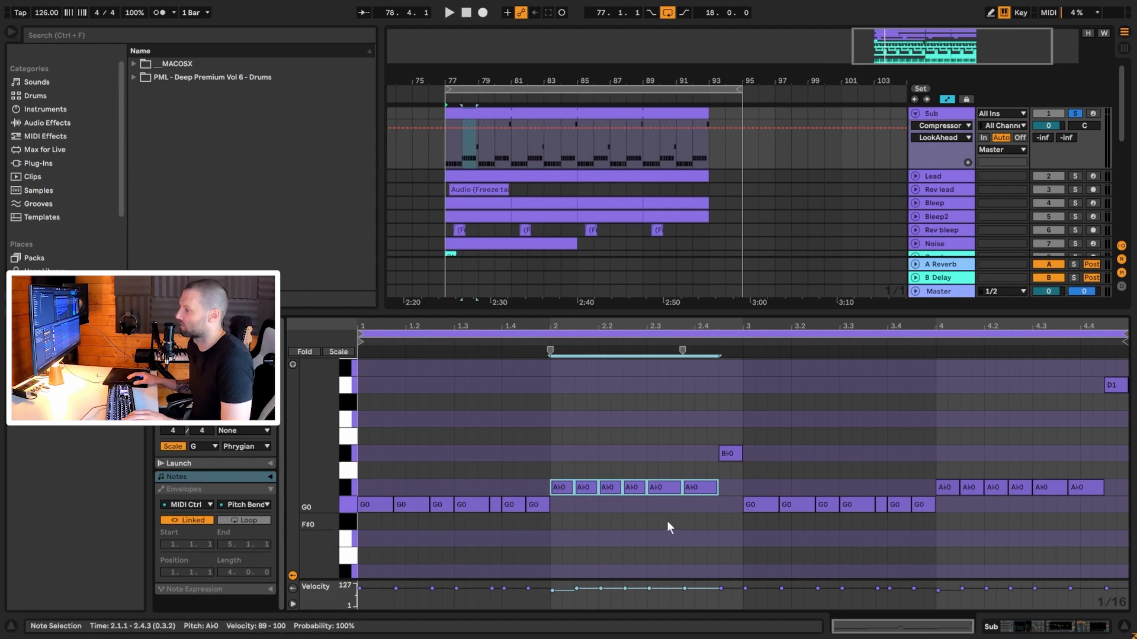
{"action": "left_click", "coordinate": [176, 446]}
{"action": "left_click", "coordinate": [179, 445]}
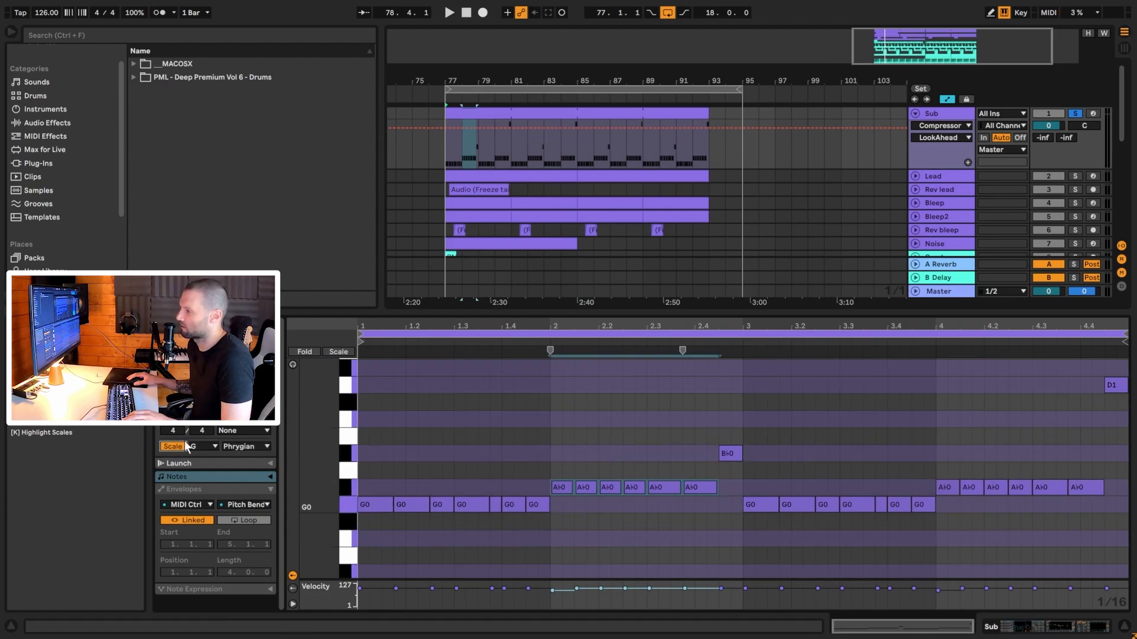
{"action": "left_click", "coordinate": [237, 446]}
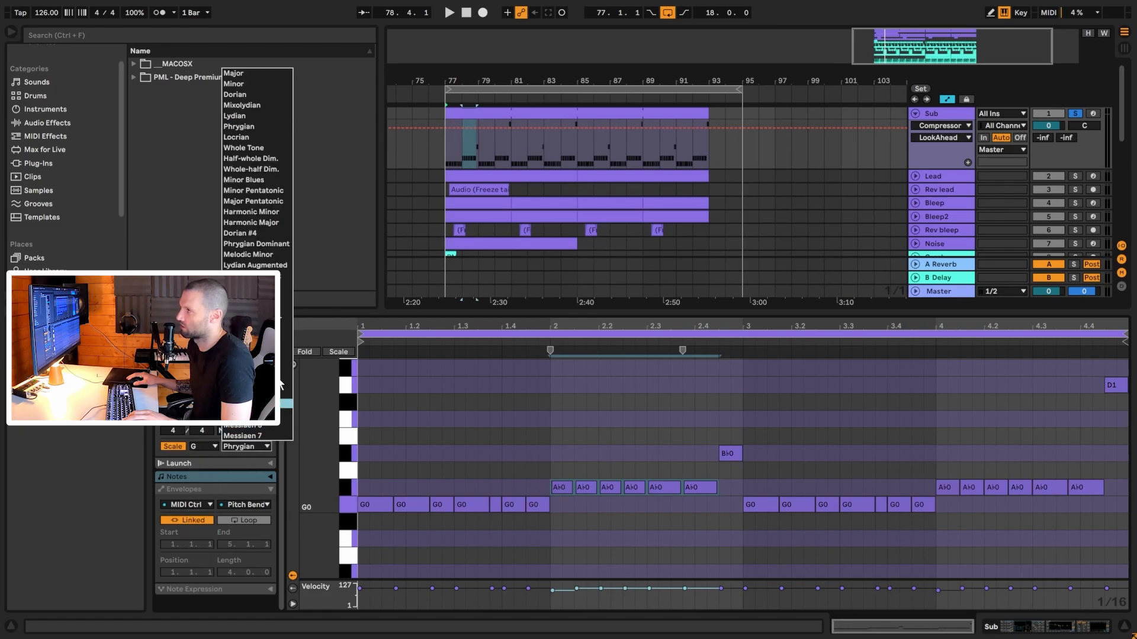
{"action": "key", "text": "Escape"}
{"action": "scroll", "coordinate": [692, 510], "scroll_direction": "up", "scroll_amount": 3}
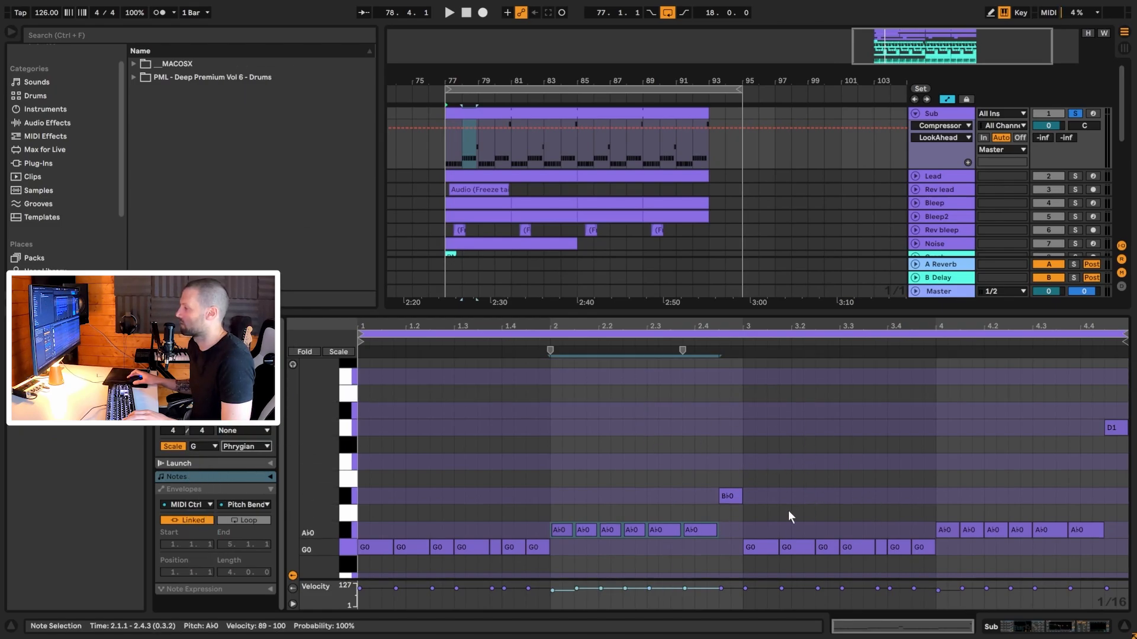
{"action": "scroll", "coordinate": [787, 510], "scroll_direction": "down", "scroll_amount": 2}
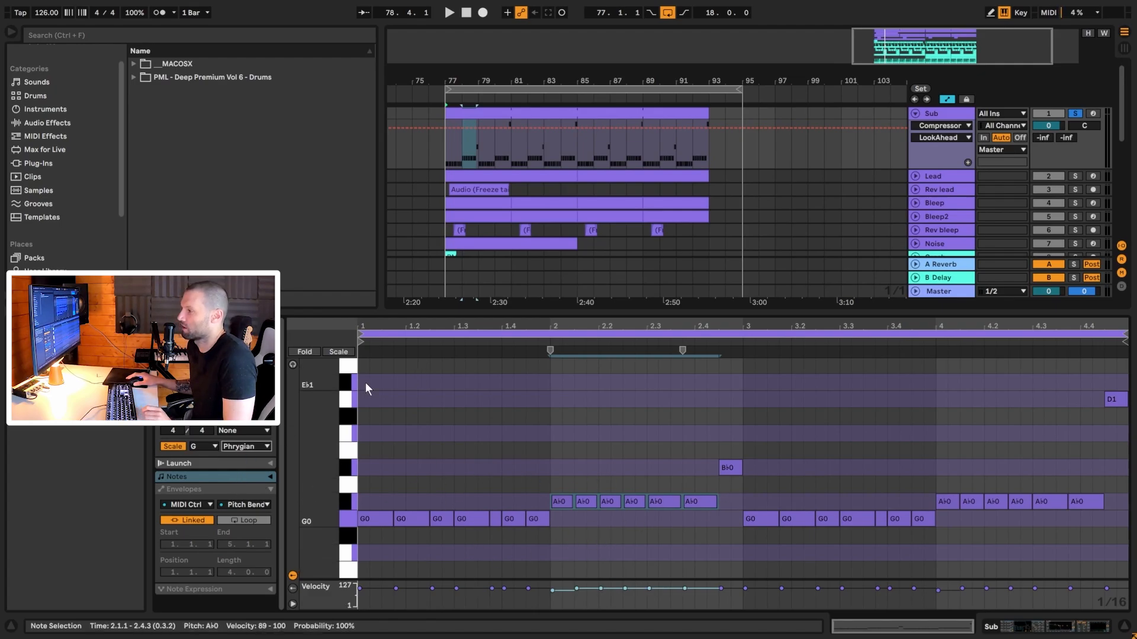
Step: Show the Sub clip's MIDI Ctrl Pitch Bend envelope
{"action": "left_click", "coordinate": [197, 490]}
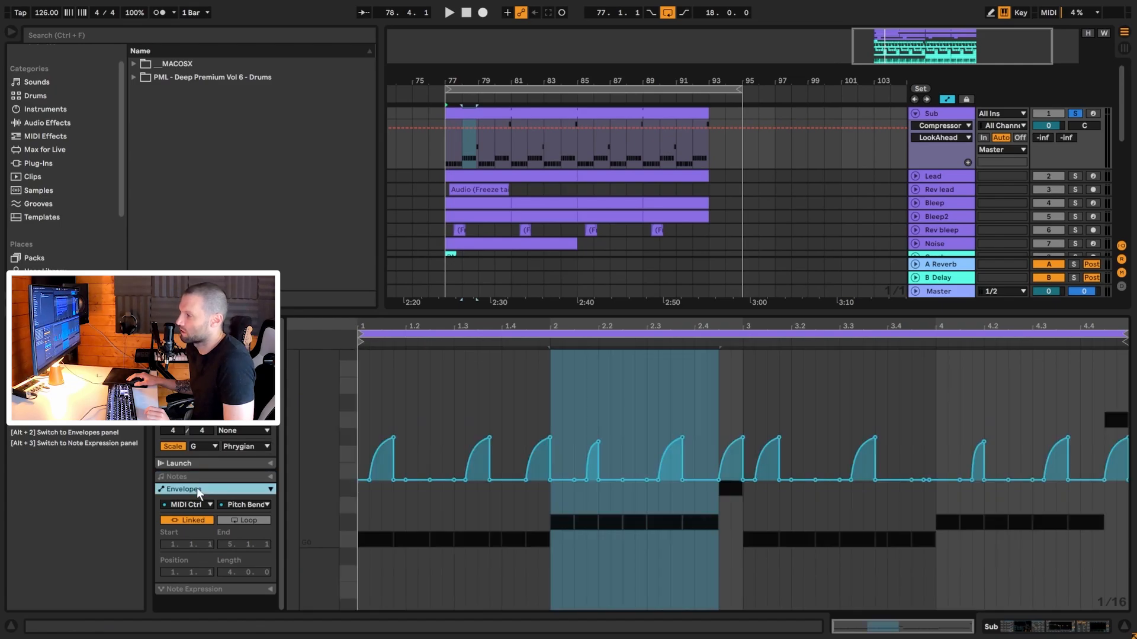
{"action": "left_click", "coordinate": [186, 504]}
{"action": "left_click", "coordinate": [192, 516]}
{"action": "left_click", "coordinate": [261, 506]}
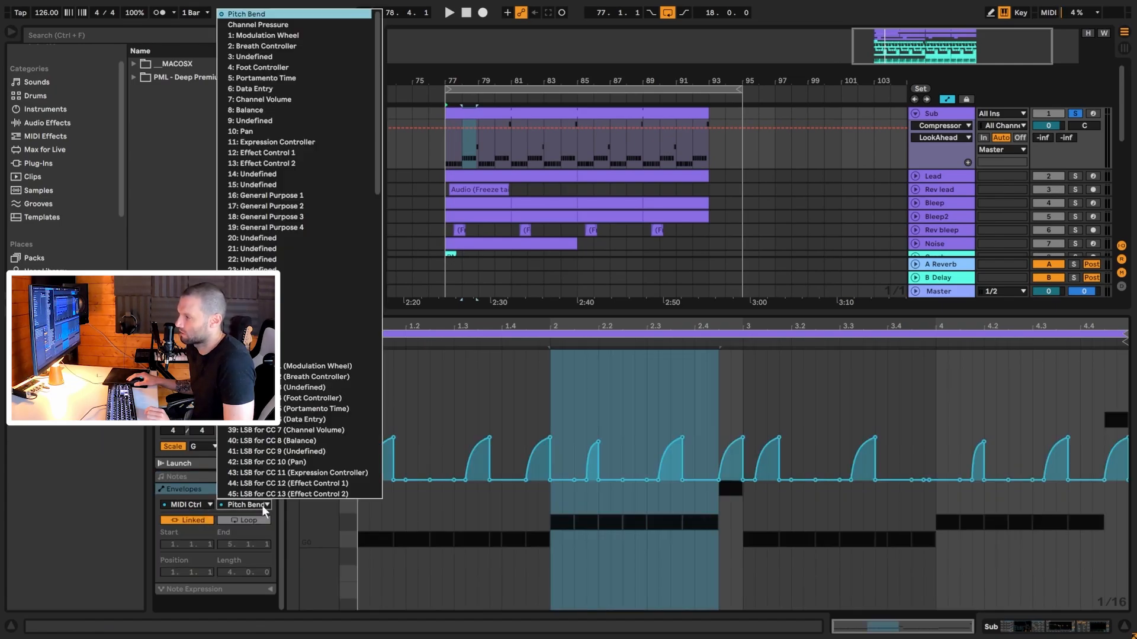
{"action": "left_click", "coordinate": [289, 15]}
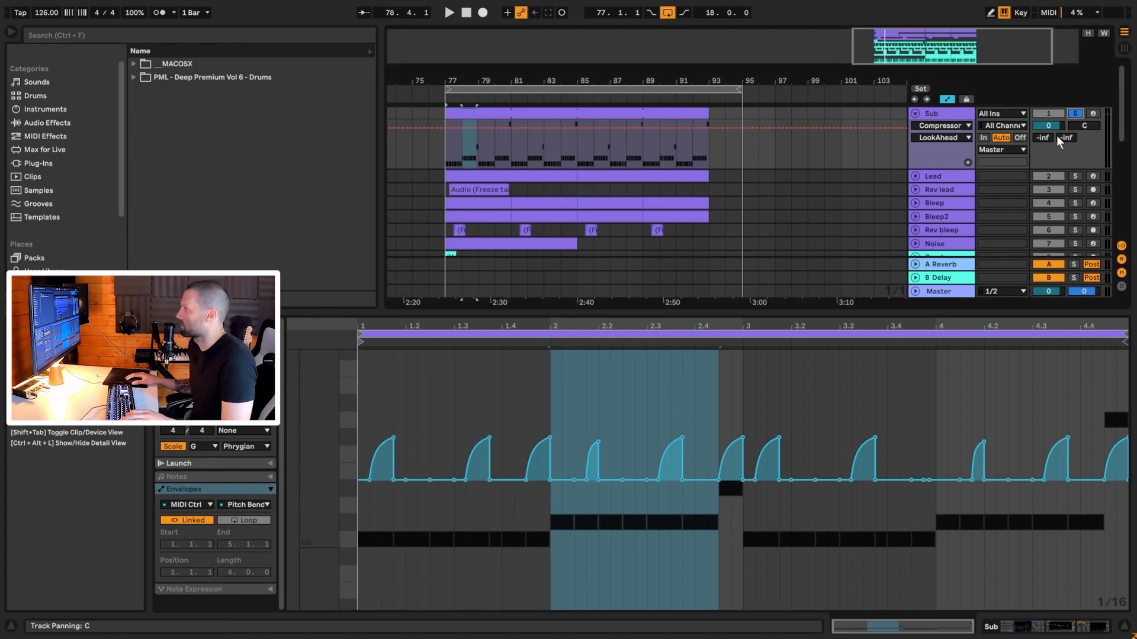
Step: Try deleting the pitch bend curves across the whole Sub clip and play the result
{"action": "left_click_drag", "start_coordinate": [370, 455], "coordinate": [1135, 462]}
{"action": "key", "text": "Delete"}
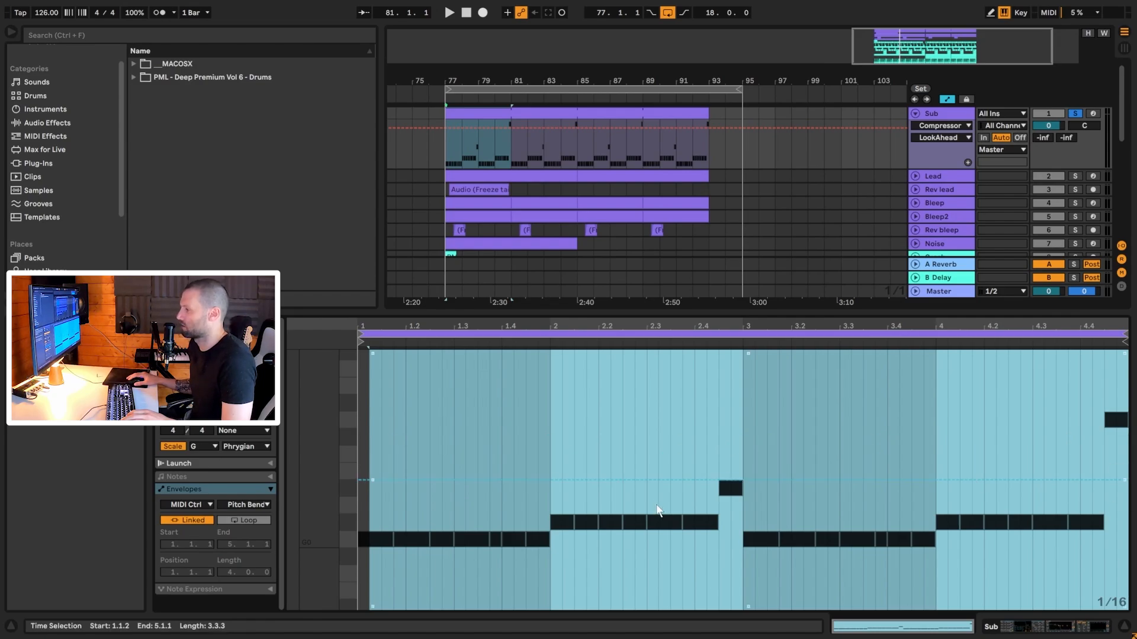
{"action": "key", "text": "space"}
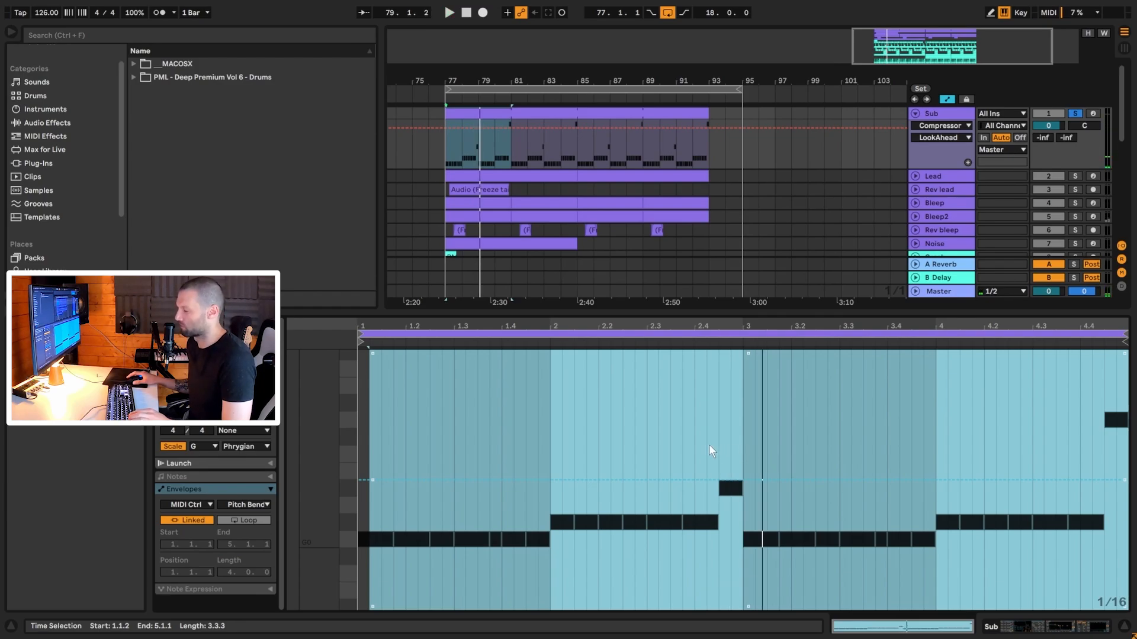
Step: Undo the pitch bend deletion and play the Sub clip again for comparison
{"action": "key", "text": "ctrl+z"}
{"action": "key", "text": "space"}
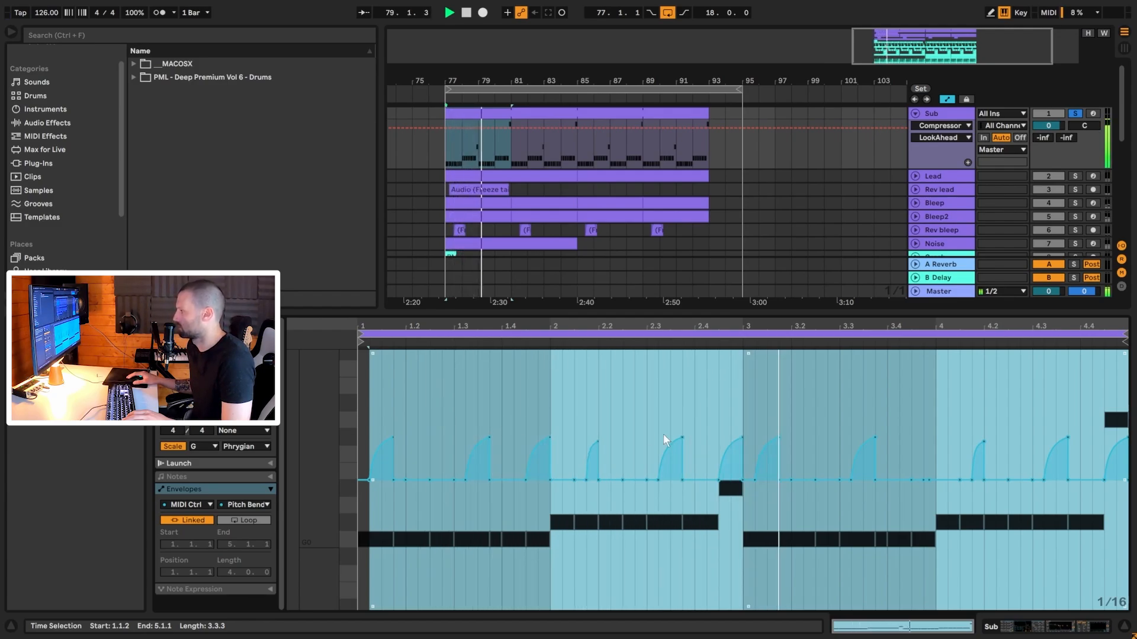
{"action": "left_click", "coordinate": [973, 538]}
{"action": "key", "text": "space"}
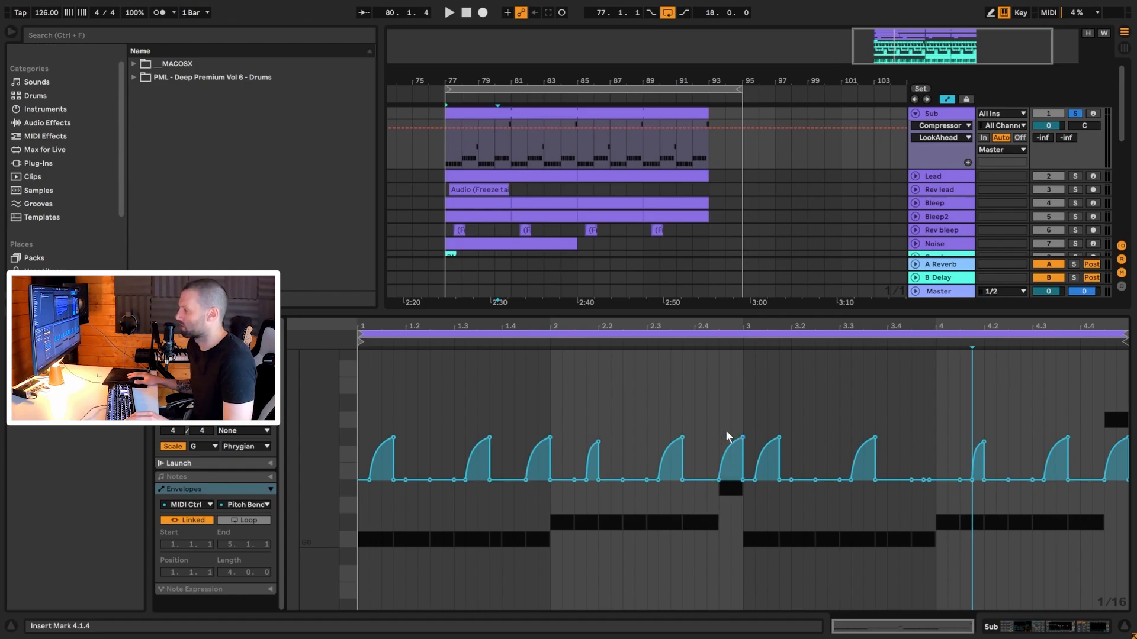
Step: Open the Sub track's device chain and examine Operator's oscillator, filter and filter circuit settings
{"action": "left_click", "coordinate": [946, 112]}
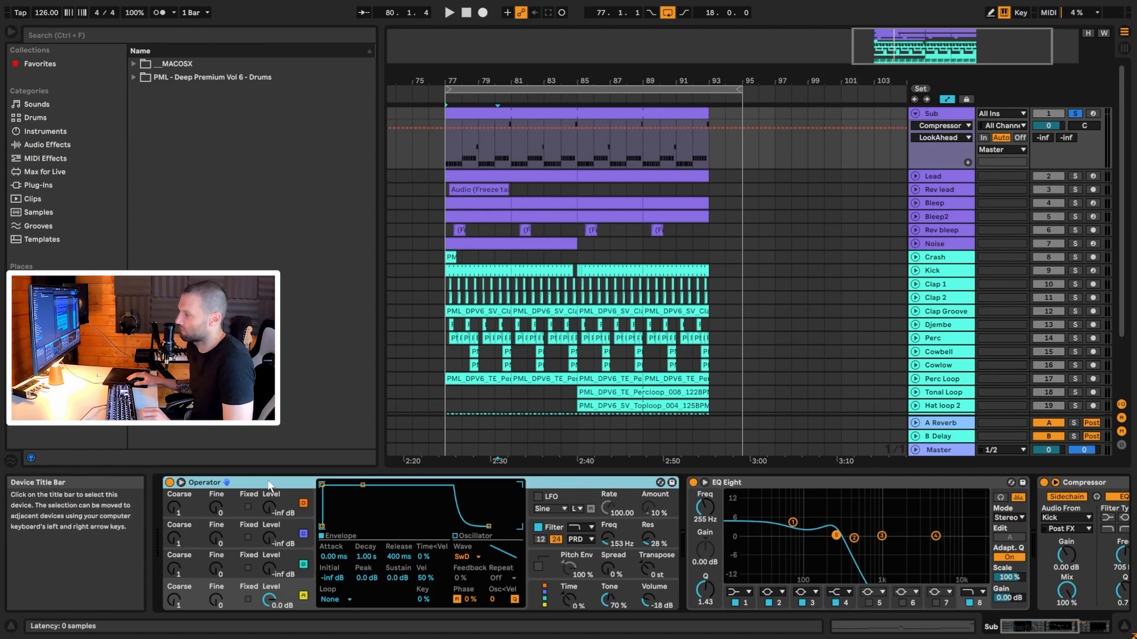
{"action": "left_click", "coordinate": [216, 600]}
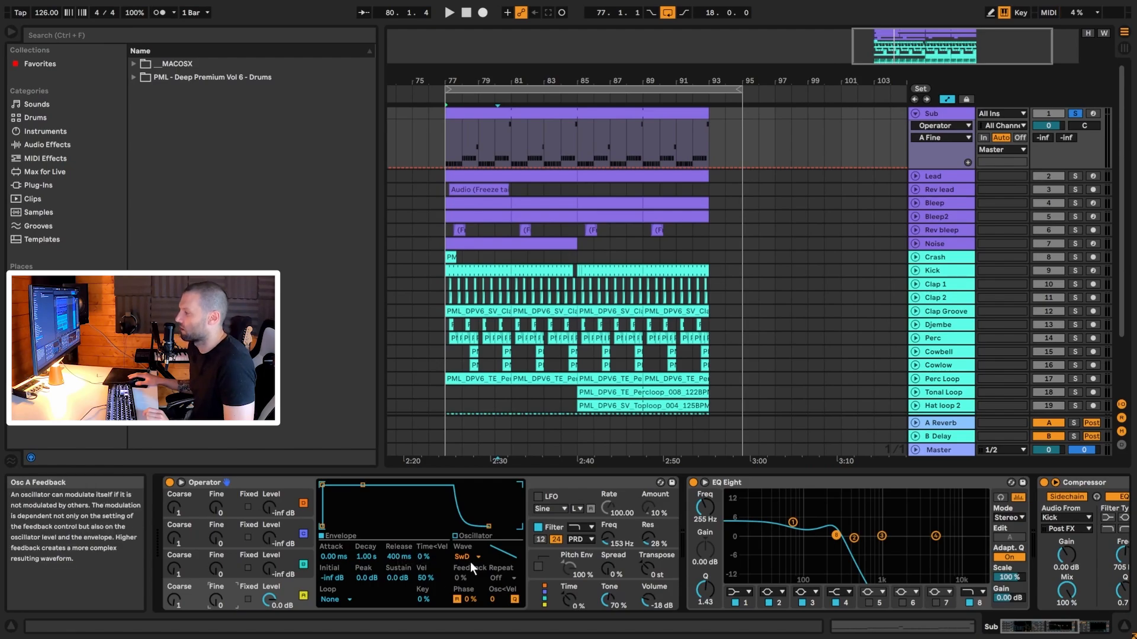
{"action": "left_click", "coordinate": [552, 529]}
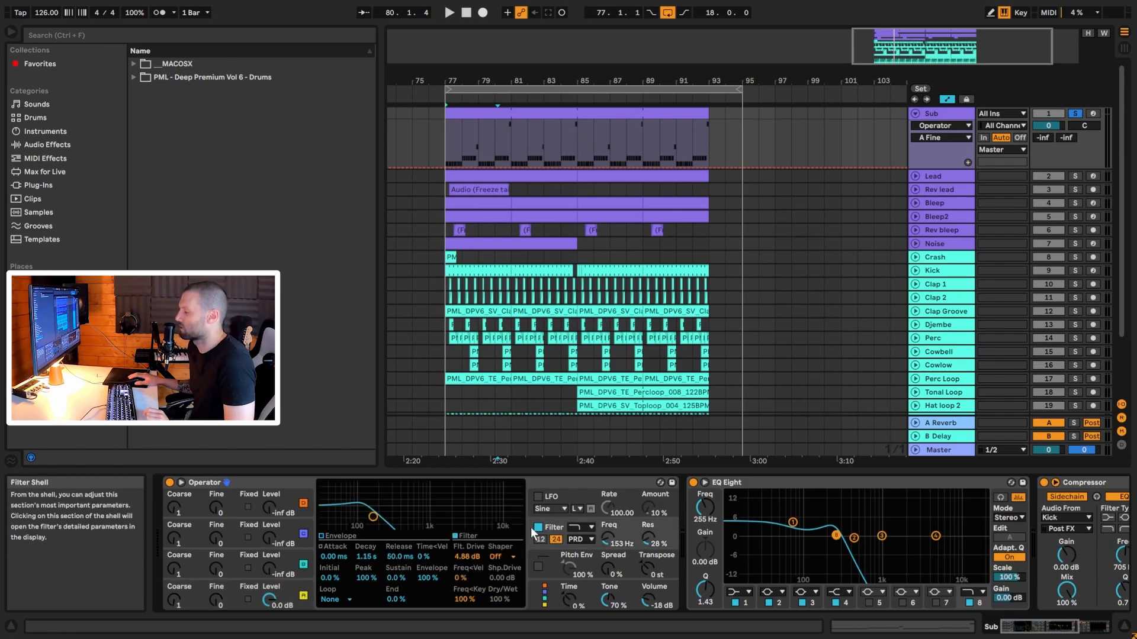
{"action": "left_click", "coordinate": [587, 540]}
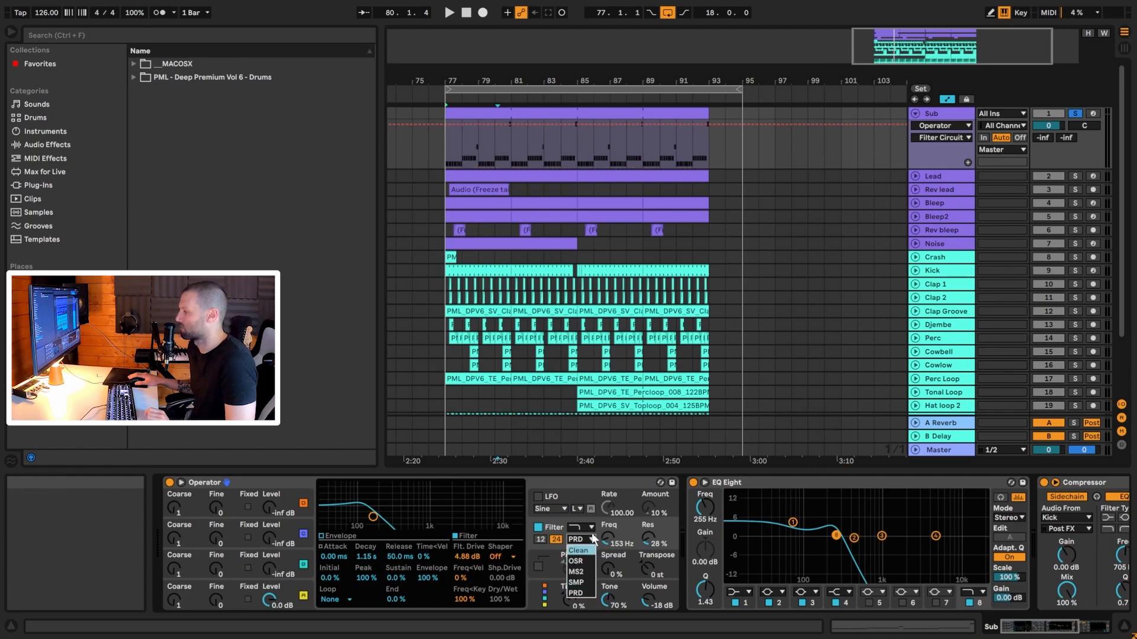
{"action": "left_click", "coordinate": [592, 535]}
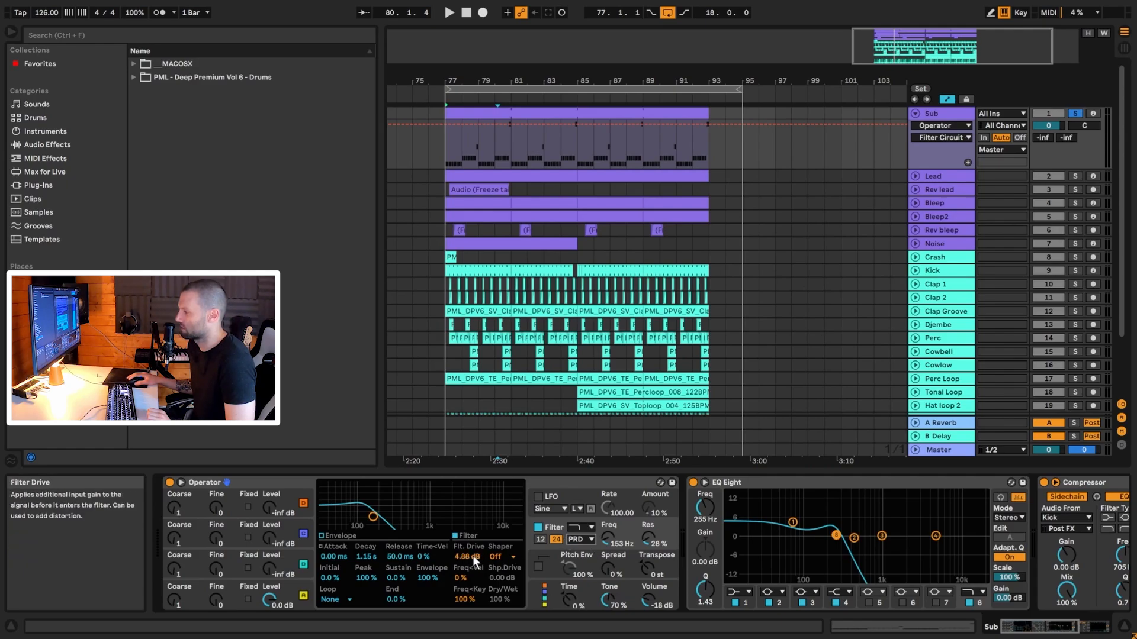
Step: Select EQ Eight and Compressor together on the Sub track and switch both devices off
{"action": "left_click", "coordinate": [770, 481]}
{"action": "left_click", "coordinate": [1042, 627]}
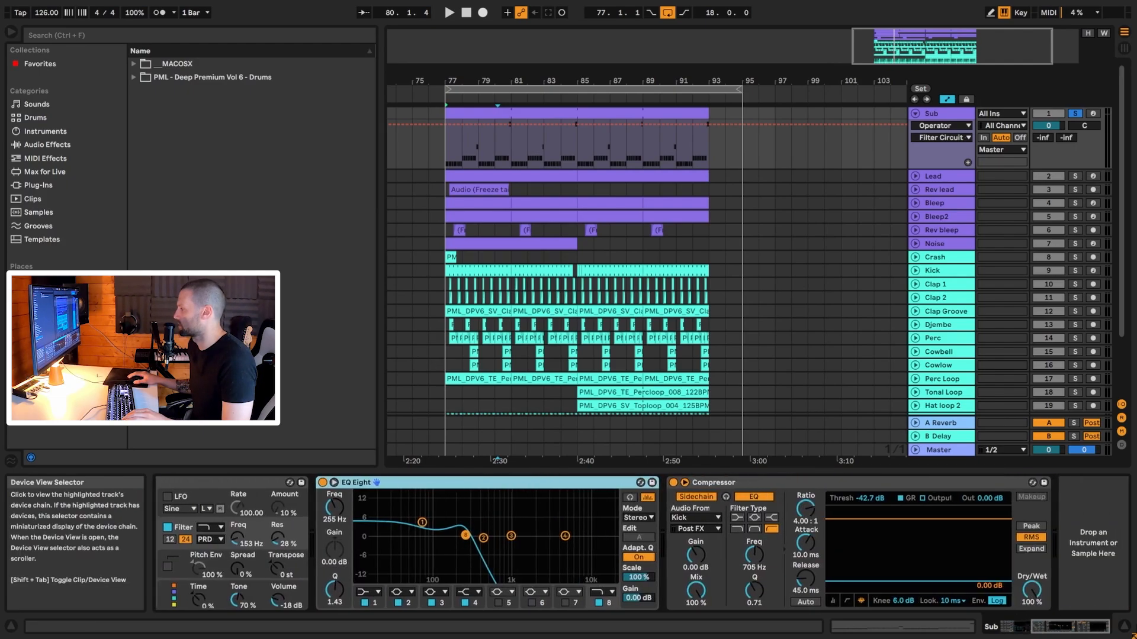
{"action": "left_click", "coordinate": [746, 483], "text": "shift"}
{"action": "left_click", "coordinate": [673, 482]}
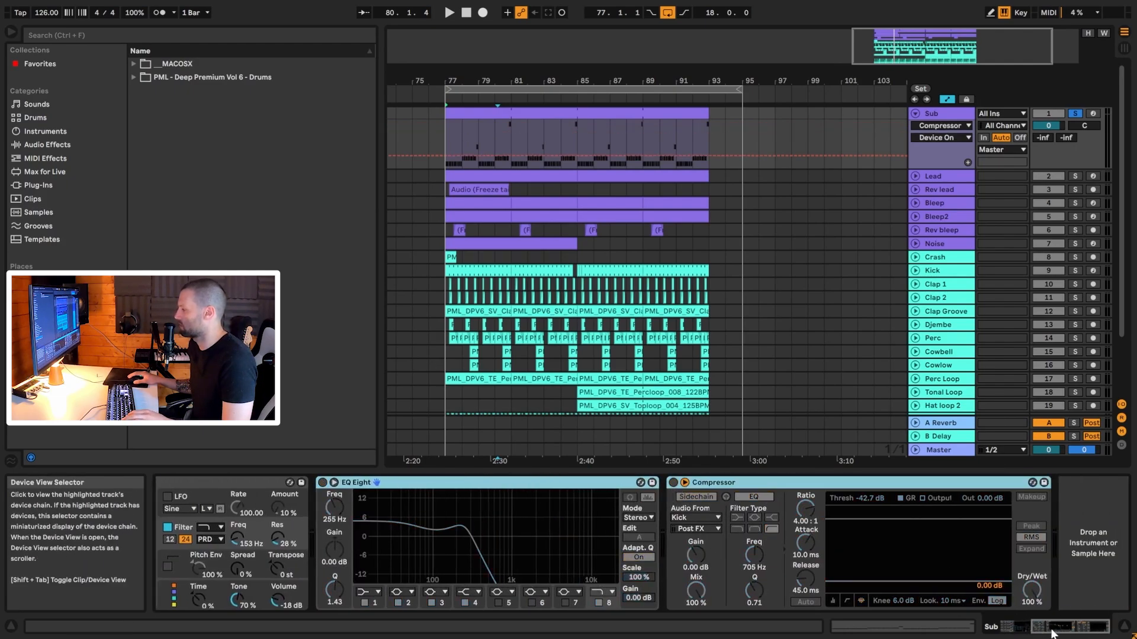
Step: Switch Operator's filter off, play the Sub track without it, and switch the filter back on
{"action": "left_click_drag", "start_coordinate": [1051, 629], "coordinate": [977, 623]}
{"action": "left_click", "coordinate": [539, 528]}
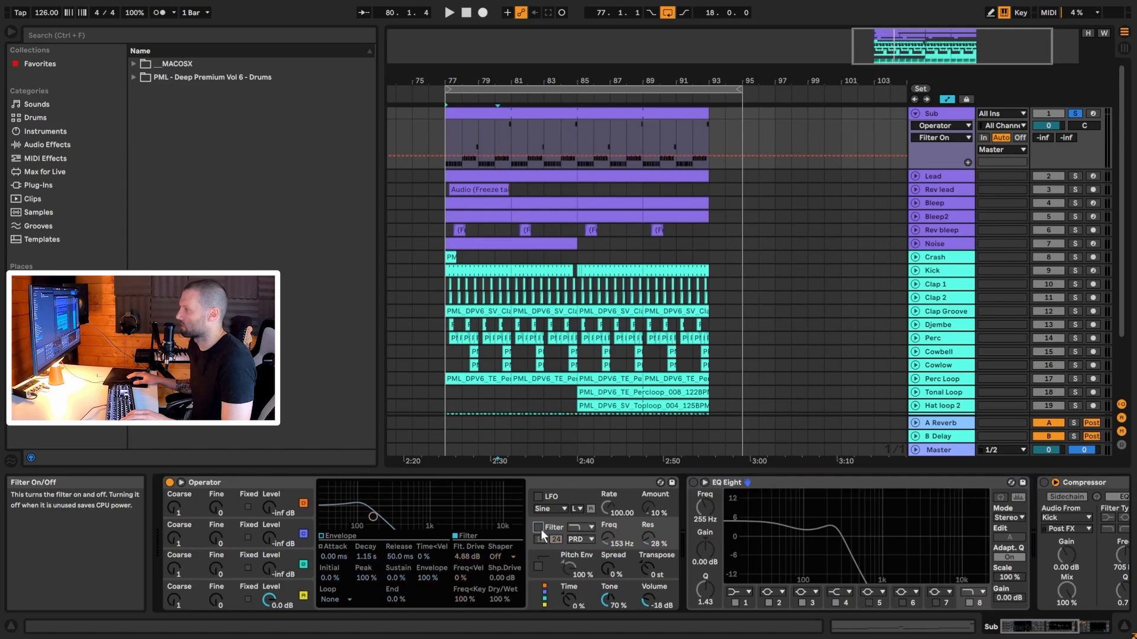
{"action": "key", "text": "space"}
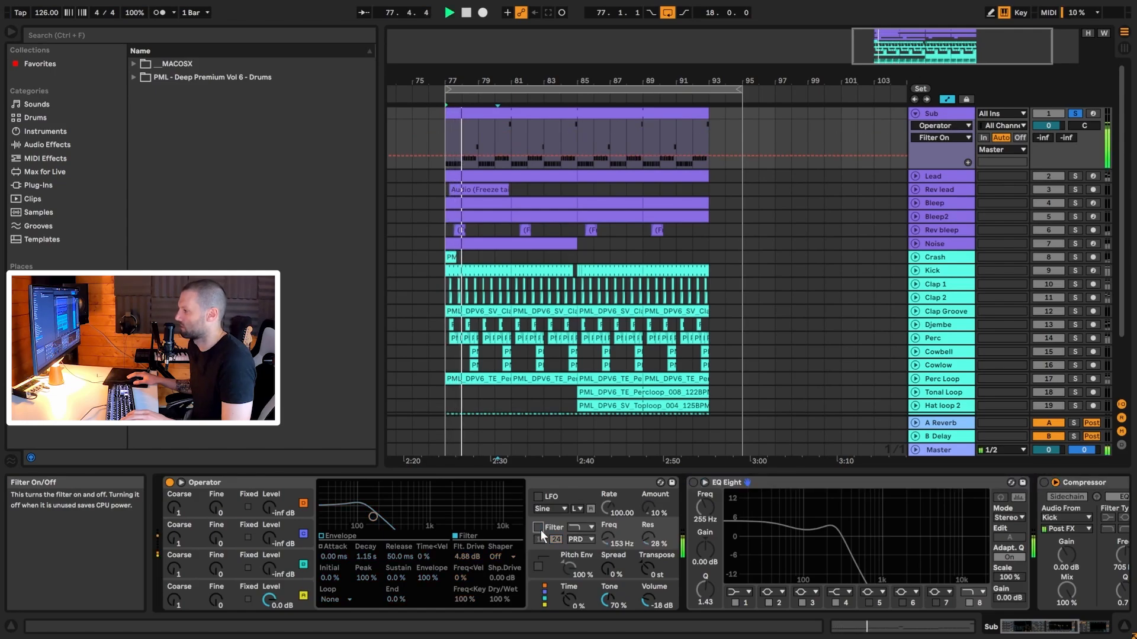
{"action": "key", "text": "space"}
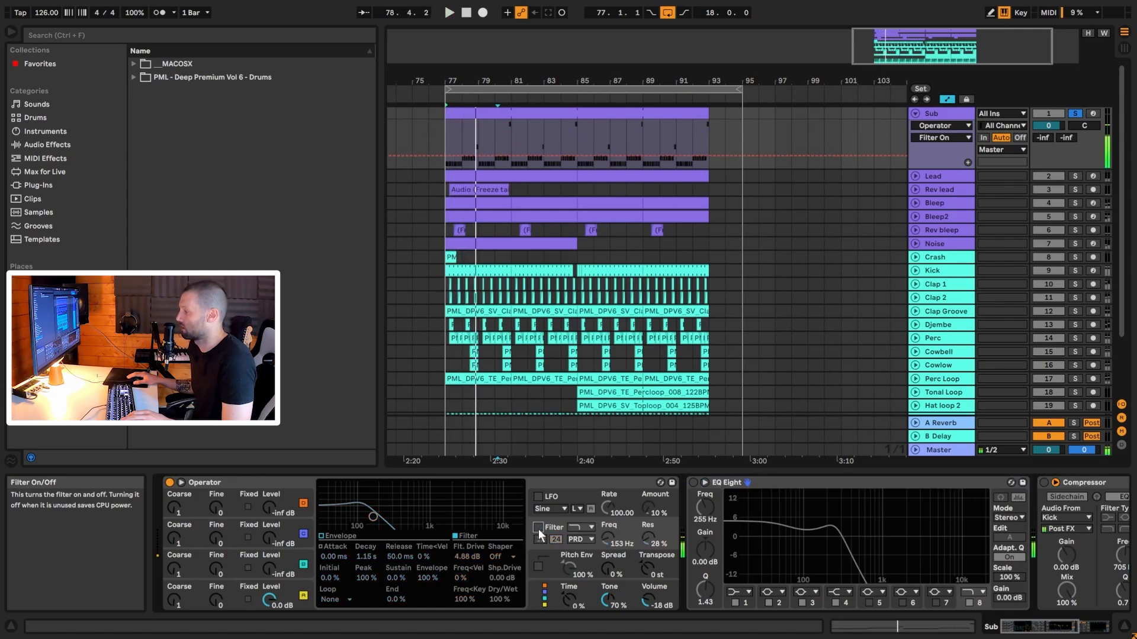
{"action": "left_click", "coordinate": [539, 527]}
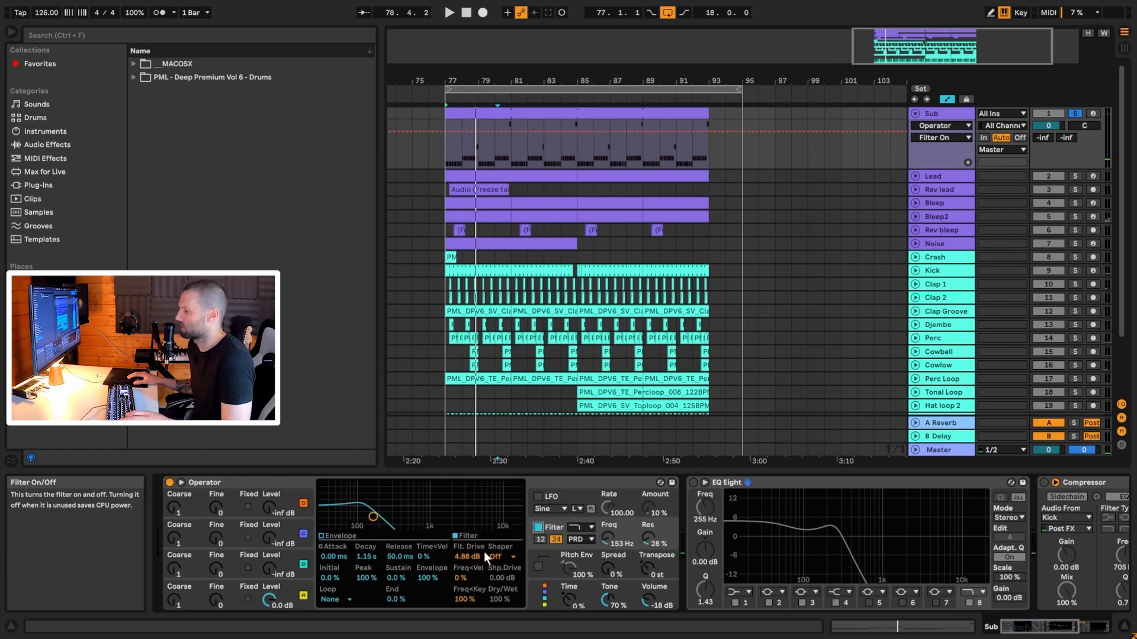
Step: Try Operator's filter drive at 0 dB while playing the Sub, undo the change and listen again
{"action": "left_click_drag", "start_coordinate": [466, 556], "coordinate": [466, 574]}
{"action": "key", "text": "space"}
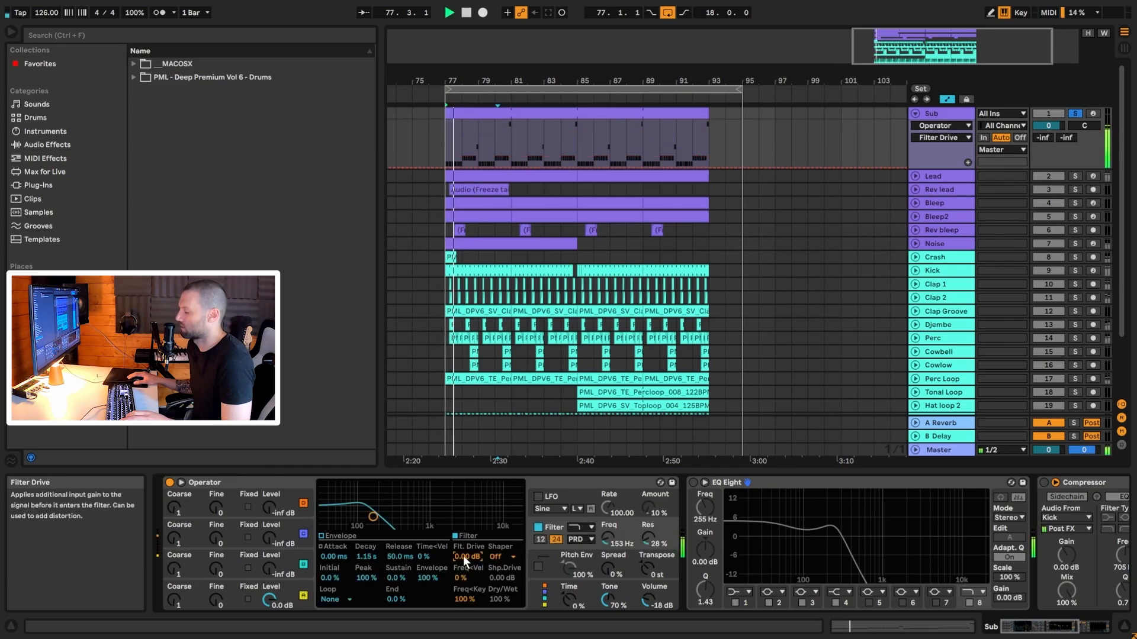
{"action": "key", "text": "ctrl+z"}
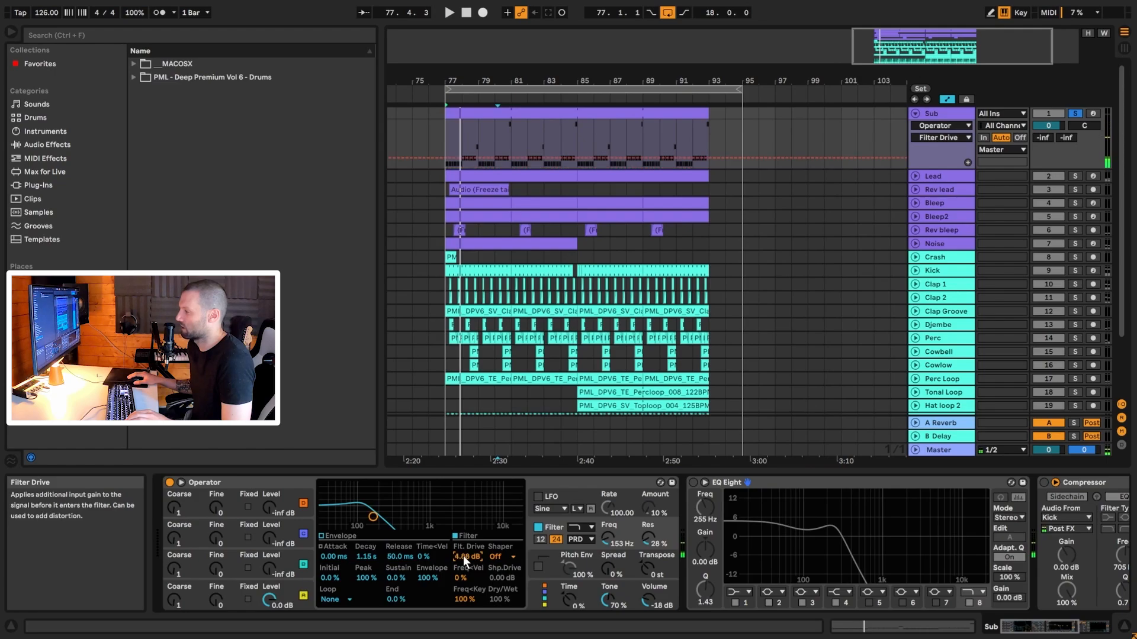
{"action": "key", "text": "space"}
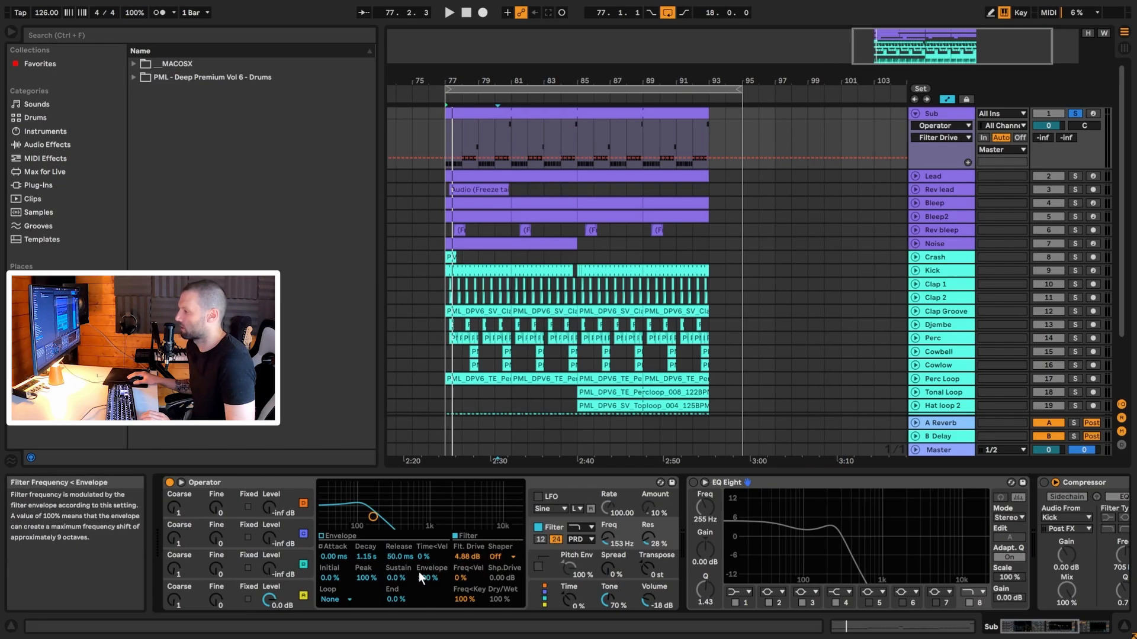
Step: Display Operator's filter envelope, compare playback with the Envelope amount at 0%, and restore it to 100%
{"action": "left_click", "coordinate": [321, 536]}
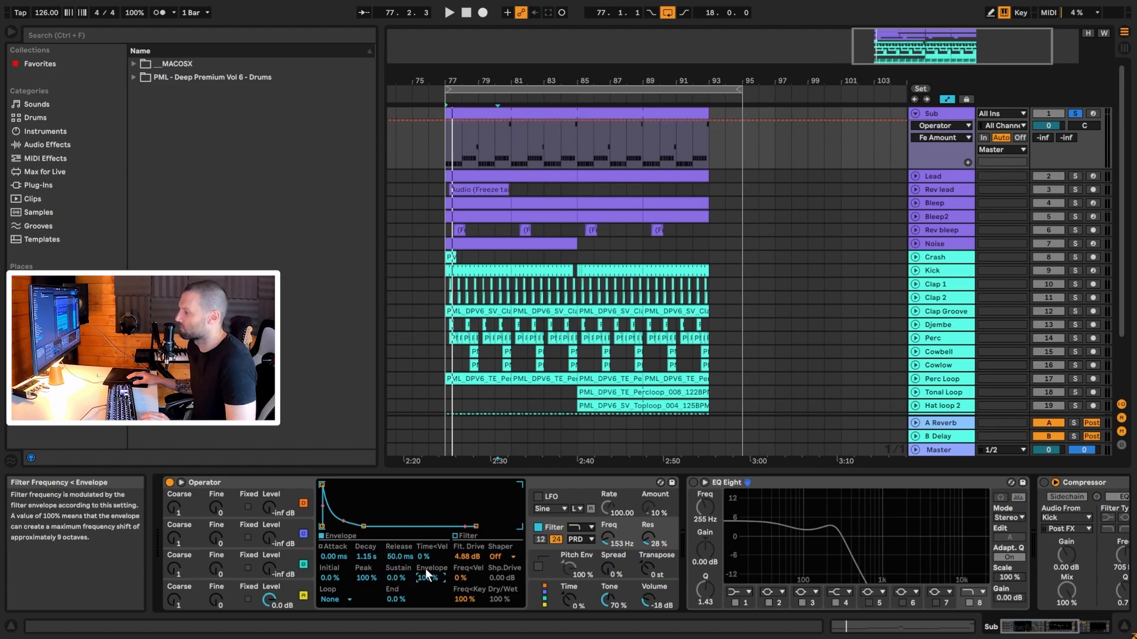
{"action": "left_click_drag", "start_coordinate": [425, 569], "coordinate": [425, 615]}
{"action": "key", "text": "space"}
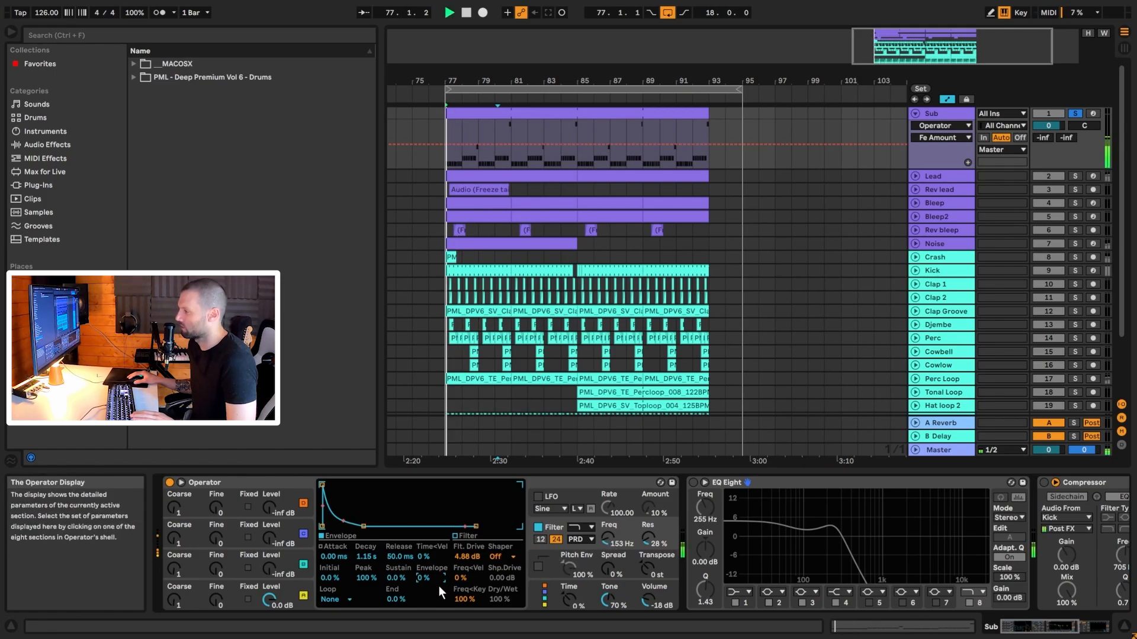
{"action": "mouse_move", "coordinate": [428, 581]}
{"action": "left_mouse_down"}
{"action": "mouse_move", "coordinate": [428, 545]}
{"action": "mouse_move", "coordinate": [428, 580]}
{"action": "left_mouse_up"}
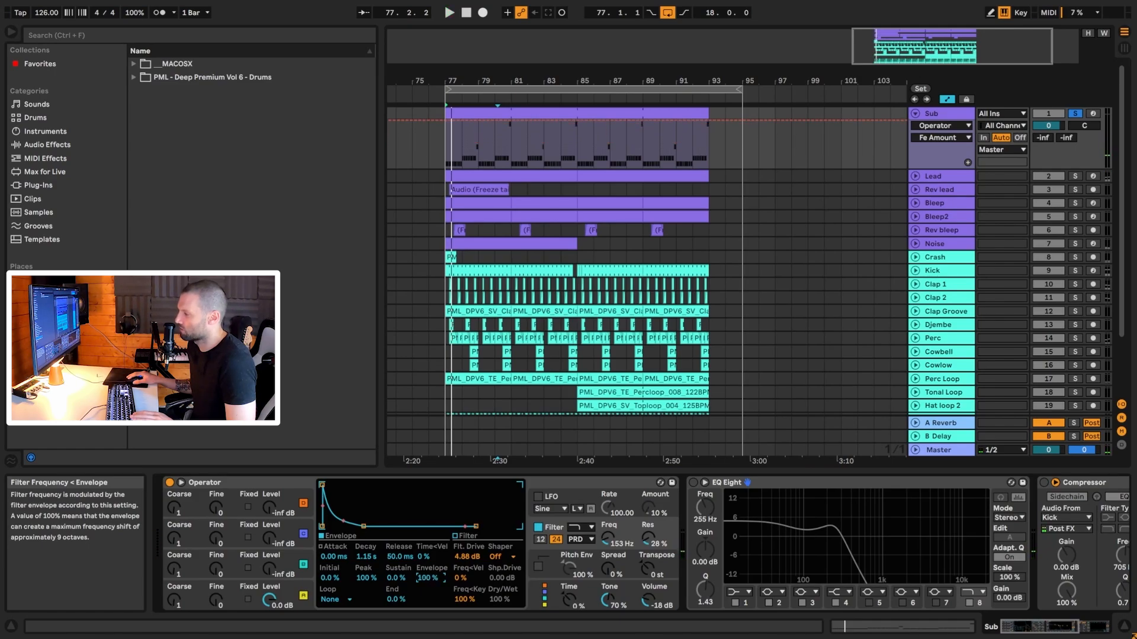
{"action": "key", "text": "space"}
{"action": "key", "text": "space"}
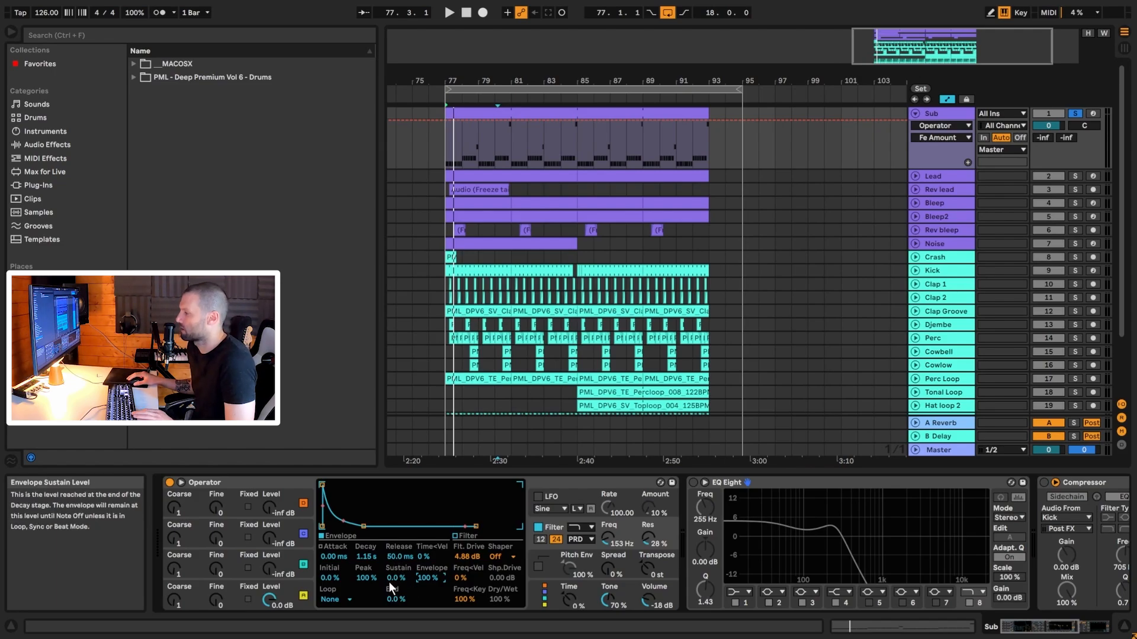
{"action": "key", "text": "space"}
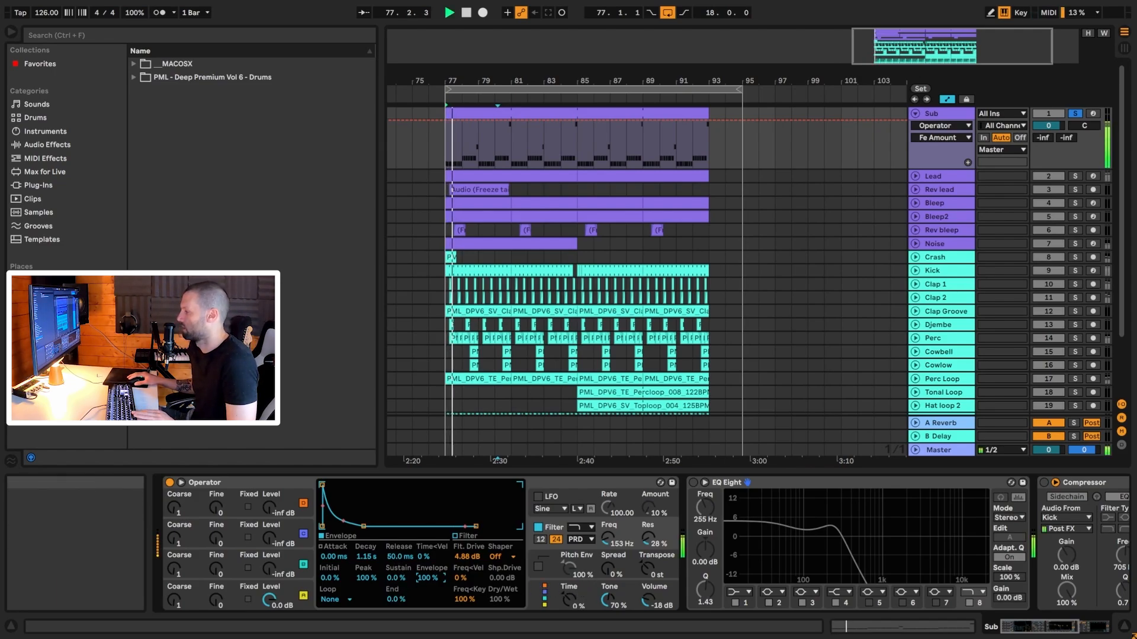
Step: Switch on the Sub track's Compressor, unsolo the track and play it in the full mix
{"action": "left_click", "coordinate": [1055, 483]}
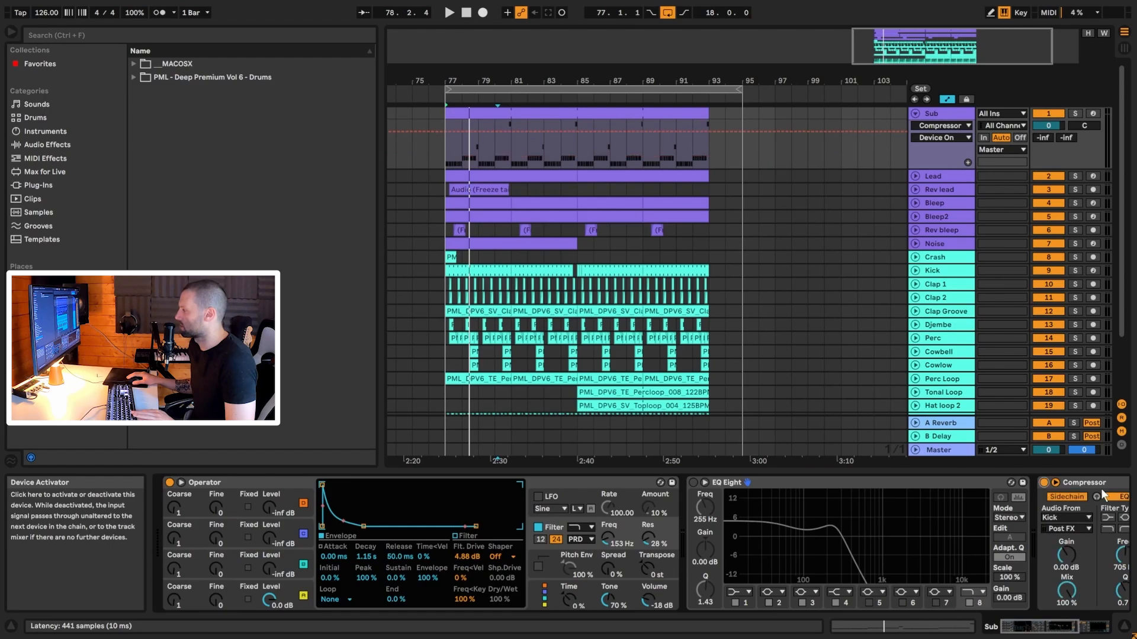
{"action": "key", "text": "space"}
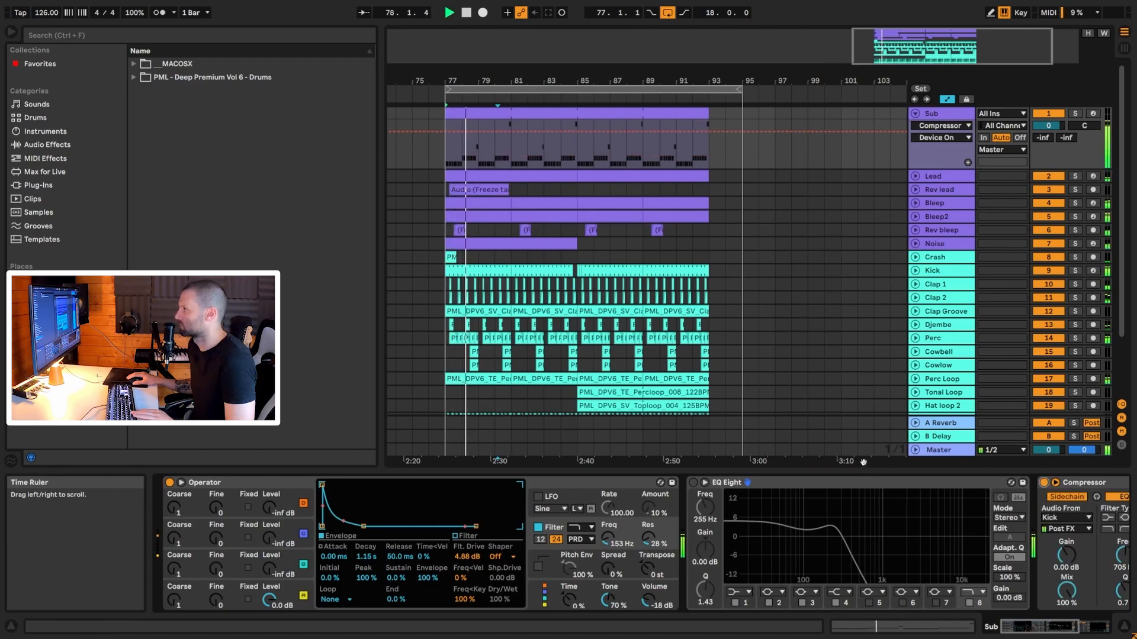
{"action": "key", "text": "space"}
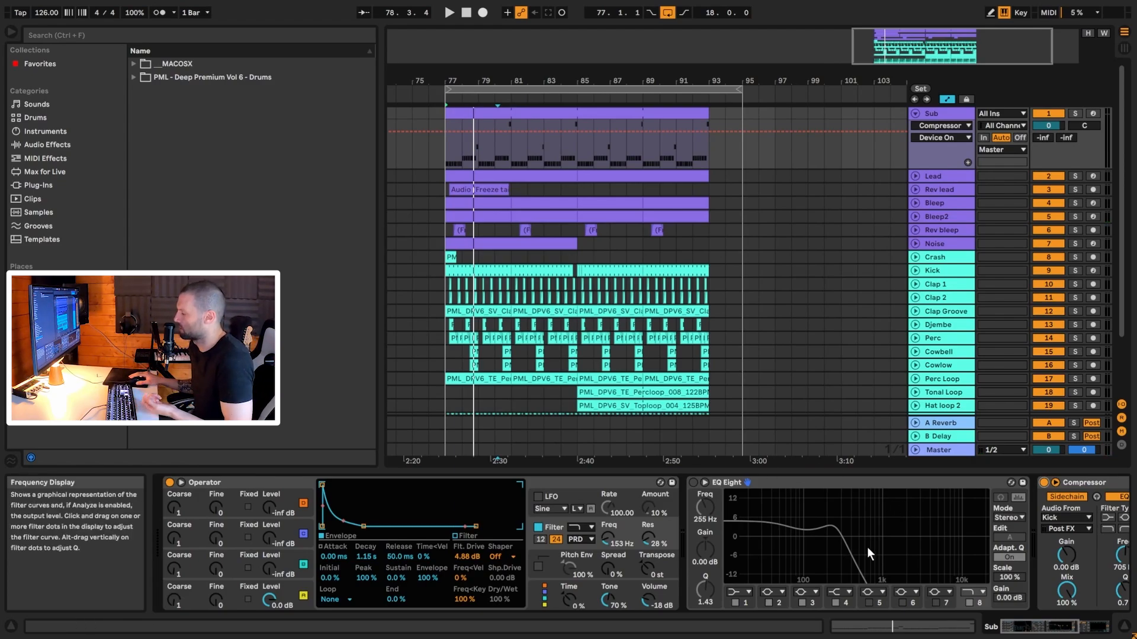
Step: Switch on both EQ Eight and Compressor on the Sub track and play the full mix
{"action": "left_click", "coordinate": [784, 485]}
{"action": "left_click", "coordinate": [693, 482]}
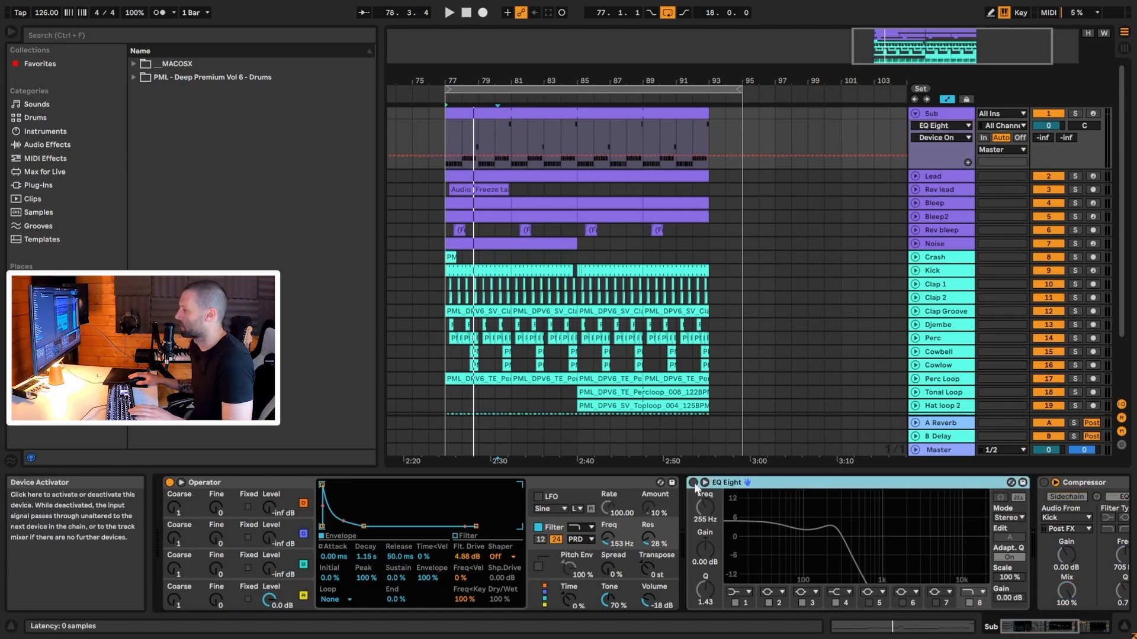
{"action": "left_click", "coordinate": [1044, 483]}
{"action": "key", "text": "space"}
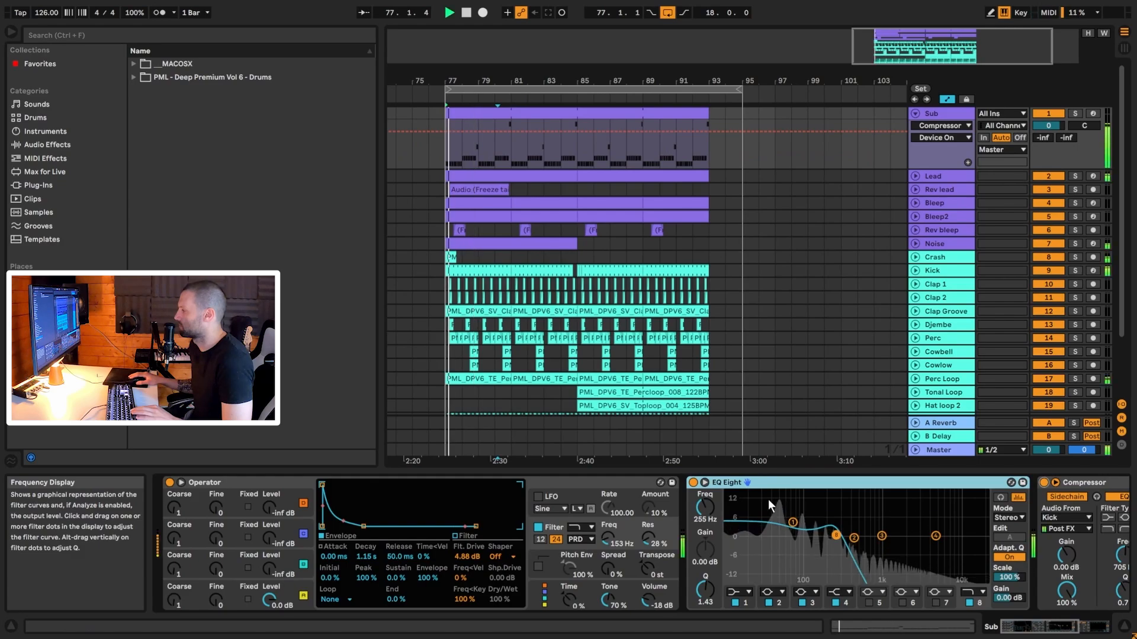
Step: Solo the Sub track and compare its sound with EQ Eight bypassed and re-enabled during playback
{"action": "left_click", "coordinate": [1076, 113]}
{"action": "key", "text": "space"}
{"action": "key", "text": "space"}
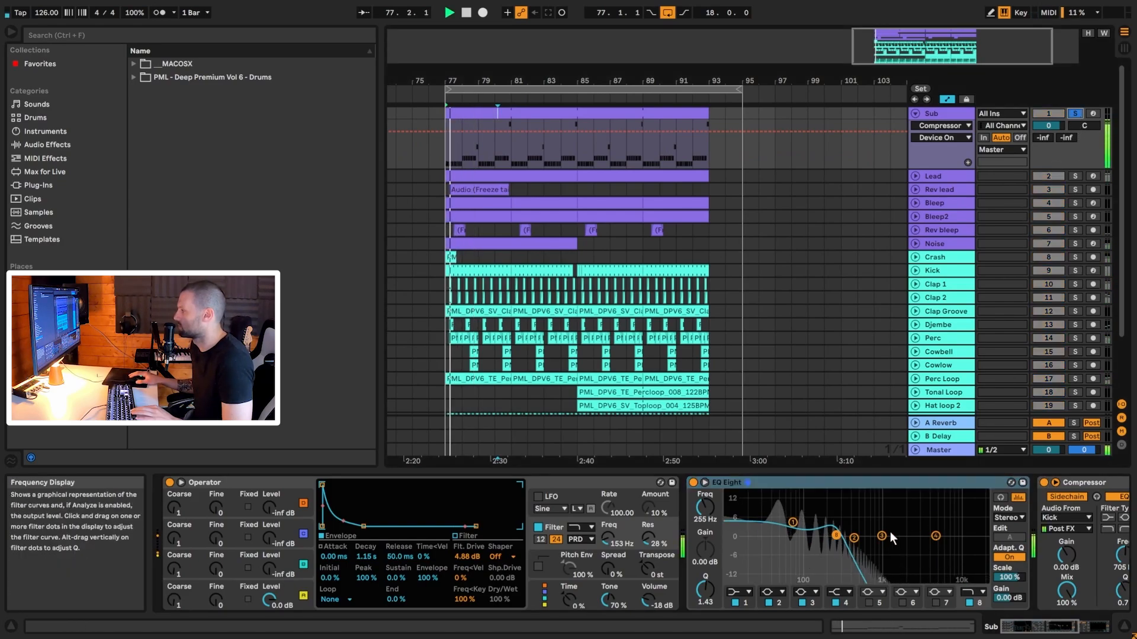
{"action": "left_click", "coordinate": [693, 483]}
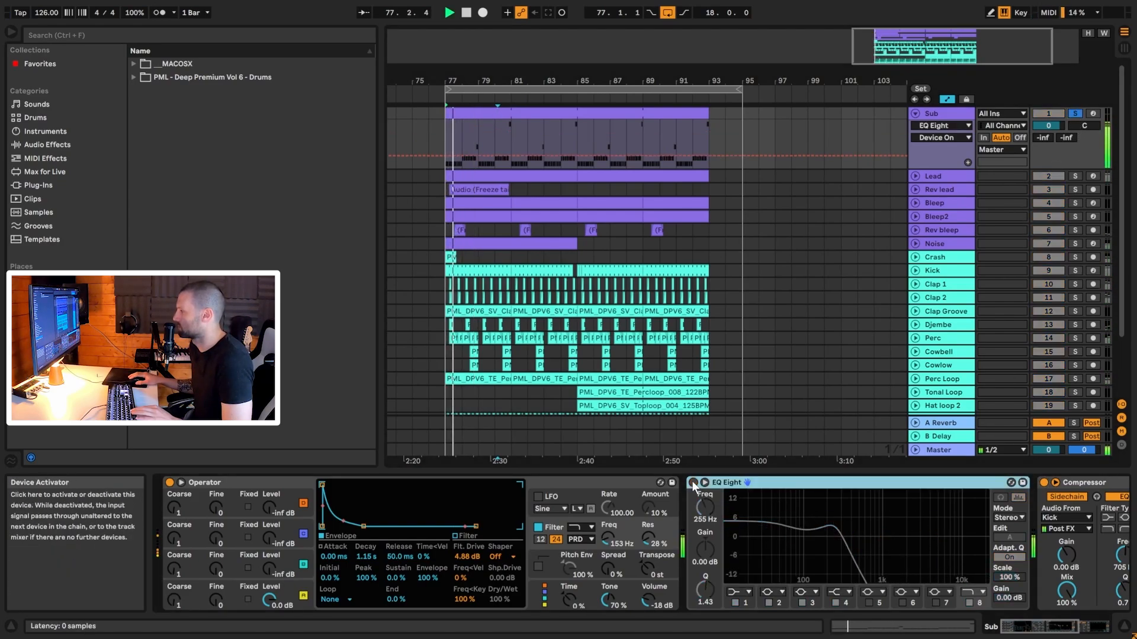
{"action": "left_click", "coordinate": [694, 483]}
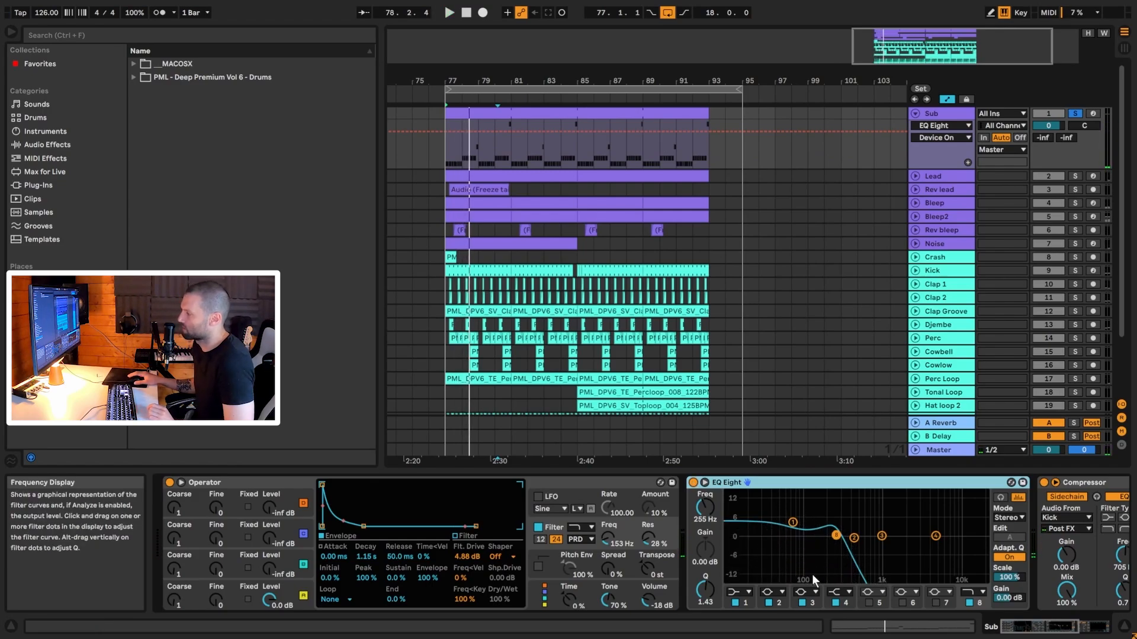
Step: Show the full EQ Eight and Compressor on the Sub track and examine the EQ's band 1 settings
{"action": "left_click", "coordinate": [1058, 628]}
{"action": "left_click", "coordinate": [1058, 628]}
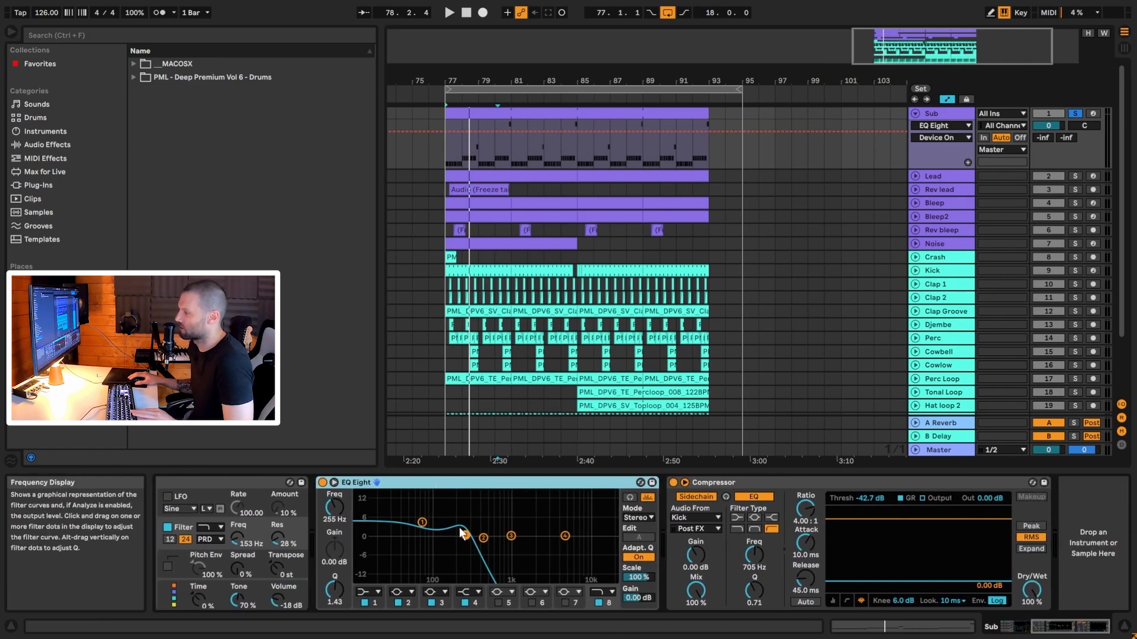
{"action": "left_click", "coordinate": [422, 524]}
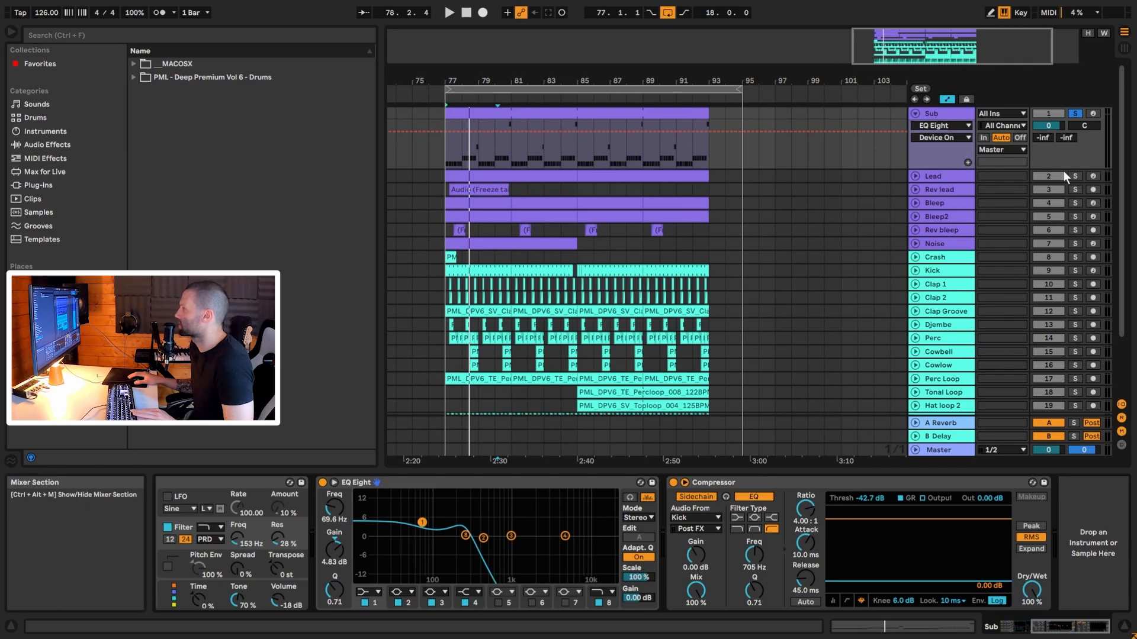
Step: Solo the Lead track, unfold it in the arrangement and play it
{"action": "left_click", "coordinate": [935, 179]}
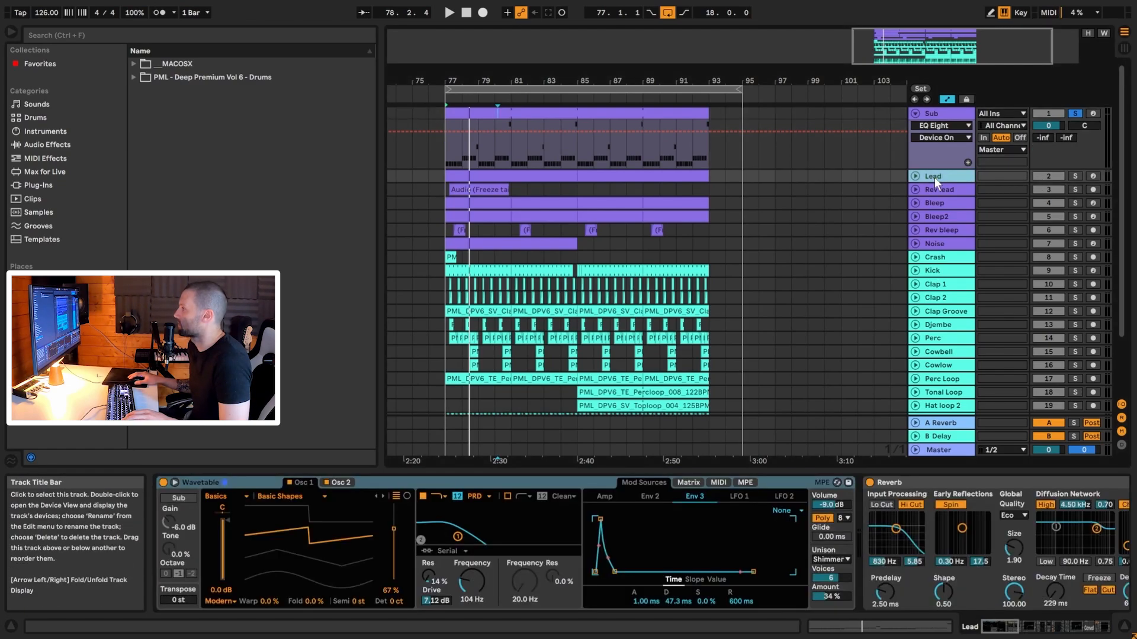
{"action": "left_click", "coordinate": [1076, 177]}
{"action": "left_click", "coordinate": [915, 176]}
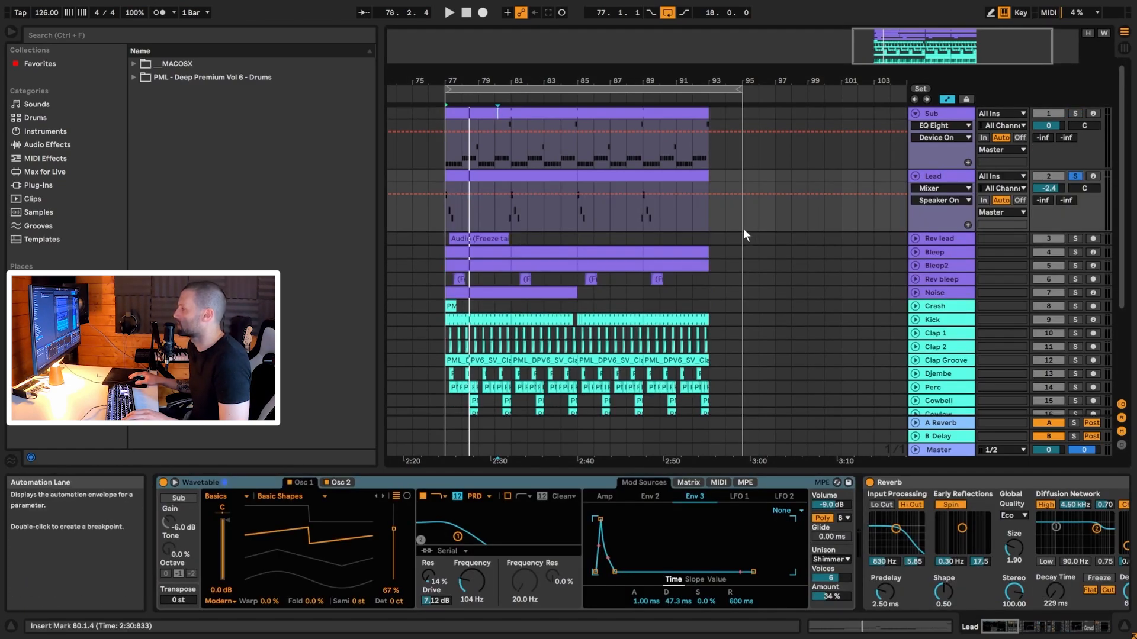
{"action": "key", "text": "space"}
{"action": "key", "text": "space"}
Step: Open the Lead clip's MIDI notes, examine the phrase's pitches and play it from just before bar 81
{"action": "left_click_drag", "start_coordinate": [877, 49], "coordinate": [874, 110]}
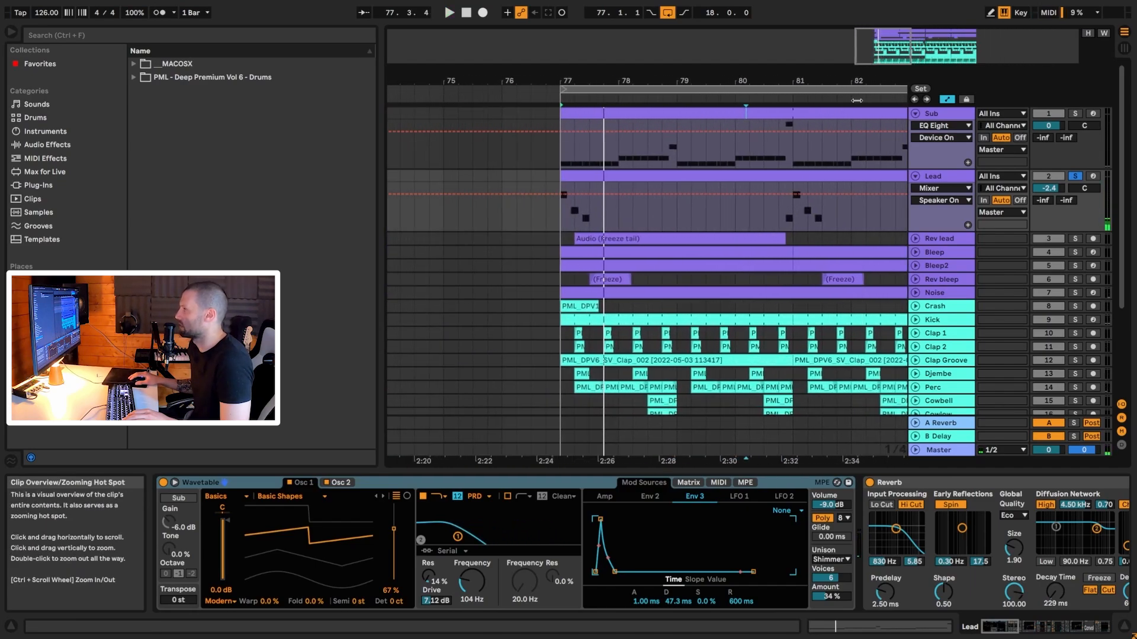
{"action": "double_click", "coordinate": [591, 187]}
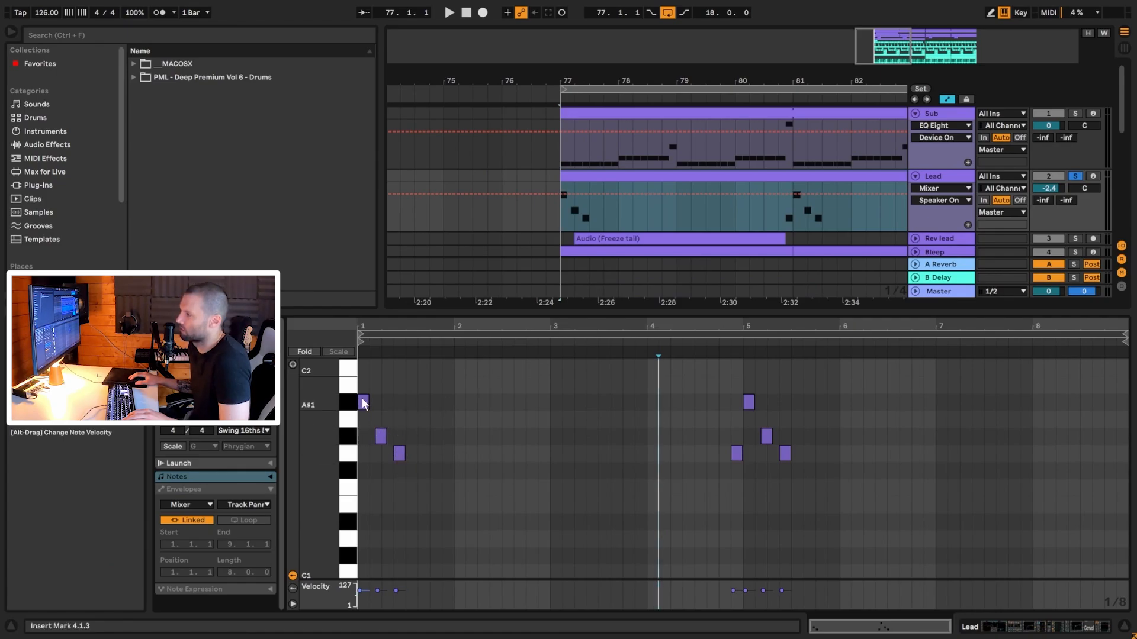
{"action": "left_click", "coordinate": [381, 437]}
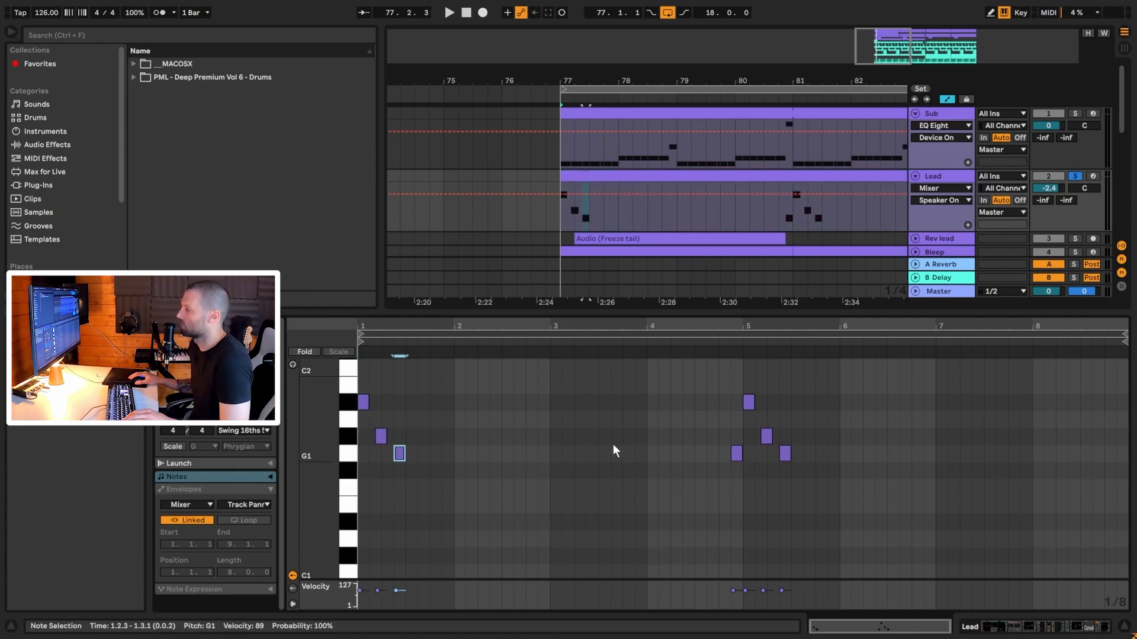
{"action": "left_click", "coordinate": [737, 453]}
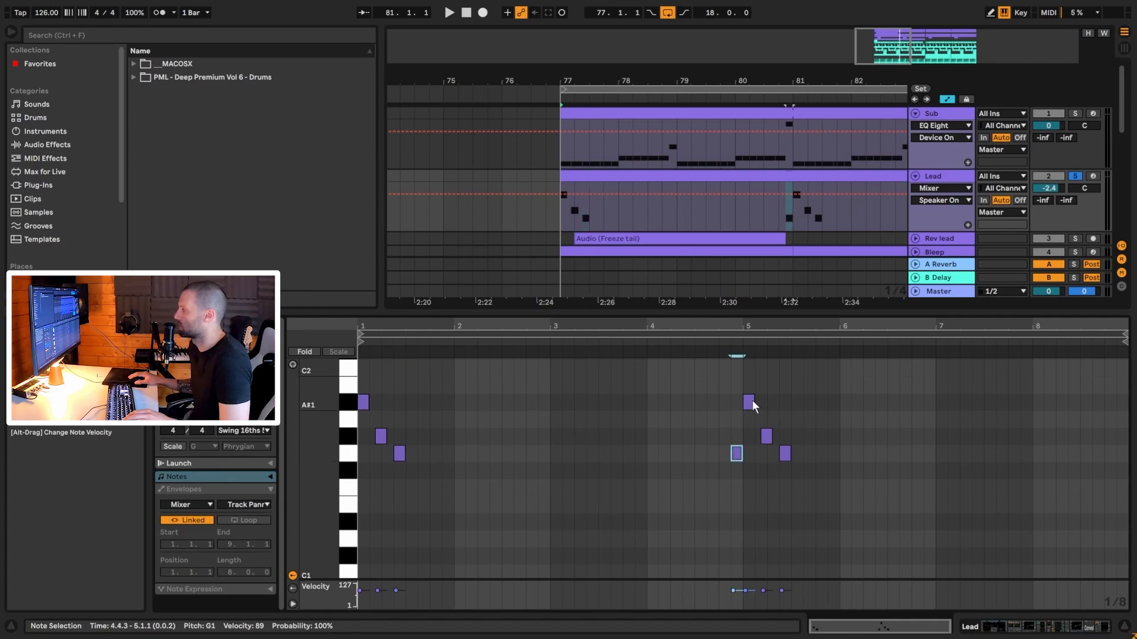
{"action": "left_click", "coordinate": [778, 211]}
{"action": "key", "text": "space"}
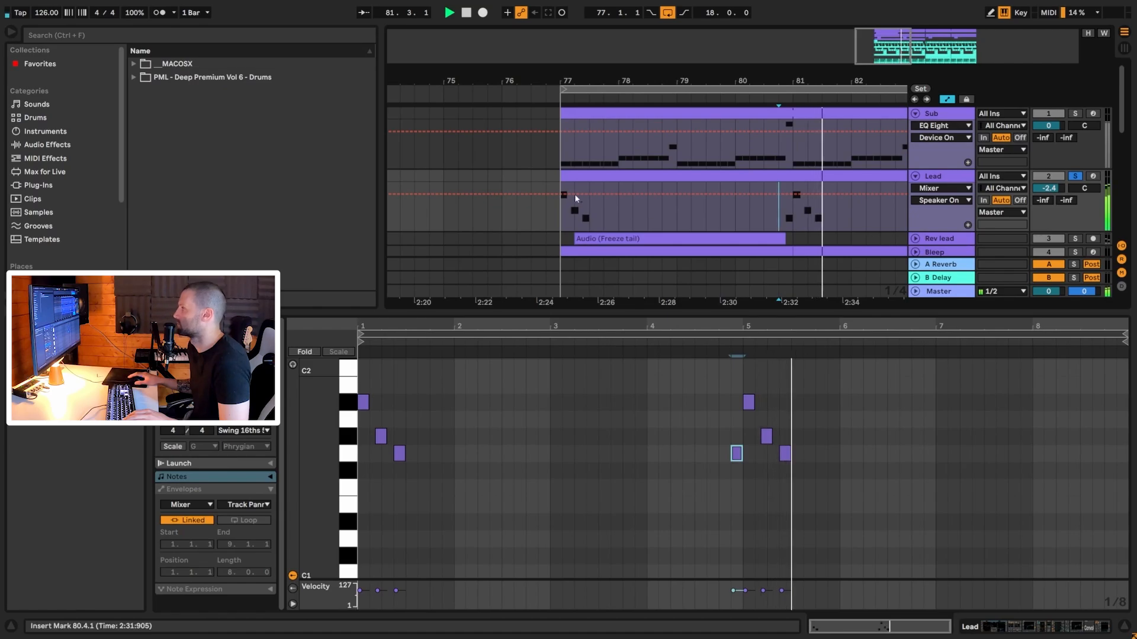
{"action": "double_click", "coordinate": [943, 179]}
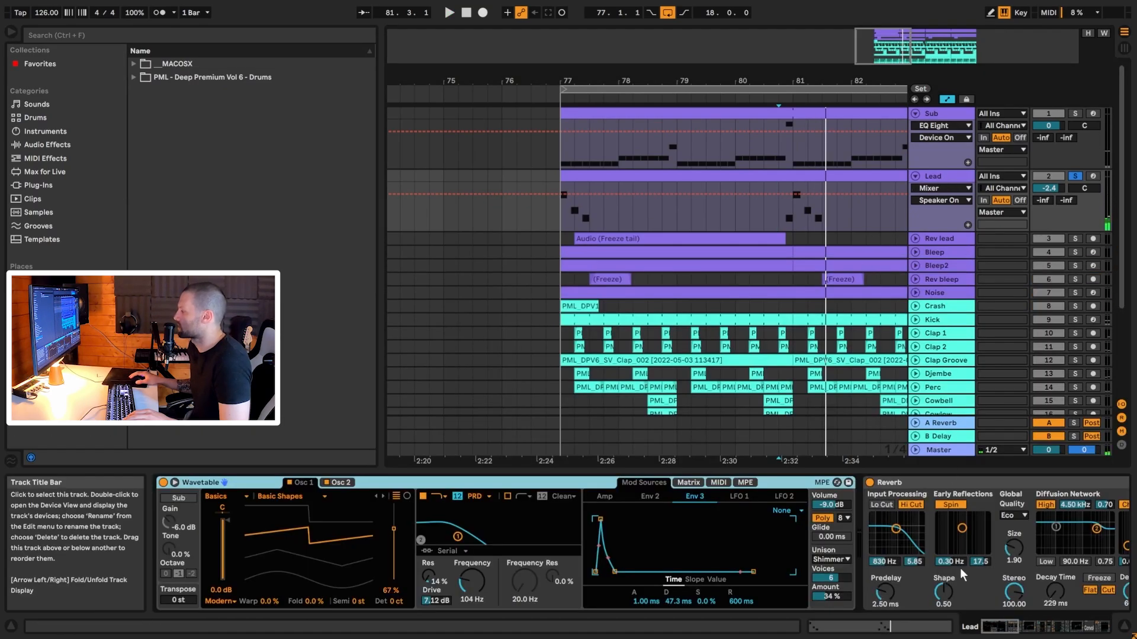
{"action": "left_click", "coordinate": [994, 633]}
{"action": "left_click", "coordinate": [1043, 632]}
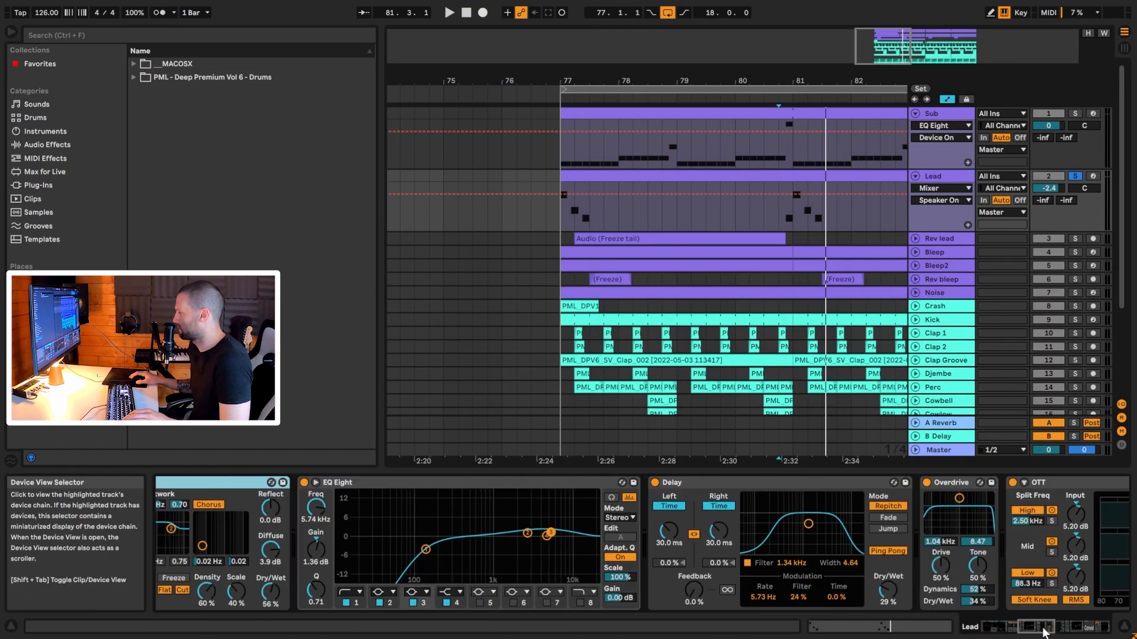
{"action": "left_click_drag", "start_coordinate": [1044, 629], "coordinate": [850, 593]}
{"action": "left_click", "coordinate": [674, 483], "text": "shift"}
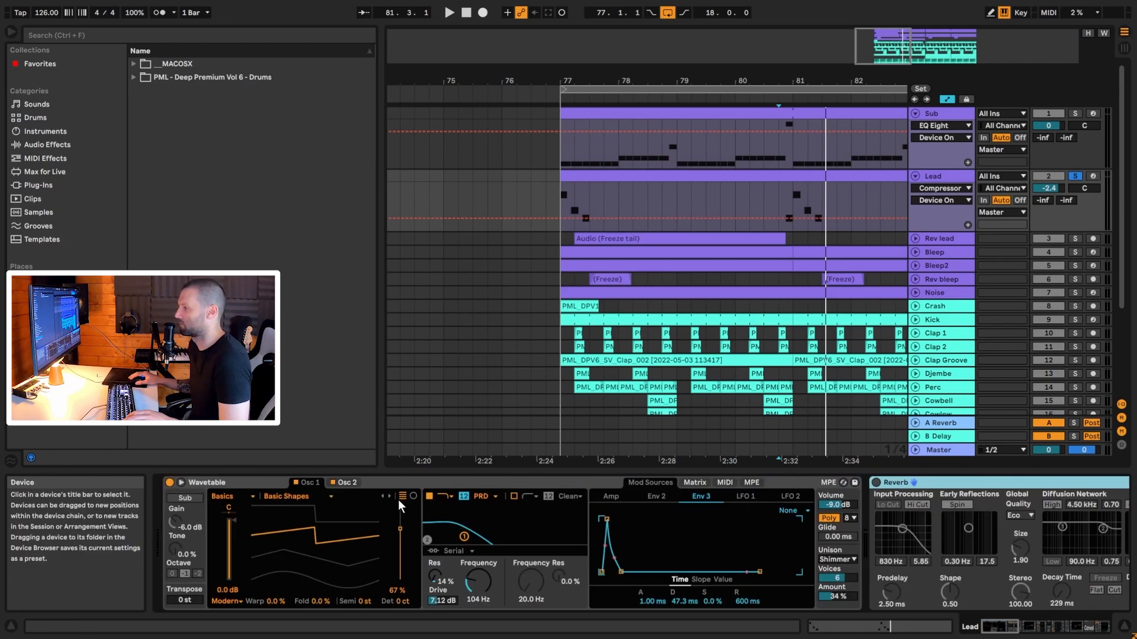
Step: Switch off Wavetable's Osc 2 and first filter while playing the dry Lead sound
{"action": "left_click", "coordinate": [332, 483]}
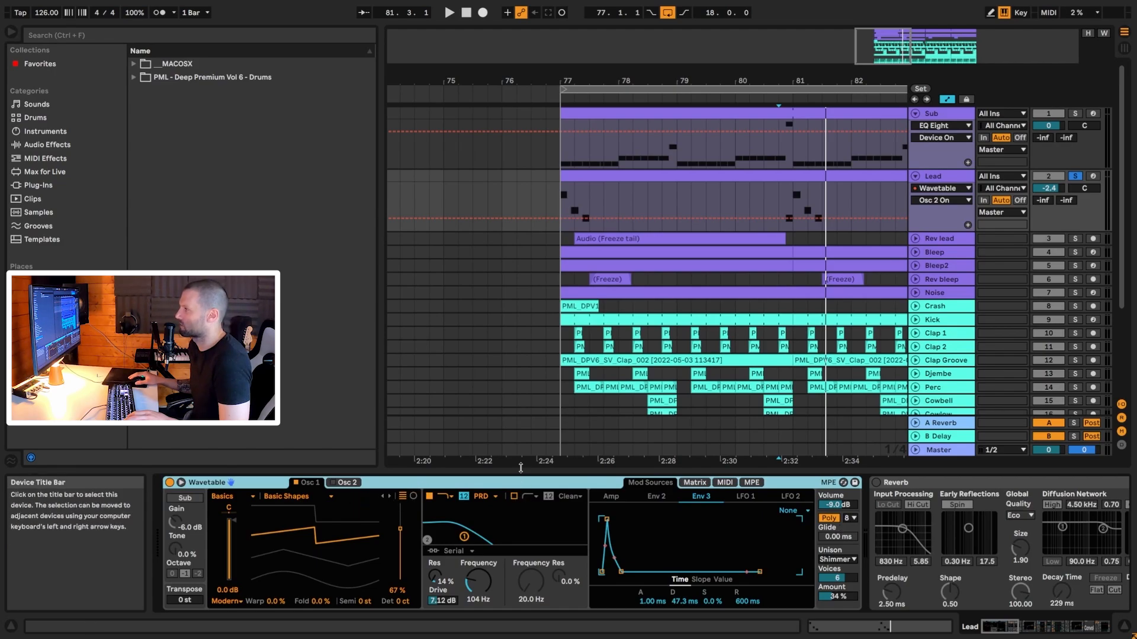
{"action": "key", "text": "space"}
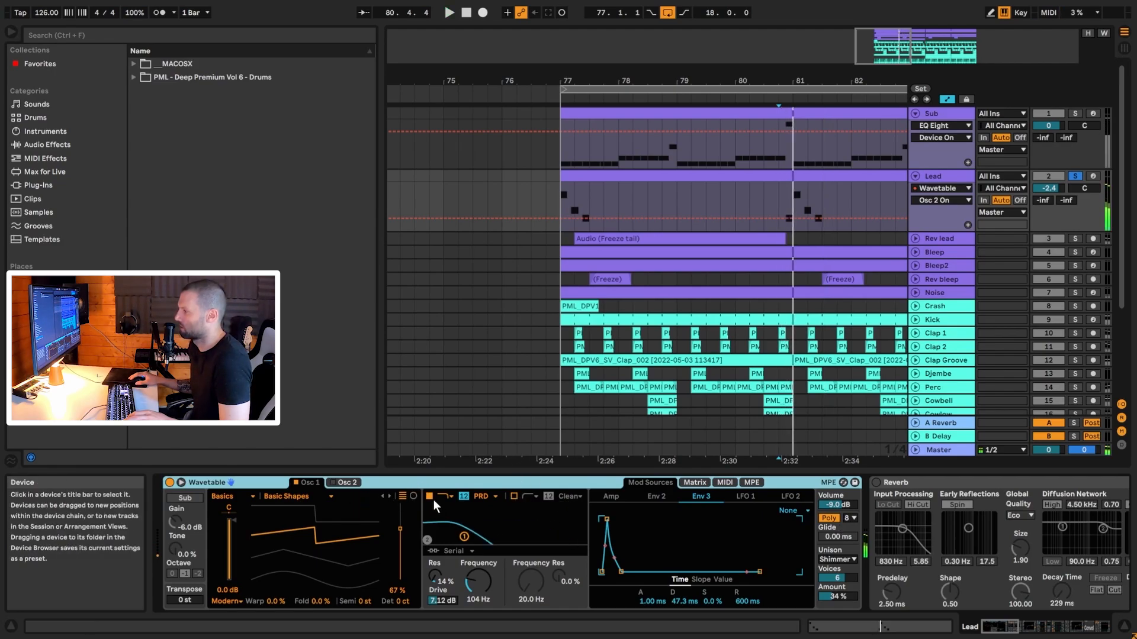
{"action": "left_click", "coordinate": [430, 496]}
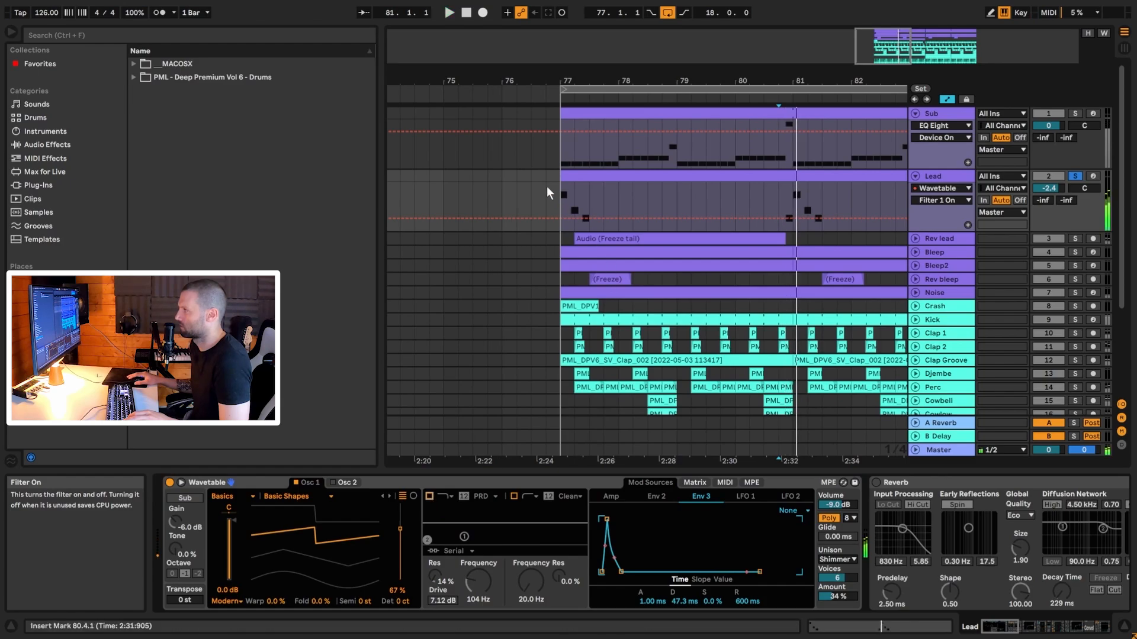
Step: Play the Lead from bar 77 and set Wavetable's Unison mode to None
{"action": "left_click", "coordinate": [560, 203]}
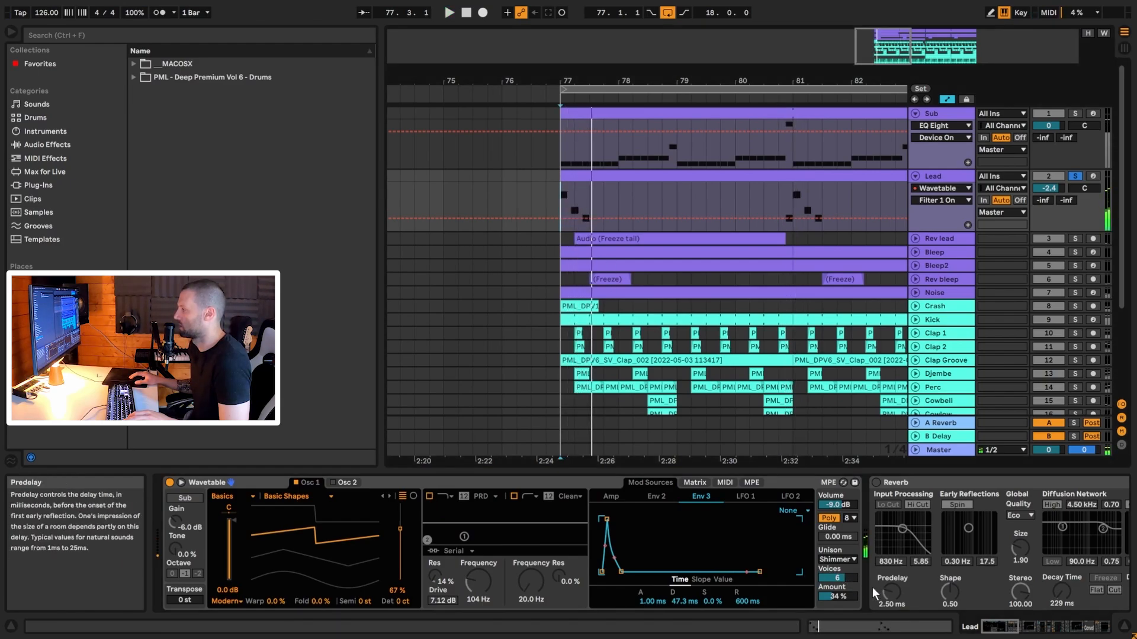
{"action": "left_click", "coordinate": [836, 559]}
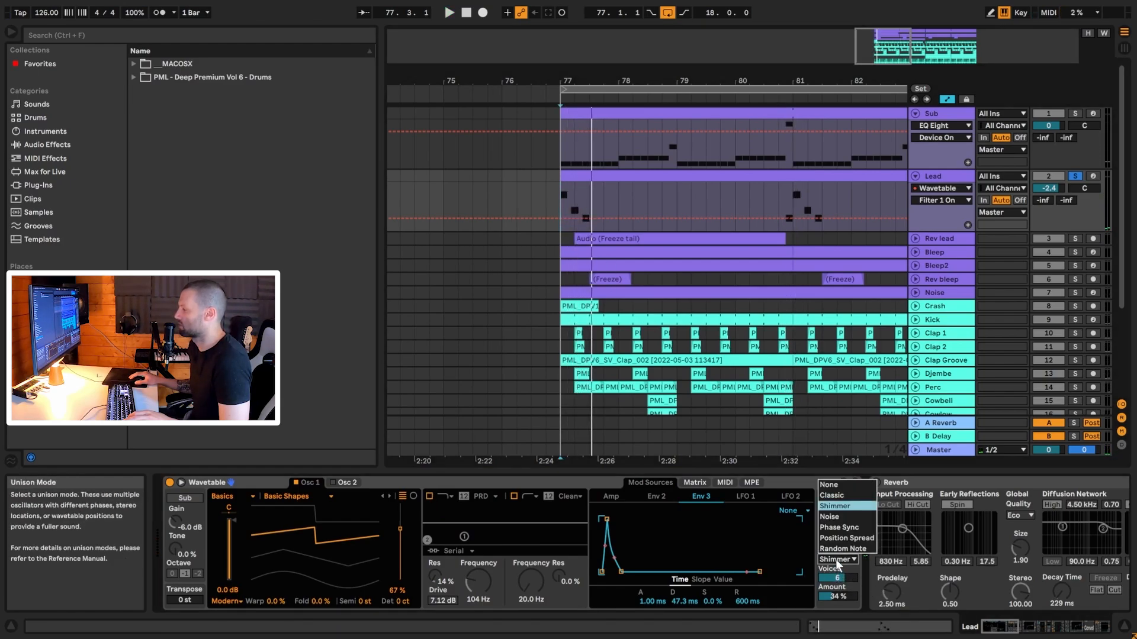
{"action": "left_click", "coordinate": [837, 484]}
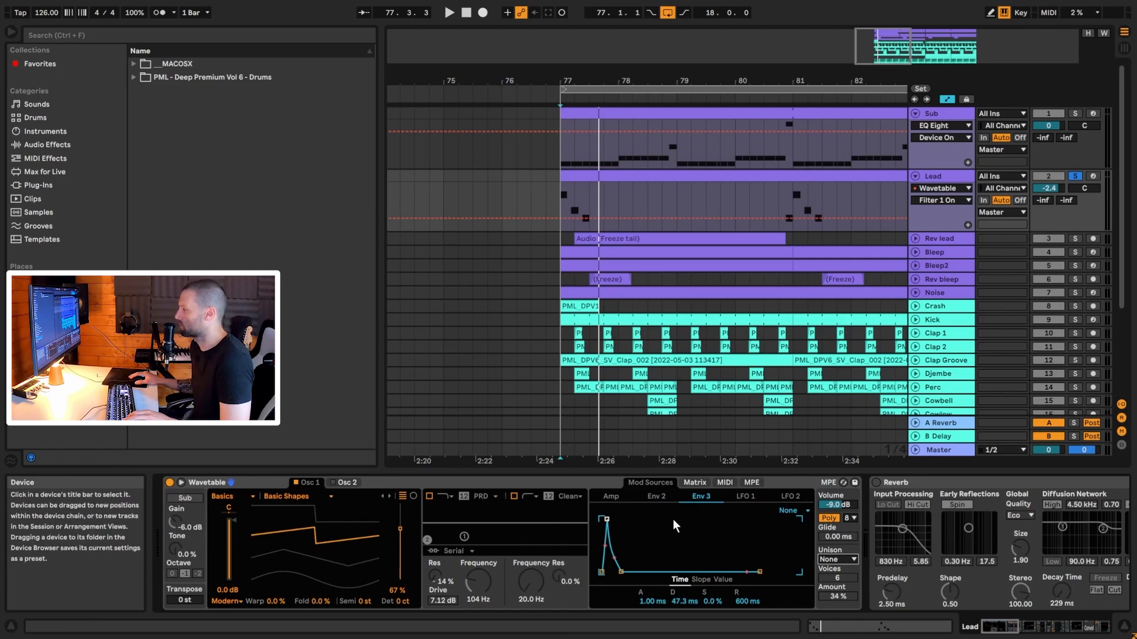
Step: Examine Env 3's modulation of Pitch in Wavetable's matrix and its envelope times while playing the Lead
{"action": "left_click", "coordinate": [694, 482]}
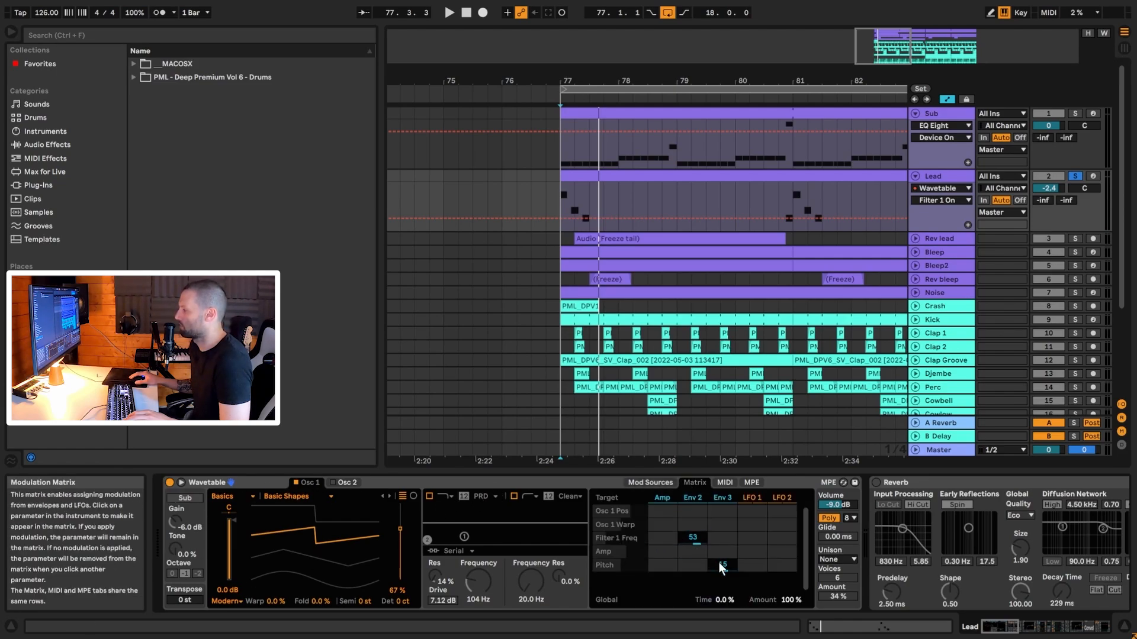
{"action": "left_click_drag", "start_coordinate": [720, 560], "coordinate": [720, 496]}
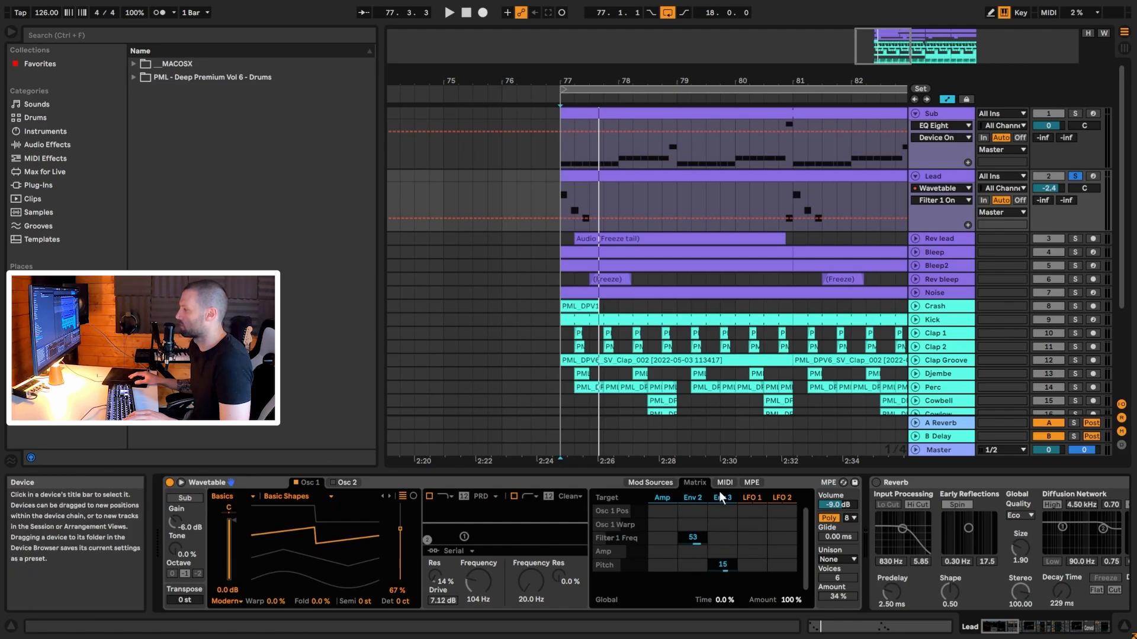
{"action": "double_click", "coordinate": [727, 566]}
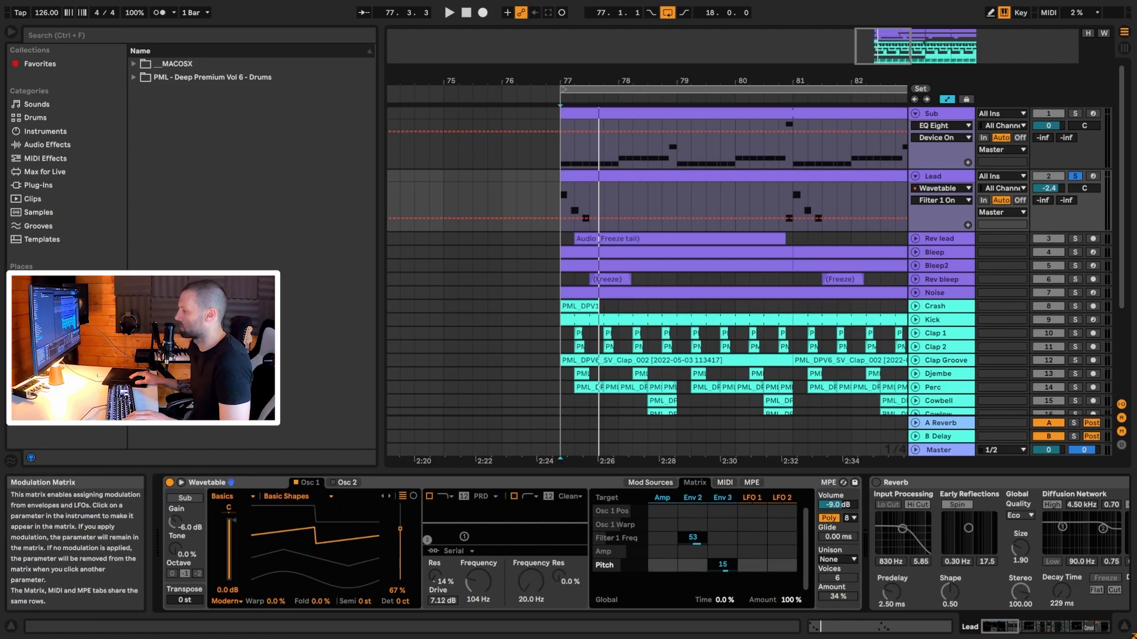
{"action": "key", "text": "space"}
{"action": "key", "text": "space"}
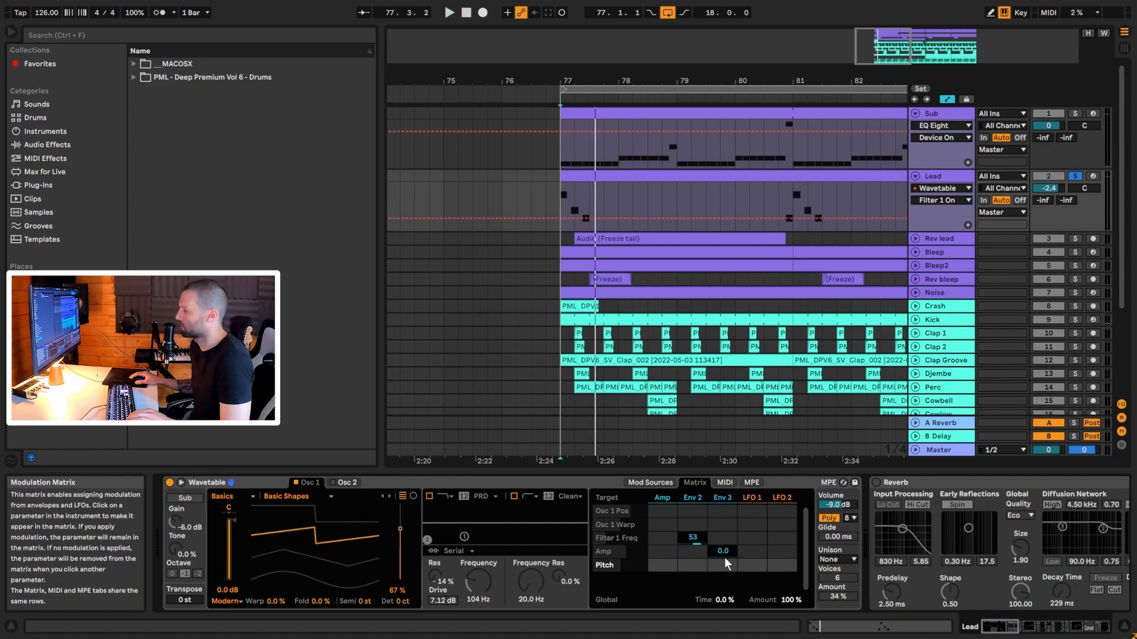
{"action": "left_click", "coordinate": [719, 497]}
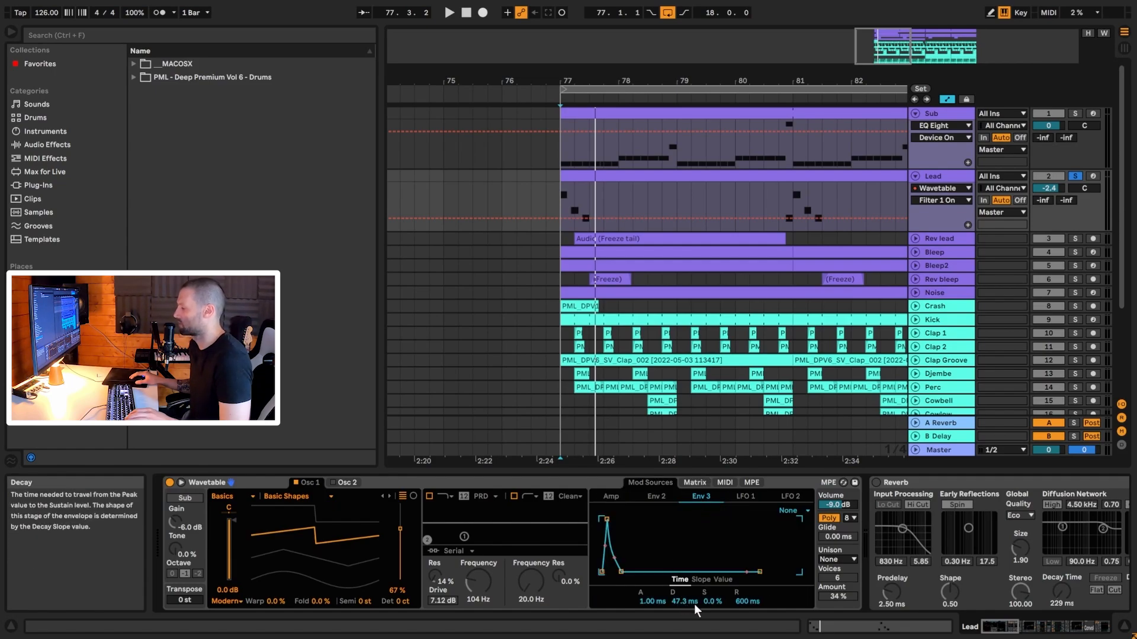
{"action": "left_click", "coordinate": [695, 483]}
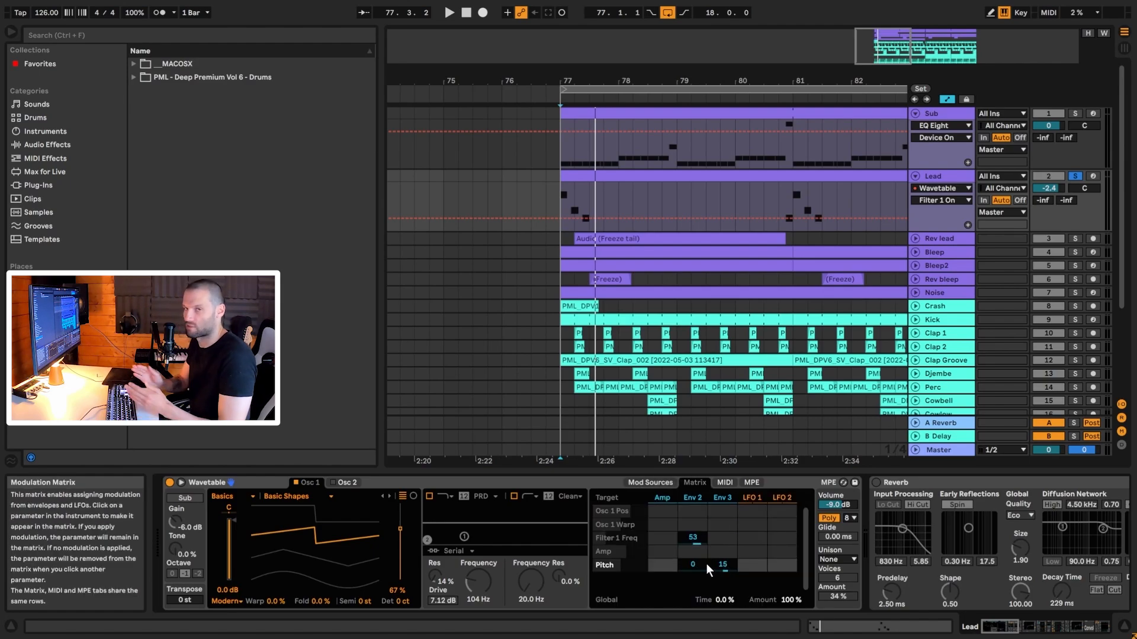
{"action": "key", "text": "space"}
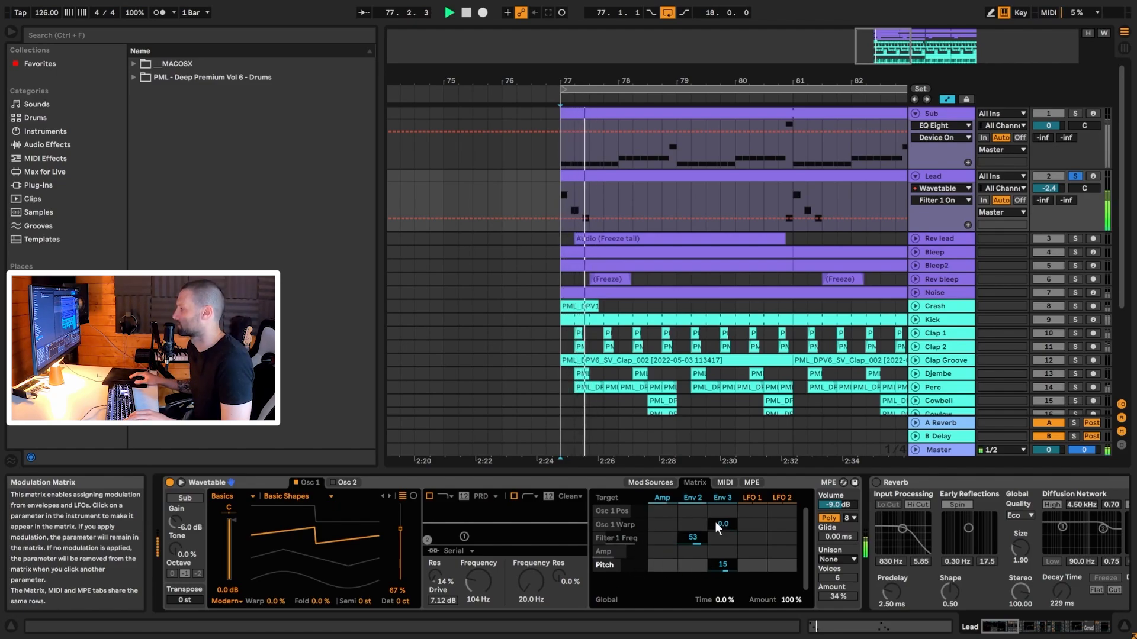
Step: Switch on Wavetable's Osc 2, keep its Beating 1 wavetable selected, and play the Lead
{"action": "left_click", "coordinate": [348, 483]}
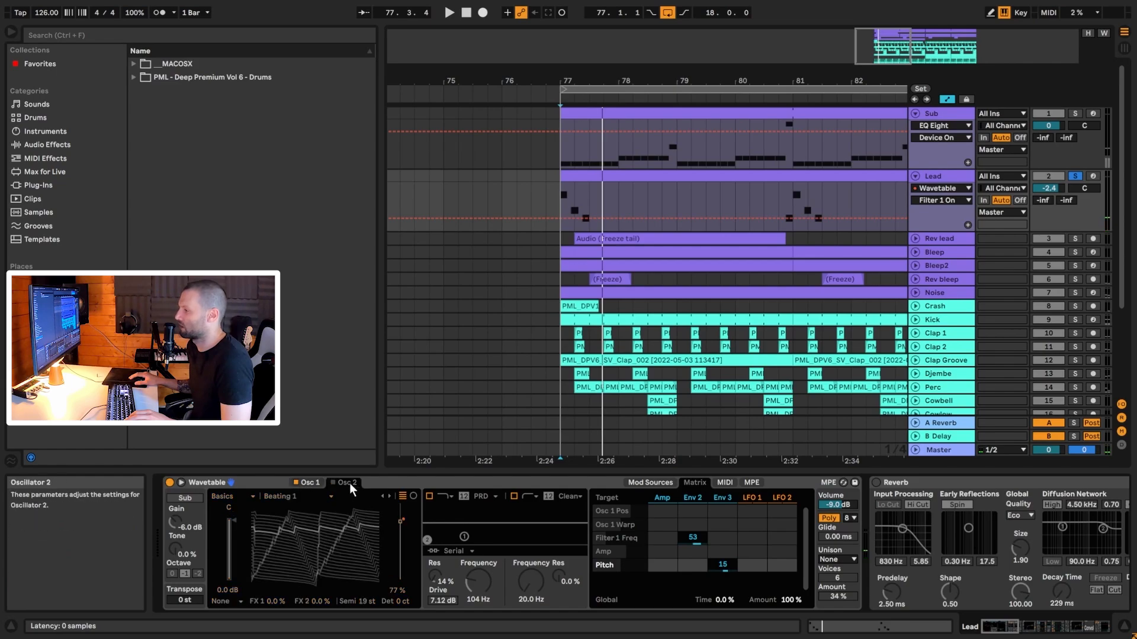
{"action": "left_click", "coordinate": [333, 482]}
{"action": "key", "text": "space"}
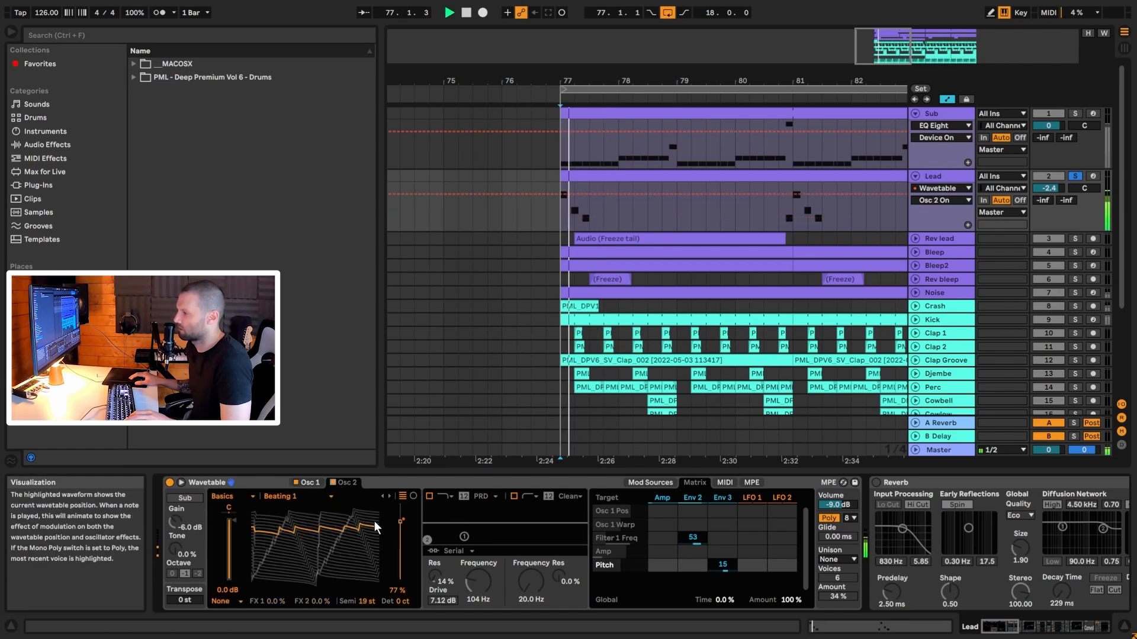
{"action": "key", "text": "space"}
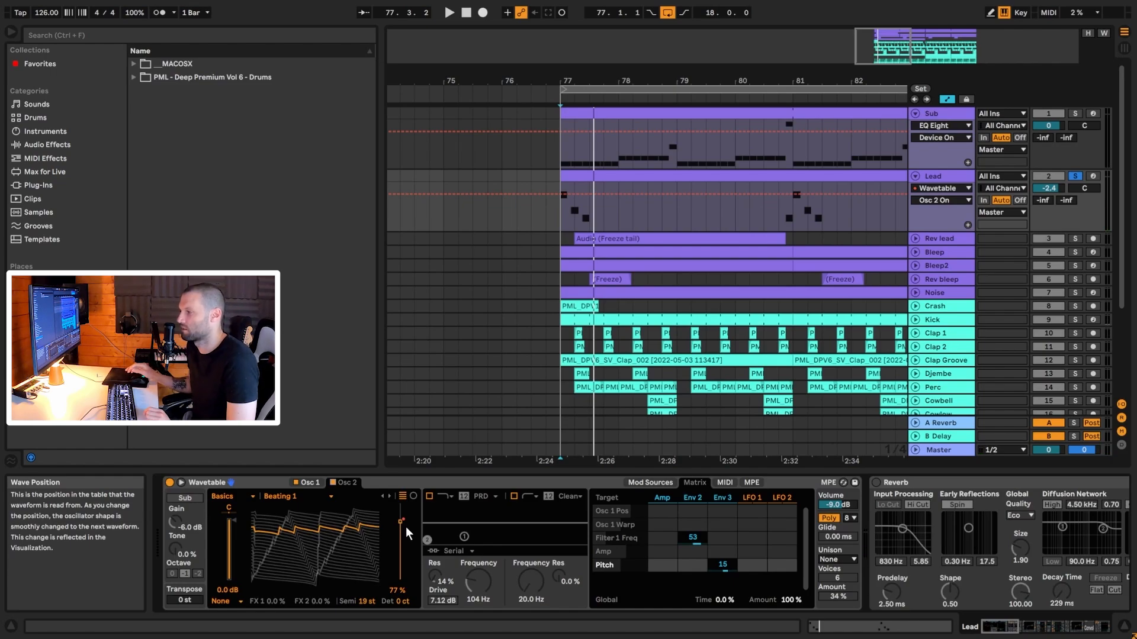
{"action": "left_click", "coordinate": [308, 496]}
{"action": "left_click", "coordinate": [308, 316]}
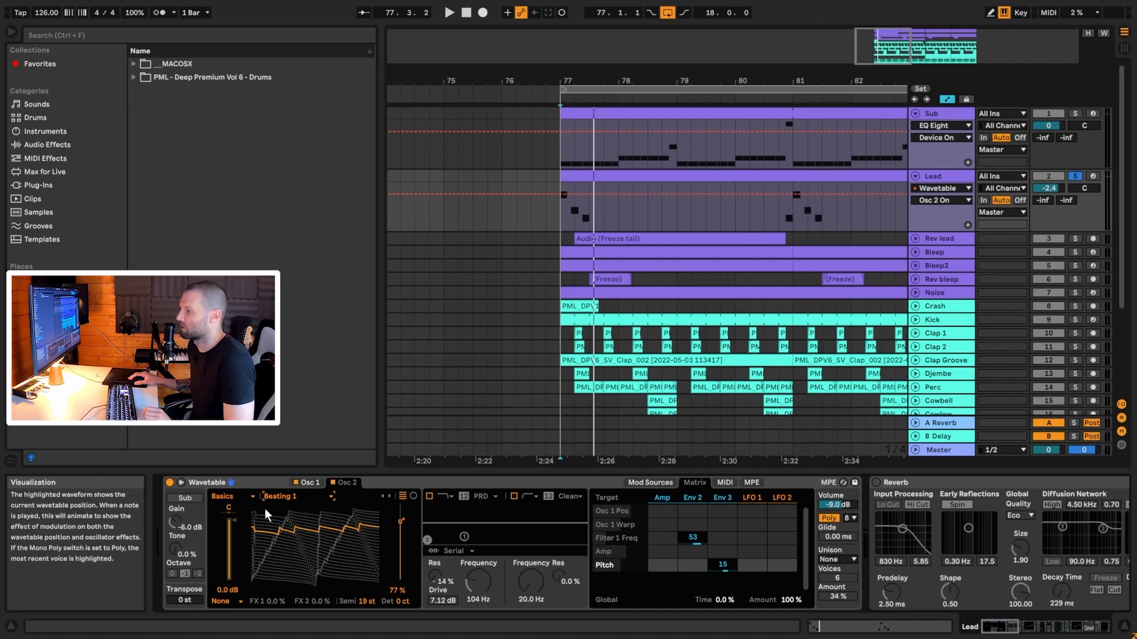
{"action": "key", "text": "space"}
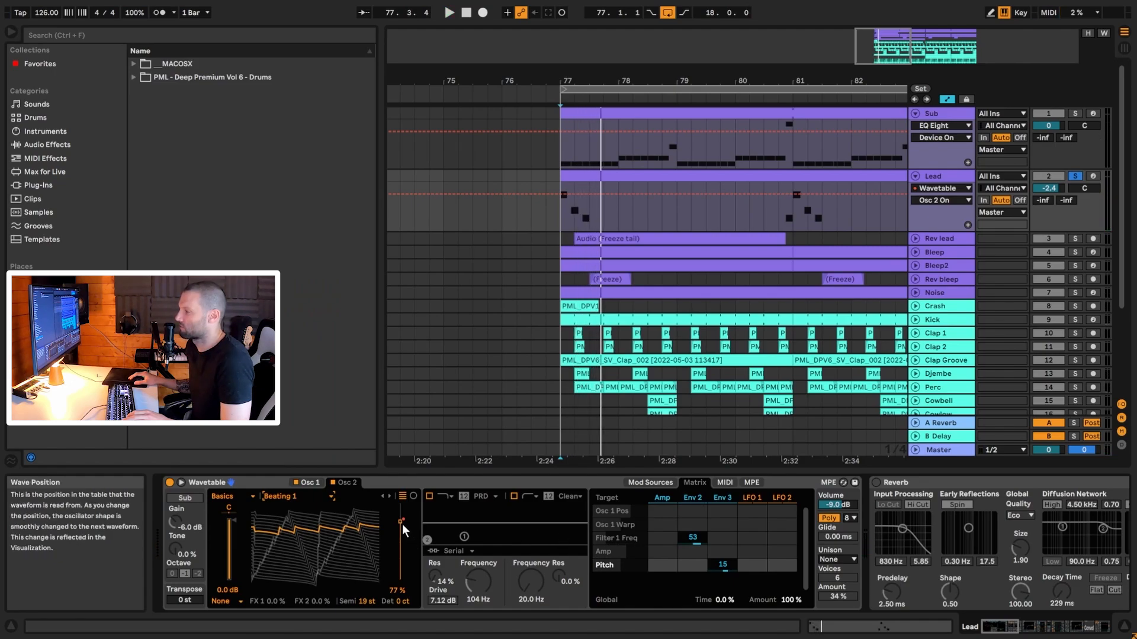
Step: Set Osc 2's wave position to 80%, check its automation line around bar 77, and play the Lead
{"action": "left_click", "coordinate": [403, 517]}
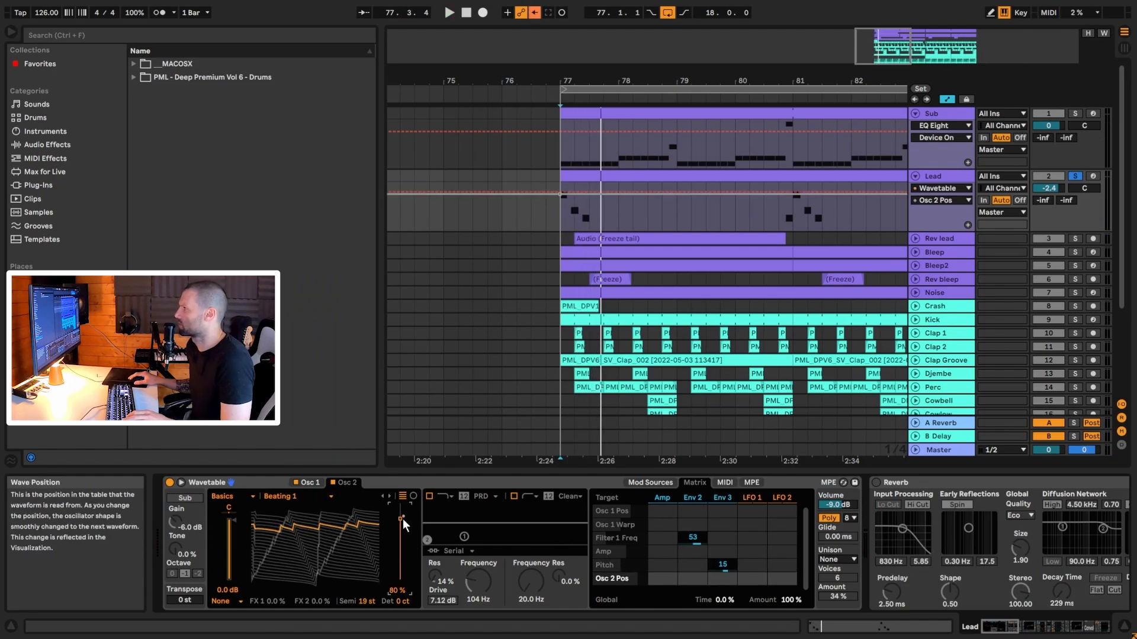
{"action": "key", "text": "minus"}
{"action": "key", "text": "minus"}
{"action": "mouse_move", "coordinate": [585, 199]}
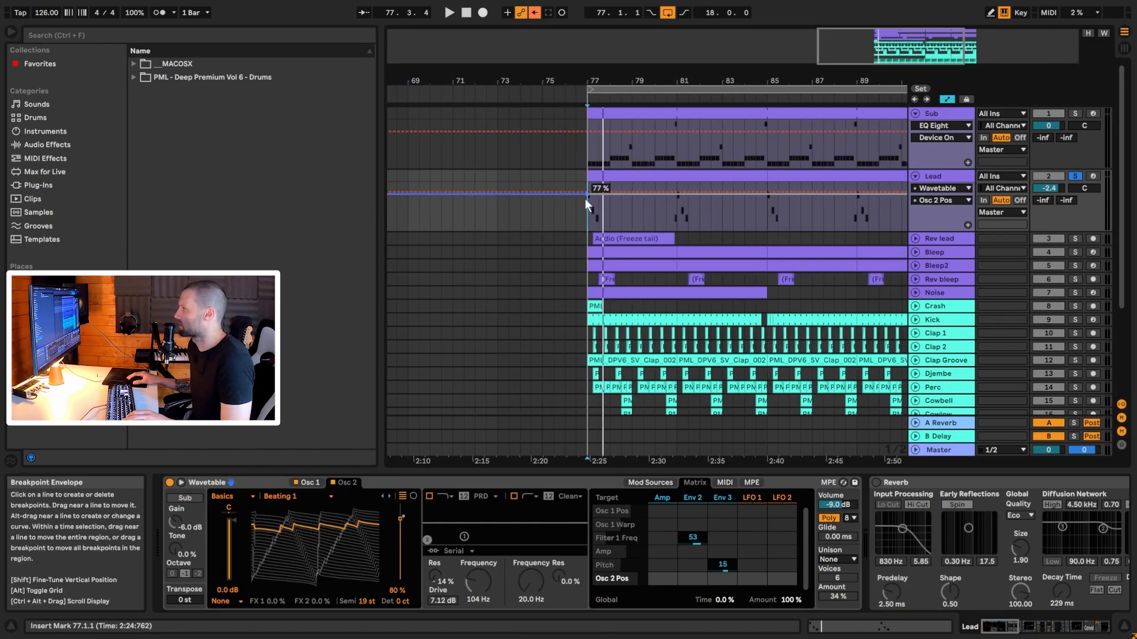
{"action": "key", "text": "space"}
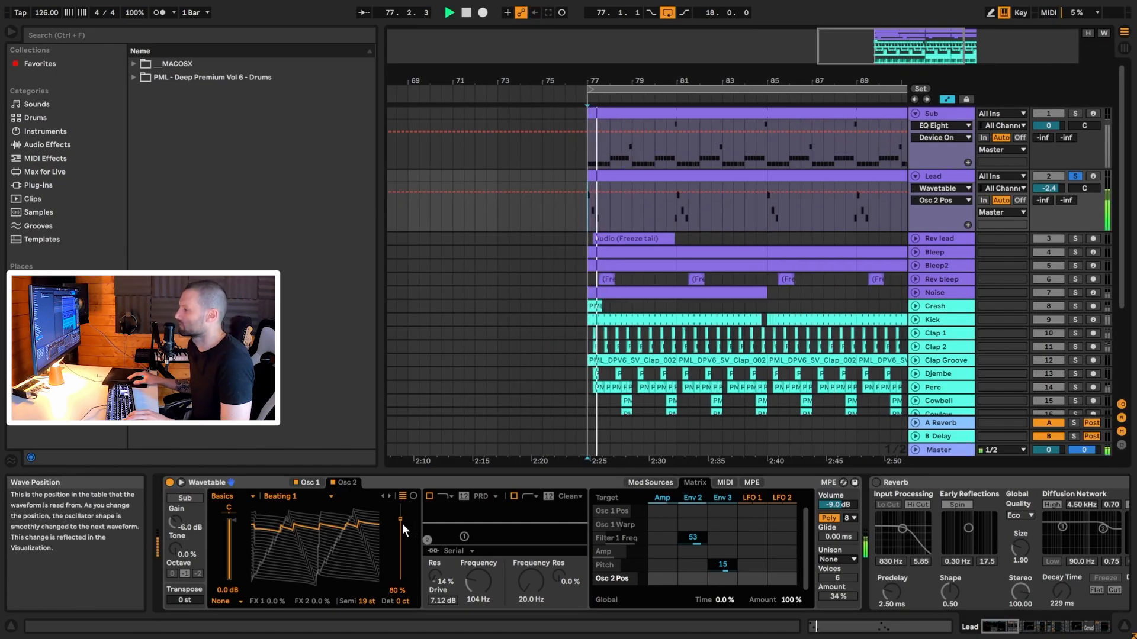
Step: Compare the wavetables and semitone settings of Osc 1 and Osc 2
{"action": "left_click", "coordinate": [312, 483]}
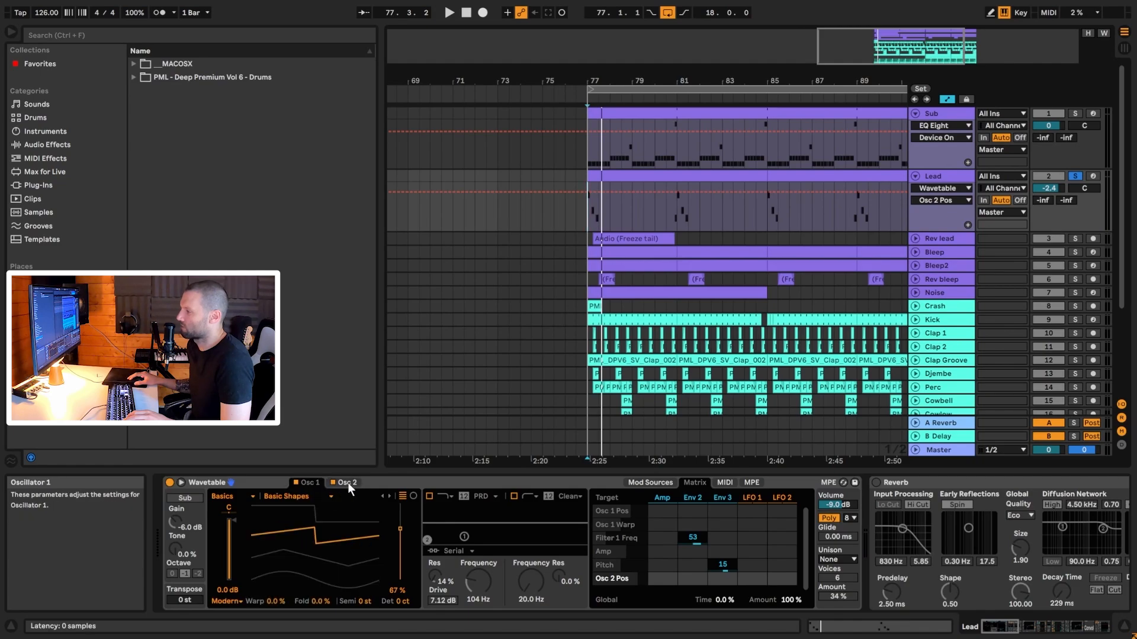
{"action": "left_click", "coordinate": [349, 482]}
{"action": "left_click", "coordinate": [315, 484]}
{"action": "left_click", "coordinate": [350, 482]}
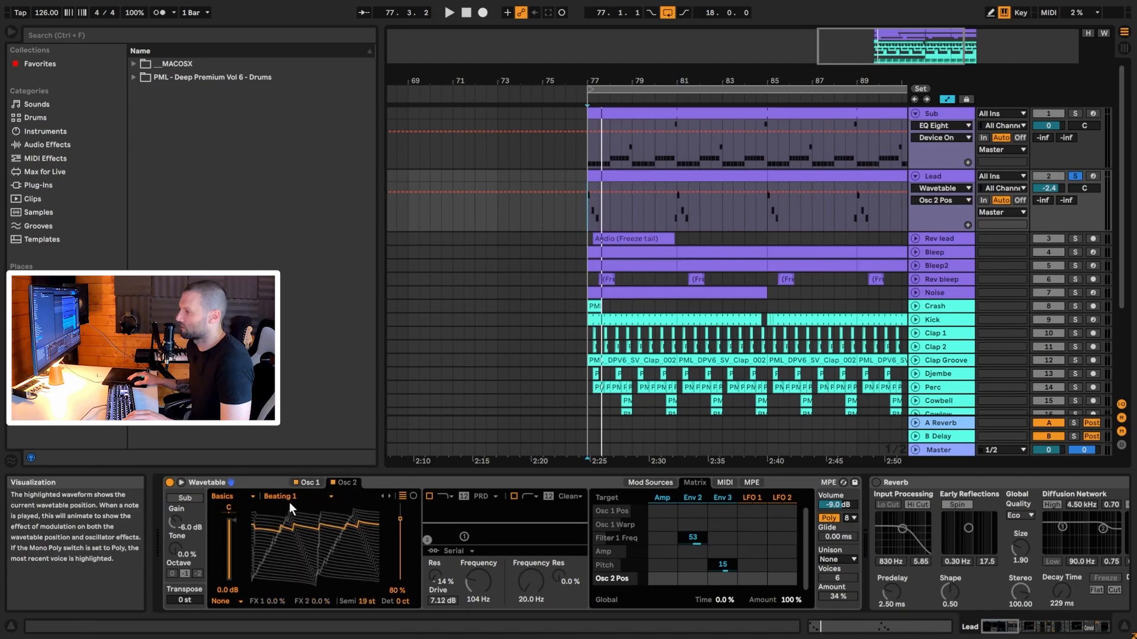
{"action": "left_click", "coordinate": [309, 482]}
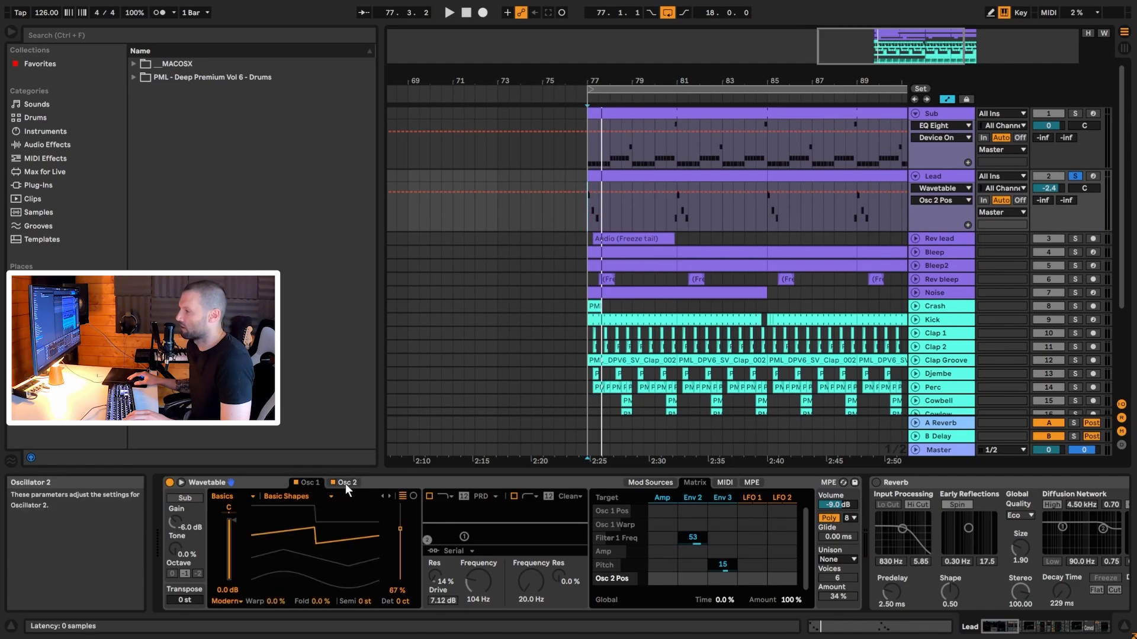
{"action": "left_click", "coordinate": [347, 484]}
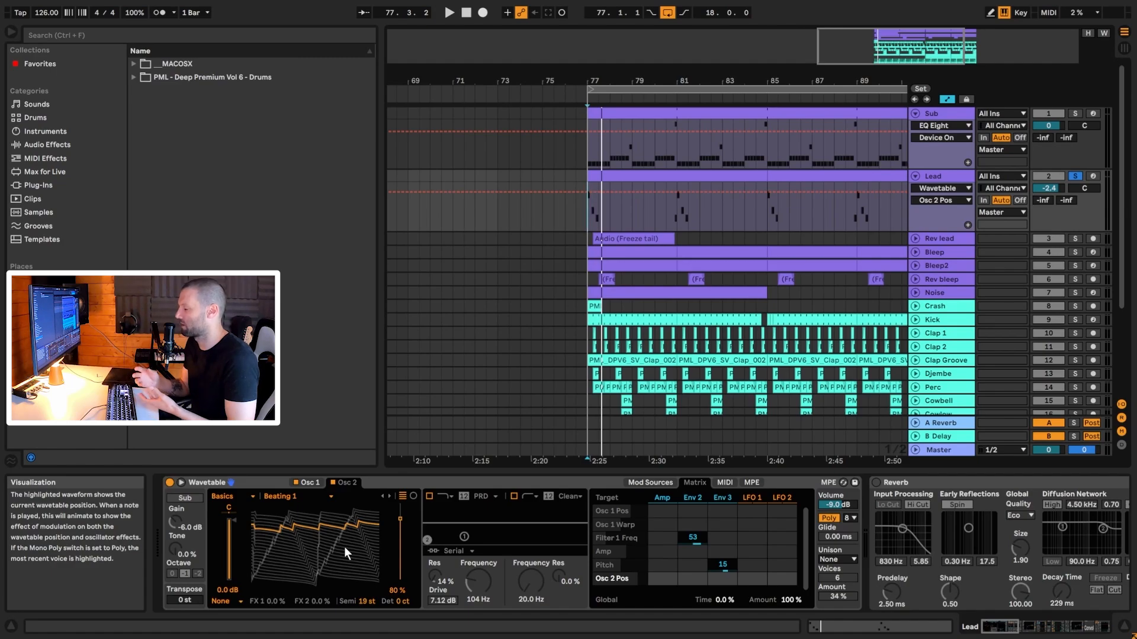
Step: Switch on Wavetable's first filter with the PRD circuit kept, and play the Lead from bar 77
{"action": "left_click", "coordinate": [588, 235]}
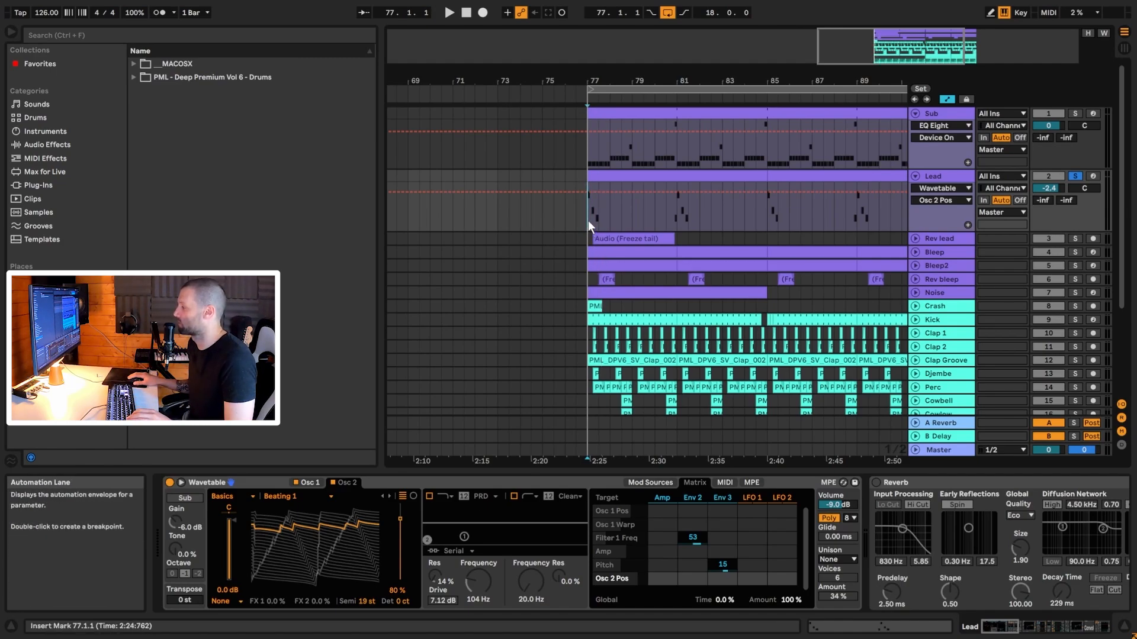
{"action": "key", "text": "space"}
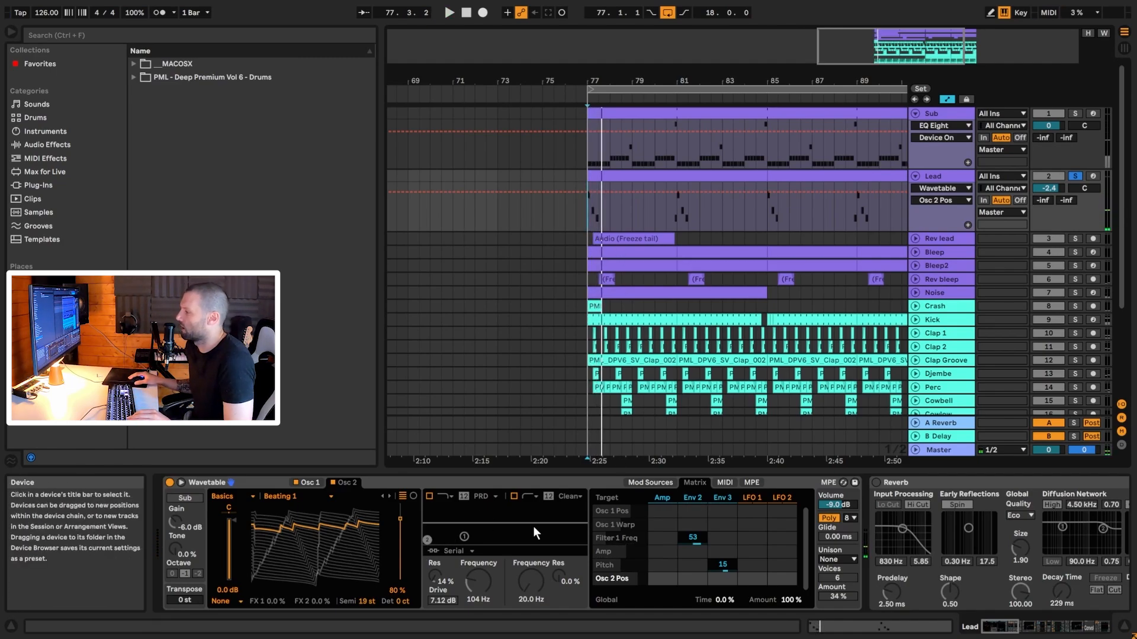
{"action": "left_click", "coordinate": [429, 497]}
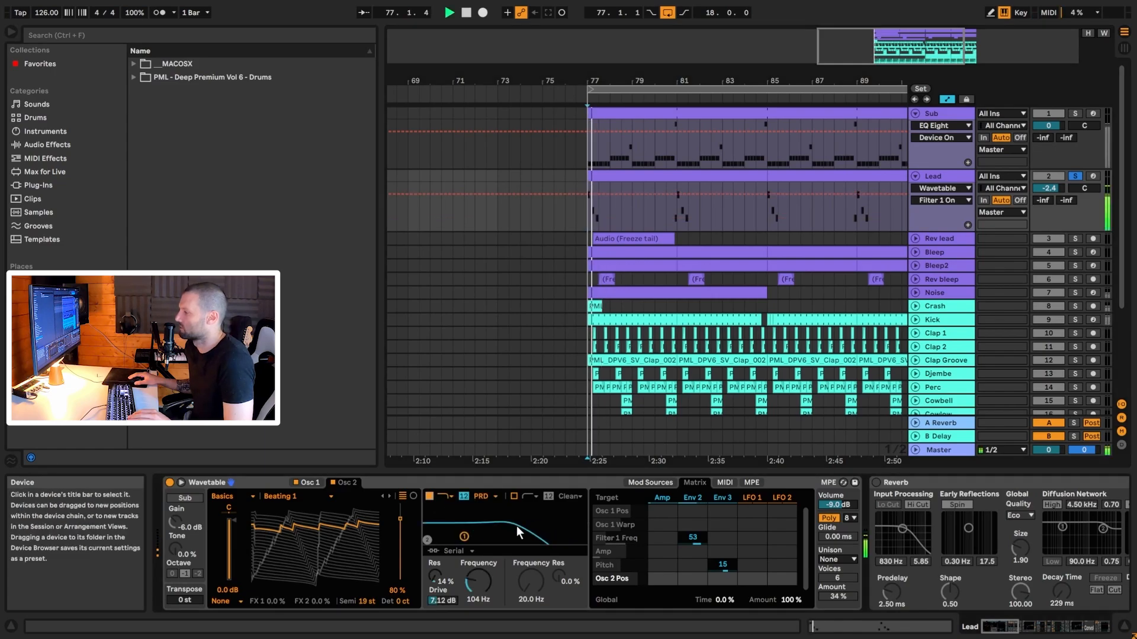
{"action": "key", "text": "space"}
{"action": "left_click", "coordinate": [488, 496]}
{"action": "left_click", "coordinate": [493, 549]}
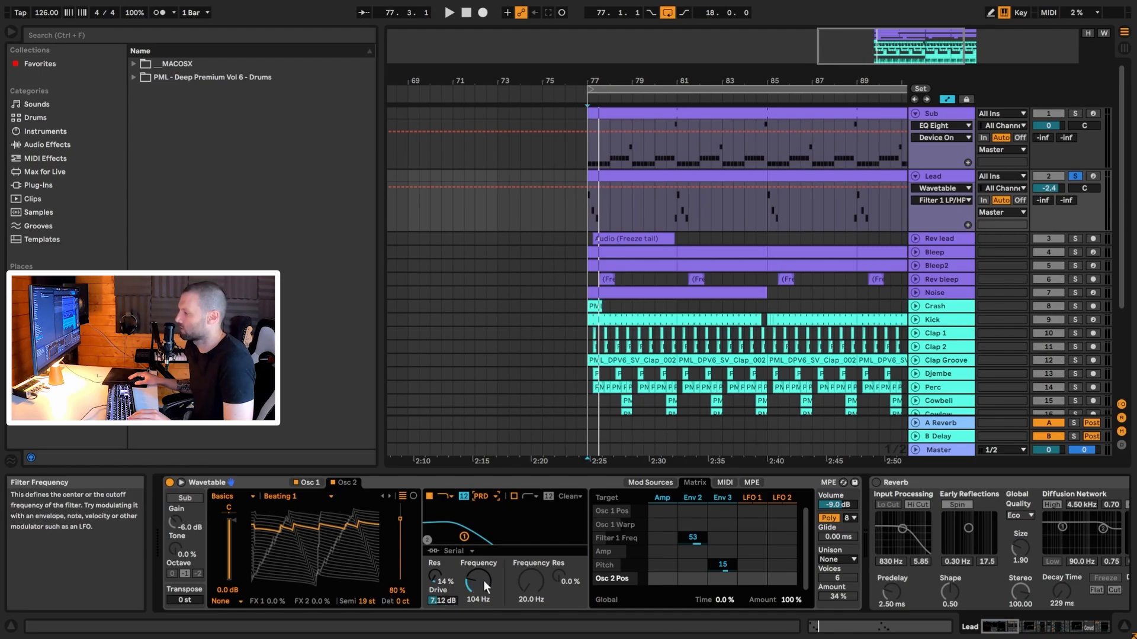
{"action": "key", "text": "space"}
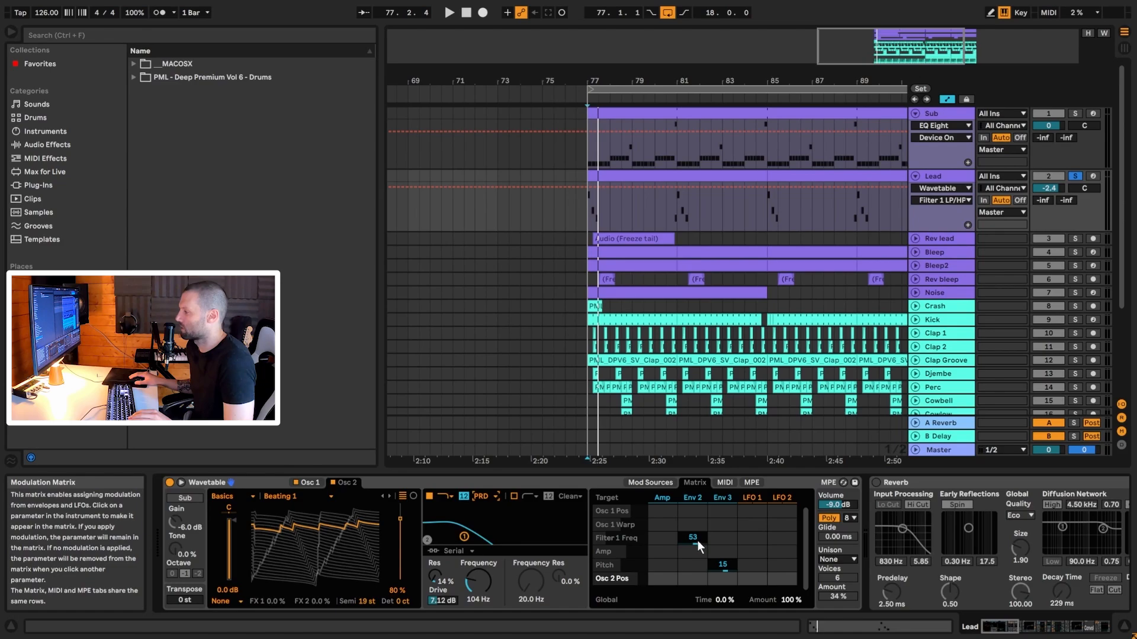
Step: Examine Env 2's attack, decay, sustain and release while replaying the opening Lead note
{"action": "left_click", "coordinate": [695, 497]}
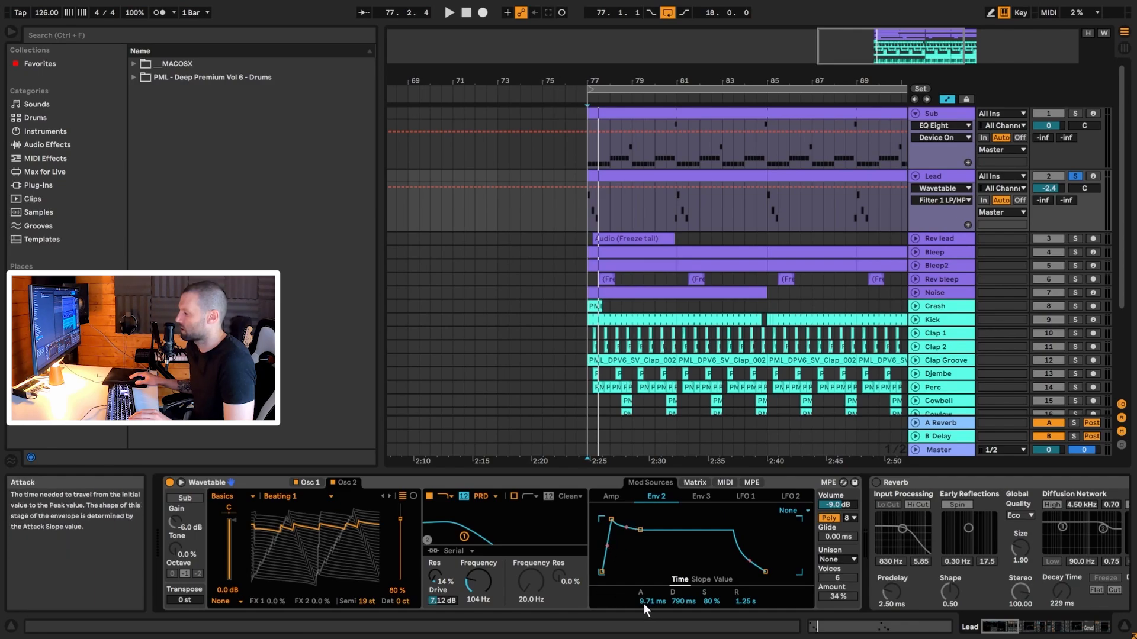
{"action": "key", "text": "space"}
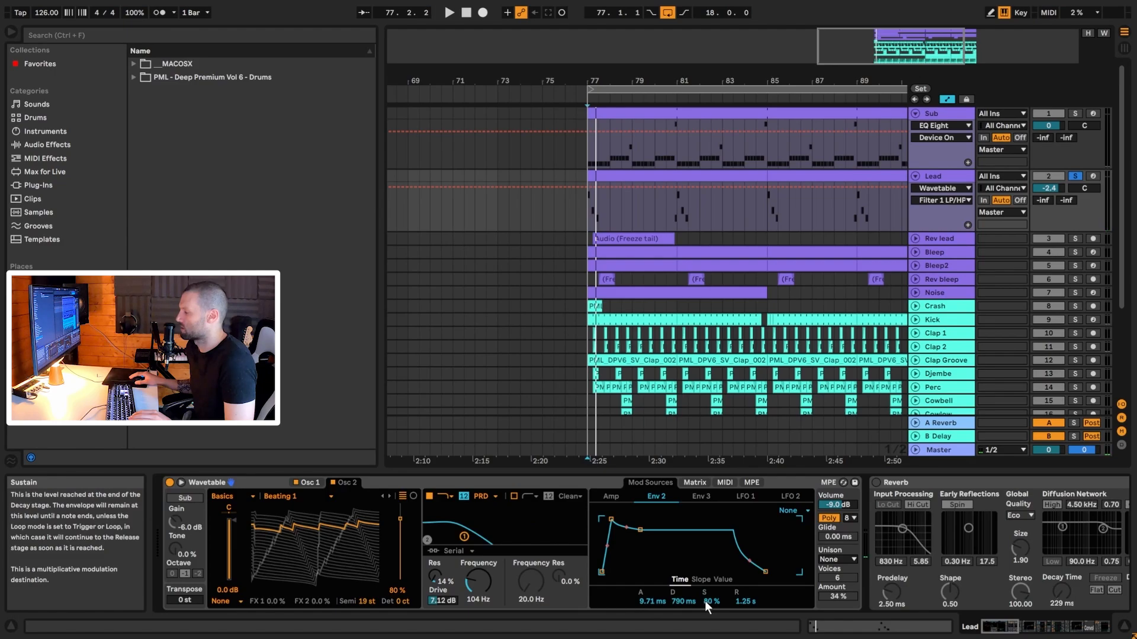
{"action": "key", "text": "space"}
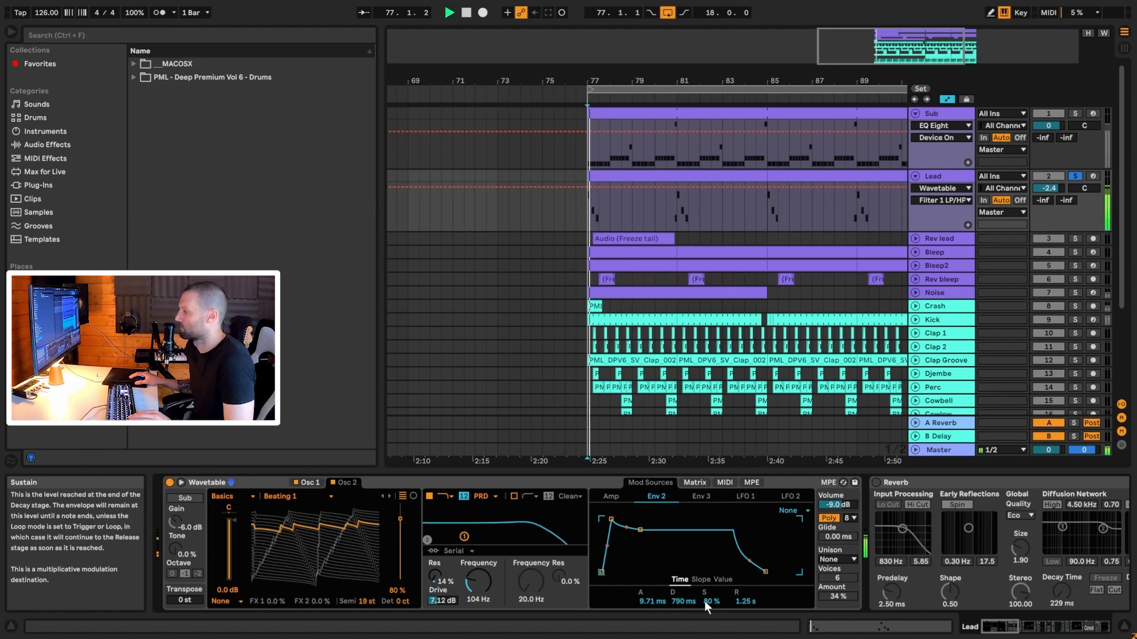
{"action": "key", "text": "space"}
{"action": "key", "text": "space"}
{"action": "key", "text": "space"}
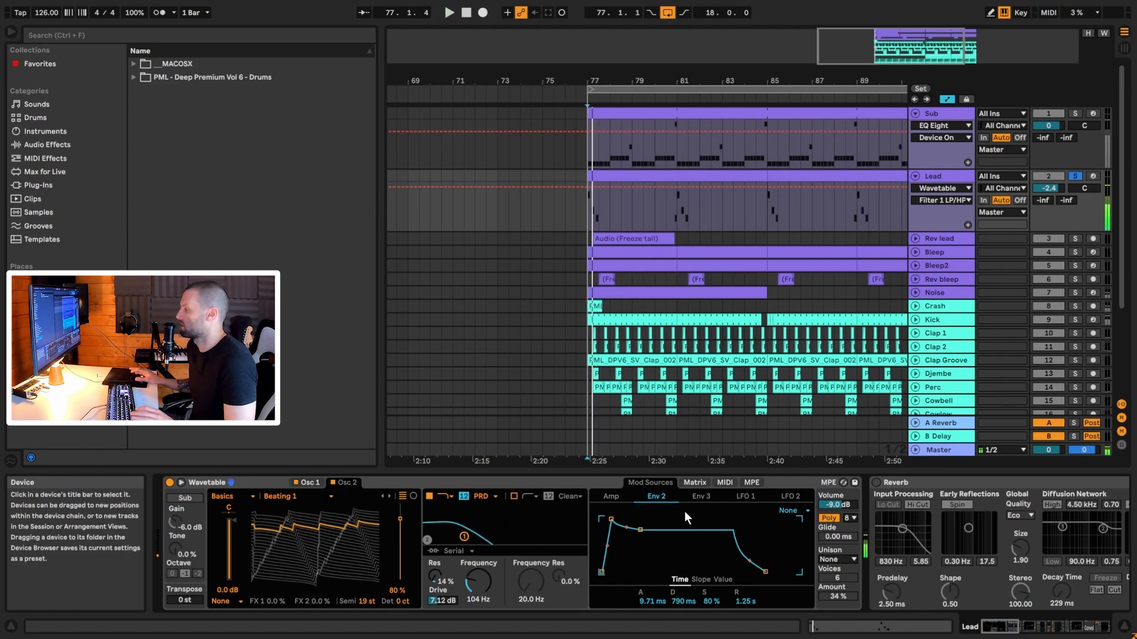
Step: Set Wavetable's Unison mode to Shimmer and play the Lead
{"action": "left_click", "coordinate": [839, 557]}
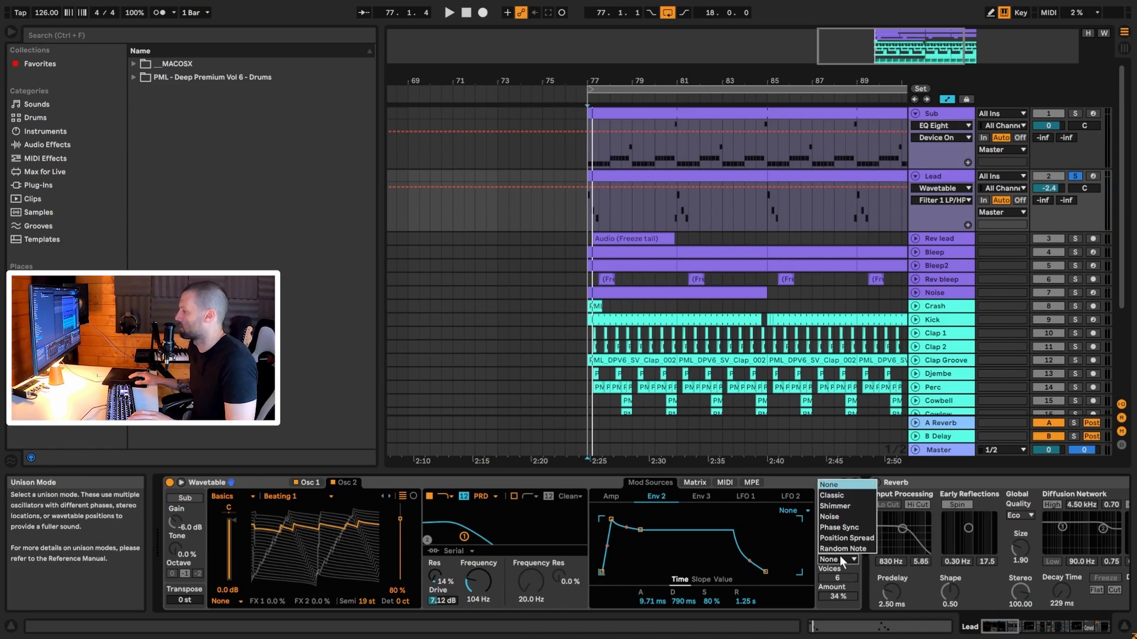
{"action": "left_click", "coordinate": [840, 506]}
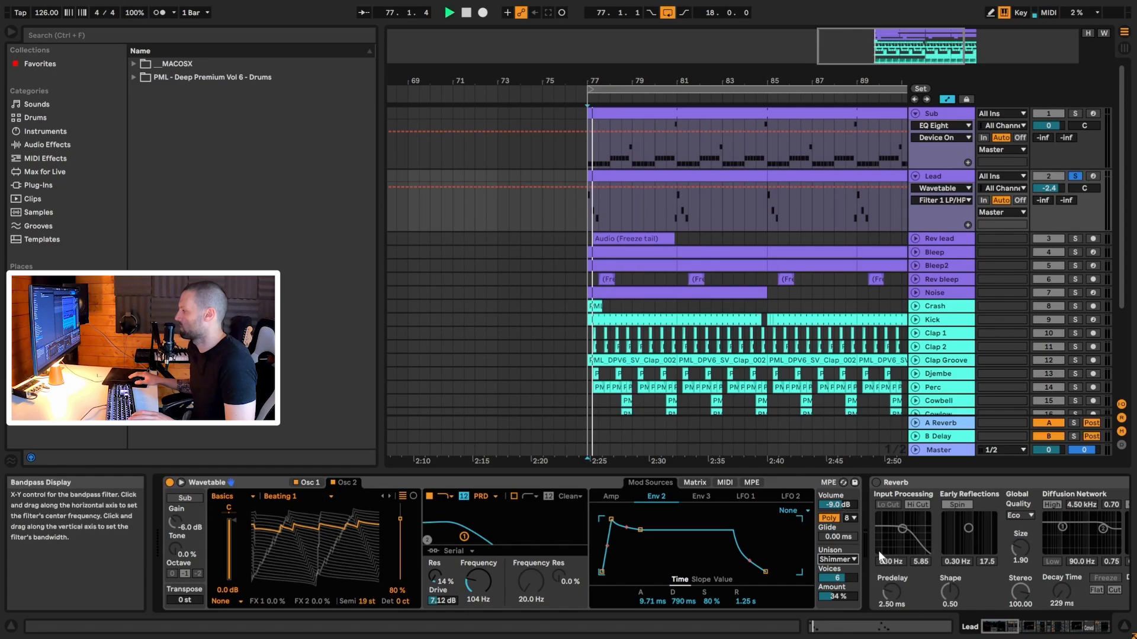
{"action": "key", "text": "space"}
{"action": "key", "text": "space"}
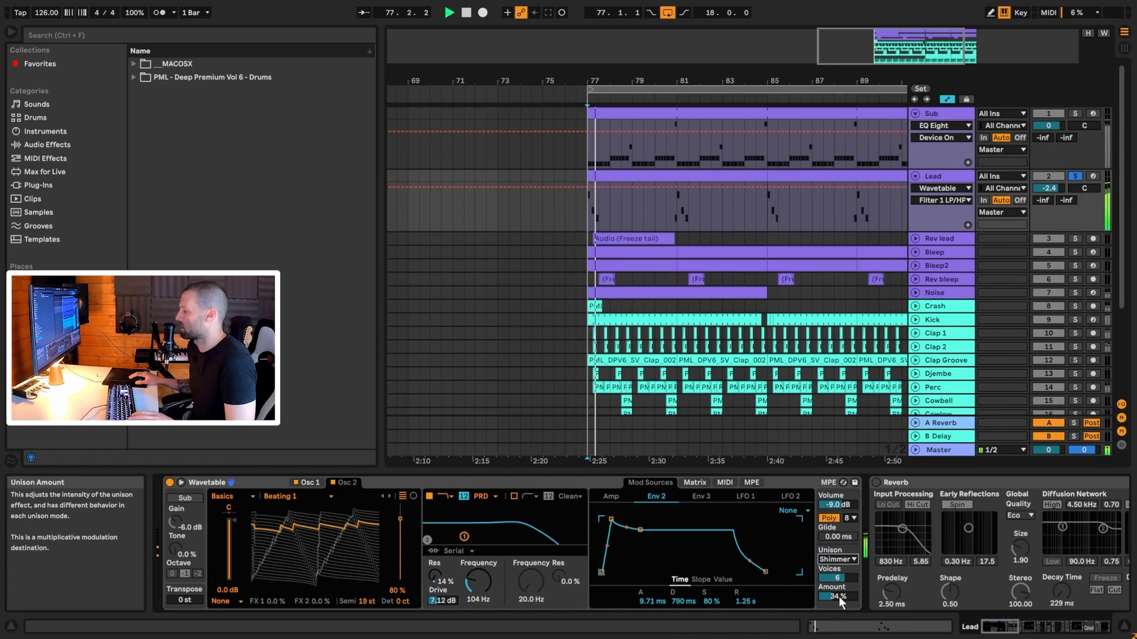
Step: Examine the Unison Amount setting while replaying the Lead's opening notes several times
{"action": "mouse_move", "coordinate": [839, 596]}
{"action": "left_mouse_down"}
{"action": "mouse_move", "coordinate": [838, 564]}
{"action": "mouse_move", "coordinate": [839, 598]}
{"action": "left_mouse_up"}
{"action": "key", "text": "space"}
{"action": "key", "text": "space"}
{"action": "key", "text": "space"}
{"action": "key", "text": "space"}
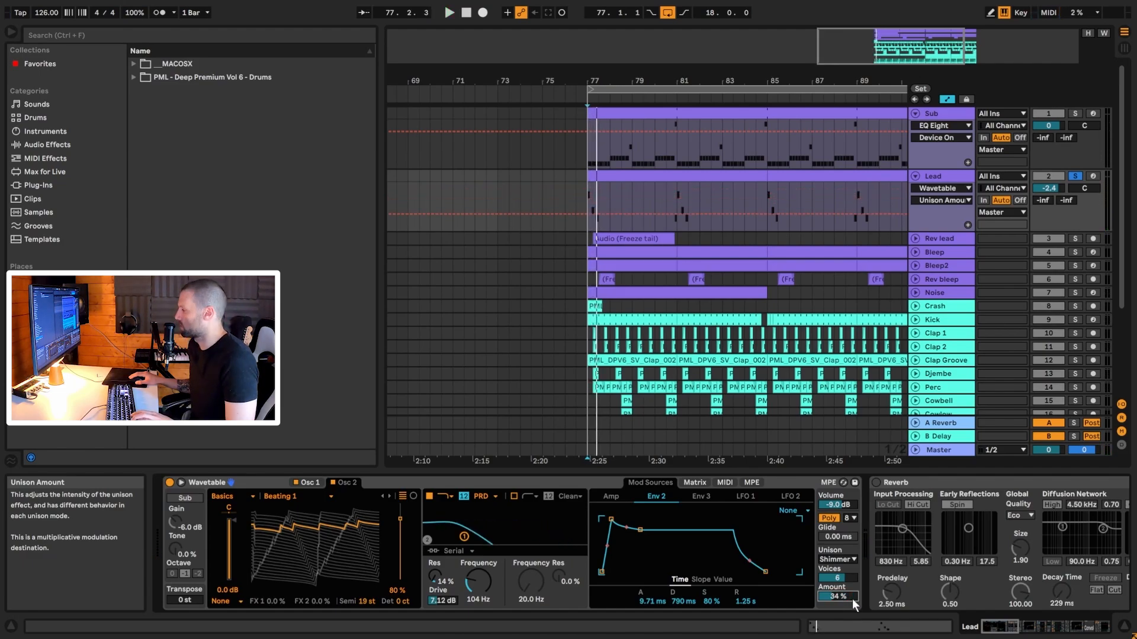
Step: Play the Lead without reverb and switch on the Reverb device after Wavetable
{"action": "key", "text": "space"}
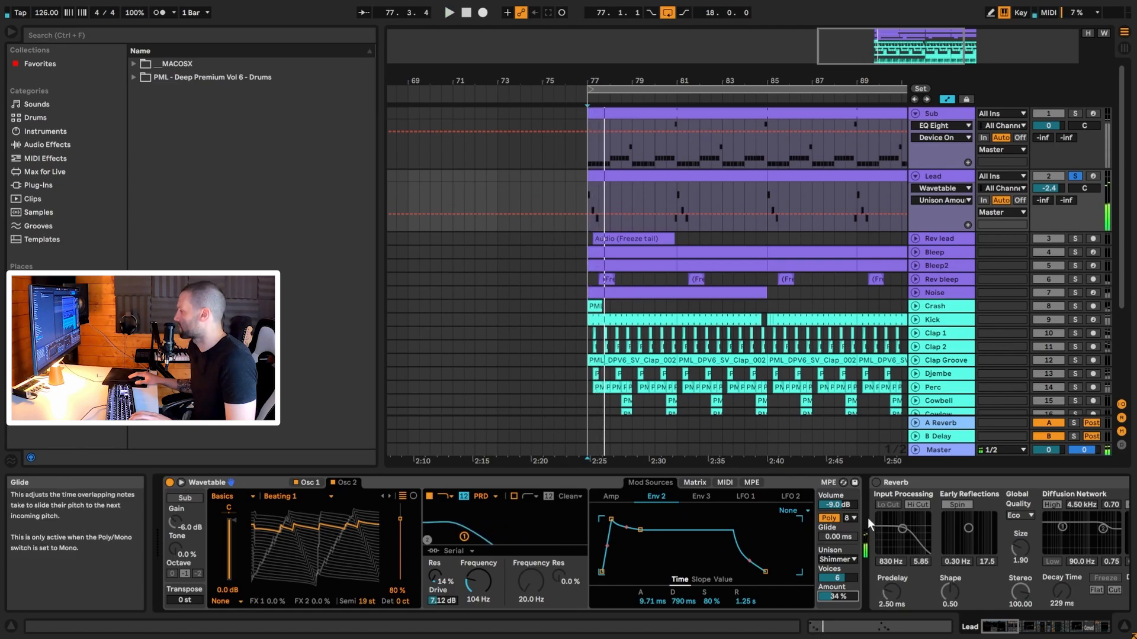
{"action": "left_click_drag", "start_coordinate": [996, 629], "coordinate": [1009, 629]}
{"action": "key", "text": "space"}
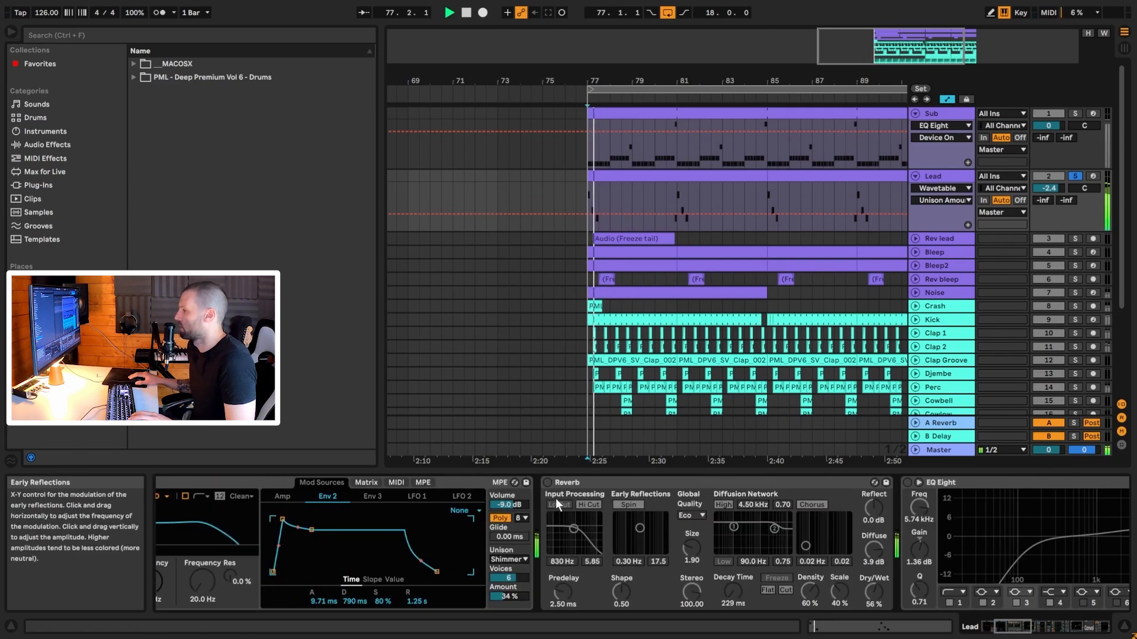
{"action": "key", "text": "space"}
{"action": "left_click", "coordinate": [547, 483]}
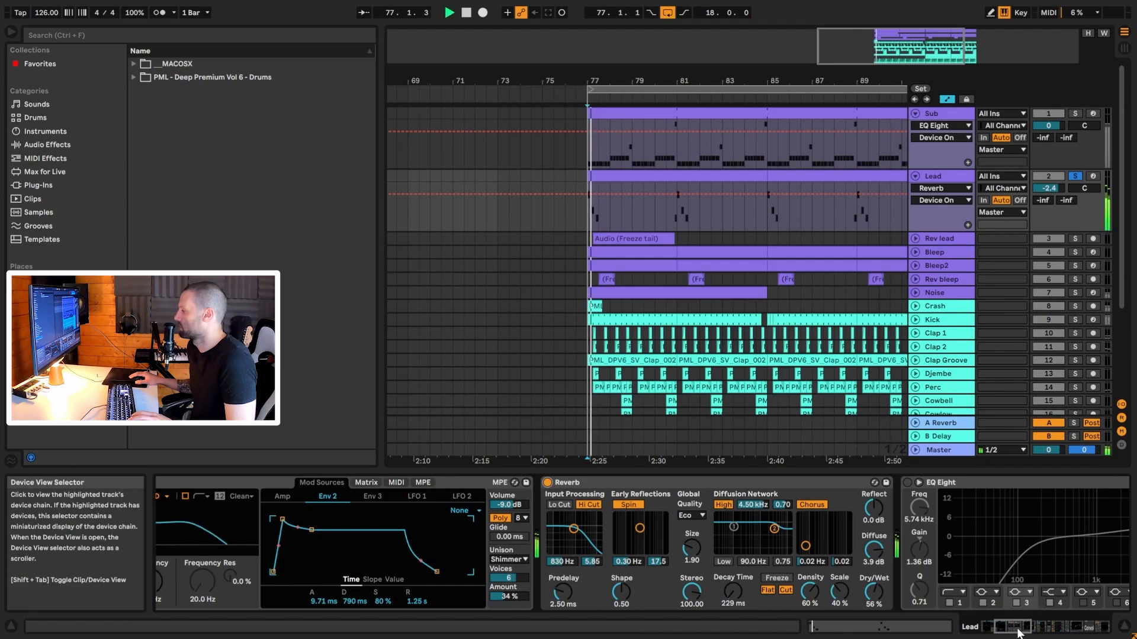
Step: Compare the Lead with Reverb off and on while replaying its opening notes from bar 77
{"action": "left_click_drag", "start_coordinate": [1009, 629], "coordinate": [1024, 631]}
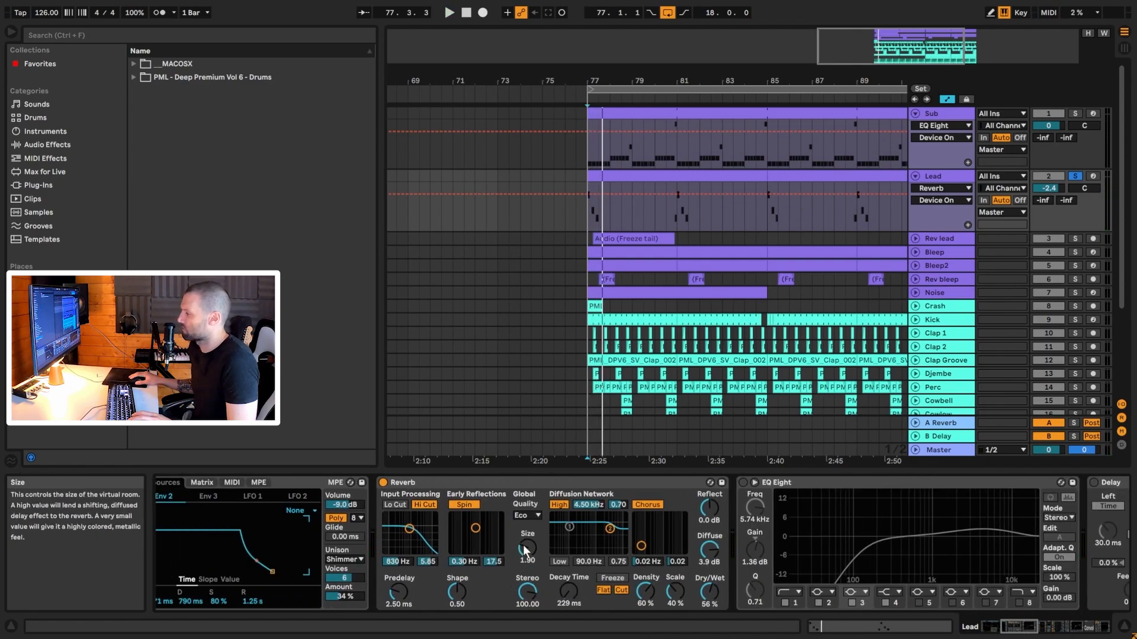
{"action": "key", "text": "space"}
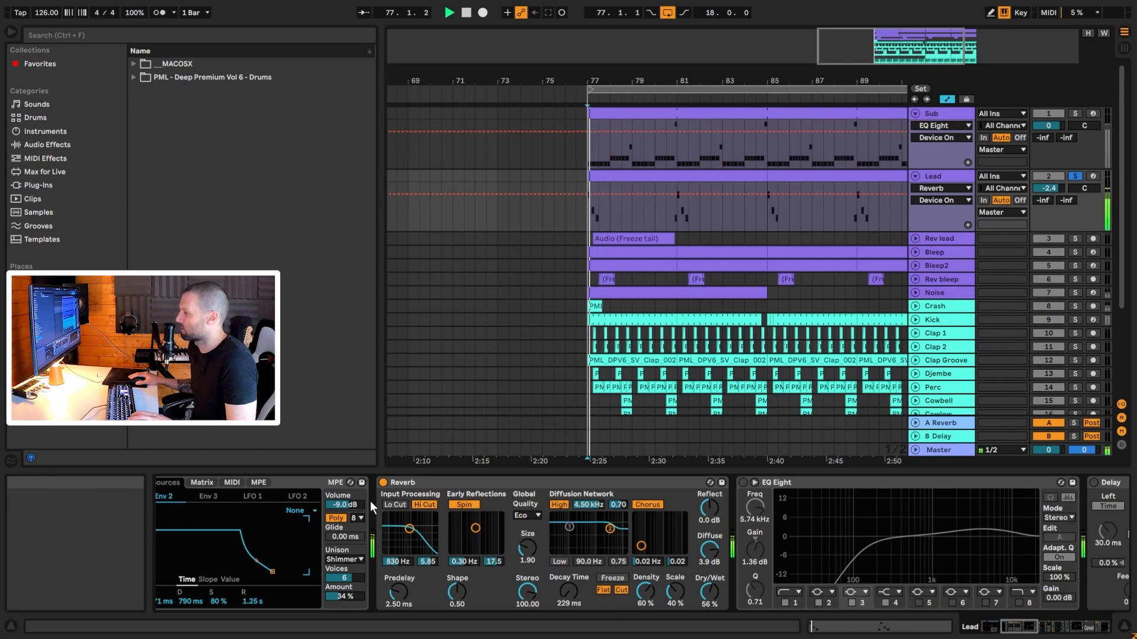
{"action": "left_click", "coordinate": [384, 483]}
{"action": "left_click", "coordinate": [384, 482]}
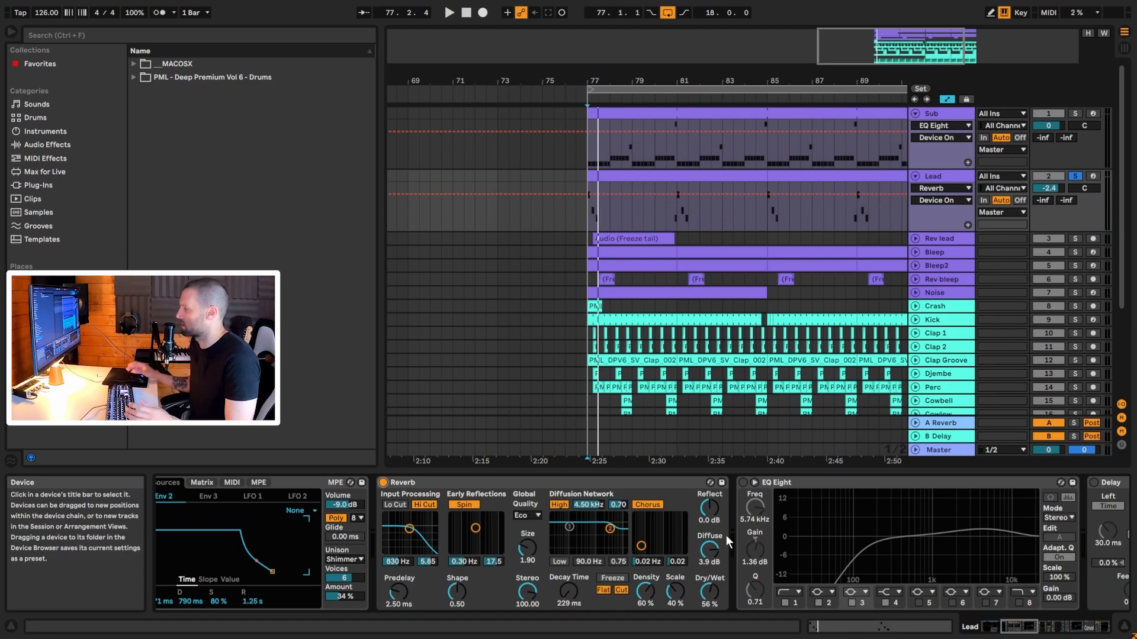
Step: Switch on the EQ Eight directly after Reverb and replay the Lead's opening notes
{"action": "left_click", "coordinate": [743, 482]}
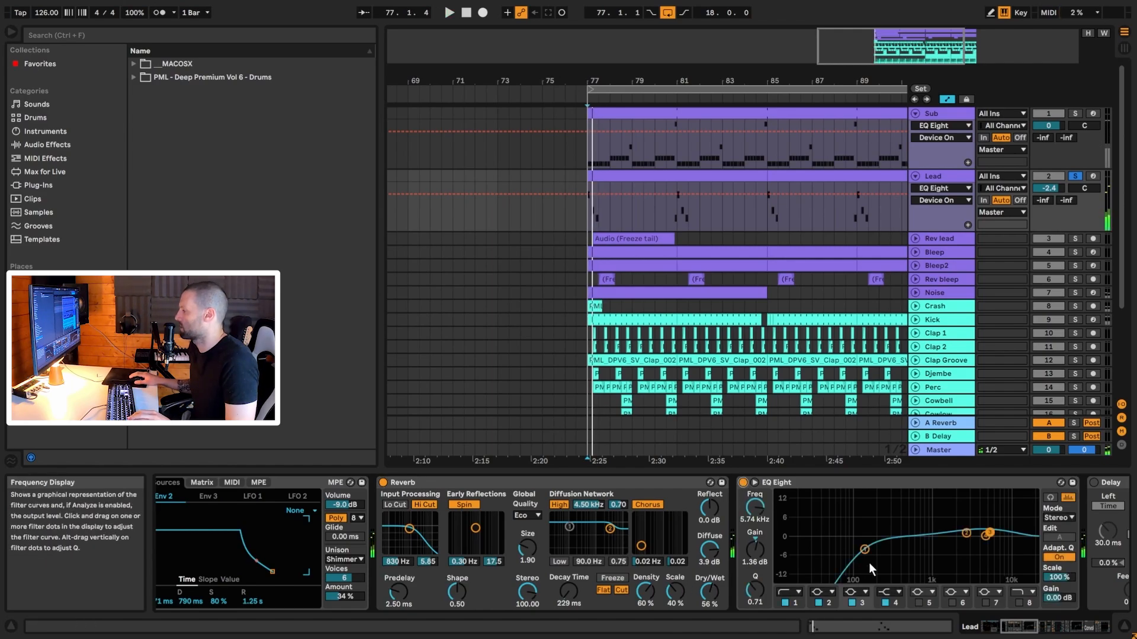
{"action": "key", "text": "space"}
{"action": "left_click", "coordinate": [1027, 628]}
{"action": "left_click_drag", "start_coordinate": [1027, 627], "coordinate": [1013, 624]}
{"action": "key", "text": "space"}
{"action": "key", "text": "space"}
{"action": "key", "text": "space"}
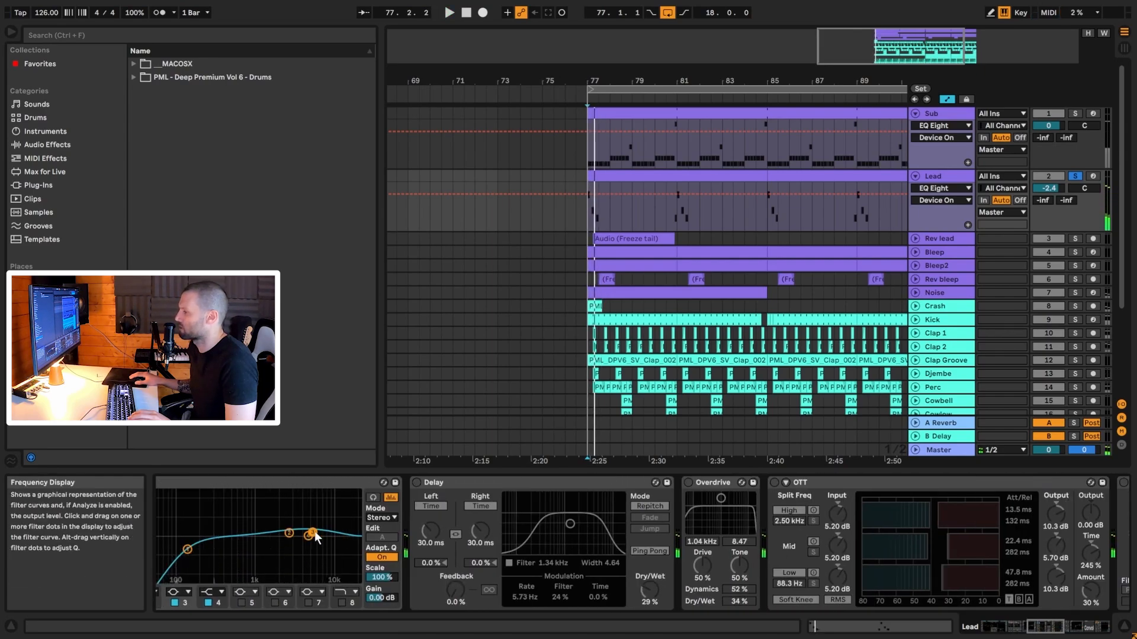
Step: Switch on the Lead's Delay, keeping the left channel in Time mode after briefly trying tempo sync
{"action": "left_click", "coordinate": [416, 482]}
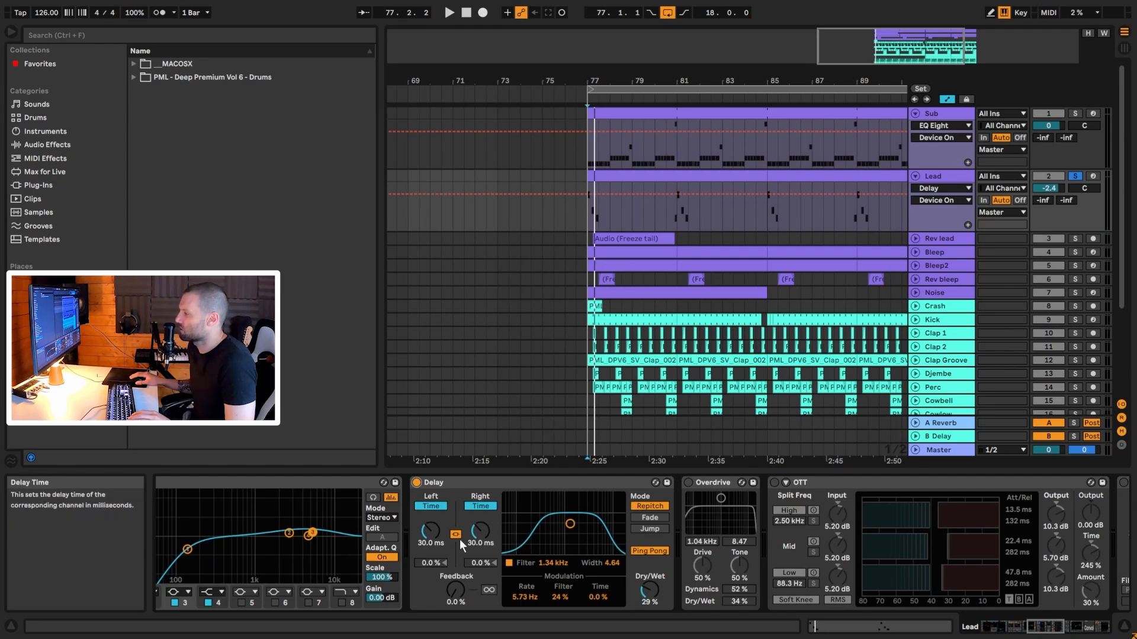
{"action": "left_click", "coordinate": [431, 507]}
{"action": "left_click", "coordinate": [431, 506]}
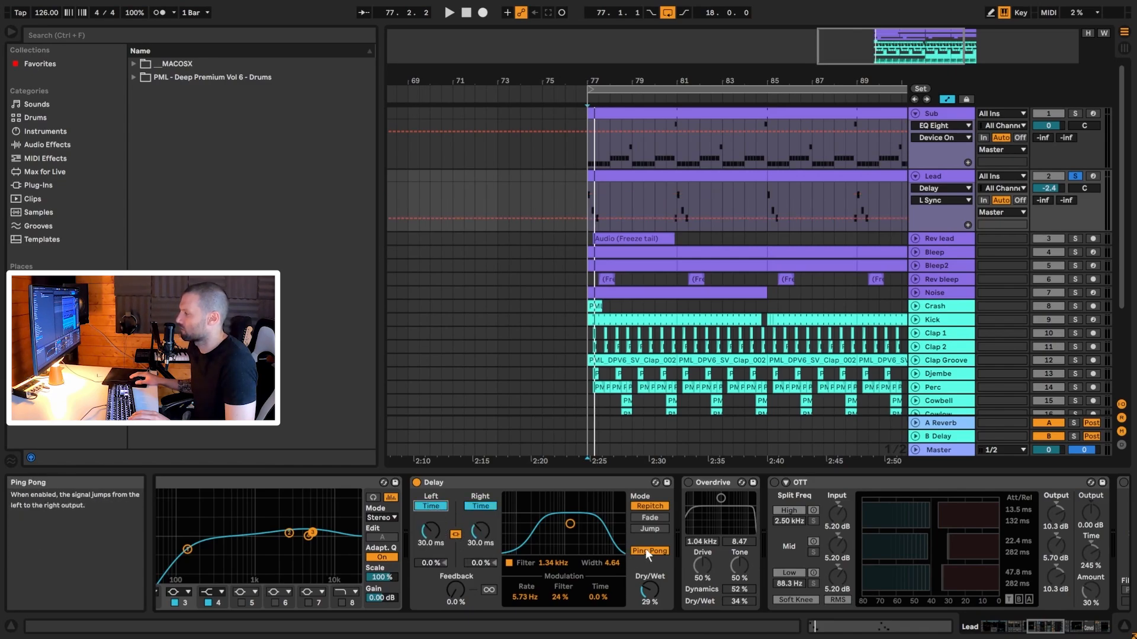
Step: Compare the Lead's opening notes with the Delay off and on
{"action": "key", "text": "space"}
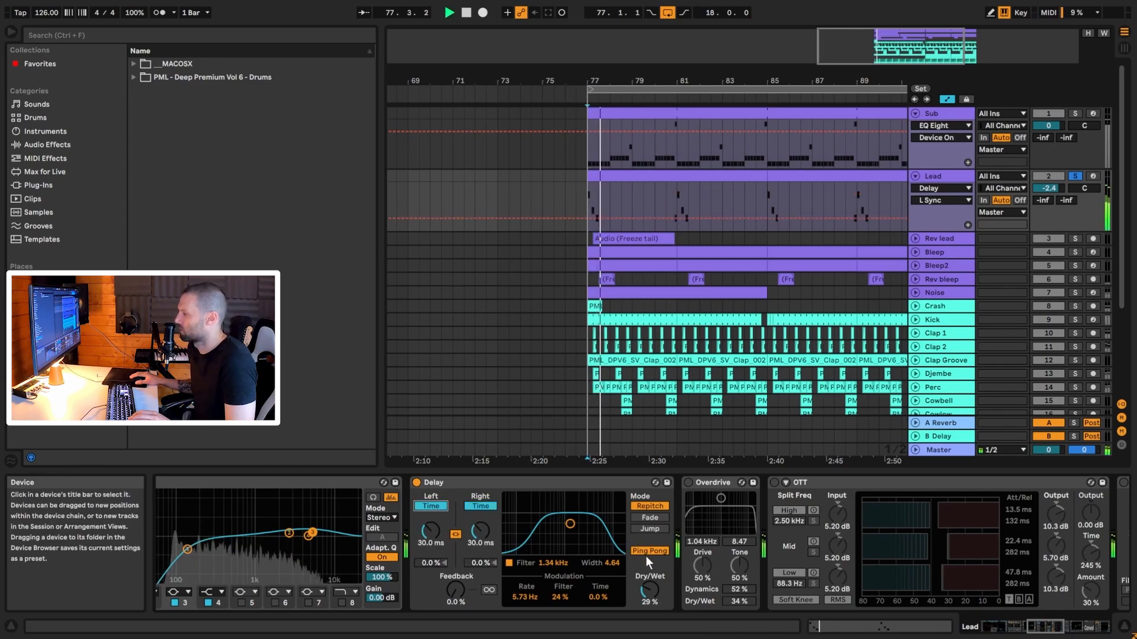
{"action": "left_click", "coordinate": [414, 482]}
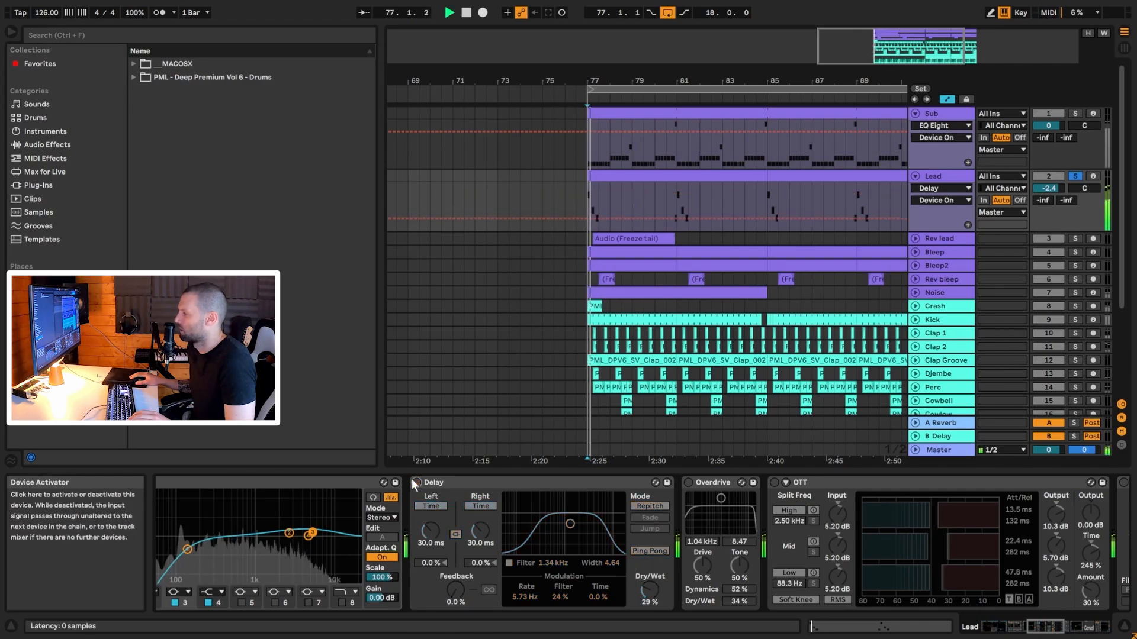
{"action": "left_click", "coordinate": [415, 481]}
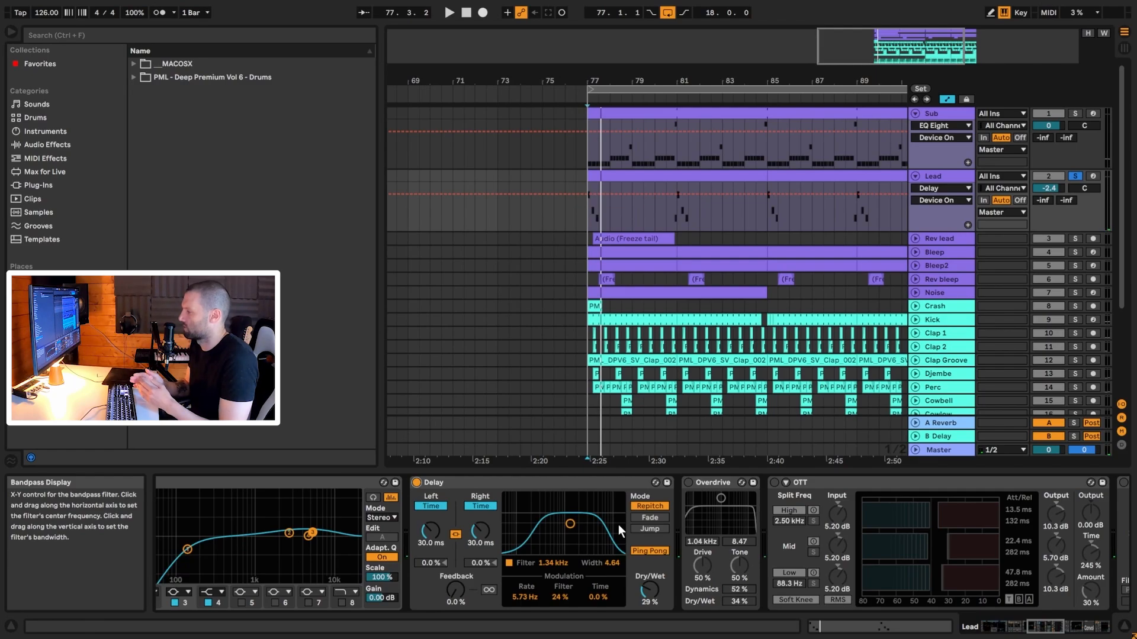
Step: Switch on the Lead's Overdrive with Dry/Wet kept at 34% and replay the opening notes
{"action": "left_click", "coordinate": [688, 482]}
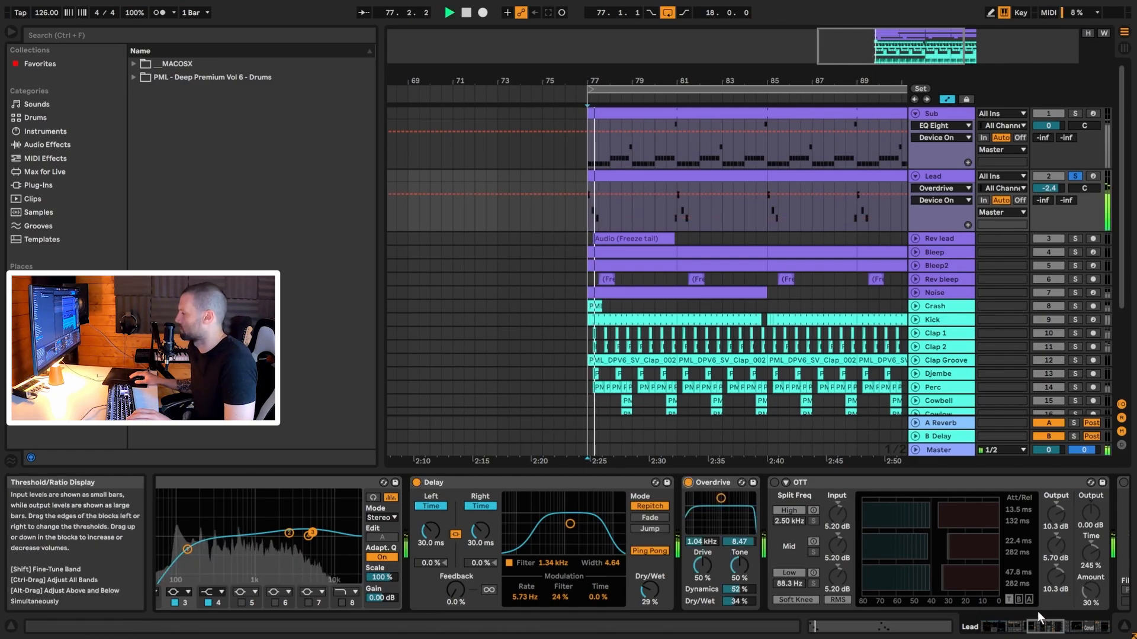
{"action": "left_click_drag", "start_coordinate": [1043, 630], "coordinate": [1050, 631]}
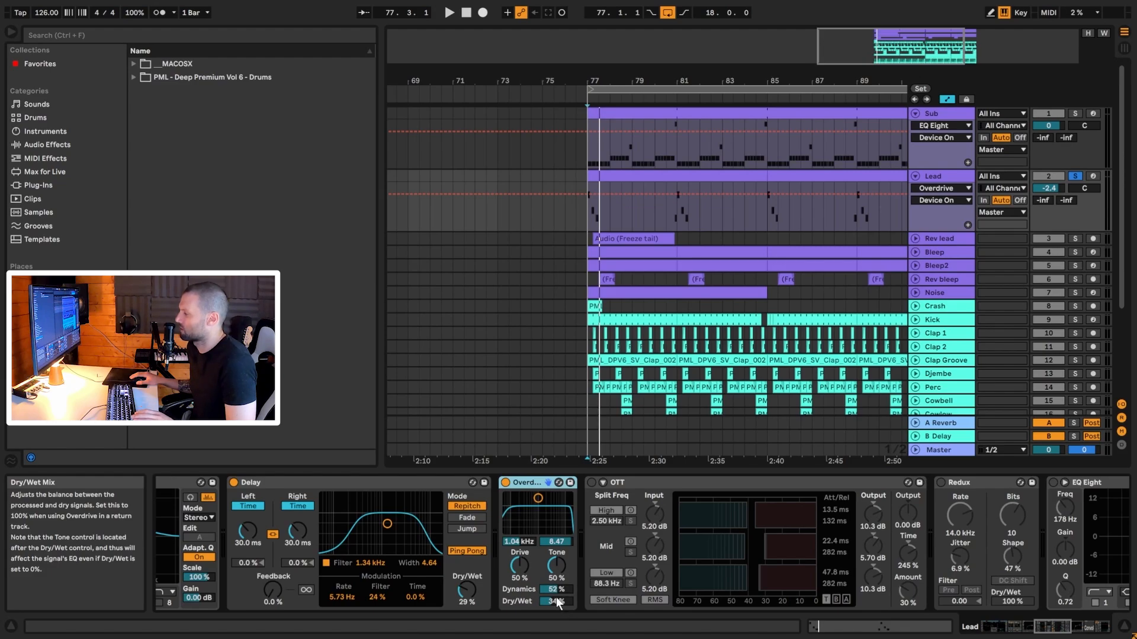
{"action": "left_click_drag", "start_coordinate": [558, 599], "coordinate": [558, 603]}
{"action": "key", "text": "space"}
{"action": "key", "text": "space"}
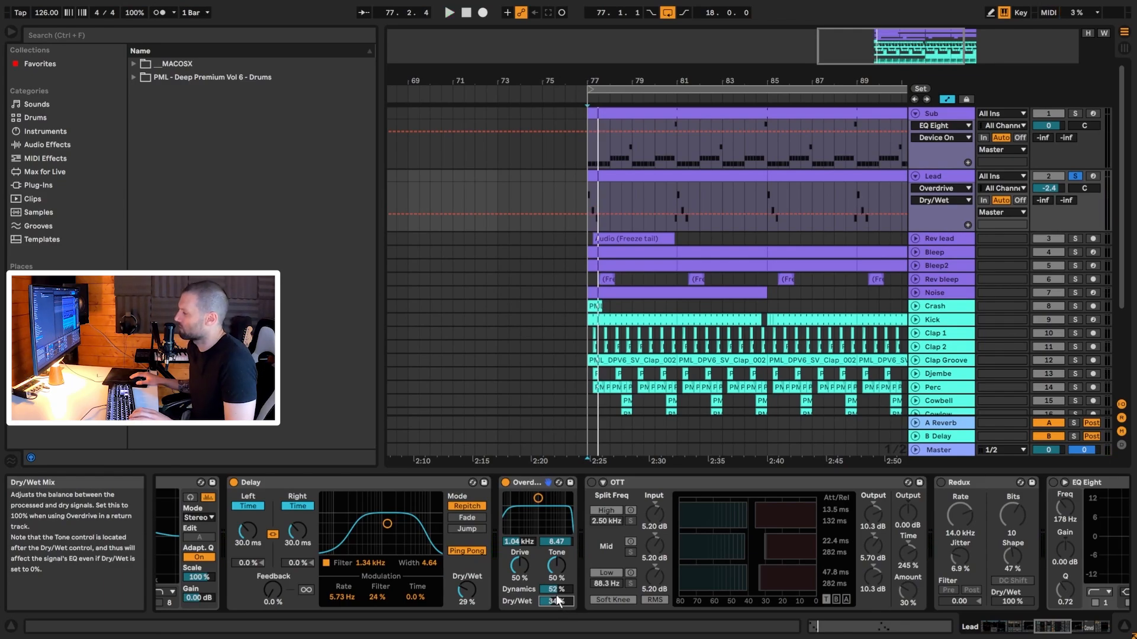
{"action": "key", "text": "space"}
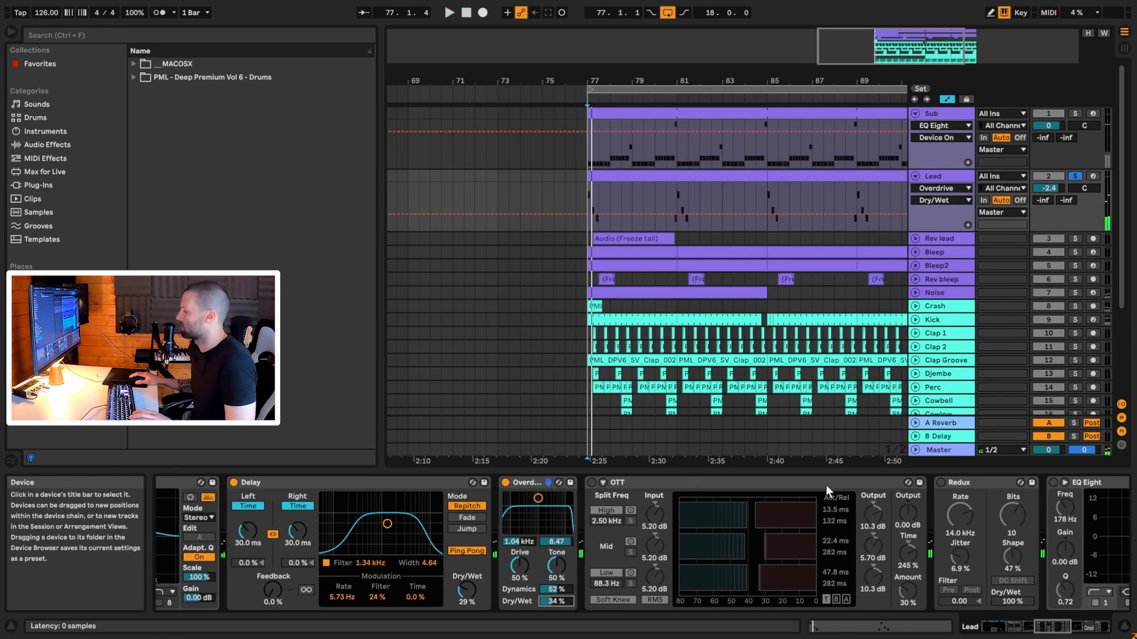
Step: Switch on the OTT multiband compressor after Overdrive and replay the Lead to hear its effect
{"action": "key", "text": "space"}
{"action": "left_click_drag", "start_coordinate": [1056, 627], "coordinate": [1065, 627]}
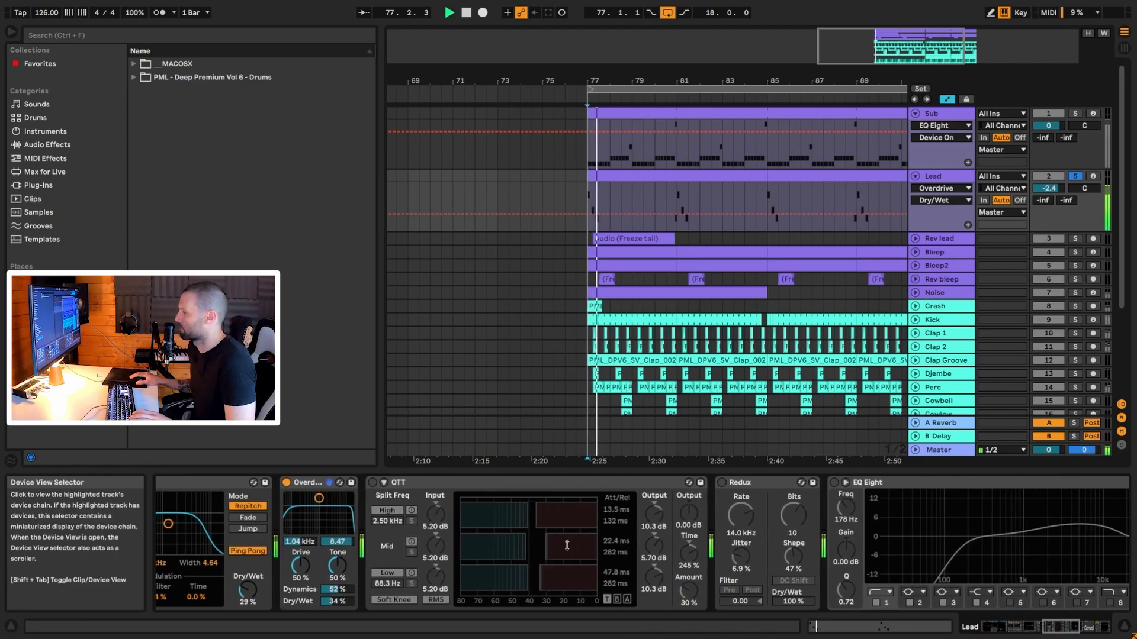
{"action": "key", "text": "space"}
{"action": "left_click", "coordinate": [372, 482]}
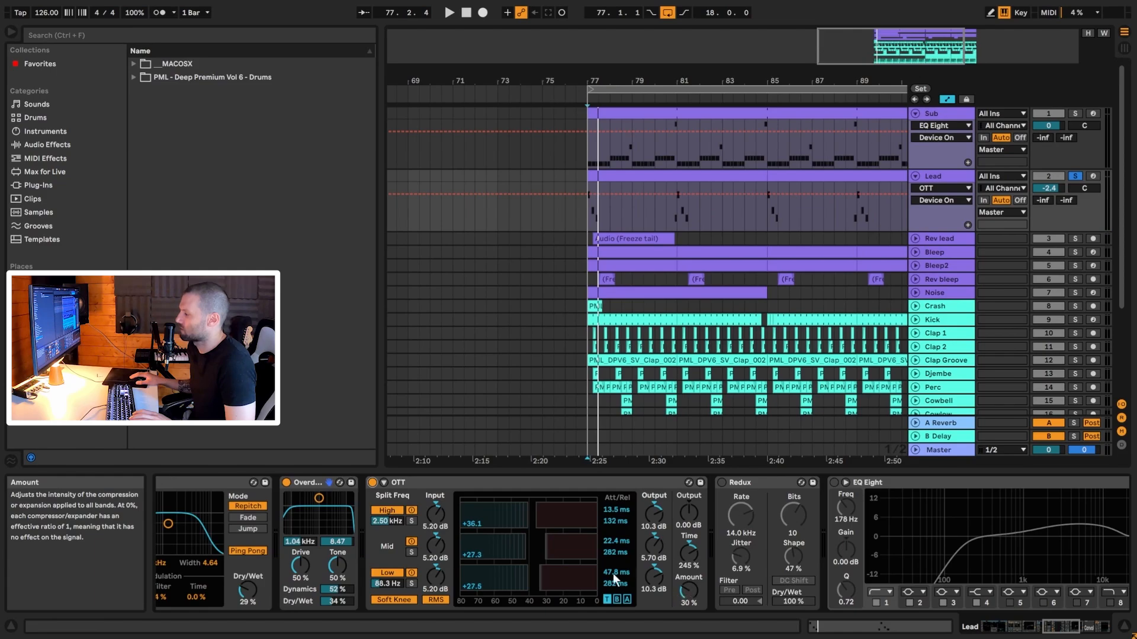
{"action": "key", "text": "space"}
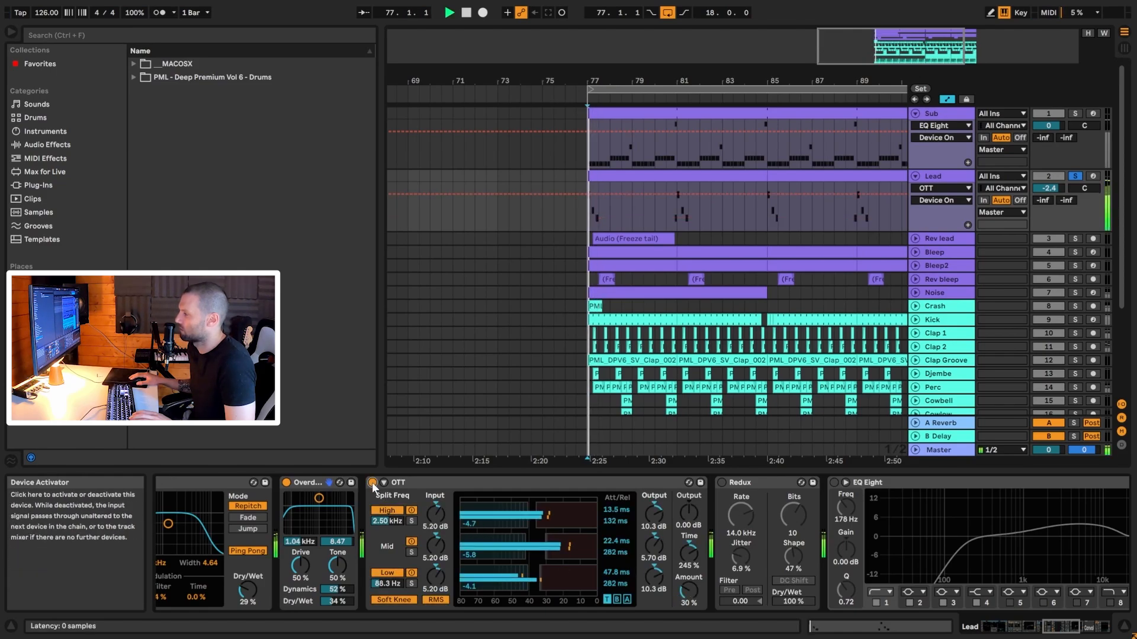
{"action": "key", "text": "space"}
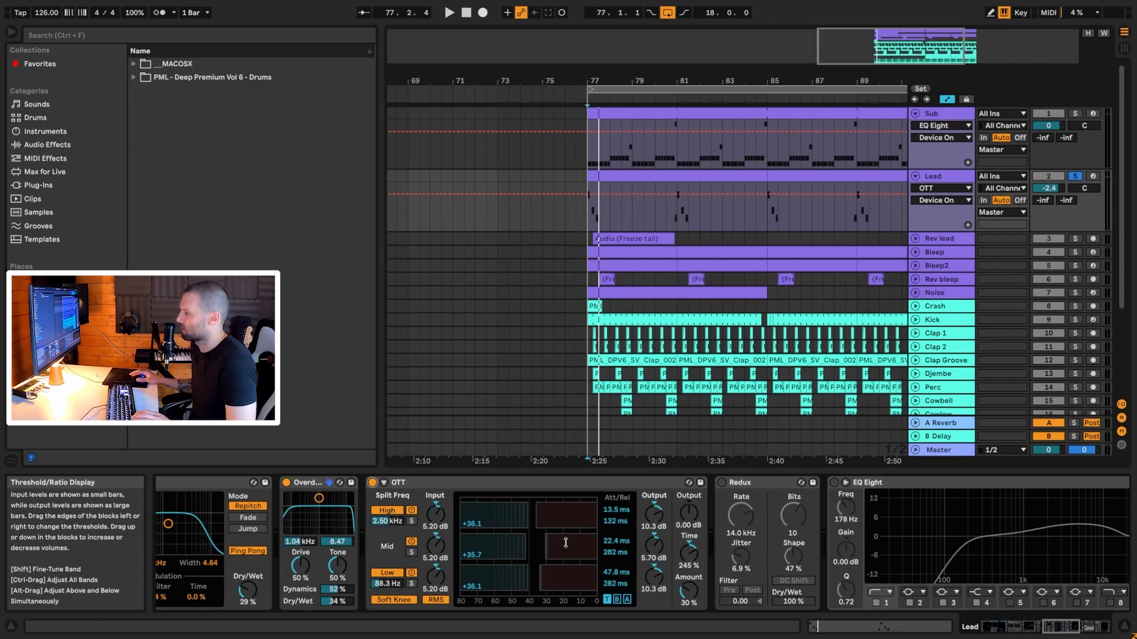
{"action": "key", "text": "space"}
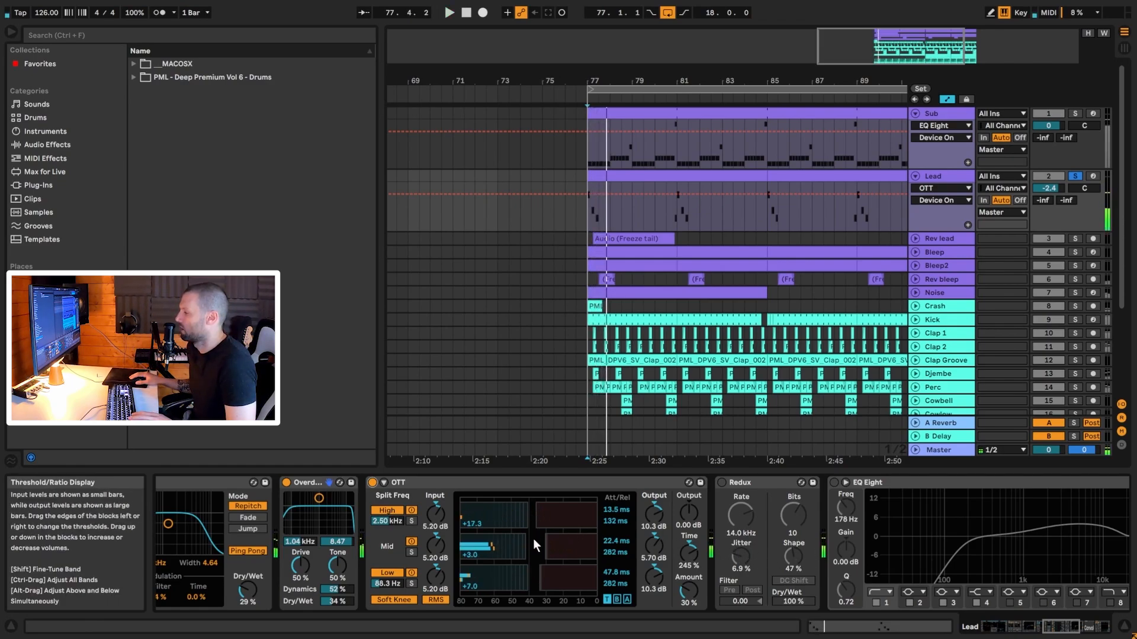
Step: Set OTT's Time scaling to 224% after trying 100% and 166%, replaying the Lead between changes
{"action": "key", "text": "space"}
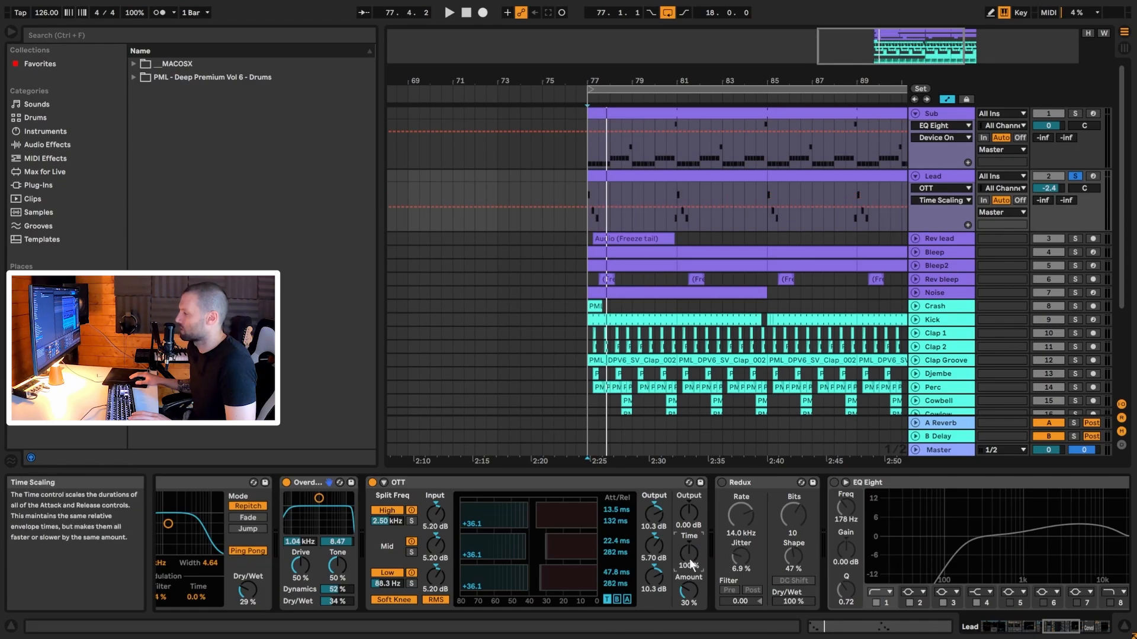
{"action": "key", "text": "space"}
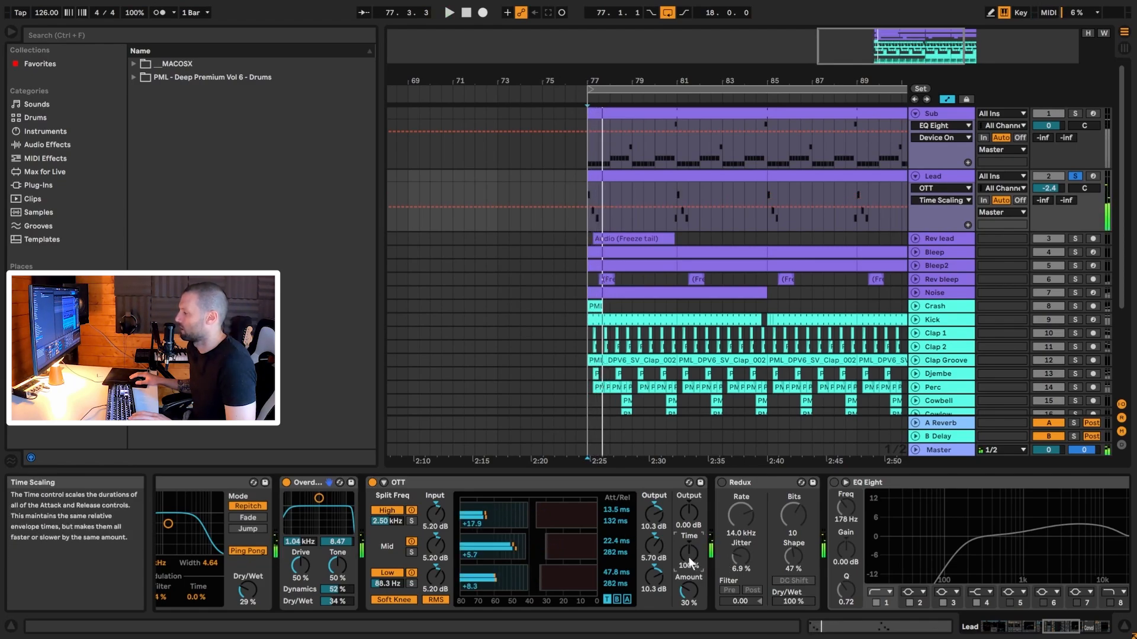
{"action": "key", "text": "space"}
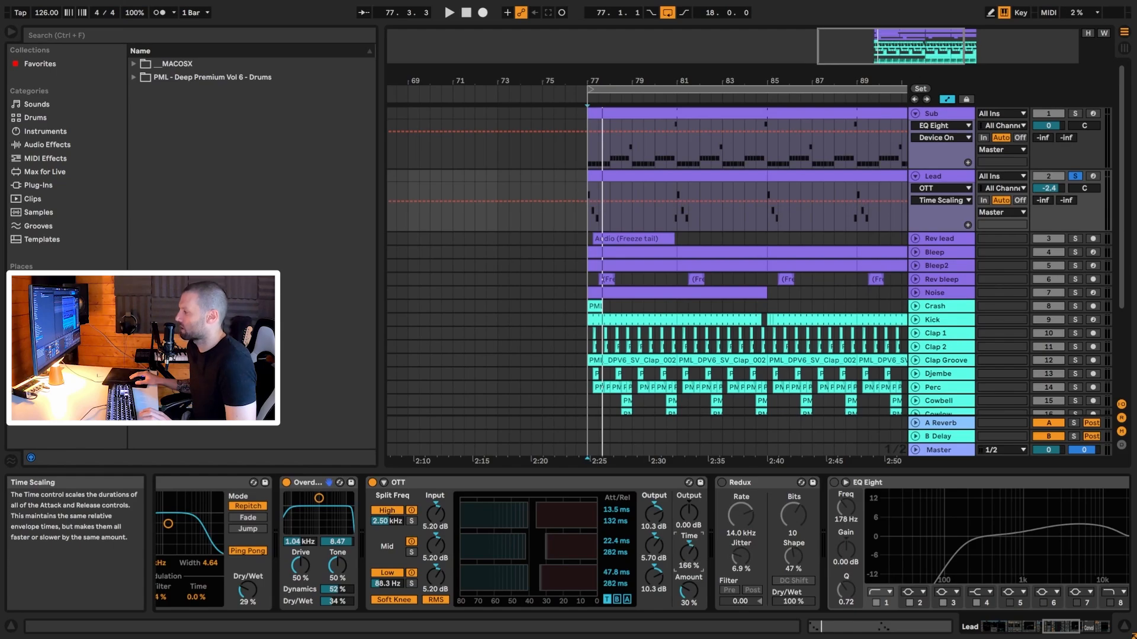
{"action": "left_click_drag", "start_coordinate": [689, 553], "coordinate": [688, 545]}
{"action": "key", "text": "space"}
{"action": "key", "text": "space"}
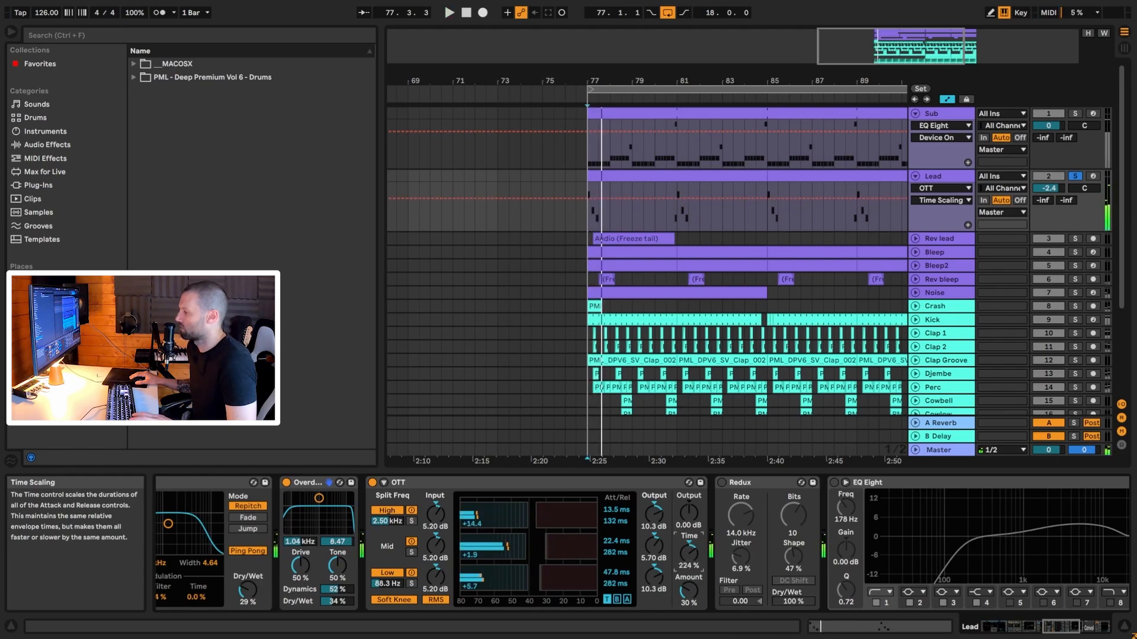
{"action": "key", "text": "space"}
Step: Set OTT's Amount to 37% while replaying the Lead's opening notes
{"action": "left_click_drag", "start_coordinate": [694, 595], "coordinate": [691, 630]}
{"action": "key", "text": "space"}
{"action": "key", "text": "space"}
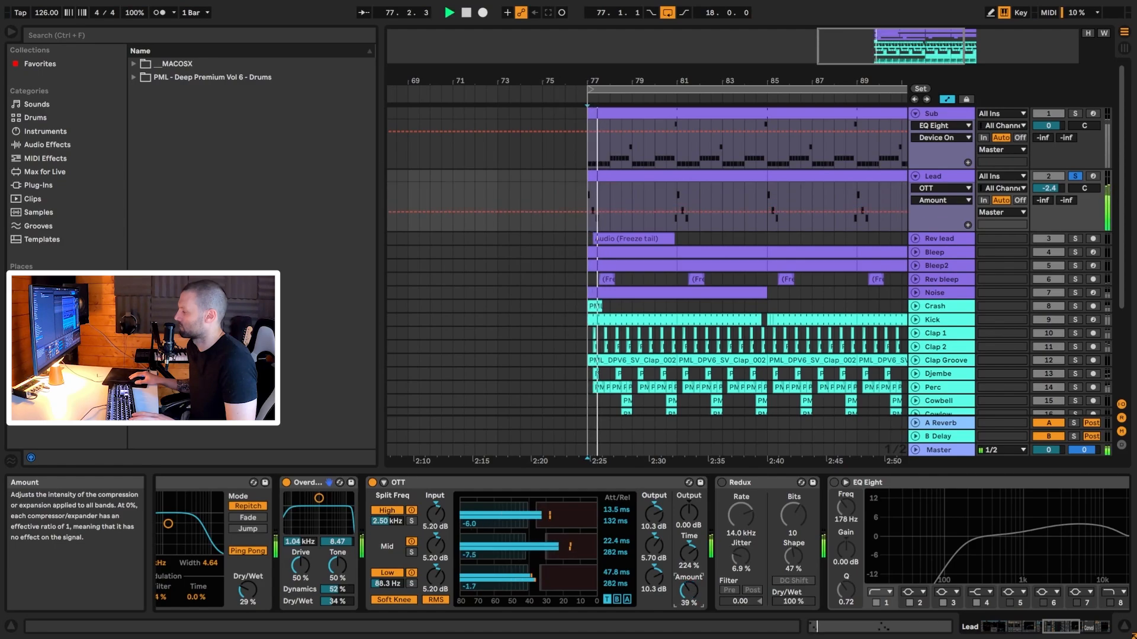
{"action": "key", "text": "space"}
{"action": "key", "text": "space"}
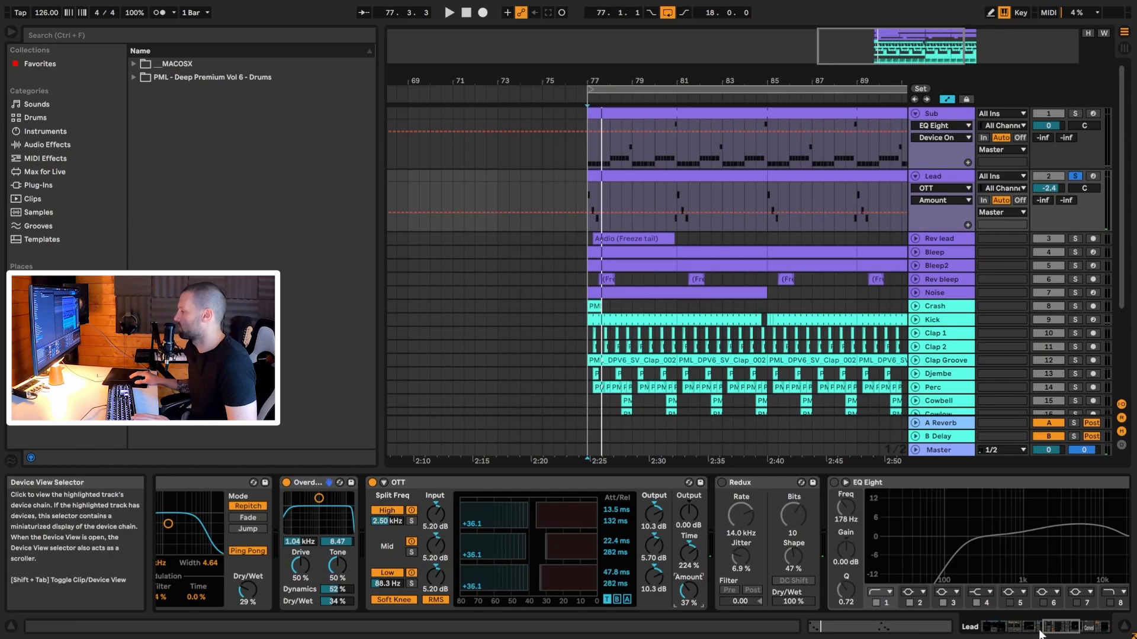
Step: Switch on Redux after OTT, comparing the Lead with the device on and off
{"action": "left_click", "coordinate": [1063, 631]}
{"action": "left_click", "coordinate": [465, 483]}
{"action": "key", "text": "space"}
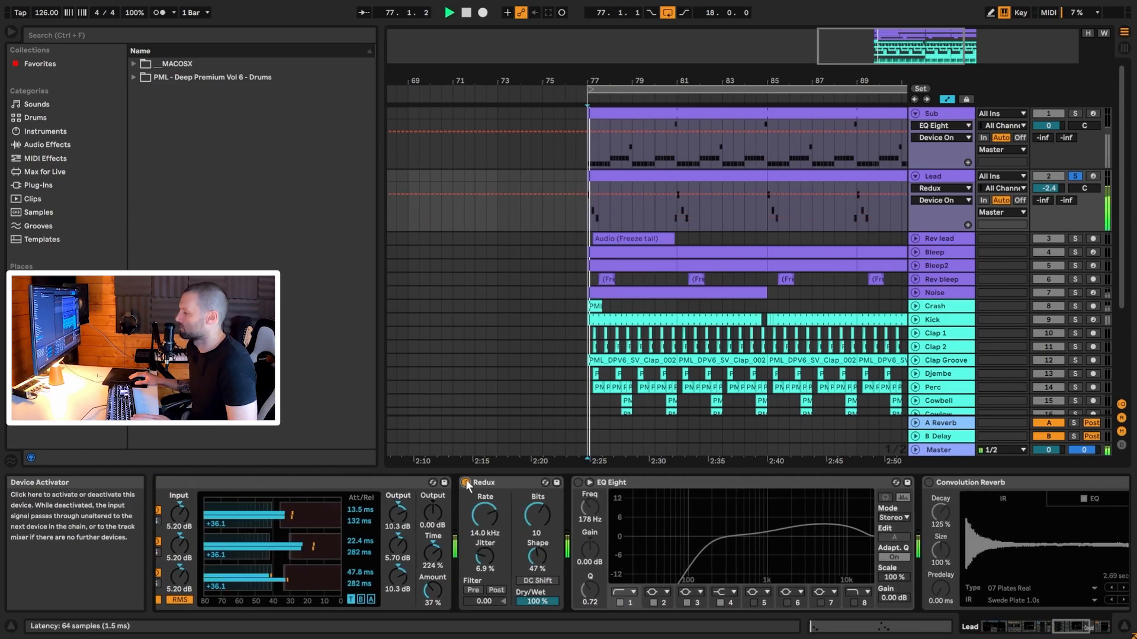
{"action": "left_click", "coordinate": [465, 482]}
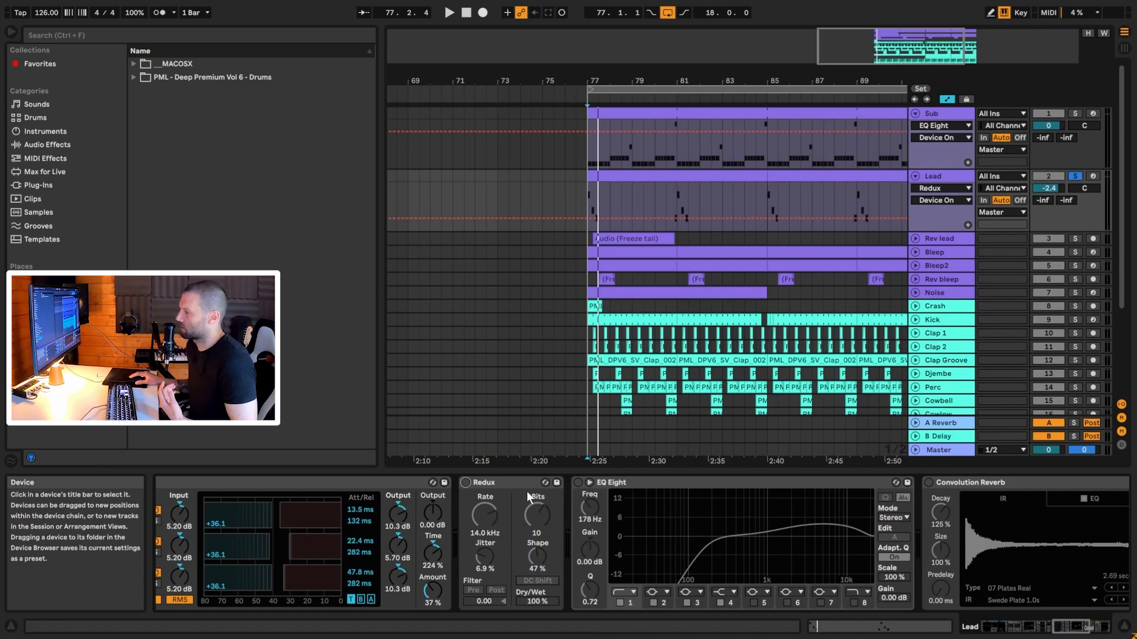
{"action": "left_click", "coordinate": [465, 483]}
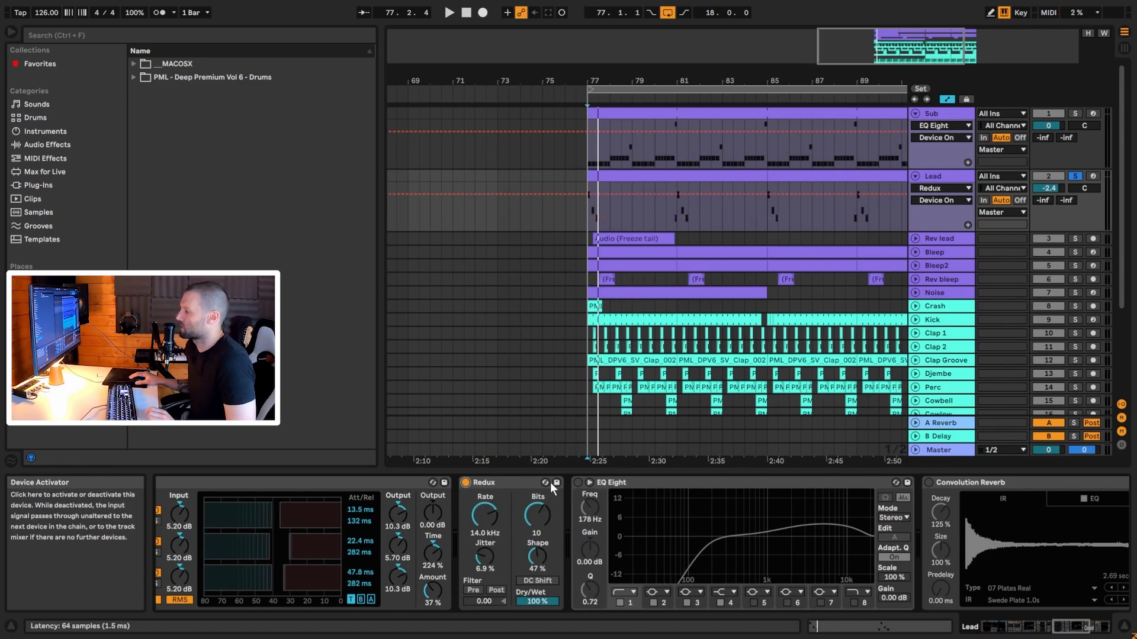
Step: Compare Redux off and on with the following EQ Eight temporarily active, leaving Redux on and that EQ off
{"action": "left_click", "coordinate": [578, 482]}
{"action": "key", "text": "space"}
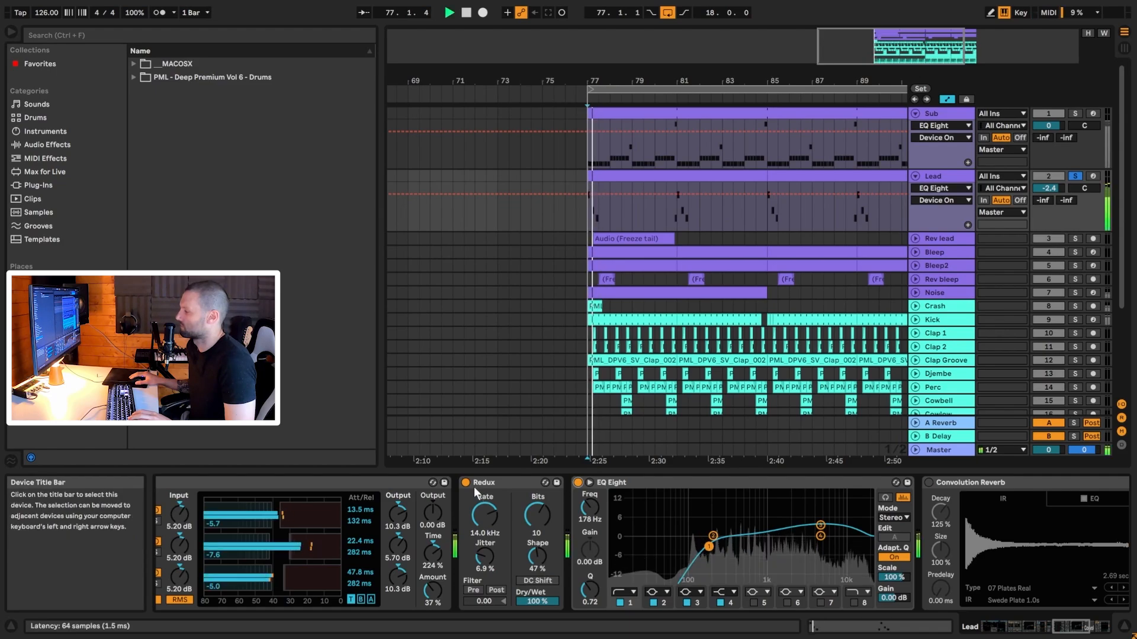
{"action": "left_click", "coordinate": [465, 483]}
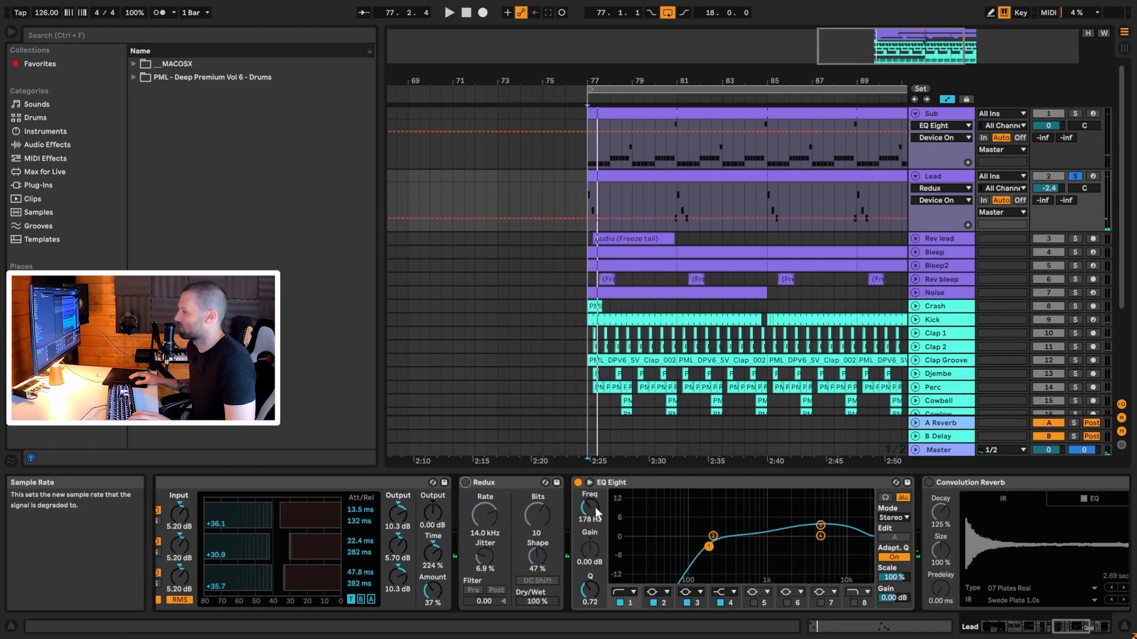
{"action": "left_click", "coordinate": [466, 483]}
{"action": "key", "text": "space"}
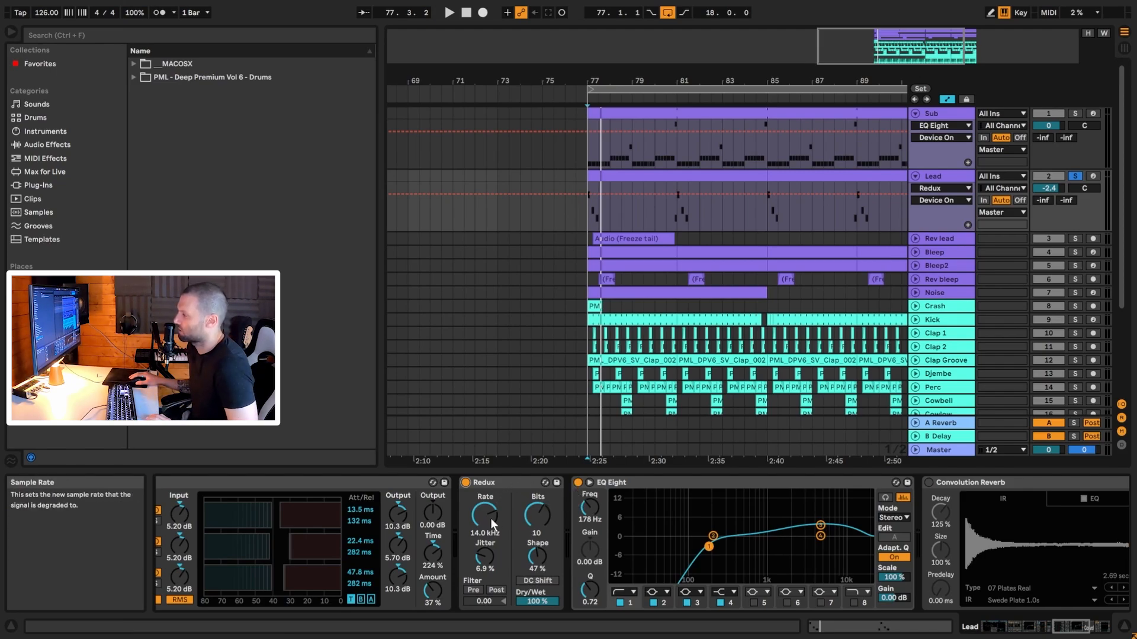
{"action": "left_click", "coordinate": [576, 483]}
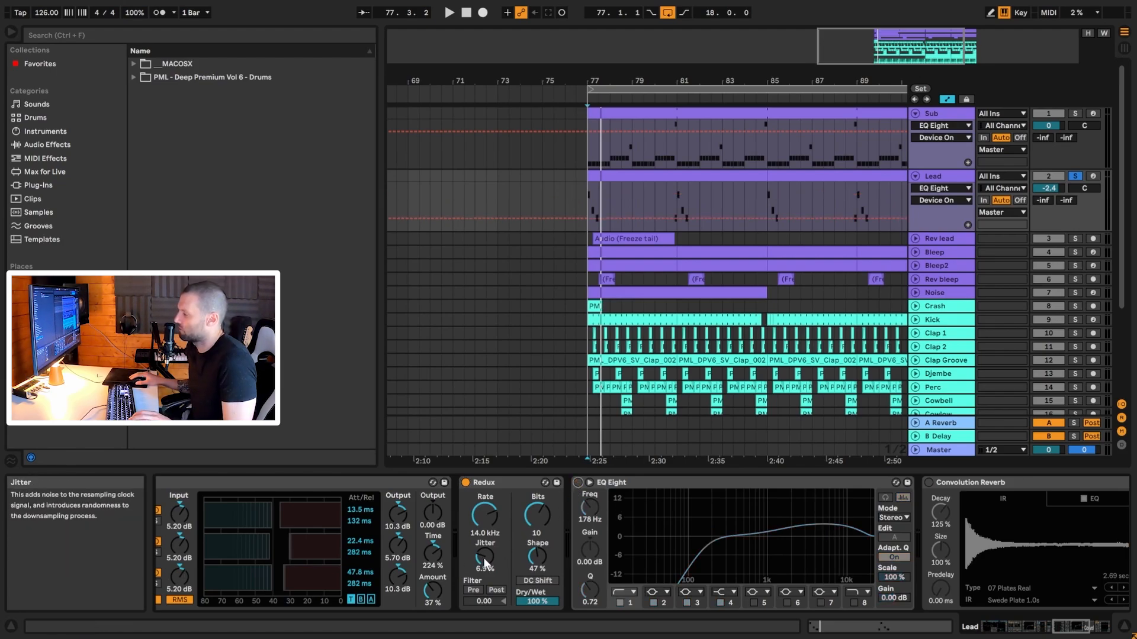
Step: Try Redux's Jitter at 100% while playing the Lead, and restore it to 6.9% for comparison
{"action": "left_click_drag", "start_coordinate": [484, 556], "coordinate": [485, 527]}
{"action": "key", "text": "space"}
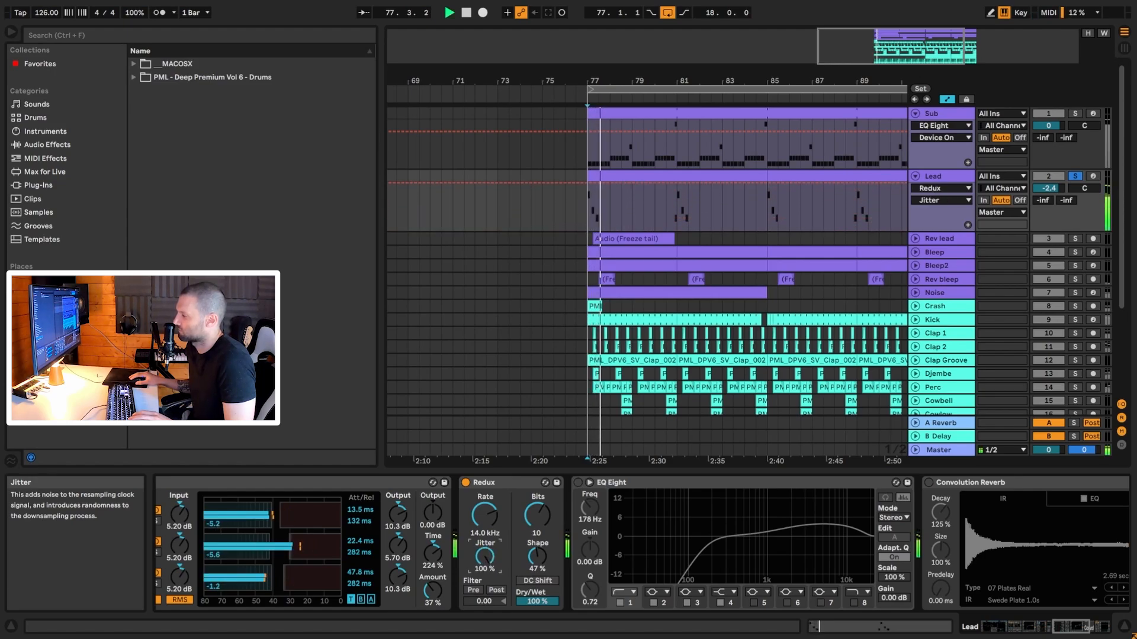
{"action": "key", "text": "space"}
{"action": "left_click_drag", "start_coordinate": [484, 557], "coordinate": [483, 585]}
{"action": "key", "text": "space"}
{"action": "key", "text": "space"}
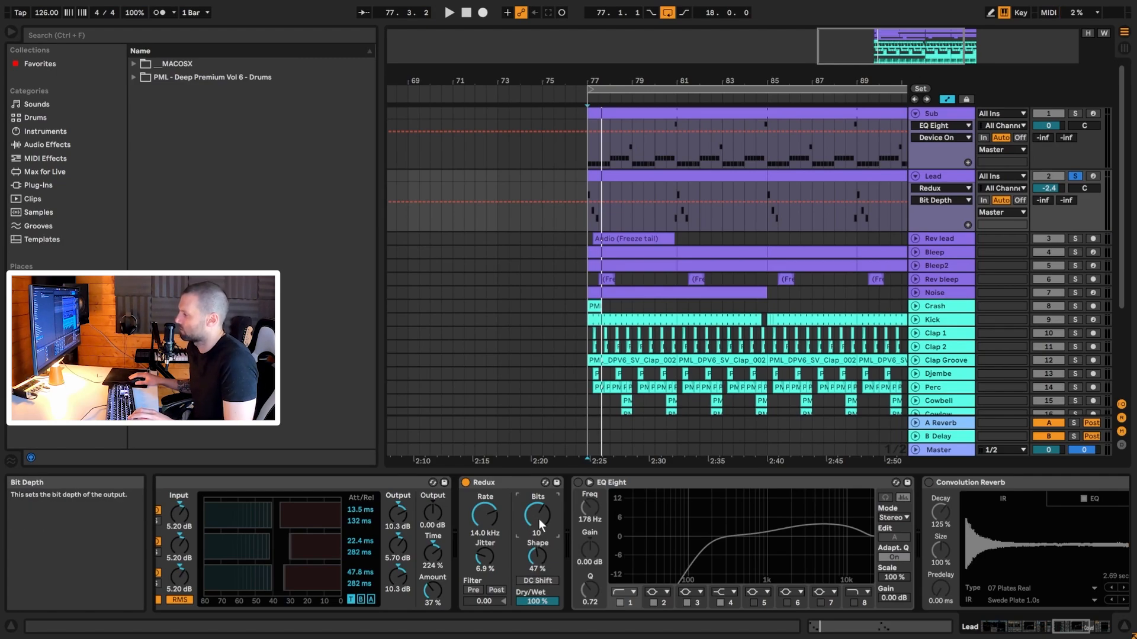
Step: Audition Redux's bit depth at 1 and 4 bits, raising it to 9 while replaying the Lead
{"action": "key", "text": "space"}
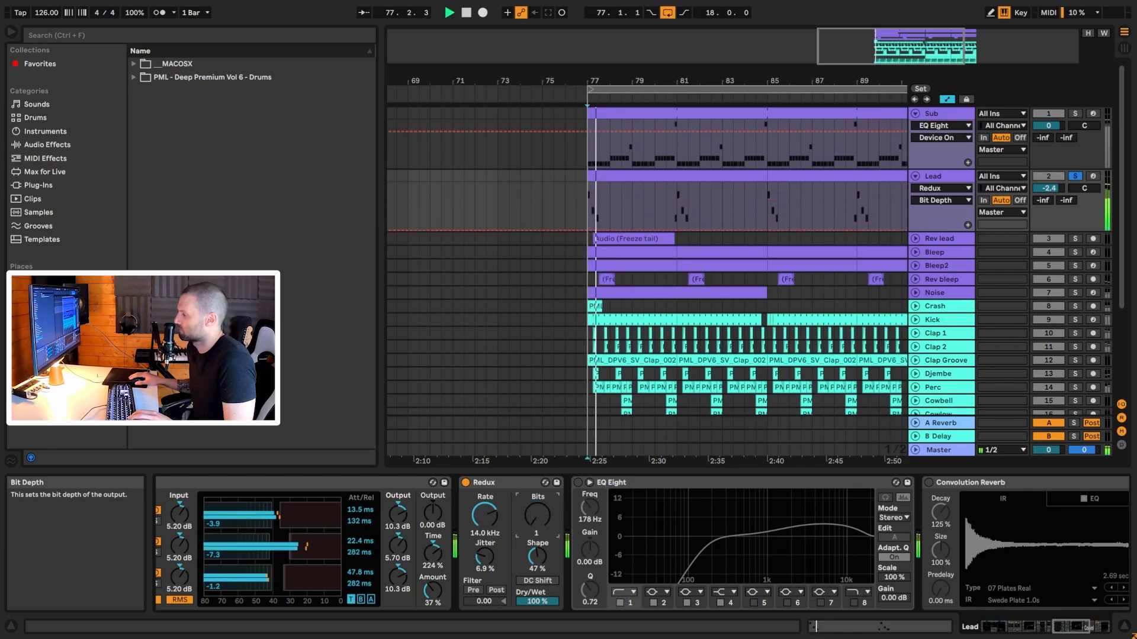
{"action": "key", "text": "space"}
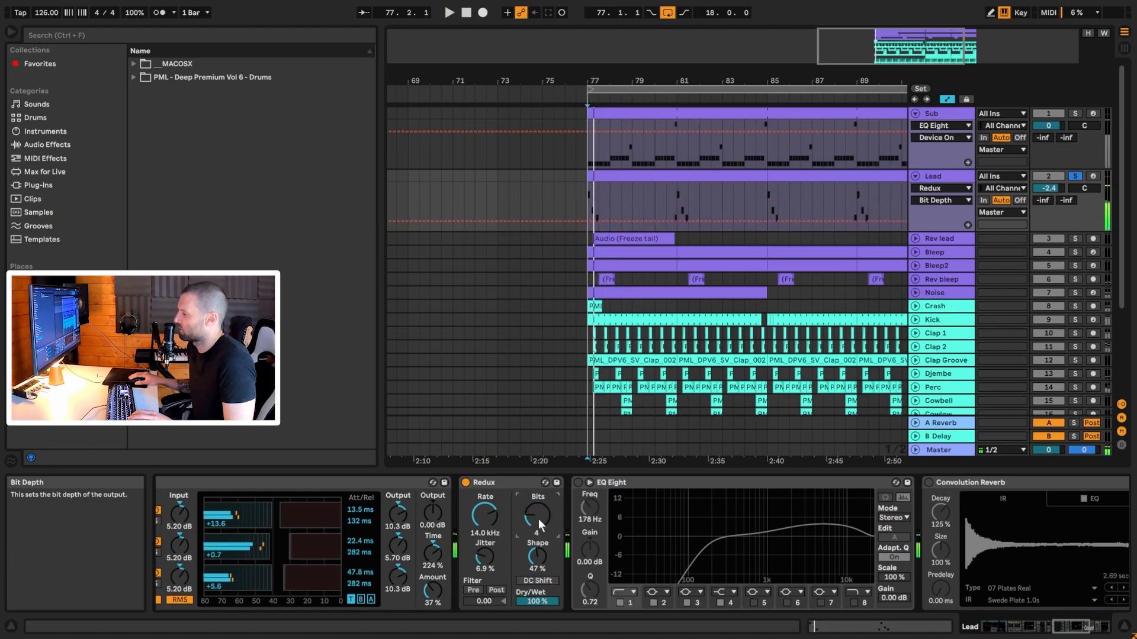
{"action": "key", "text": "space"}
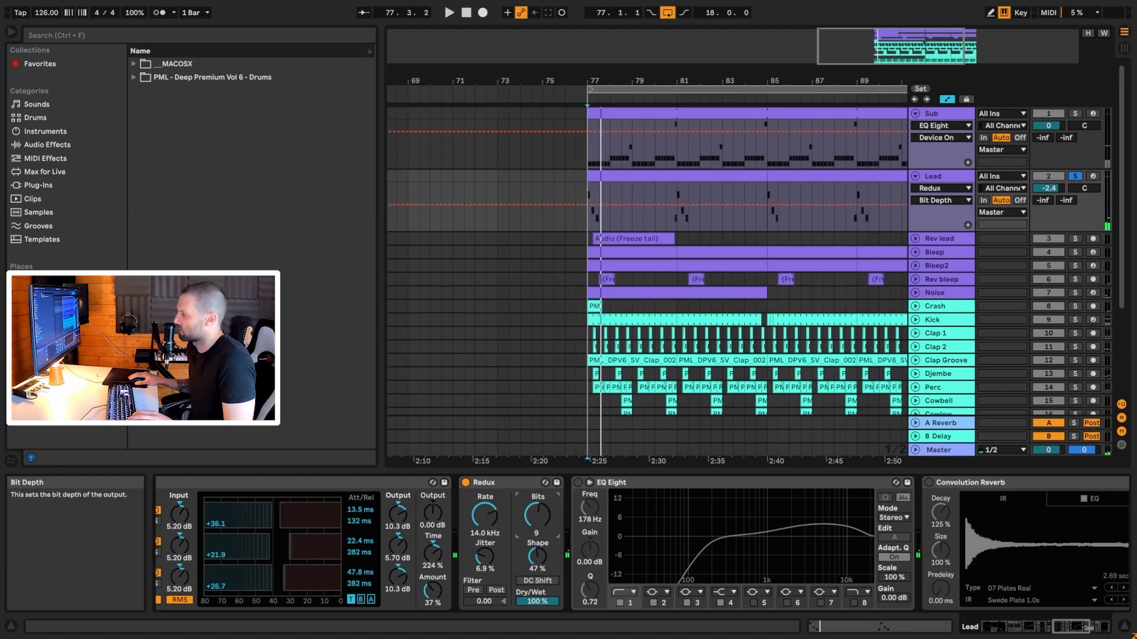
Step: Audition Redux's Shape at 78%, 98% and 31% with Bits lowered to 6, and undo back to 10 bits and 47% Shape
{"action": "key", "text": "space"}
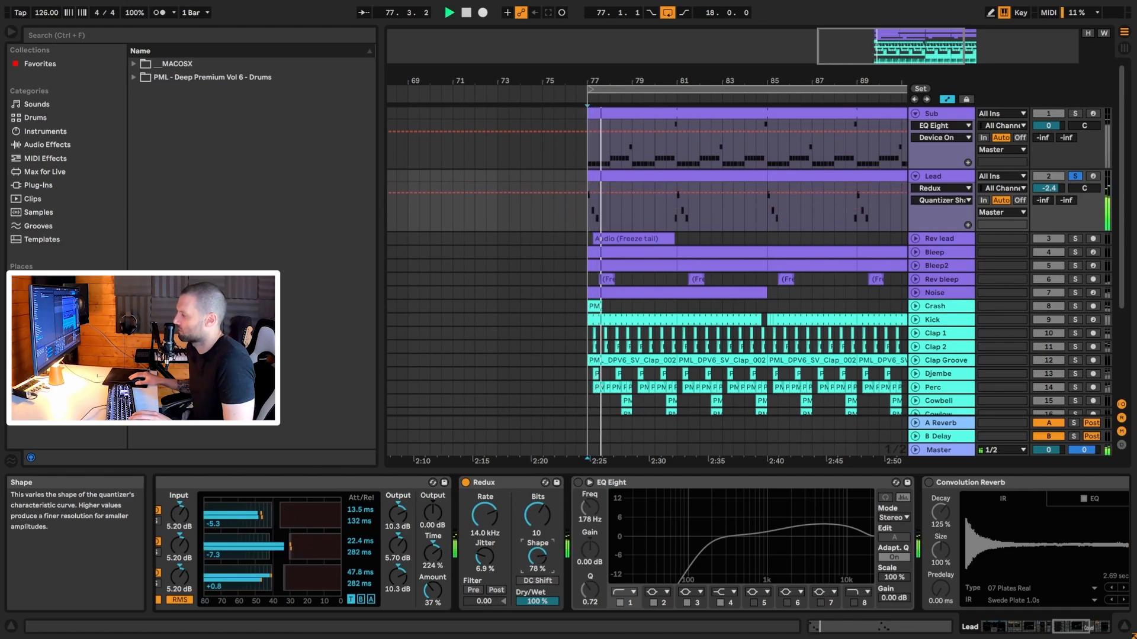
{"action": "key", "text": "space"}
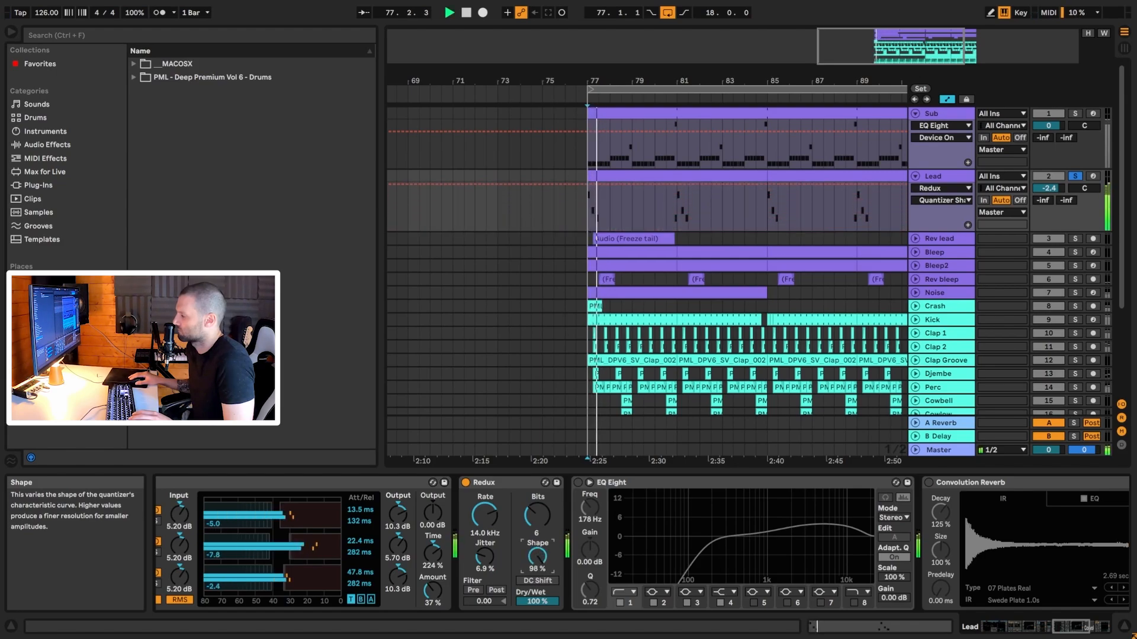
{"action": "key", "text": "space"}
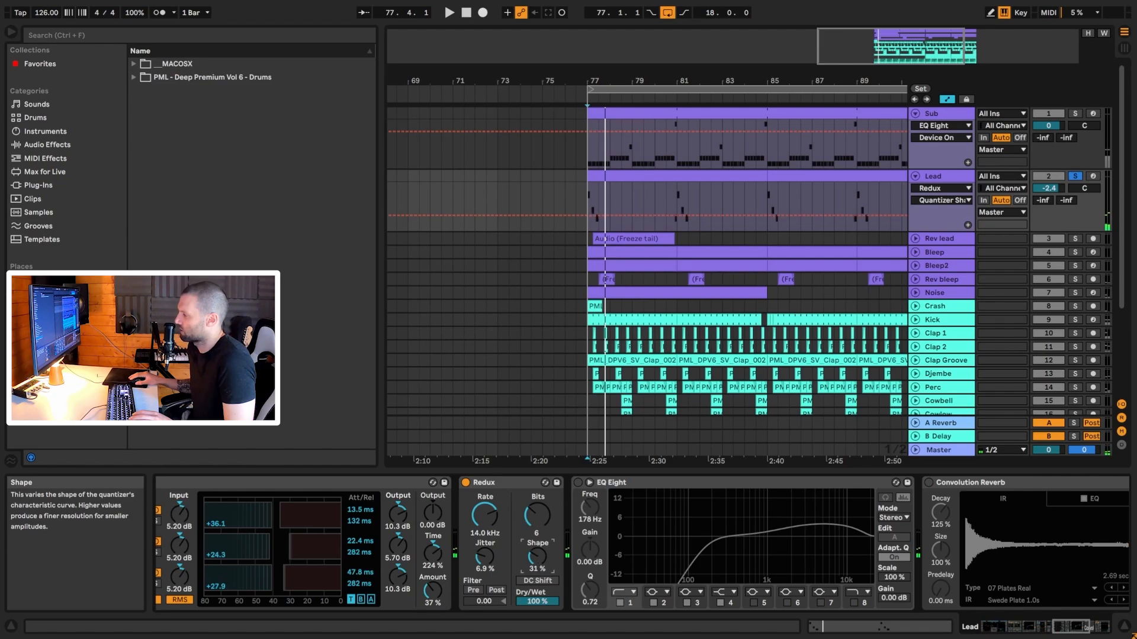
{"action": "key", "text": "ctrl+z"}
{"action": "key", "text": "ctrl+z"}
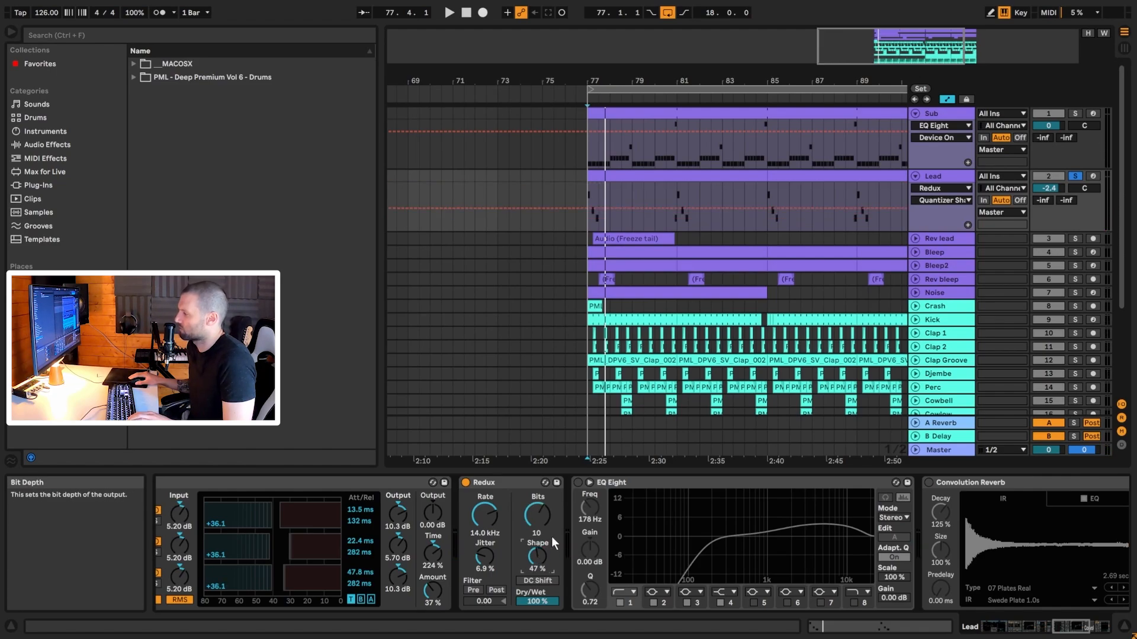
Step: Switch on the EQ Eight after Redux, set its low-cut band to 170 Hz with Q 0.75, and play the Lead
{"action": "key", "text": "space"}
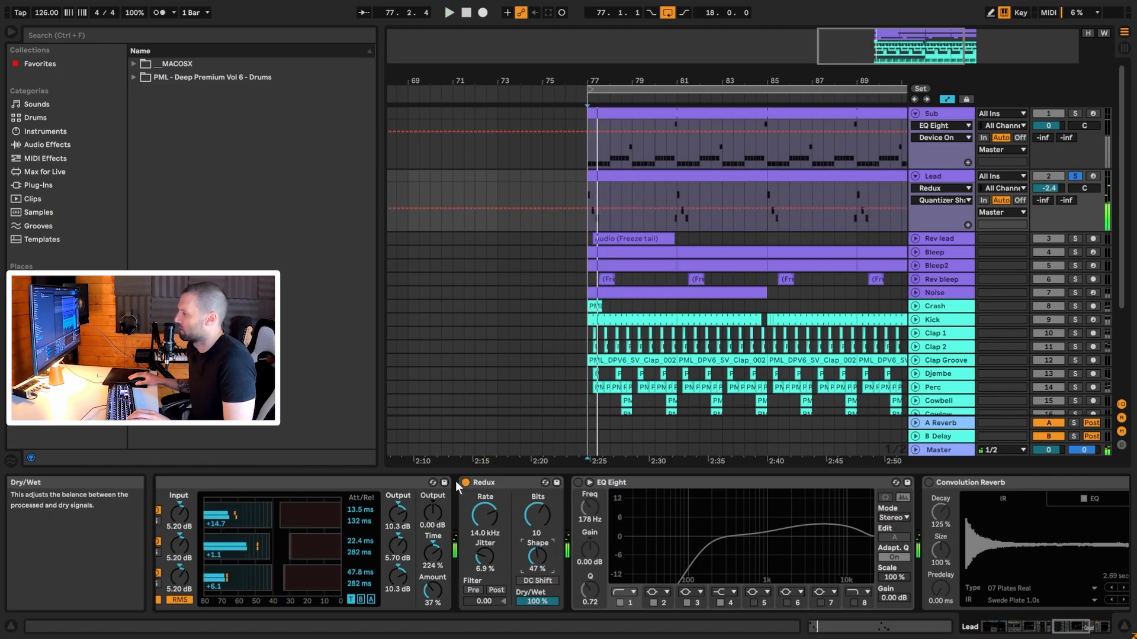
{"action": "left_click", "coordinate": [577, 482]}
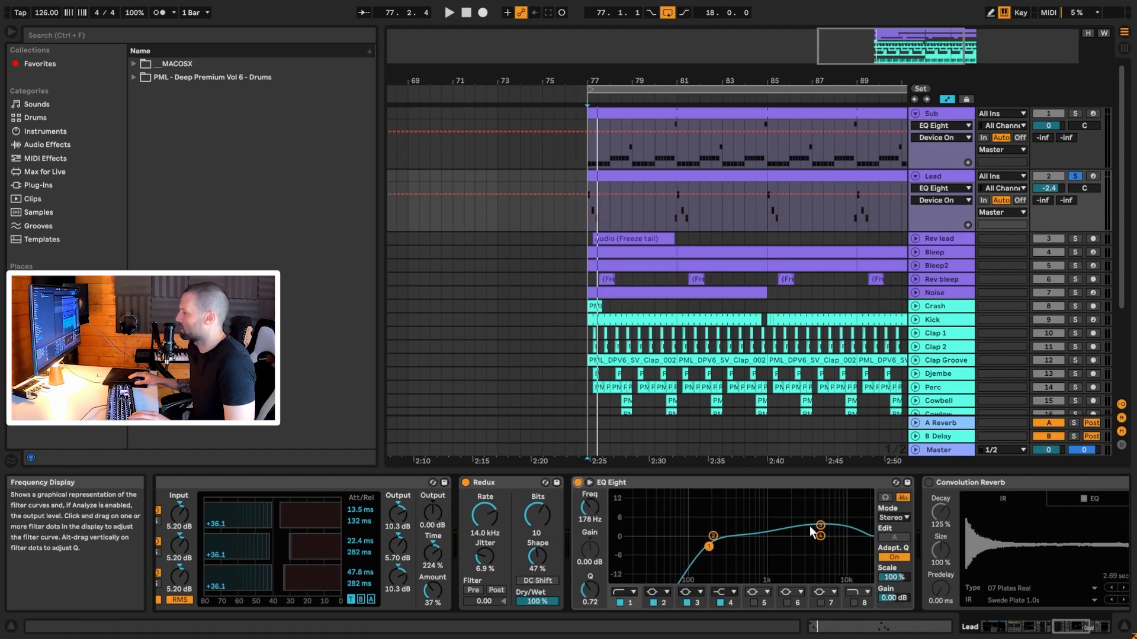
{"action": "key", "text": "space"}
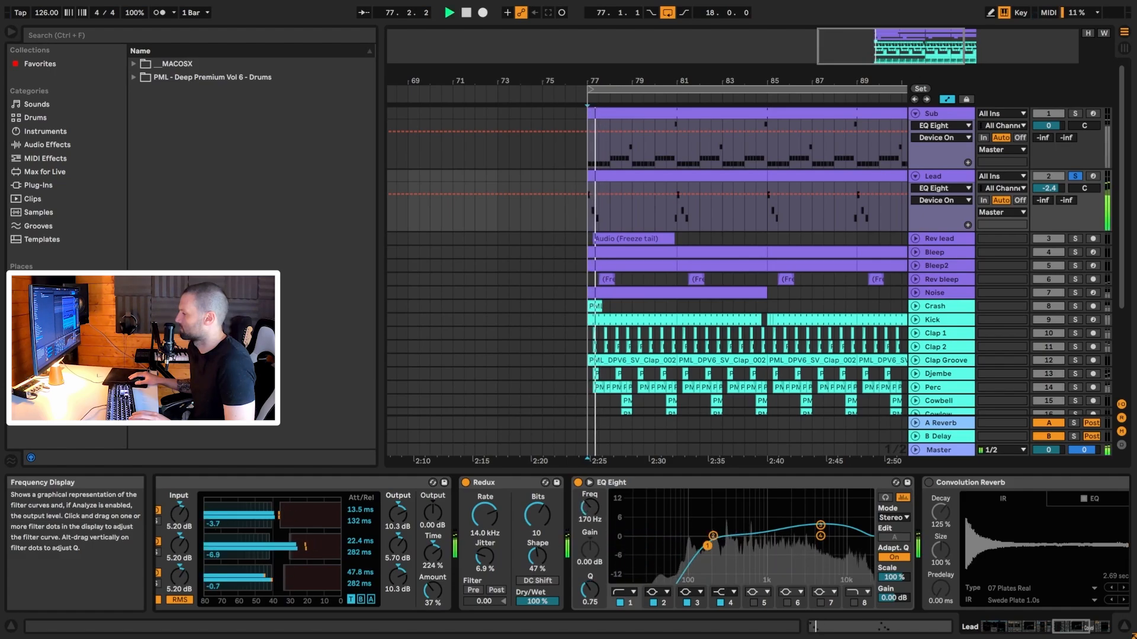
{"action": "key", "text": "space"}
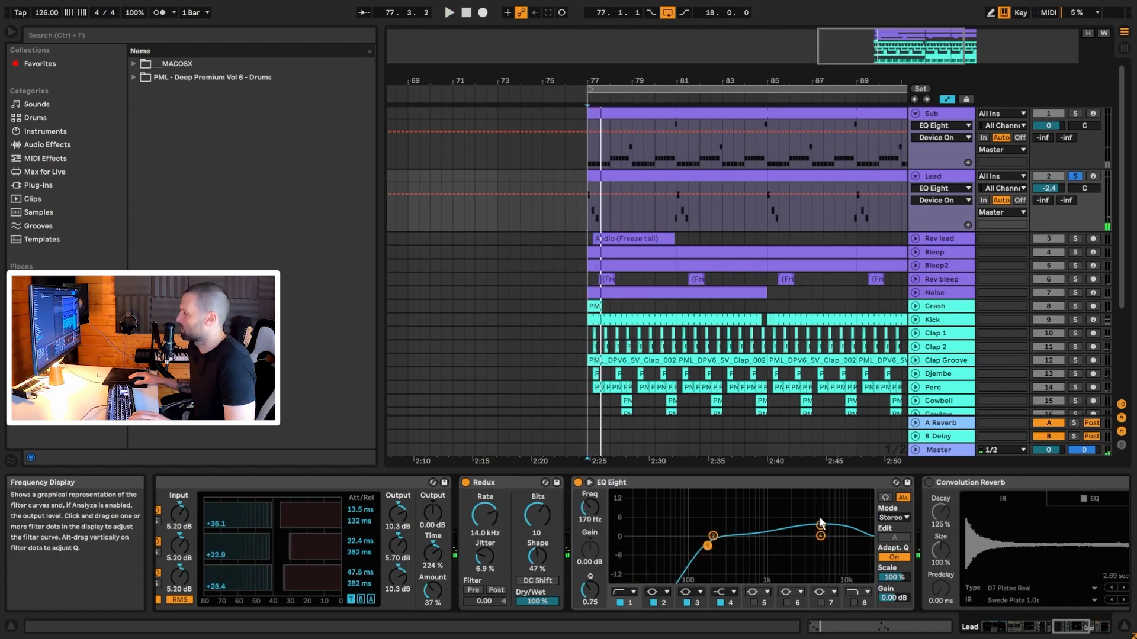
{"action": "key", "text": "space"}
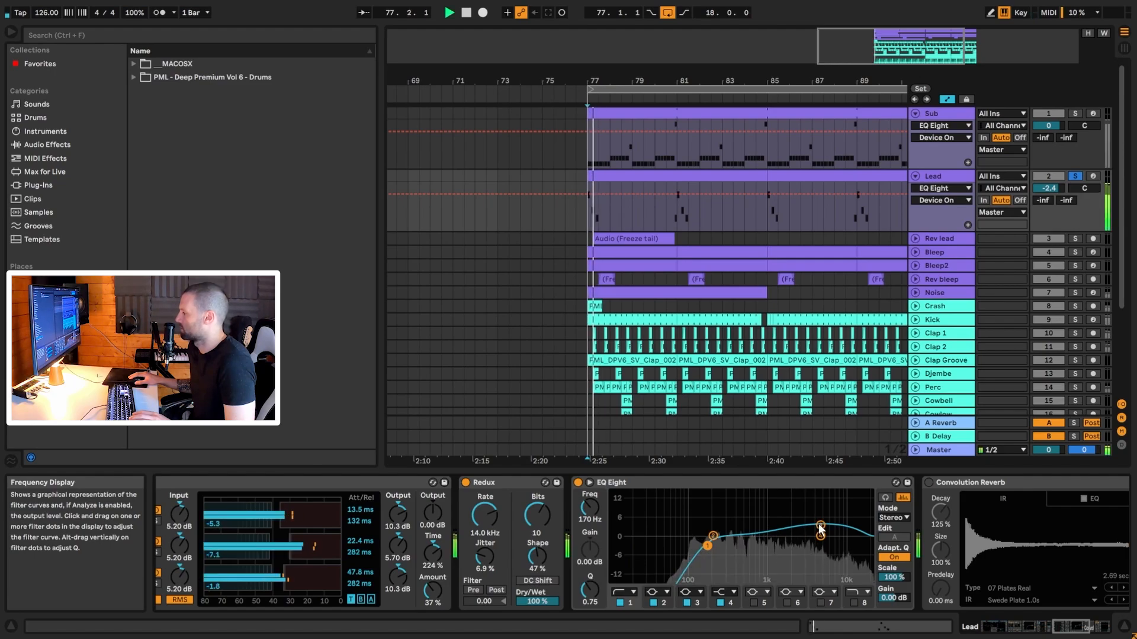
{"action": "key", "text": "space"}
Step: Switch on the Lead's Convolution Reverb after EQ Eight and play the Lead through it
{"action": "left_click", "coordinate": [1088, 629]}
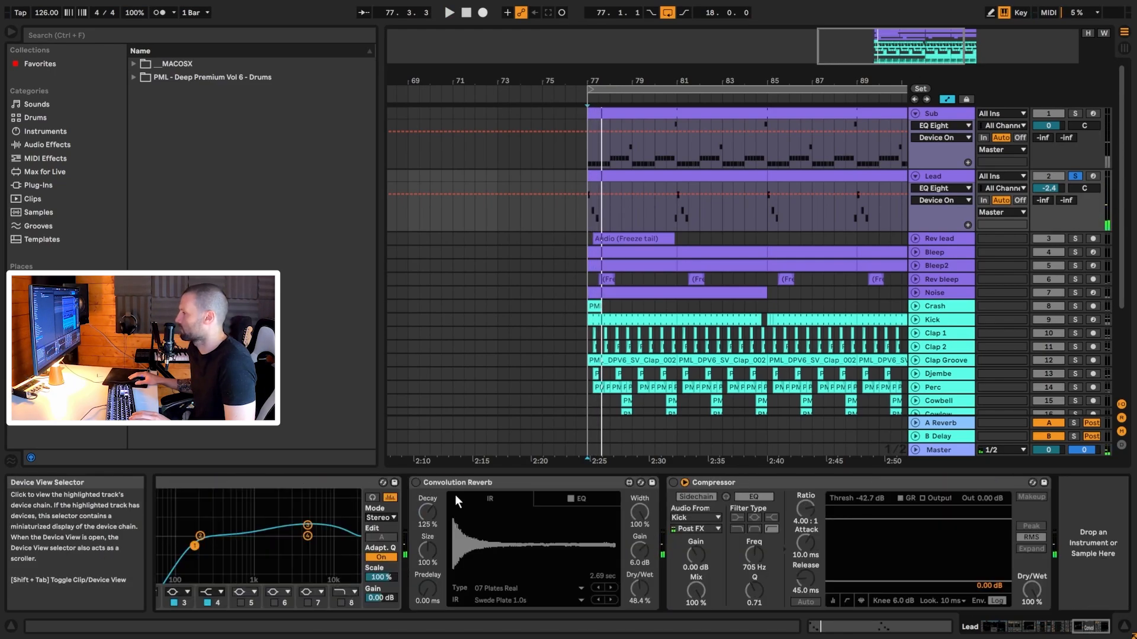
{"action": "left_click", "coordinate": [416, 483]}
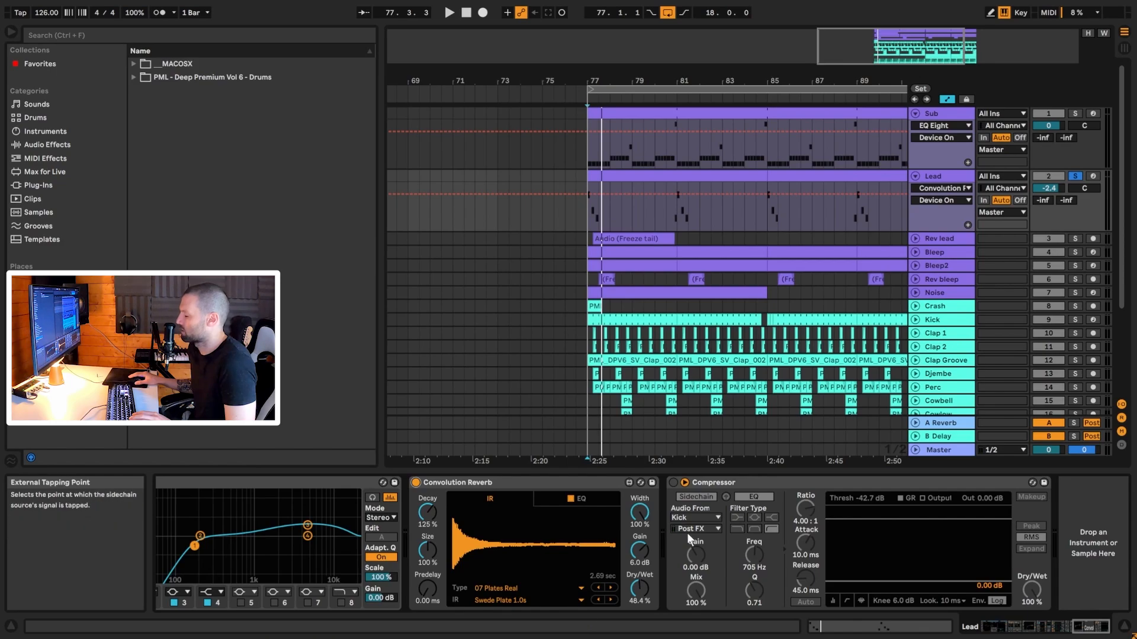
{"action": "key", "text": "space"}
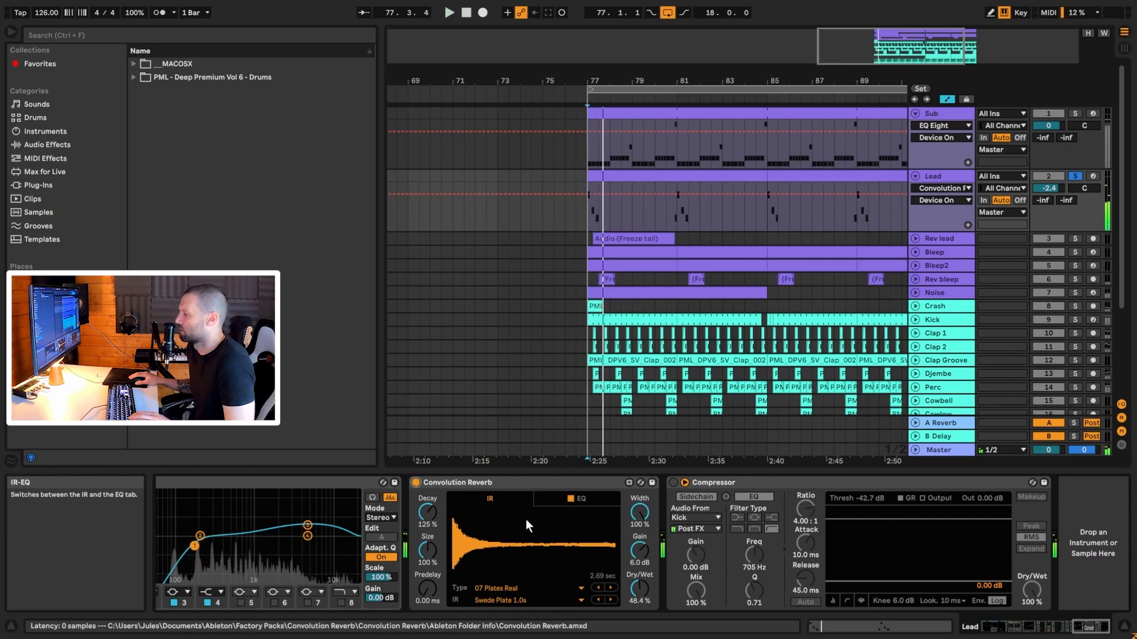
Step: Examine the Convolution Reverb's impulse response categories and the IR choices under 07 Plates Real
{"action": "left_click", "coordinate": [505, 588]}
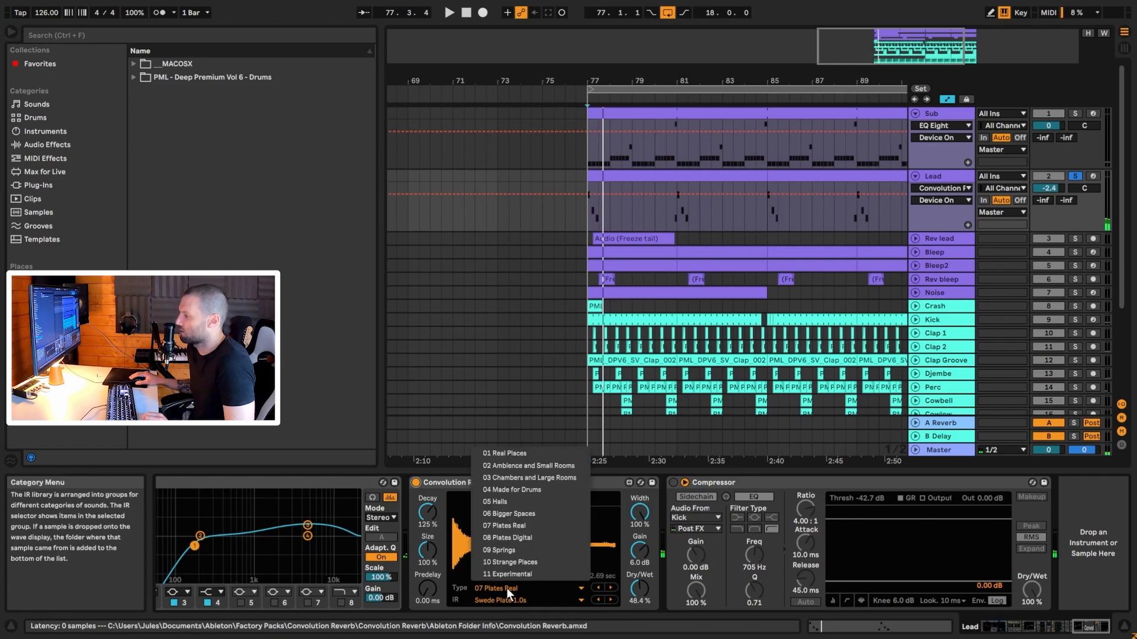
{"action": "left_click", "coordinate": [512, 598]}
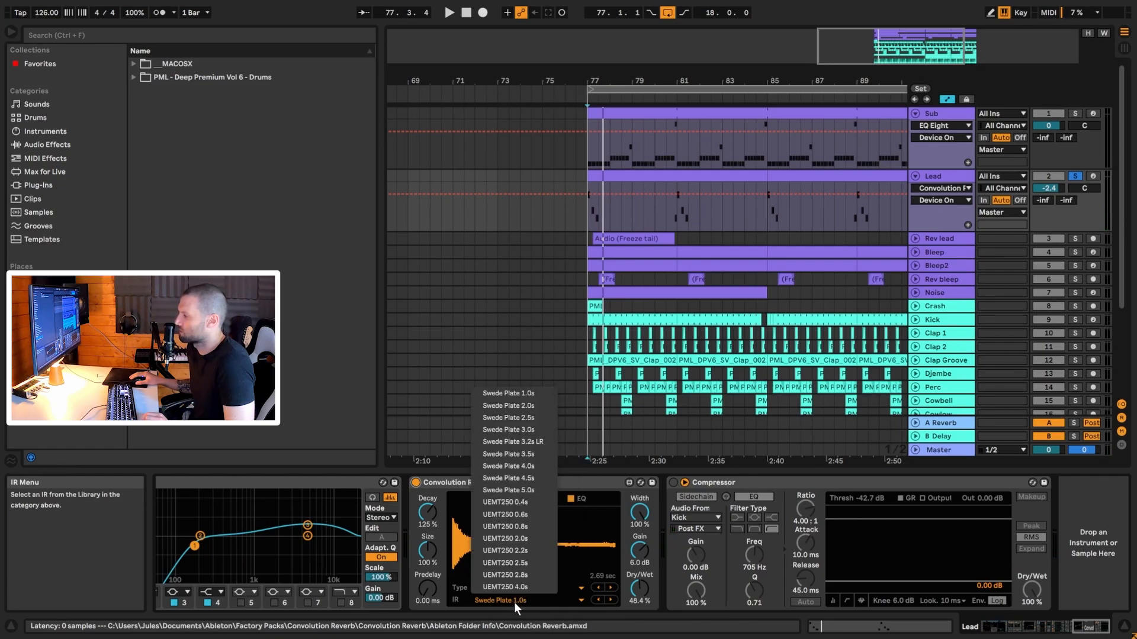
{"action": "left_click", "coordinate": [573, 490]}
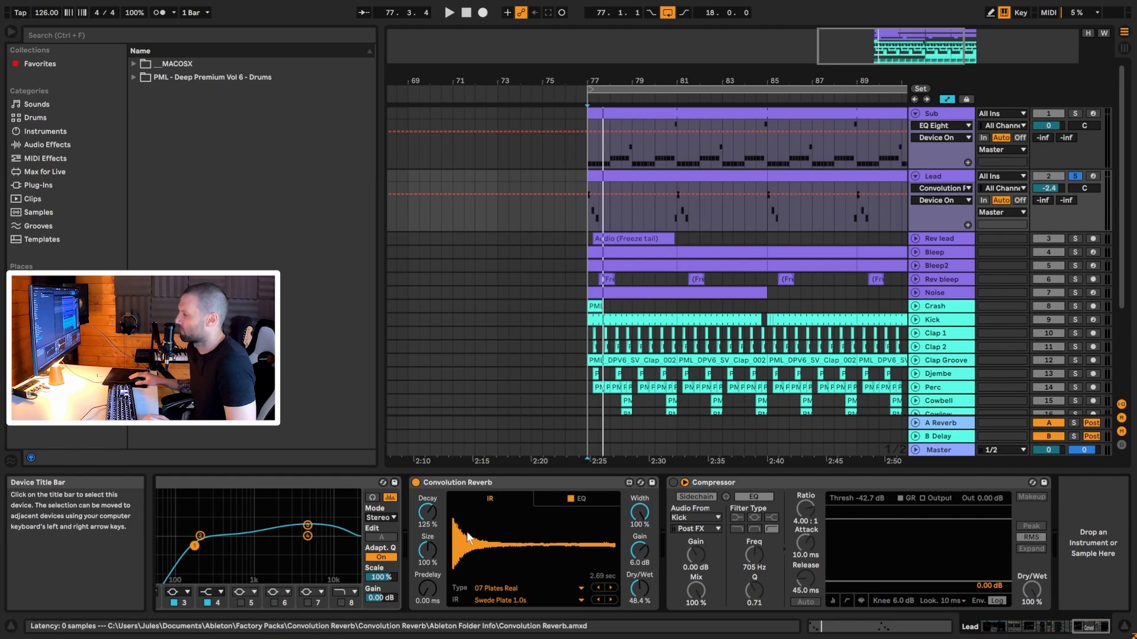
Step: Try Convolution Reverb with 60.2% Dry/Wet, 17 dB Gain and 161% Decay, restoring 48.4%, 6.0 dB and 125% for another playback
{"action": "left_click_drag", "start_coordinate": [642, 588], "coordinate": [638, 590]}
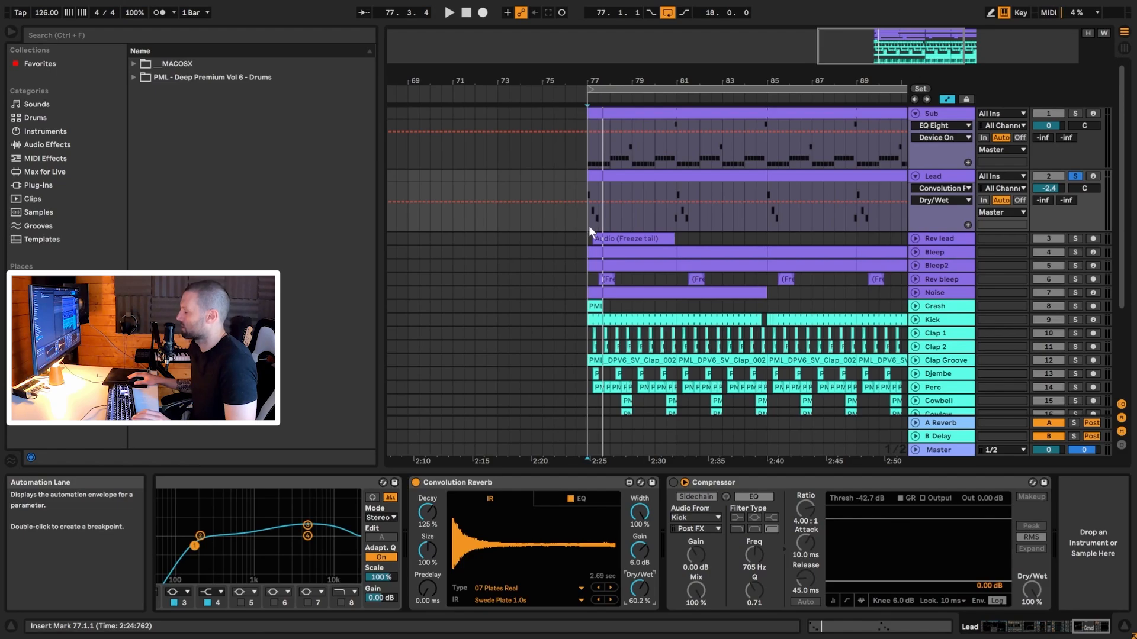
{"action": "key", "text": "space"}
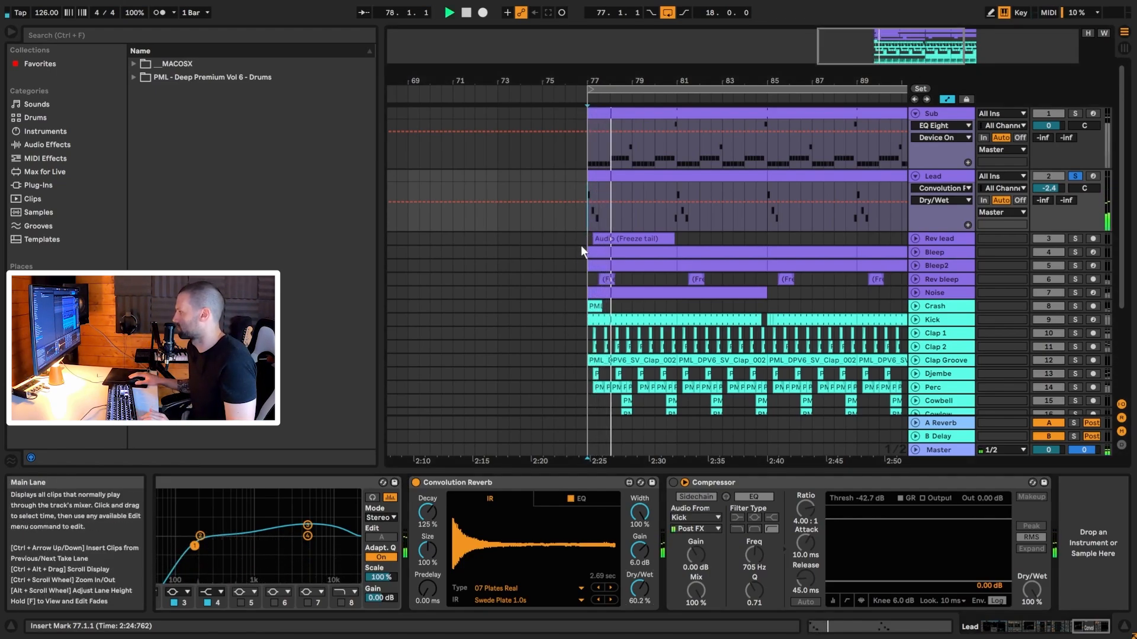
{"action": "left_click_drag", "start_coordinate": [641, 551], "coordinate": [641, 533]}
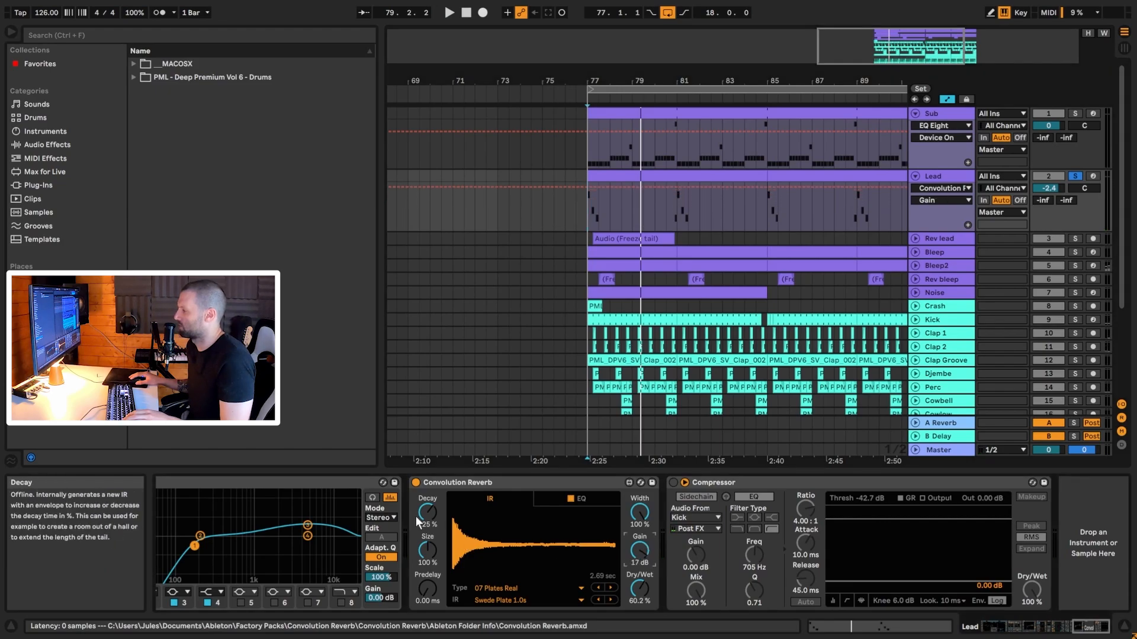
{"action": "left_click_drag", "start_coordinate": [427, 512], "coordinate": [427, 511]}
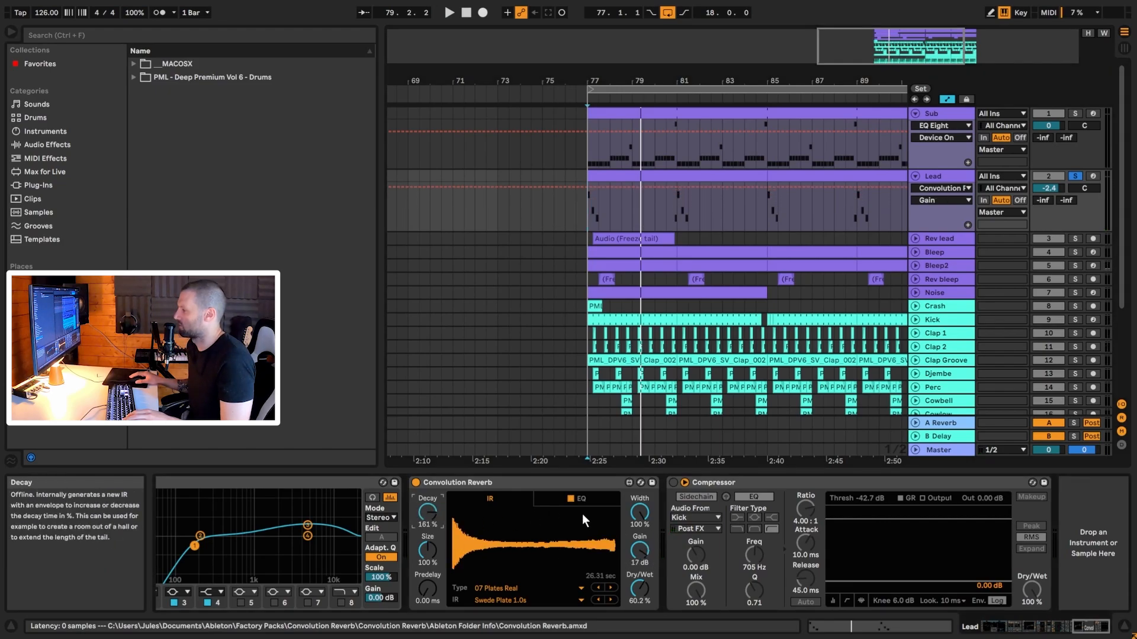
{"action": "key", "text": "space"}
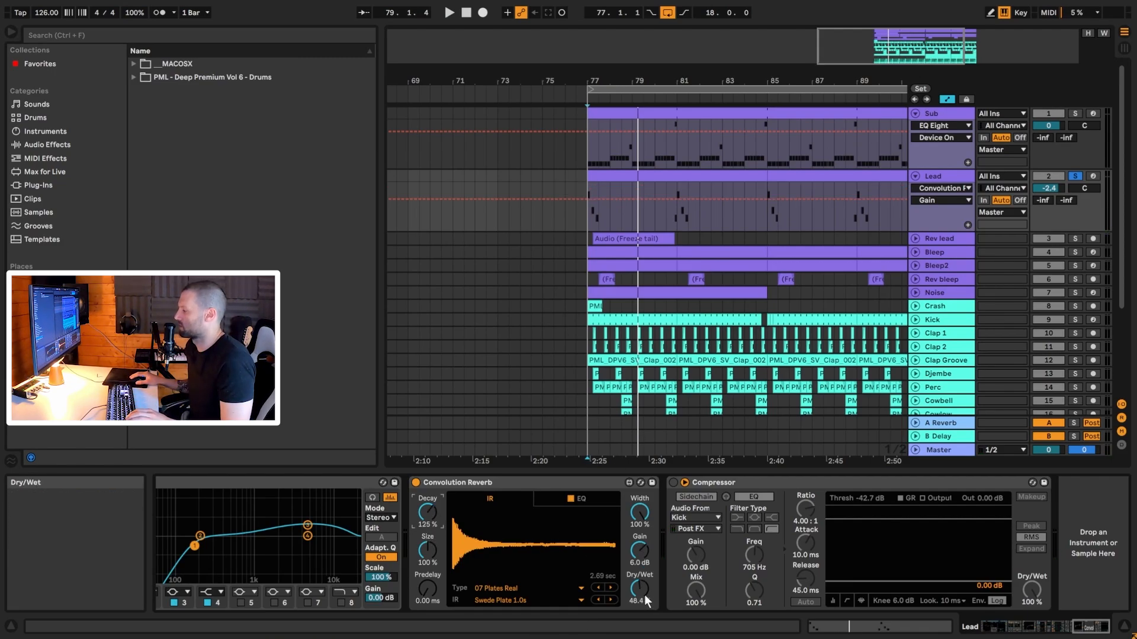
{"action": "key", "text": "space"}
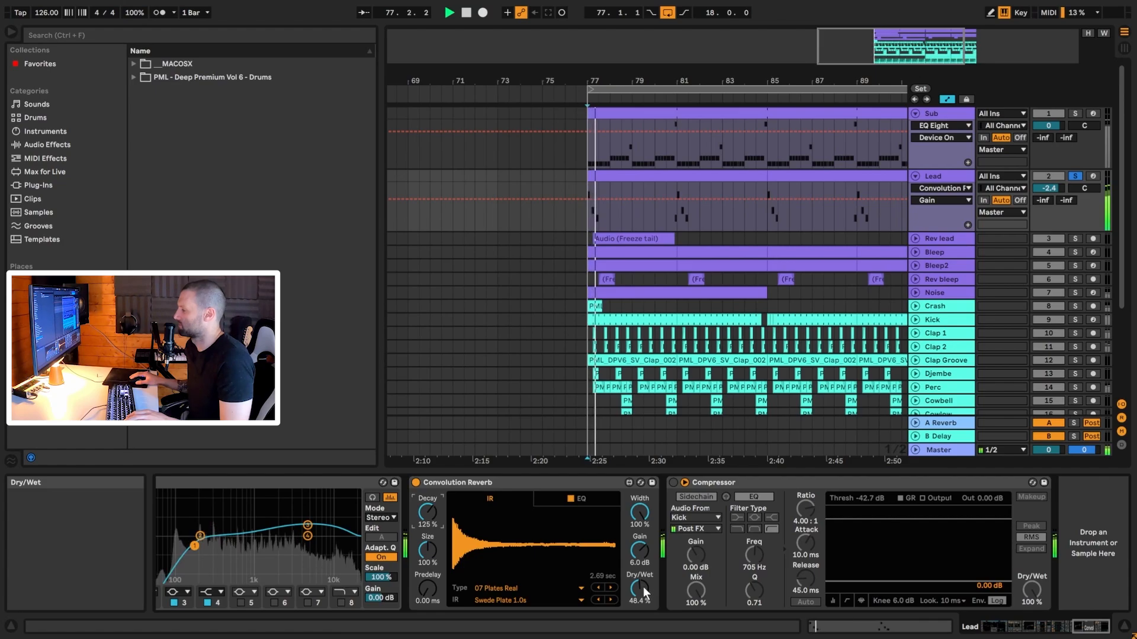
{"action": "key", "text": "space"}
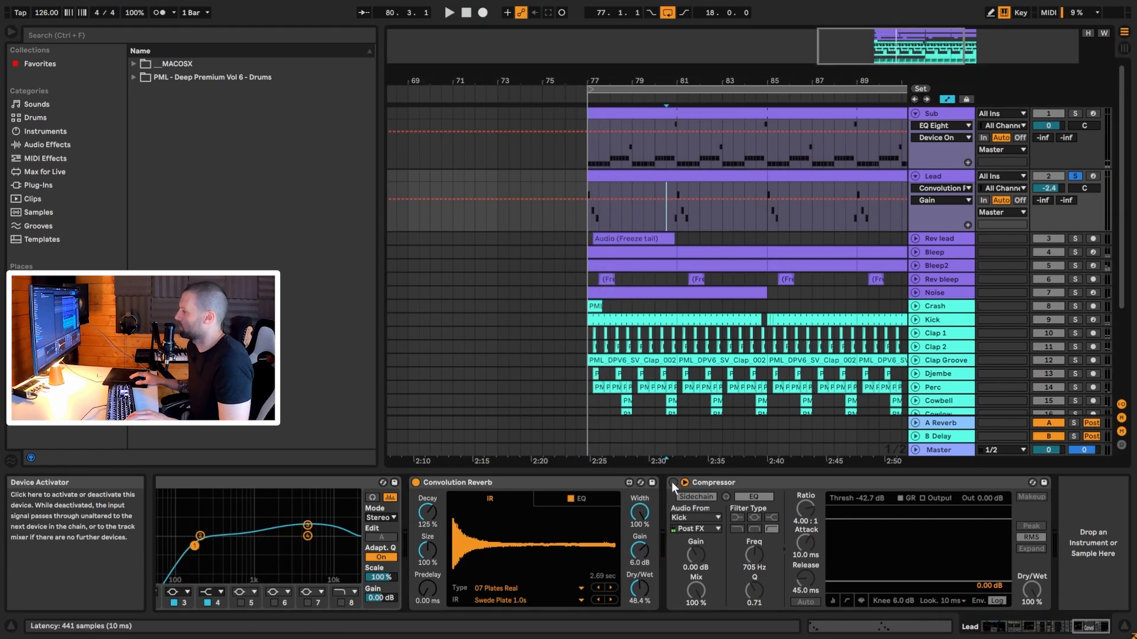
Step: Switch on the Compressor at the end of the Lead chain and play the track to watch its gain reduction
{"action": "left_click", "coordinate": [673, 483]}
{"action": "left_click", "coordinate": [732, 482]}
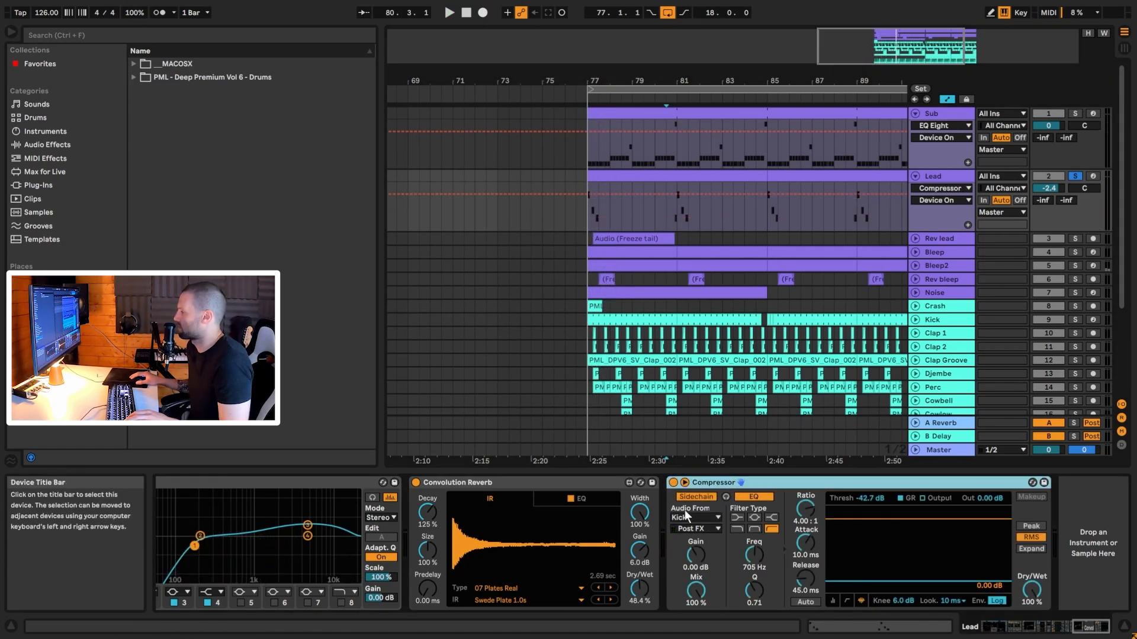
{"action": "key", "text": "space"}
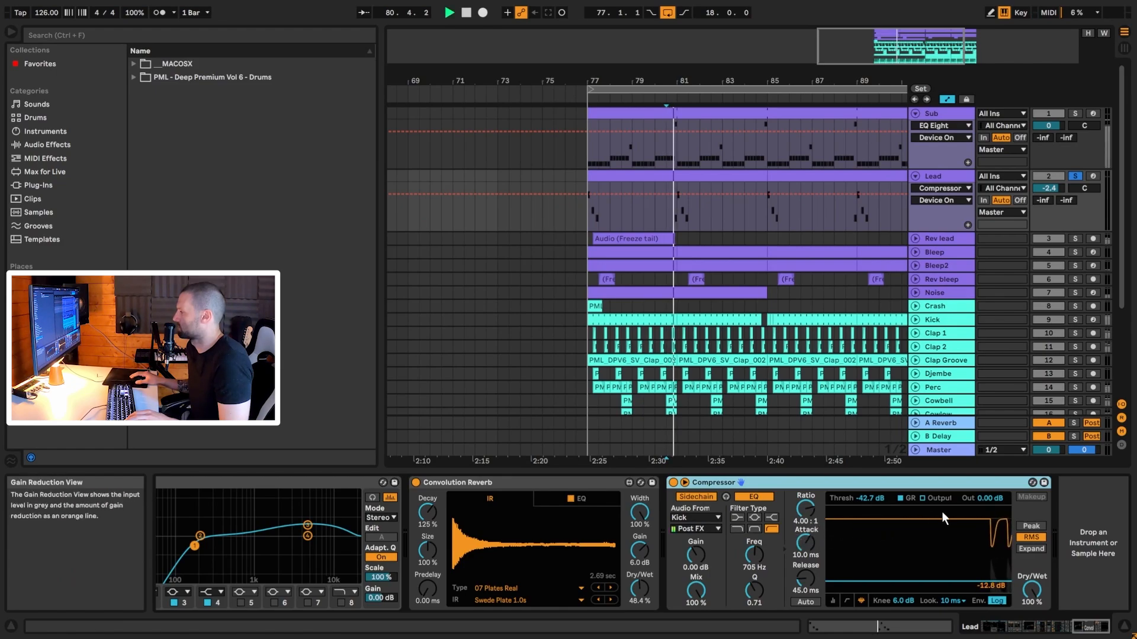
{"action": "key", "text": "space"}
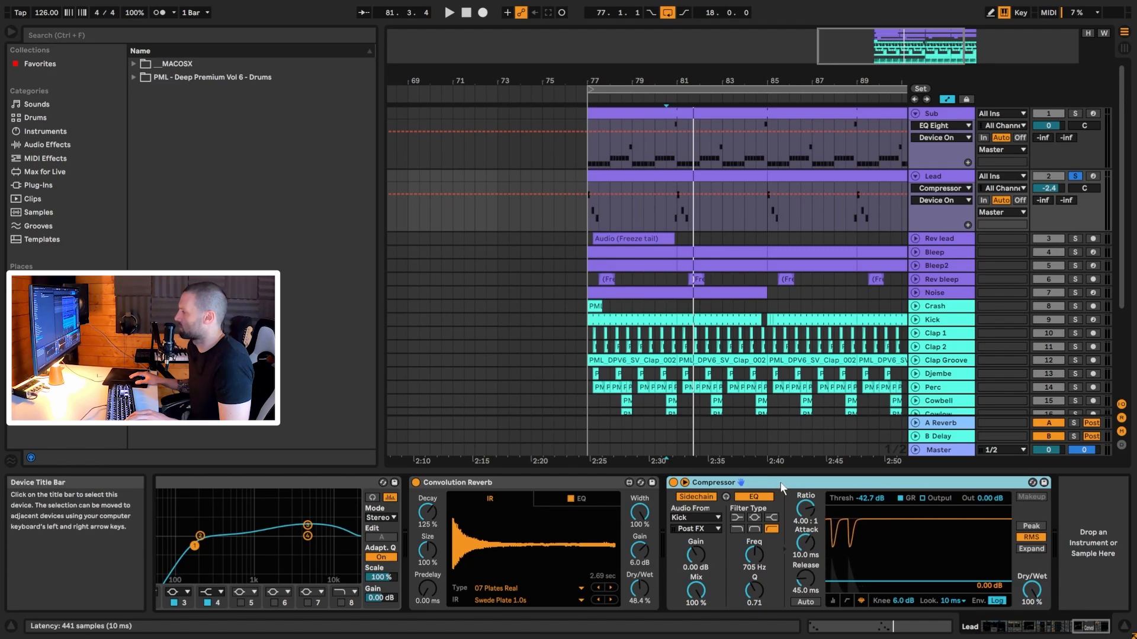
Step: Compare the Sub's Compressor with the Lead's, and review the Lead's sidechain, Kick source and sidechain EQ settings with another playback
{"action": "left_click", "coordinate": [945, 114]}
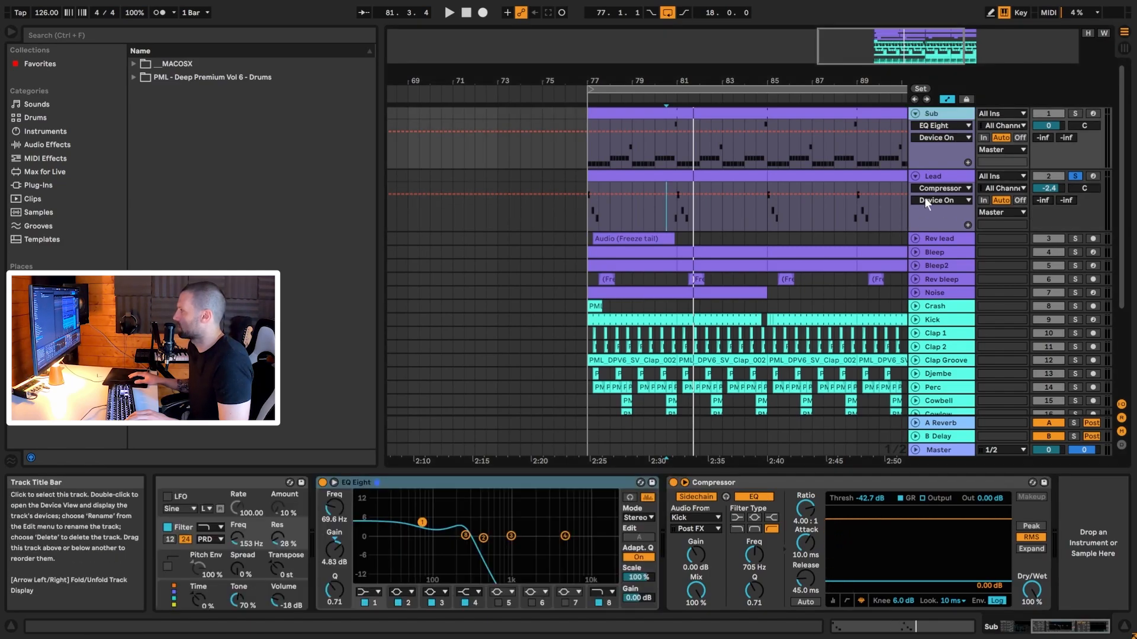
{"action": "left_click", "coordinate": [933, 179]}
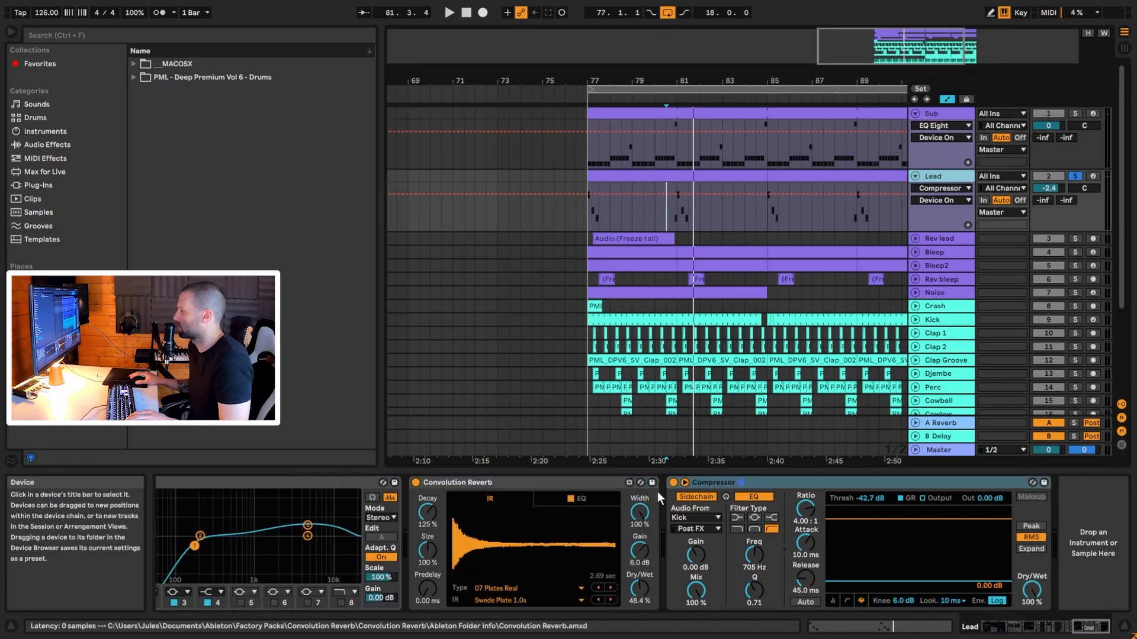
{"action": "left_click", "coordinate": [699, 498]}
{"action": "left_click", "coordinate": [694, 516]}
{"action": "left_click", "coordinate": [694, 517]}
{"action": "left_click", "coordinate": [694, 516]}
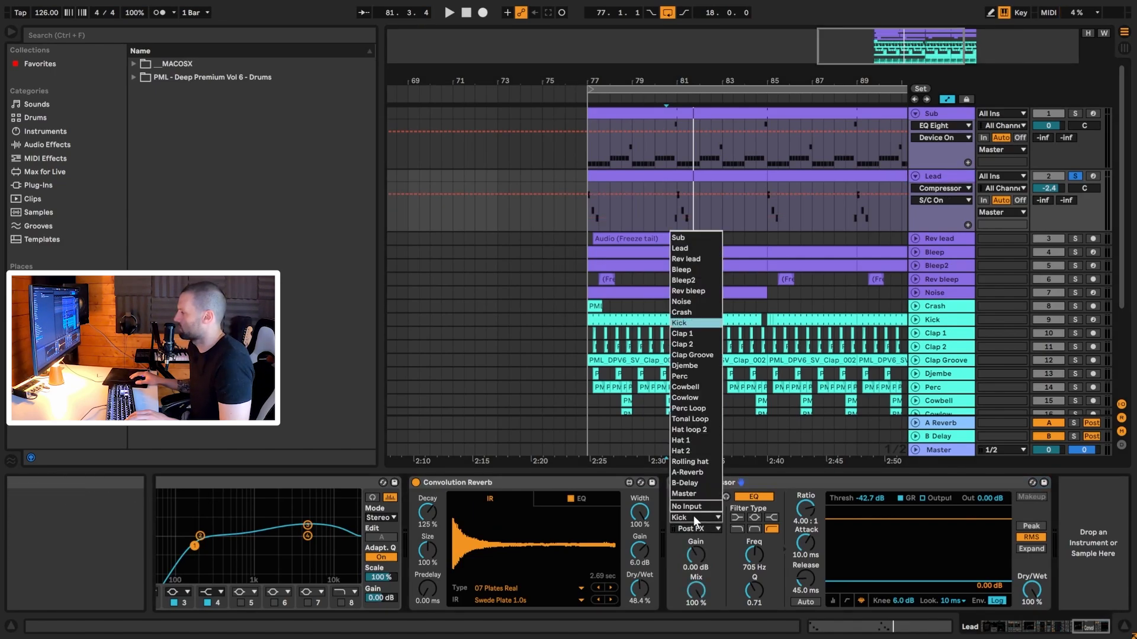
{"action": "left_click", "coordinate": [694, 516]}
{"action": "left_click", "coordinate": [744, 496]}
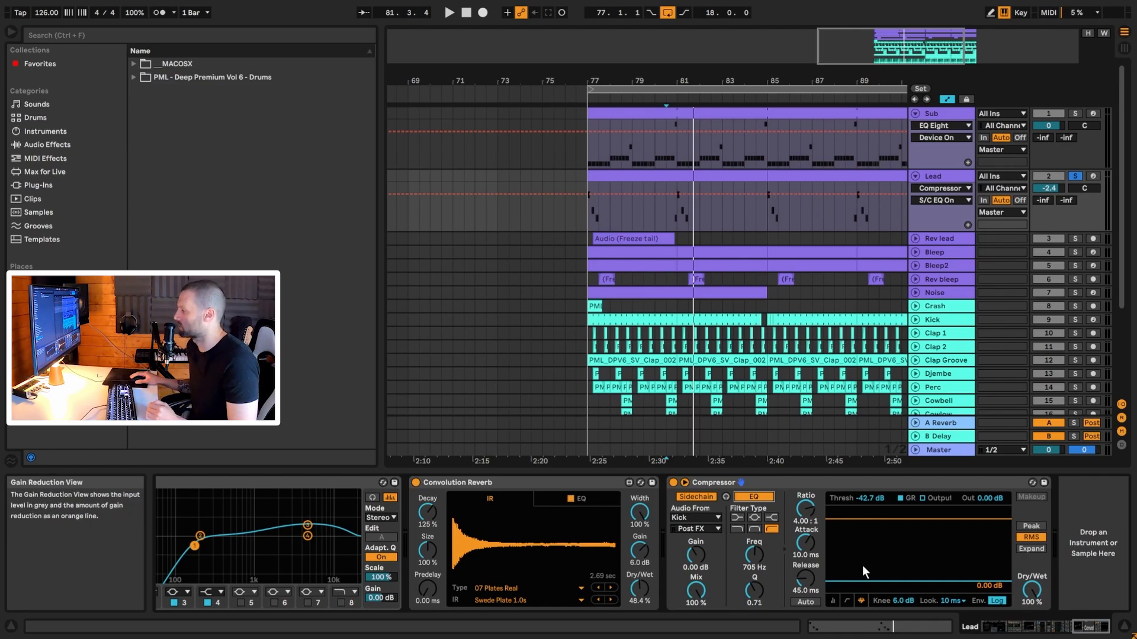
{"action": "key", "text": "space"}
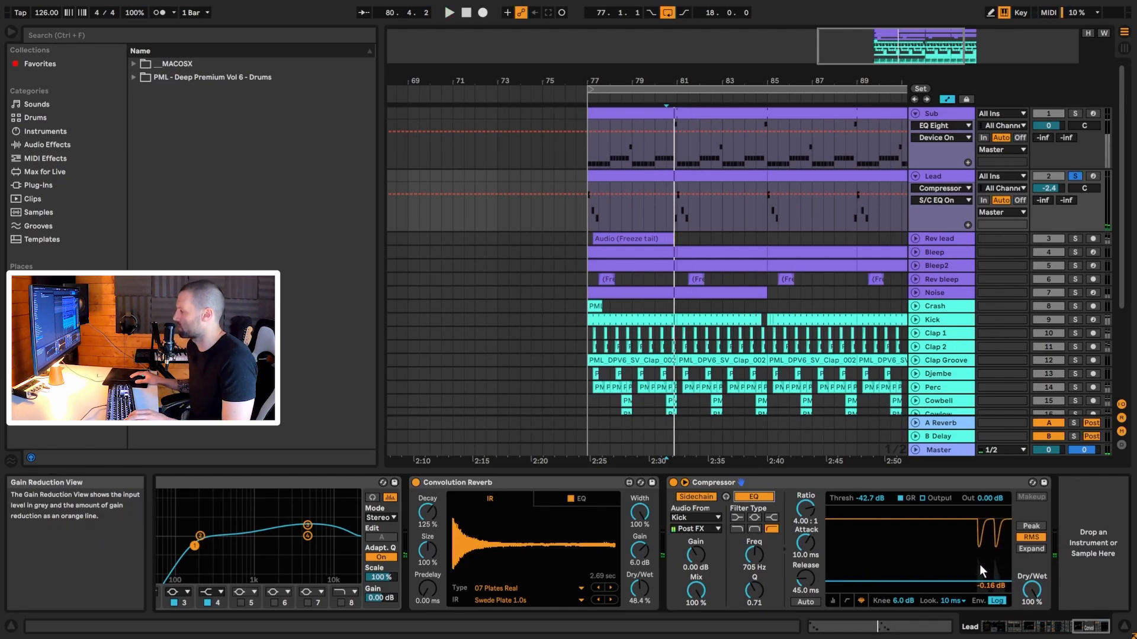
Step: Compare the Lead Compressor's sidechain EQ off and on during playback, watching the gain reduction, and leave it on
{"action": "left_click", "coordinate": [755, 496]}
{"action": "key", "text": "space"}
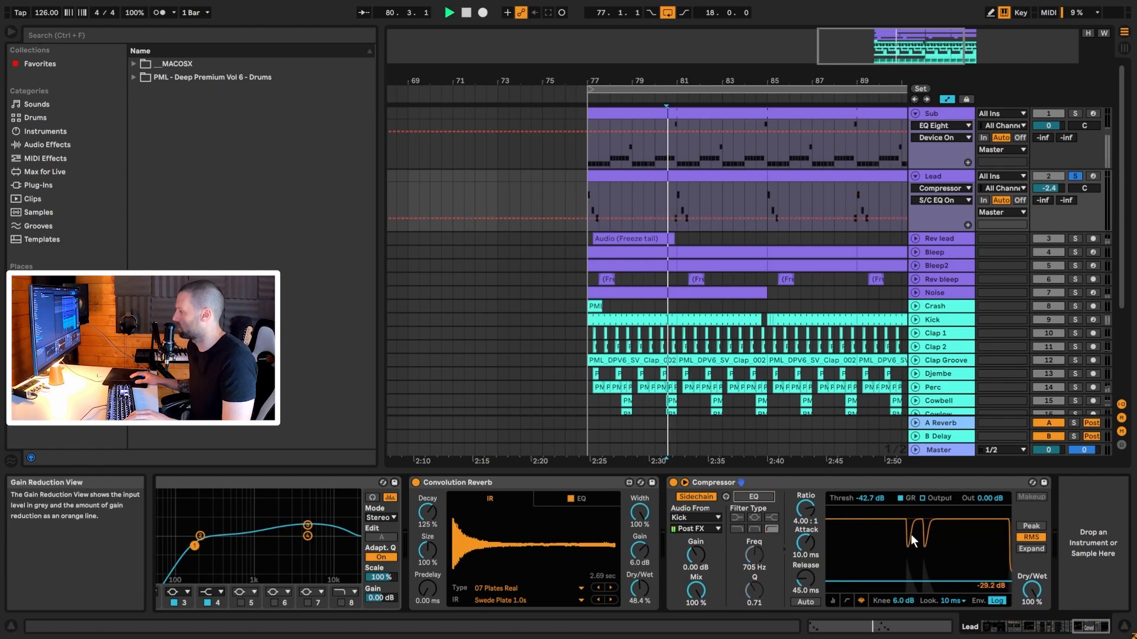
{"action": "key", "text": "space"}
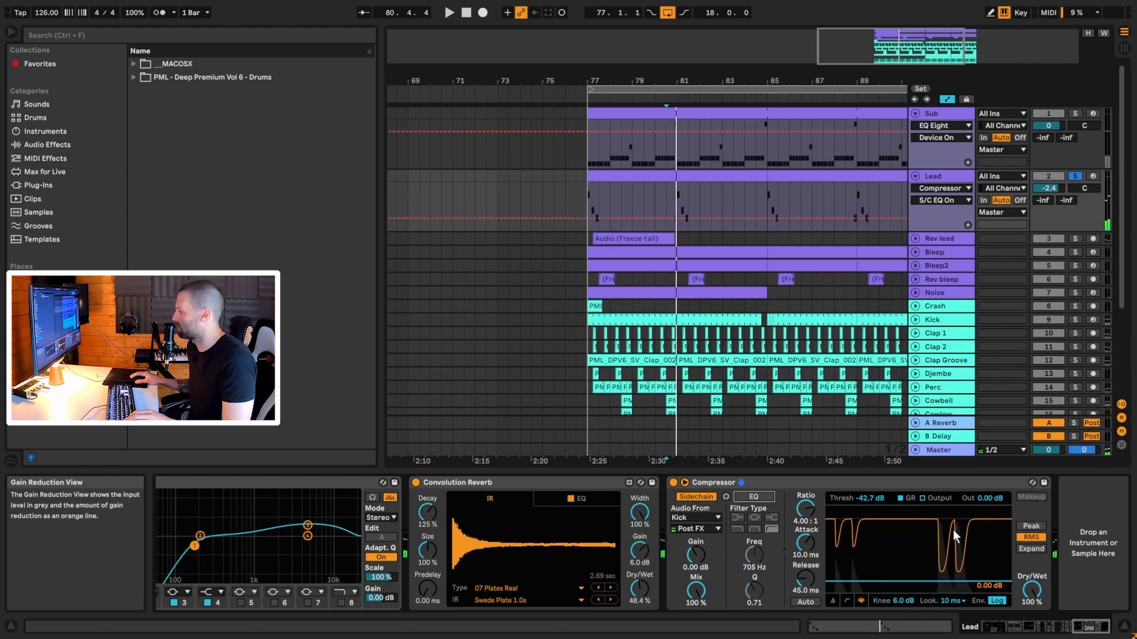
{"action": "key", "text": "space"}
{"action": "left_click", "coordinate": [769, 498]}
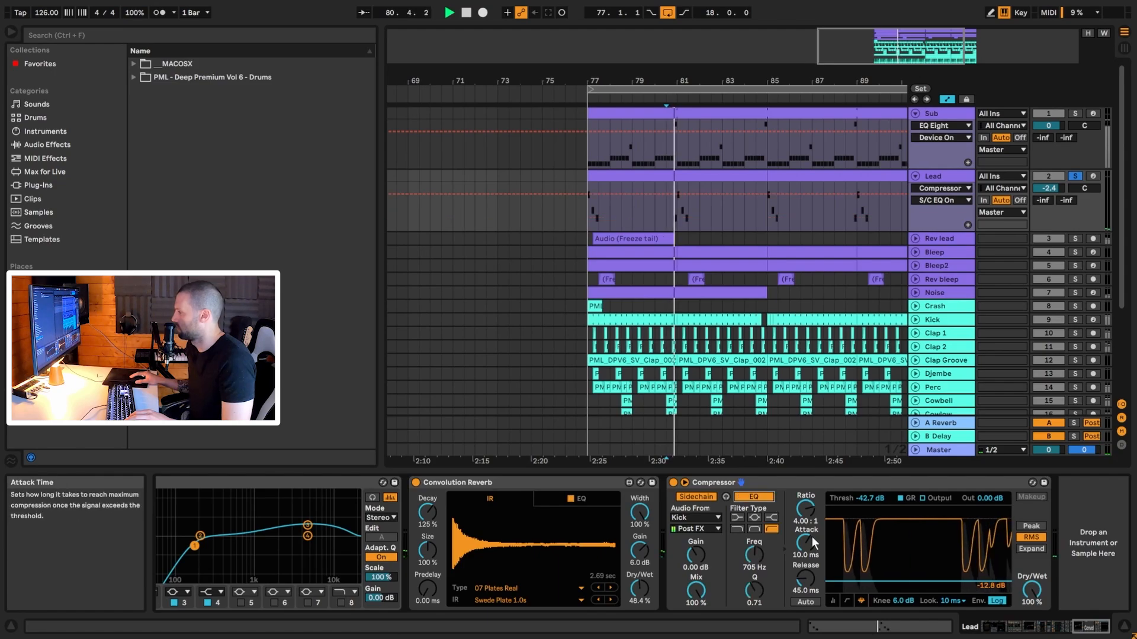
Step: Set the Lead Compressor's Release to 49.2 ms during playback and review its Attack and Look settings
{"action": "left_click", "coordinate": [807, 579]}
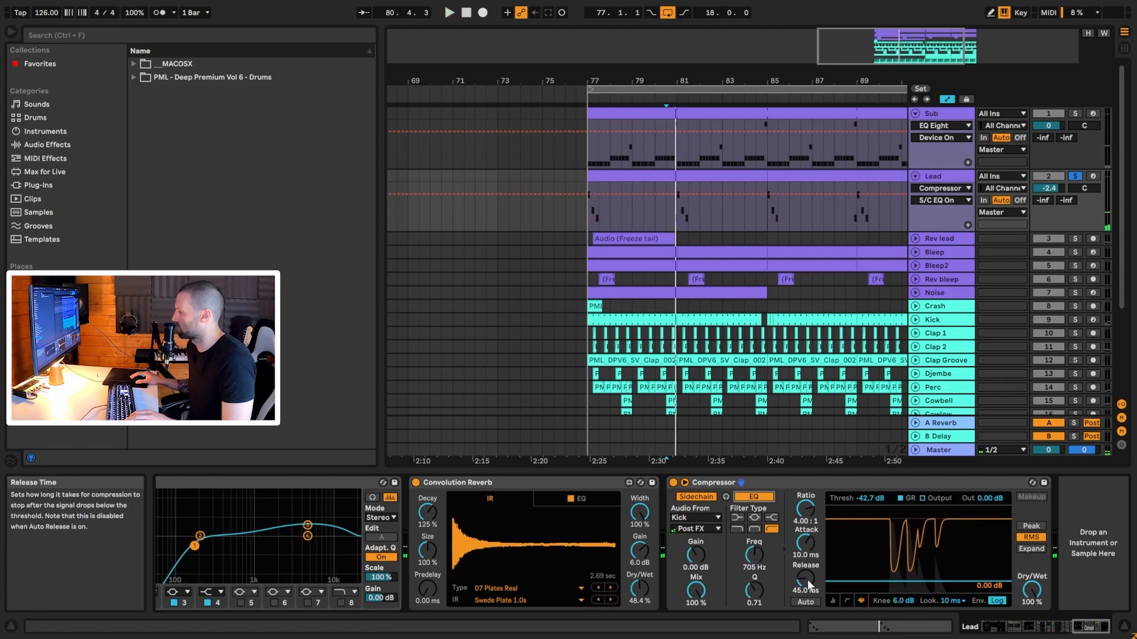
{"action": "key", "text": "space"}
{"action": "mouse_move", "coordinate": [807, 580]}
{"action": "left_mouse_down"}
{"action": "mouse_move", "coordinate": [806, 545]}
{"action": "mouse_move", "coordinate": [807, 579]}
{"action": "left_mouse_up"}
{"action": "key", "text": "space"}
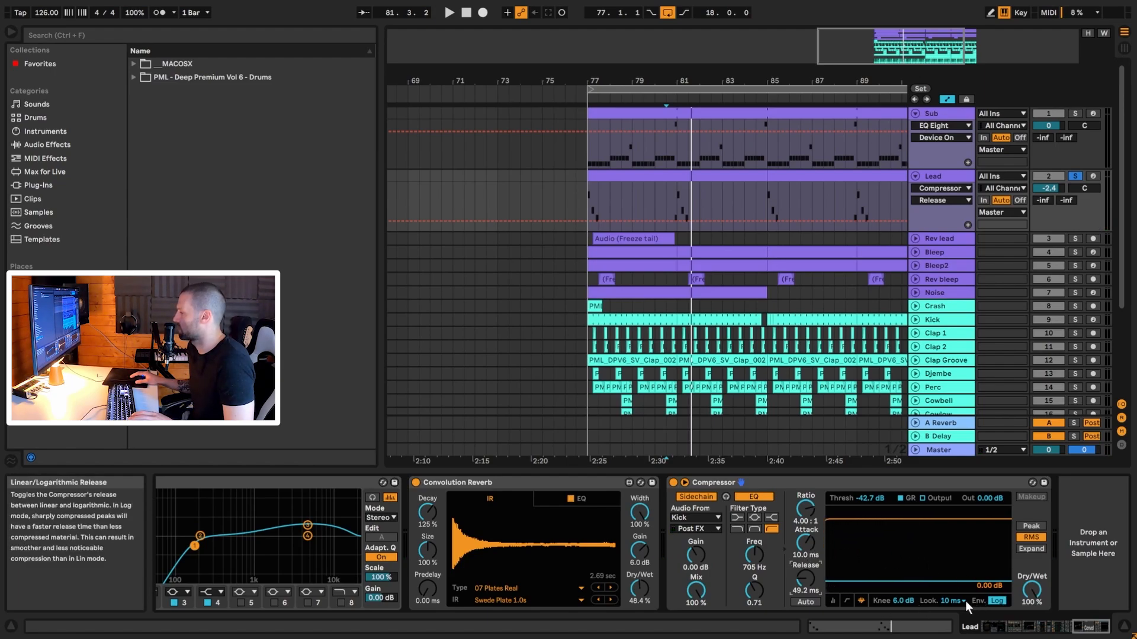
{"action": "left_click", "coordinate": [805, 542]}
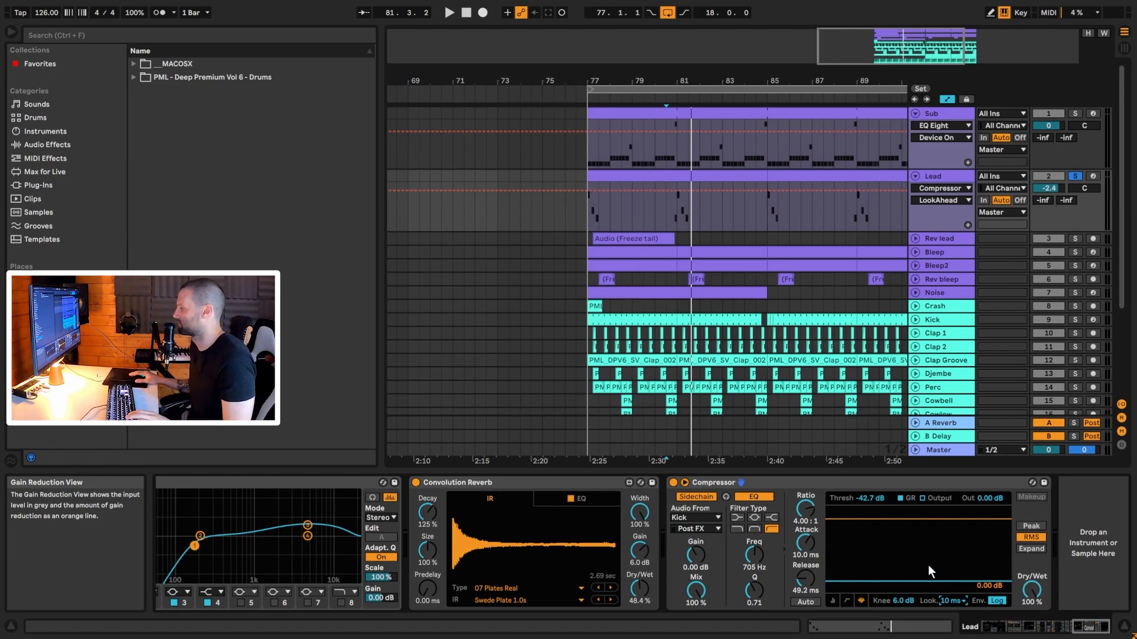
Step: Unfold the Rev lead track, focus on its Freeze tail clip and play from 80.3.3 near the clip's end
{"action": "left_click", "coordinate": [972, 239]}
{"action": "left_click", "coordinate": [931, 176]}
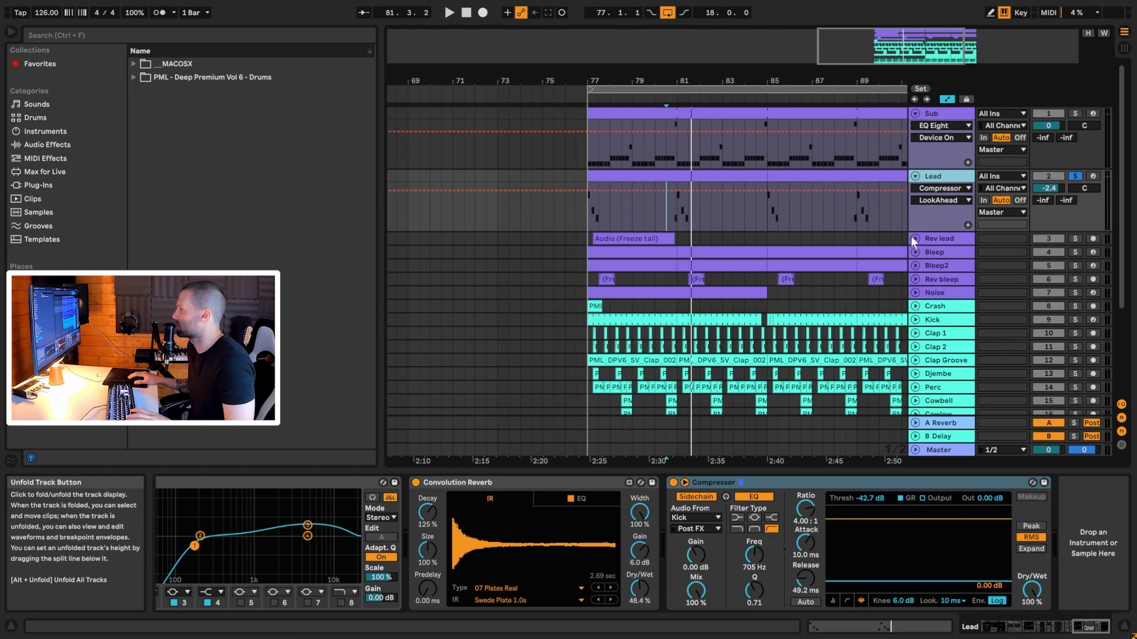
{"action": "left_click", "coordinate": [914, 238]}
{"action": "left_click", "coordinate": [617, 241]}
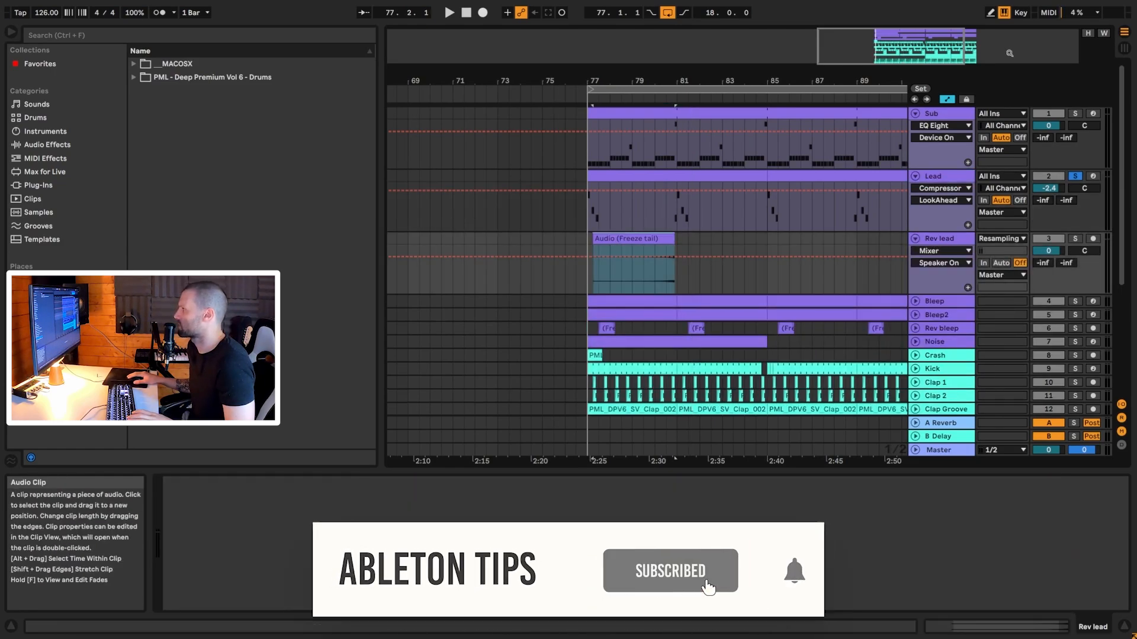
{"action": "key", "text": "z"}
{"action": "left_click", "coordinate": [813, 284]}
{"action": "key", "text": "space"}
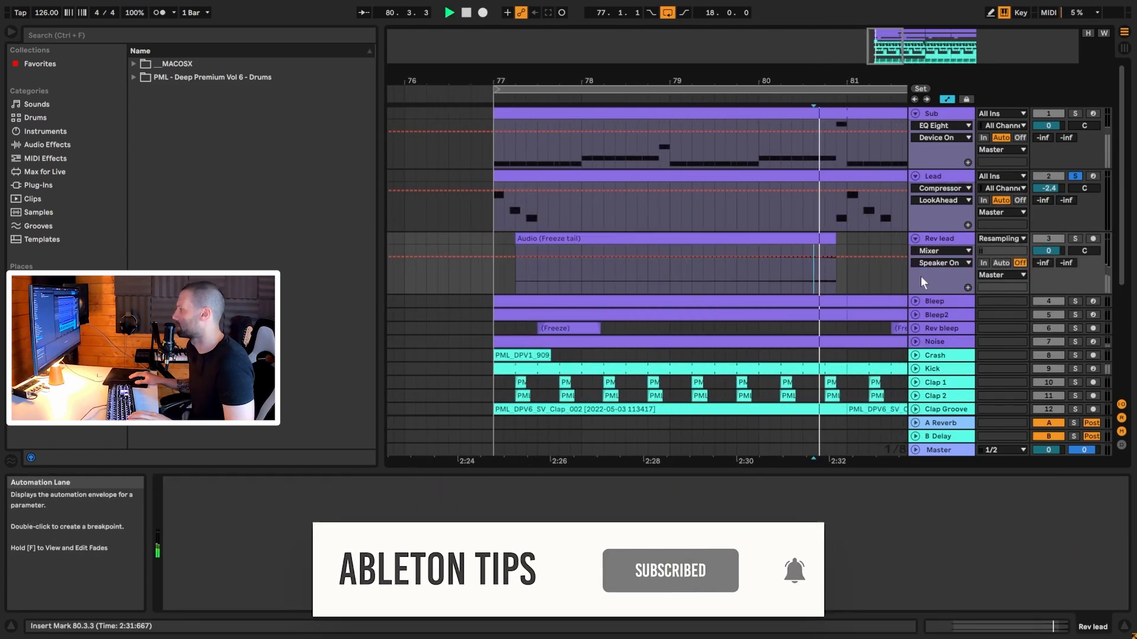
Step: Move the solo from Lead to Rev lead and play its Freeze tail clip from two different points
{"action": "left_click", "coordinate": [1075, 176]}
{"action": "left_click", "coordinate": [1076, 239]}
{"action": "key", "text": "space"}
{"action": "key", "text": "space"}
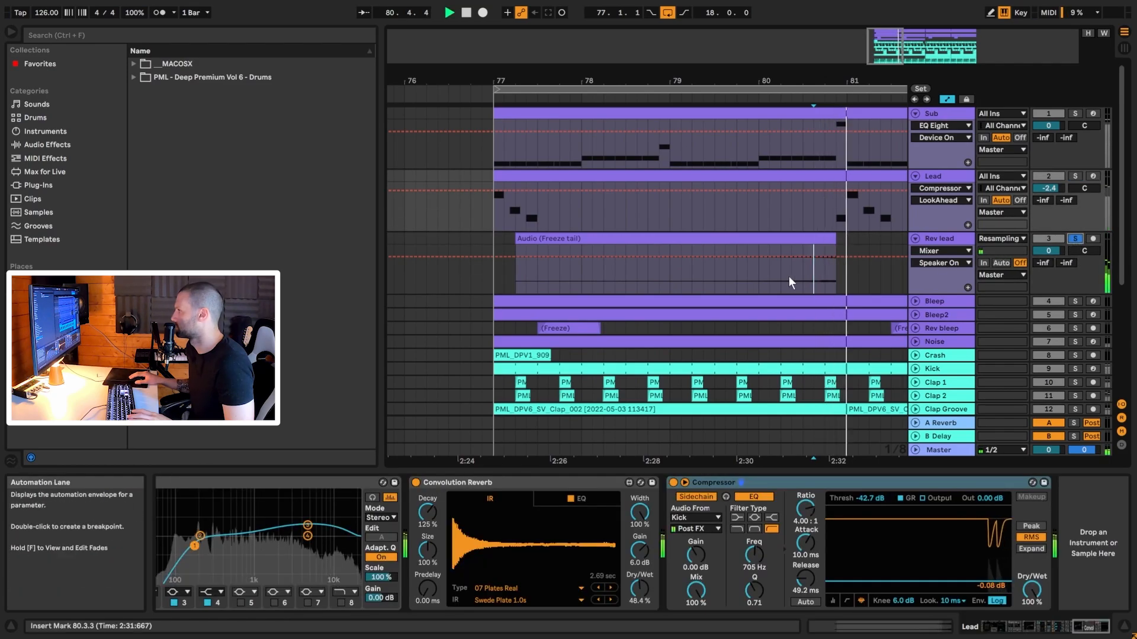
{"action": "left_click", "coordinate": [715, 277]}
{"action": "key", "text": "space"}
{"action": "key", "text": "space"}
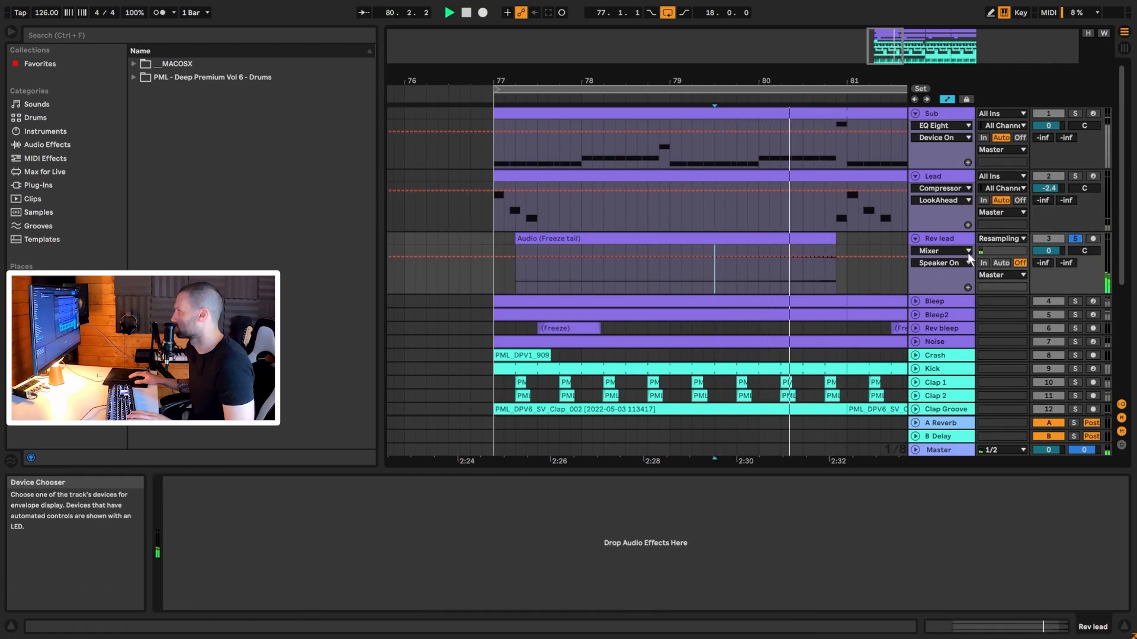
{"action": "key", "text": "space"}
Step: Insert a new audio track below Lead and set its input to Resampling
{"action": "left_click", "coordinate": [943, 175]}
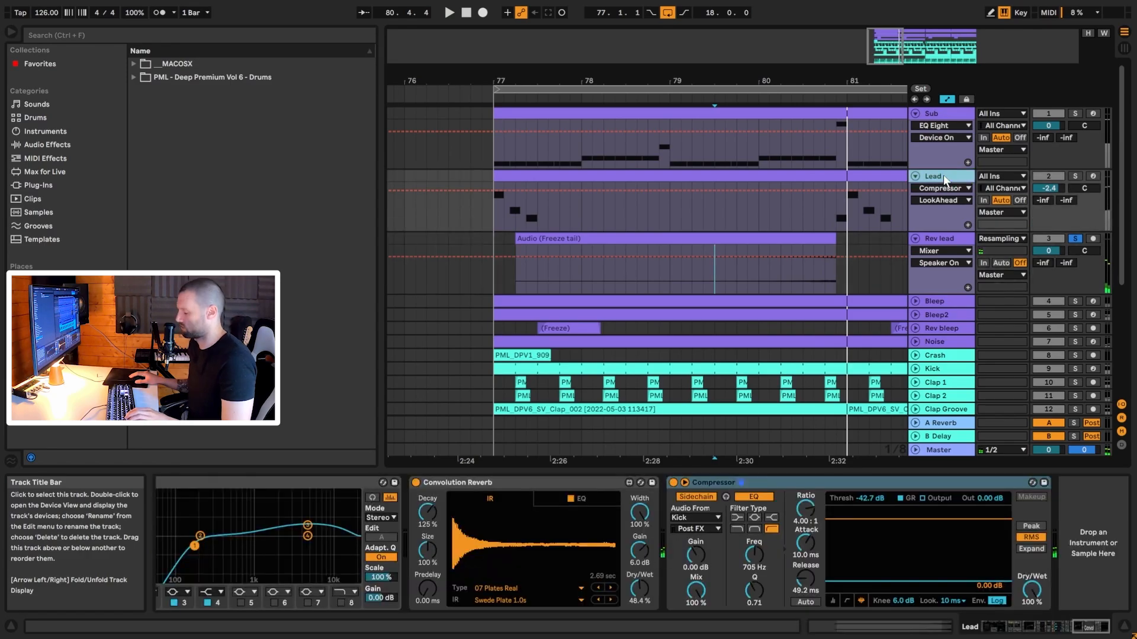
{"action": "key", "text": "ctrl+t"}
{"action": "left_click", "coordinate": [1002, 238]}
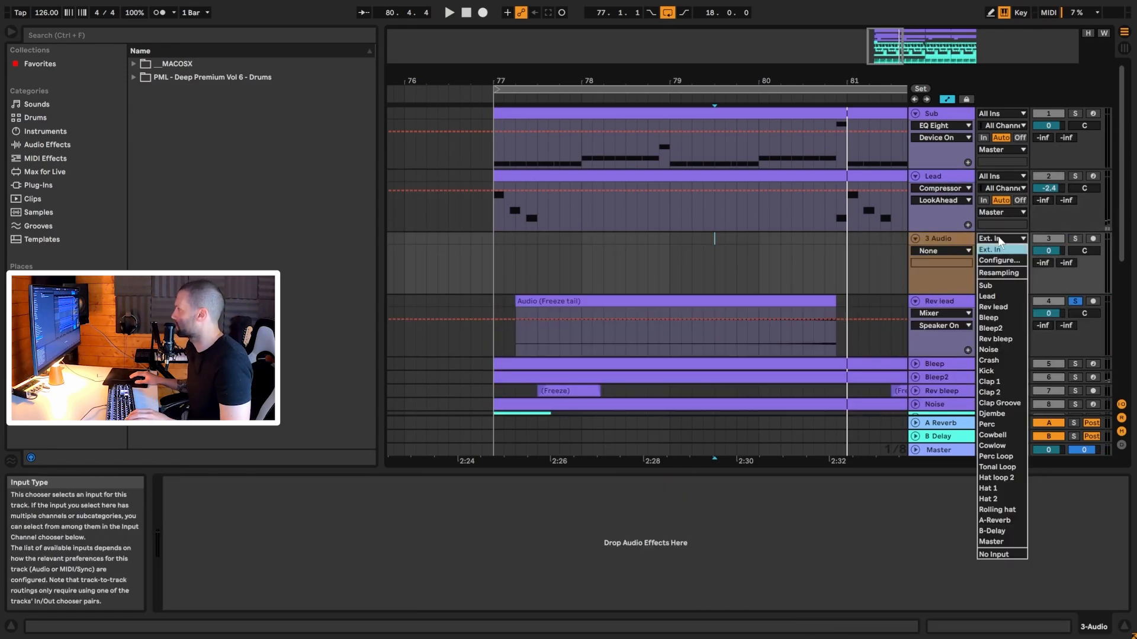
{"action": "left_click", "coordinate": [944, 236]}
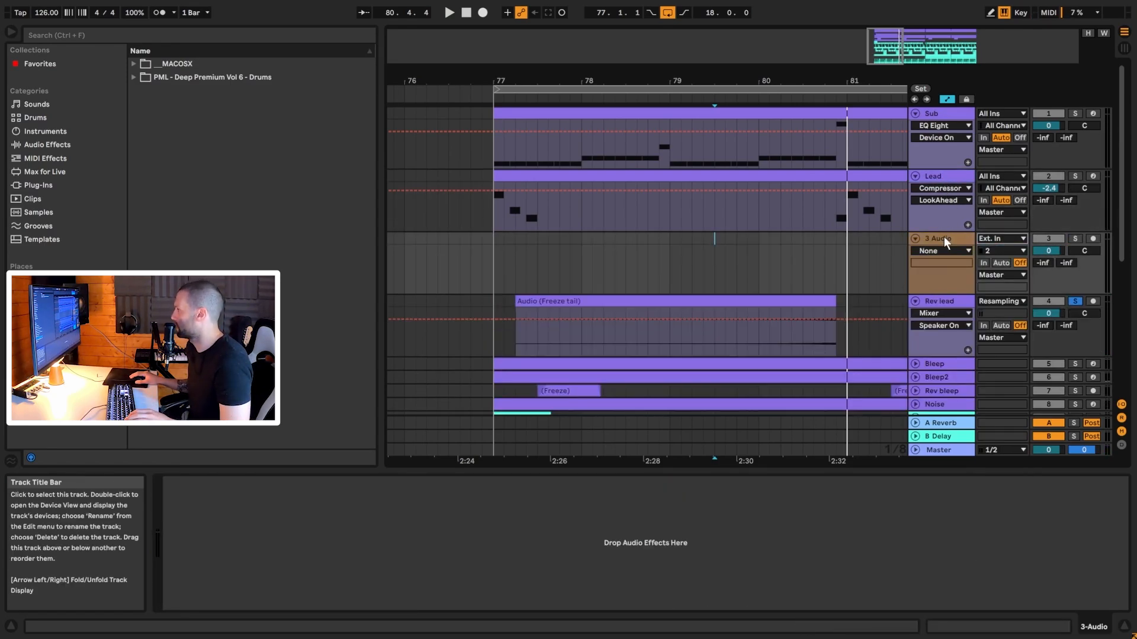
{"action": "left_click", "coordinate": [987, 240]}
{"action": "left_click", "coordinate": [990, 275]}
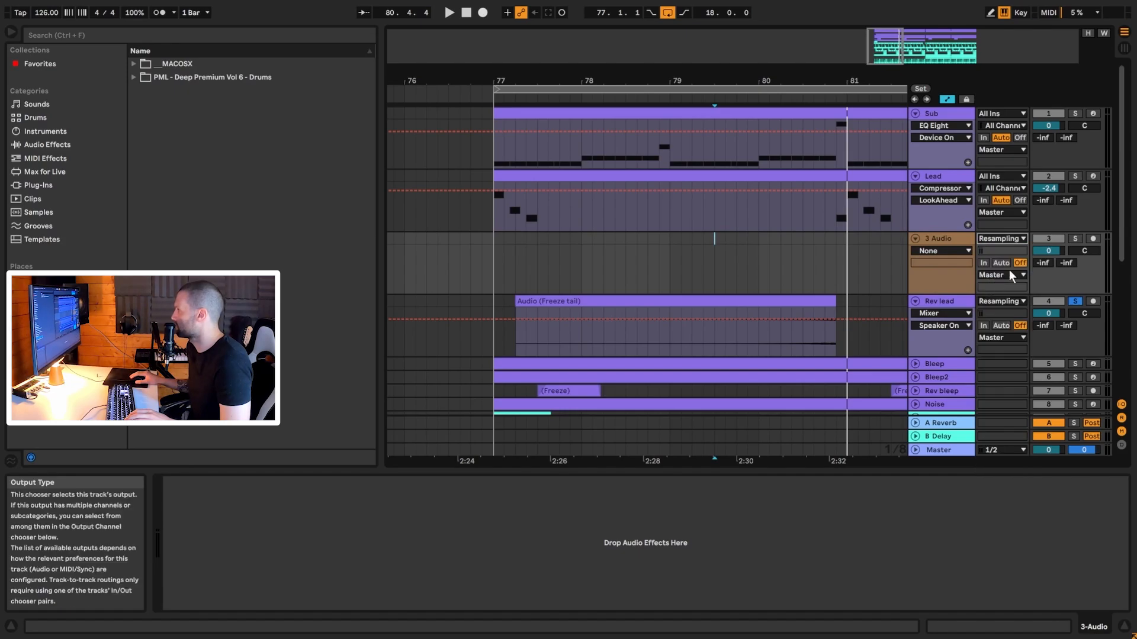
Step: Arm the new audio track, solo Lead and record the Lead notes from 80.4.3
{"action": "left_click", "coordinate": [836, 210]}
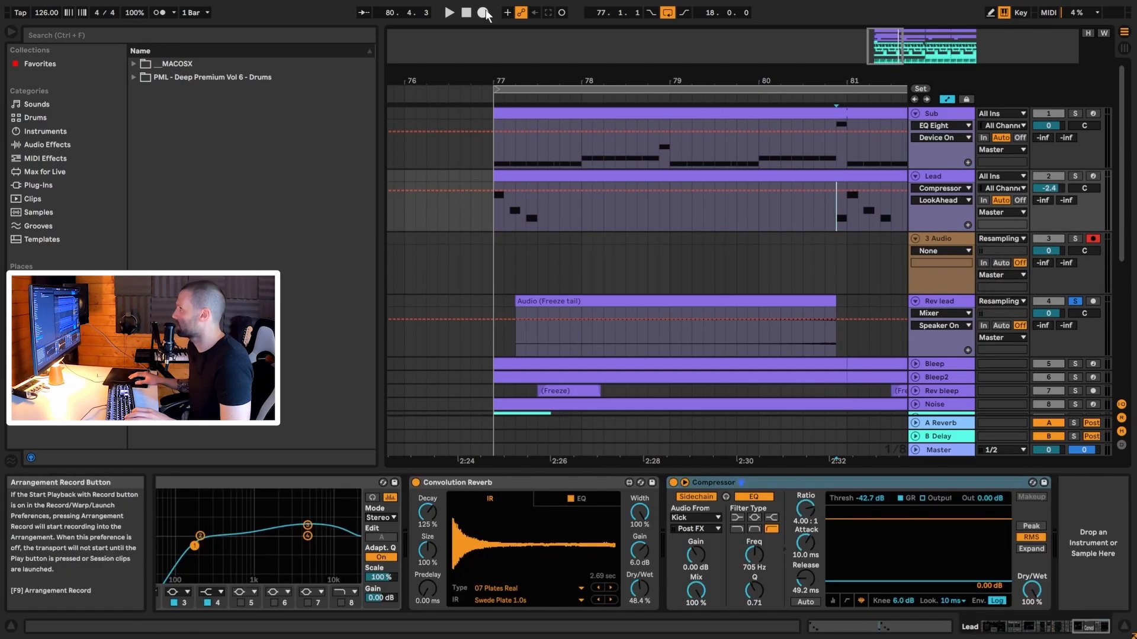
{"action": "left_click", "coordinate": [1074, 176]}
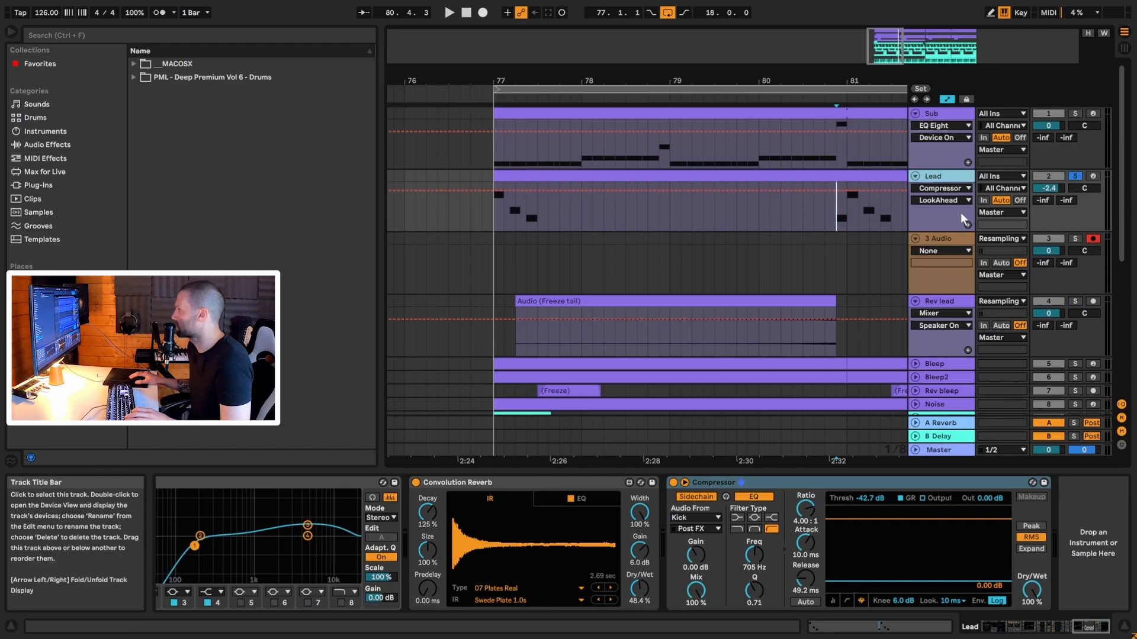
{"action": "key", "text": "F9"}
{"action": "key", "text": "space"}
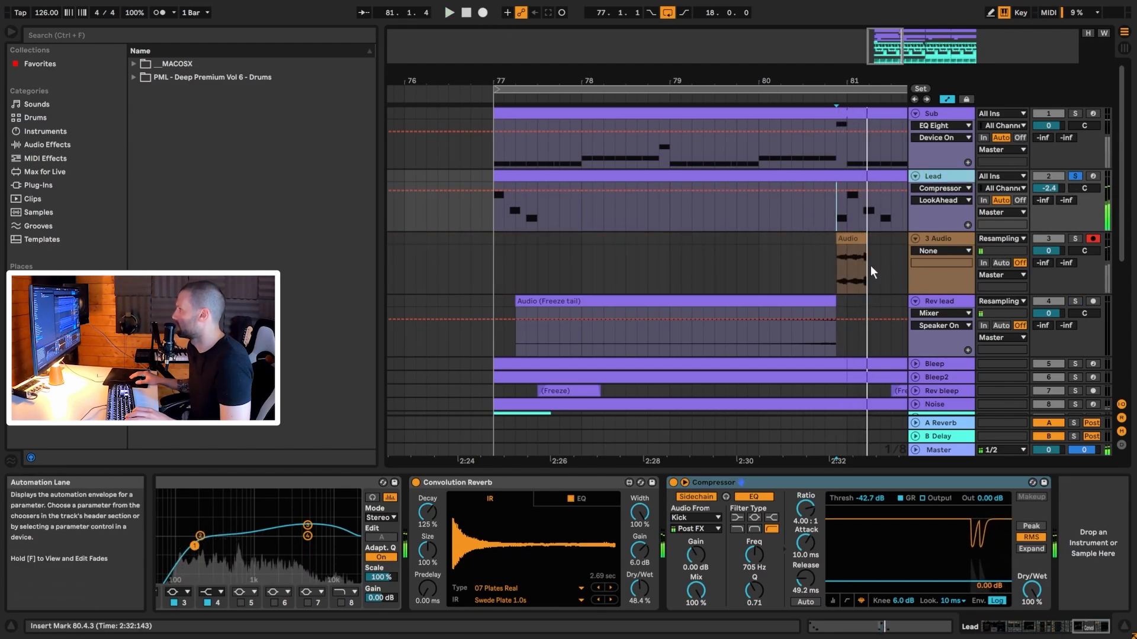
Step: Trim the recorded clip to end at 81.1.1, then solo and play the new audio track
{"action": "left_click", "coordinate": [871, 242]}
{"action": "left_click_drag", "start_coordinate": [866, 239], "coordinate": [847, 239]}
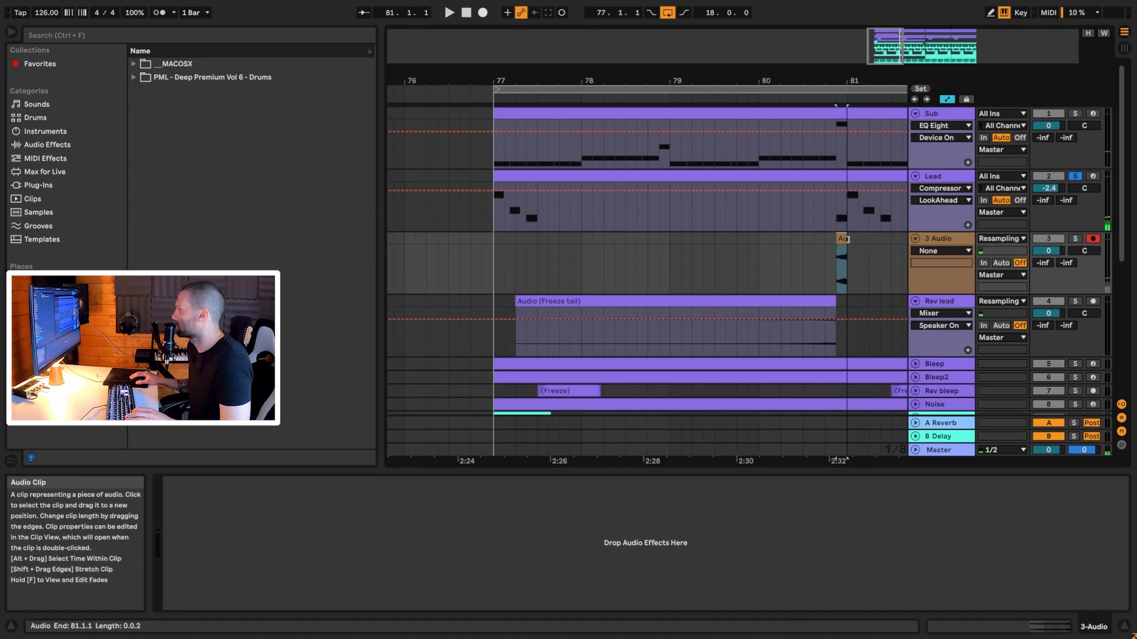
{"action": "left_click", "coordinate": [1074, 238]}
{"action": "key", "text": "space"}
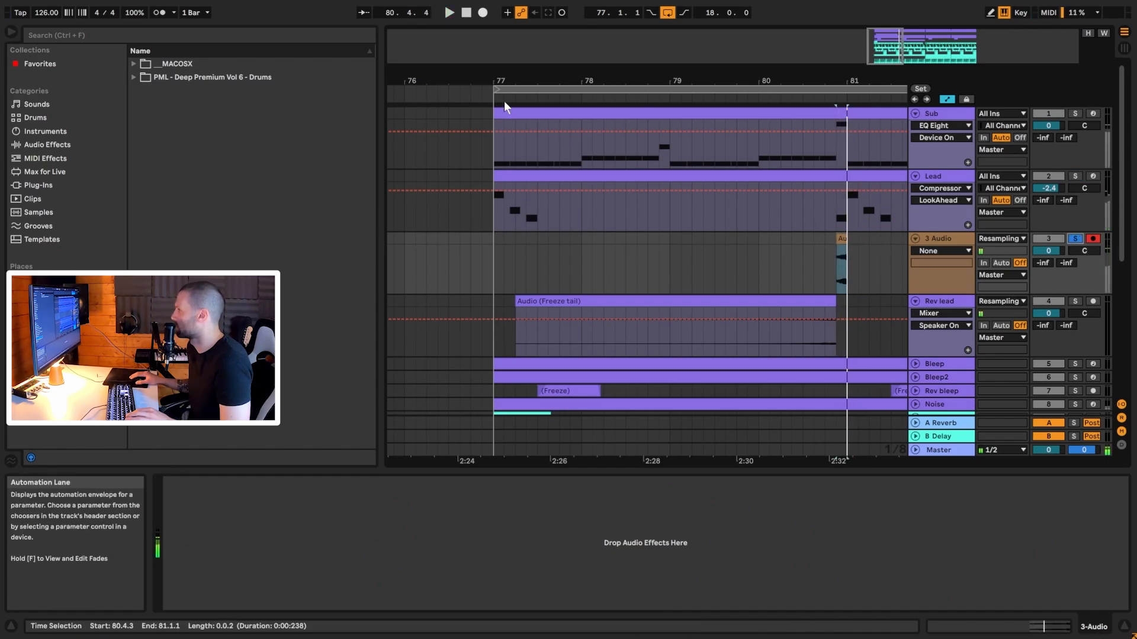
Step: Search the browser for "rev" across all results and add Reverb to the new audio track
{"action": "left_click", "coordinate": [306, 33]}
{"action": "type", "text": "rev"}
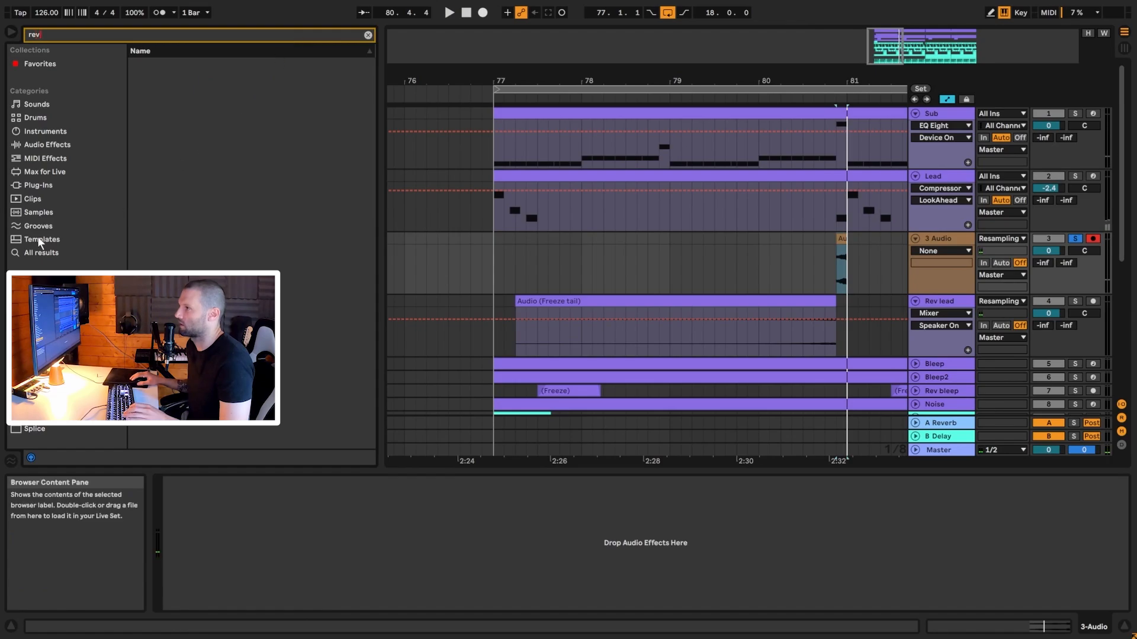
{"action": "left_click", "coordinate": [41, 253]}
{"action": "double_click", "coordinate": [174, 65]}
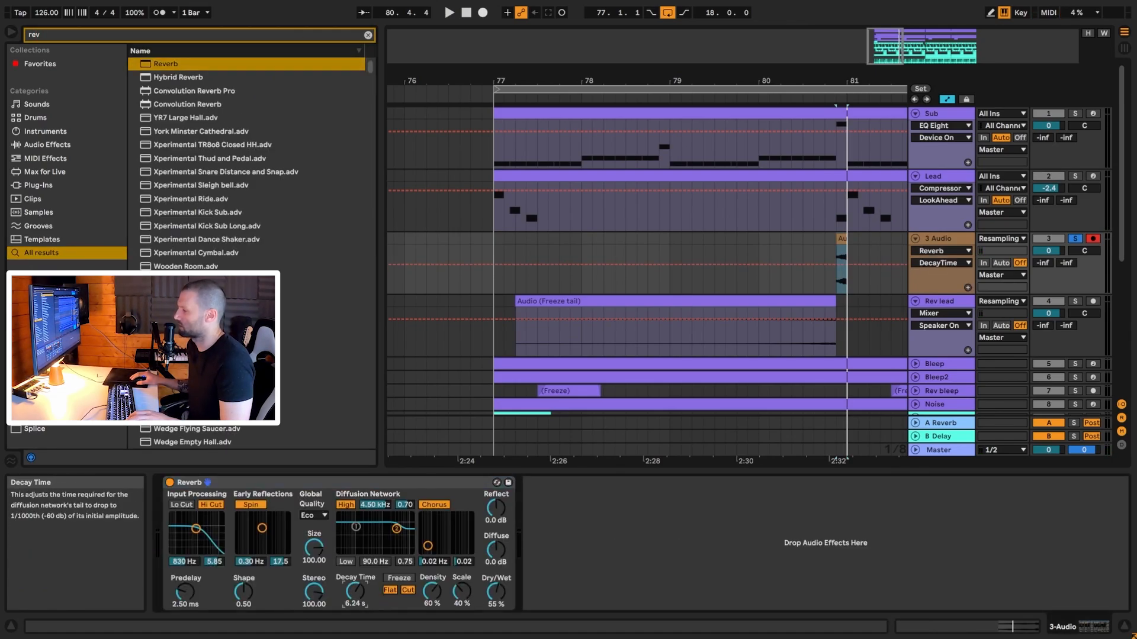
Step: Play the clip with a Reverb Decay Time of 16.9 s, then freeze and flatten the audio track
{"action": "key", "text": "space"}
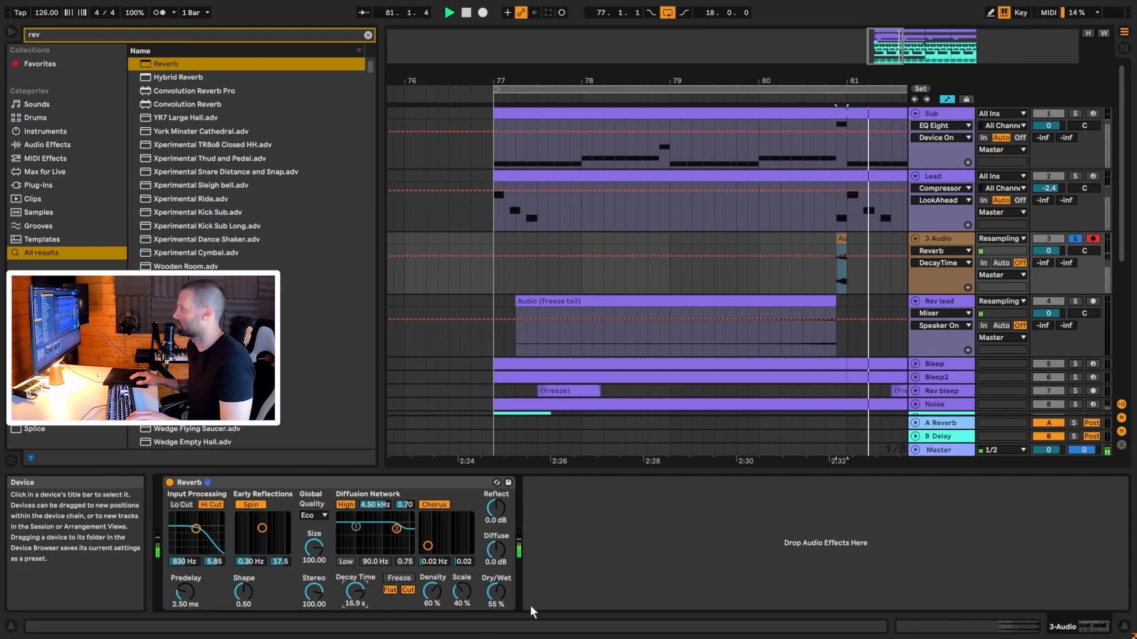
{"action": "key", "text": "minus"}
{"action": "key", "text": "minus"}
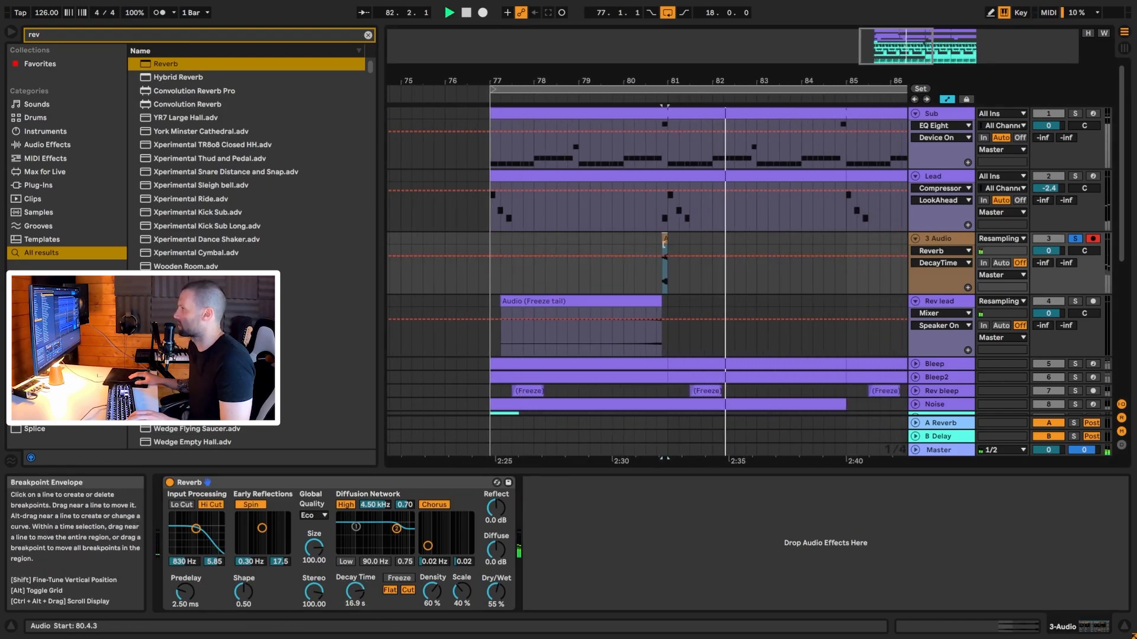
{"action": "key", "text": "space"}
{"action": "right_click", "coordinate": [936, 236]}
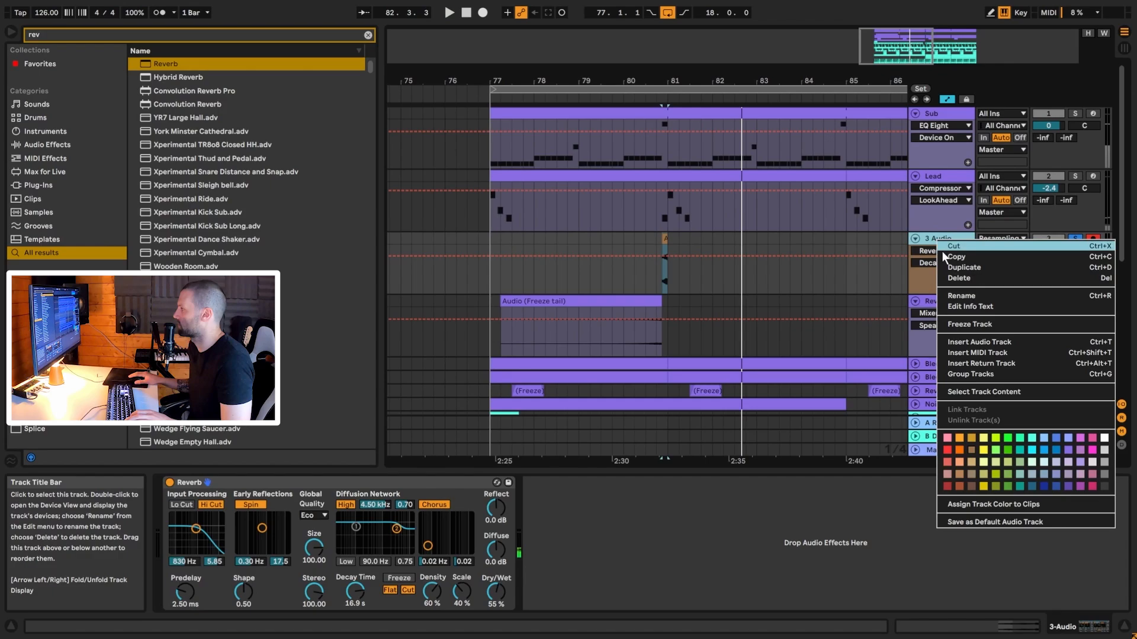
{"action": "left_click", "coordinate": [981, 325]}
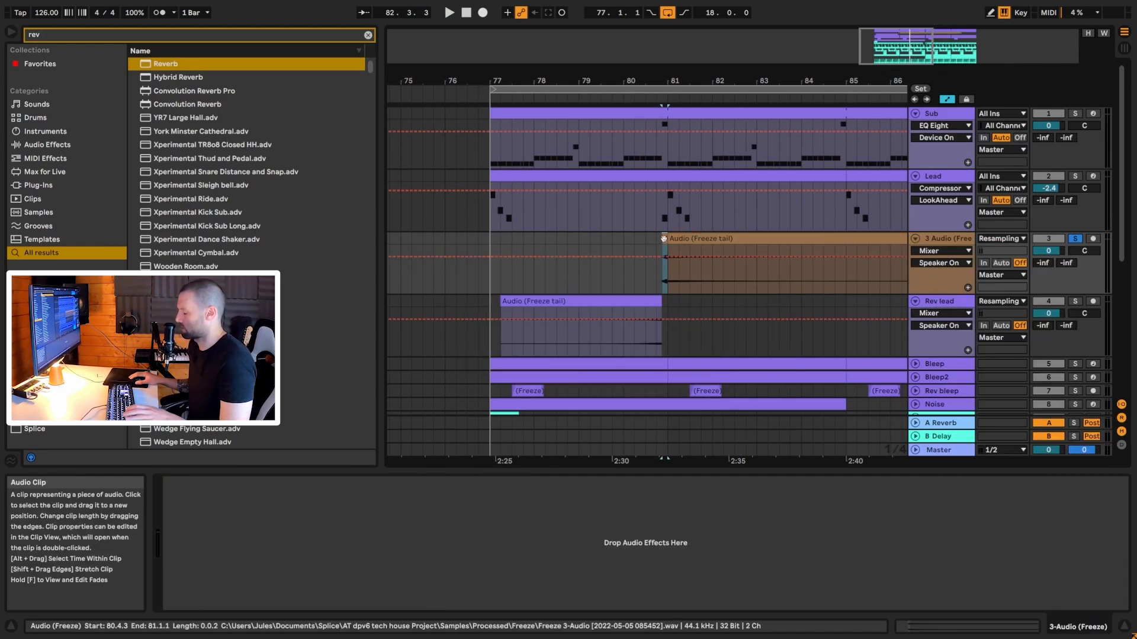
Step: Remove the short dry clip before 81.1.1 and cut the Freeze tail clip off at 85.1.1
{"action": "left_click", "coordinate": [674, 239]}
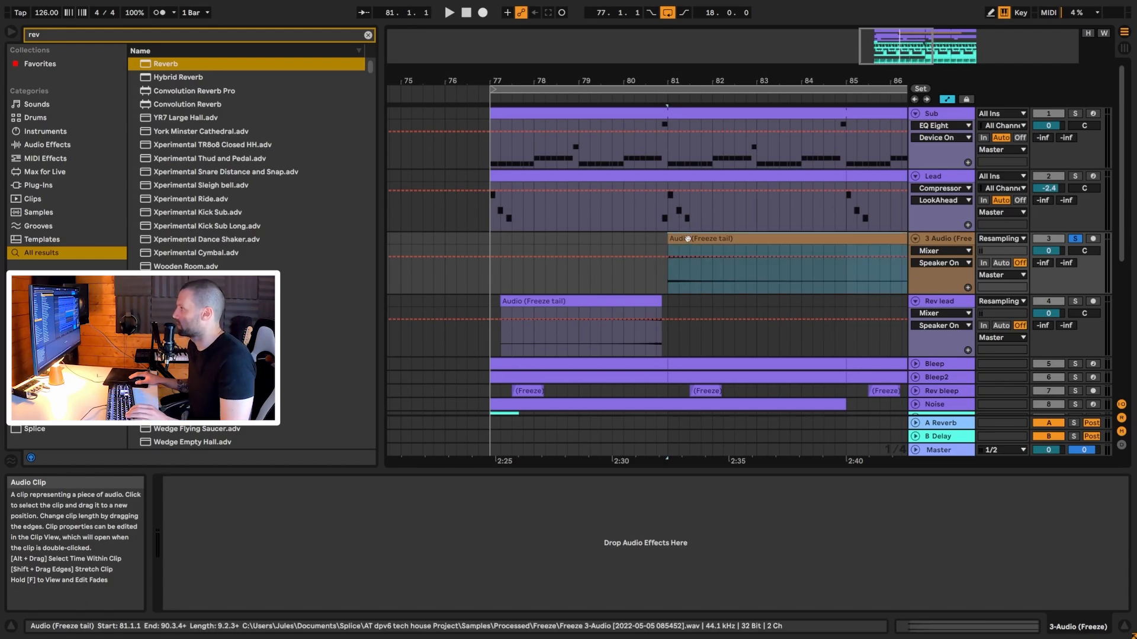
{"action": "left_click", "coordinate": [840, 278]}
{"action": "key", "text": "ctrl+e"}
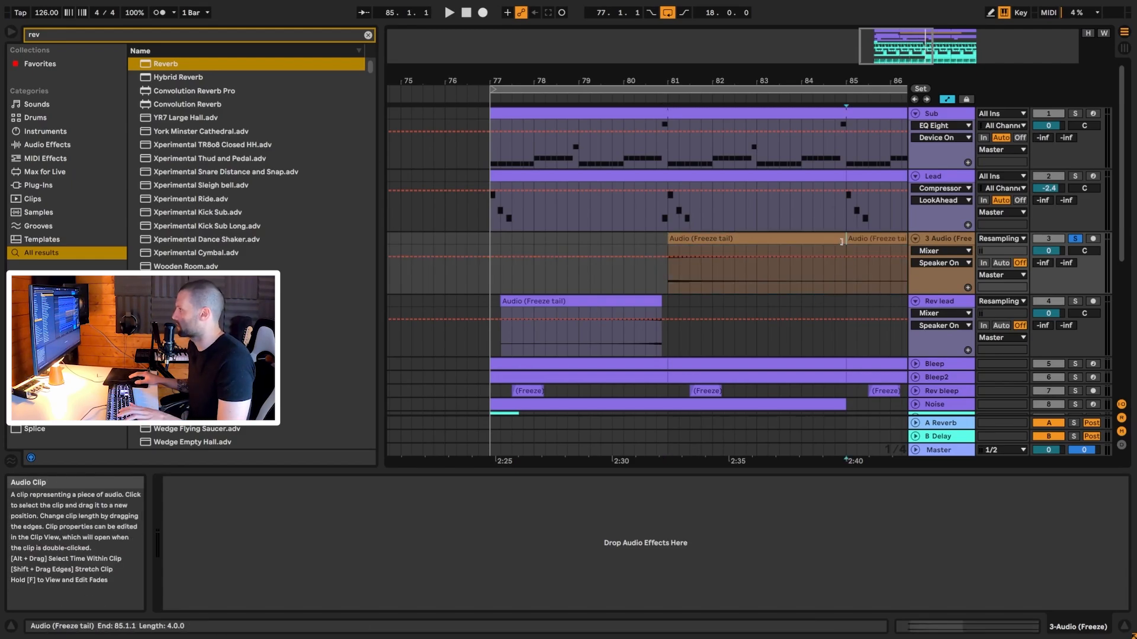
{"action": "left_click", "coordinate": [855, 239]}
{"action": "key", "text": "Delete"}
Step: Reverse the trimmed Freeze tail clip and move it to bars 77 to 81
{"action": "left_click", "coordinate": [750, 239]}
{"action": "key", "text": "r"}
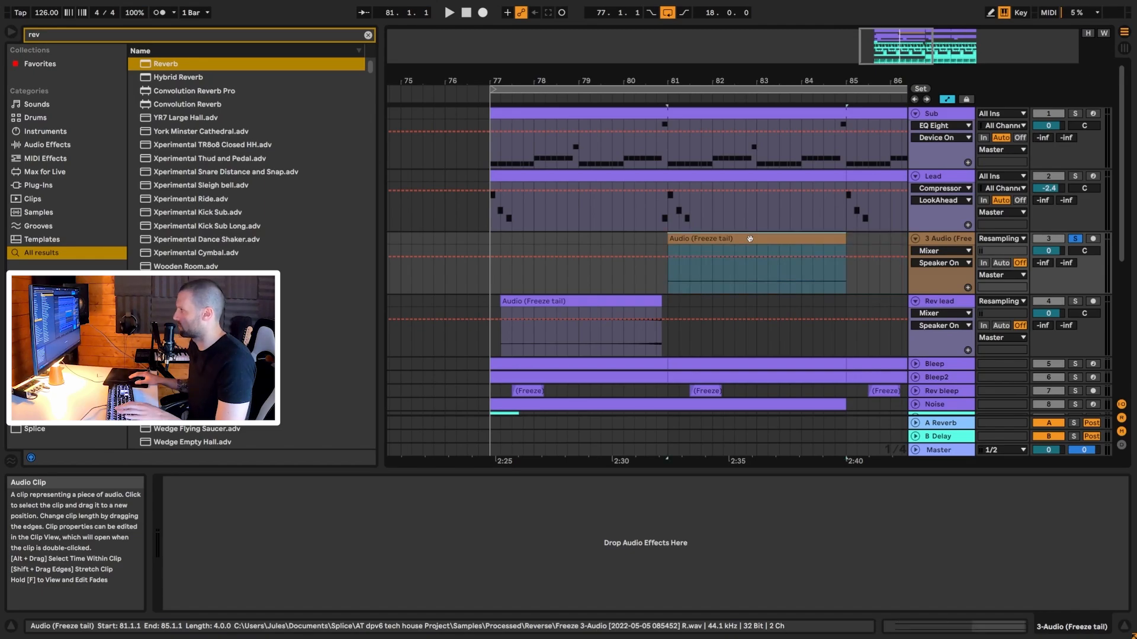
{"action": "left_click_drag", "start_coordinate": [789, 242], "coordinate": [611, 241]}
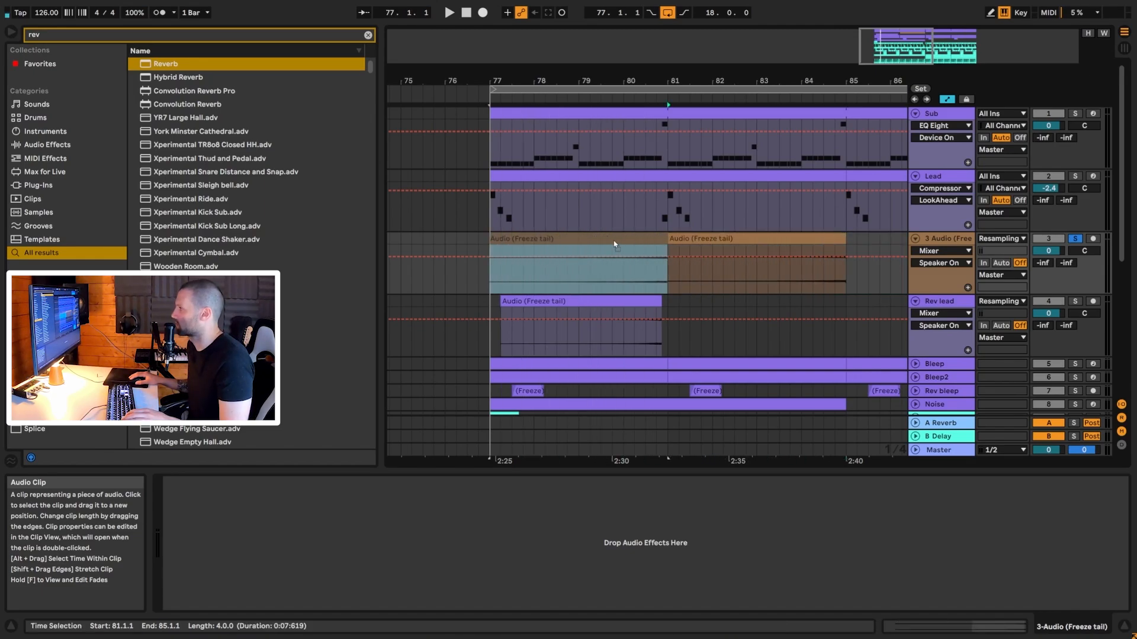
Step: Play the reversed tail from 79.3.1, then solo Rev lead and play its clip for comparison
{"action": "left_click", "coordinate": [534, 266]}
{"action": "left_click", "coordinate": [601, 268]}
{"action": "key", "text": "space"}
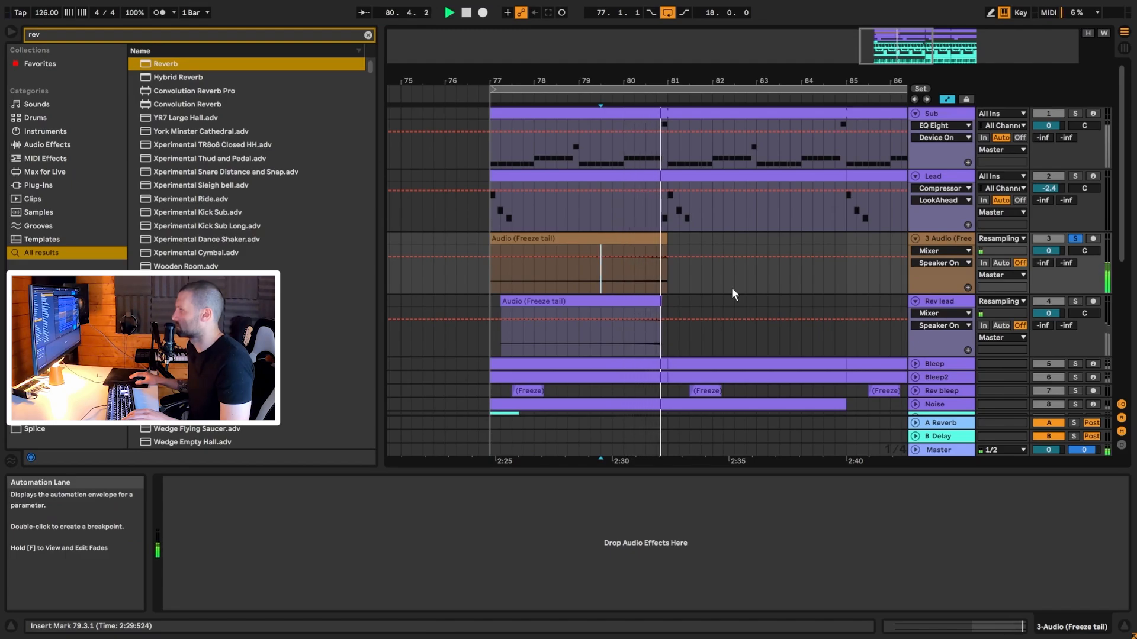
{"action": "left_click", "coordinate": [1075, 301]}
{"action": "key", "text": "space"}
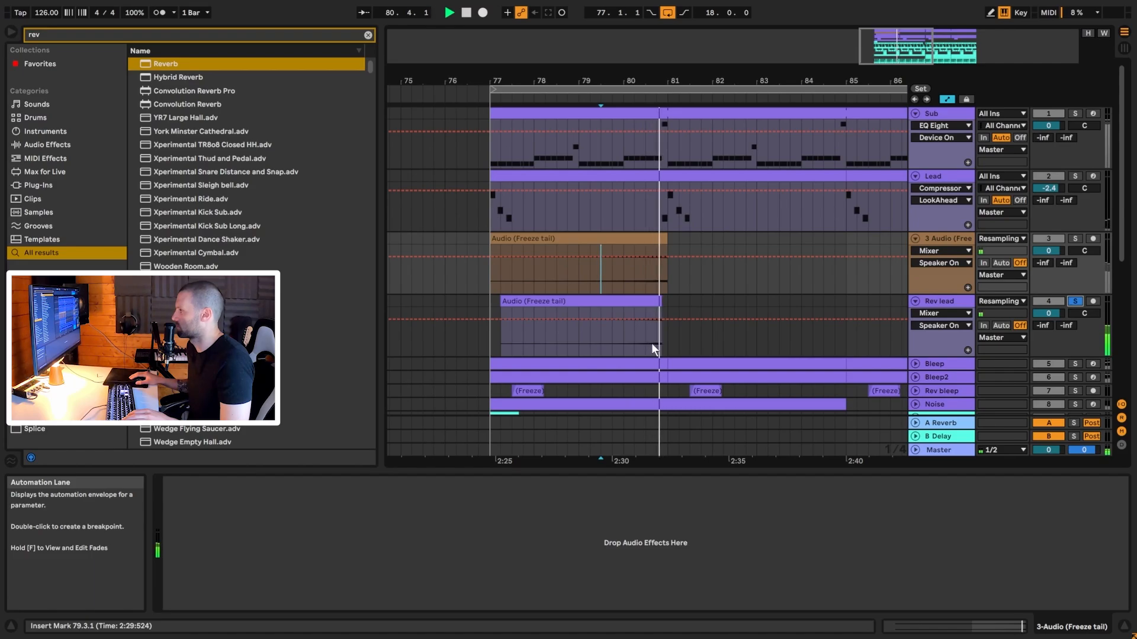
{"action": "key", "text": "space"}
Step: Delete the demonstration audio track between Lead and Rev lead
{"action": "left_click", "coordinate": [609, 240]}
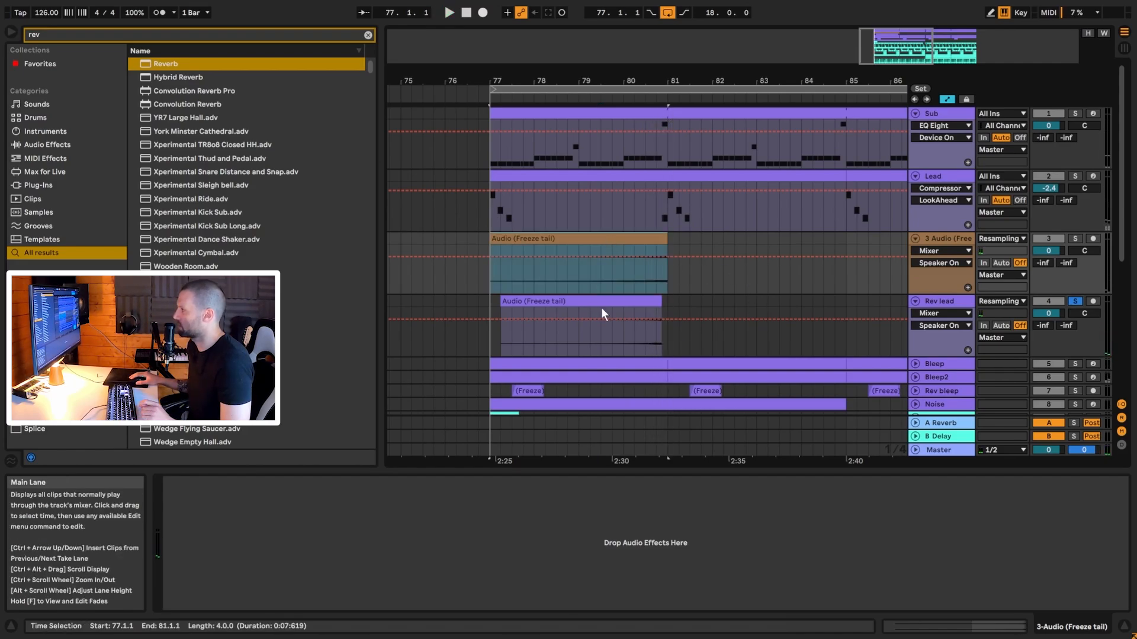
{"action": "left_click", "coordinate": [962, 241]}
{"action": "key", "text": "Delete"}
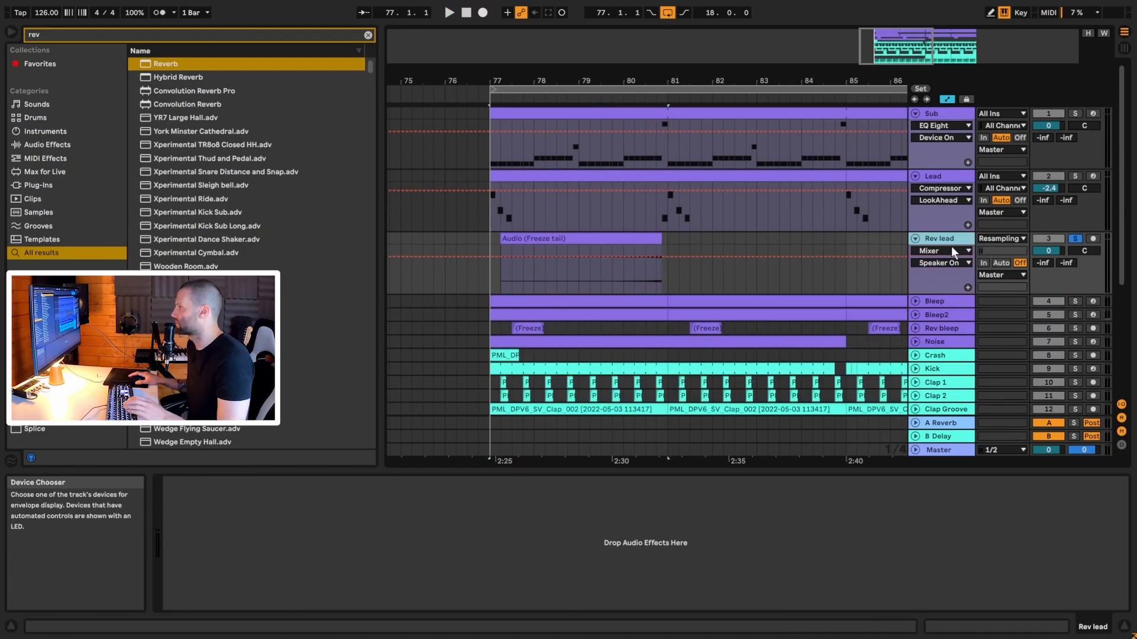
Step: Unfold the Rev bleep track and play its first reversed Freeze clip soloed
{"action": "scroll", "coordinate": [951, 247], "scroll_direction": "down", "scroll_amount": 1}
{"action": "left_click", "coordinate": [915, 286]}
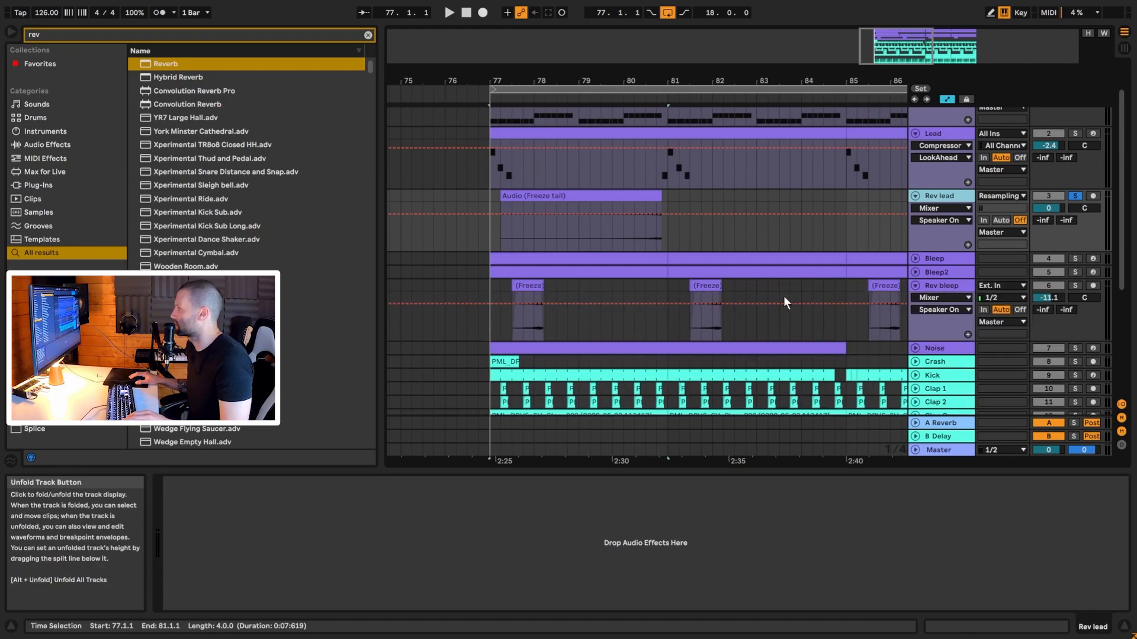
{"action": "left_click", "coordinate": [536, 299]}
{"action": "left_click", "coordinate": [915, 259]}
{"action": "left_click", "coordinate": [916, 259]}
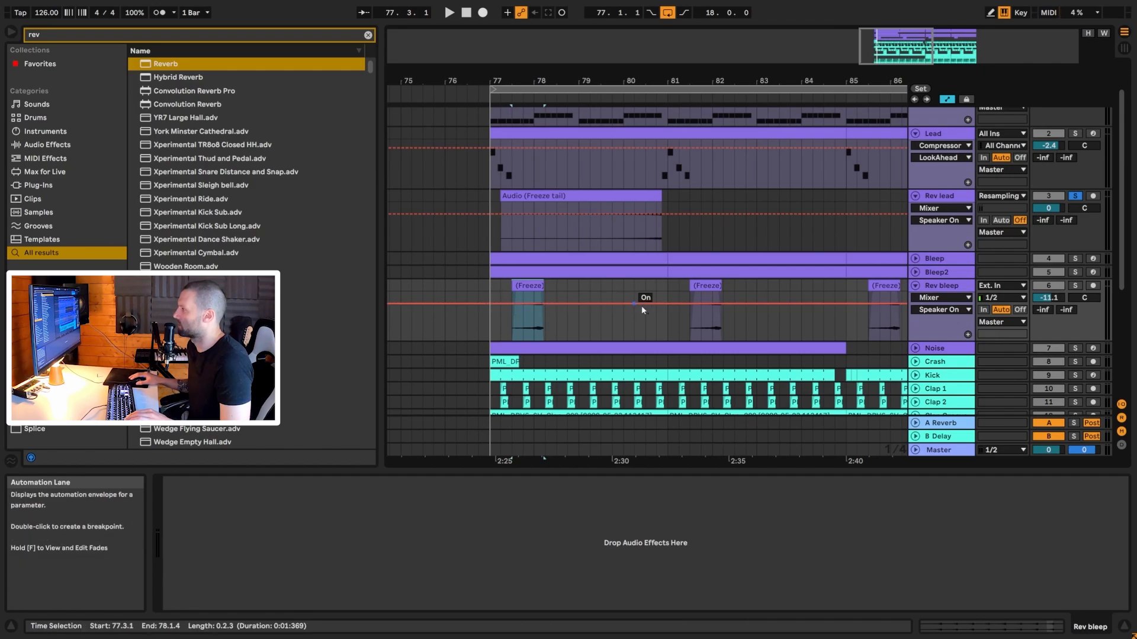
{"action": "left_click", "coordinate": [522, 323]}
{"action": "left_click", "coordinate": [1070, 283]}
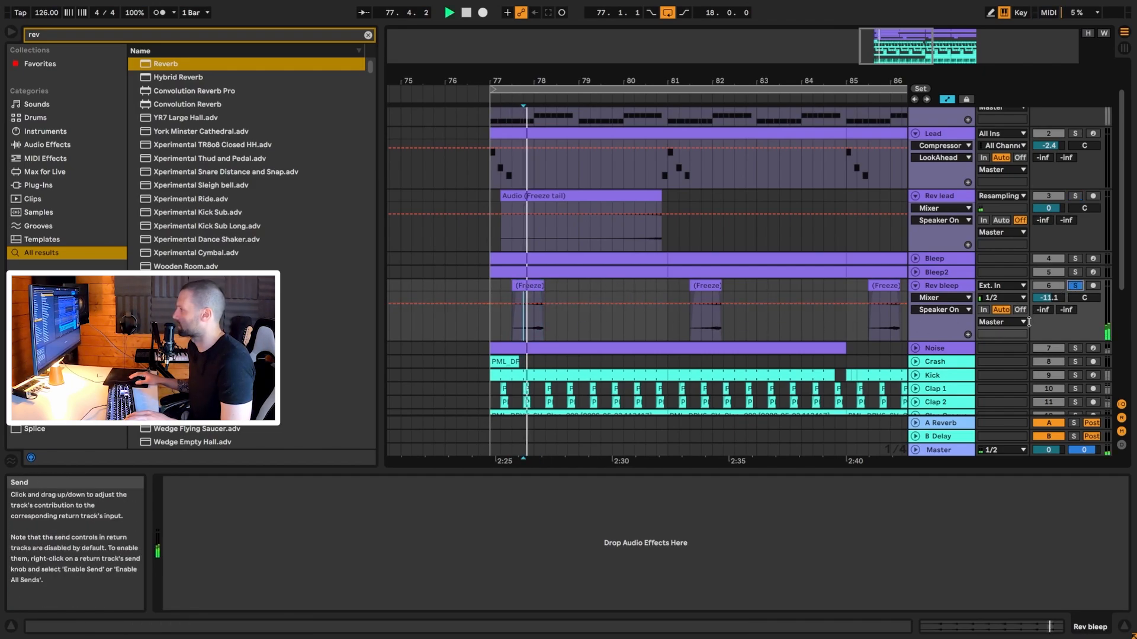
{"action": "left_click", "coordinate": [916, 259]}
{"action": "left_click", "coordinate": [916, 261]}
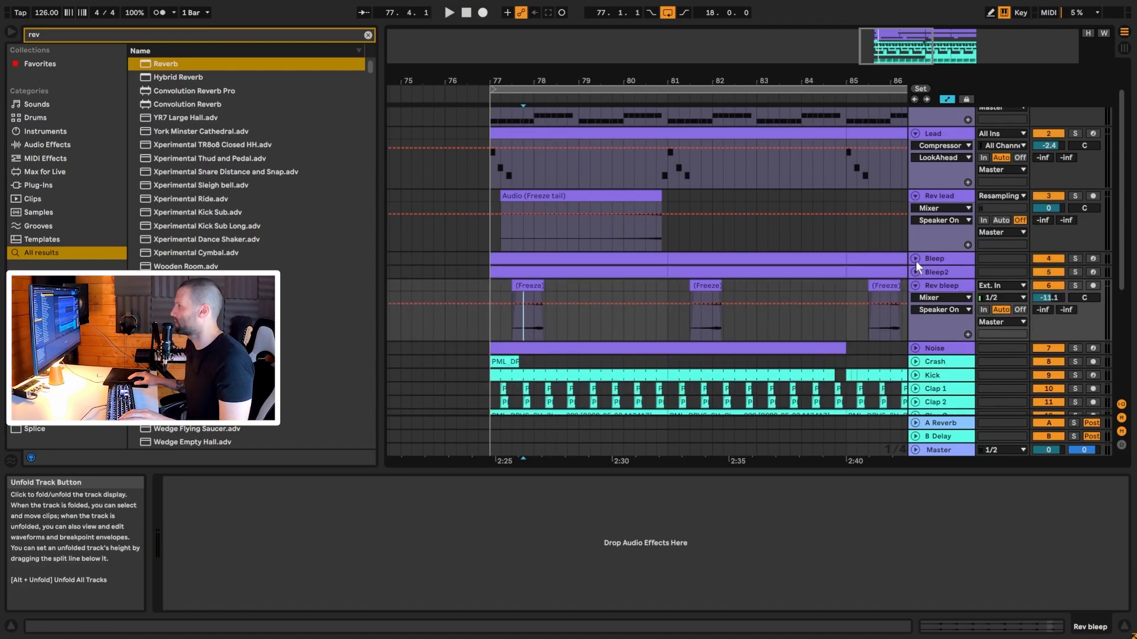
Step: Solo Bleep and Bleep2, unfold Bleep2 to see its notes and delay automation, and play from 78.1.1
{"action": "left_click", "coordinate": [939, 272]}
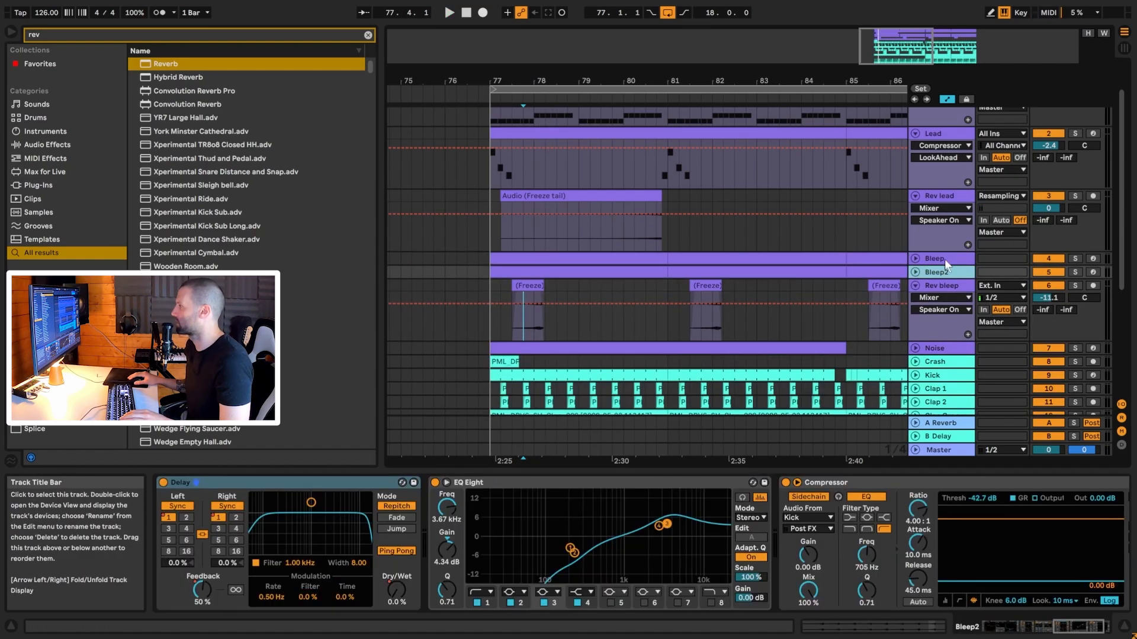
{"action": "left_click", "coordinate": [943, 258]}
{"action": "left_click", "coordinate": [1078, 258]}
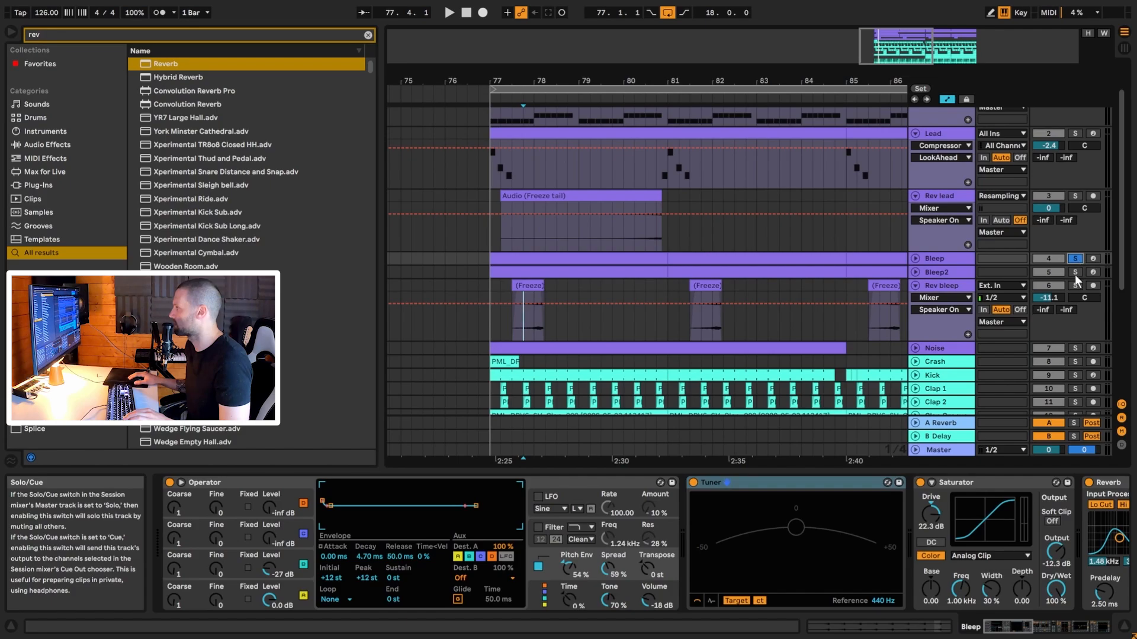
{"action": "left_click", "coordinate": [915, 271]}
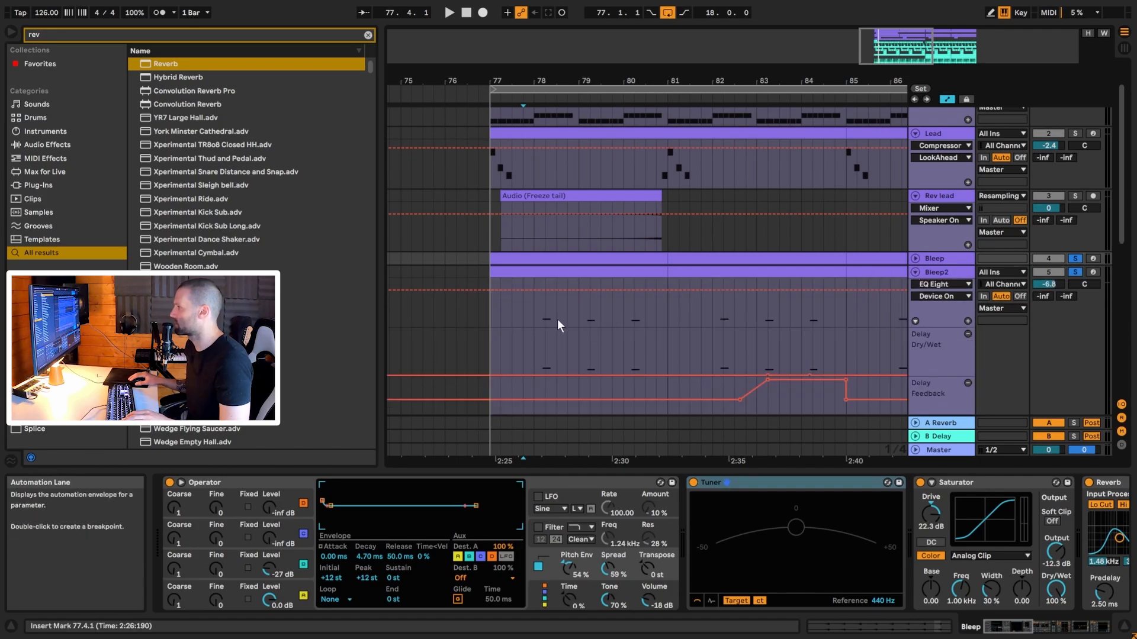
{"action": "left_click", "coordinate": [539, 306]}
{"action": "key", "text": "space"}
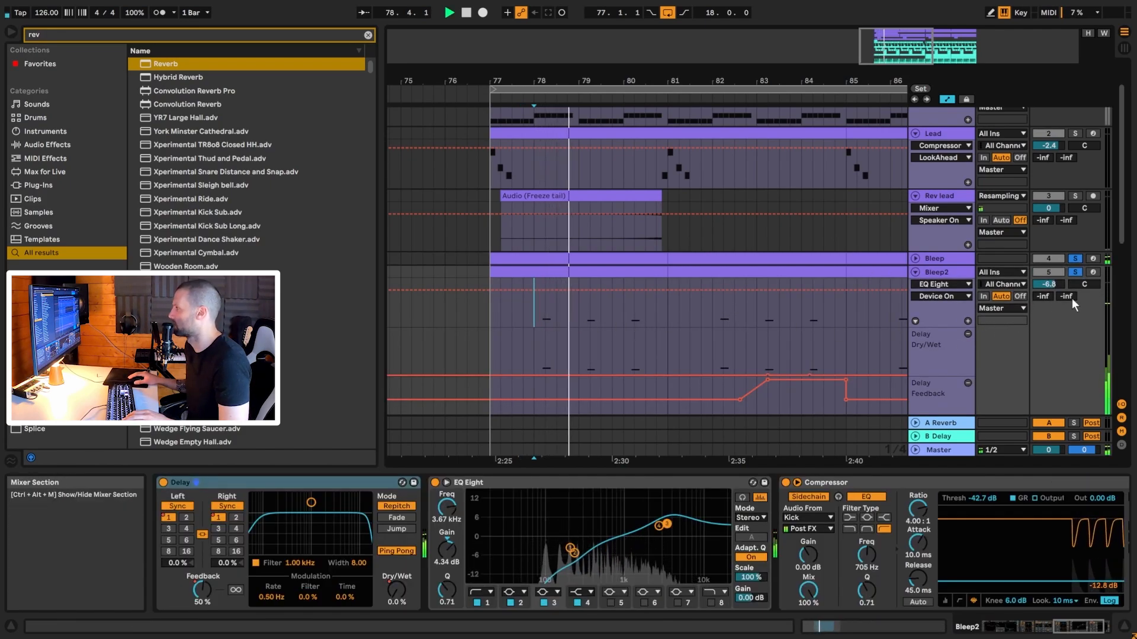
{"action": "left_click", "coordinate": [1076, 259]}
{"action": "key", "text": "space"}
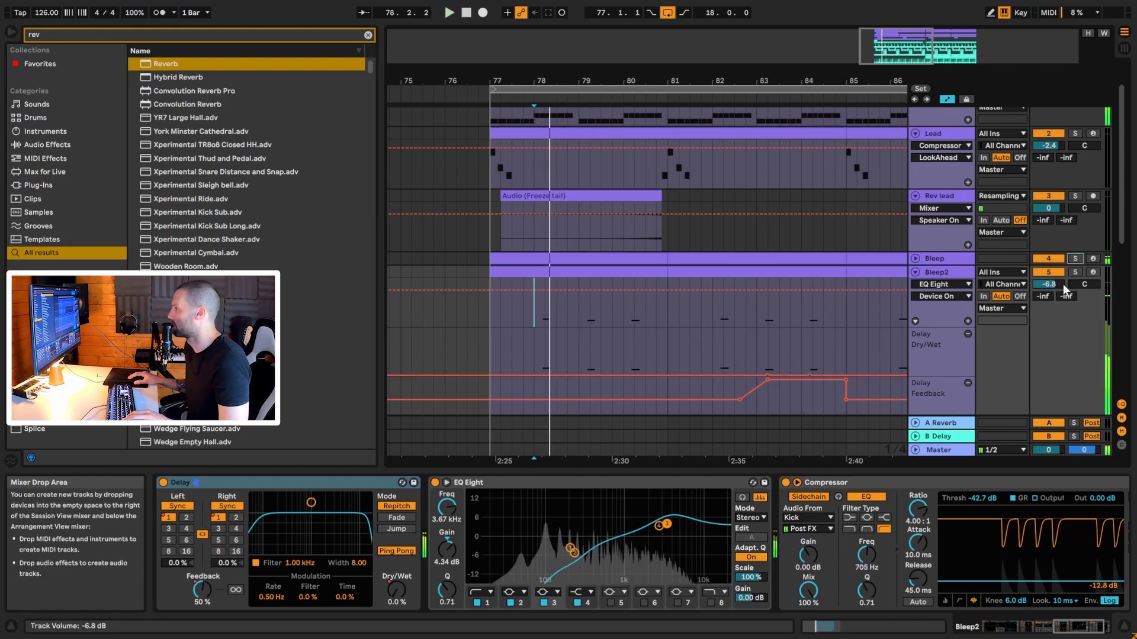
{"action": "key", "text": "space"}
Step: Unfold the Bleep track, play it soloed from 78.1.1 and look through its full device chain
{"action": "left_click", "coordinate": [915, 215]}
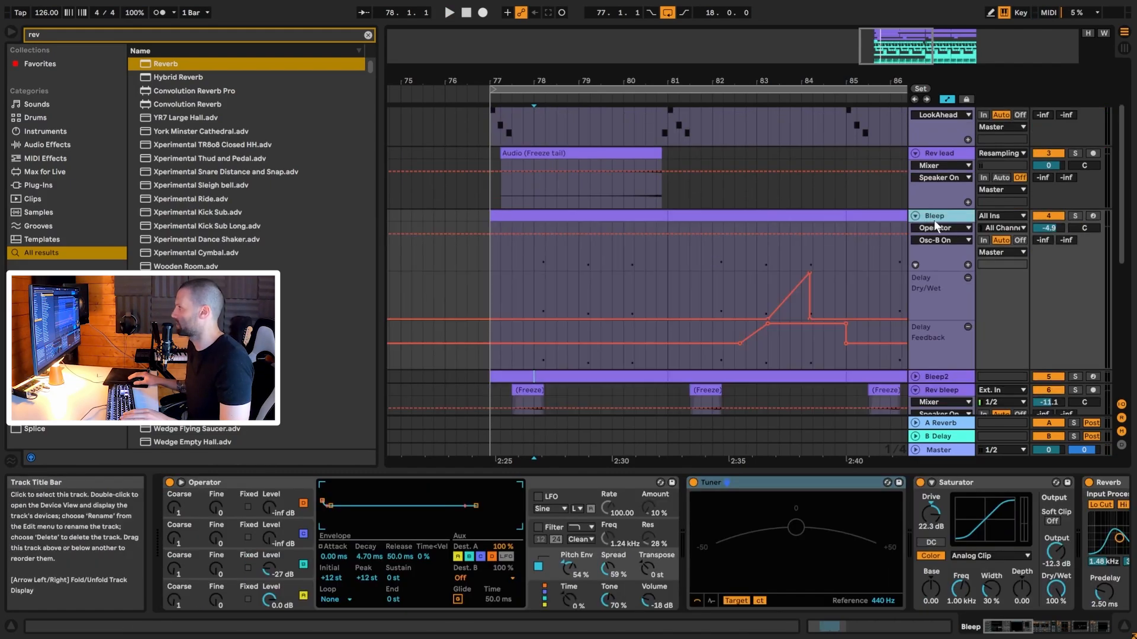
{"action": "left_click", "coordinate": [1075, 216]}
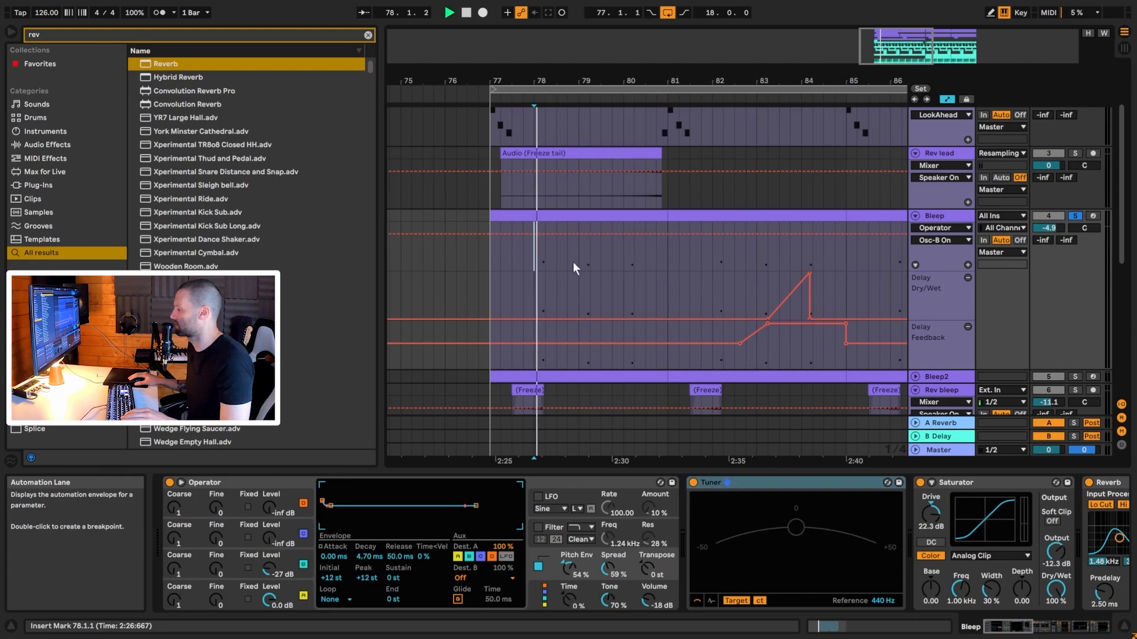
{"action": "key", "text": "space"}
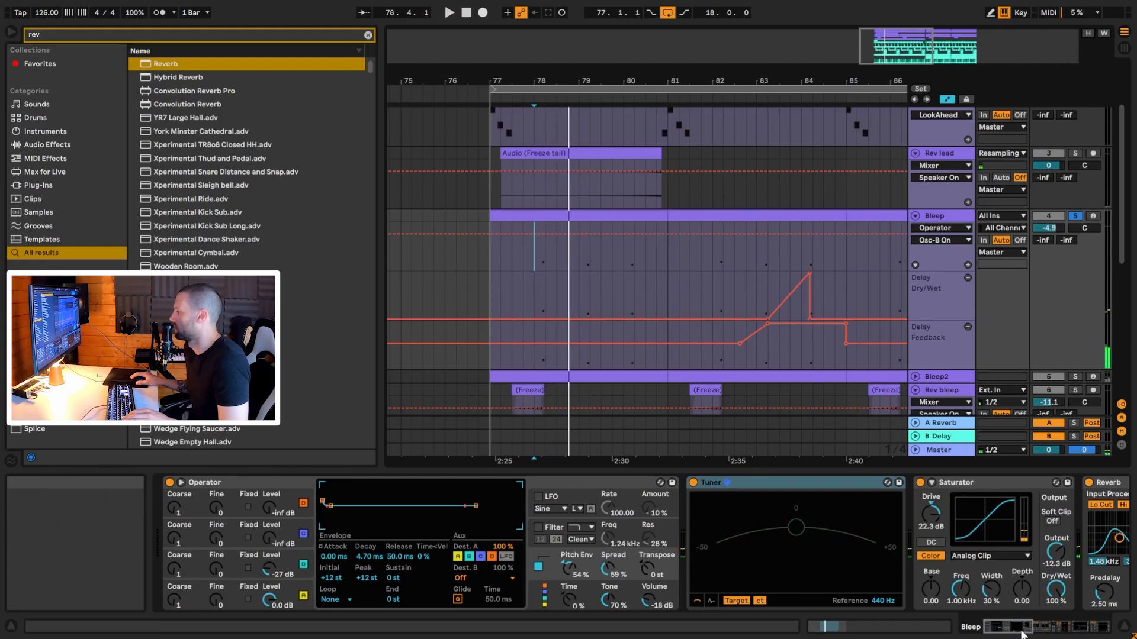
{"action": "left_click_drag", "start_coordinate": [1022, 631], "coordinate": [944, 615]}
{"action": "left_click_drag", "start_coordinate": [1019, 625], "coordinate": [1094, 625]}
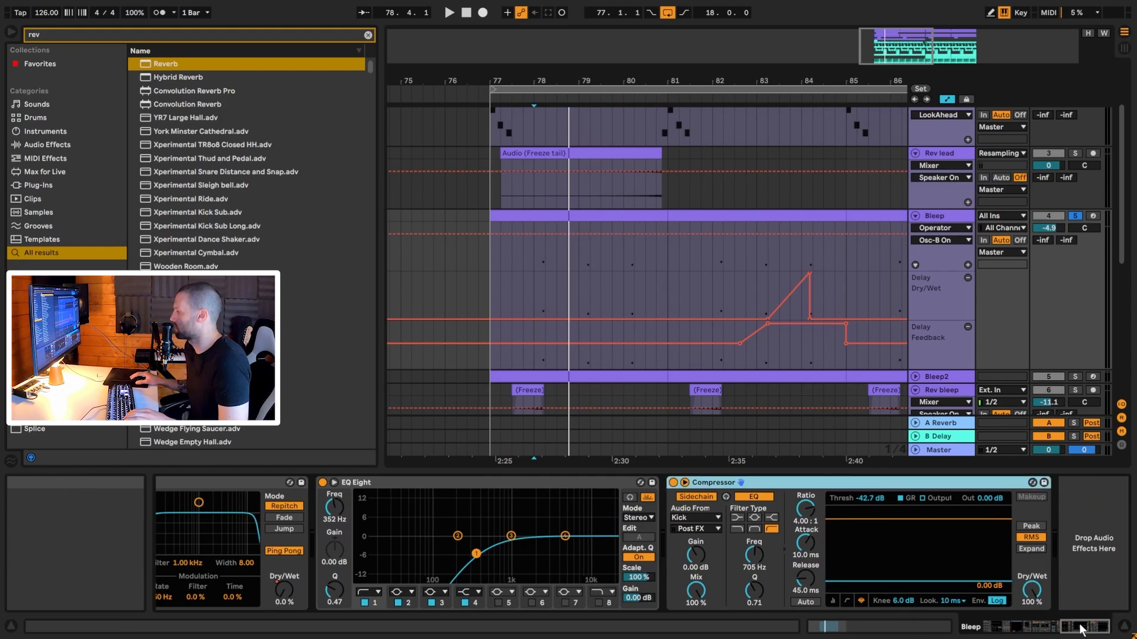
Step: Deactivate all devices after Operator on the Bleep track and play the dry sound
{"action": "left_click", "coordinate": [994, 628]}
{"action": "left_click", "coordinate": [863, 483], "text": "shift"}
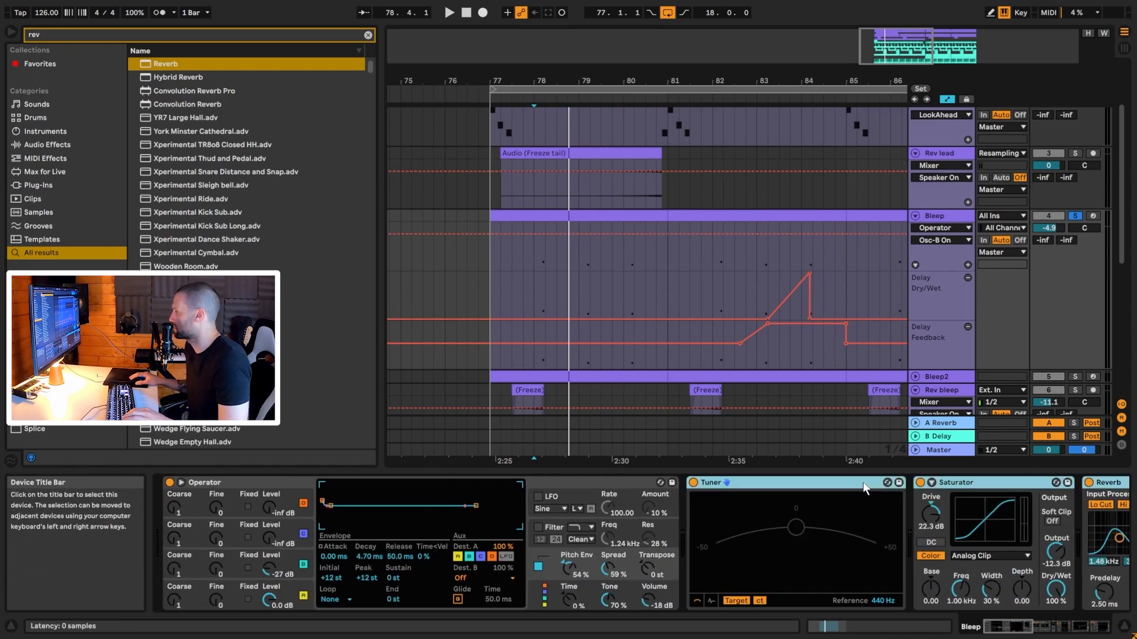
{"action": "key", "text": "0"}
{"action": "key", "text": "space"}
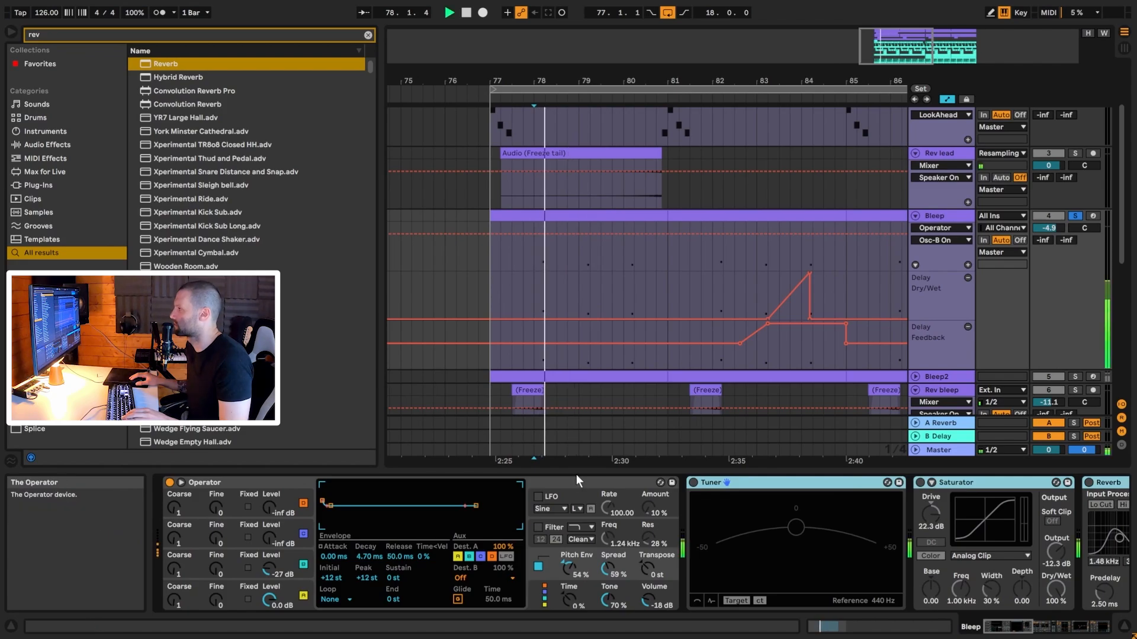
{"action": "key", "text": "space"}
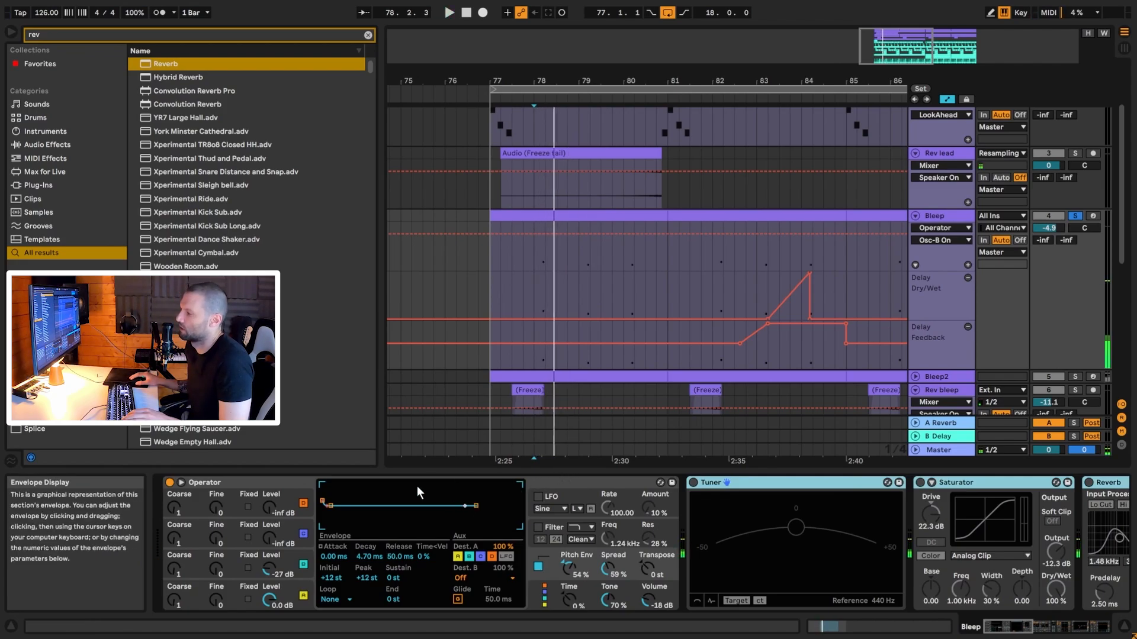
Step: Examine Operator's oscillator A, including its Saw D wave and envelope, and the global oscillator routing
{"action": "left_click", "coordinate": [302, 593]}
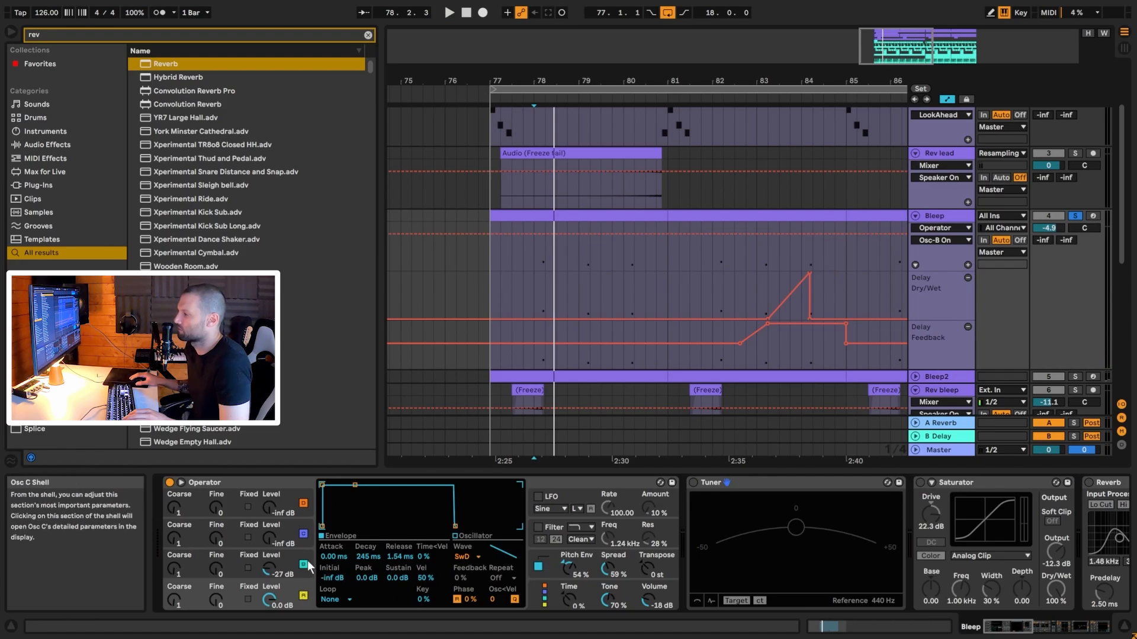
{"action": "left_click", "coordinate": [463, 557]}
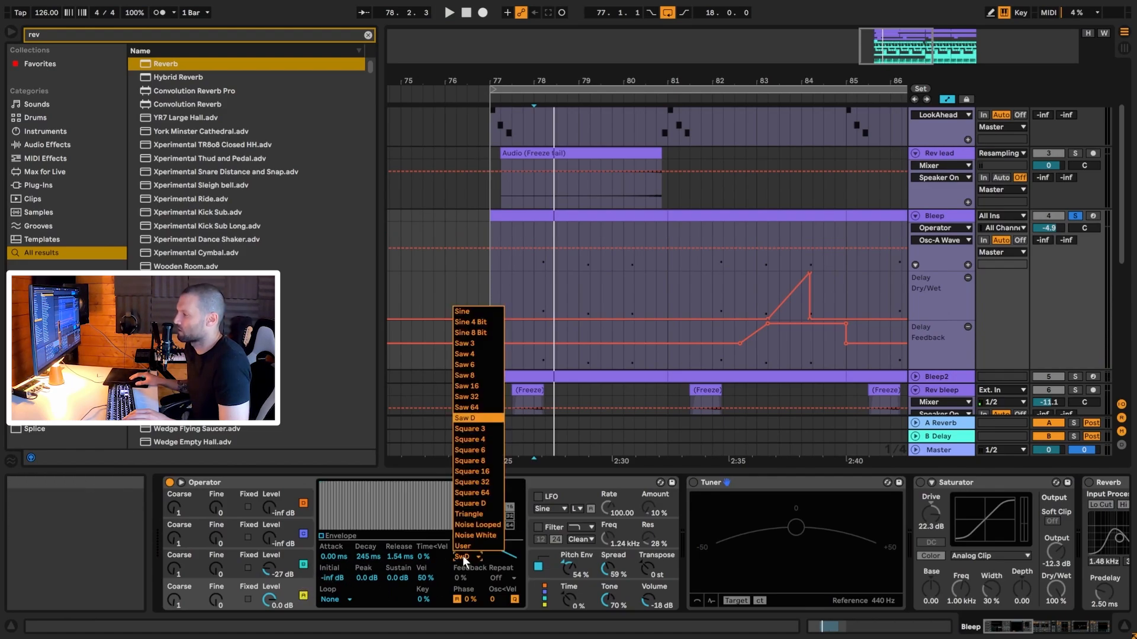
{"action": "left_click", "coordinate": [464, 418]}
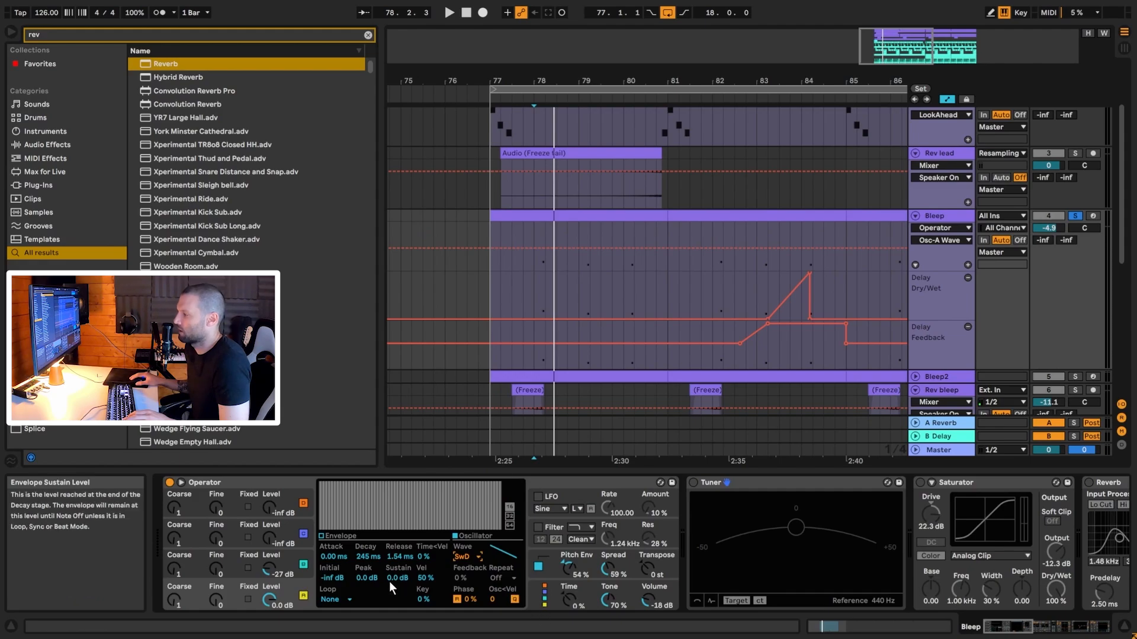
{"action": "left_click", "coordinate": [326, 536]}
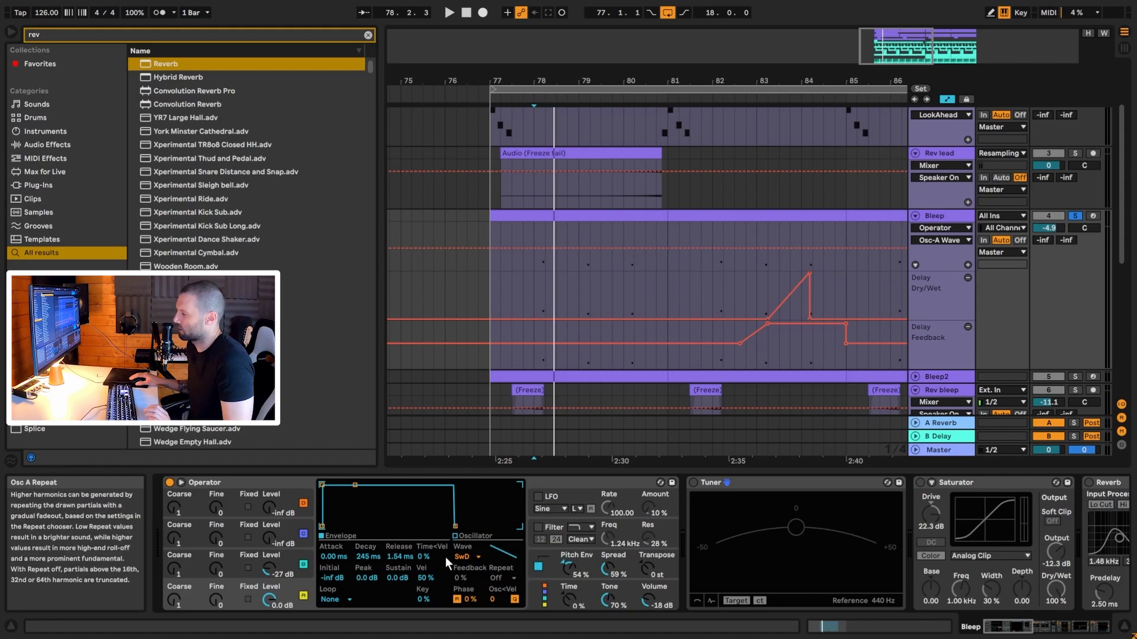
{"action": "left_click", "coordinate": [535, 597]}
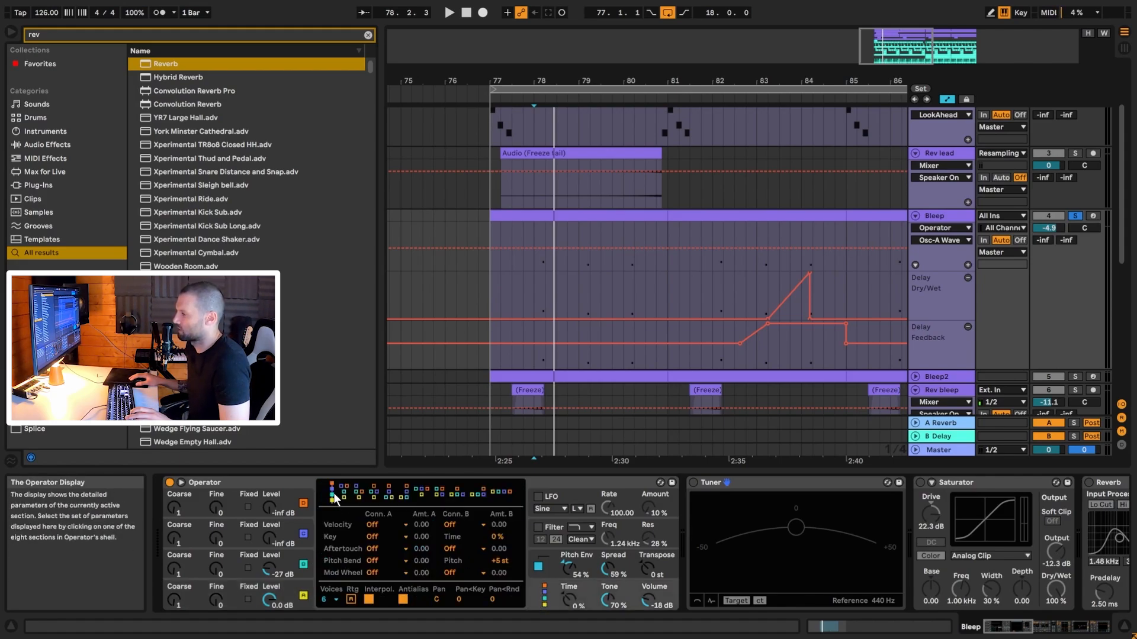
Step: Show Operator's oscillator B settings and compare the sound with the oscillator off and on
{"action": "left_click", "coordinate": [289, 556]}
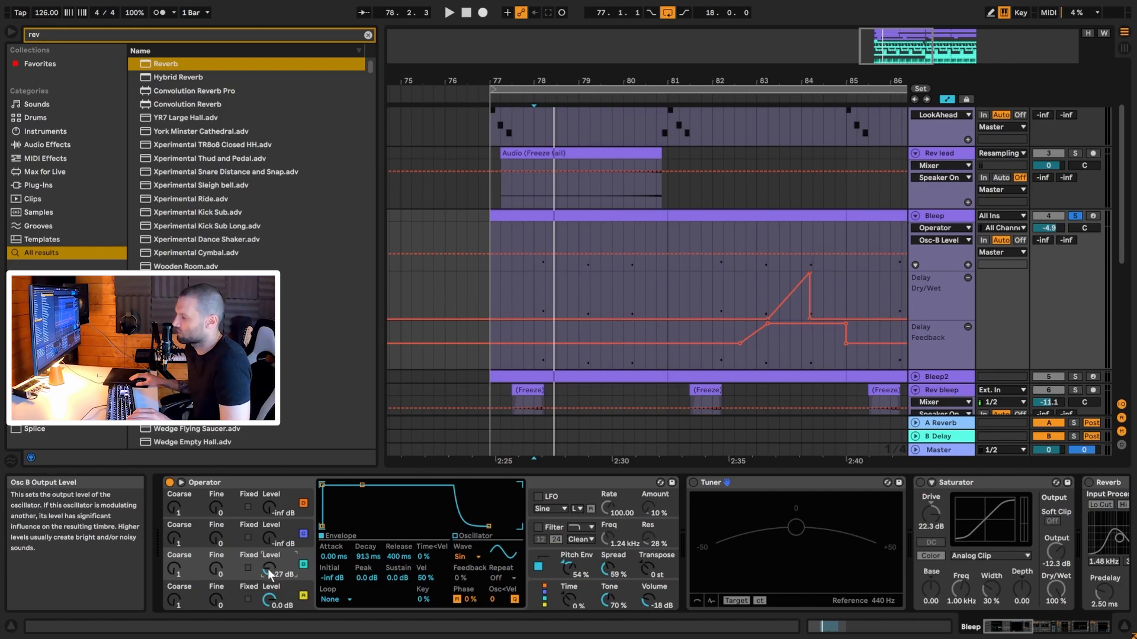
{"action": "left_click", "coordinate": [301, 566]}
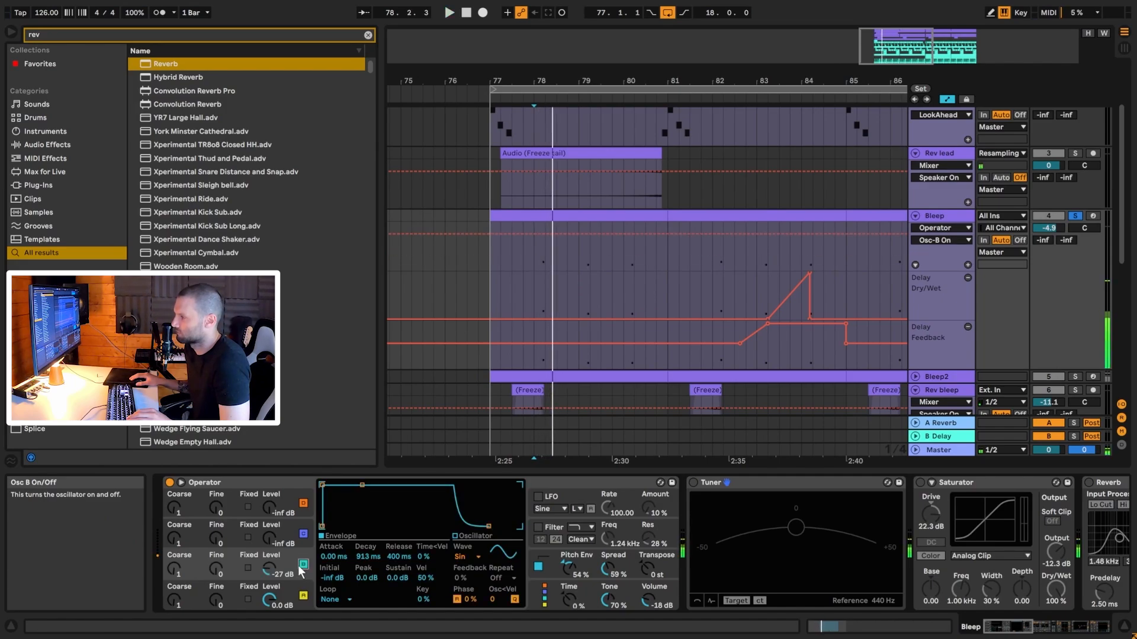
{"action": "left_click", "coordinate": [300, 565]}
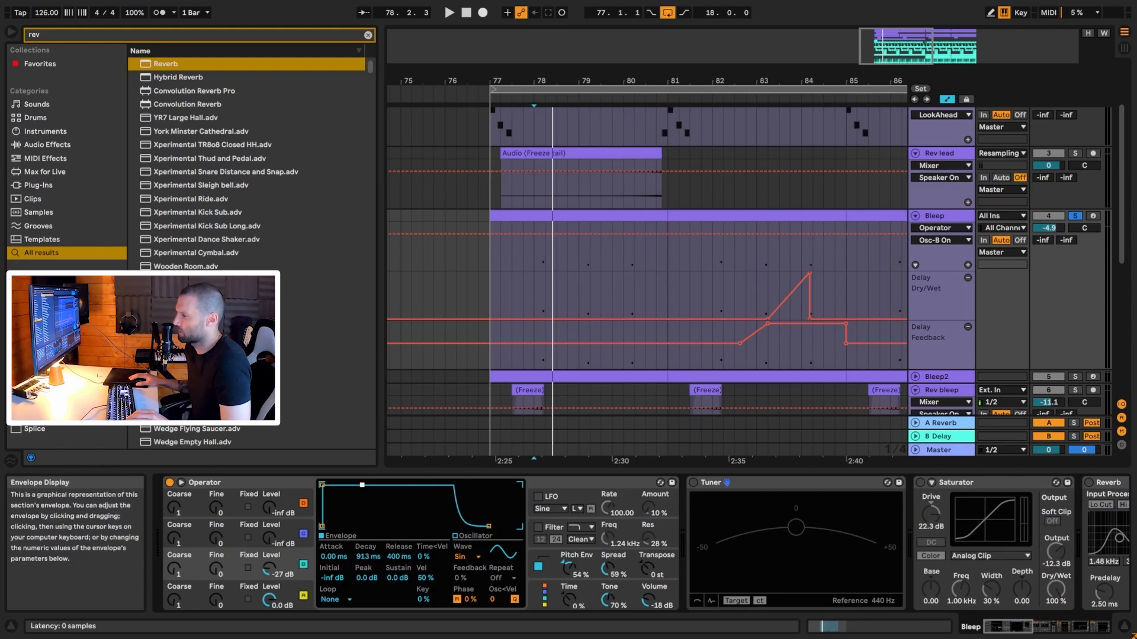
Step: Shorten oscillator B's envelope decay to 311 ms and play the Bleep sound
{"action": "left_click_drag", "start_coordinate": [353, 517], "coordinate": [357, 485]}
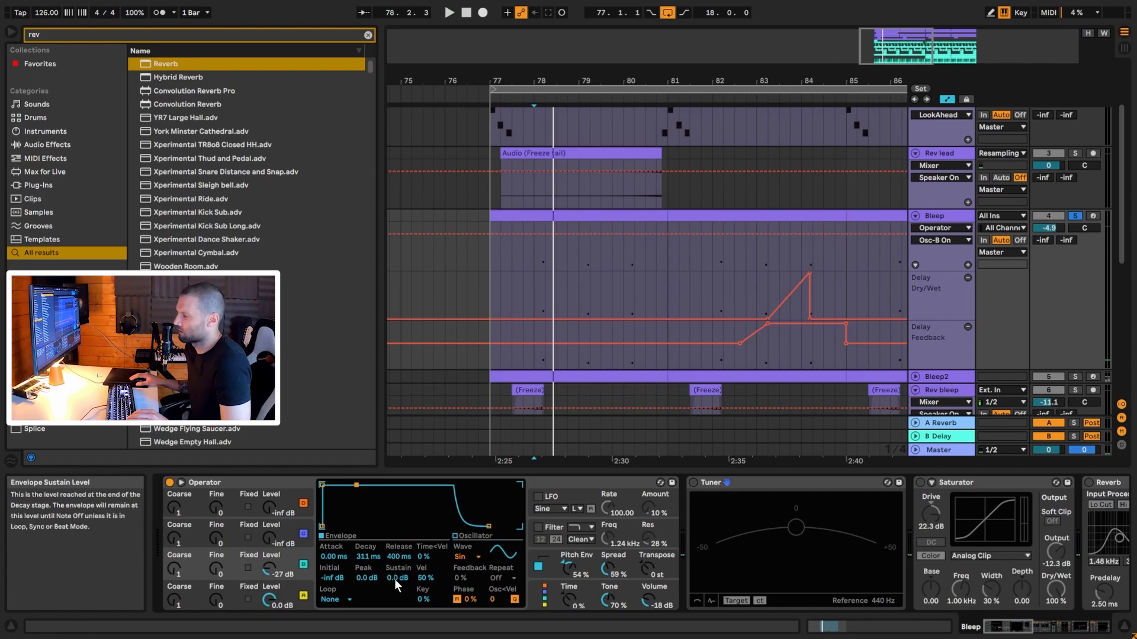
{"action": "key", "text": "space"}
{"action": "key", "text": "space"}
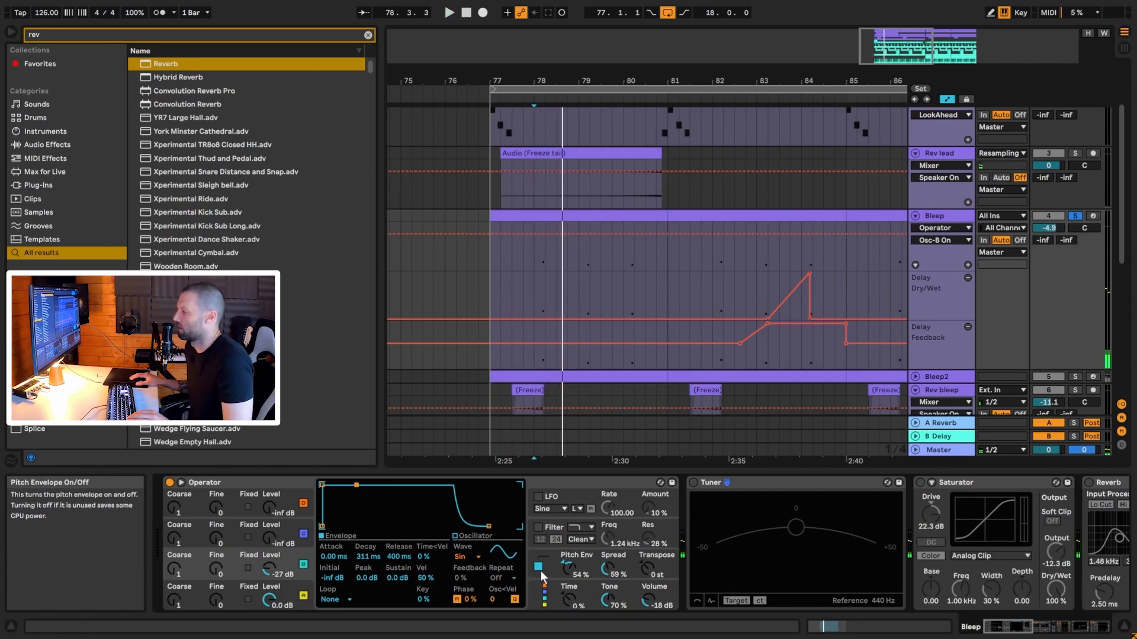
Step: Show Operator's pitch envelope and compare the Bleep playback with the envelope off and on
{"action": "left_click", "coordinate": [623, 571]}
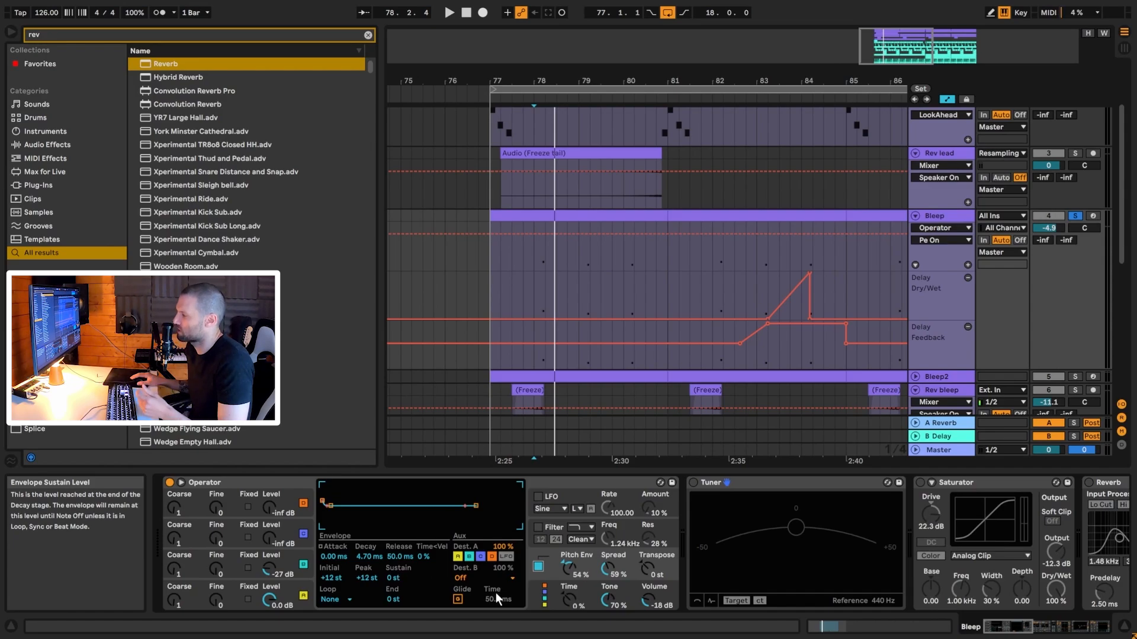
{"action": "left_click", "coordinate": [539, 567]}
{"action": "key", "text": "space"}
{"action": "left_click", "coordinate": [539, 566]}
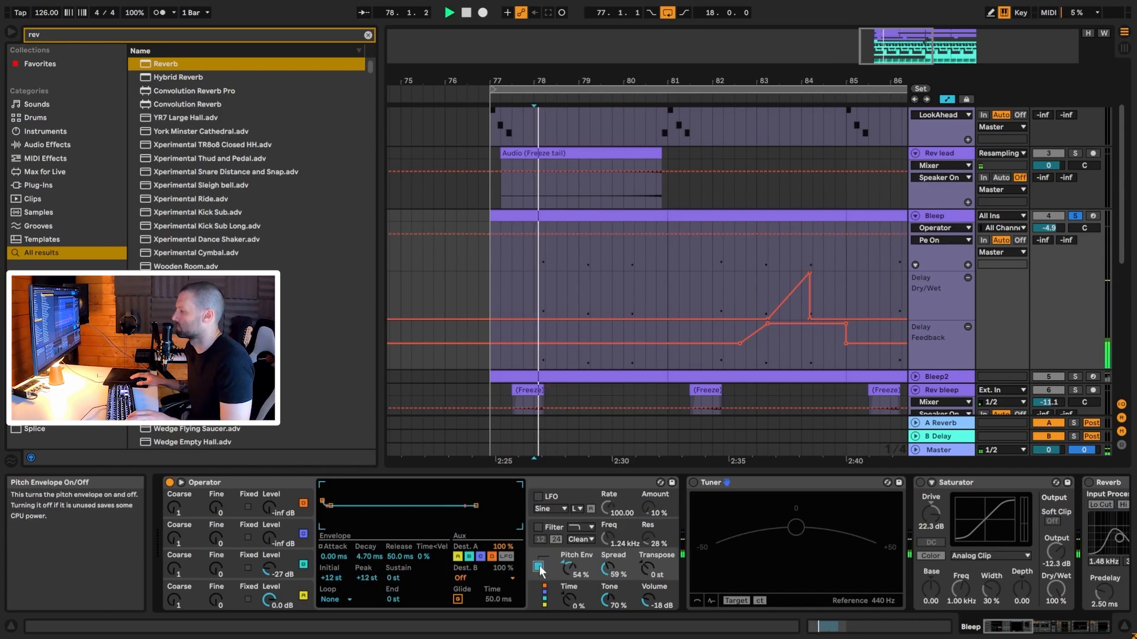
{"action": "key", "text": "space"}
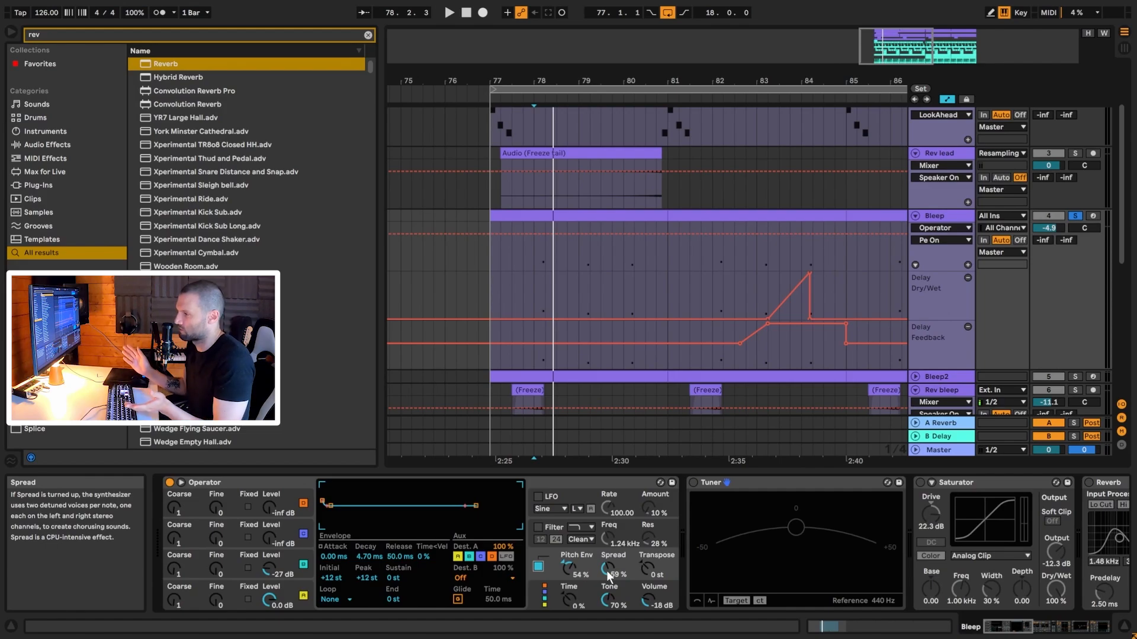
Step: Set Operator's Spread to 0% and play the Bleep sound several times from 78.1.1
{"action": "left_click", "coordinate": [608, 569]}
{"action": "mouse_move", "coordinate": [609, 568]}
{"action": "left_mouse_down"}
{"action": "mouse_move", "coordinate": [610, 580]}
{"action": "mouse_move", "coordinate": [609, 567]}
{"action": "left_mouse_up"}
{"action": "key", "text": "space"}
{"action": "key", "text": "space"}
{"action": "key", "text": "space"}
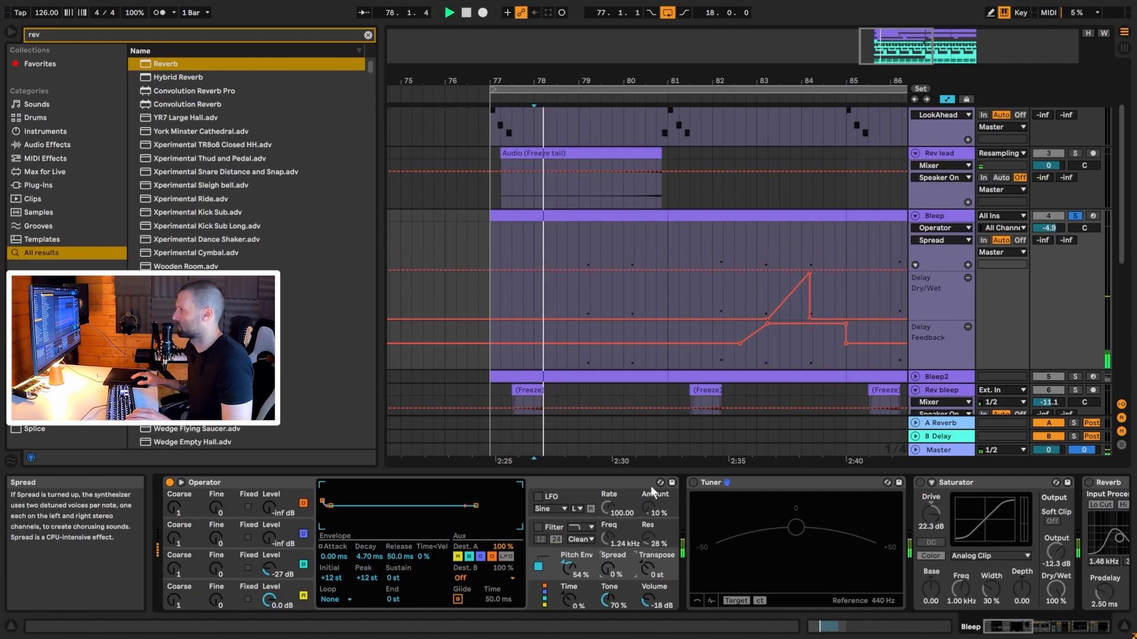
{"action": "key", "text": "space"}
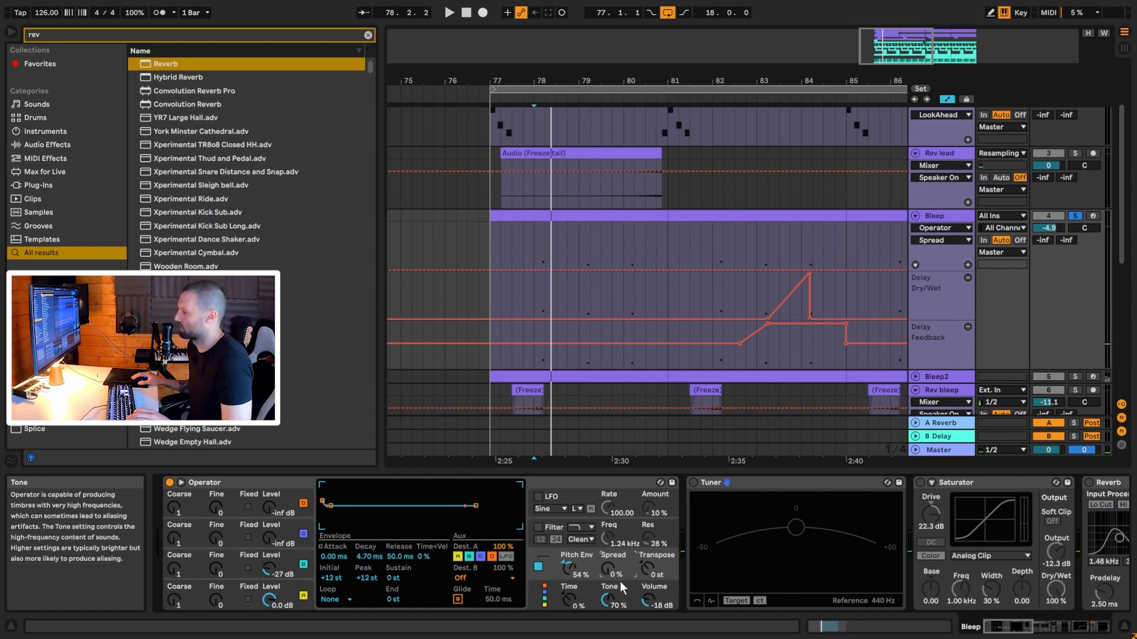
{"action": "key", "text": "space"}
{"action": "key", "text": "space"}
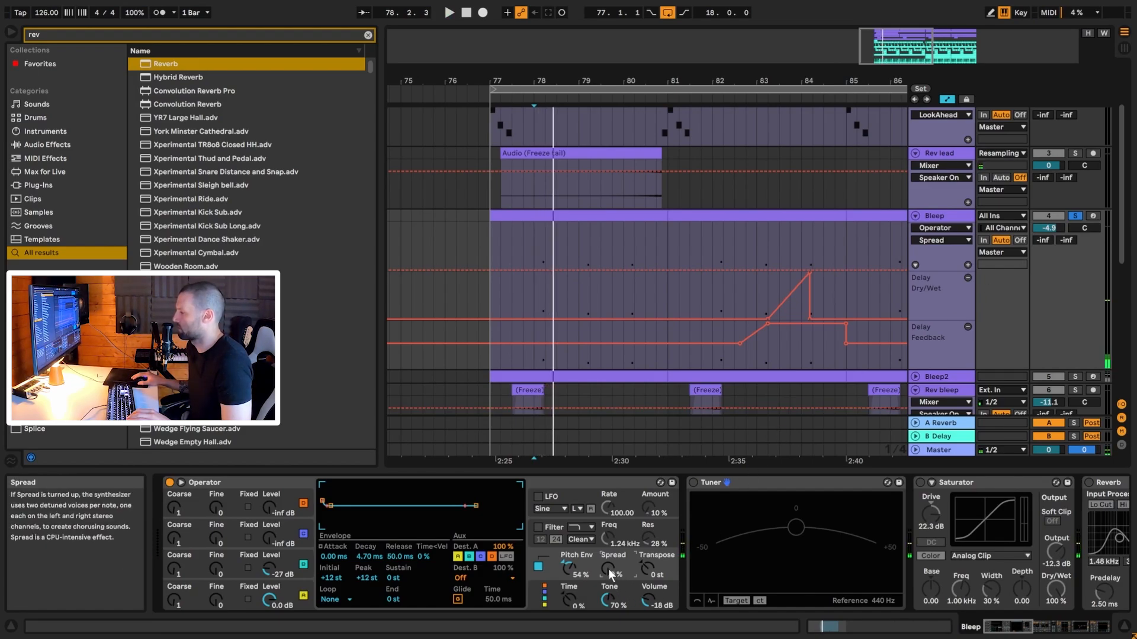
Step: Play the Bleep sound with Spread at 59% and at 92%, and return Spread to 59%
{"action": "key", "text": "space"}
{"action": "key", "text": "space"}
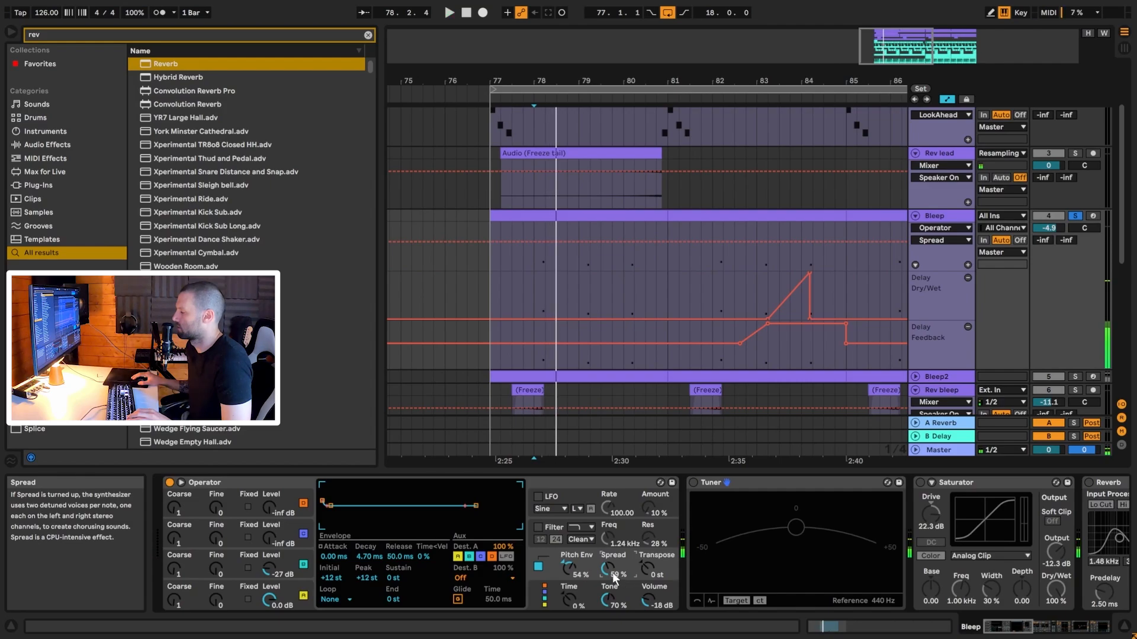
{"action": "left_click_drag", "start_coordinate": [608, 567], "coordinate": [609, 541]}
{"action": "key", "text": "space"}
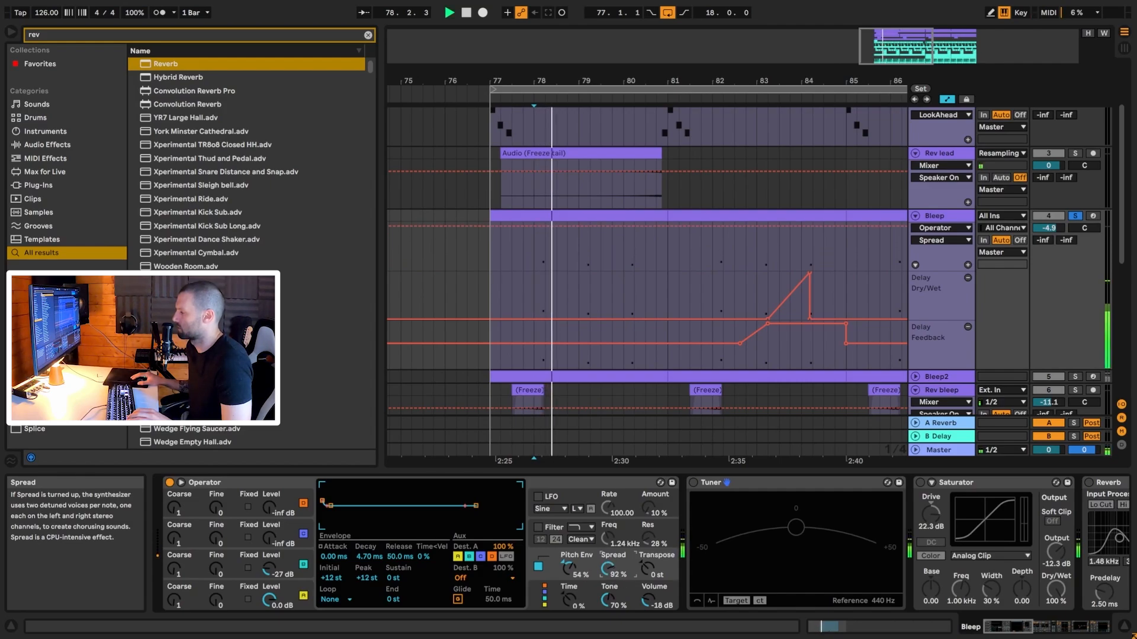
{"action": "key", "text": "space"}
{"action": "key", "text": "space"}
{"action": "key", "text": "space"}
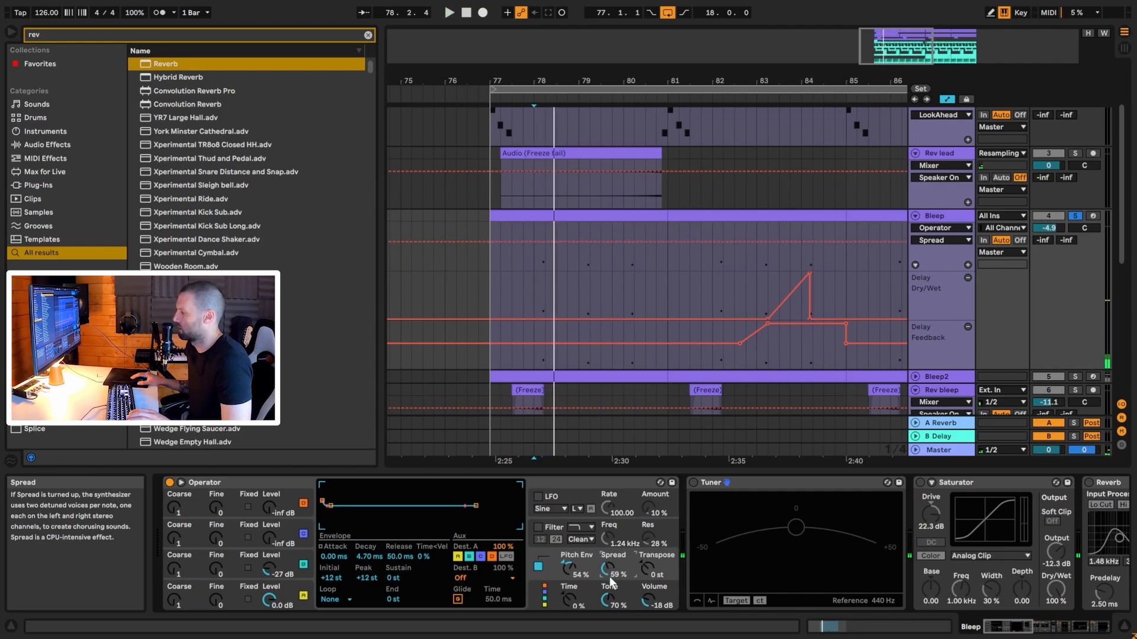
Step: Inspect the Tuner on the Bleep track and delete it from the device chain
{"action": "left_click", "coordinate": [541, 484]}
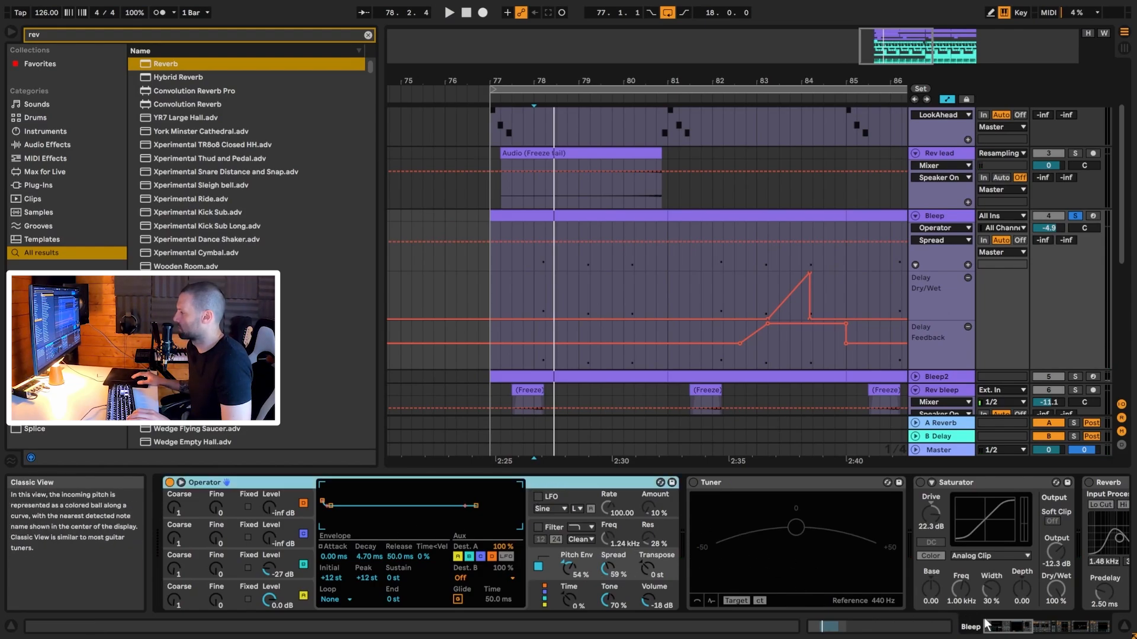
{"action": "left_click_drag", "start_coordinate": [990, 625], "coordinate": [1002, 625]}
{"action": "left_click", "coordinate": [474, 482]}
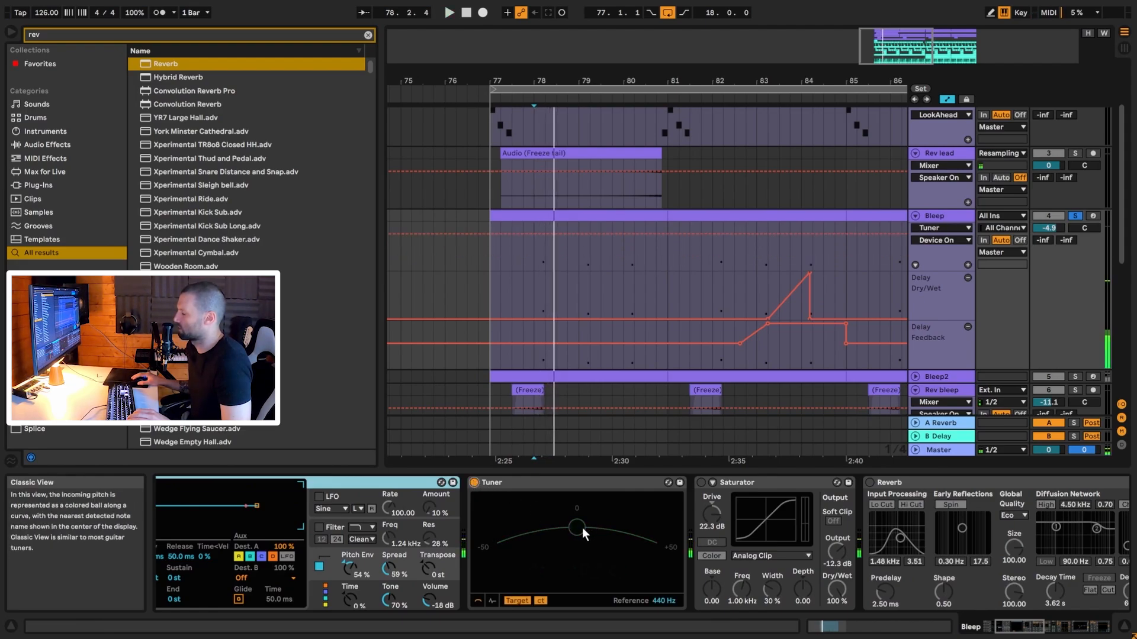
{"action": "left_click", "coordinate": [494, 489]}
{"action": "left_click_drag", "start_coordinate": [1011, 626], "coordinate": [1001, 627]}
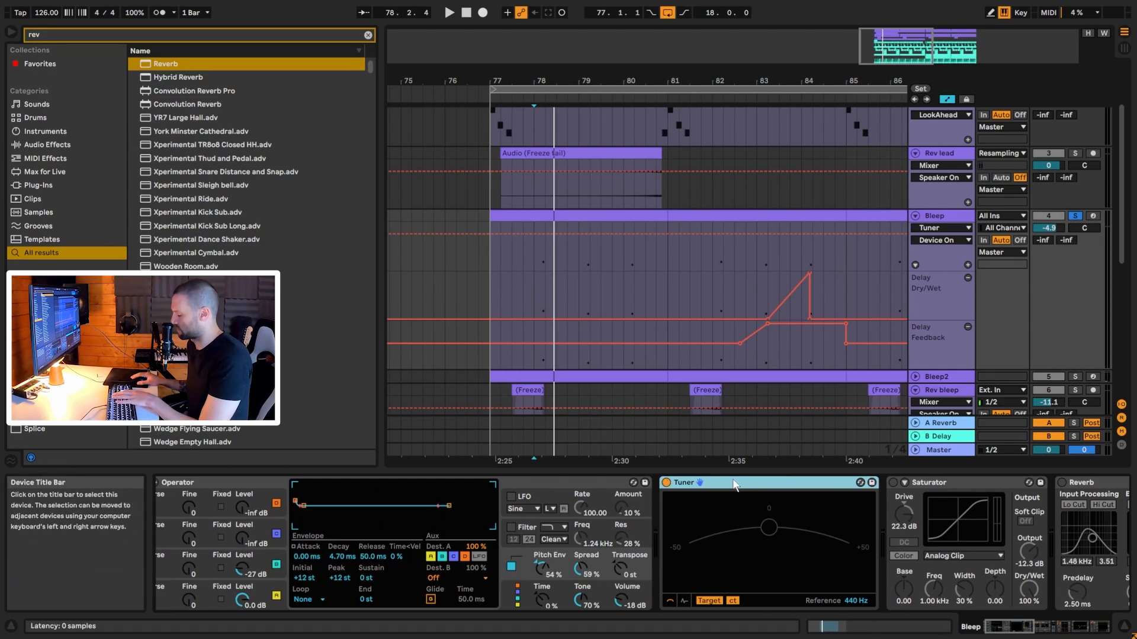
{"action": "key", "text": "Delete"}
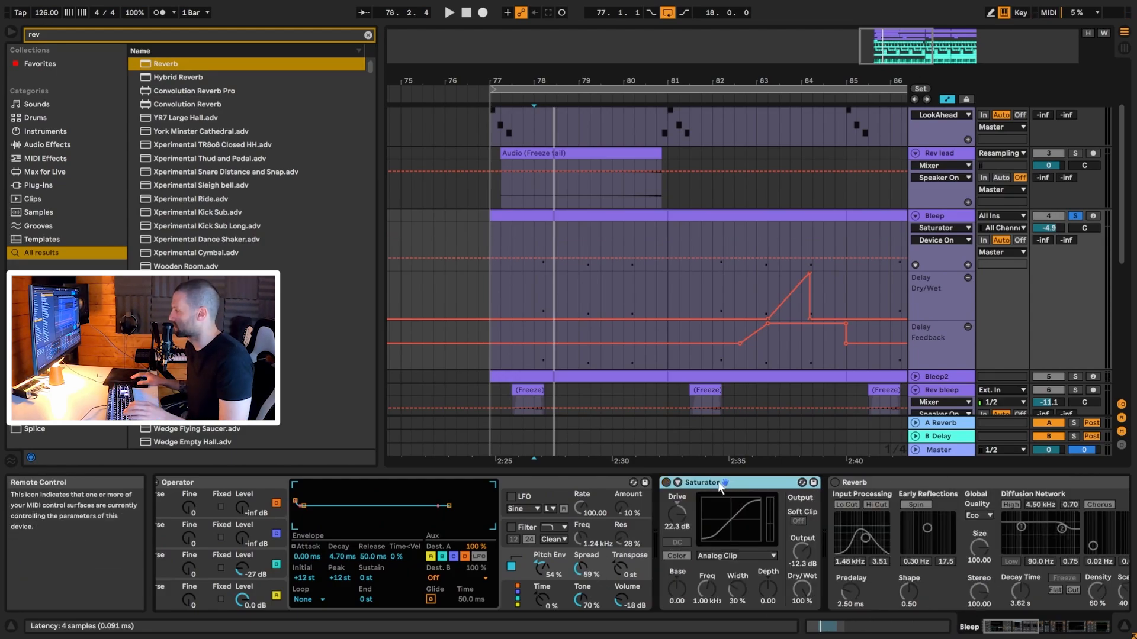
Step: Turn on the Bleep track's Saturator and Reverb, playing the sound after enabling each effect
{"action": "left_click", "coordinate": [666, 482]}
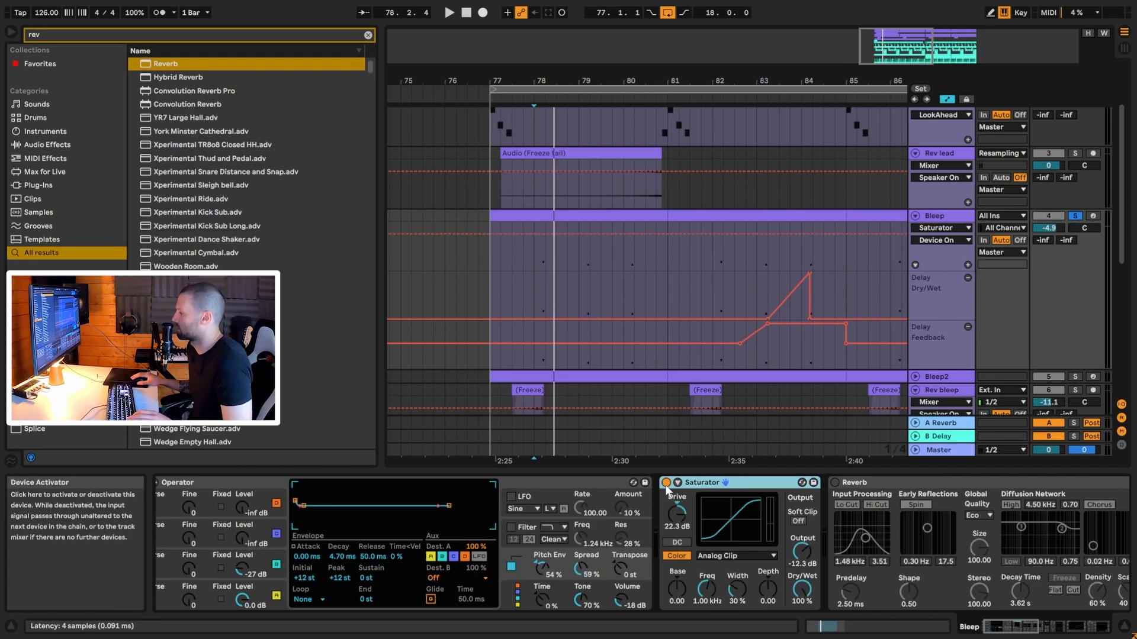
{"action": "key", "text": "space"}
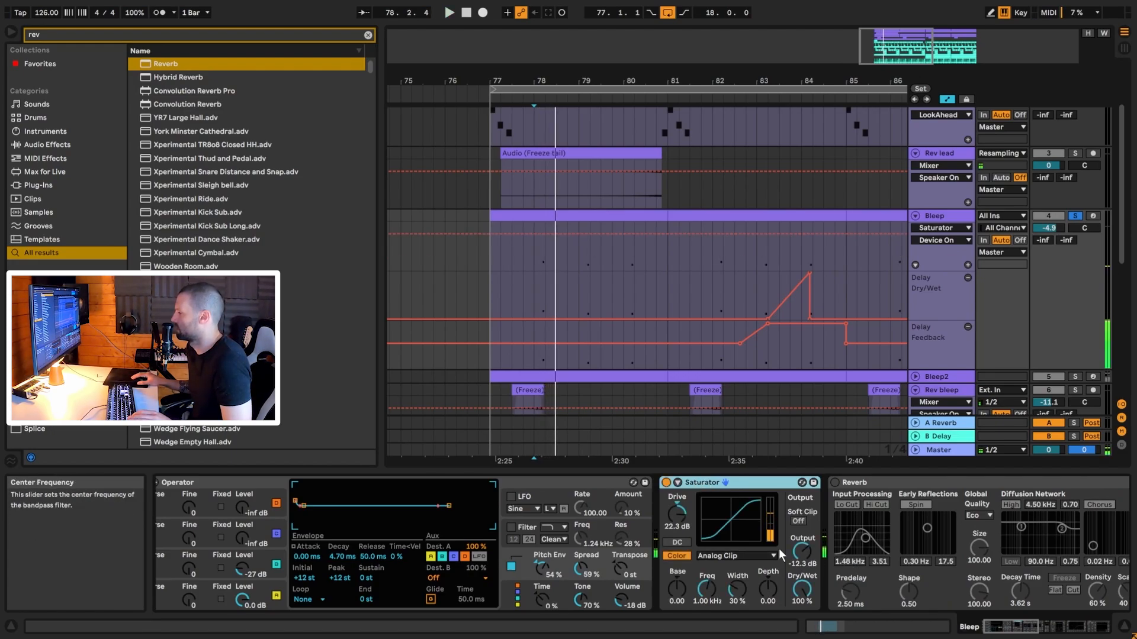
{"action": "key", "text": "space"}
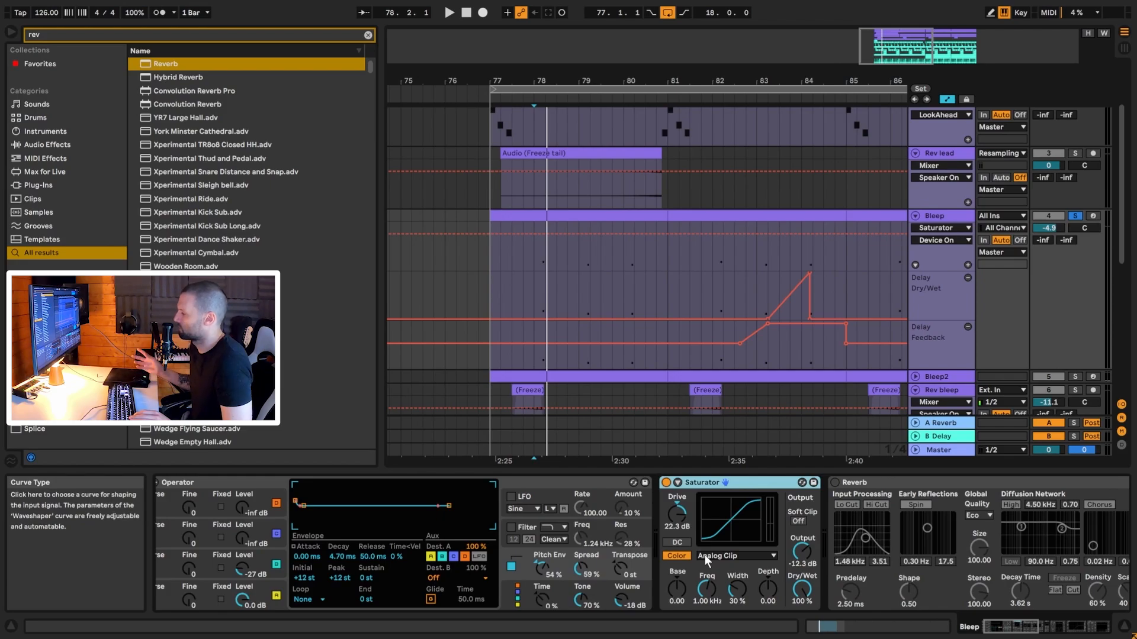
{"action": "left_click", "coordinate": [1001, 625]}
{"action": "left_click", "coordinate": [591, 483]}
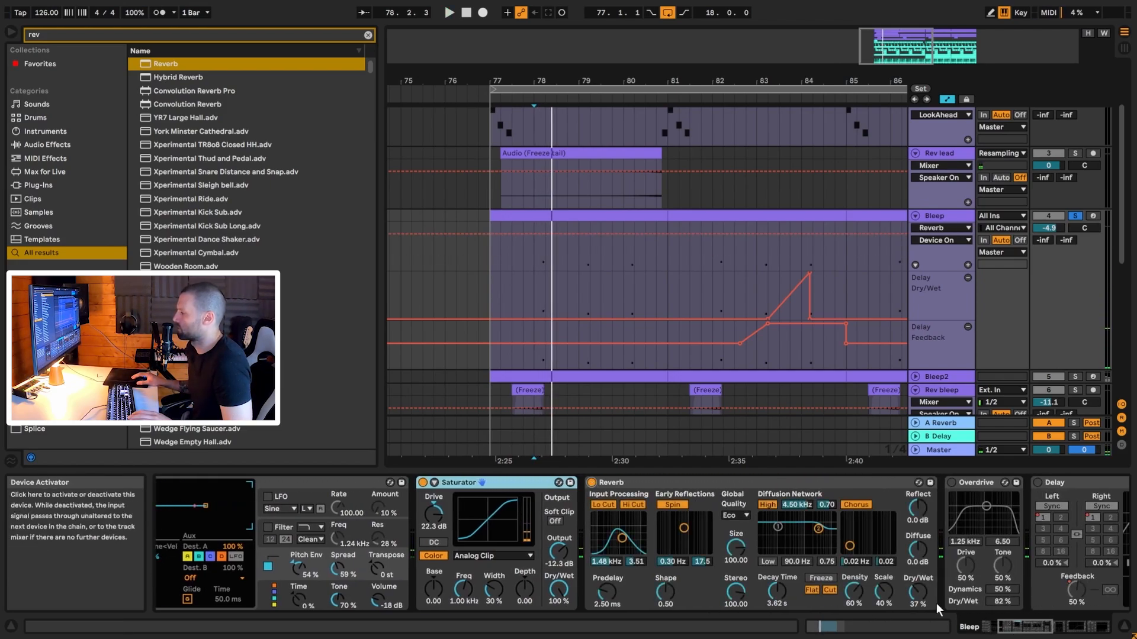
{"action": "key", "text": "space"}
Step: Turn on the Overdrive after the Reverb and play the Bleep sound with it
{"action": "left_click", "coordinate": [1018, 626]}
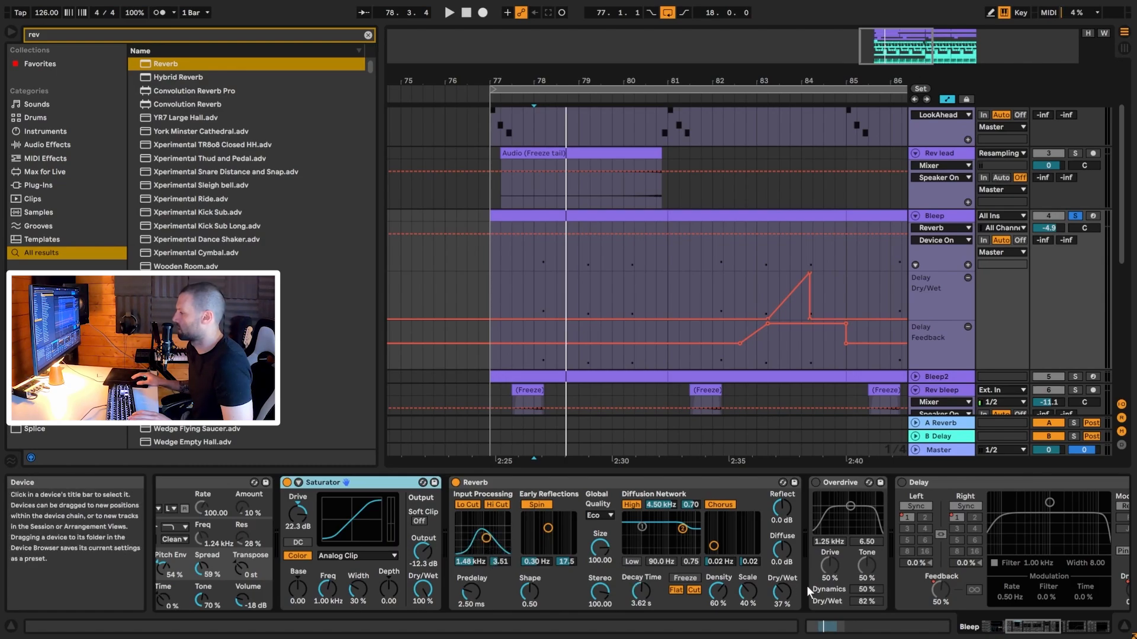
{"action": "left_click", "coordinate": [815, 483]}
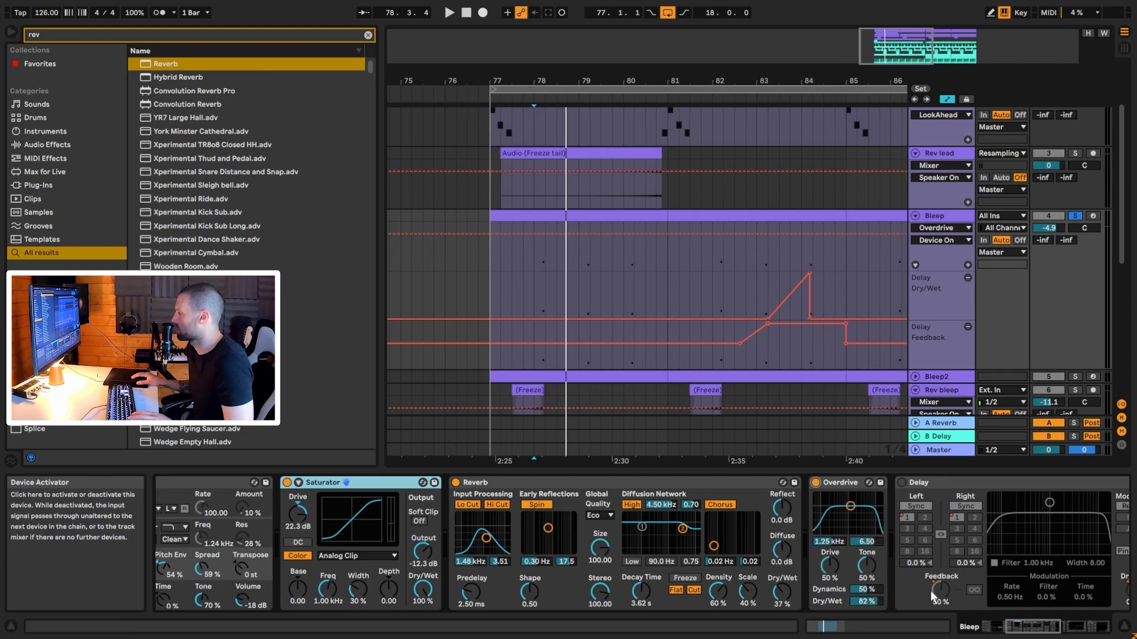
{"action": "left_click", "coordinate": [1048, 628]}
{"action": "left_click_drag", "start_coordinate": [1048, 628], "coordinate": [1060, 626]}
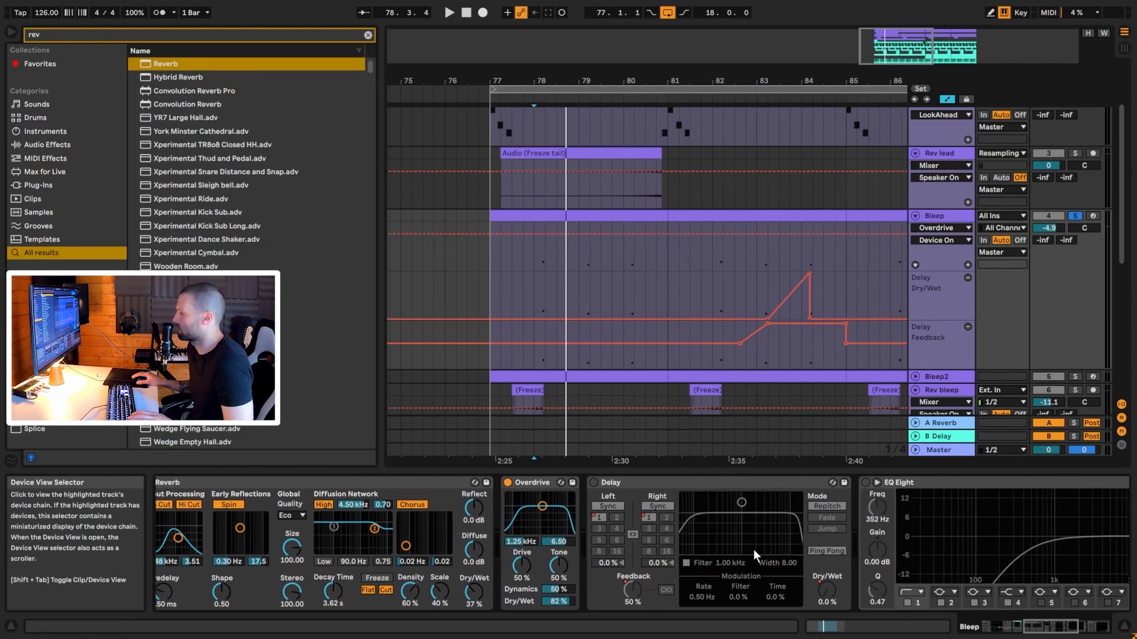
{"action": "key", "text": "space"}
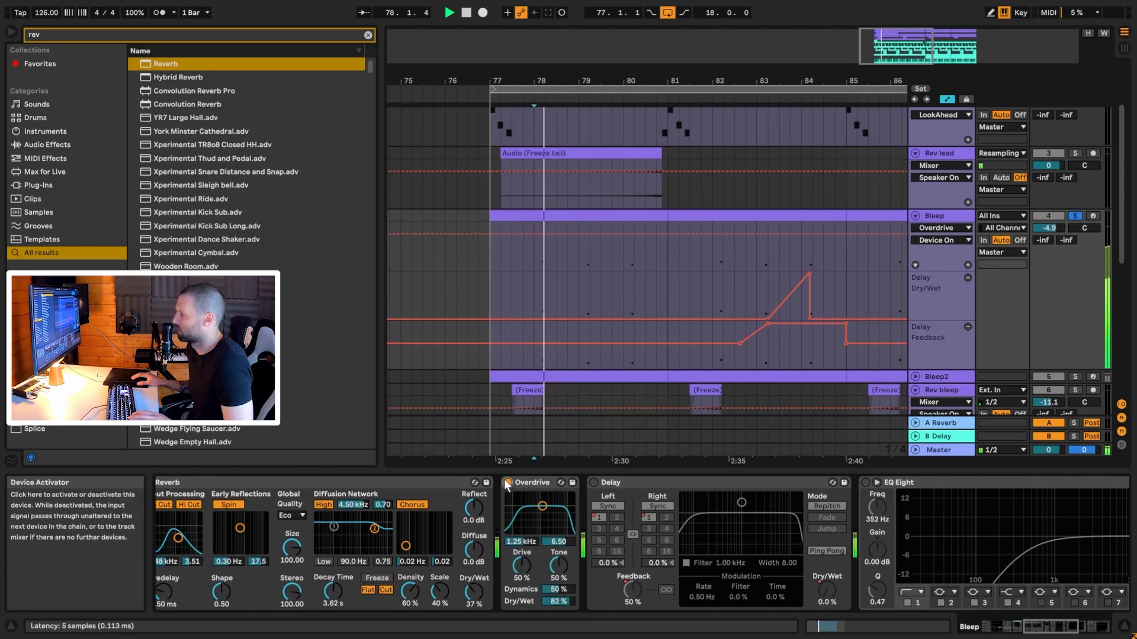
{"action": "key", "text": "space"}
{"action": "left_click_drag", "start_coordinate": [1036, 627], "coordinate": [1029, 628]}
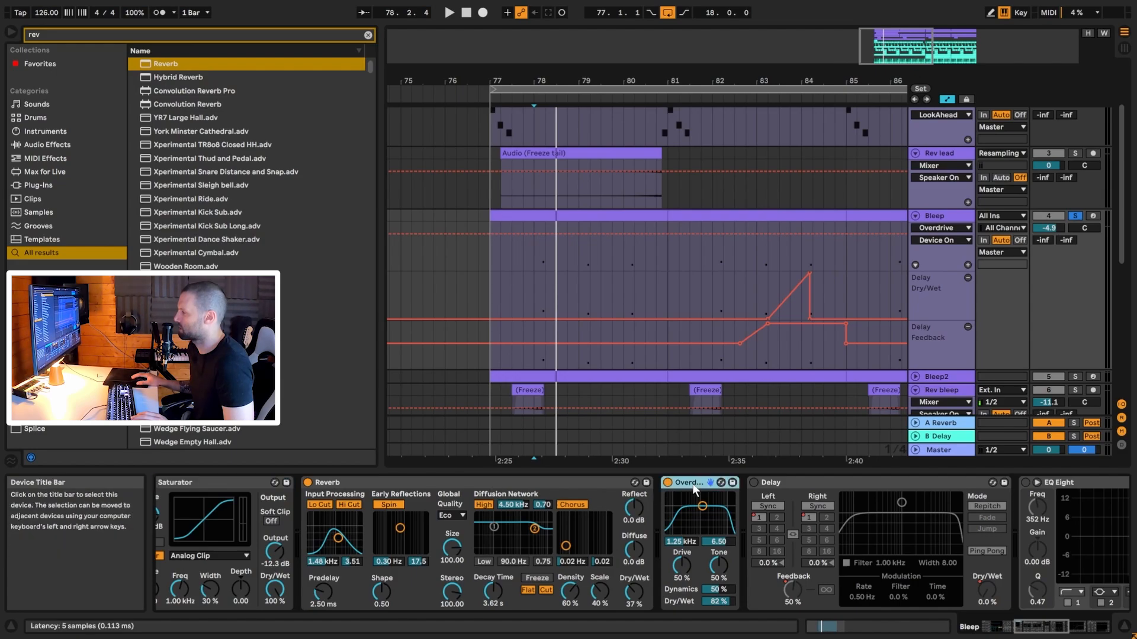
Step: Turn on the Bleep track's Delay and play the automated passage from 83.1.1
{"action": "left_click", "coordinate": [235, 486]}
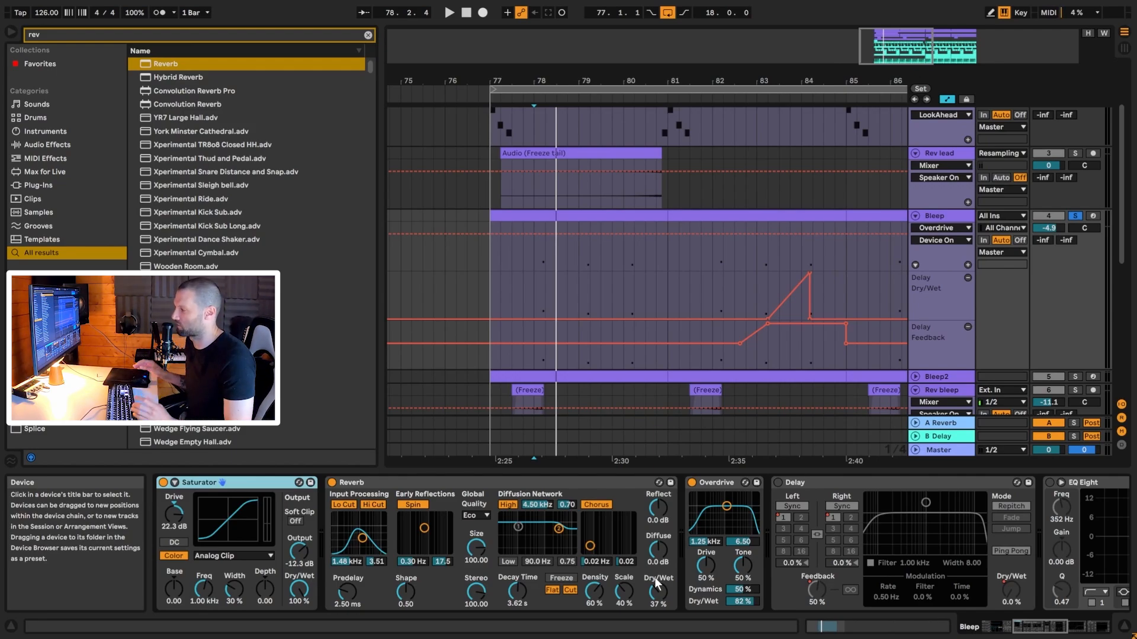
{"action": "left_click", "coordinate": [778, 482]}
{"action": "left_click_drag", "start_coordinate": [926, 503], "coordinate": [472, 491]}
{"action": "left_click", "coordinate": [470, 485]}
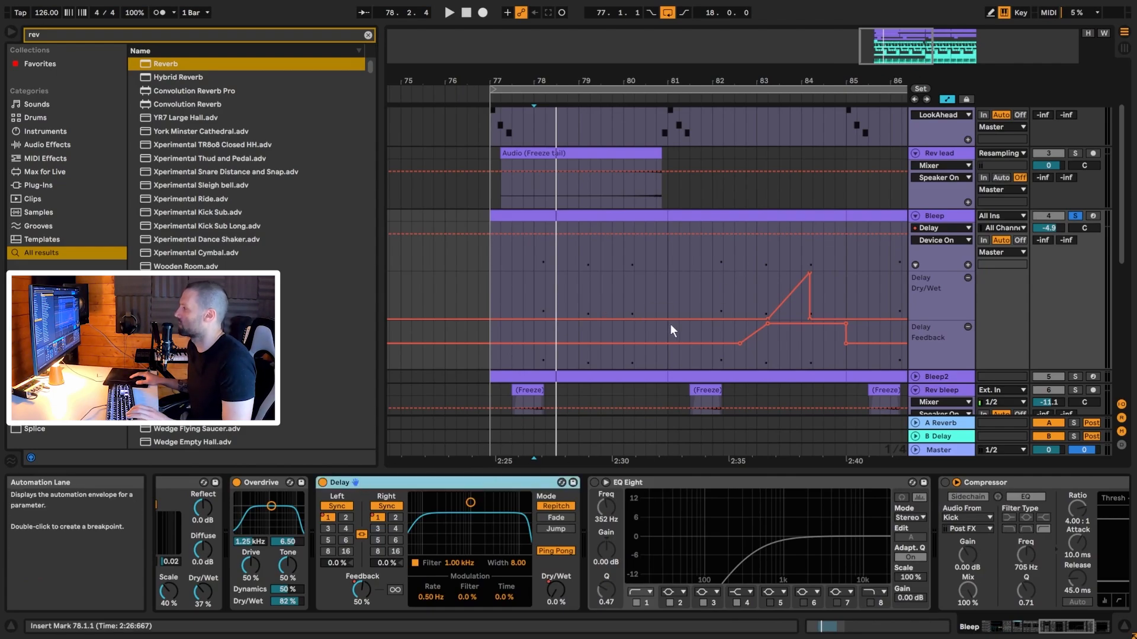
{"action": "scroll", "coordinate": [754, 286], "scroll_direction": "down", "scroll_amount": 1}
{"action": "left_click", "coordinate": [757, 269]}
{"action": "key", "text": "space"}
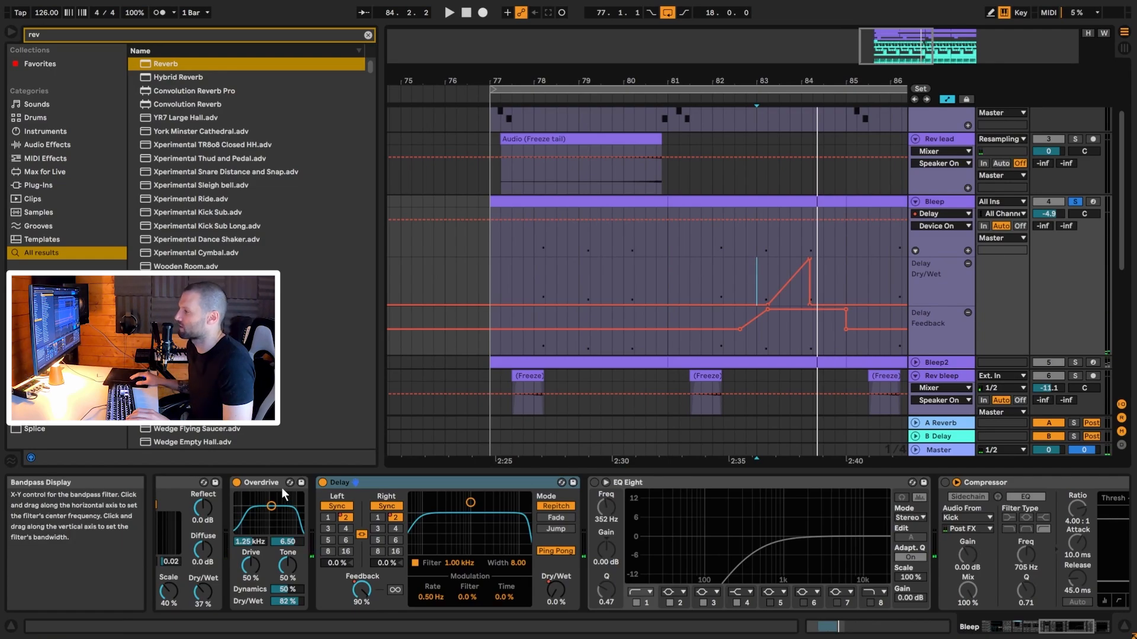
Step: Toggle the Delay off and on and replay the Bleep passage from 83.1.1
{"action": "left_click", "coordinate": [323, 483]}
{"action": "left_click", "coordinate": [321, 483]}
{"action": "key", "text": "space"}
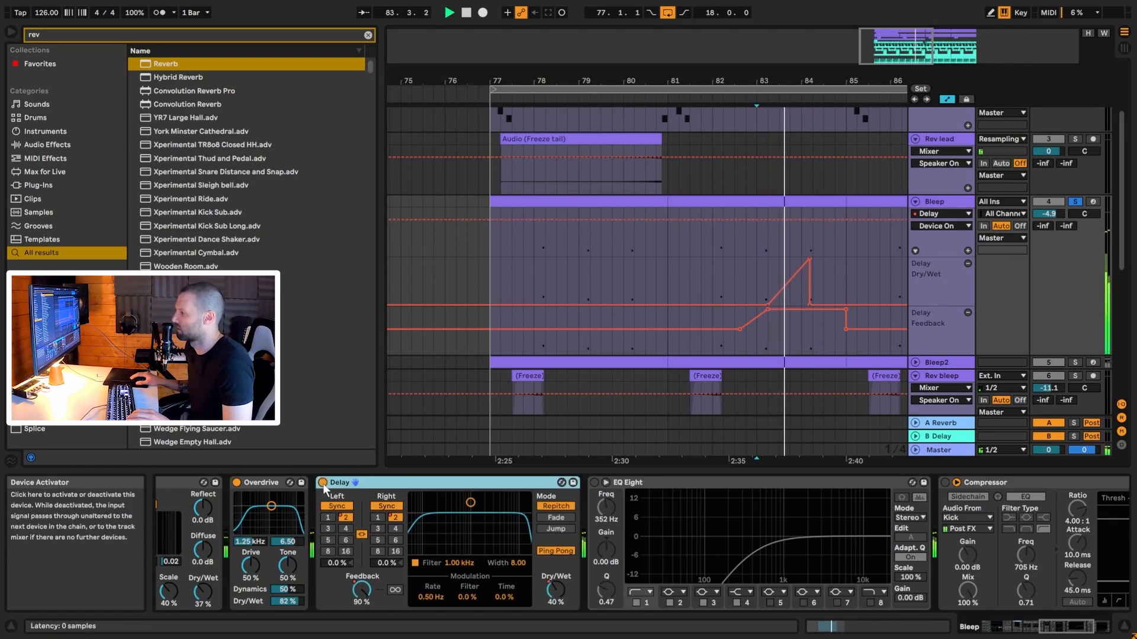
{"action": "key", "text": "space"}
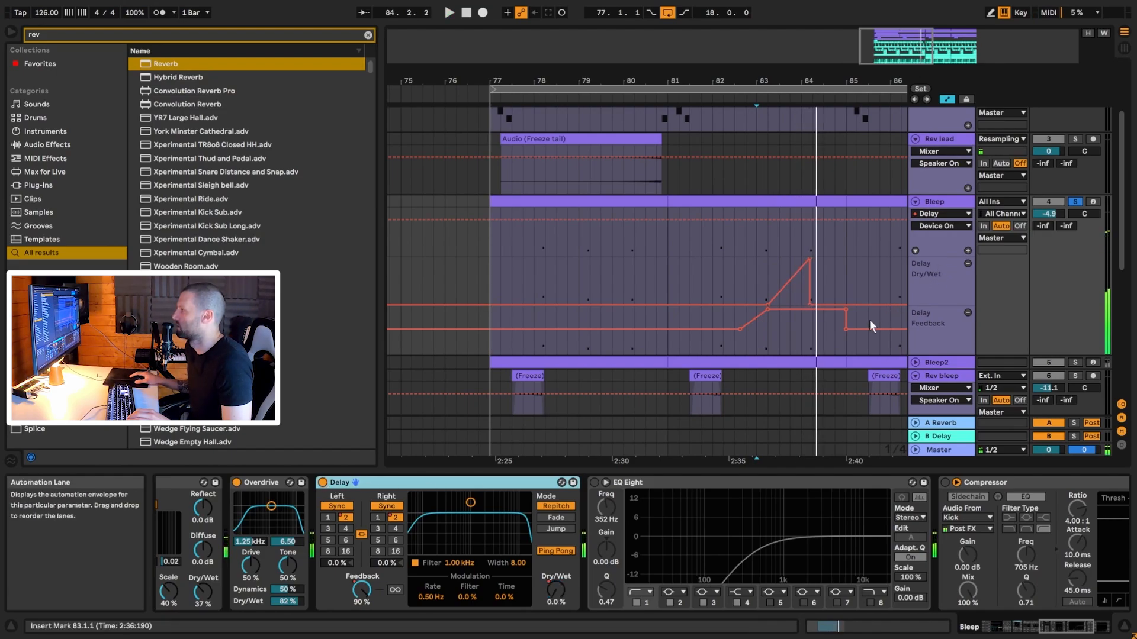
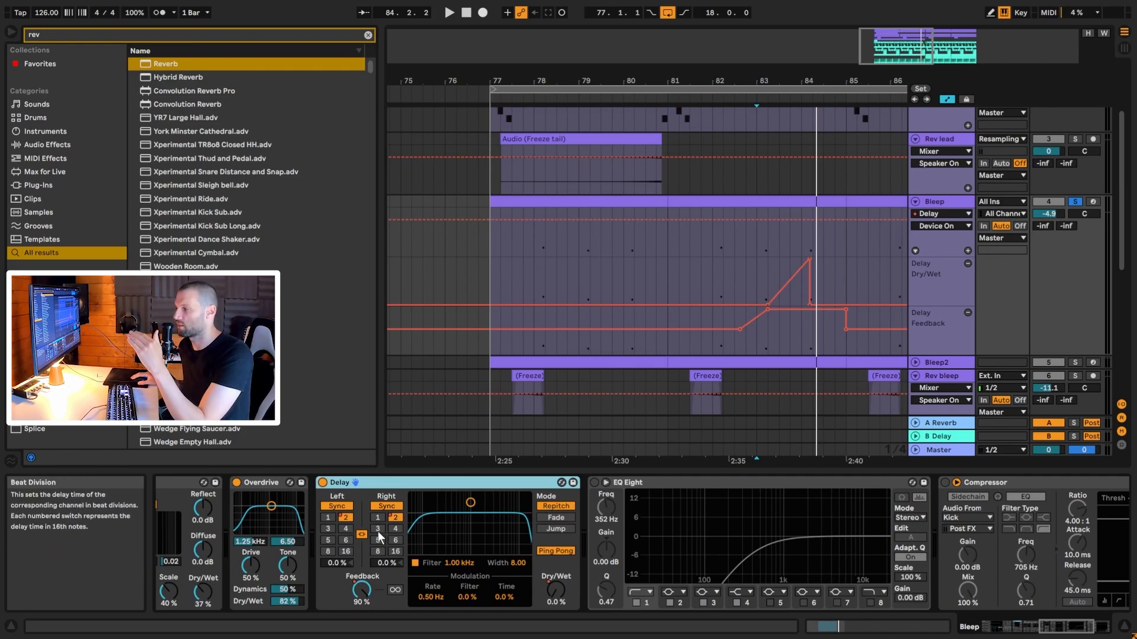
Step: Show the Delay's L 16th automation, play the passage with the raised section at 4, and return it to 2 and replay
{"action": "left_click", "coordinate": [396, 517]}
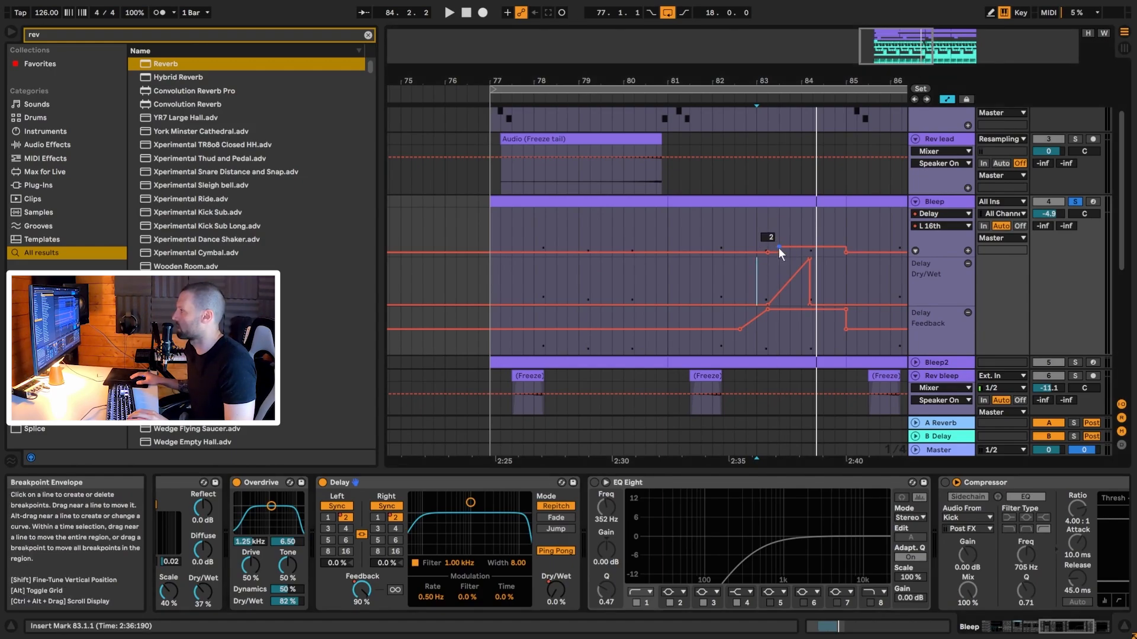
{"action": "left_click_drag", "start_coordinate": [778, 247], "coordinate": [778, 235]}
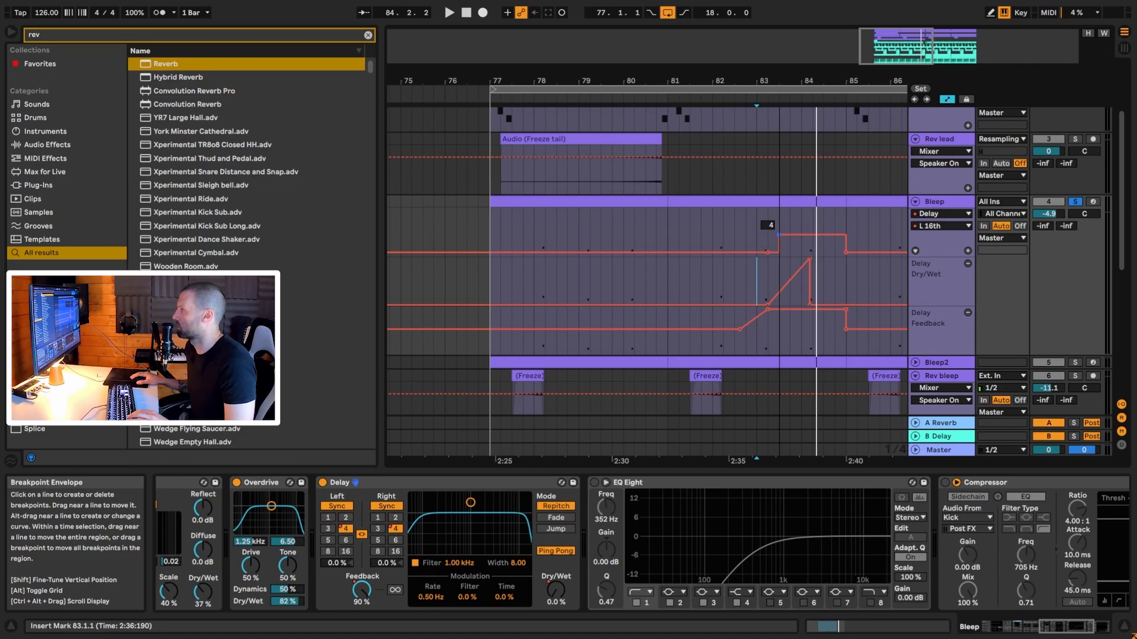
{"action": "key", "text": "space"}
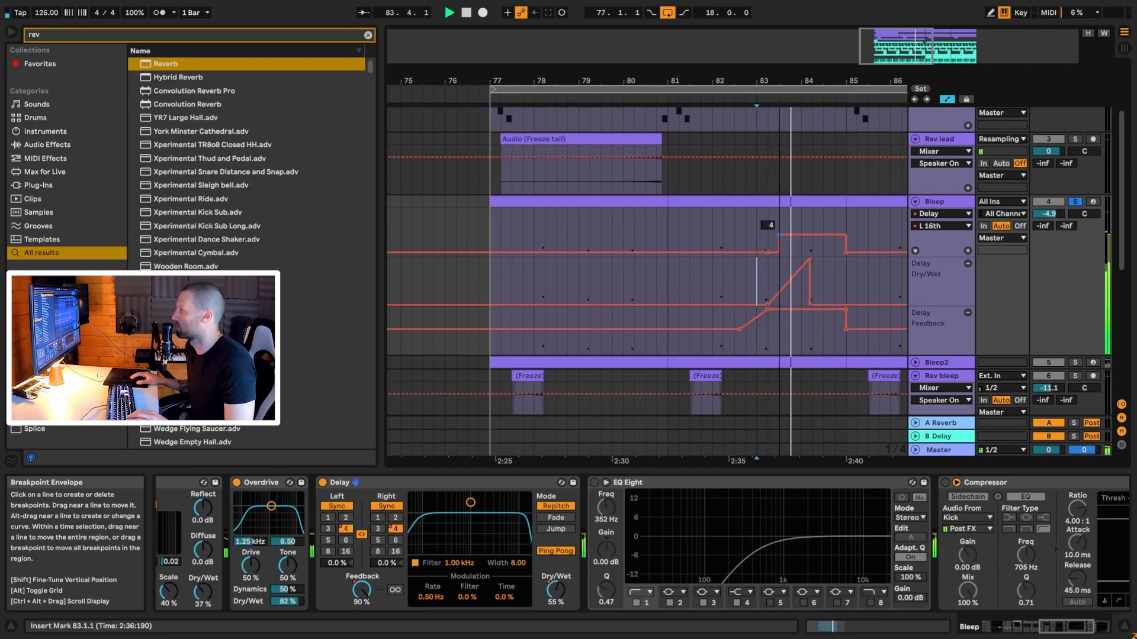
{"action": "key", "text": "space"}
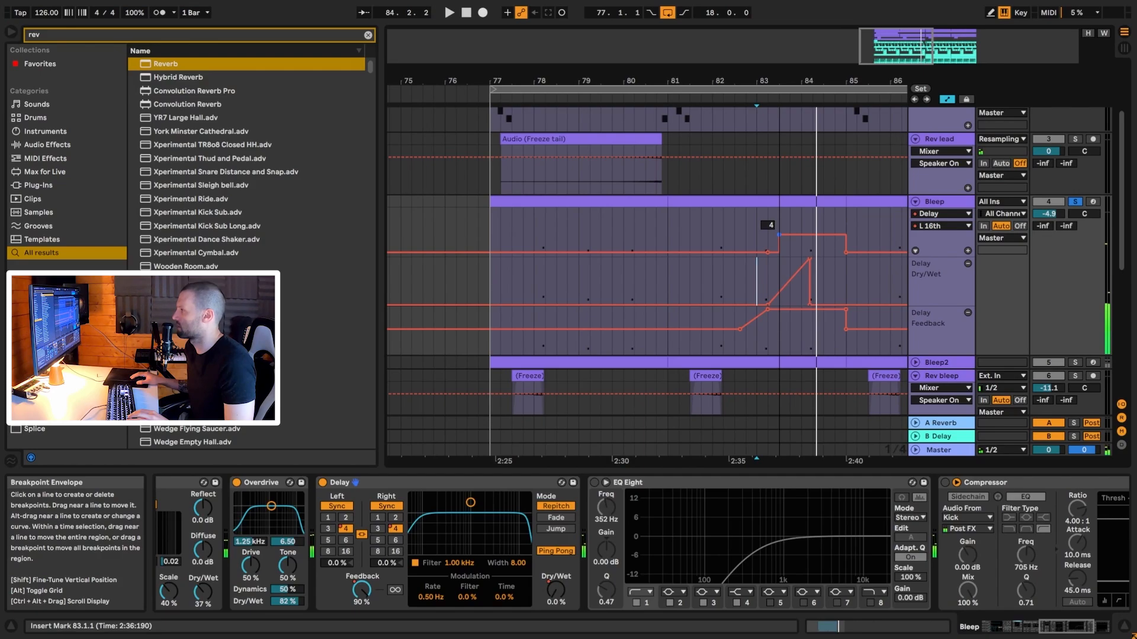
{"action": "left_click_drag", "start_coordinate": [778, 235], "coordinate": [778, 247]}
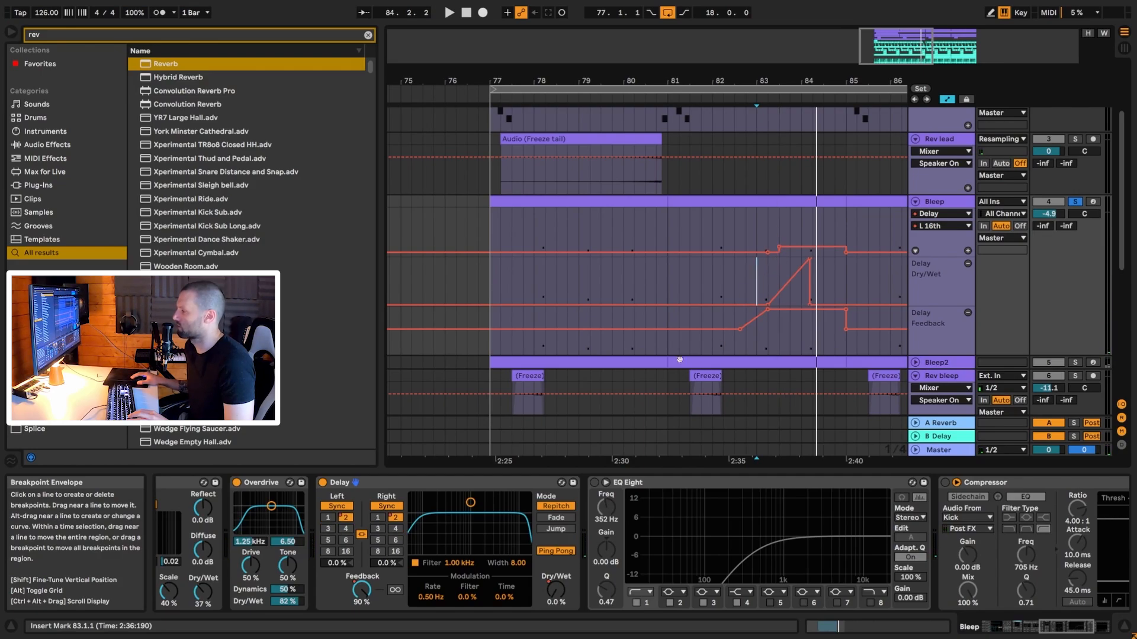
{"action": "key", "text": "space"}
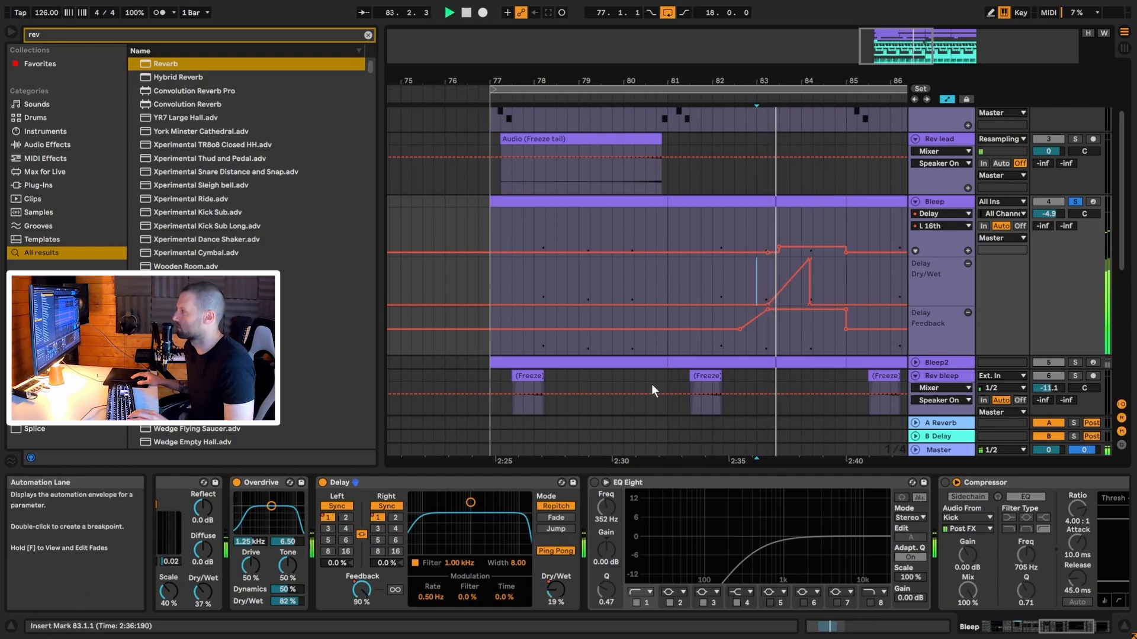
{"action": "key", "text": "space"}
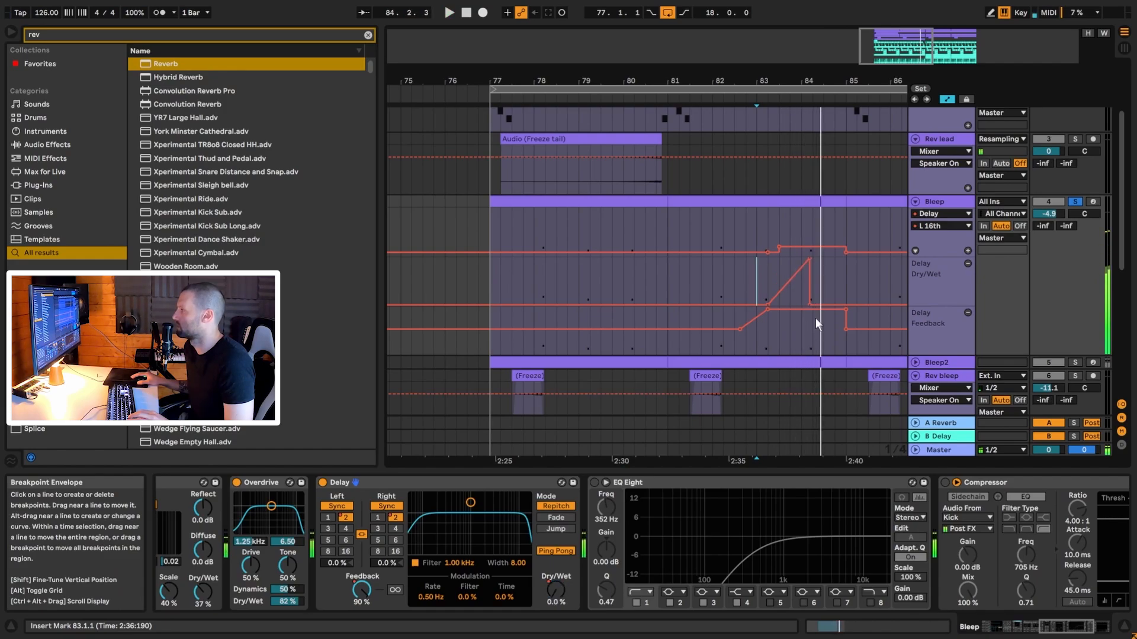
Step: Examine the Delay's Dry/Wet automation from 81.3.1 to 83.3.1, and show its Feedback, Dry/Wet and L 16th envelopes in turn
{"action": "left_click", "coordinate": [430, 480]}
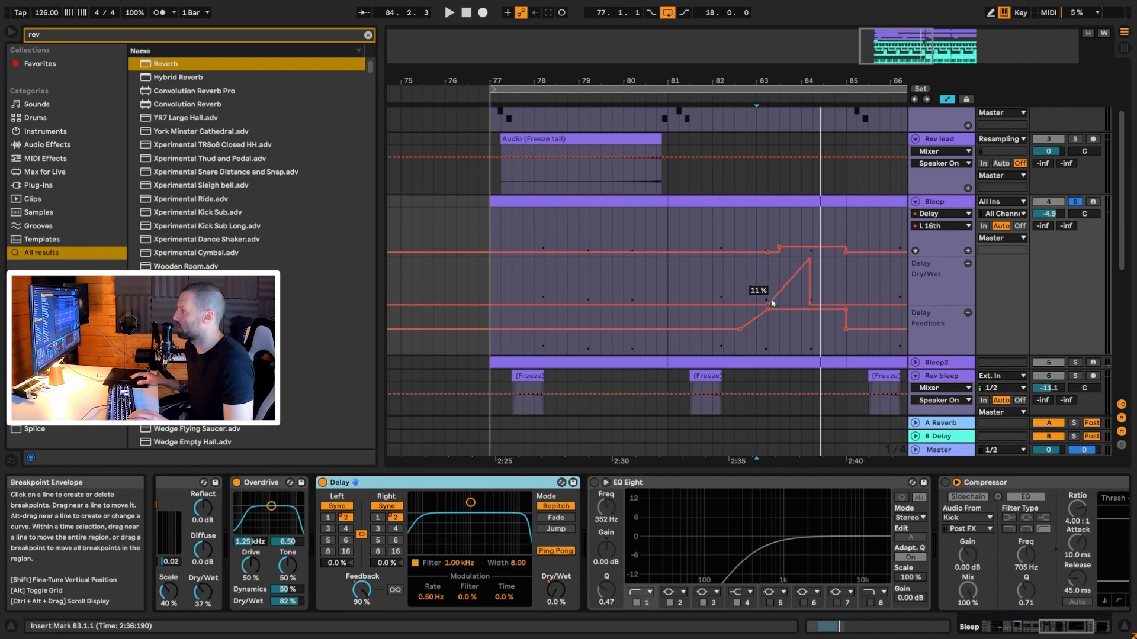
{"action": "left_click_drag", "start_coordinate": [764, 237], "coordinate": [723, 283]}
{"action": "left_click", "coordinate": [717, 283]}
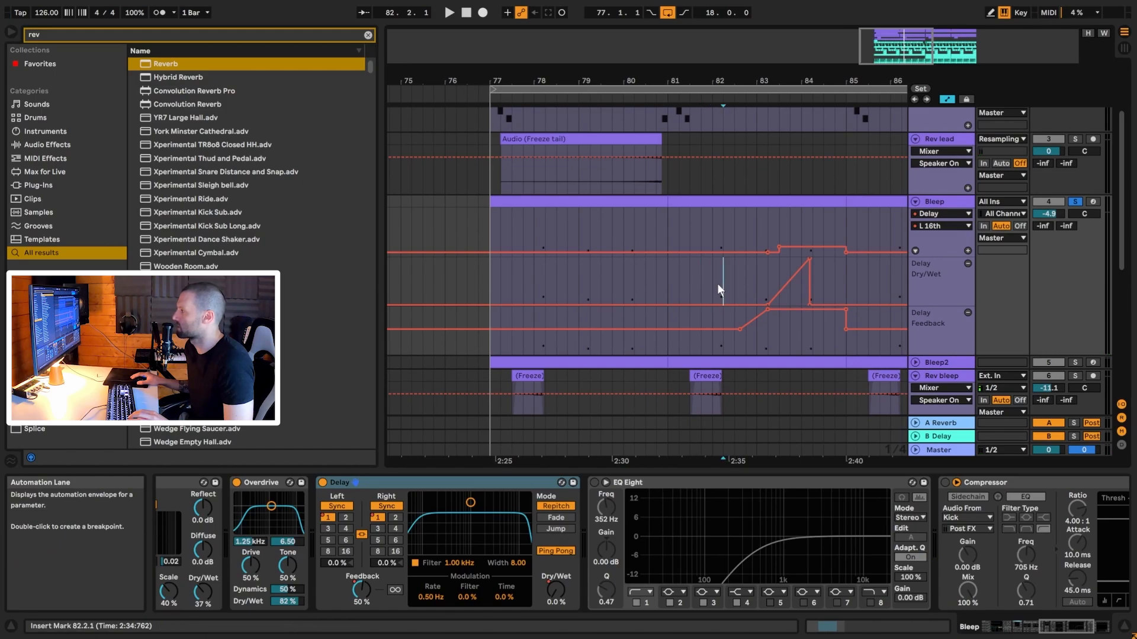
{"action": "left_click_drag", "start_coordinate": [710, 296], "coordinate": [728, 288]}
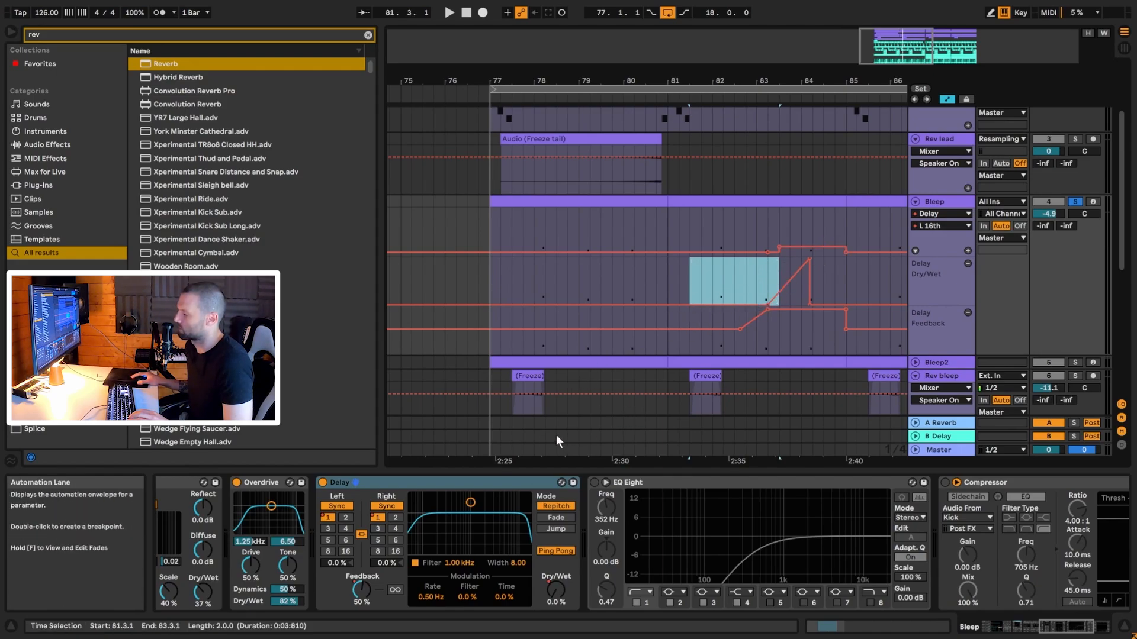
{"action": "left_click", "coordinate": [360, 589]}
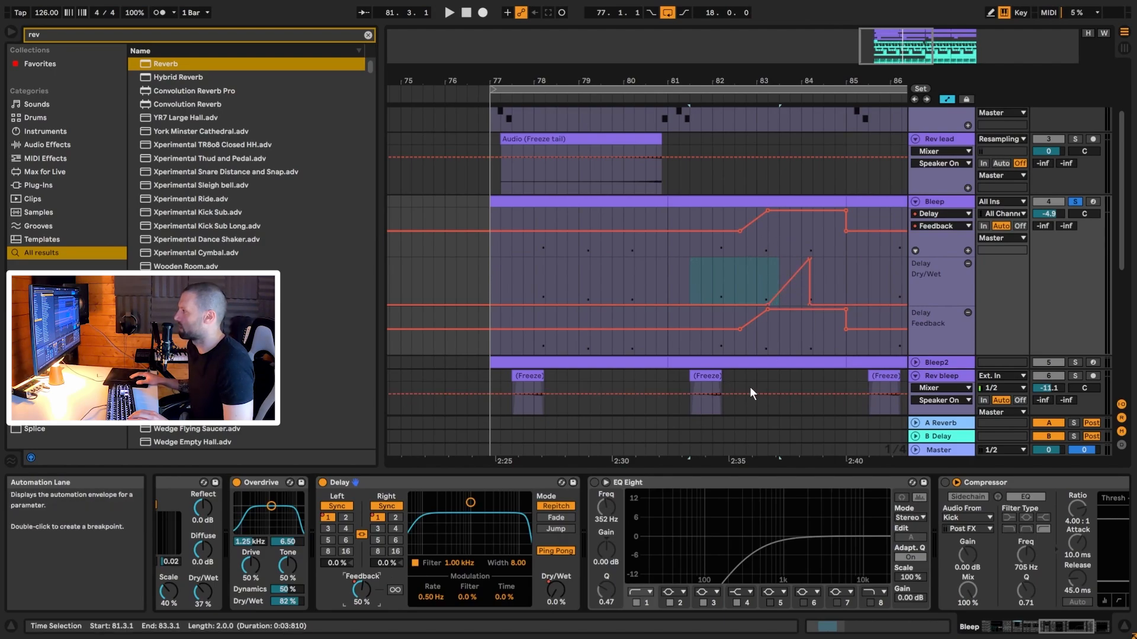
{"action": "left_click", "coordinate": [762, 278]}
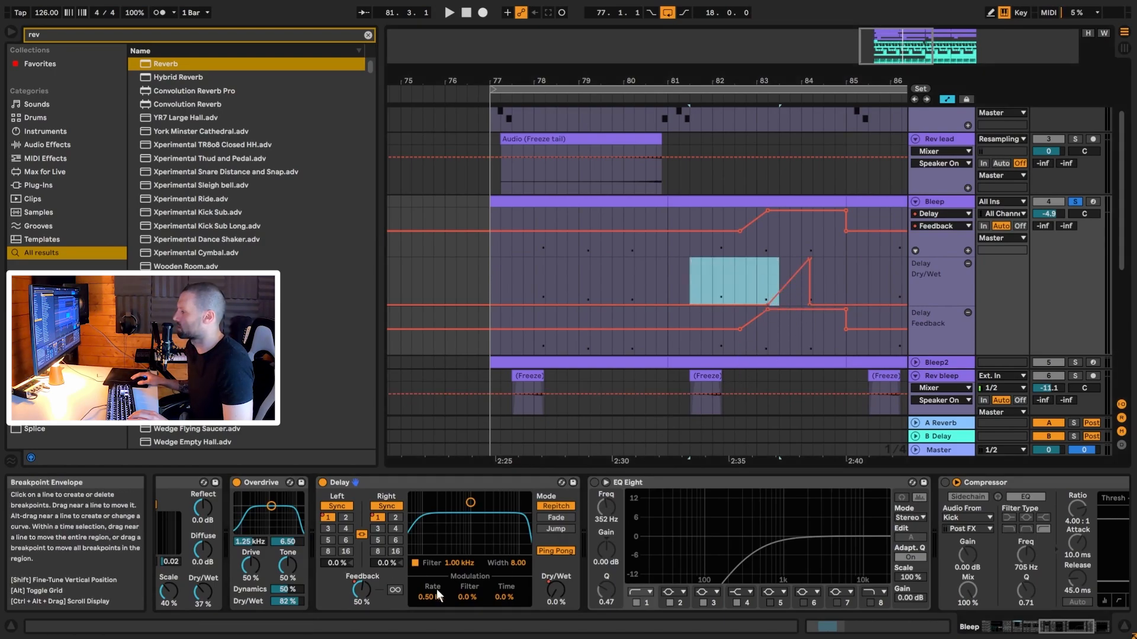
{"action": "left_click", "coordinate": [551, 592]}
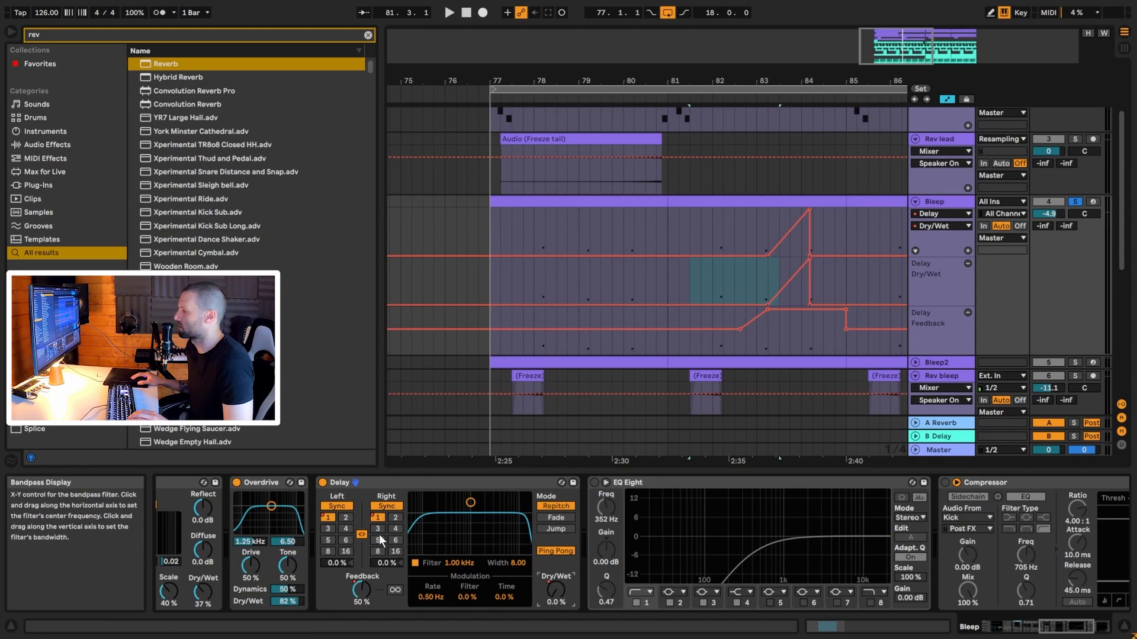
{"action": "left_click", "coordinate": [371, 516]}
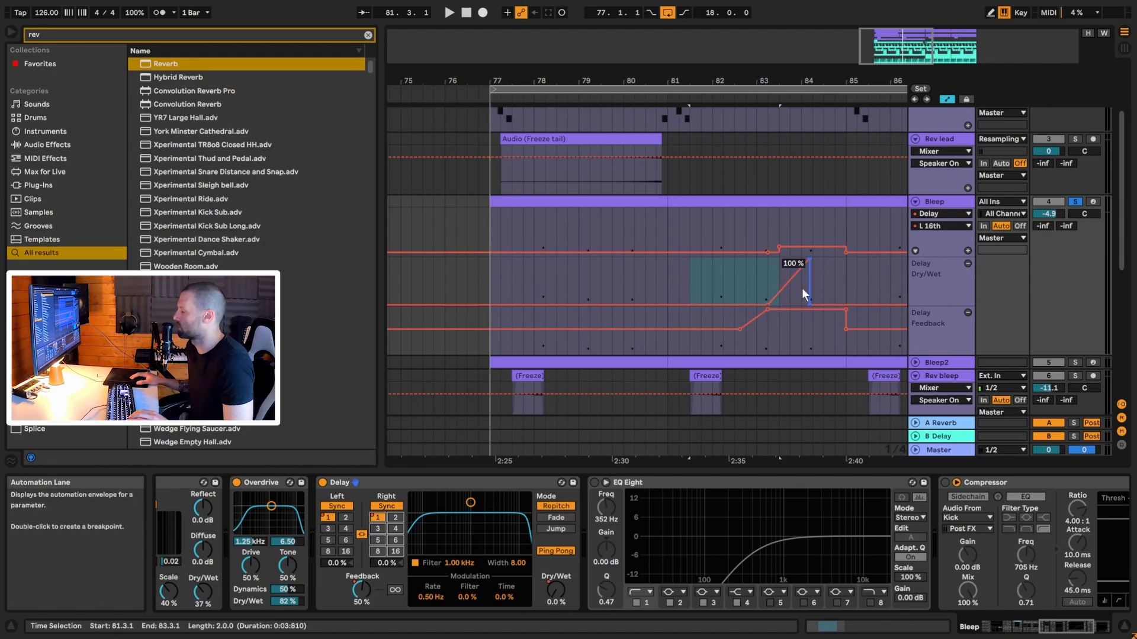
Step: Unsolo the Bleep track and play the arrangement from 82.2.1
{"action": "left_click", "coordinate": [723, 279]}
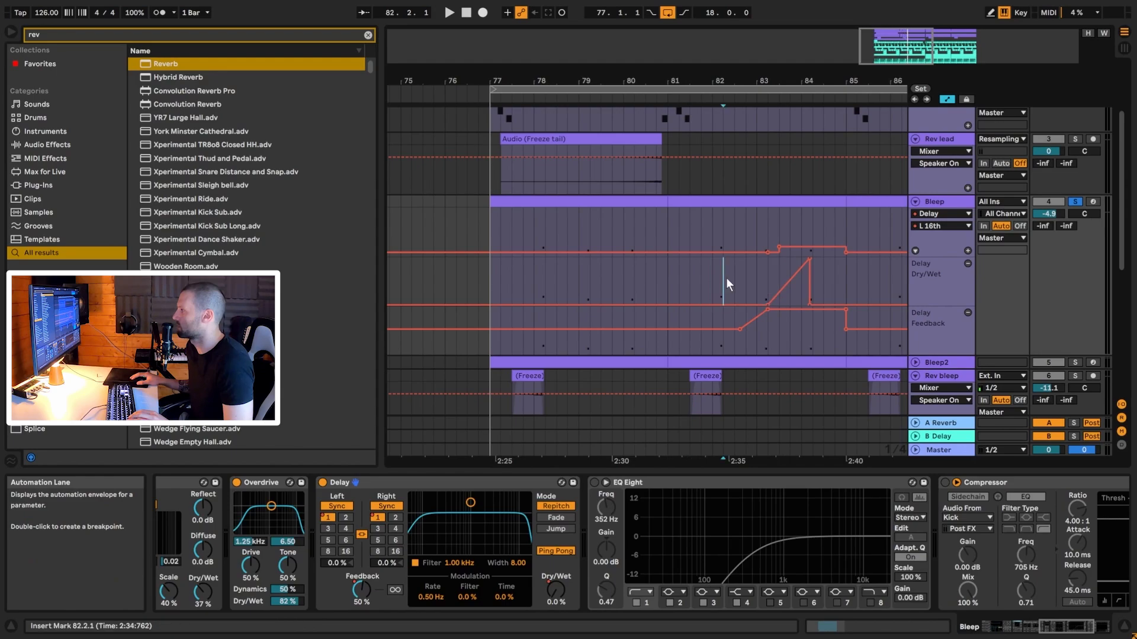
{"action": "key", "text": "space"}
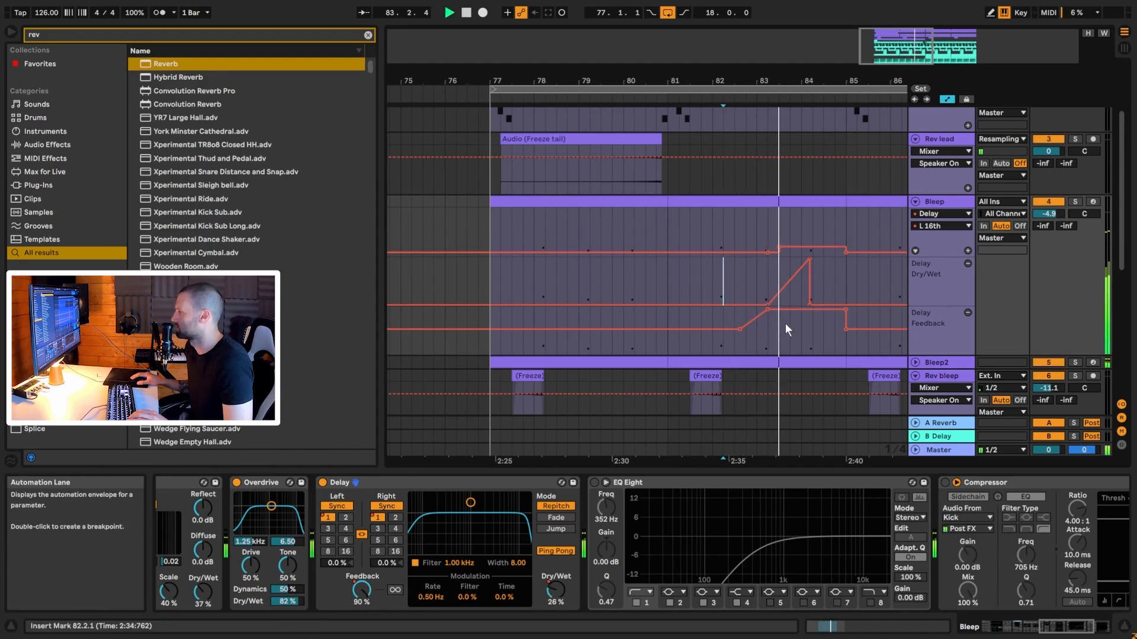
Step: Stop playback, solo the Bleep track and activate its EQ Eight
{"action": "key", "text": "space"}
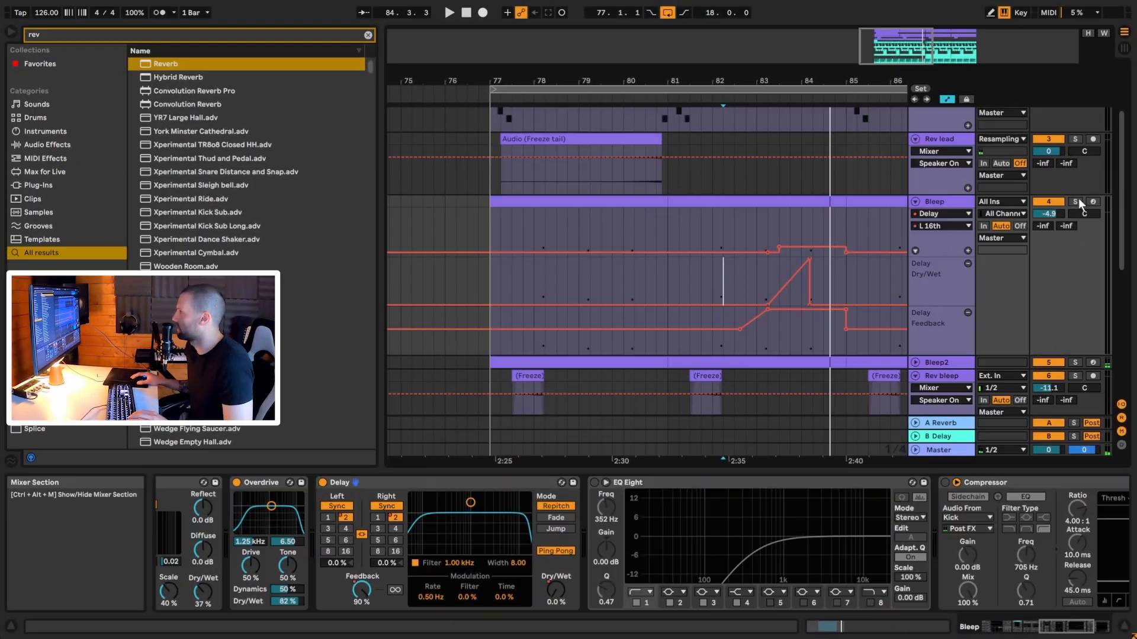
{"action": "left_click", "coordinate": [1076, 203]}
{"action": "left_click", "coordinate": [594, 484]}
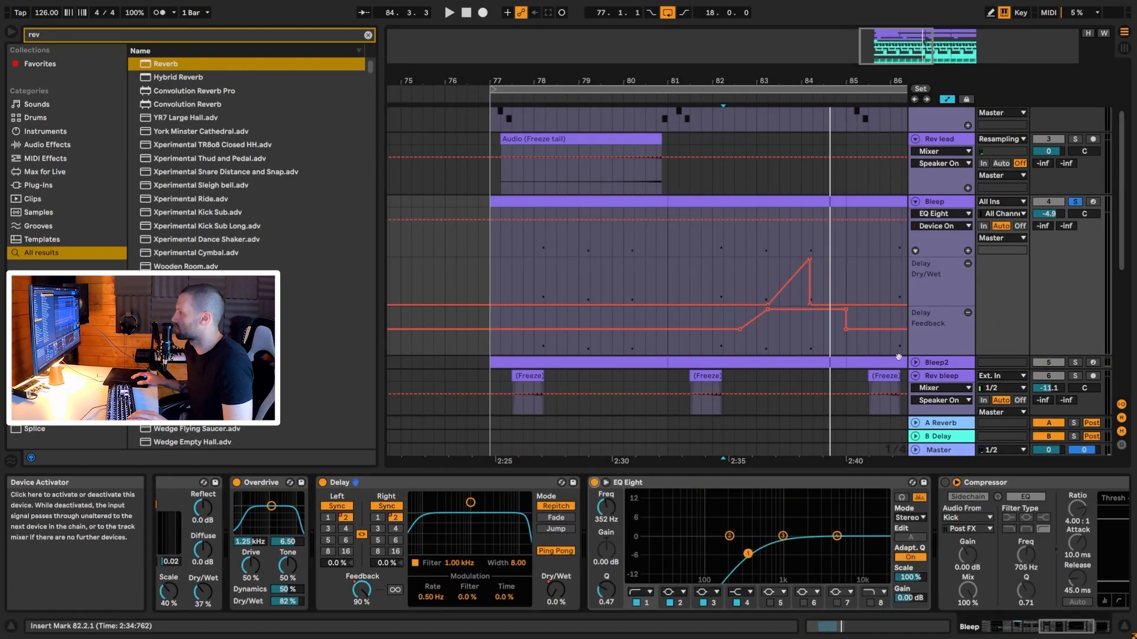
Step: Play the Bleep track from 80.1.1 and compare the sound with EQ Eight bypassed and active
{"action": "left_click", "coordinate": [743, 286]}
{"action": "left_click", "coordinate": [706, 272]}
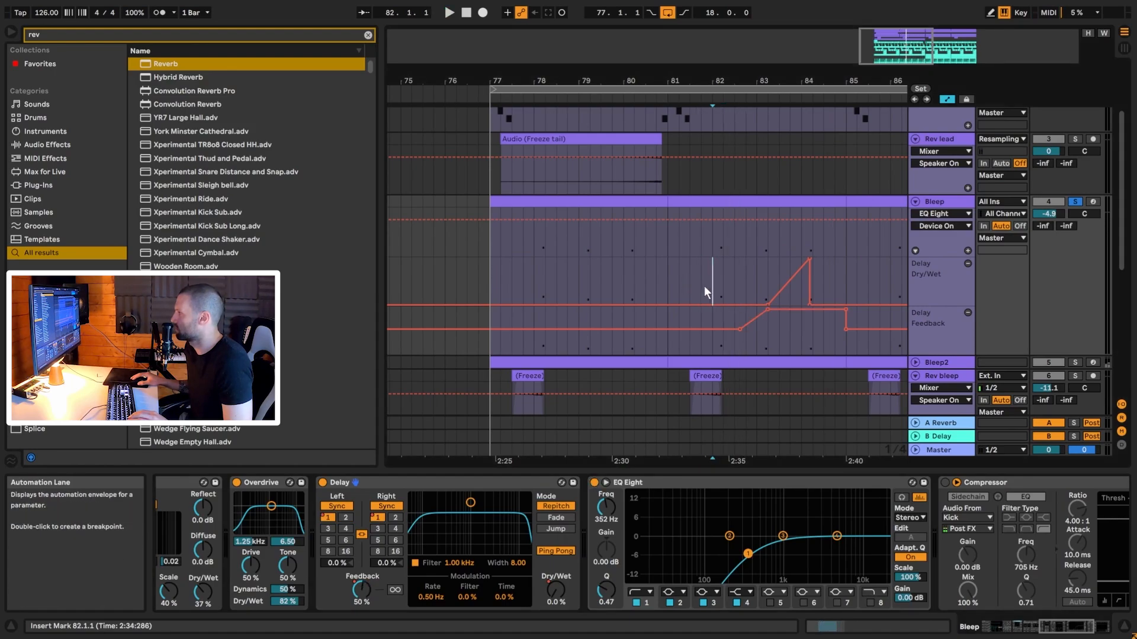
{"action": "left_click", "coordinate": [624, 274]}
{"action": "key", "text": "space"}
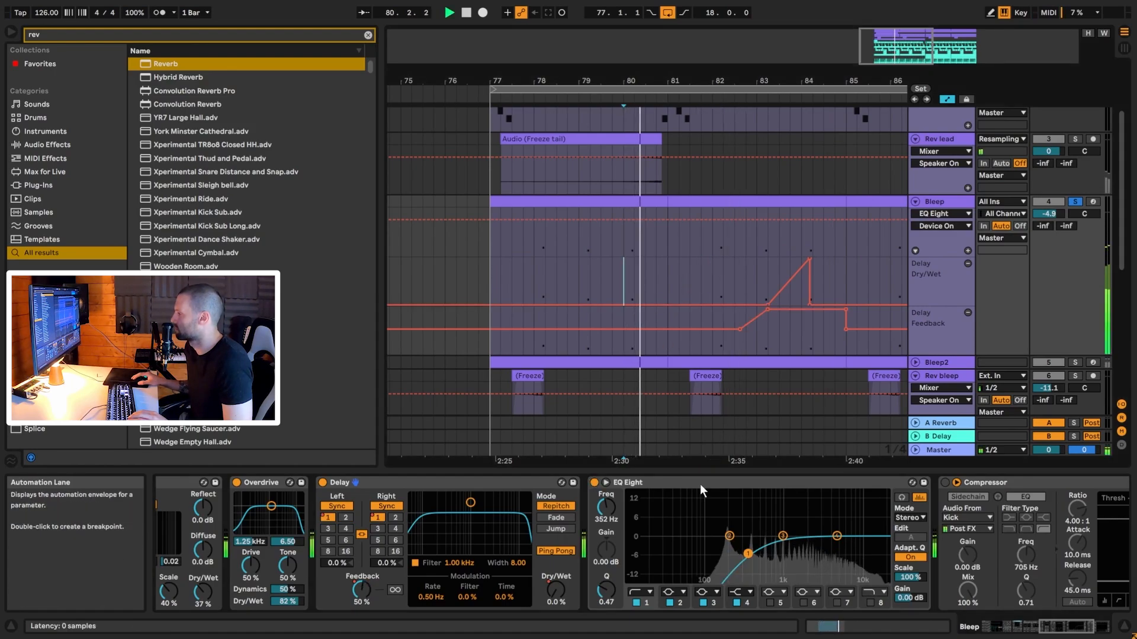
{"action": "left_click", "coordinate": [594, 483]}
{"action": "left_click", "coordinate": [594, 482]}
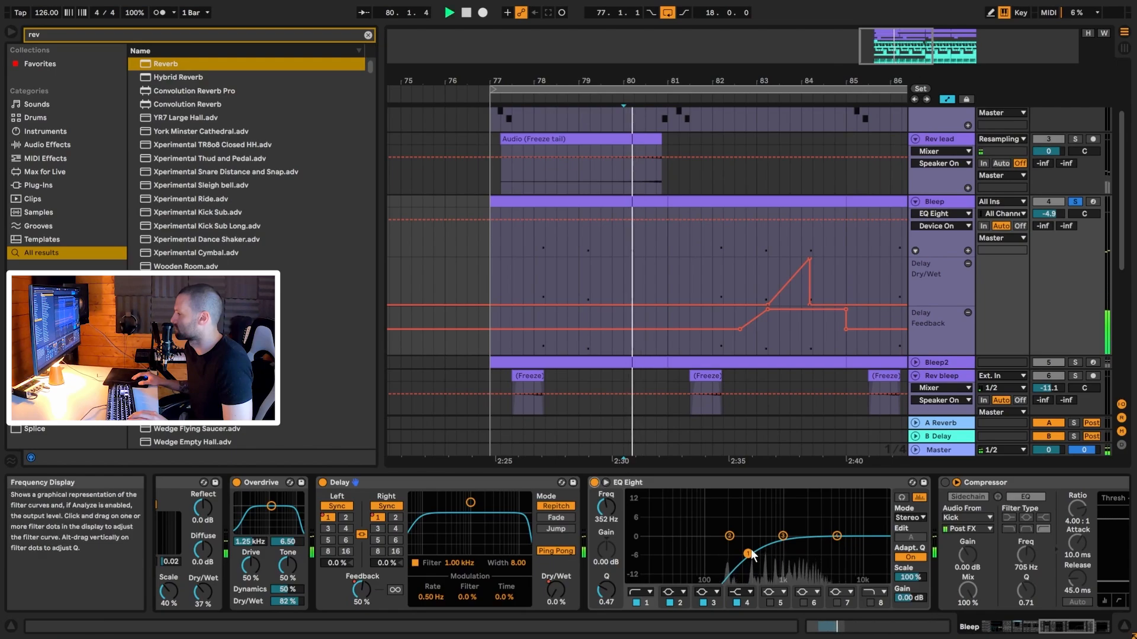
Step: Activate the Compressor with Kick sidechain on the Bleep track and audition it
{"action": "left_click", "coordinate": [1070, 626]}
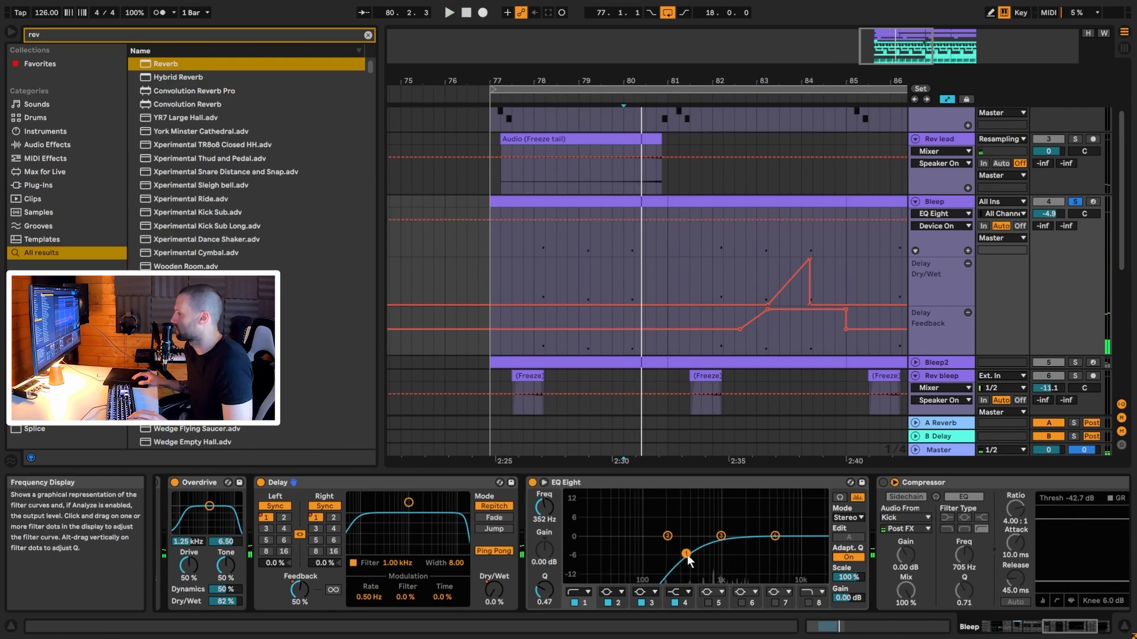
{"action": "left_click", "coordinate": [906, 505]}
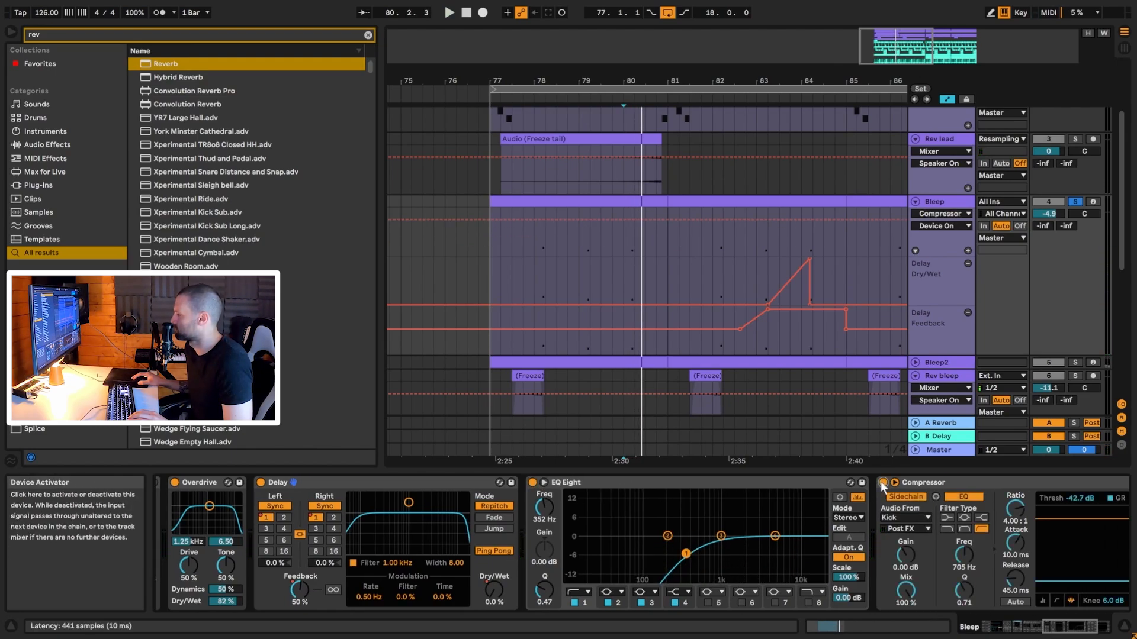
{"action": "key", "text": "space"}
{"action": "key", "text": "space"}
Step: Unfold the Bleep2 track, bypass its effects and switch off Osc 2 in its Wavetable
{"action": "scroll", "coordinate": [944, 272], "scroll_direction": "down", "scroll_amount": 4}
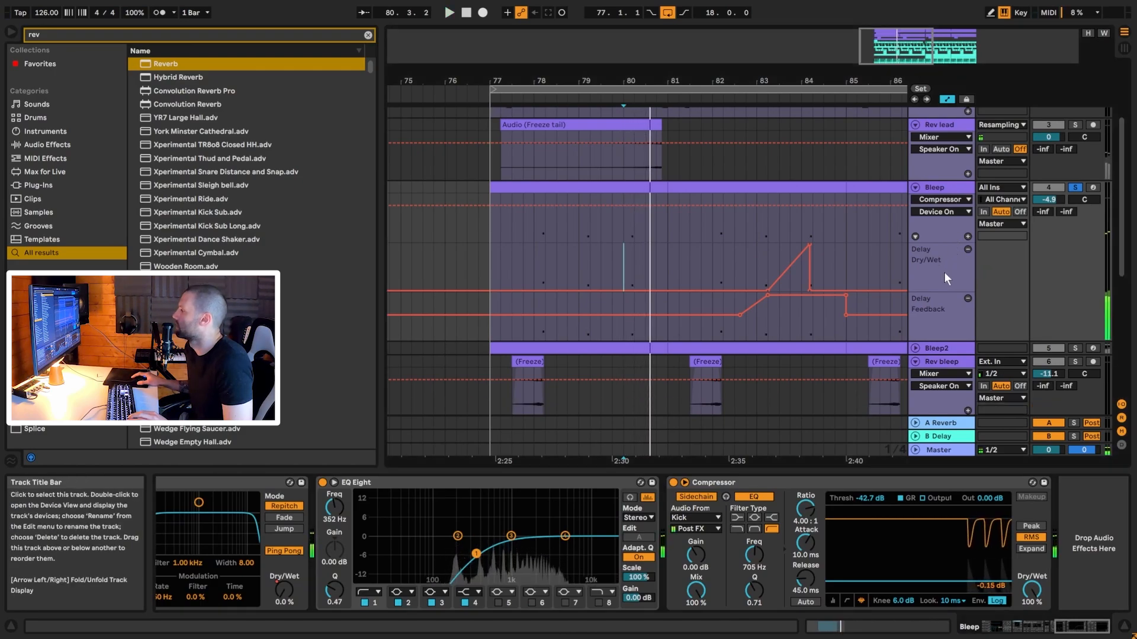
{"action": "left_click", "coordinate": [916, 249]}
{"action": "left_click", "coordinate": [936, 247]}
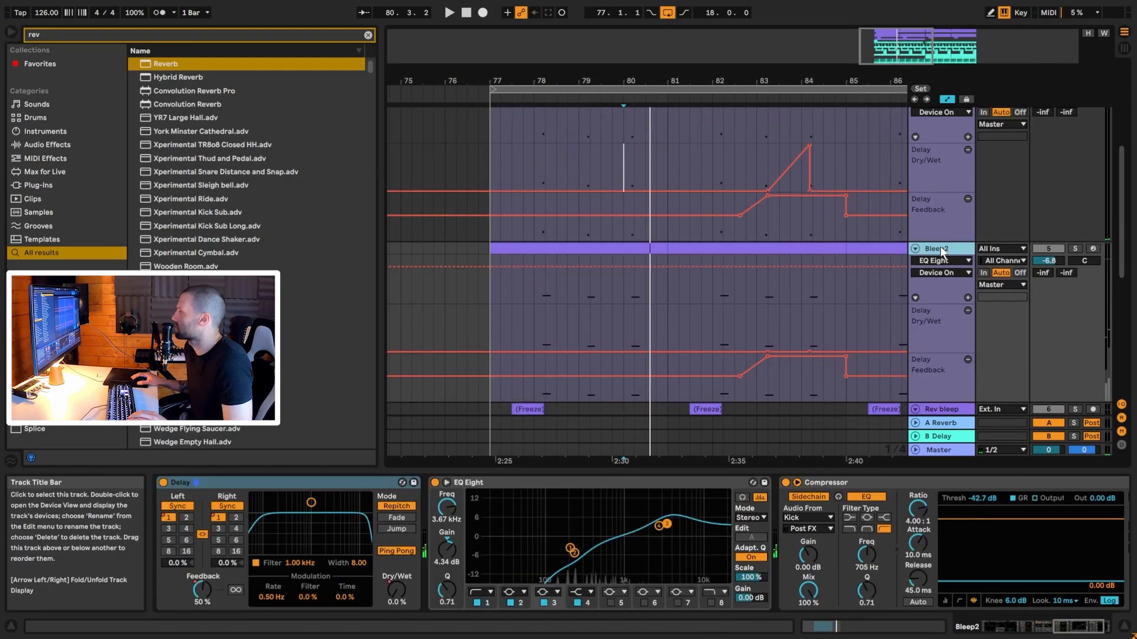
{"action": "left_click_drag", "start_coordinate": [1031, 626], "coordinate": [934, 627]}
{"action": "left_click", "coordinate": [793, 483]}
{"action": "left_click", "coordinate": [327, 482]}
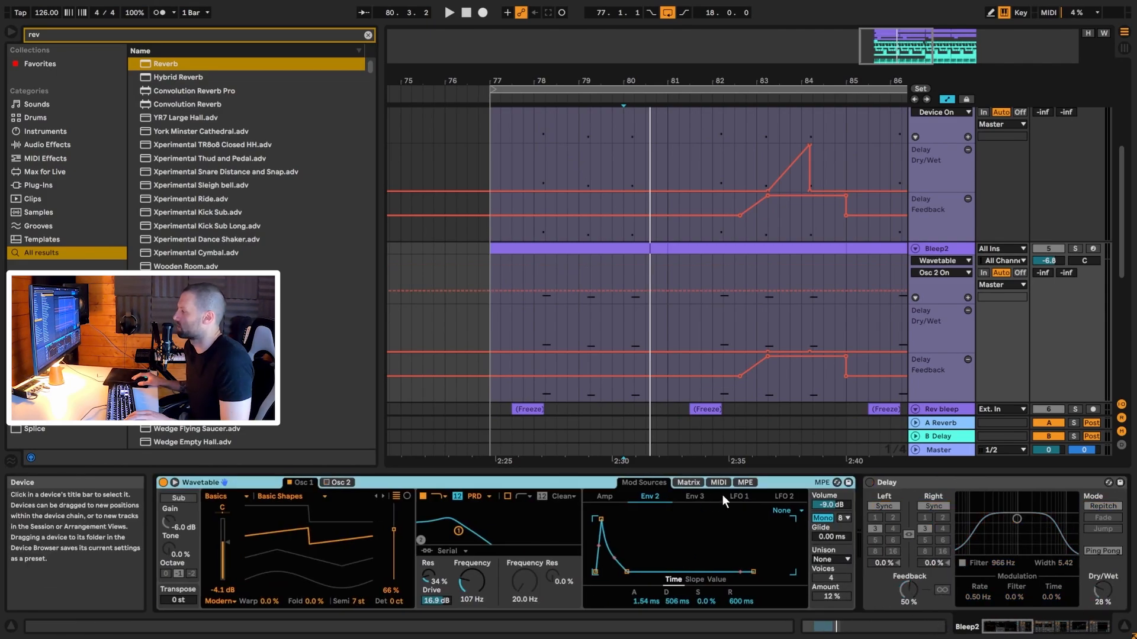
Step: Play the arrangement from 78.1.1 and solo the Bleep2 track
{"action": "left_click", "coordinate": [534, 258]}
{"action": "key", "text": "space"}
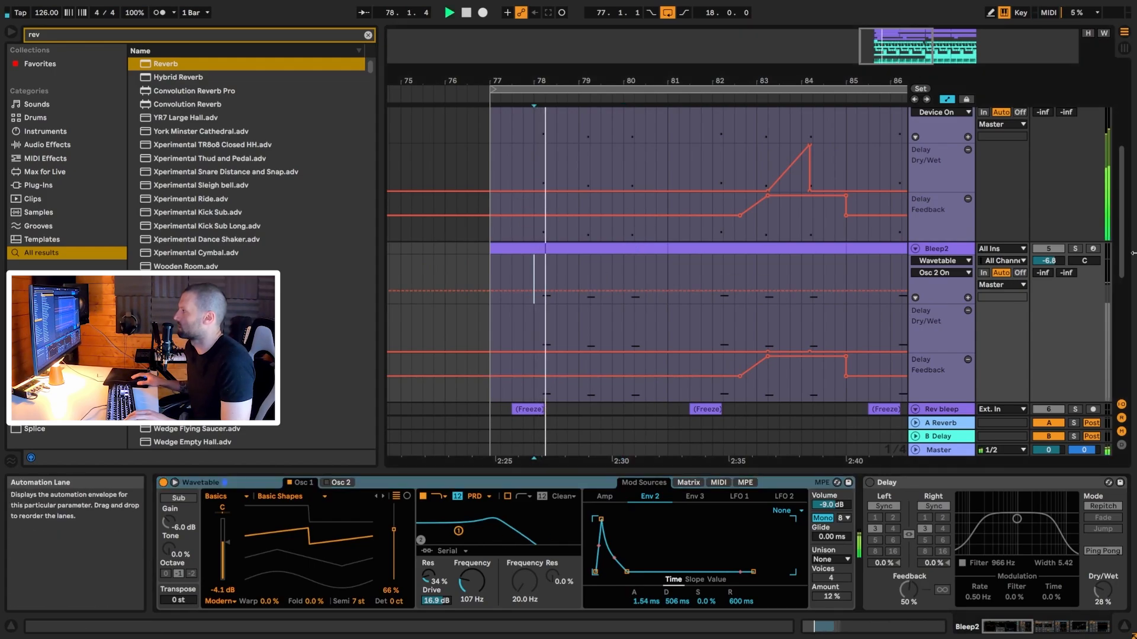
{"action": "left_click", "coordinate": [1073, 250]}
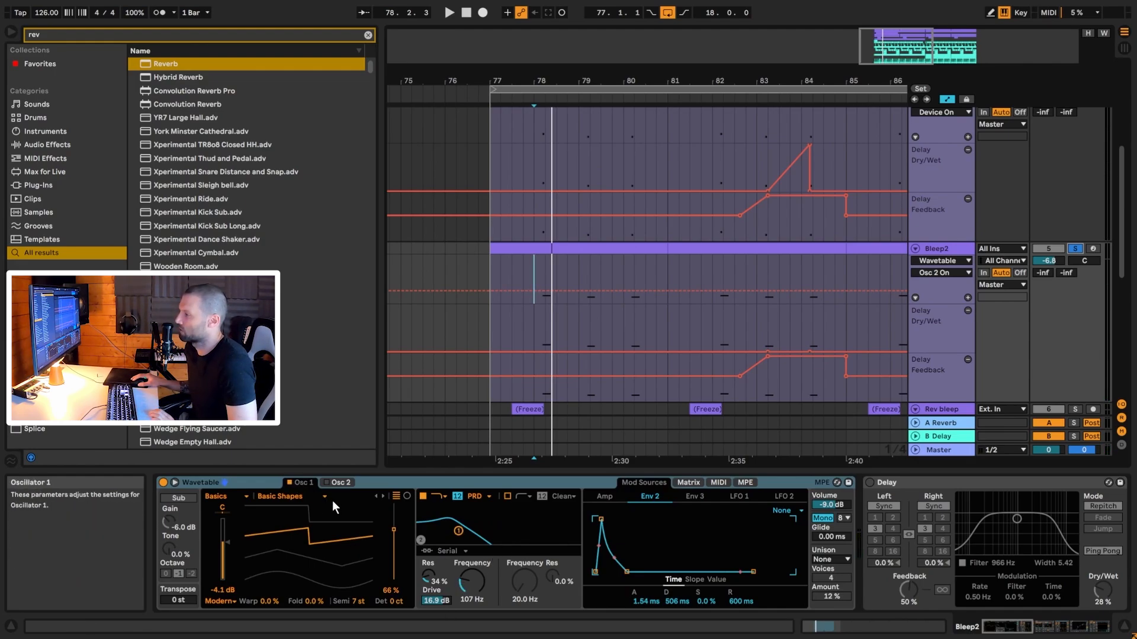
Step: Compare Bleep2's Wavetable with Filter 1 off and on, and check Env 2's modulation of the filter frequency in the matrix
{"action": "left_click", "coordinate": [424, 496]}
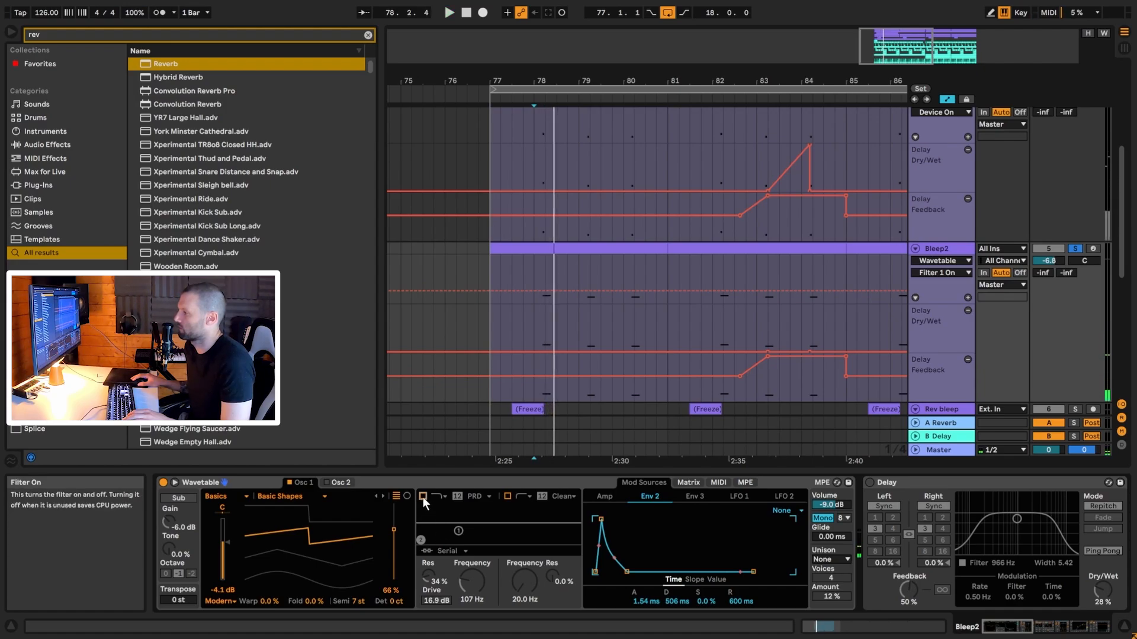
{"action": "left_click", "coordinate": [423, 498]}
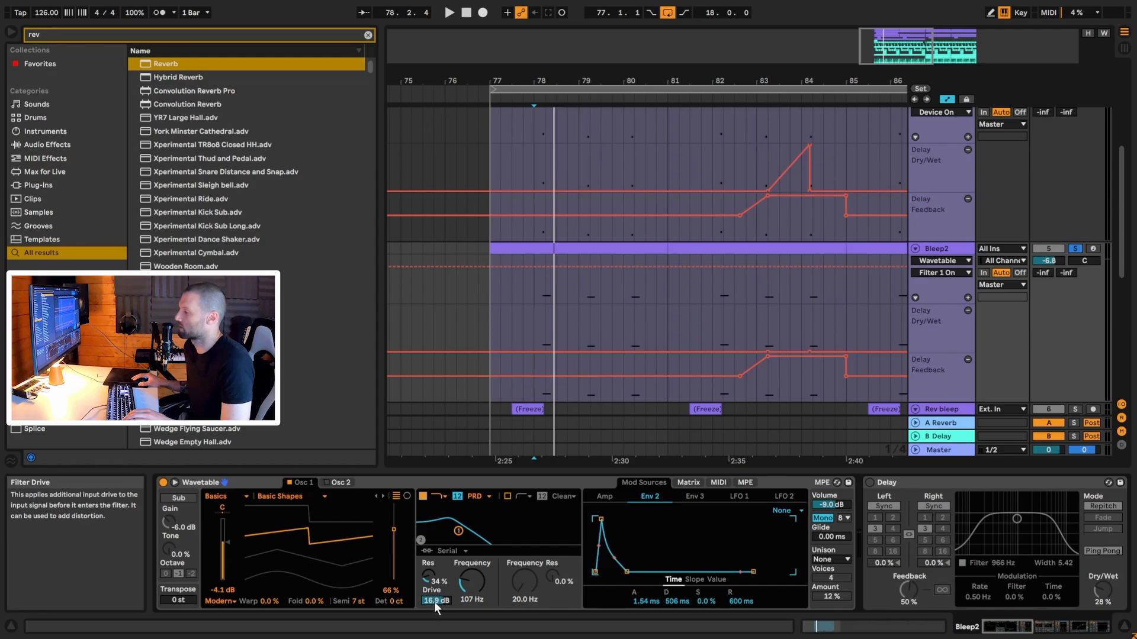
{"action": "key", "text": "space"}
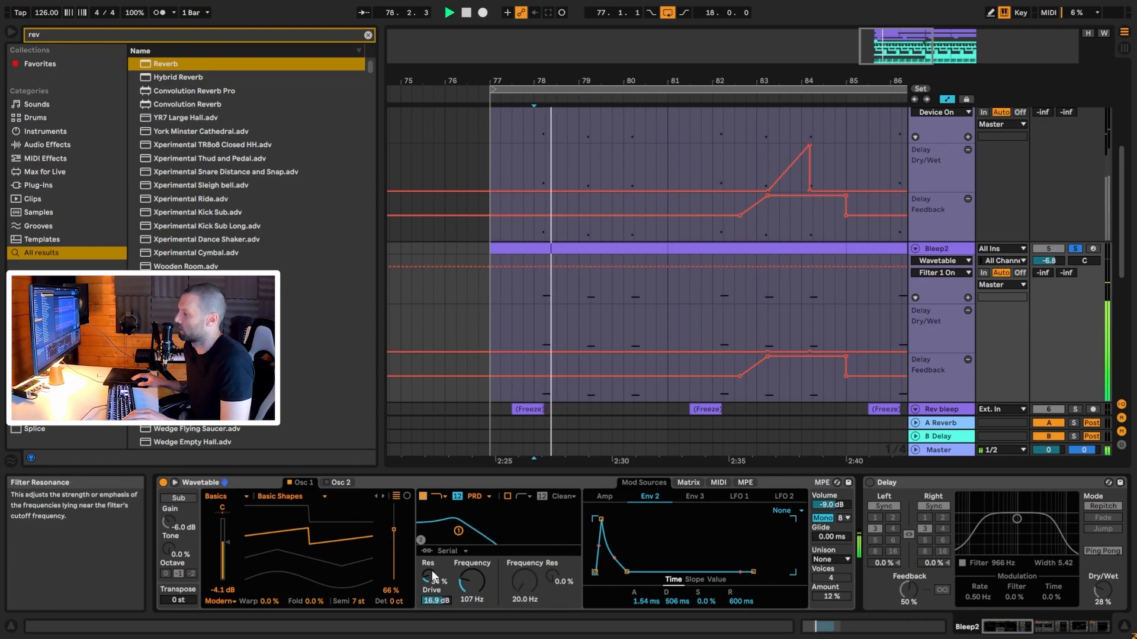
{"action": "key", "text": "space"}
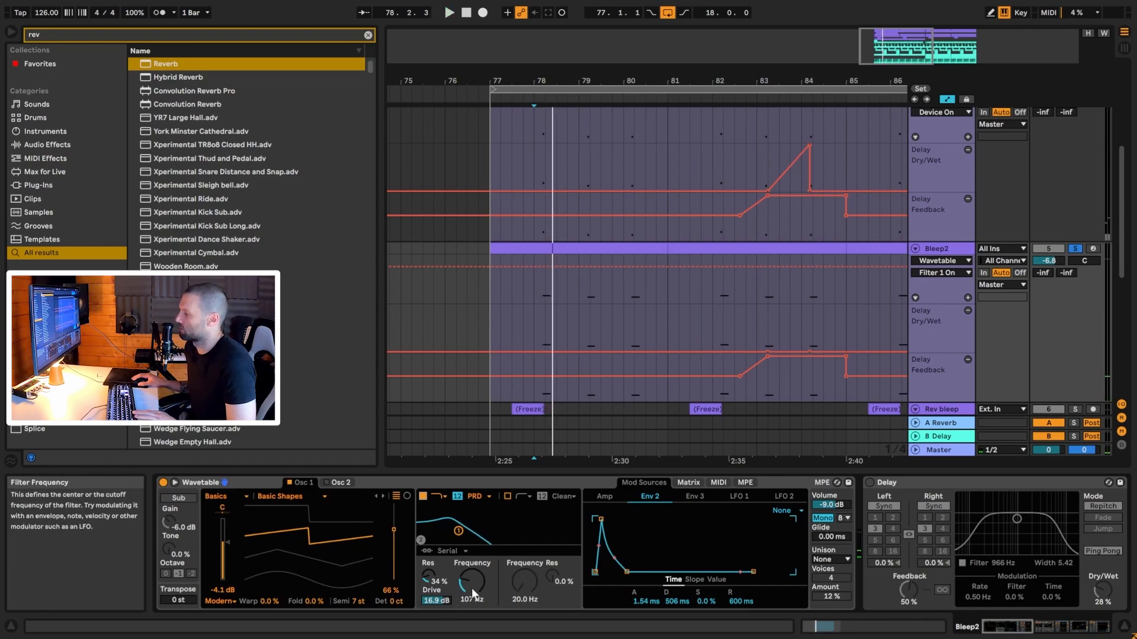
{"action": "left_click", "coordinate": [688, 485]}
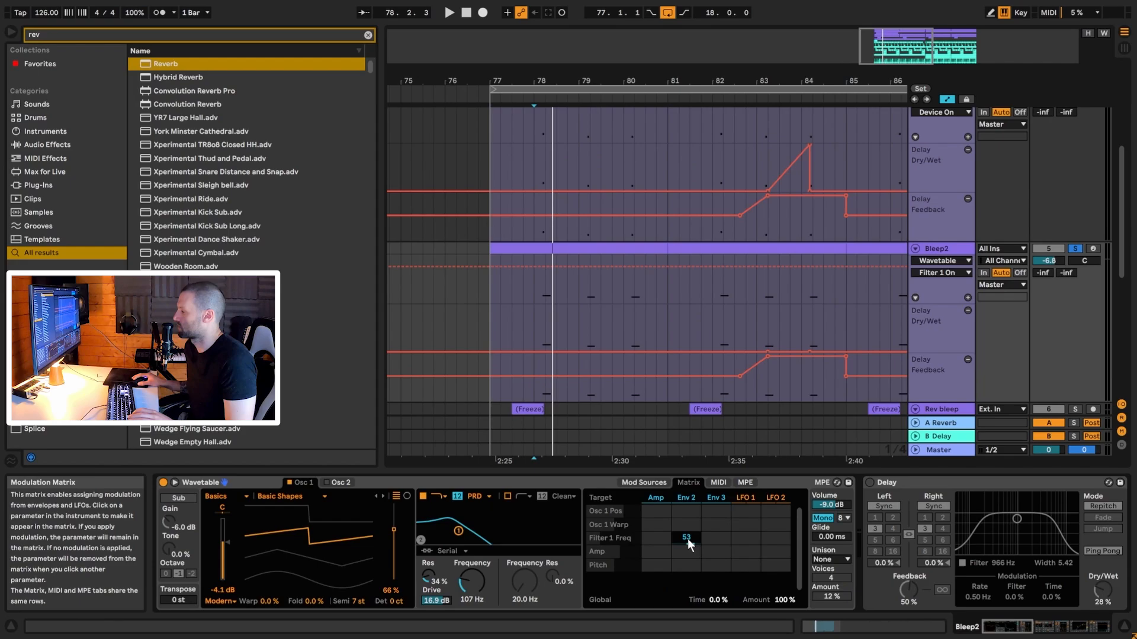
{"action": "left_click", "coordinate": [681, 485]}
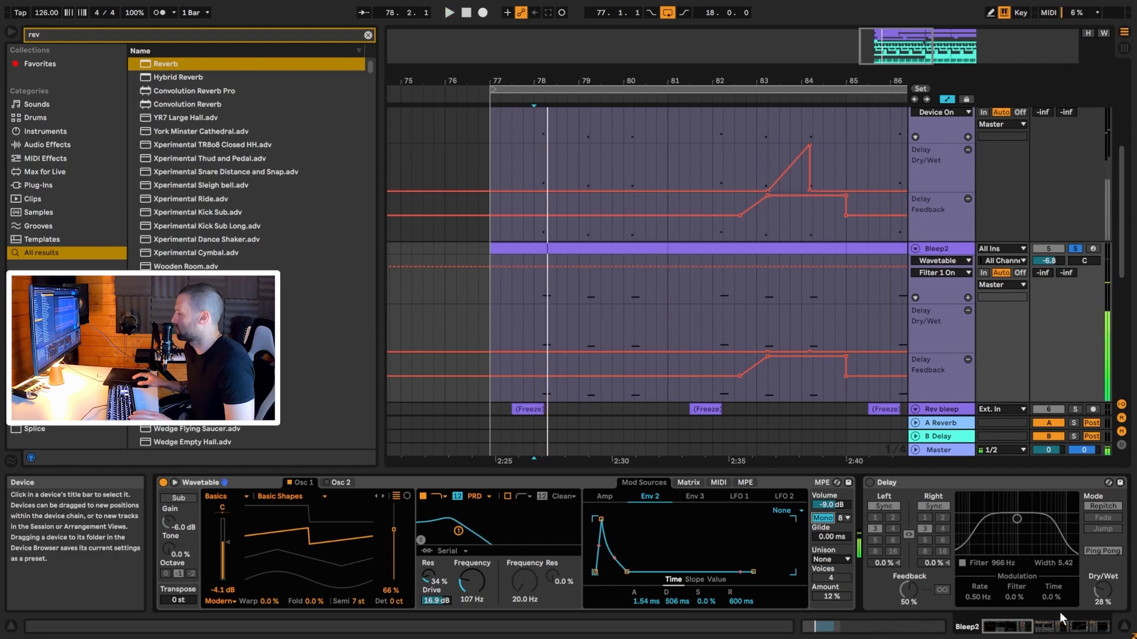
Step: Activate the Delay directly after Wavetable on Bleep2 and audition it
{"action": "left_click", "coordinate": [1017, 628]}
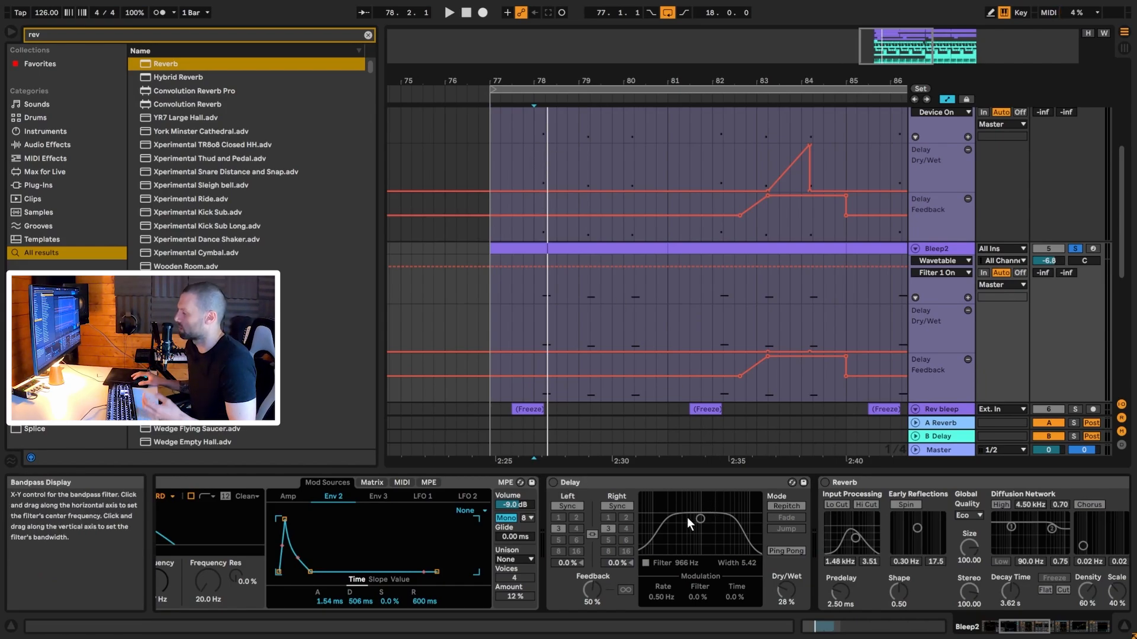
{"action": "left_click", "coordinate": [553, 482]}
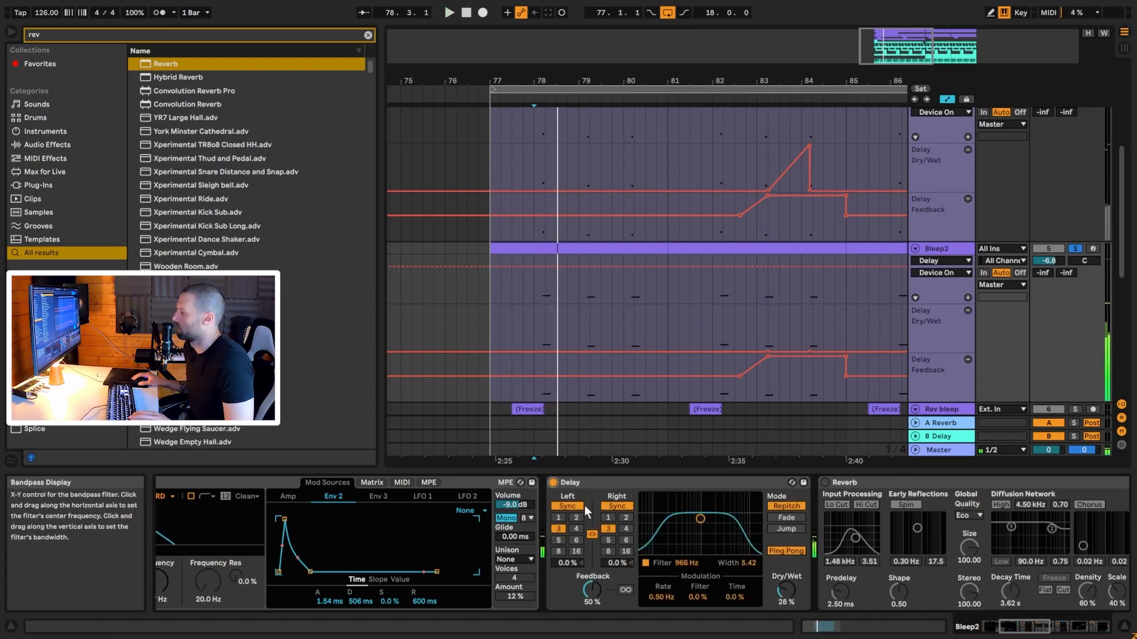
{"action": "left_click", "coordinate": [601, 496]}
{"action": "key", "text": "space"}
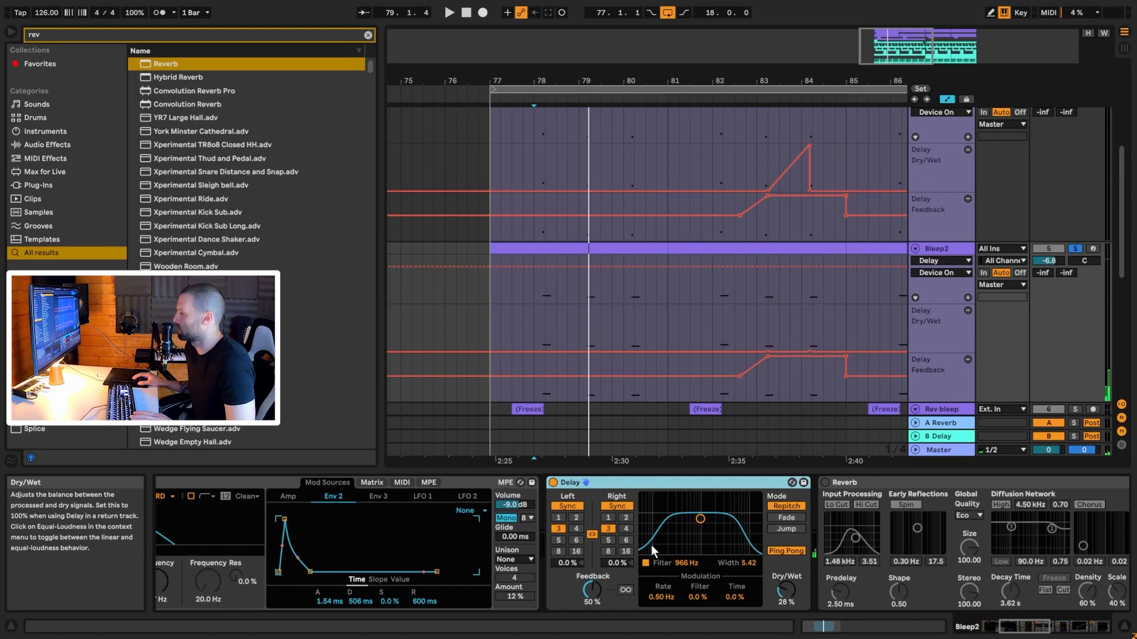
Step: Activate the Reverb on Bleep2 and play the sound through it
{"action": "left_click_drag", "start_coordinate": [1022, 626], "coordinate": [1040, 627]}
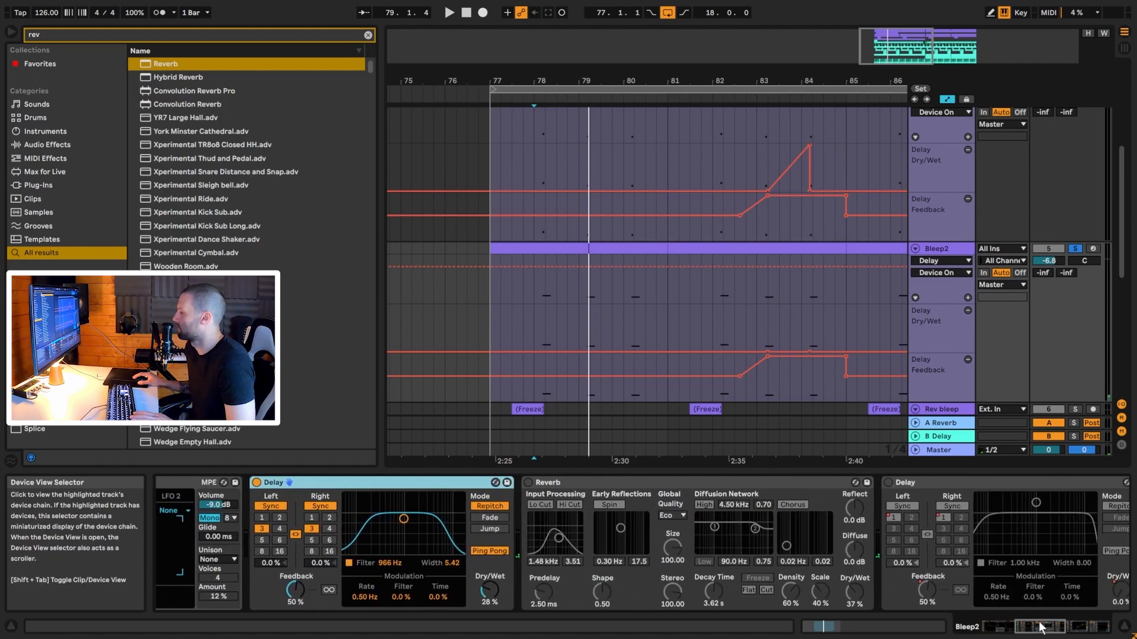
{"action": "left_click", "coordinate": [528, 482]}
{"action": "key", "text": "space"}
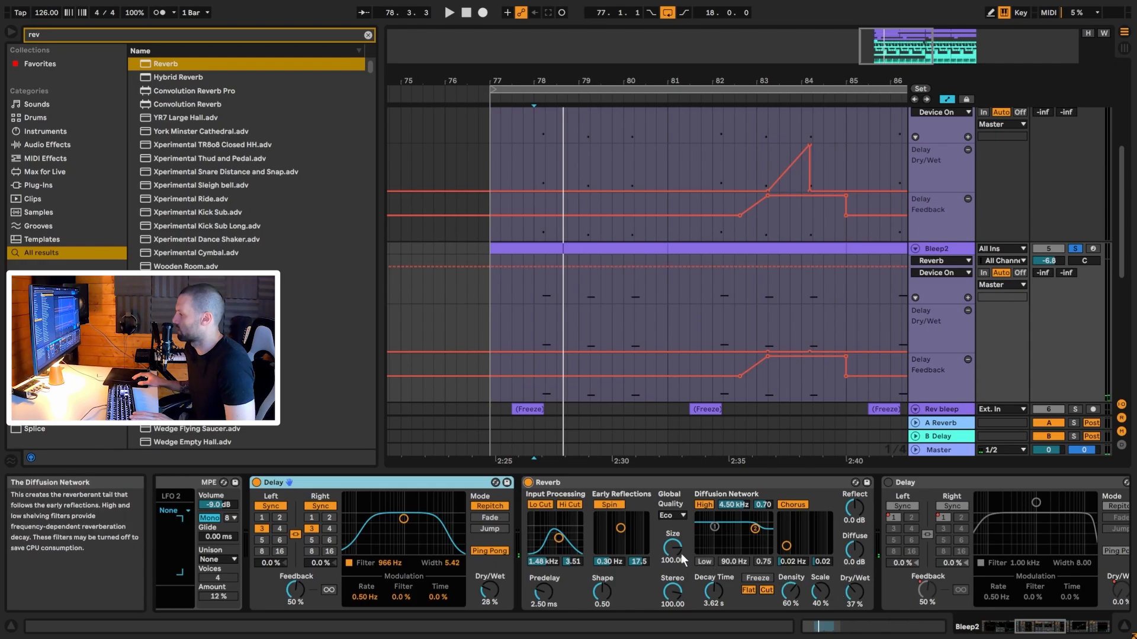
Step: Activate the second Delay on Bleep2, after the Reverb, and play its Feedback automation from just before bar 83
{"action": "left_click", "coordinate": [1054, 625]}
{"action": "key", "text": "space"}
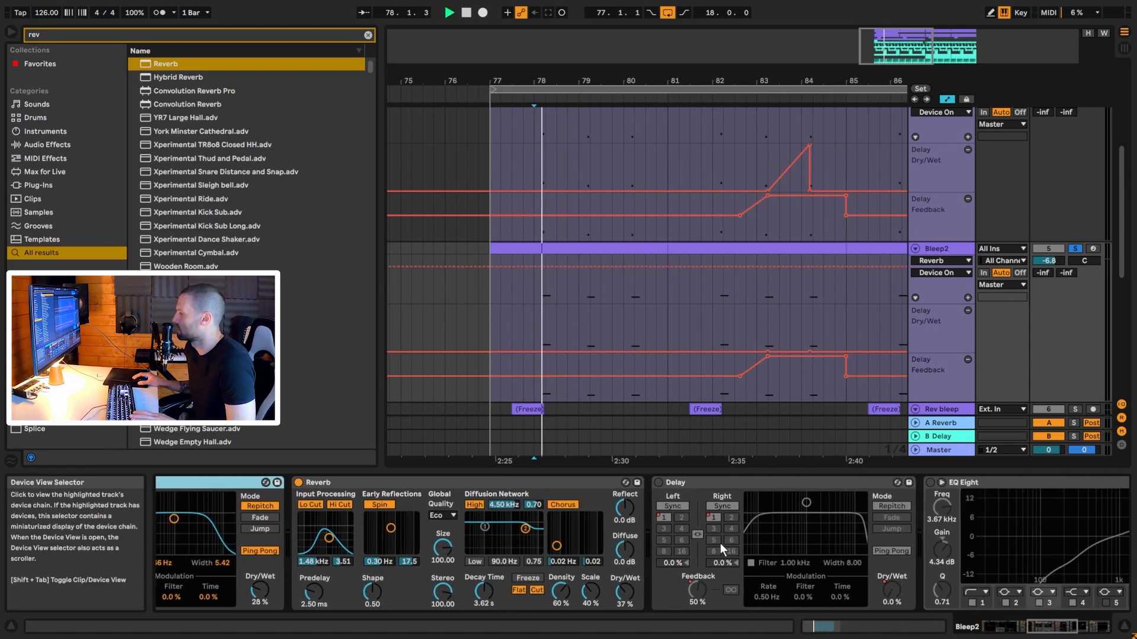
{"action": "left_click", "coordinate": [658, 483]}
{"action": "key", "text": "space"}
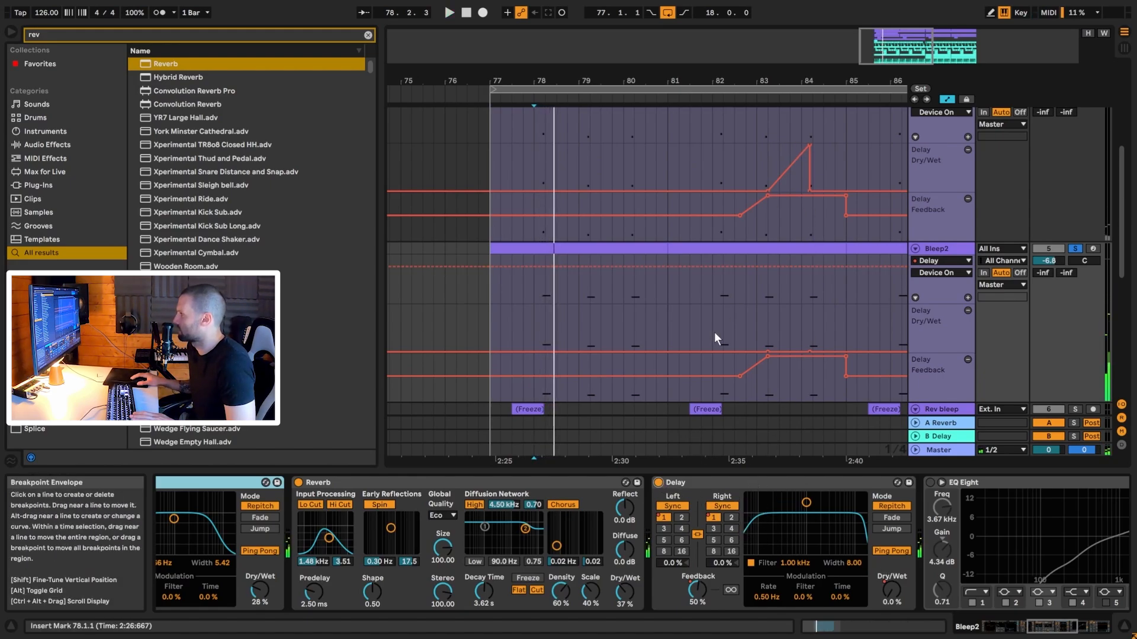
{"action": "left_click", "coordinate": [745, 319]}
{"action": "key", "text": "space"}
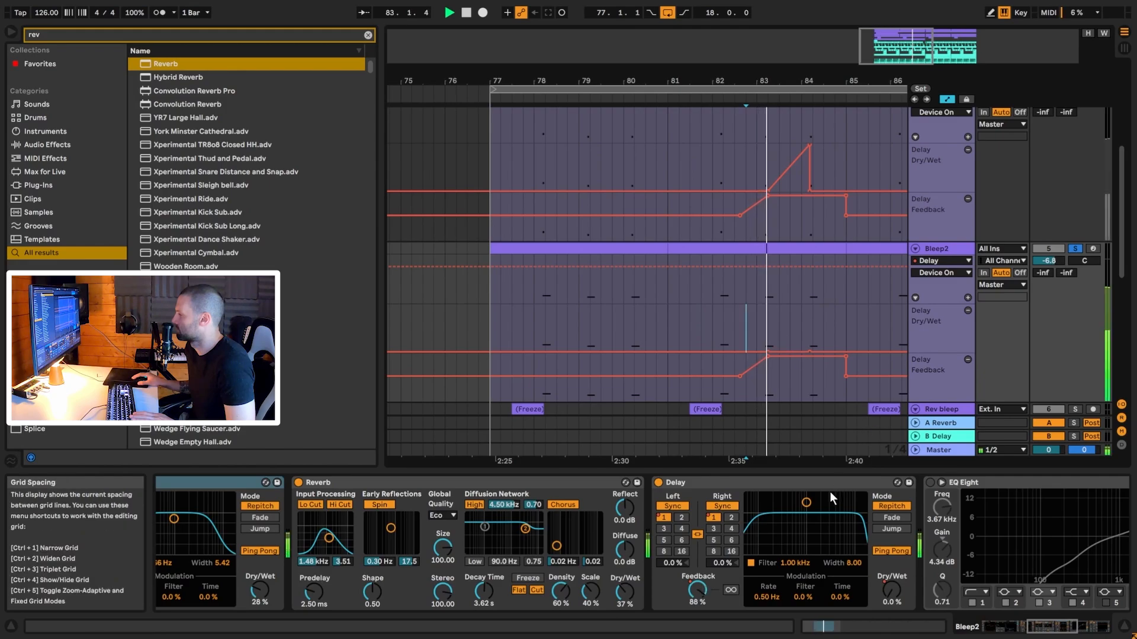
Step: Show the second Delay's Dry/Wet automation and delete that Delay from the Bleep2 track
{"action": "left_click", "coordinate": [892, 592]}
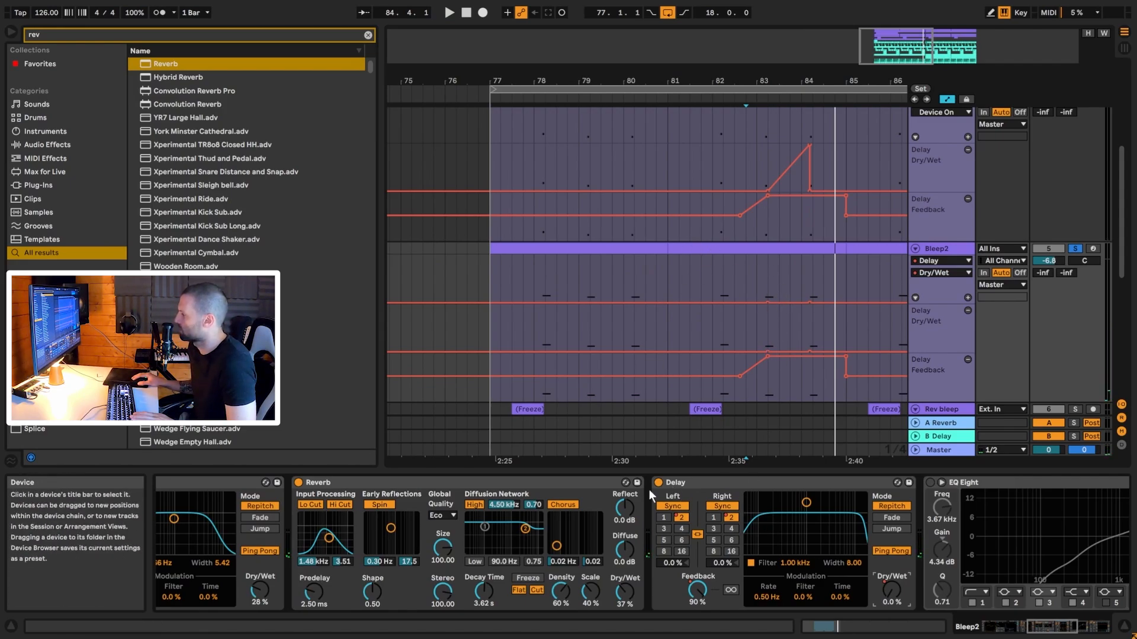
{"action": "left_click", "coordinate": [684, 487]}
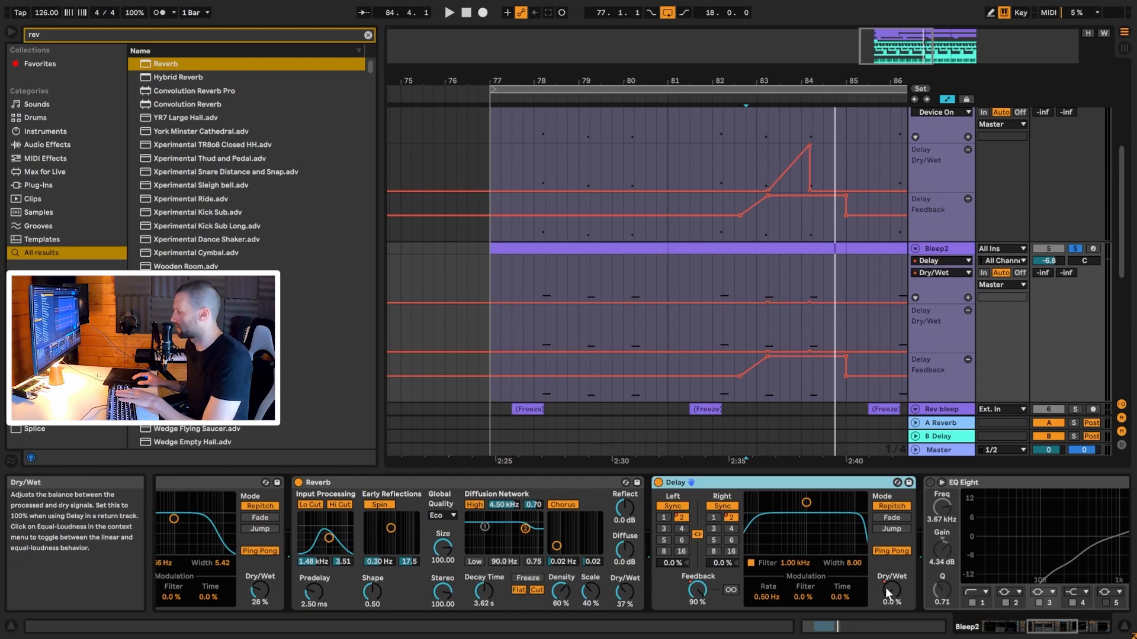
{"action": "key", "text": "Delete"}
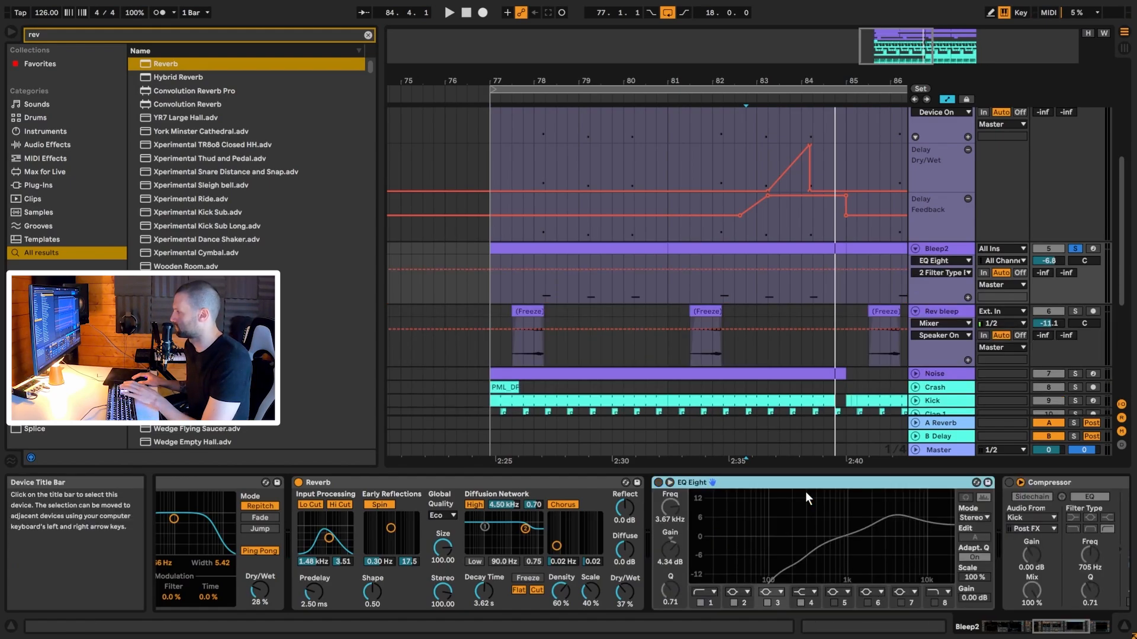
Step: Activate Bleep2's EQ Eight, play from 80.1.1 and bypass the EQ to compare
{"action": "left_click", "coordinate": [658, 483]}
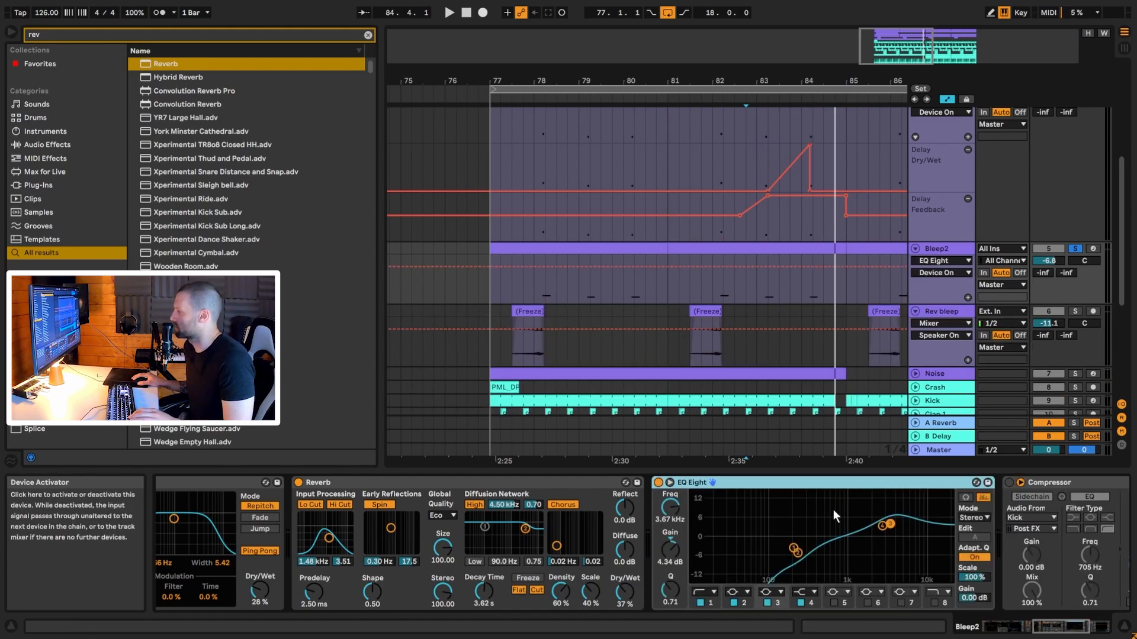
{"action": "left_click", "coordinate": [628, 281]}
{"action": "key", "text": "space"}
{"action": "left_click", "coordinate": [658, 483]}
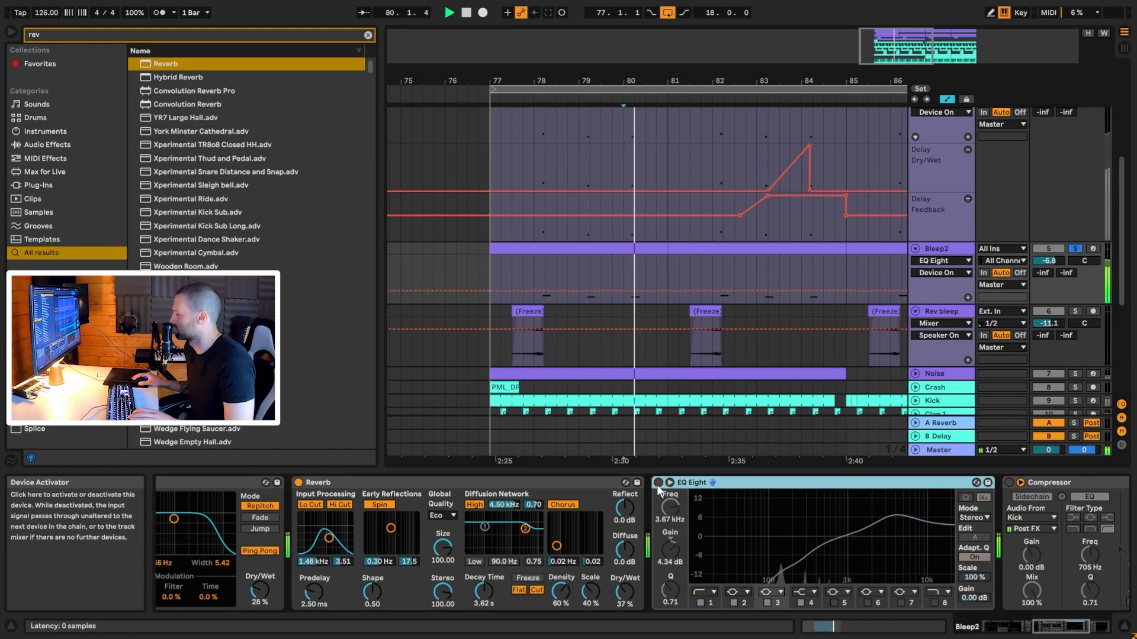
Step: Stop playback, take the Bleep2 track out of solo and switch its EQ Eight back on
{"action": "key", "text": "space"}
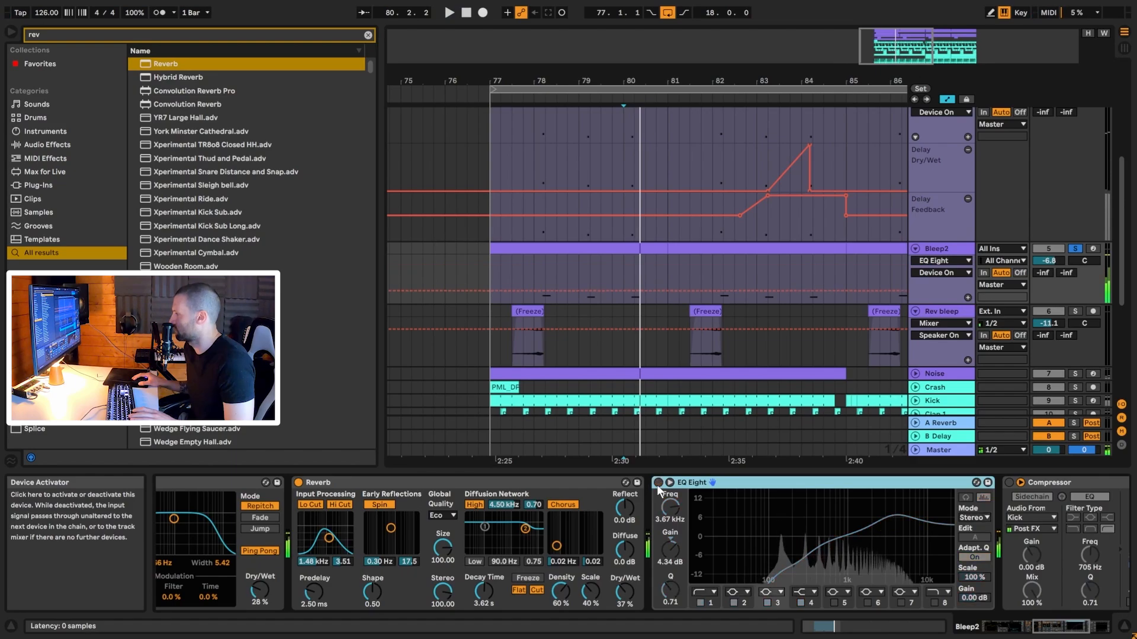
{"action": "left_click", "coordinate": [632, 348]}
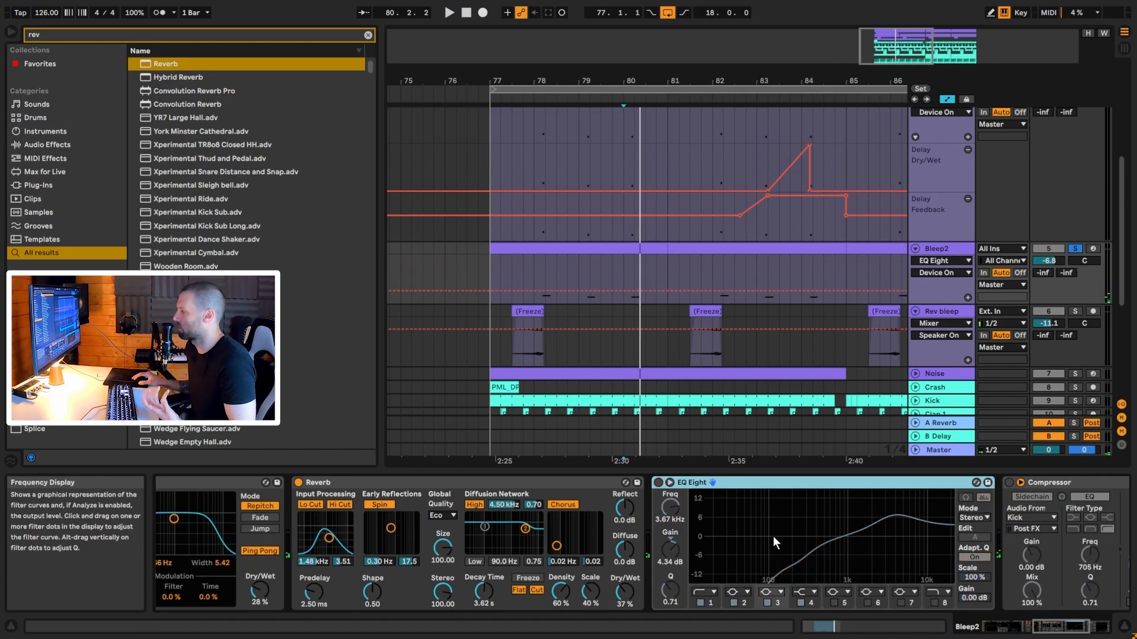
{"action": "left_click", "coordinate": [1076, 250]}
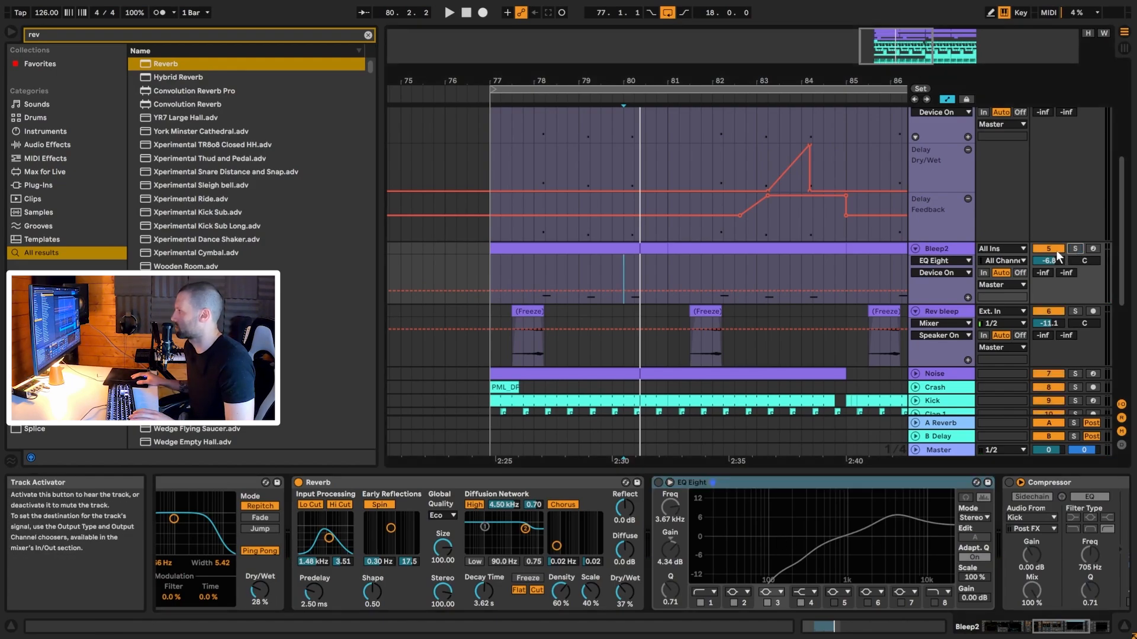
{"action": "left_click", "coordinate": [657, 483]}
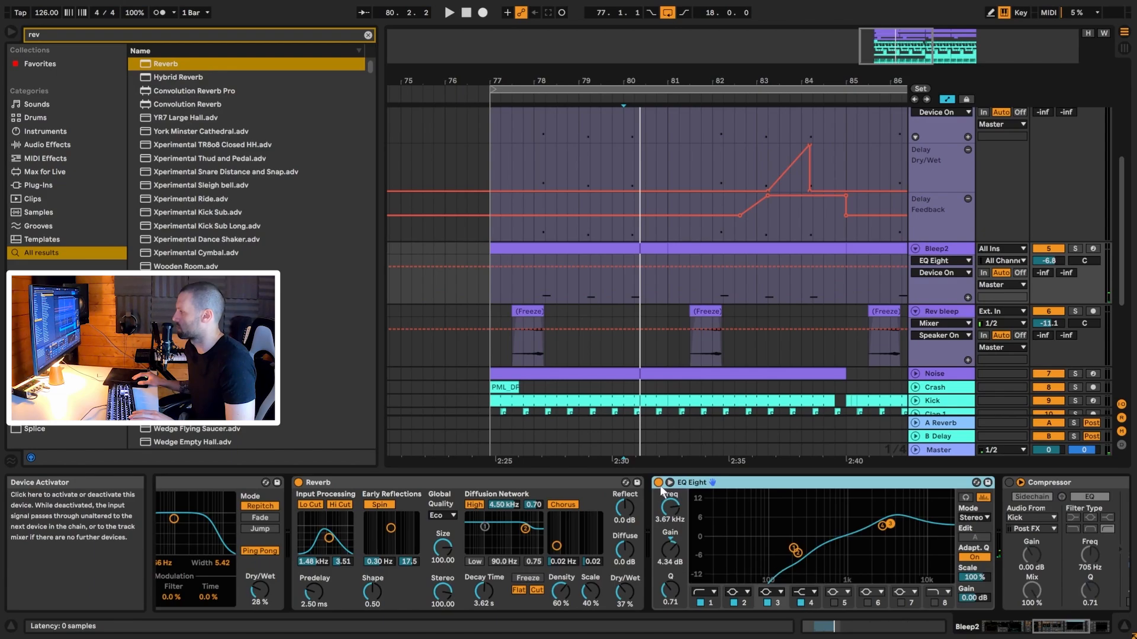
Step: Play the full mix around bar 80 while toggling Bleep2's EQ Eight to compare the sound with and without it
{"action": "key", "text": "space"}
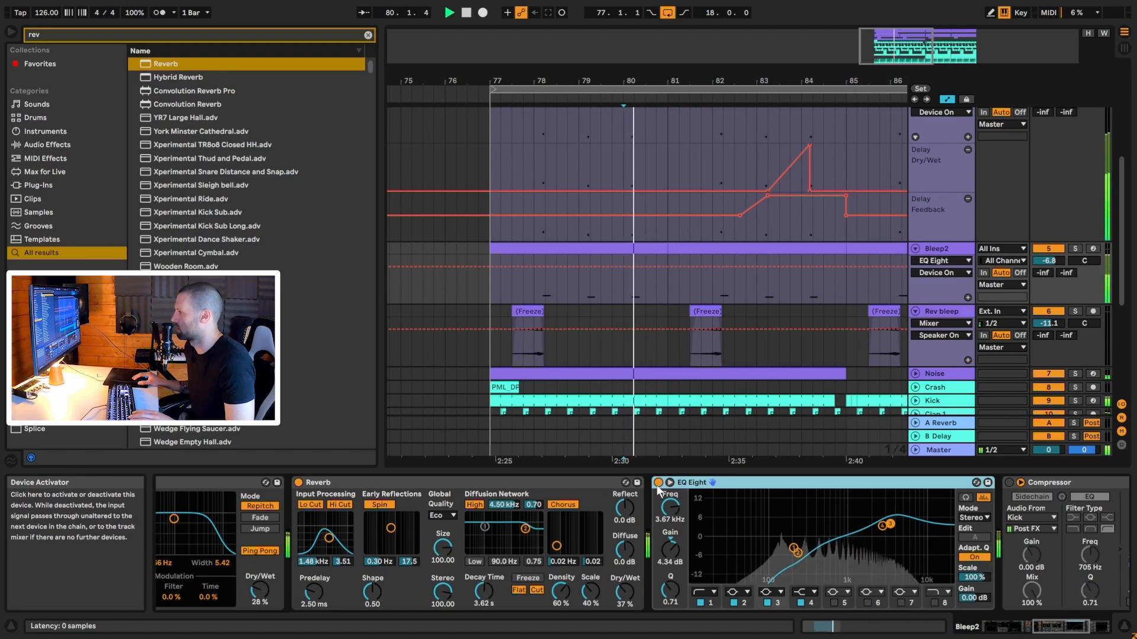
{"action": "left_click", "coordinate": [658, 482]}
{"action": "key", "text": "space"}
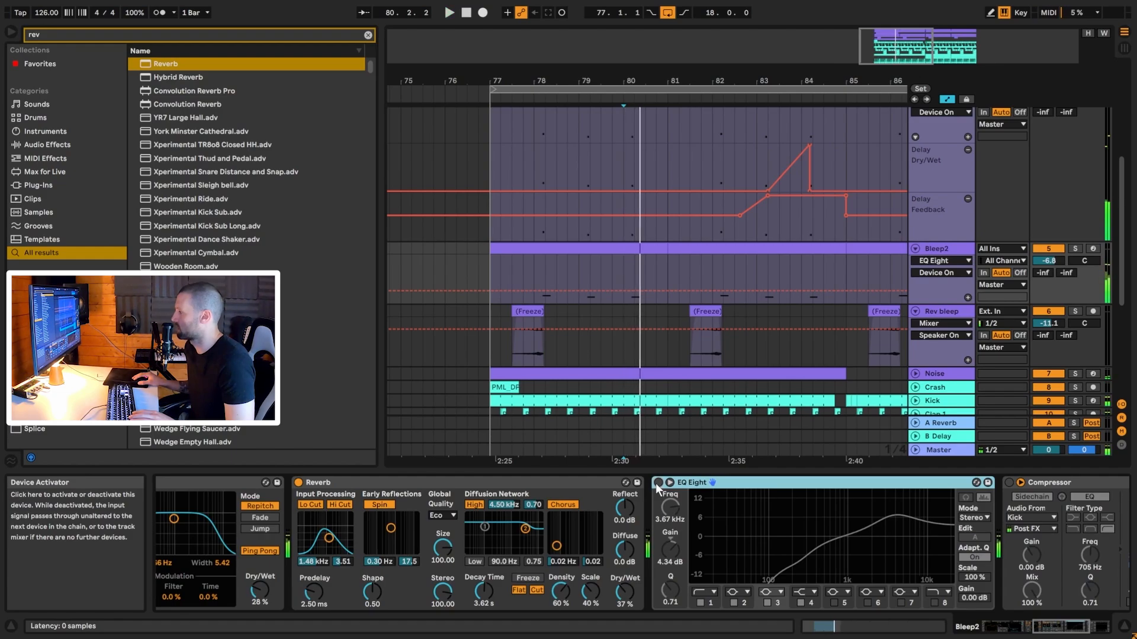
{"action": "key", "text": "space"}
{"action": "left_click", "coordinate": [657, 482]}
{"action": "key", "text": "space"}
{"action": "key", "text": "space"}
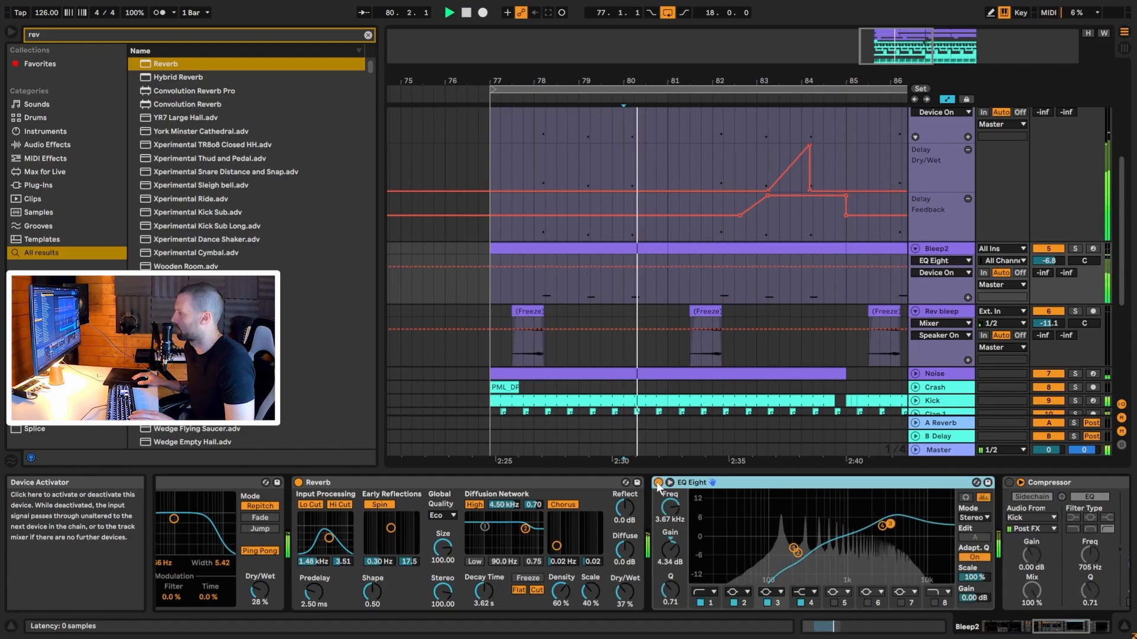
{"action": "key", "text": "space"}
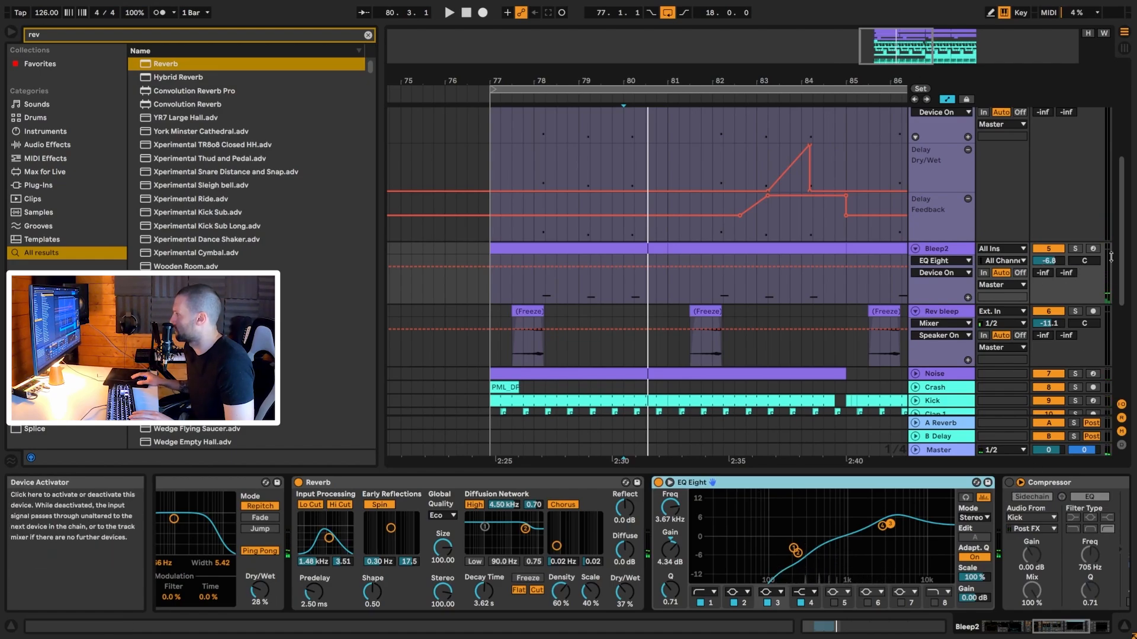
Step: Solo the Bleep2 track, switch on the Compressor sidechained to the Kick at the end of its chain, and audition it
{"action": "left_click", "coordinate": [1090, 622]}
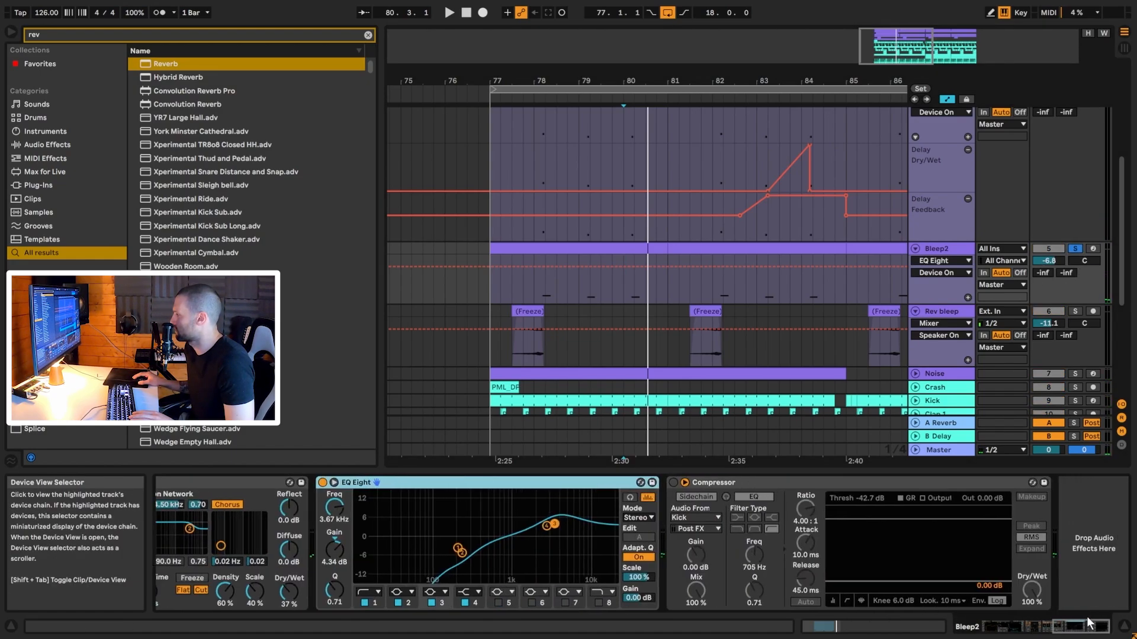
{"action": "left_click", "coordinate": [690, 496]}
{"action": "key", "text": "space"}
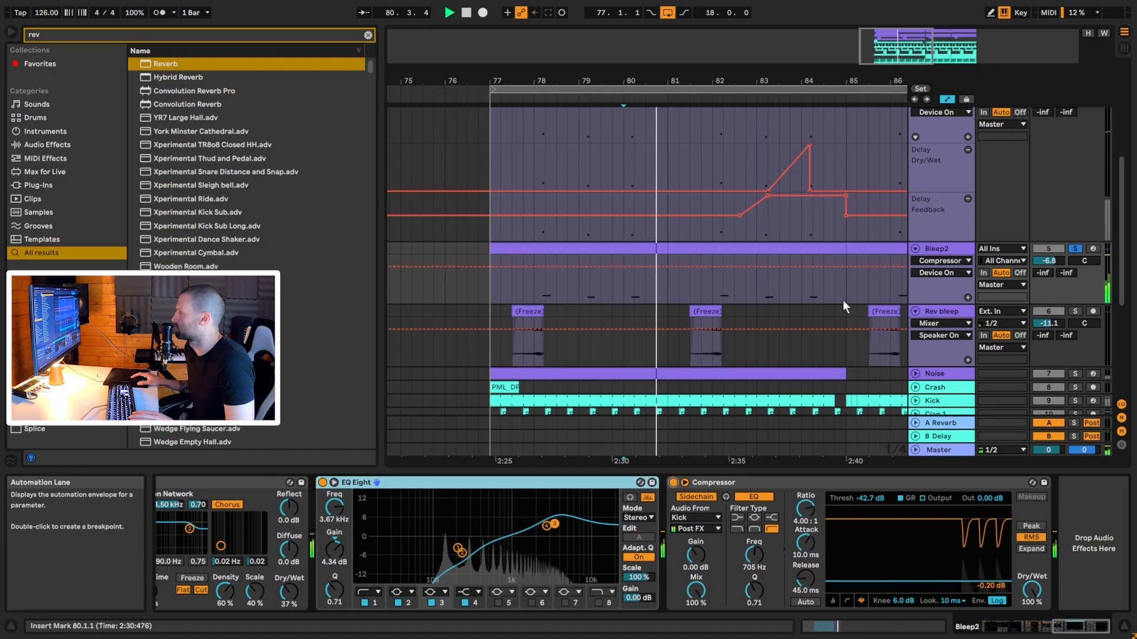
{"action": "scroll", "coordinate": [845, 307], "scroll_direction": "down", "scroll_amount": 2}
{"action": "key", "text": "space"}
Step: Solo the Rev bleep track and audition its first reversed freeze clip starting at 77.3.1
{"action": "left_click", "coordinate": [1076, 254]}
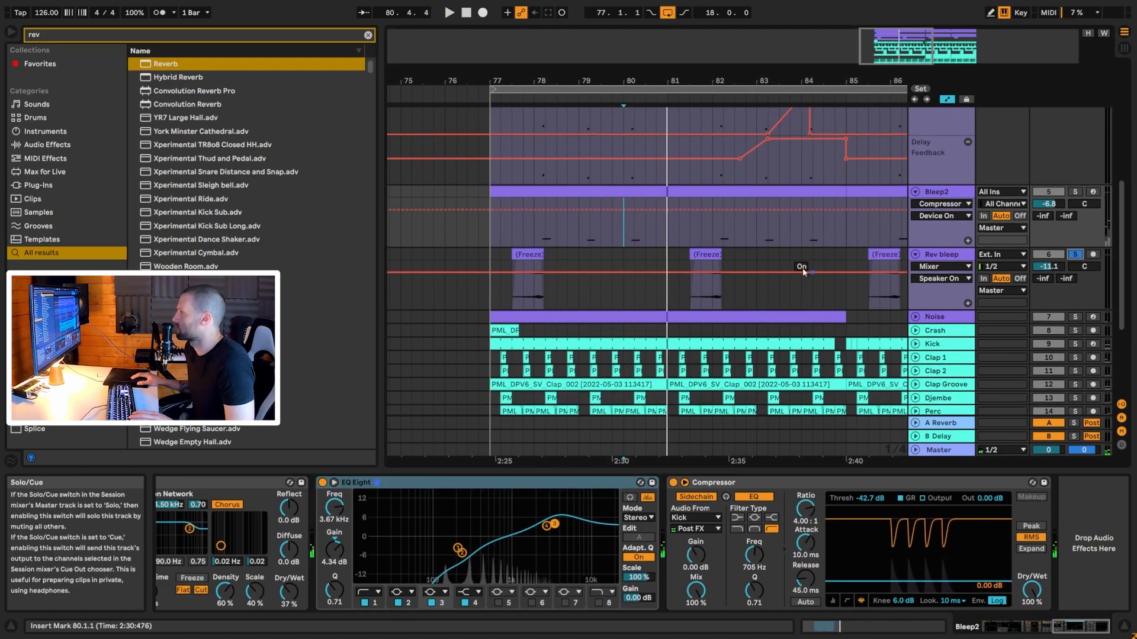
{"action": "left_click", "coordinate": [509, 264]}
{"action": "scroll", "coordinate": [571, 255], "scroll_direction": "up", "scroll_amount": 6}
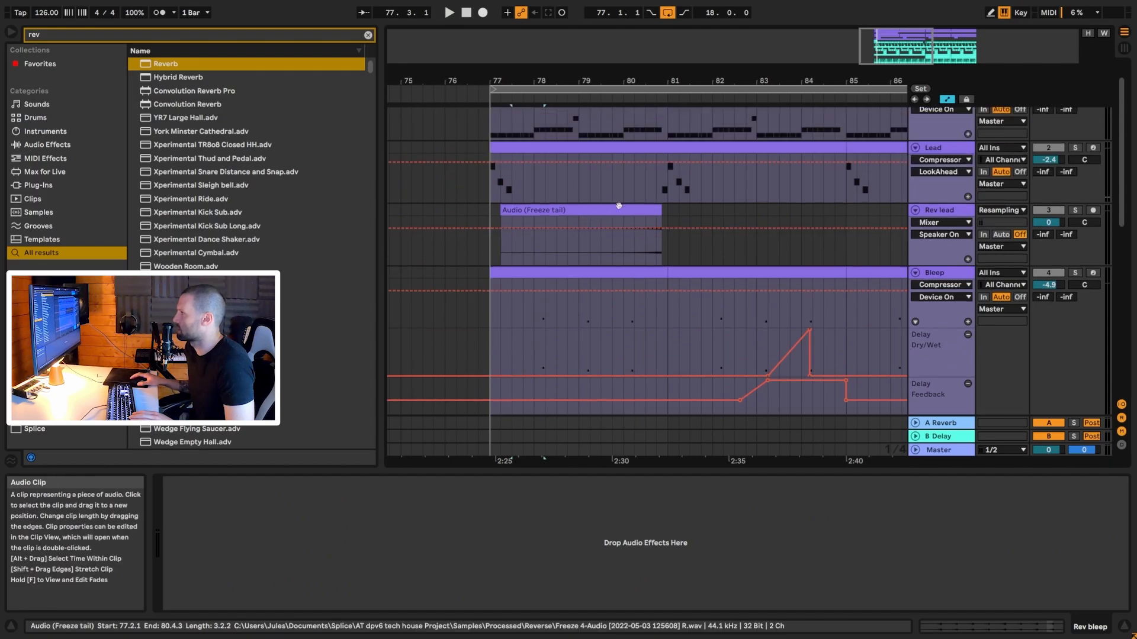
{"action": "scroll", "coordinate": [610, 291], "scroll_direction": "down", "scroll_amount": 5}
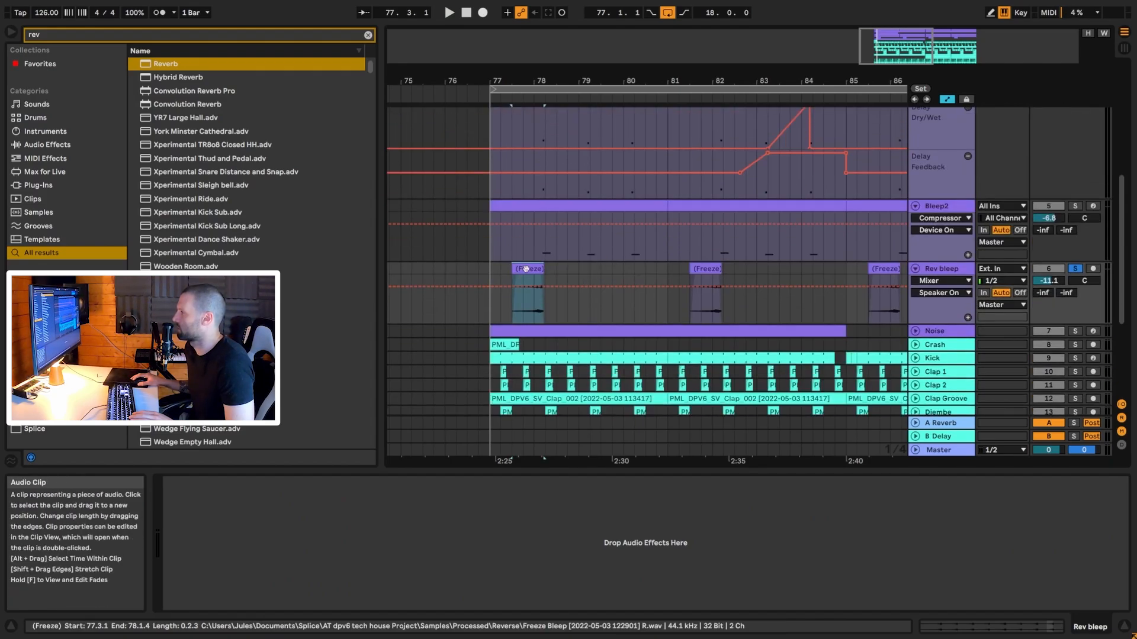
{"action": "left_click", "coordinate": [523, 307]}
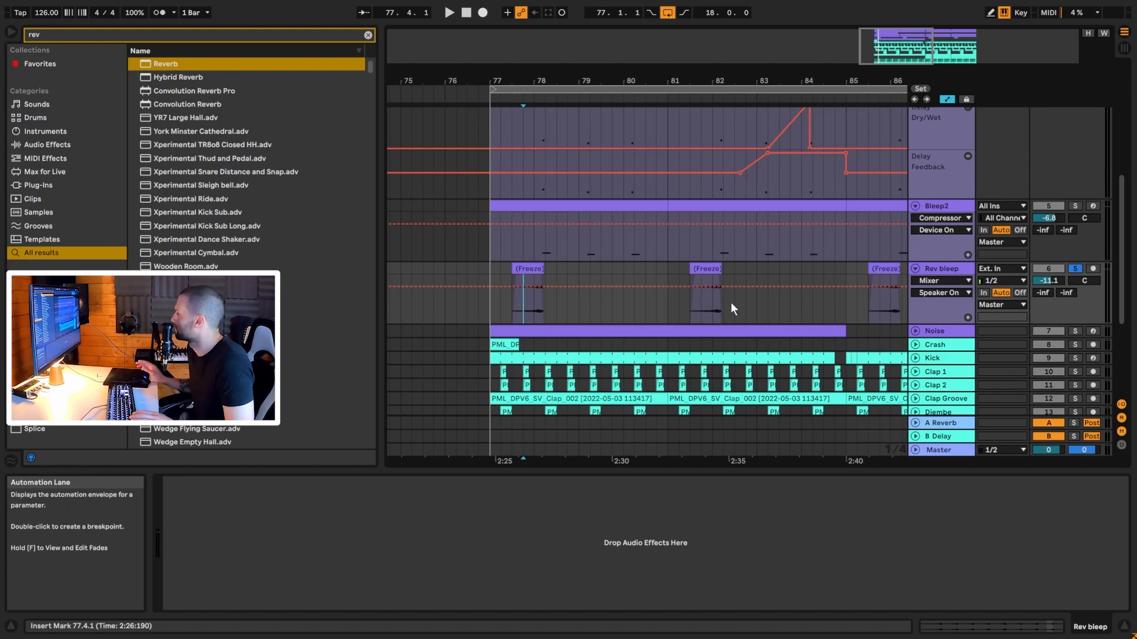
{"action": "left_click", "coordinate": [510, 303]}
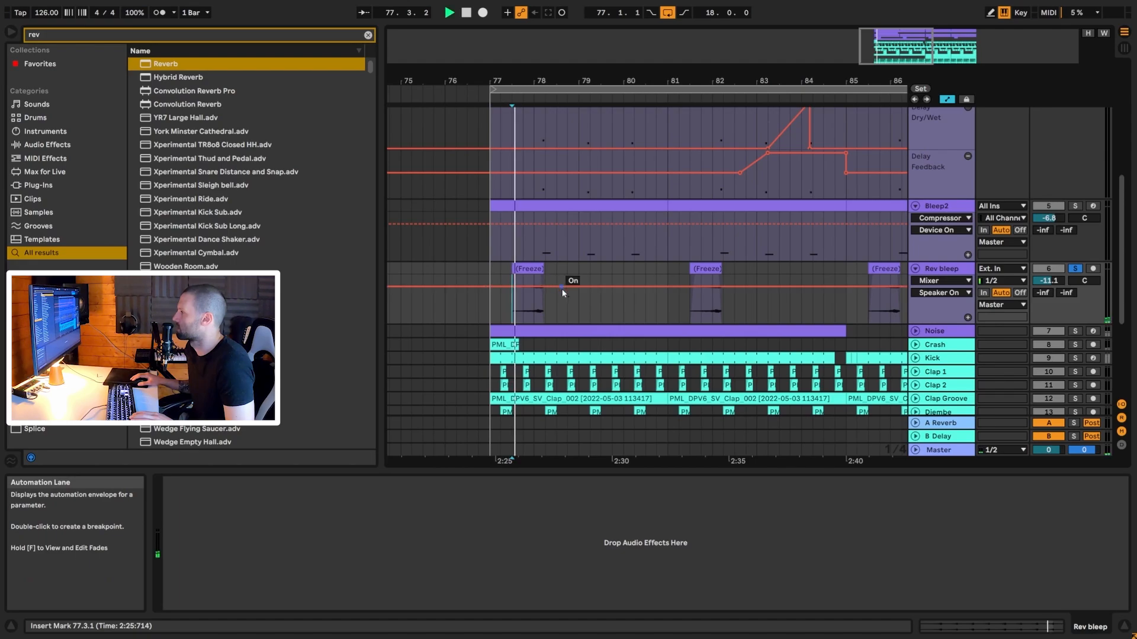
{"action": "key", "text": "space"}
{"action": "left_click", "coordinate": [527, 309]}
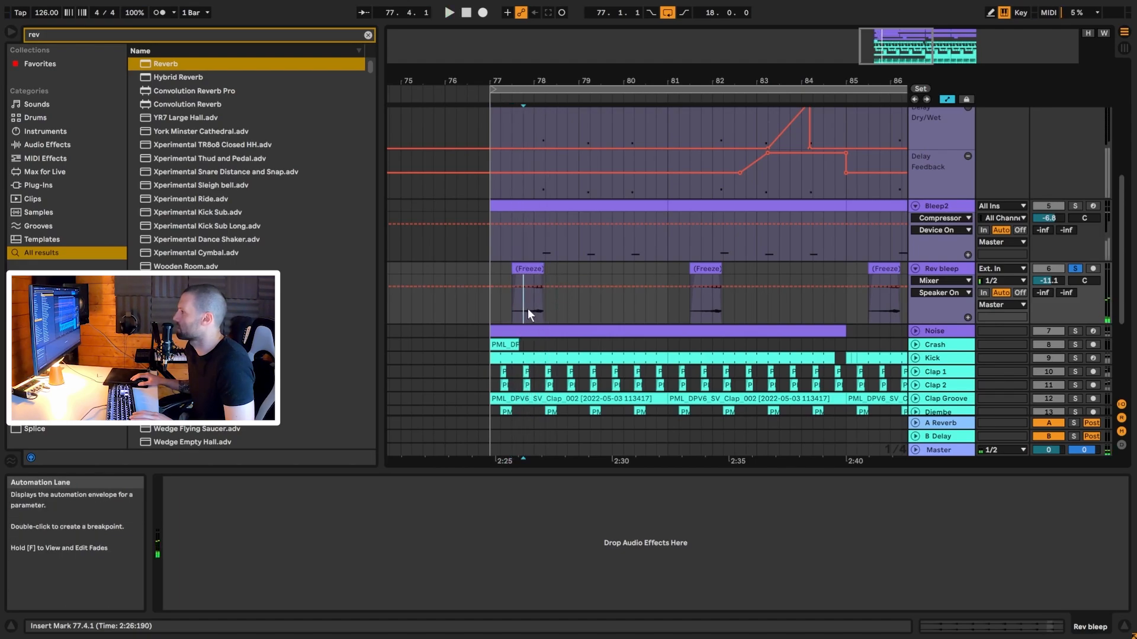
{"action": "left_click", "coordinate": [528, 268]}
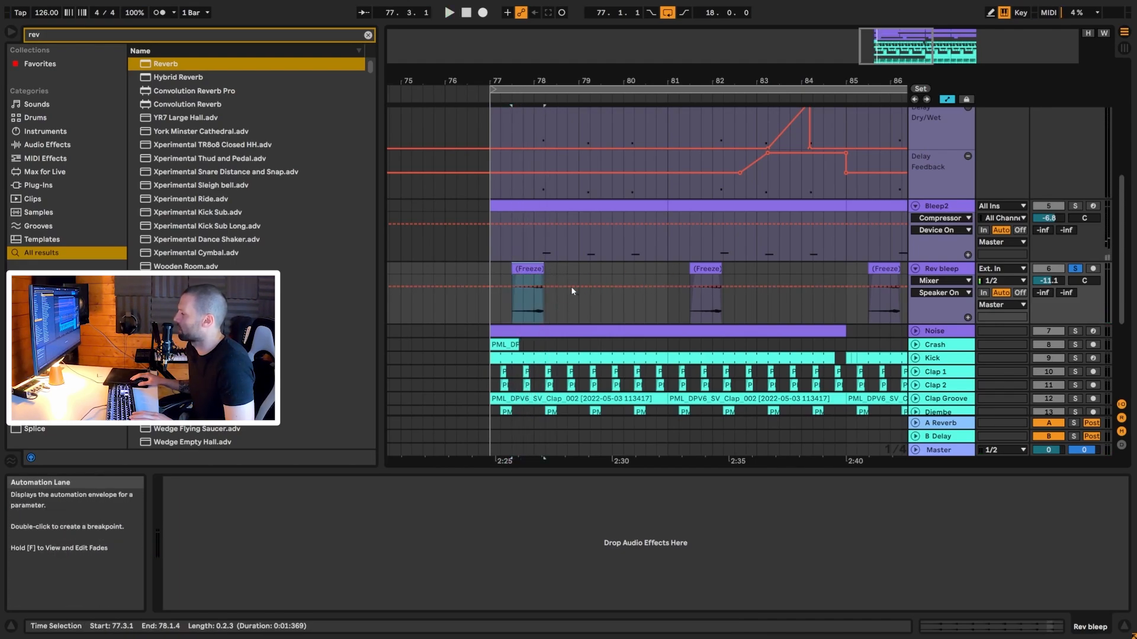
Step: Take the Rev bleep track out of solo and play the full mix from bar 77
{"action": "scroll", "coordinate": [701, 278], "scroll_direction": "up", "scroll_amount": 2}
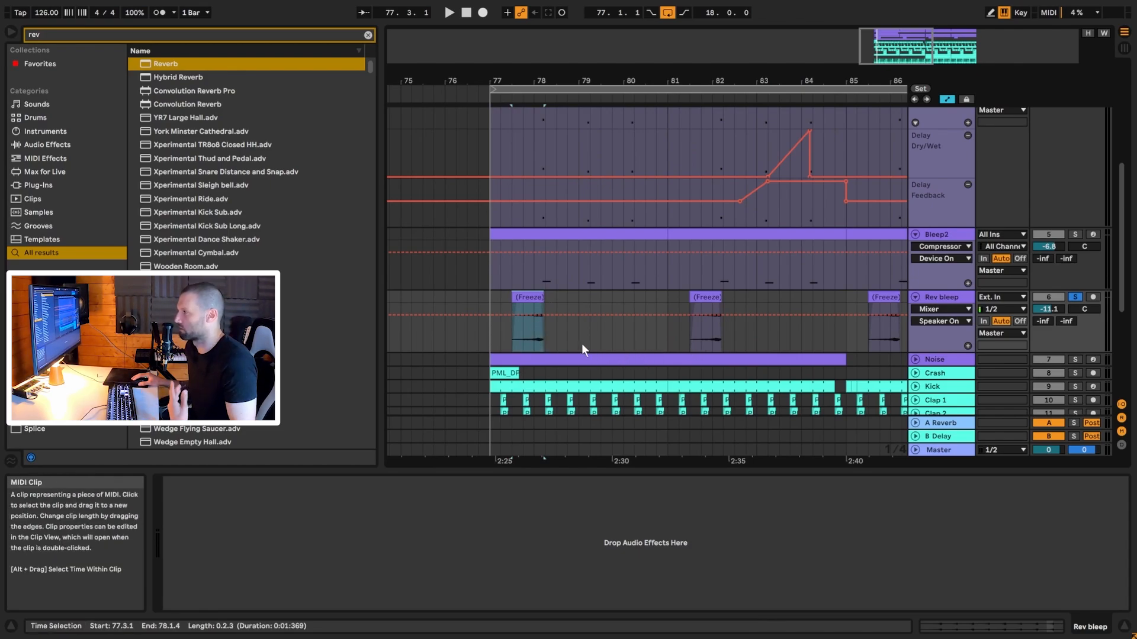
{"action": "scroll", "coordinate": [649, 254], "scroll_direction": "up", "scroll_amount": 4}
{"action": "scroll", "coordinate": [632, 205], "scroll_direction": "down", "scroll_amount": 2}
{"action": "scroll", "coordinate": [624, 239], "scroll_direction": "down", "scroll_amount": 5}
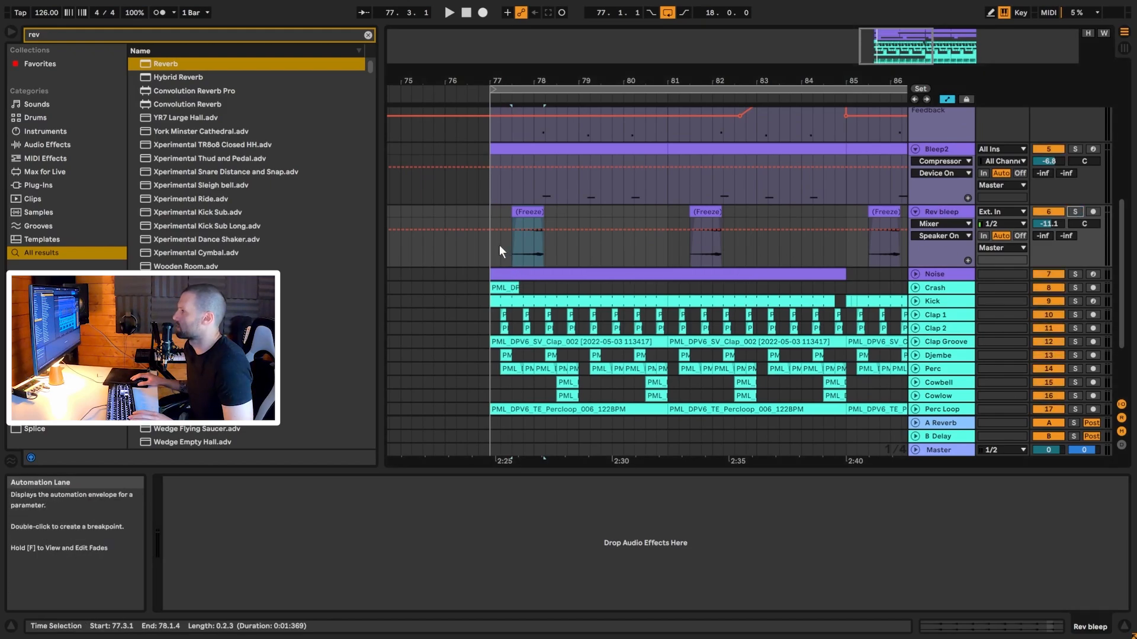
{"action": "left_click", "coordinate": [499, 245]}
{"action": "key", "text": "space"}
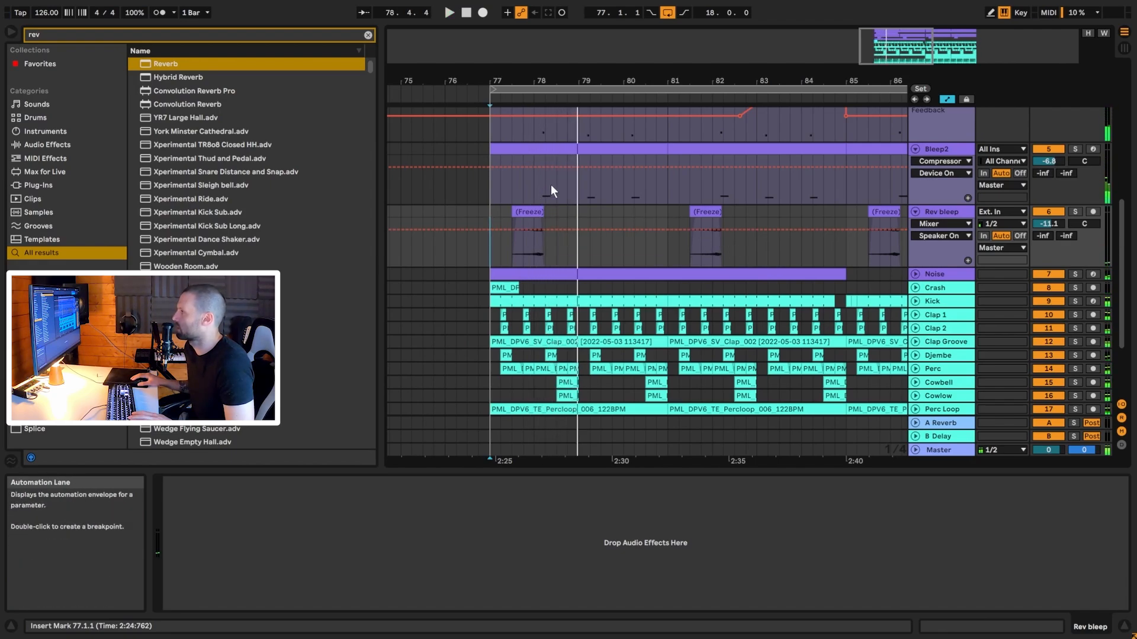
Step: Unfold the Noise track, select its clip from bar 77 and play the track soloed
{"action": "scroll", "coordinate": [725, 200], "scroll_direction": "down", "scroll_amount": 3}
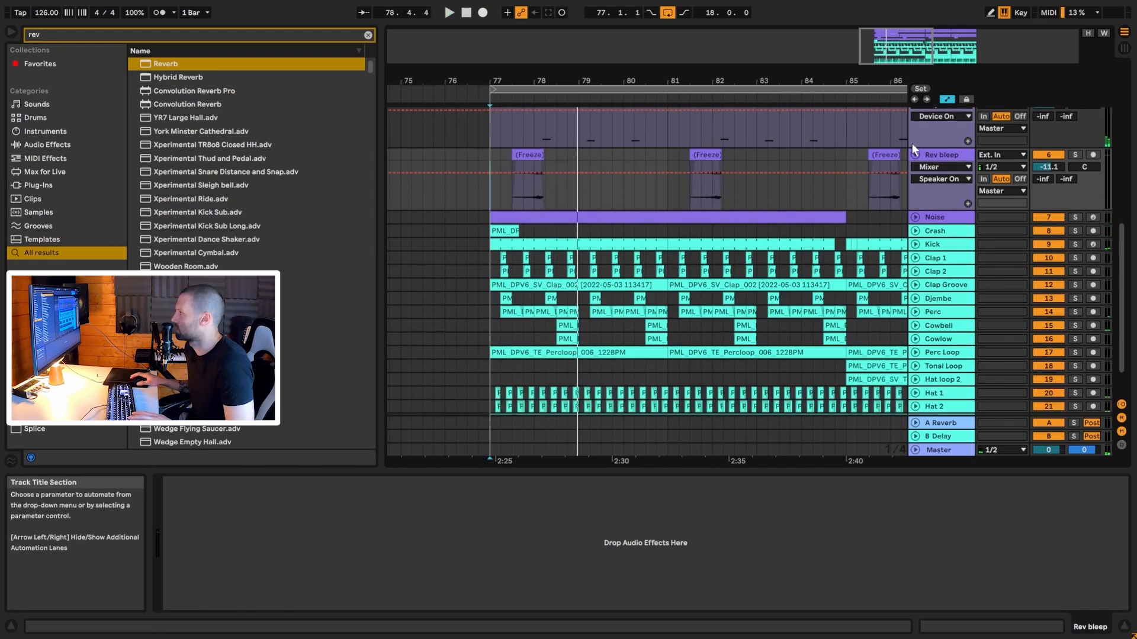
{"action": "scroll", "coordinate": [912, 143], "scroll_direction": "down", "scroll_amount": 2}
{"action": "left_click", "coordinate": [915, 189]}
{"action": "left_click", "coordinate": [545, 187]}
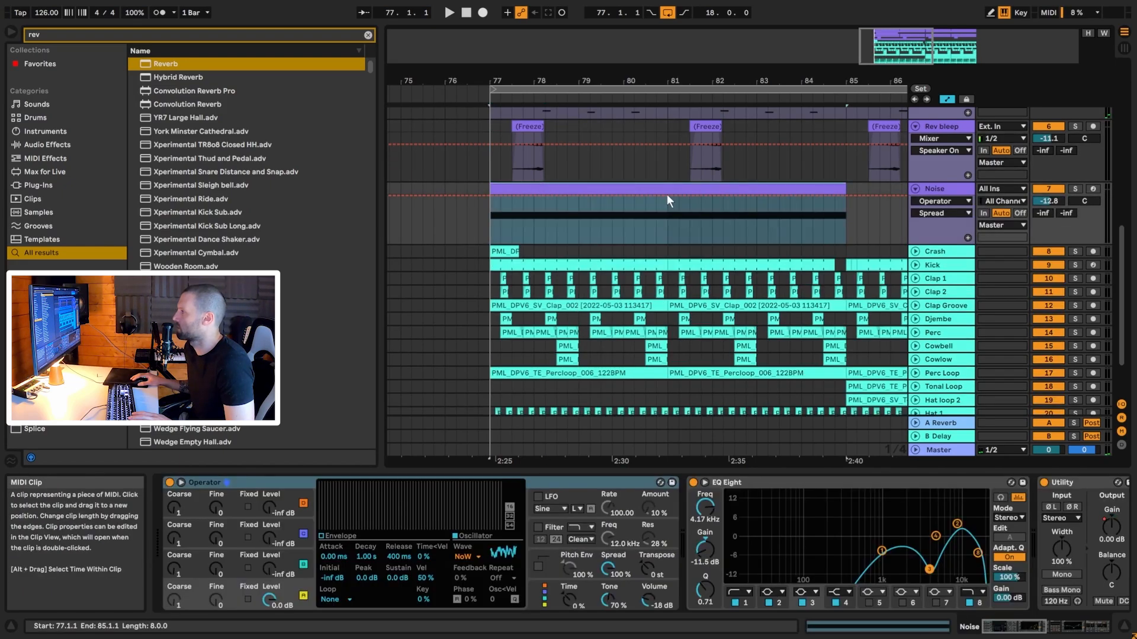
{"action": "left_click", "coordinate": [1073, 190]}
{"action": "key", "text": "minus"}
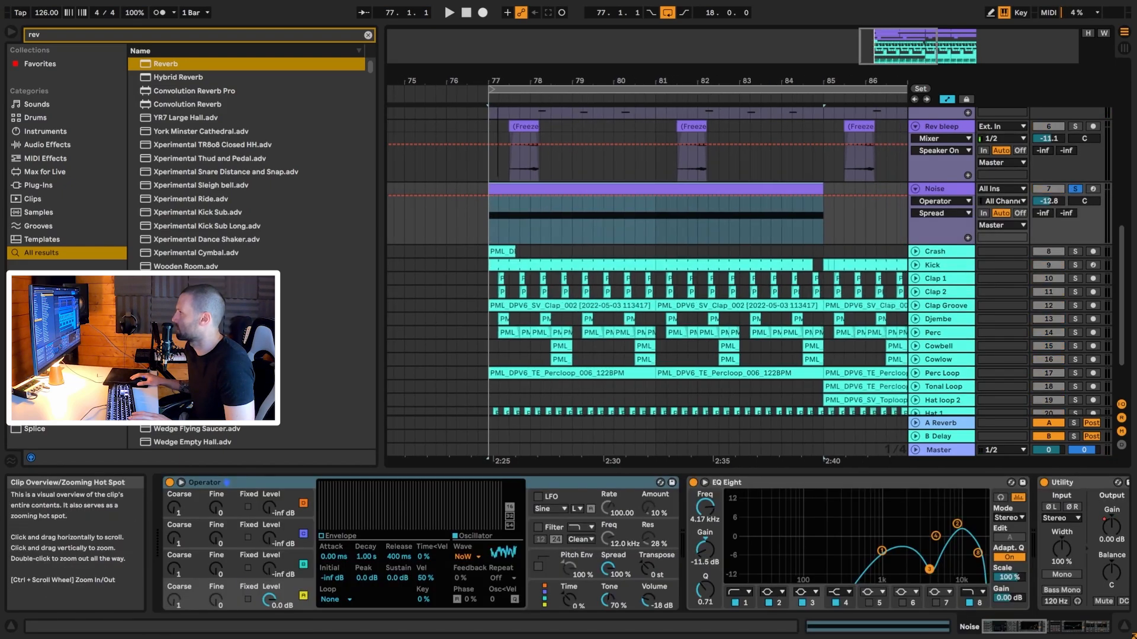
{"action": "key", "text": "space"}
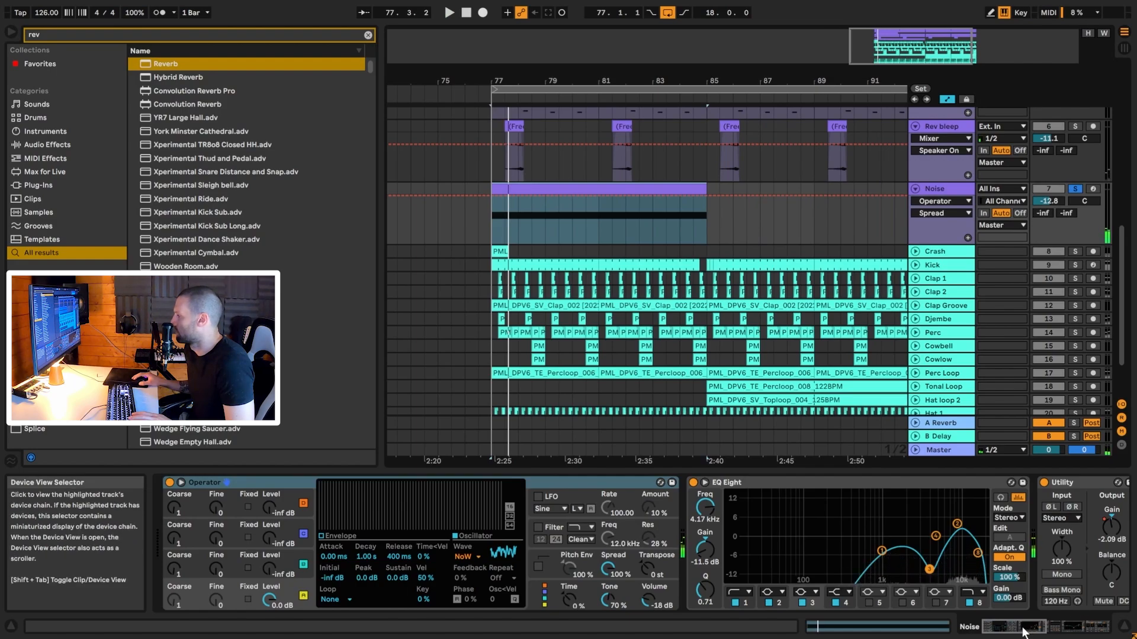
Step: Bypass the effects after Operator on the Noise track, including EQ Eight, Utility, Auto Pan, the second EQ Eight and Reverb
{"action": "left_click", "coordinate": [693, 482]}
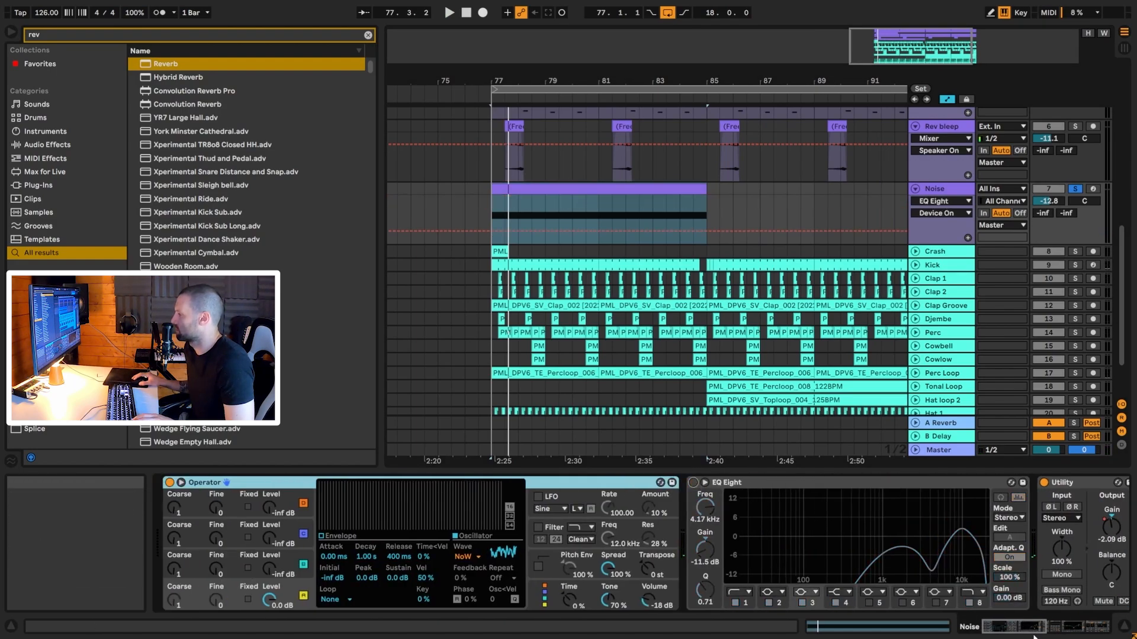
{"action": "scroll", "coordinate": [799, 533], "scroll_direction": "right", "scroll_amount": 5}
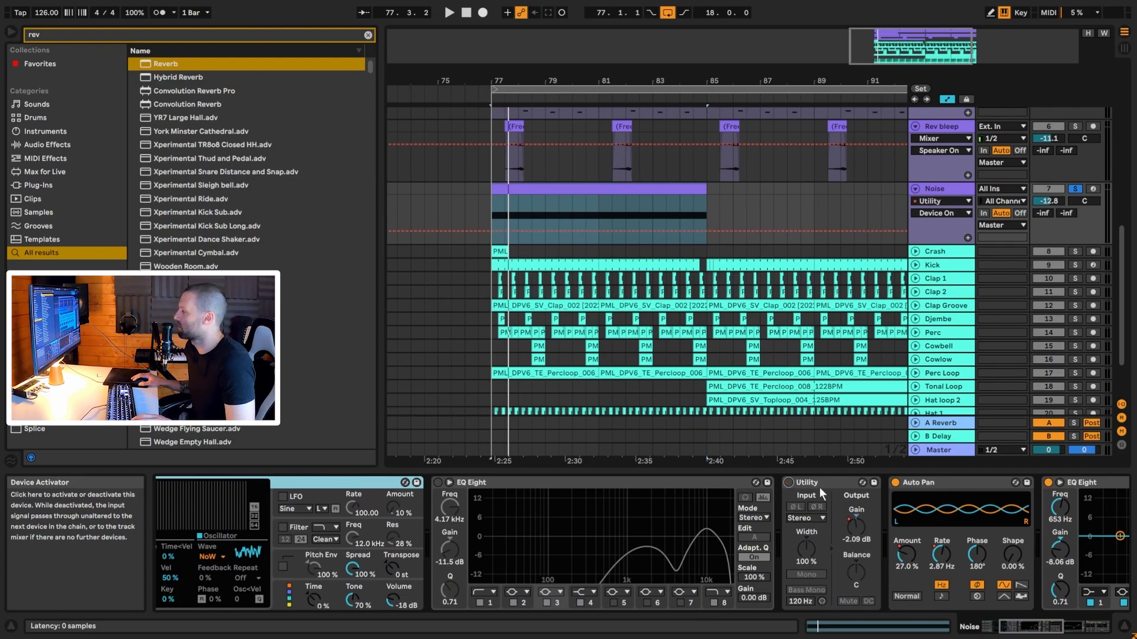
{"action": "left_click", "coordinate": [895, 482]}
{"action": "left_click", "coordinate": [1048, 482]}
{"action": "left_click_drag", "start_coordinate": [1031, 625], "coordinate": [985, 616]}
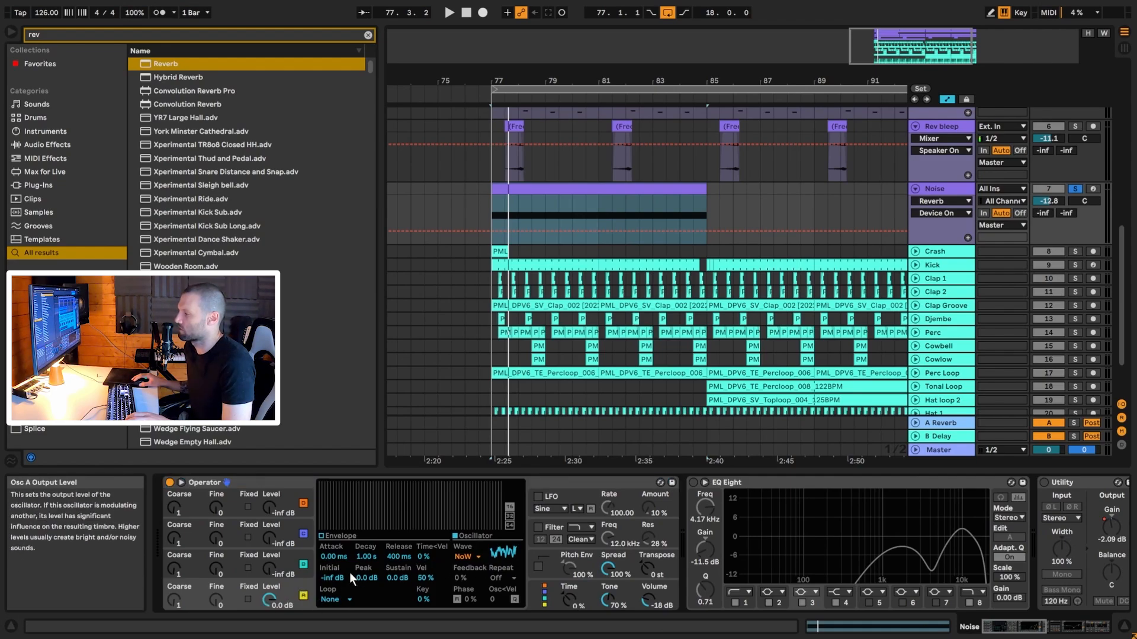
Step: Inspect the noise oscillator's wave setting in Operator and display its amplitude envelope
{"action": "left_click", "coordinate": [473, 557]}
{"action": "left_click", "coordinate": [478, 534]}
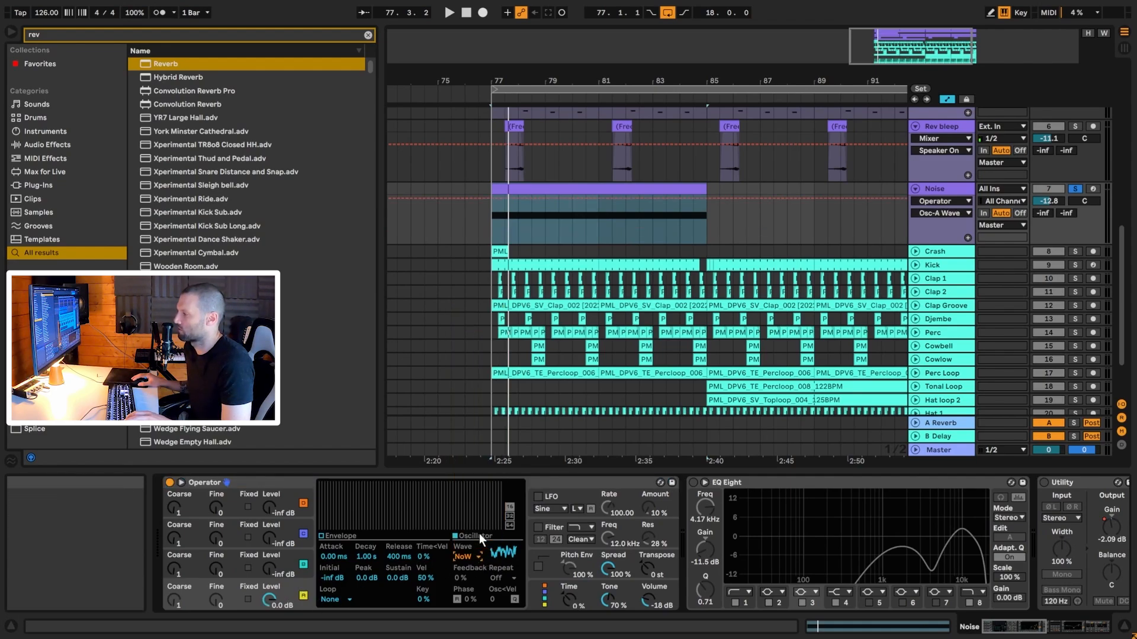
{"action": "left_click", "coordinate": [322, 535]}
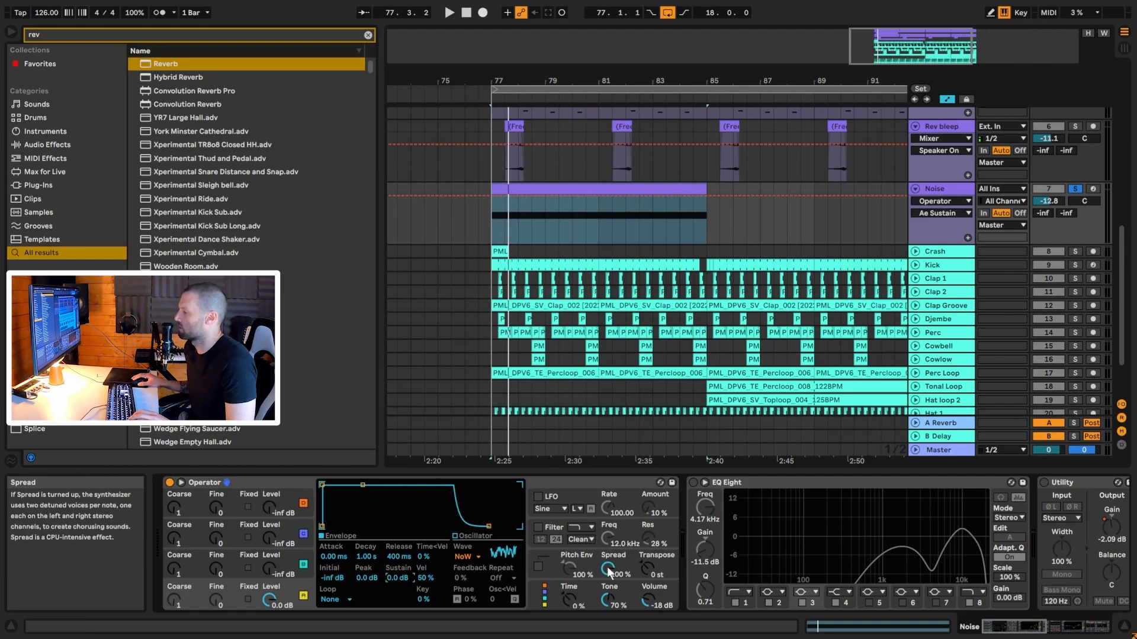
Step: Lower Operator's Spread during playback to hear the noise without it, and restore it to 100%
{"action": "left_click_drag", "start_coordinate": [608, 569], "coordinate": [607, 628]}
{"action": "key", "text": "space"}
{"action": "left_click_drag", "start_coordinate": [608, 569], "coordinate": [607, 515]}
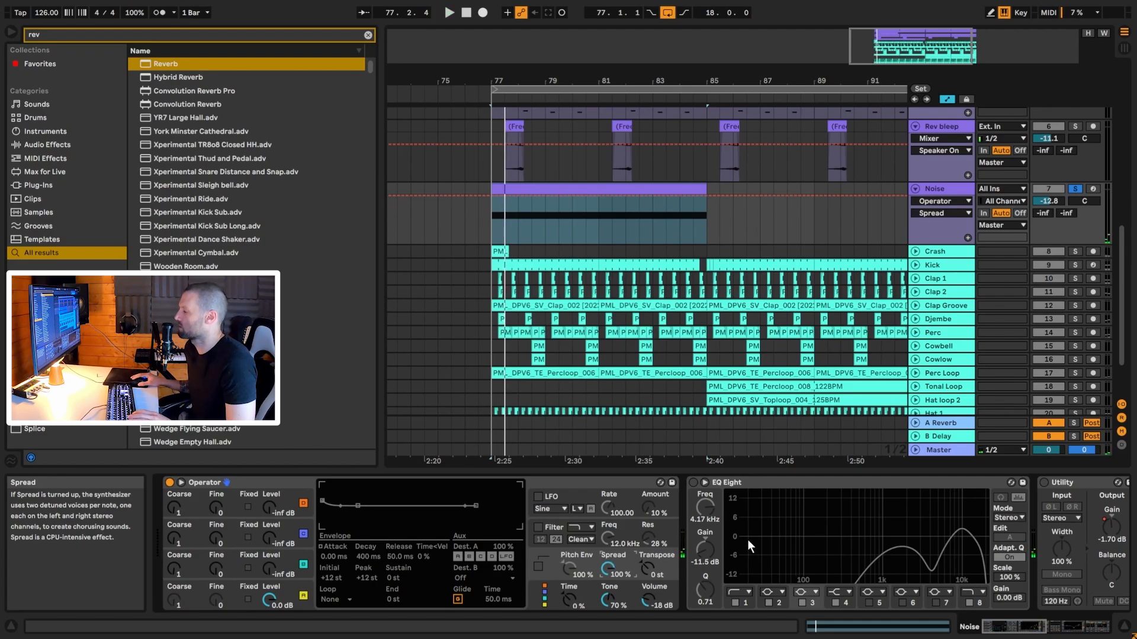
Step: Audition the unprocessed Noise track soloed and in the full mix from bar 77
{"action": "key", "text": "space"}
{"action": "key", "text": "space"}
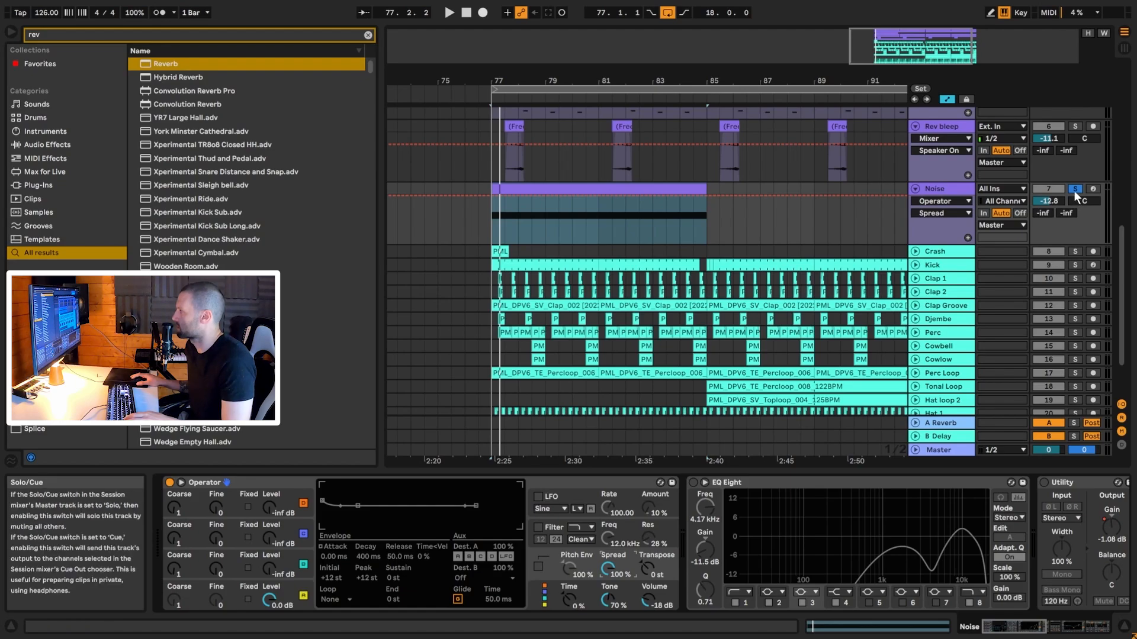
{"action": "key", "text": "space"}
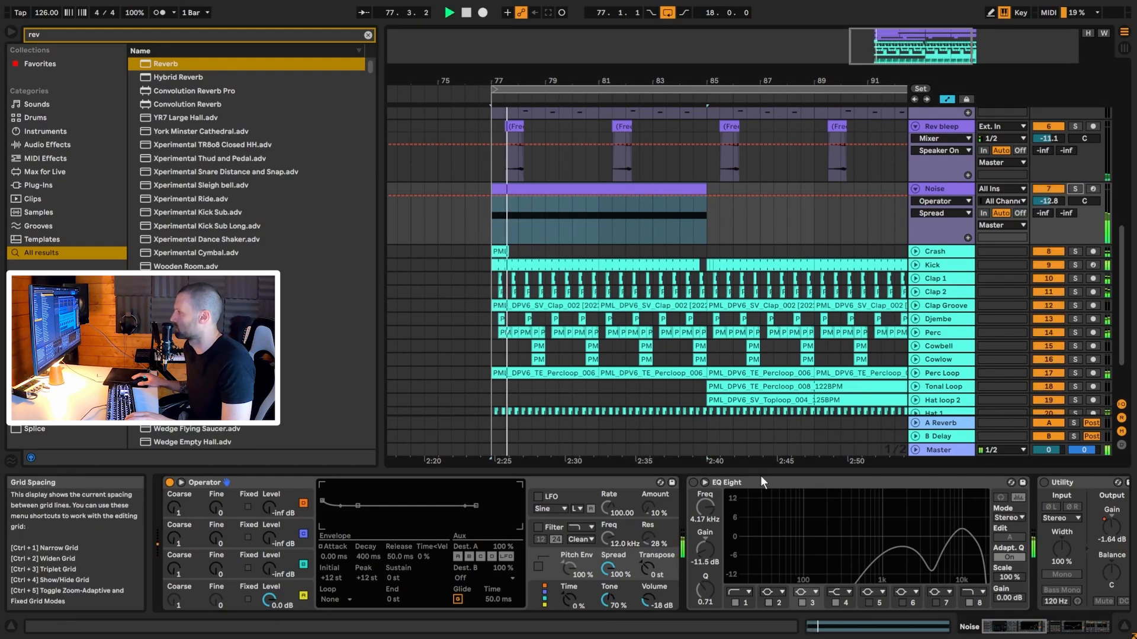
{"action": "key", "text": "space"}
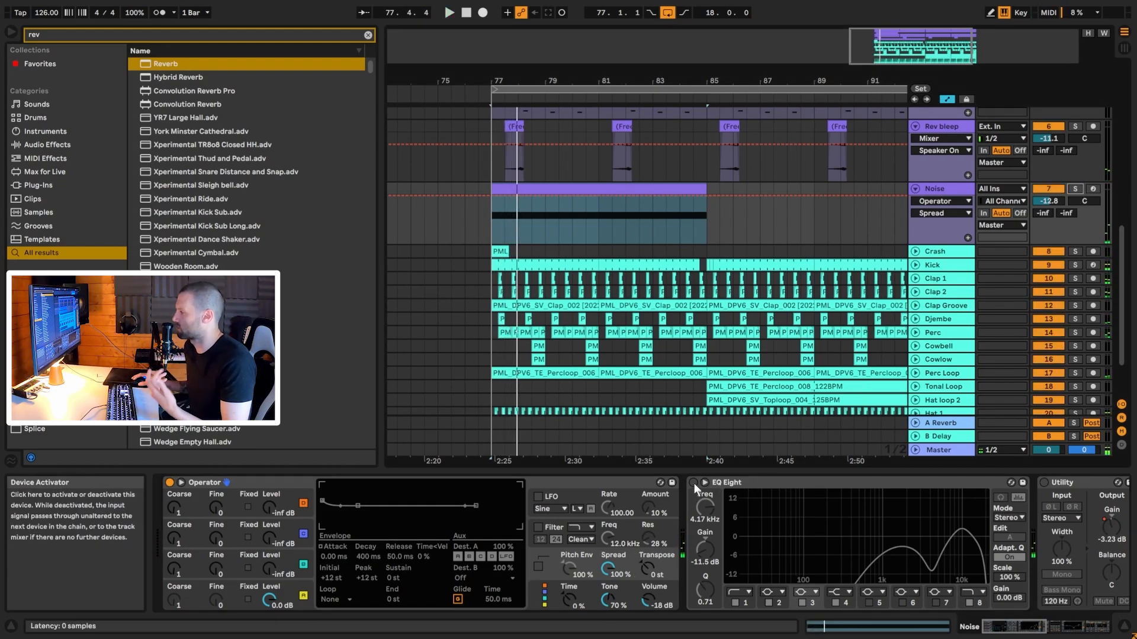
Step: Solo the Noise track, re-enable its first EQ Eight and play the filtered noise
{"action": "left_click", "coordinate": [1075, 188]}
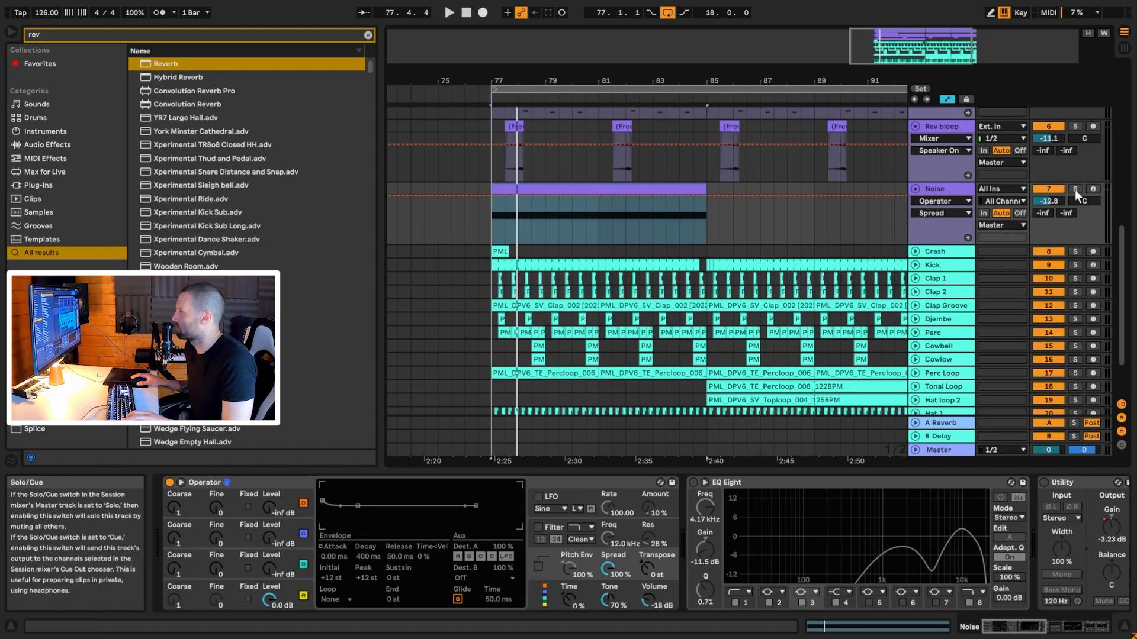
{"action": "left_click", "coordinate": [693, 483]}
{"action": "key", "text": "space"}
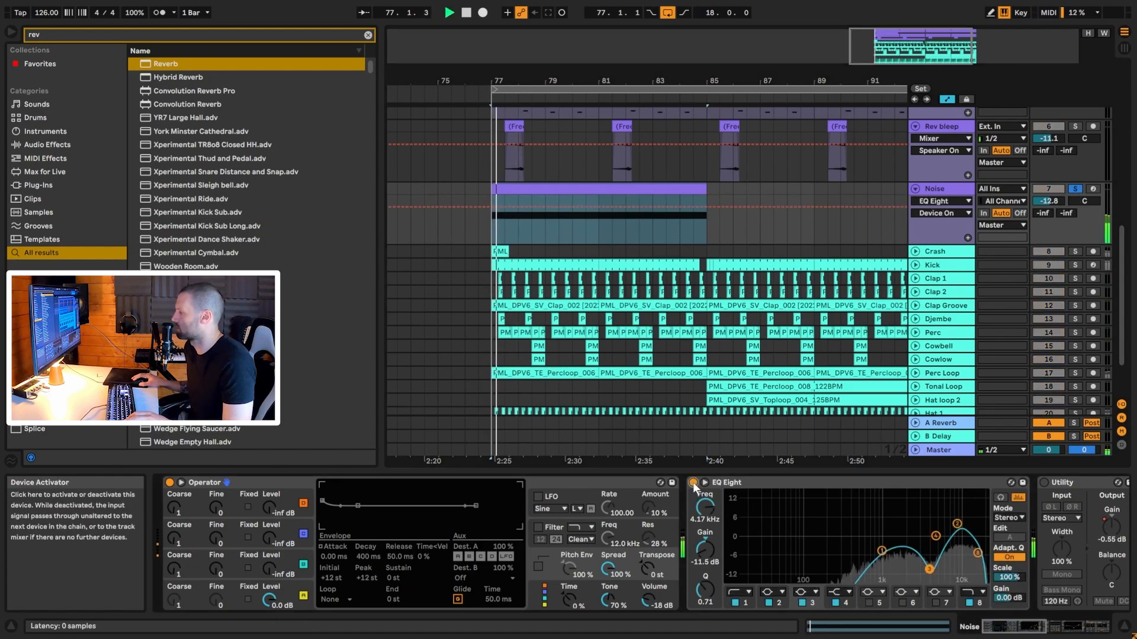
Step: Enable Utility on the soloed Noise track during playback from bar 77 and display its Gain automation
{"action": "left_click", "coordinate": [693, 482]}
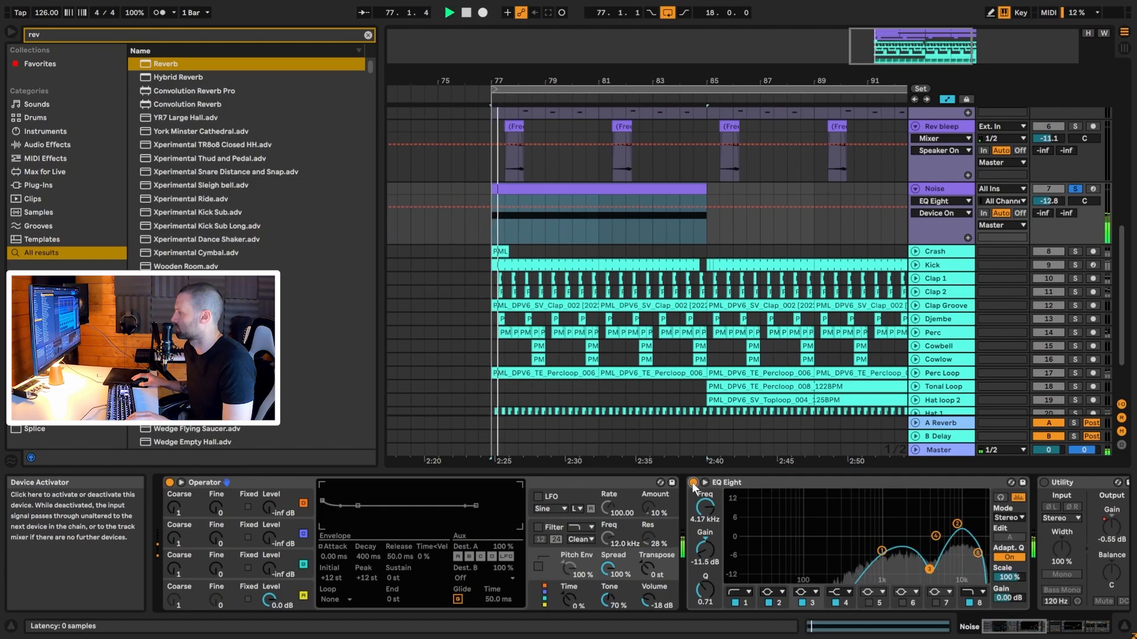
{"action": "left_click_drag", "start_coordinate": [1023, 625], "coordinate": [1038, 625]}
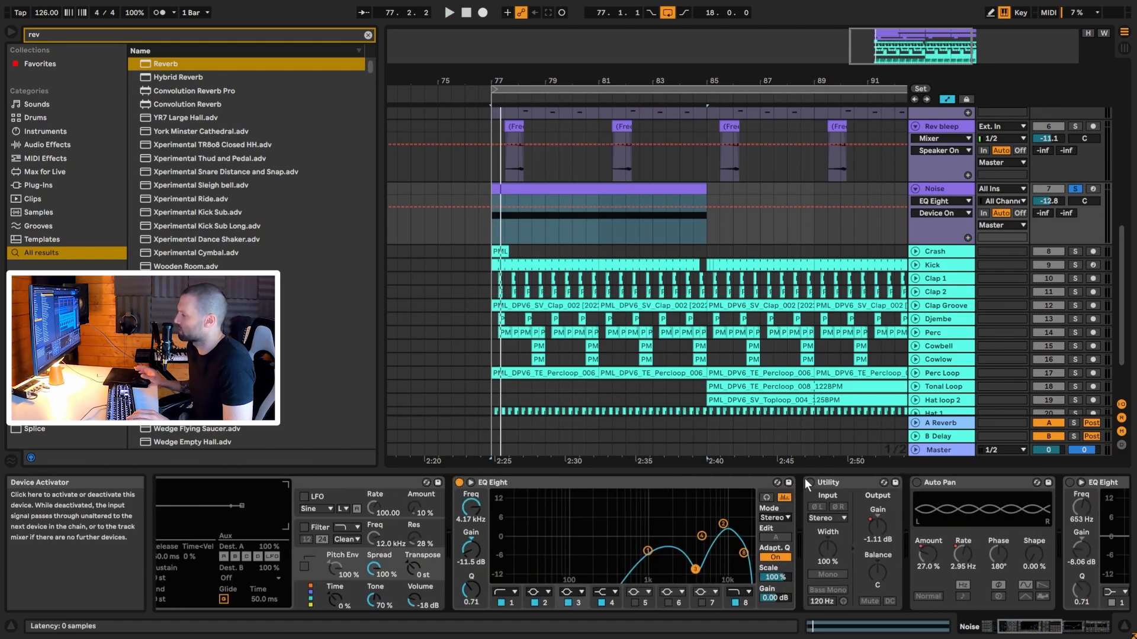
{"action": "key", "text": "space"}
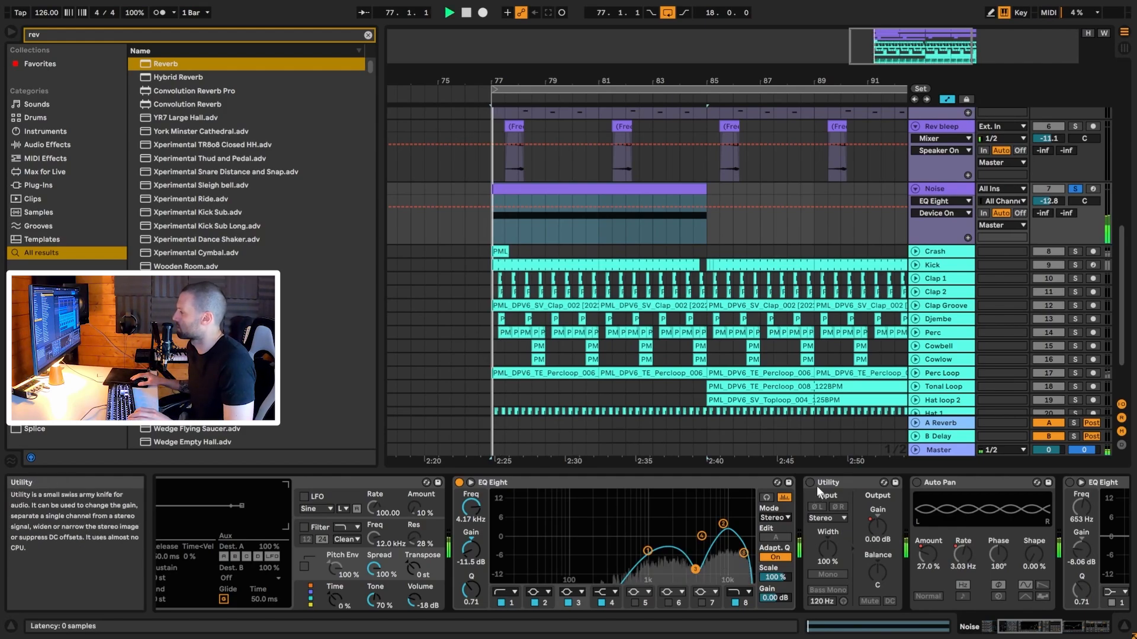
{"action": "left_click", "coordinate": [809, 483]}
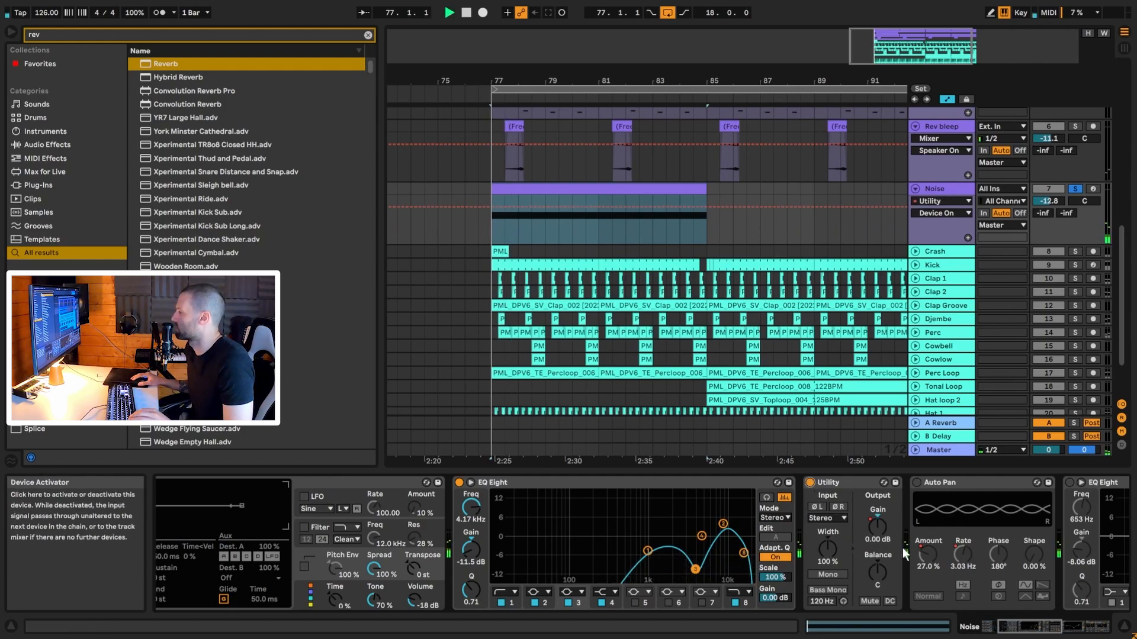
{"action": "left_click", "coordinate": [885, 536]}
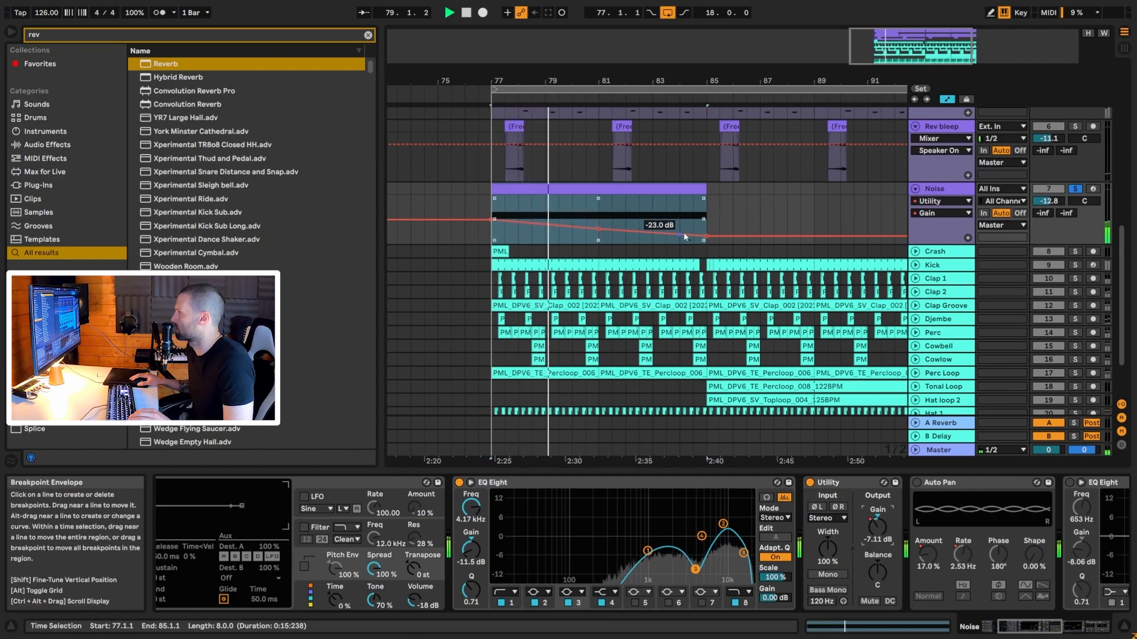
Step: Enable Auto Pan on the Noise track and play it while displaying the Rate and Amount automation
{"action": "left_click", "coordinate": [917, 482]}
{"action": "scroll", "coordinate": [1007, 581], "scroll_direction": "down", "scroll_amount": 4}
{"action": "key", "text": "space"}
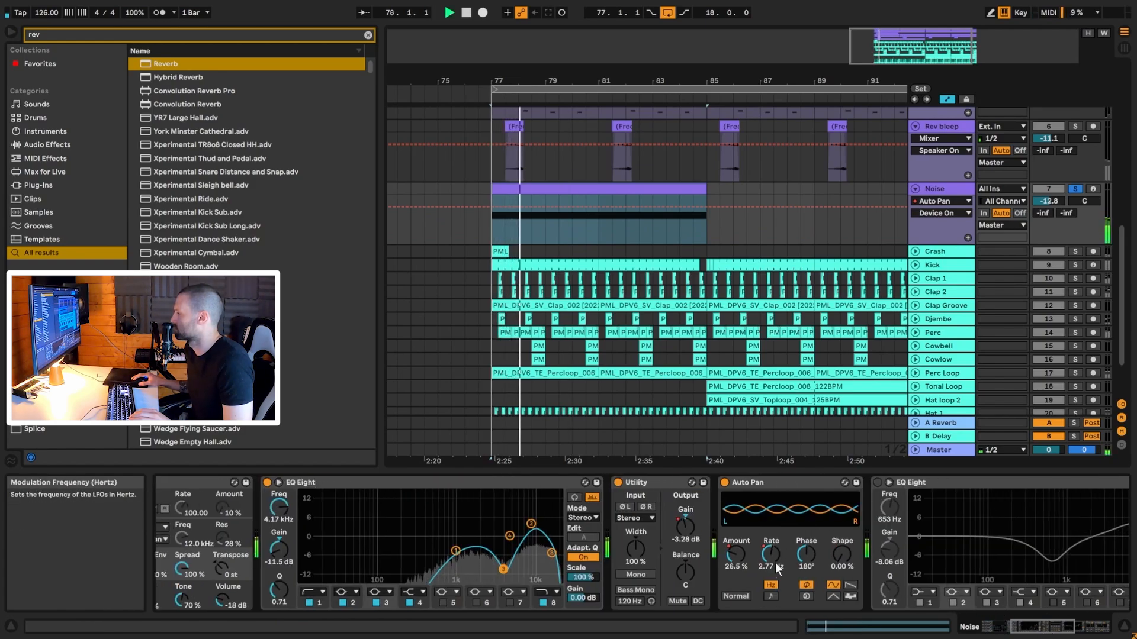
{"action": "left_click_drag", "start_coordinate": [776, 563], "coordinate": [776, 568]}
{"action": "key", "text": "space"}
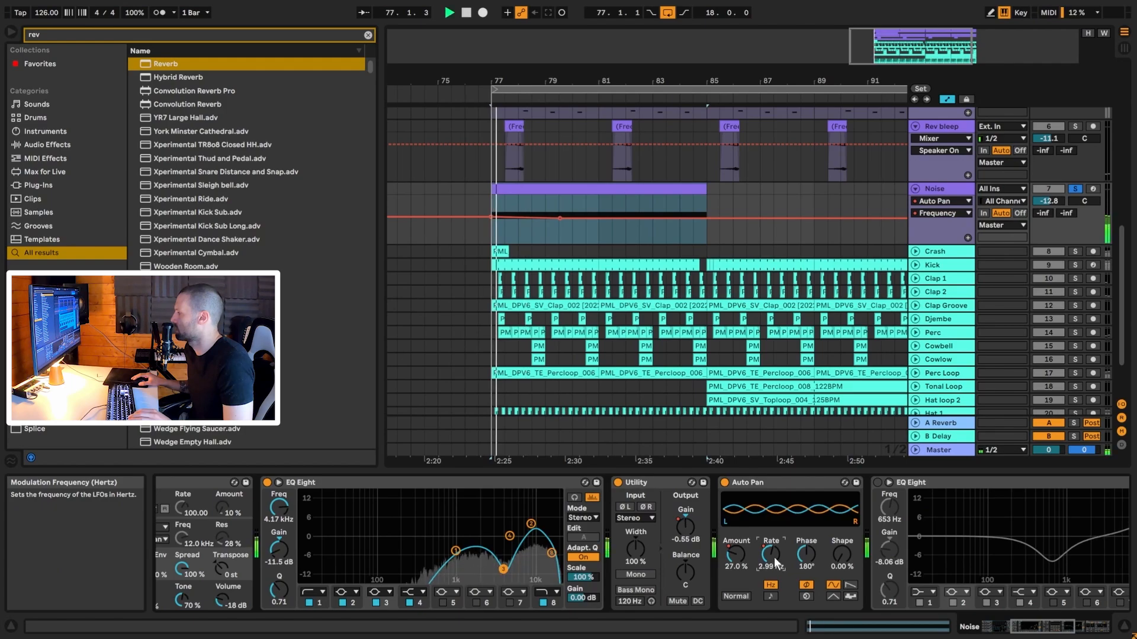
{"action": "key", "text": "space"}
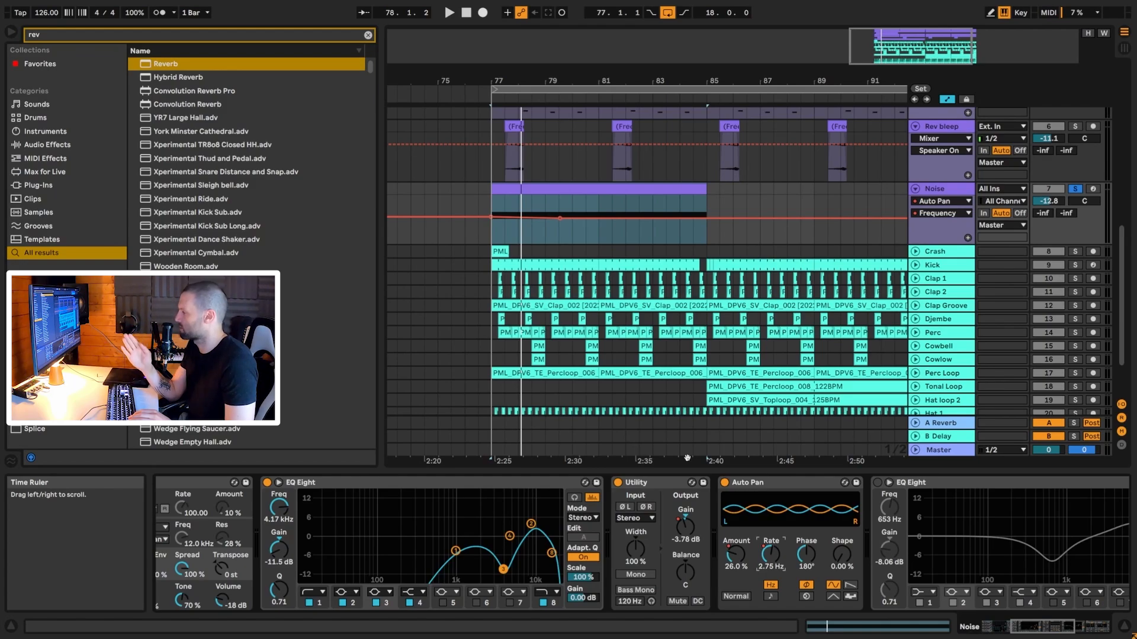
{"action": "key", "text": "space"}
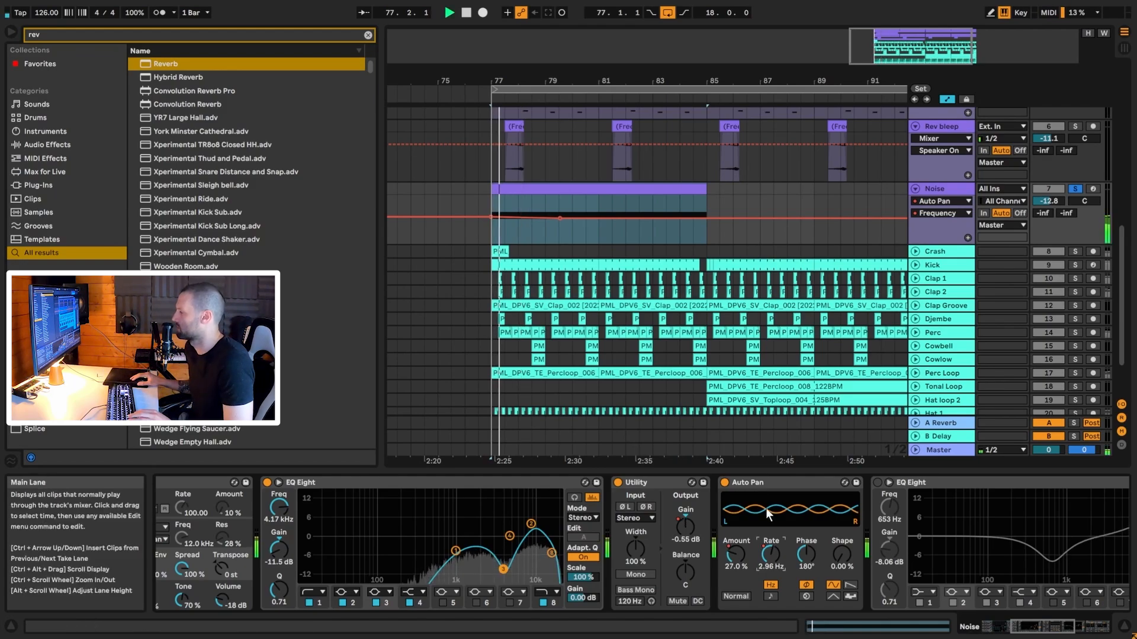
{"action": "left_click", "coordinate": [738, 559]}
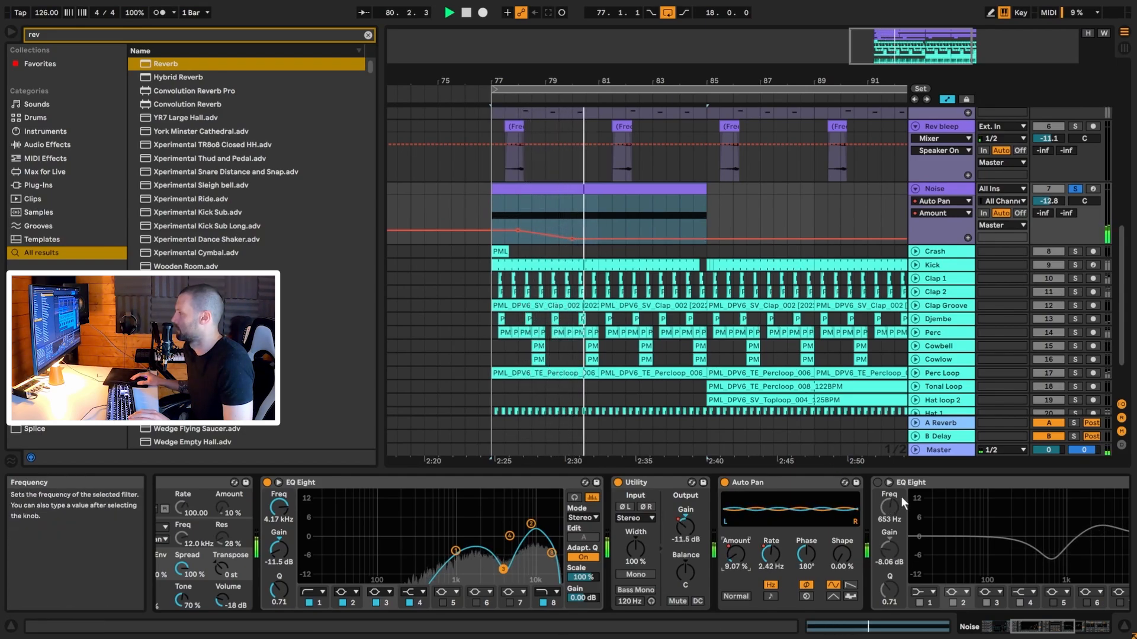
Step: Enable the Noise track's second EQ Eight, display its band 3 frequency automation and play the result
{"action": "left_click", "coordinate": [1037, 601]}
{"action": "key", "text": "space"}
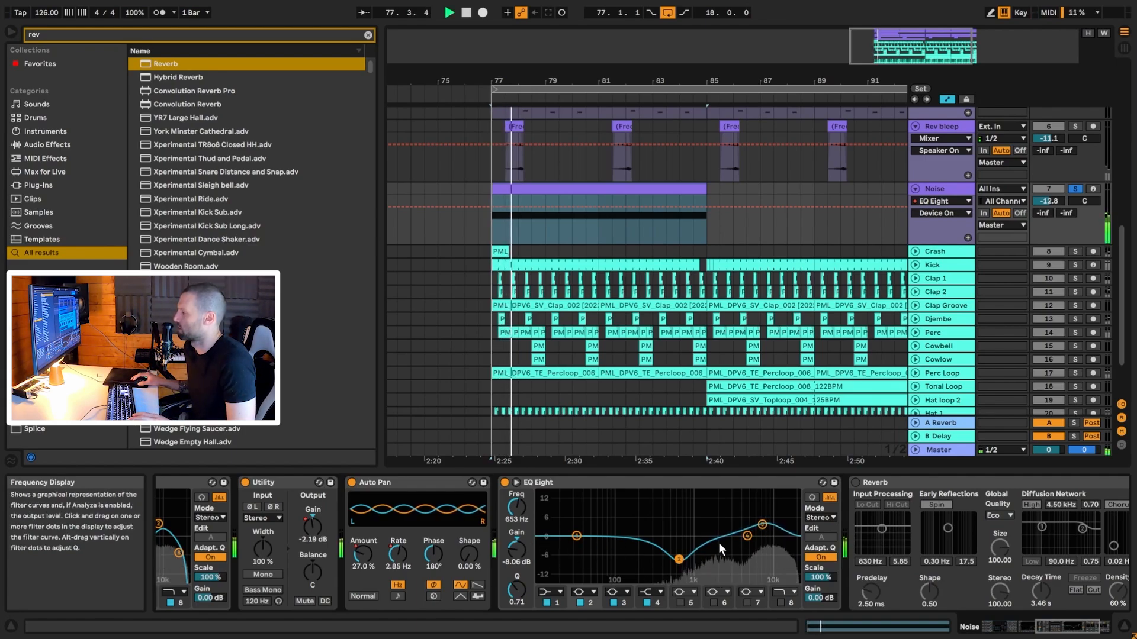
{"action": "key", "text": "space"}
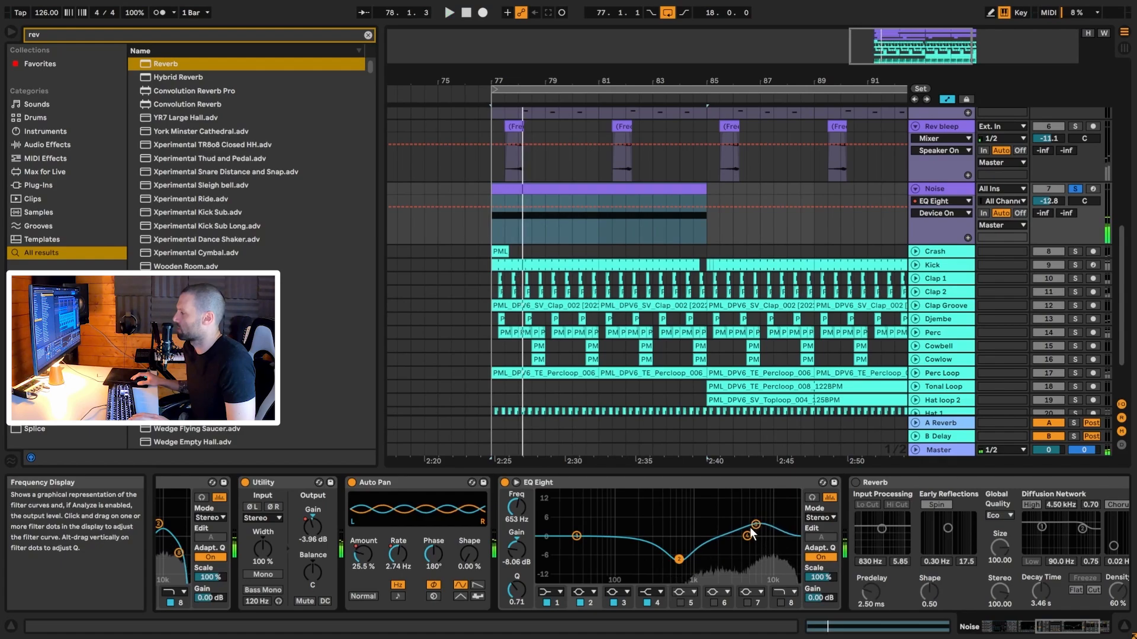
{"action": "left_click", "coordinate": [625, 603]}
{"action": "left_click", "coordinate": [519, 512]}
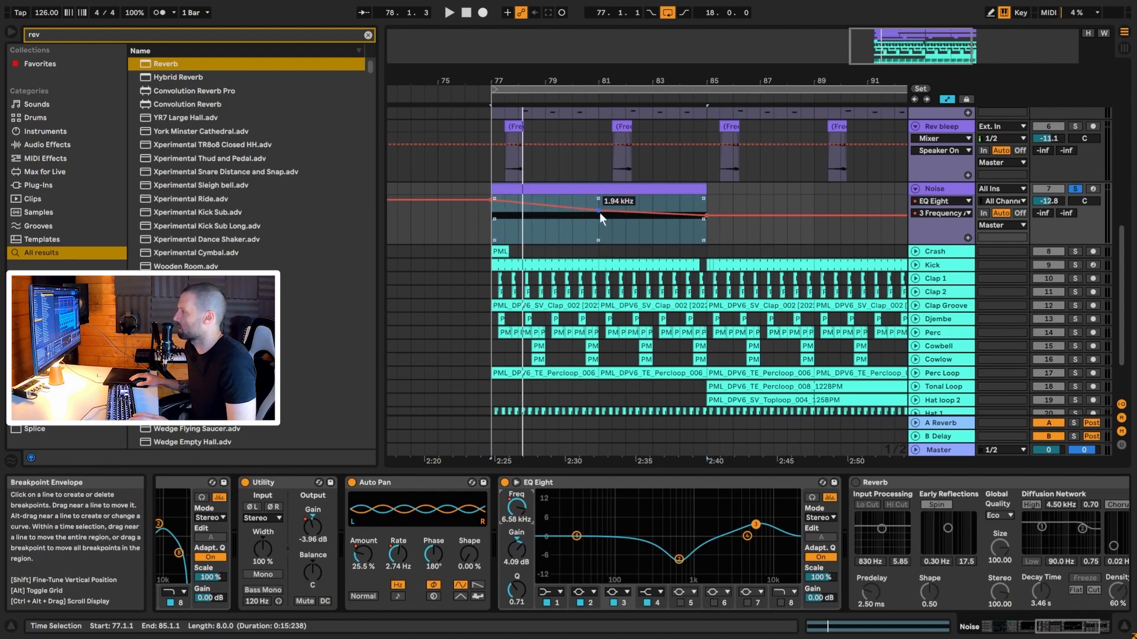
{"action": "mouse_move", "coordinate": [704, 216]}
{"action": "key", "text": "space"}
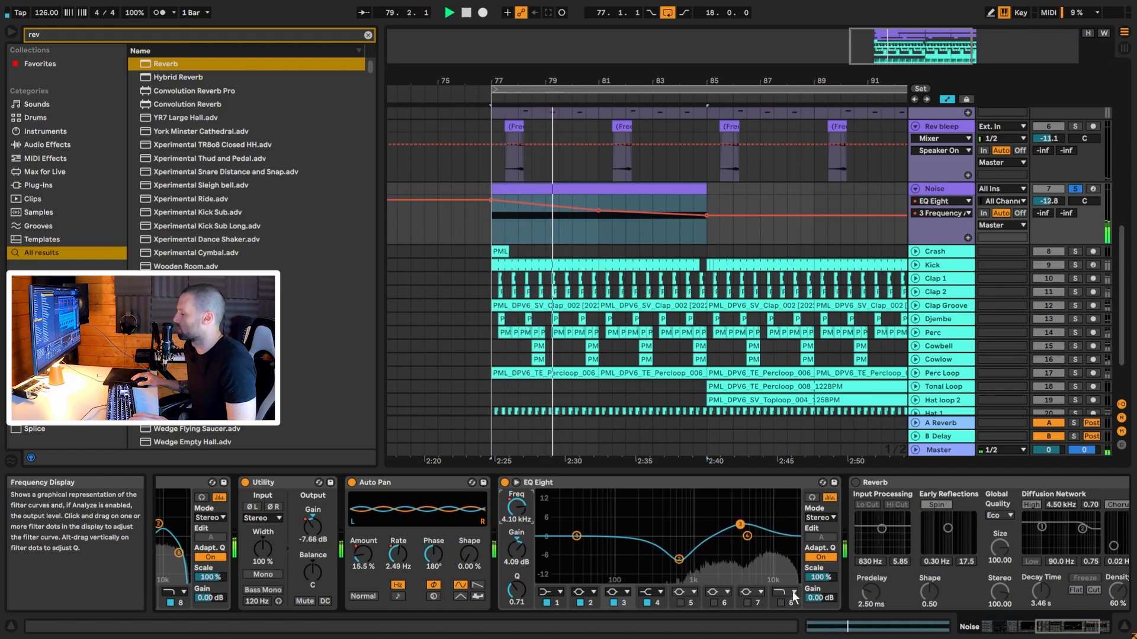
{"action": "key", "text": "space"}
Step: Enable Reverb at the end of the Noise chain and play the fully processed noise soloed
{"action": "left_click", "coordinate": [1086, 629]}
{"action": "left_click", "coordinate": [705, 483]}
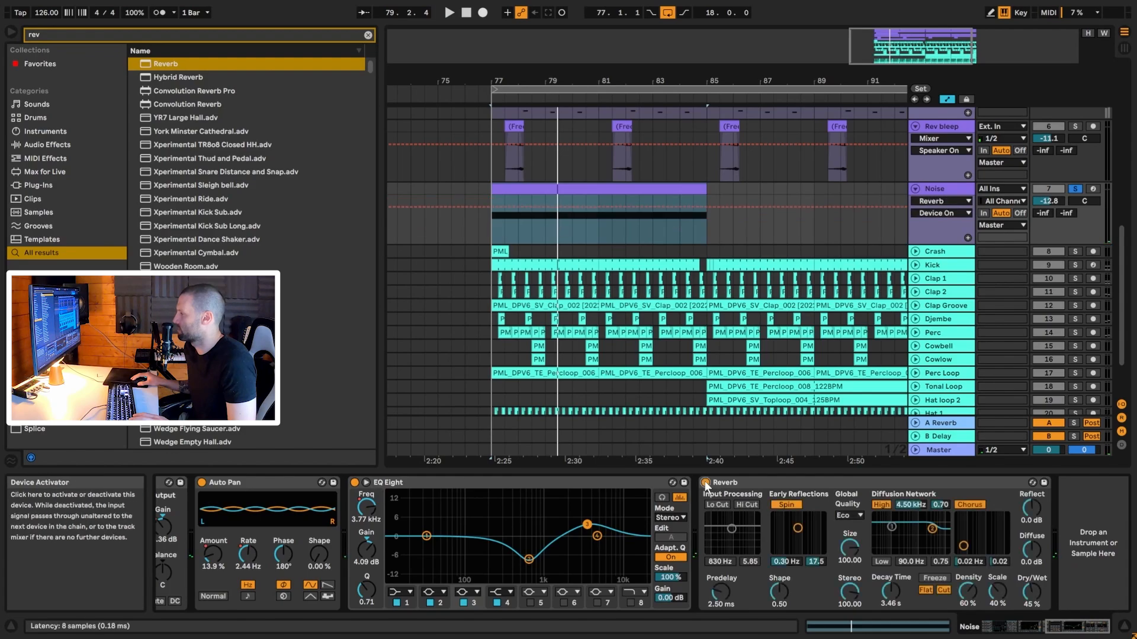
{"action": "key", "text": "space"}
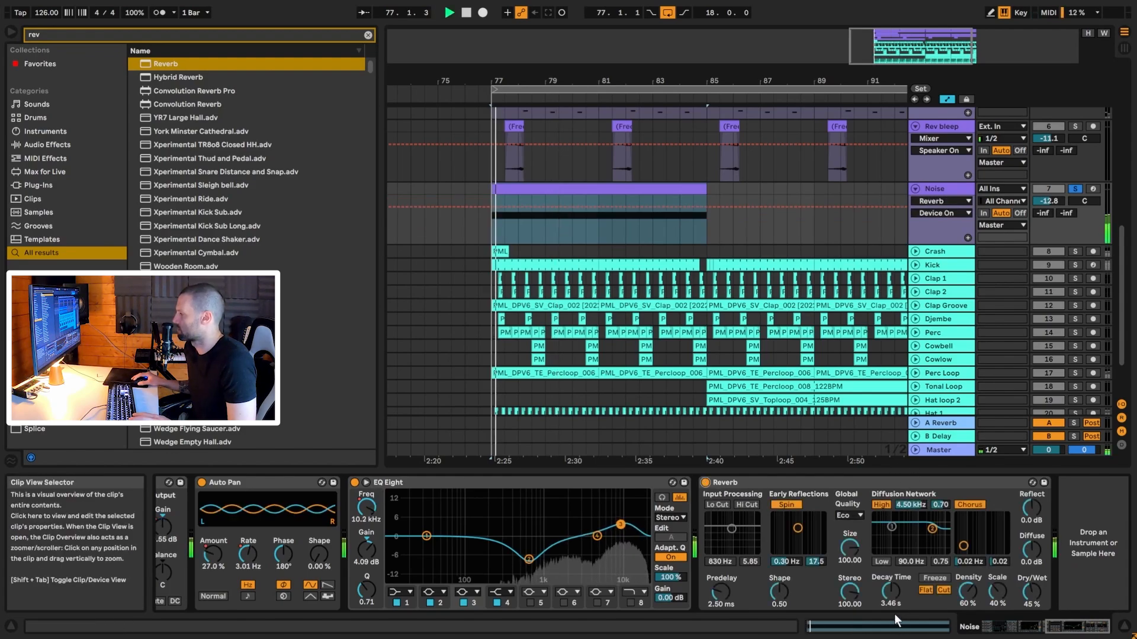
Step: Unsolo the Noise track and compare the full mix from bar 77 with the track muted and active
{"action": "left_click", "coordinate": [1076, 189]}
{"action": "key", "text": "space"}
{"action": "key", "text": "space"}
{"action": "left_click", "coordinate": [1052, 188]}
{"action": "key", "text": "space"}
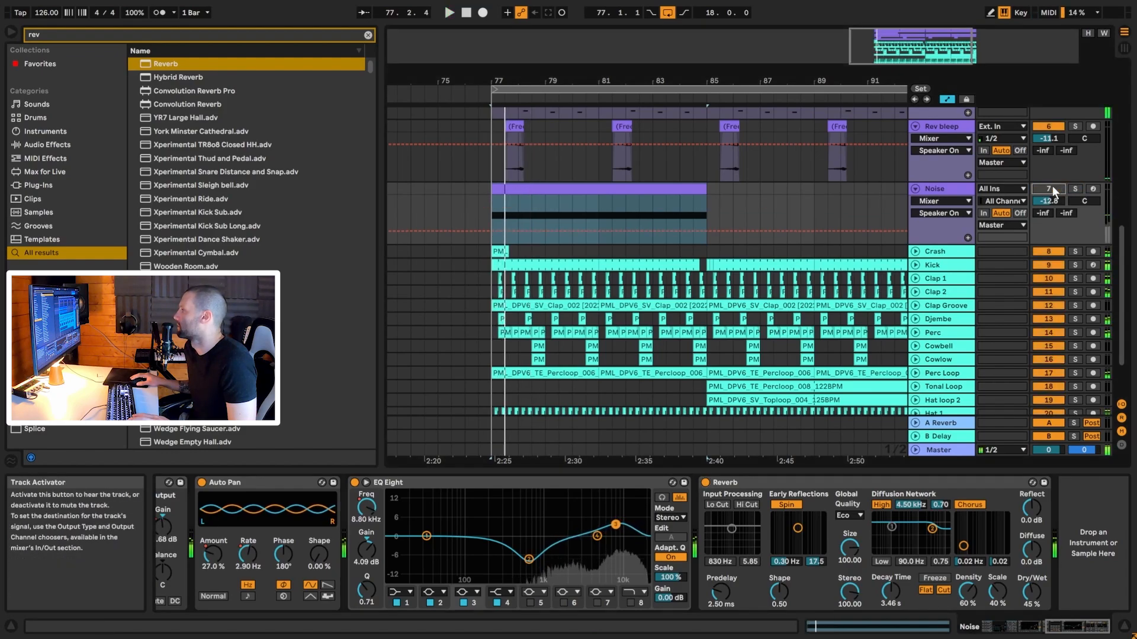
{"action": "key", "text": "space"}
{"action": "left_click", "coordinate": [1053, 188]}
{"action": "key", "text": "space"}
{"action": "key", "text": "space"}
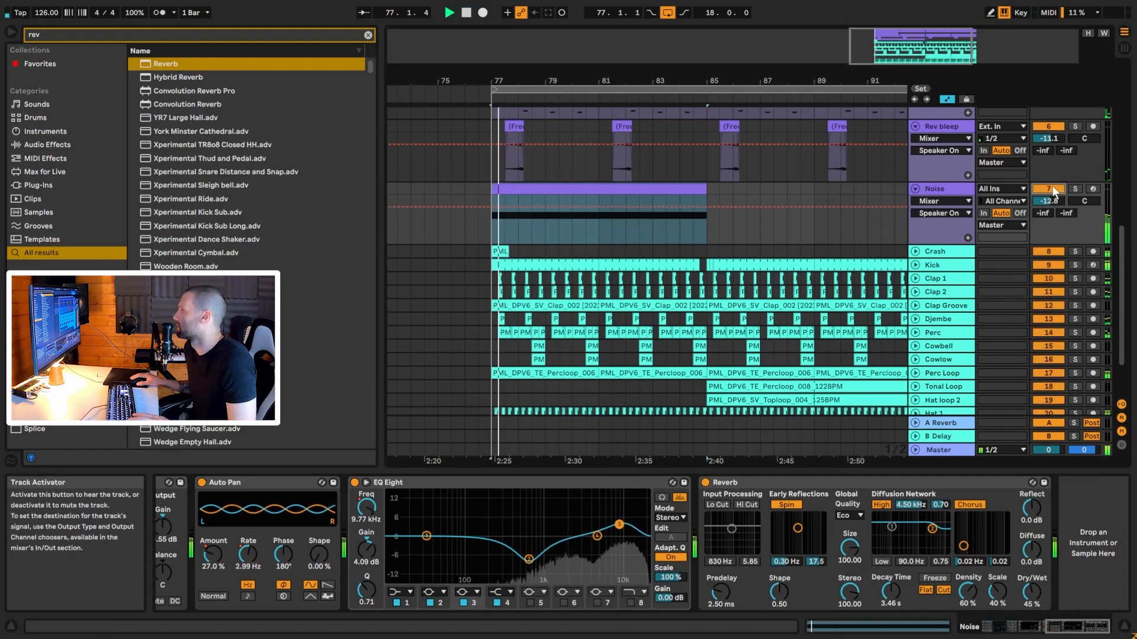
Step: Unfold and solo the Crash track, showing its effect devices and its clip at bar 77
{"action": "scroll", "coordinate": [862, 224], "scroll_direction": "down", "scroll_amount": 2}
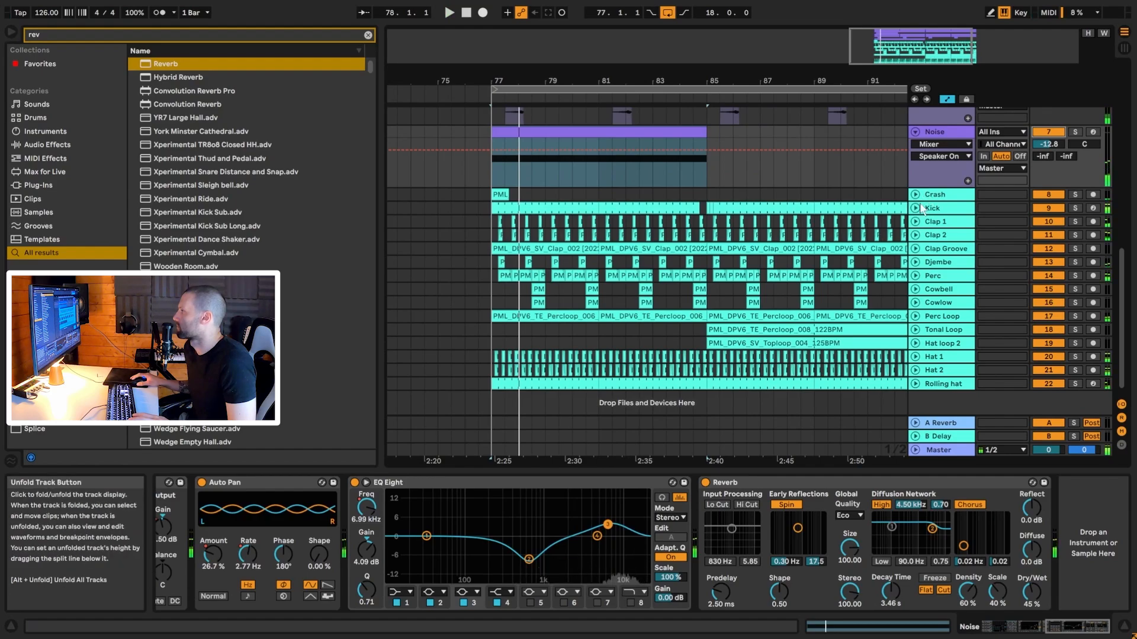
{"action": "left_click", "coordinate": [915, 195]}
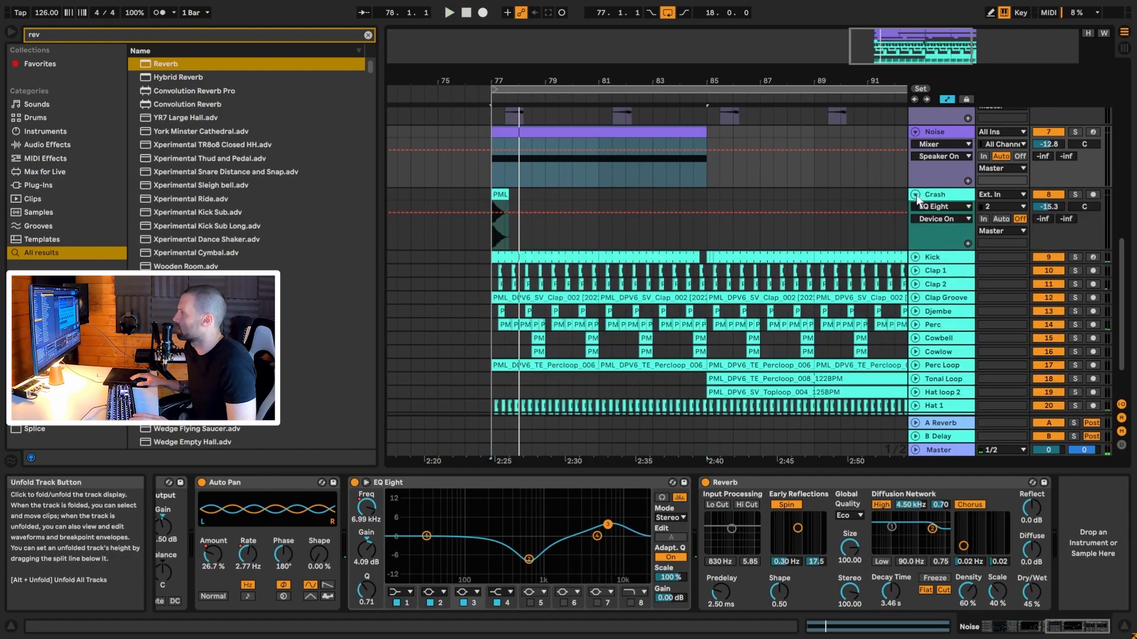
{"action": "left_click", "coordinate": [938, 194]}
{"action": "left_click", "coordinate": [1075, 194]}
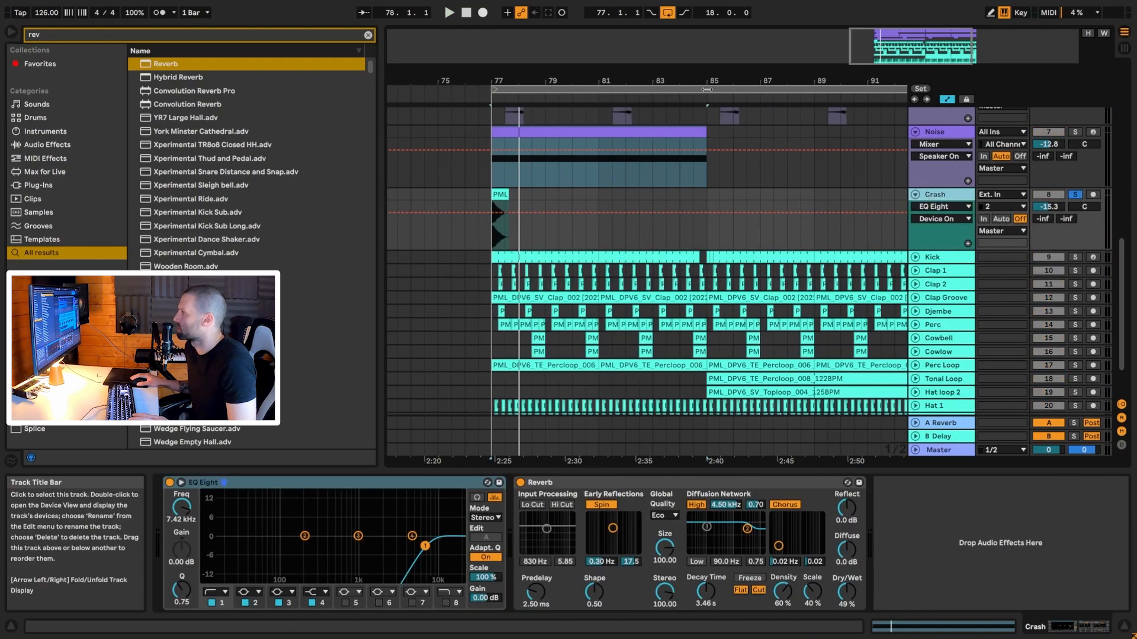
{"action": "left_click_drag", "start_coordinate": [496, 80], "coordinate": [564, 171]}
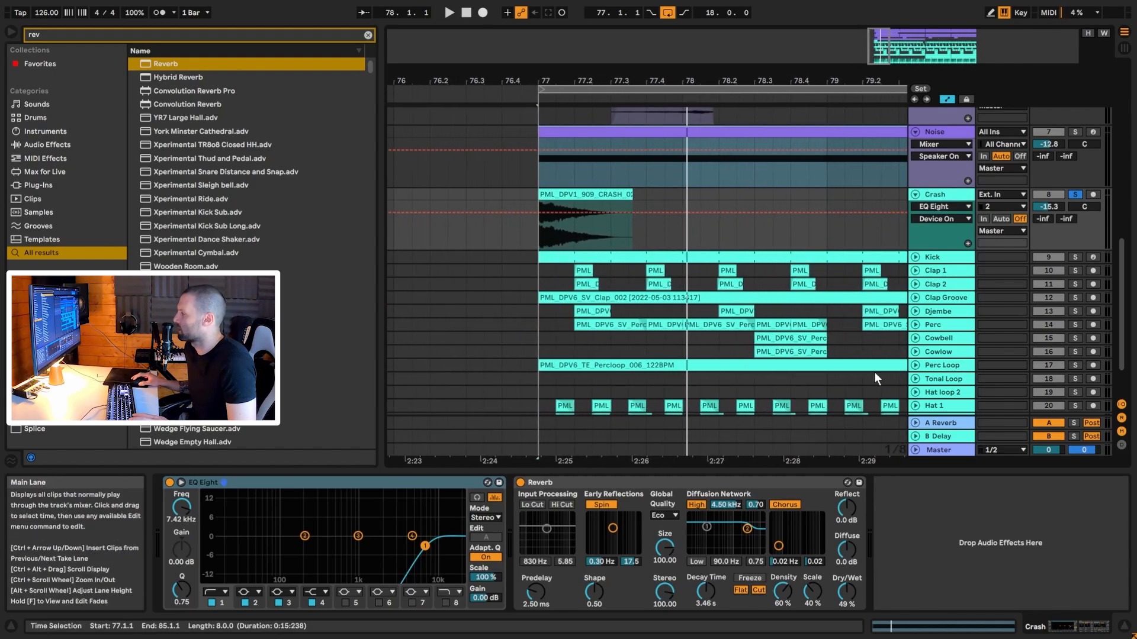
Step: Bypass the Crash track's Reverb and EQ Eight to hear the dry crash, and re-enable each device during playback
{"action": "left_click", "coordinate": [520, 482]}
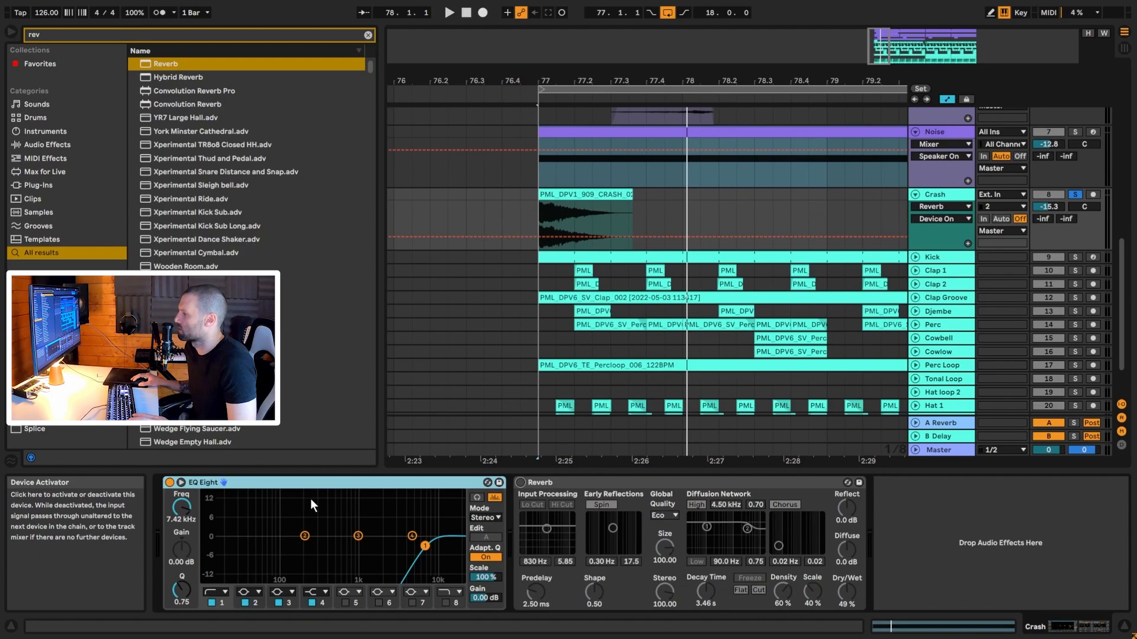
{"action": "left_click", "coordinate": [170, 483]}
{"action": "key", "text": "space"}
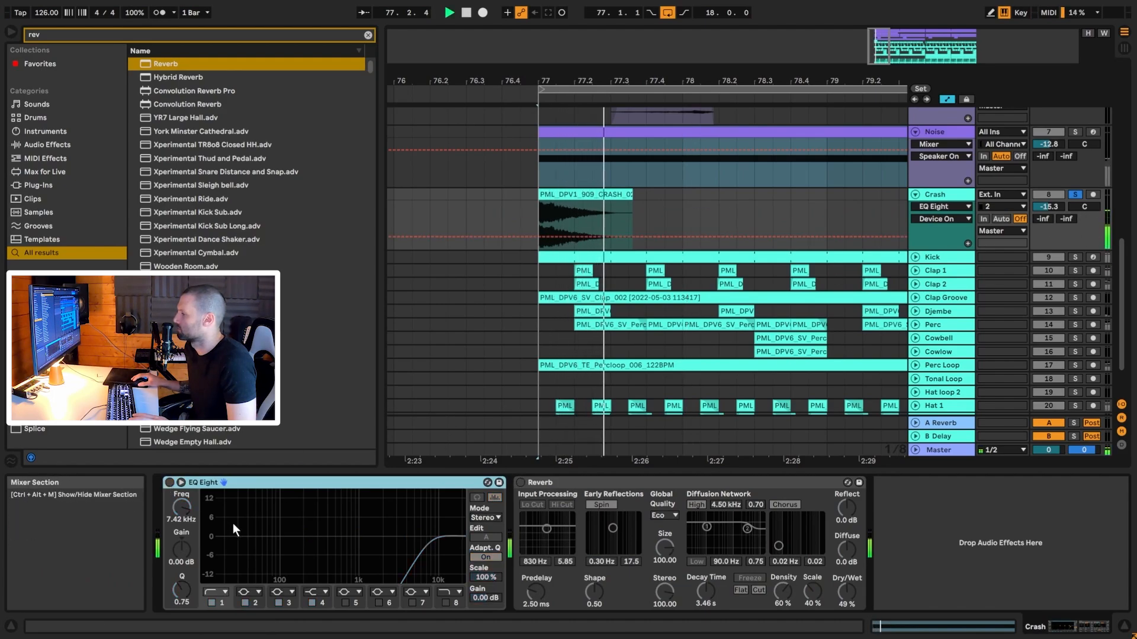
{"action": "left_click", "coordinate": [169, 483]}
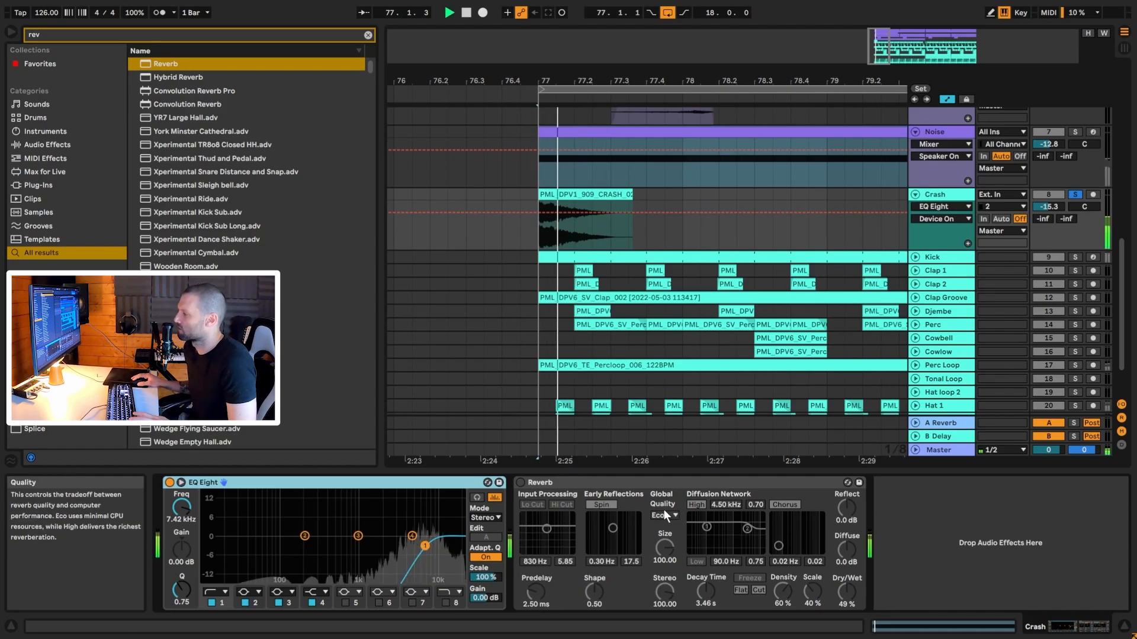
{"action": "left_click", "coordinate": [519, 483]}
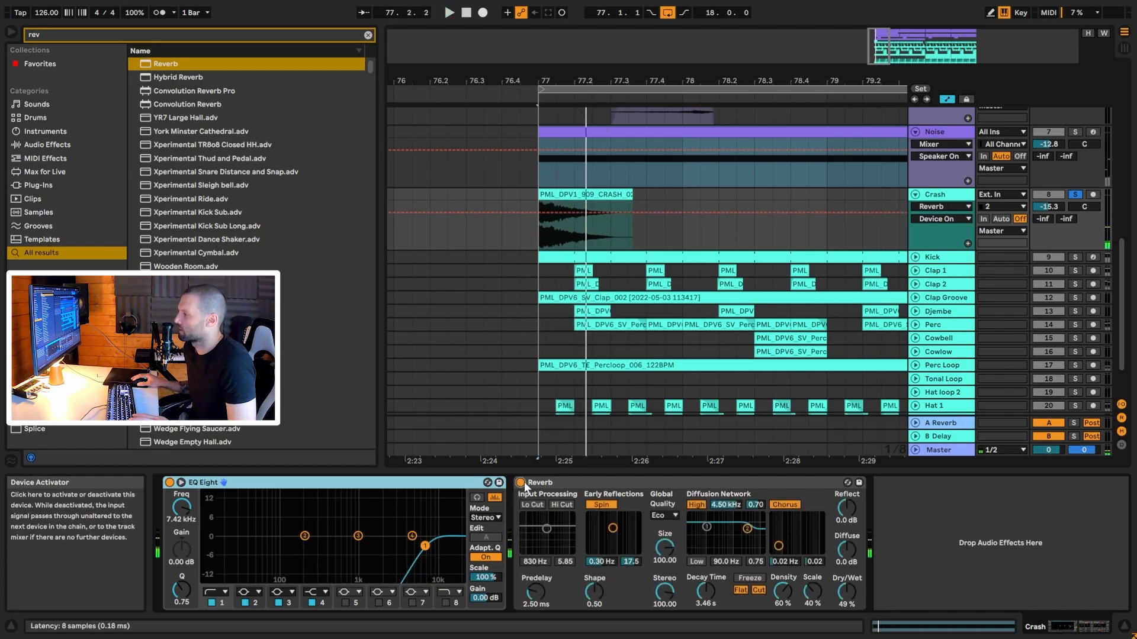
Step: Unsolo the Crash track and compare the full mix from bar 77 with the crash muted and active
{"action": "left_click", "coordinate": [1075, 195]}
{"action": "key", "text": "space"}
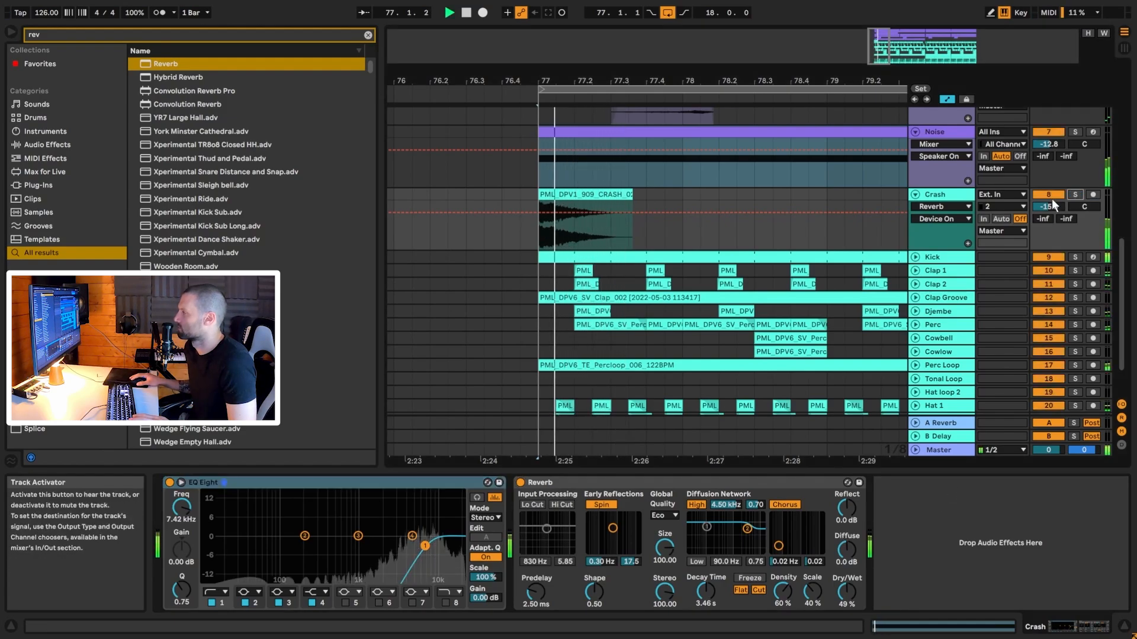
{"action": "left_click", "coordinate": [1055, 195]}
{"action": "key", "text": "space"}
{"action": "key", "text": "space"}
{"action": "left_click", "coordinate": [1056, 194]}
{"action": "key", "text": "space"}
{"action": "key", "text": "space"}
{"action": "key", "text": "space"}
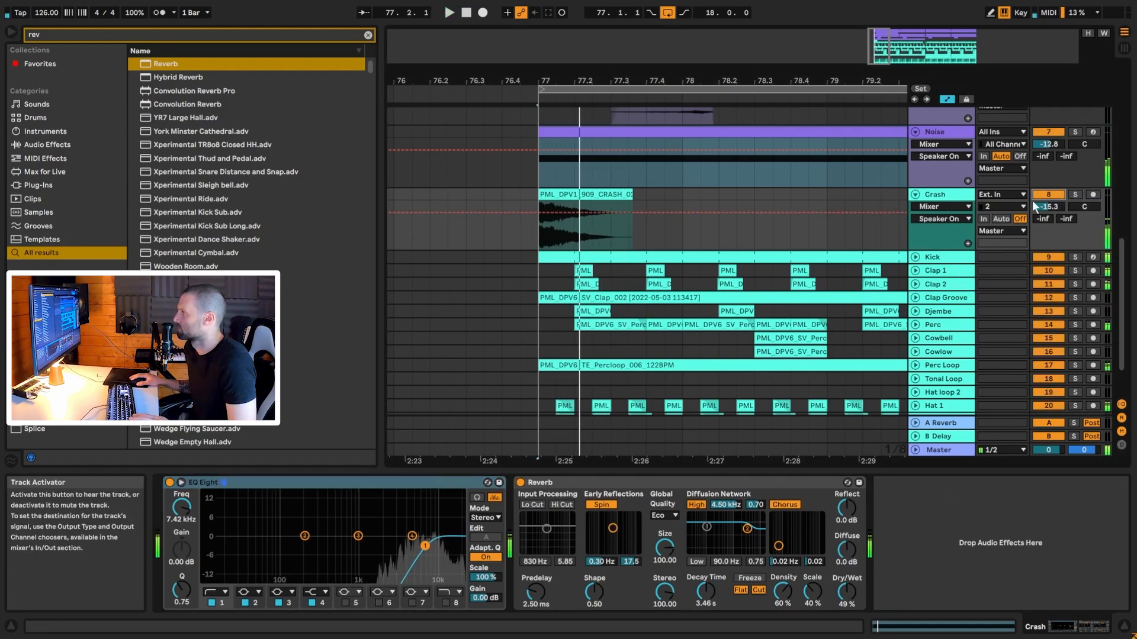
Step: Unfold and solo the Kick track, show its devices and bypass the Saturator and EQ Eight
{"action": "scroll", "coordinate": [587, 246], "scroll_direction": "down", "scroll_amount": 1}
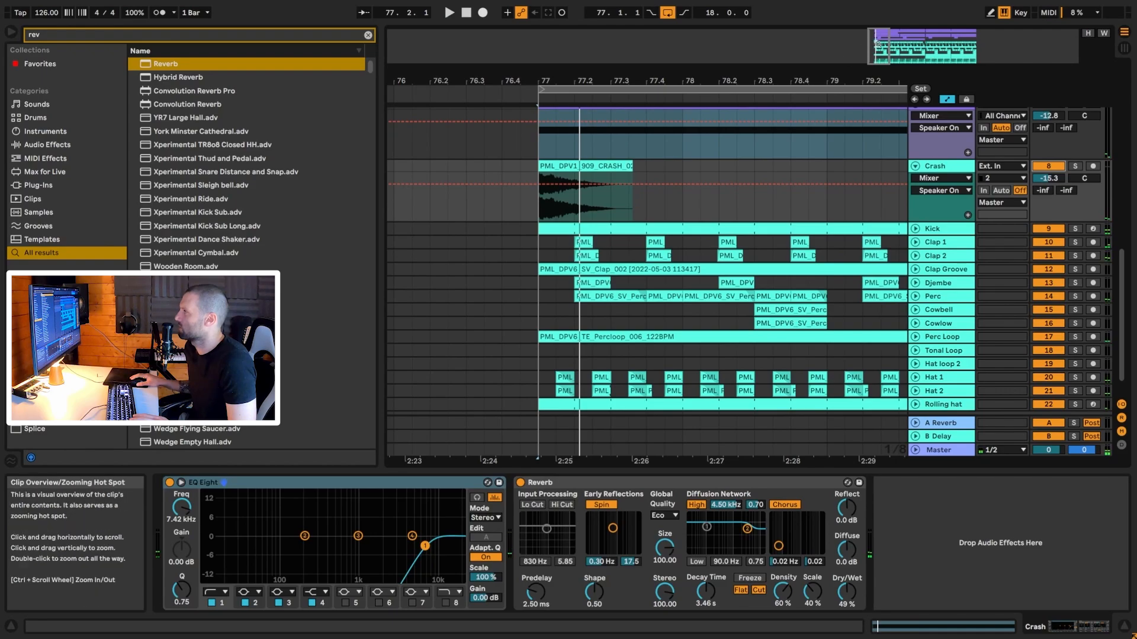
{"action": "left_click_drag", "start_coordinate": [850, 40], "coordinate": [850, 59]}
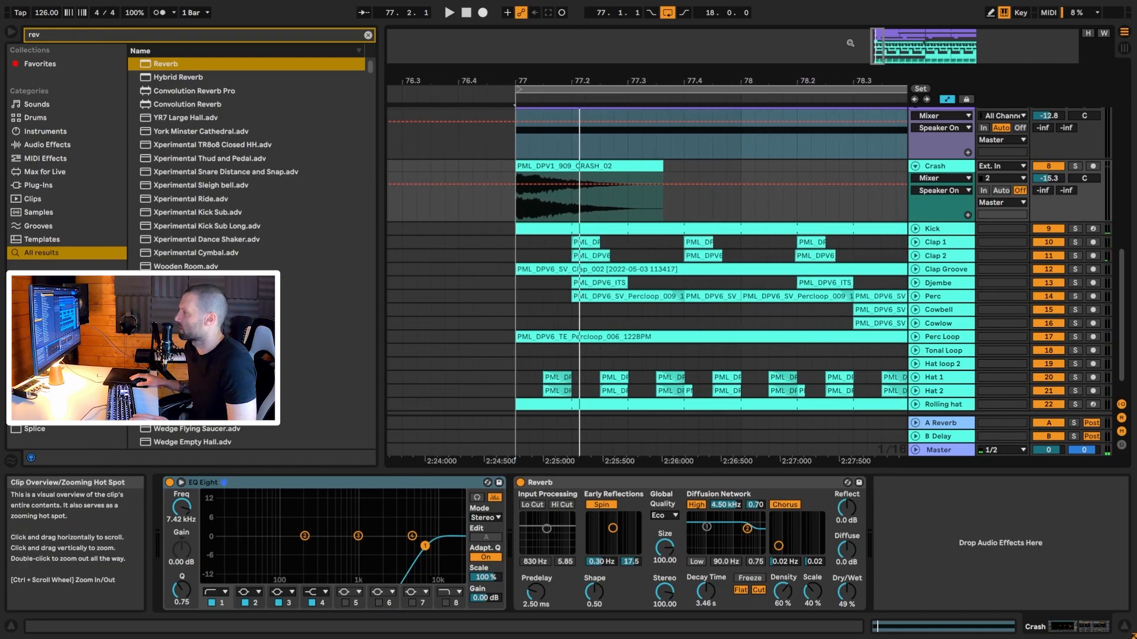
{"action": "left_click", "coordinate": [915, 229]}
{"action": "left_click", "coordinate": [950, 176]}
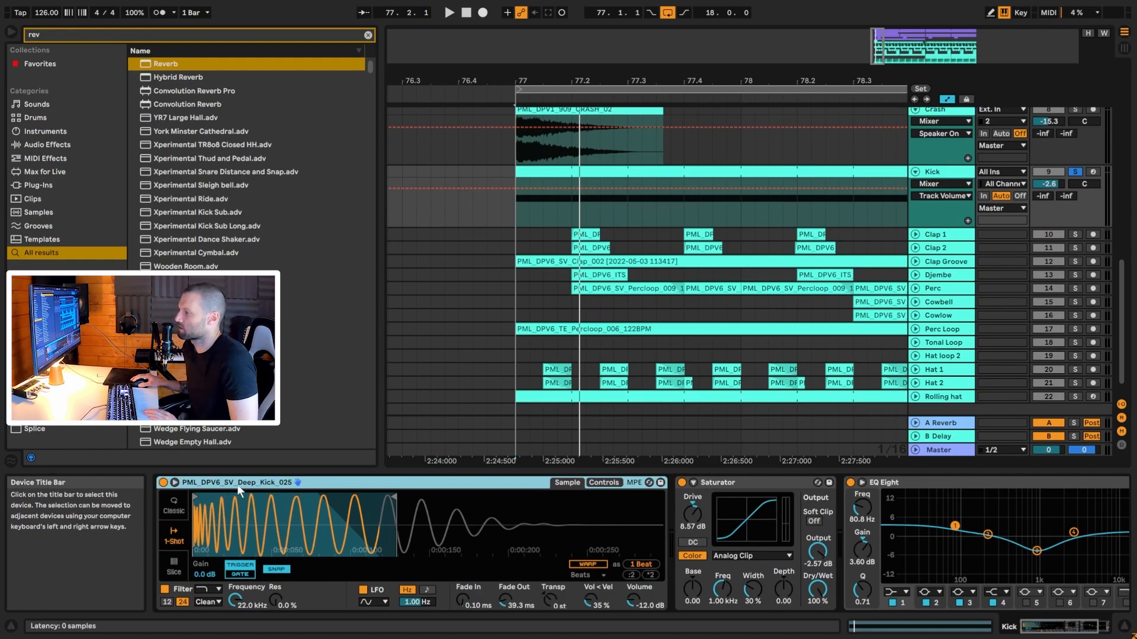
{"action": "left_click", "coordinate": [747, 511]}
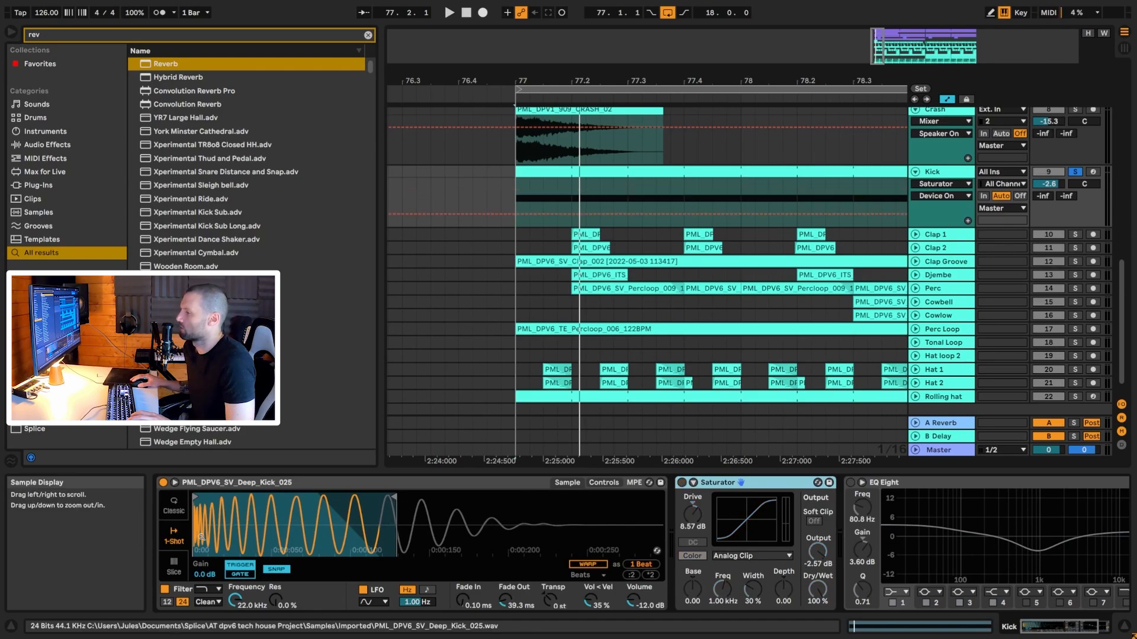
Step: Move the end point of the PML_DPV6_SV_Deep_Kick_025 sample to about 0:00:150 and play the unprocessed kick
{"action": "left_click_drag", "start_coordinate": [411, 505], "coordinate": [411, 524]}
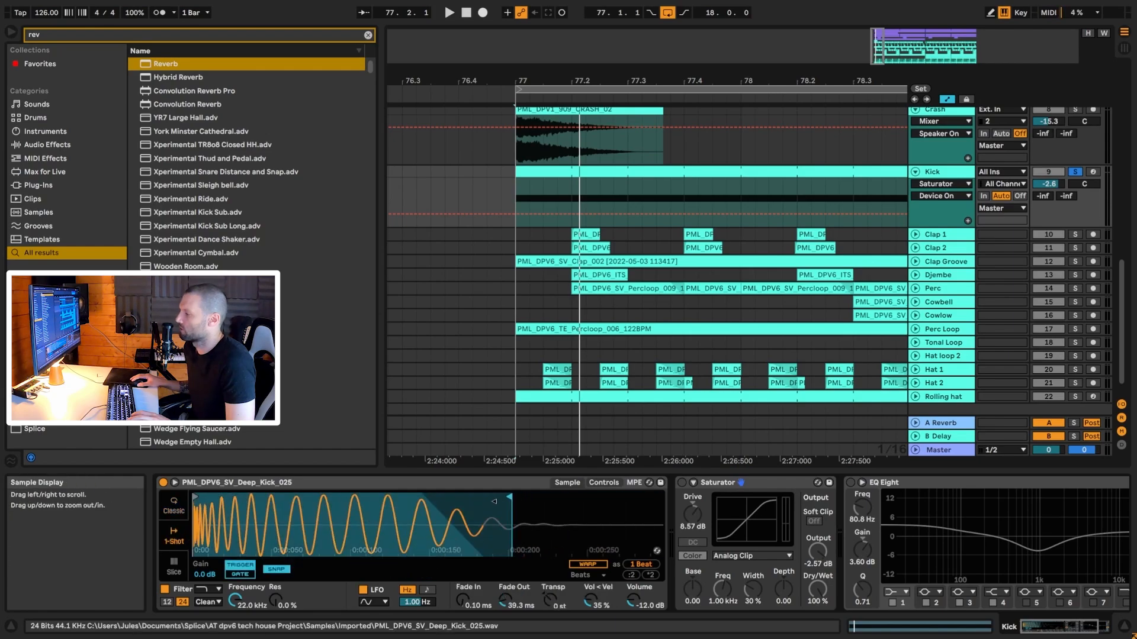
{"action": "mouse_move", "coordinate": [494, 501]}
{"action": "left_mouse_down"}
{"action": "mouse_move", "coordinate": [403, 503]}
{"action": "mouse_move", "coordinate": [599, 507]}
{"action": "mouse_move", "coordinate": [395, 511]}
{"action": "mouse_move", "coordinate": [693, 526]}
{"action": "mouse_move", "coordinate": [419, 530]}
{"action": "mouse_move", "coordinate": [469, 531]}
{"action": "mouse_move", "coordinate": [436, 533]}
{"action": "left_mouse_up"}
{"action": "key", "text": "space"}
{"action": "key", "text": "space"}
{"action": "key", "text": "space"}
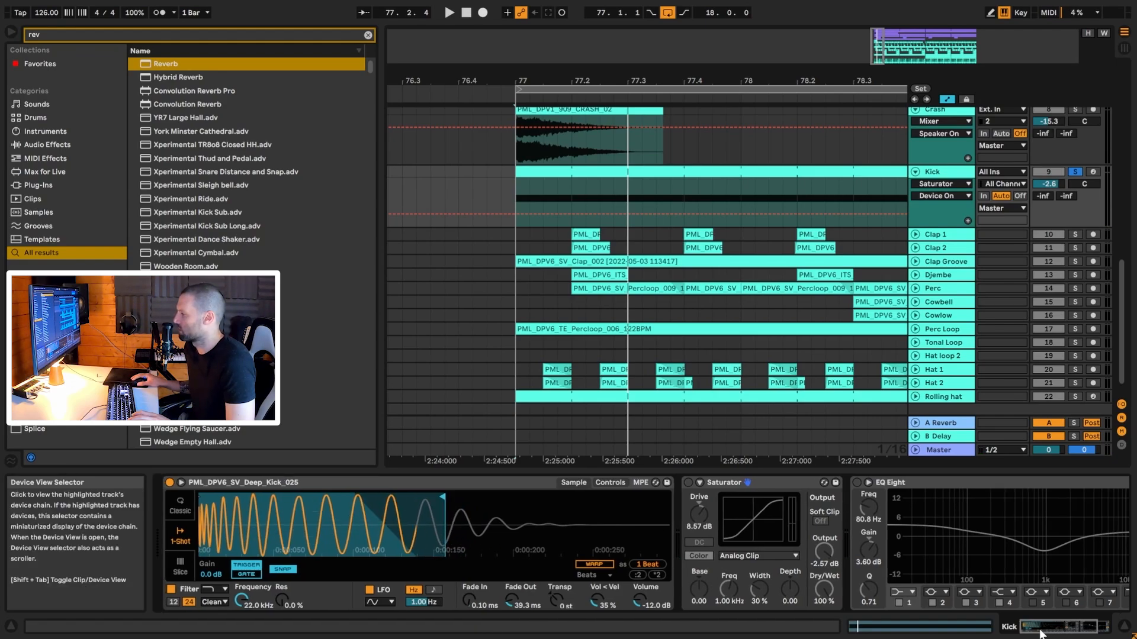
{"action": "key", "text": "space"}
{"action": "key", "text": "space"}
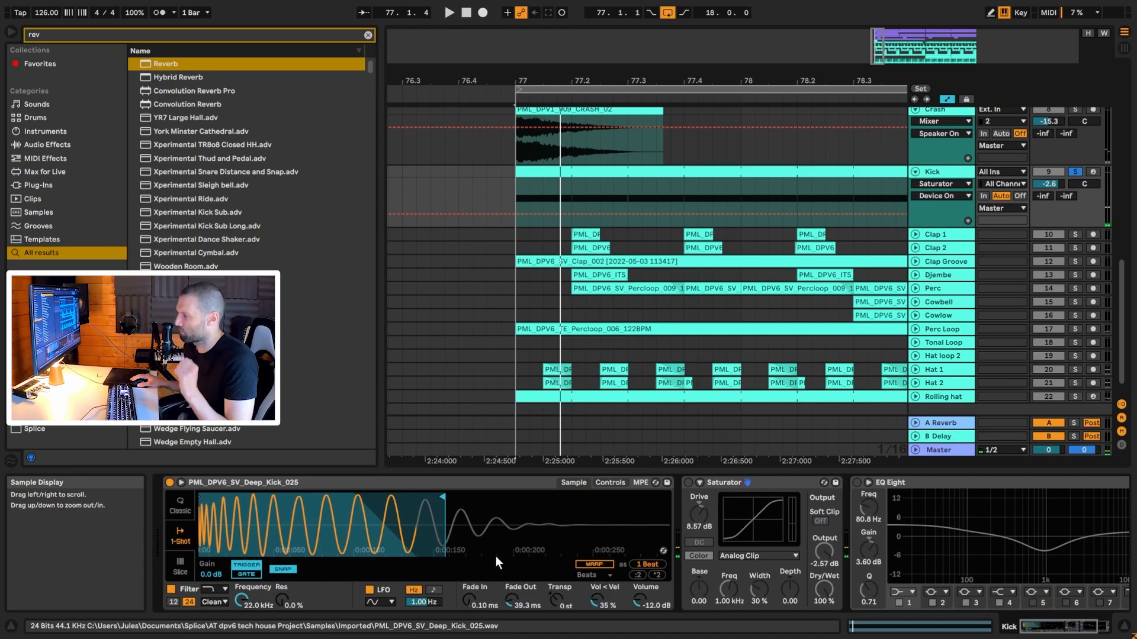
Step: Play the unprocessed kick, re-enable its Saturator, and toggle the Saturator during playback to compare the sound
{"action": "key", "text": "space"}
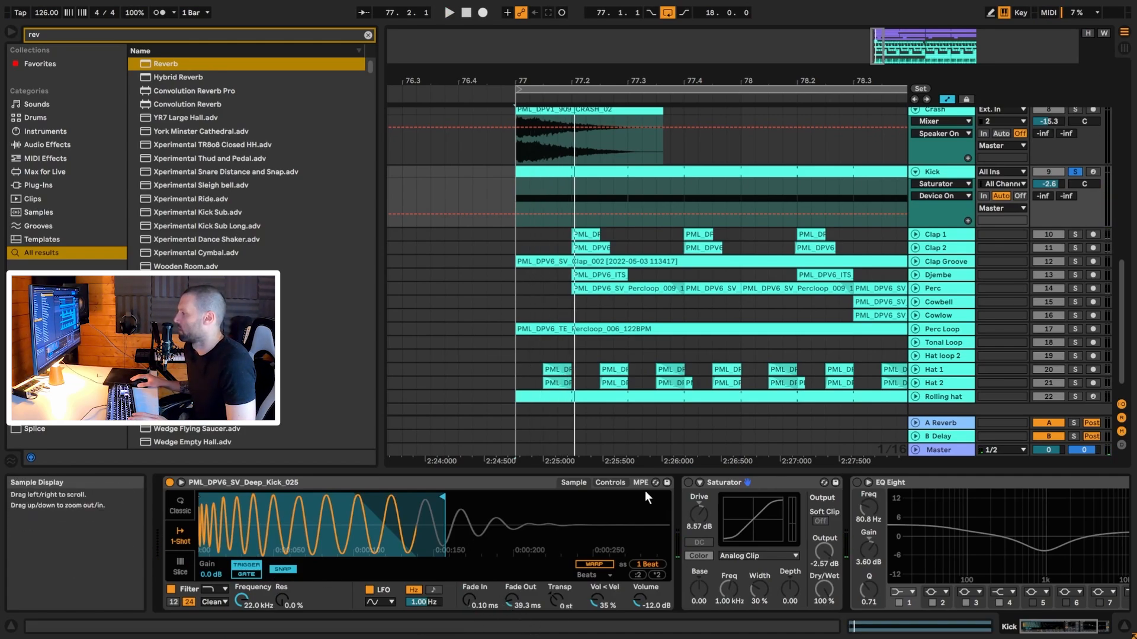
{"action": "key", "text": "space"}
{"action": "key", "text": "space"}
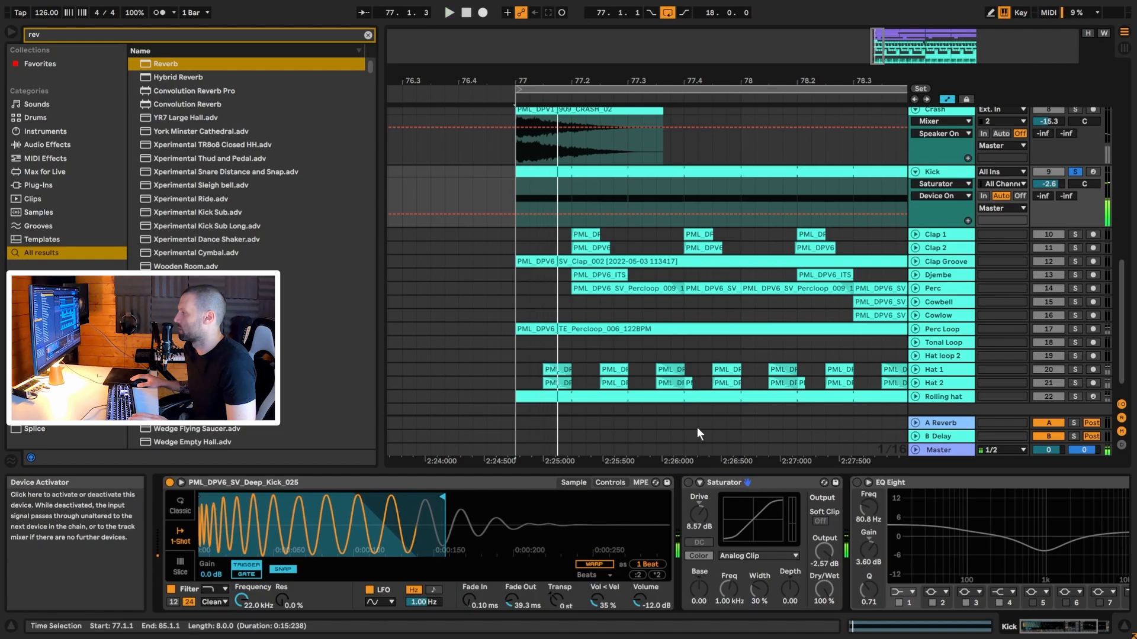
{"action": "left_click", "coordinate": [687, 483]}
{"action": "key", "text": "space"}
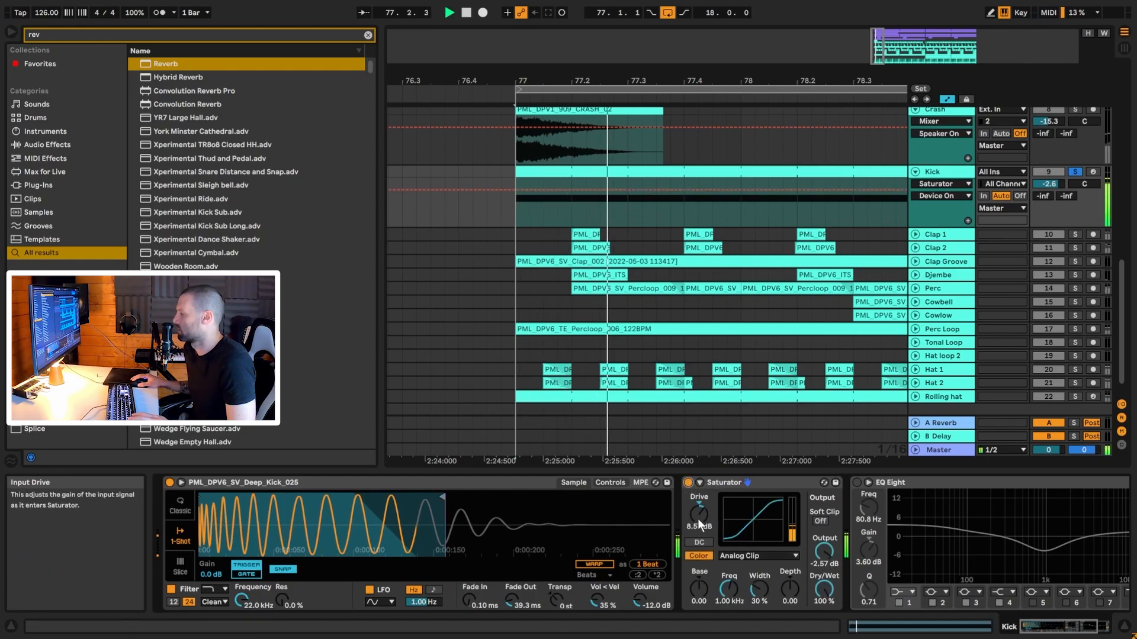
{"action": "left_click", "coordinate": [688, 483]}
{"action": "left_click", "coordinate": [688, 483]}
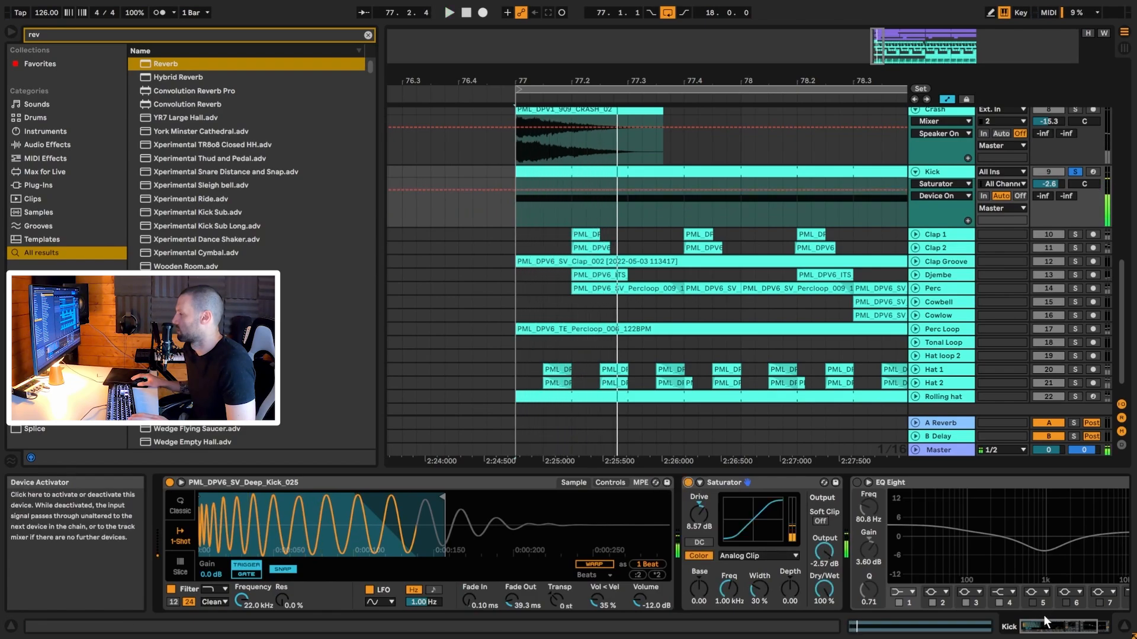
Step: Re-enable the Kick track's EQ Eight and compare the kick with the EQ bypassed and active during playback
{"action": "left_click", "coordinate": [1058, 631]}
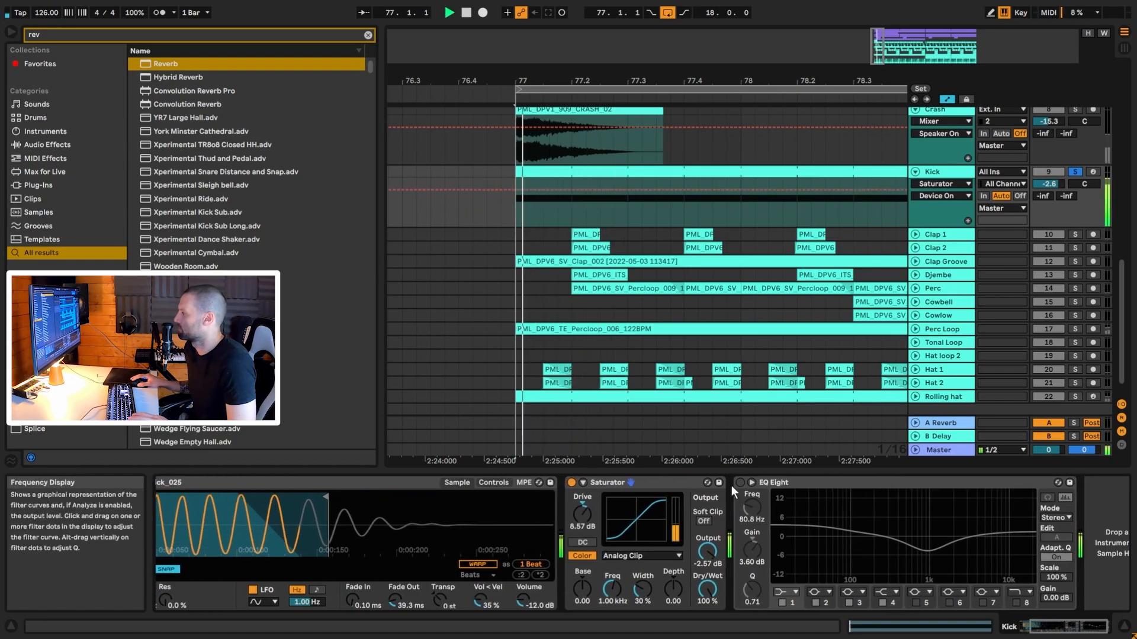
{"action": "left_click", "coordinate": [740, 482]}
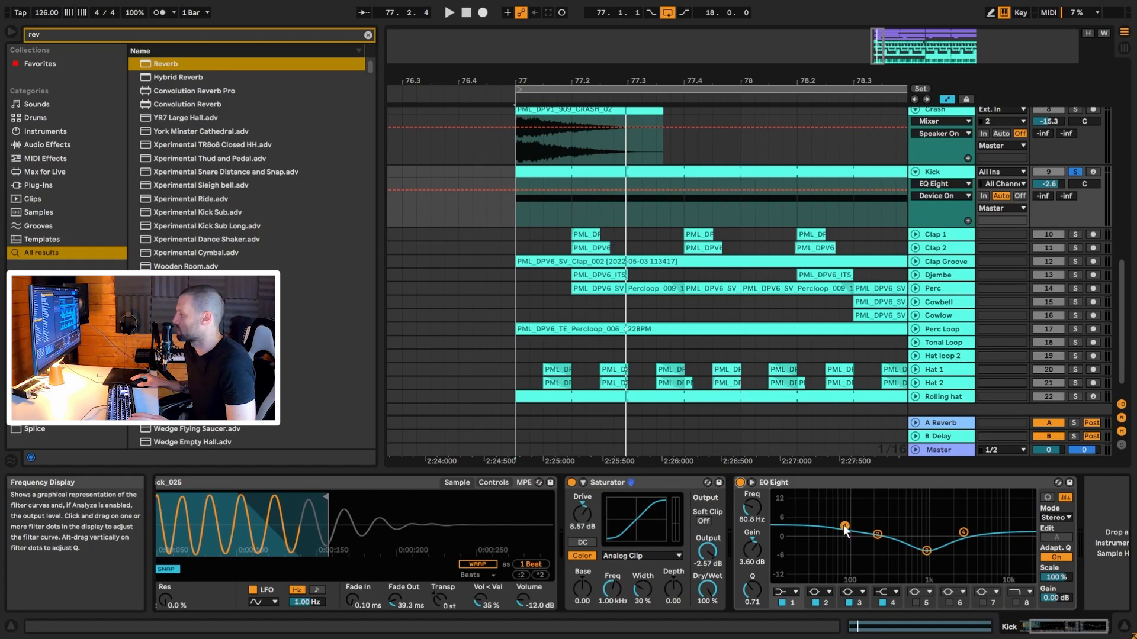
{"action": "key", "text": "space"}
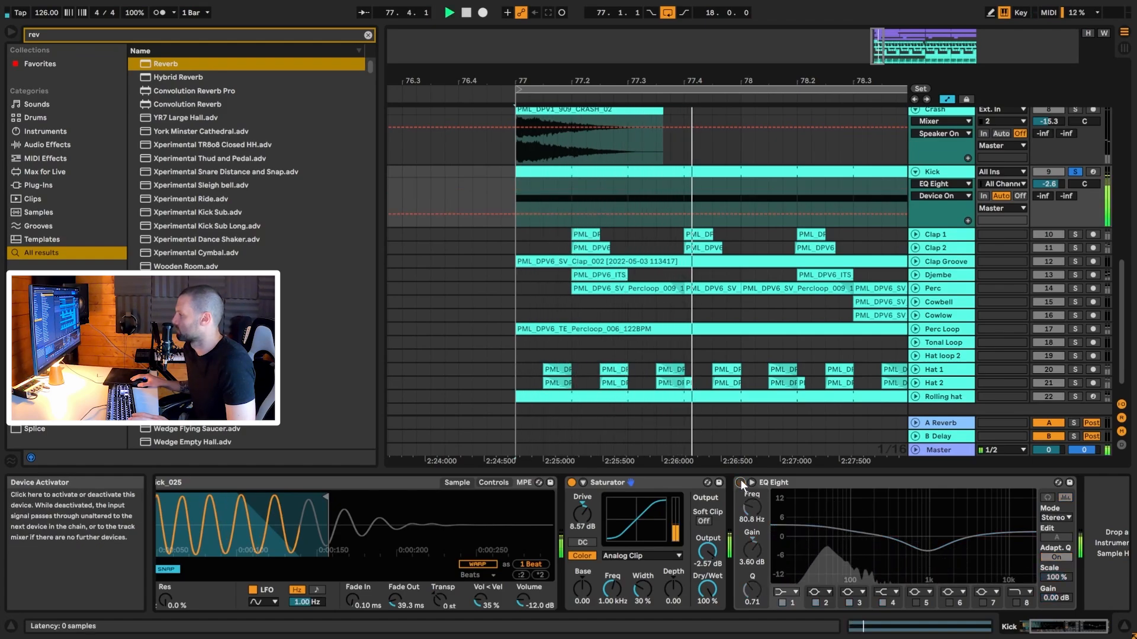
{"action": "key", "text": "space"}
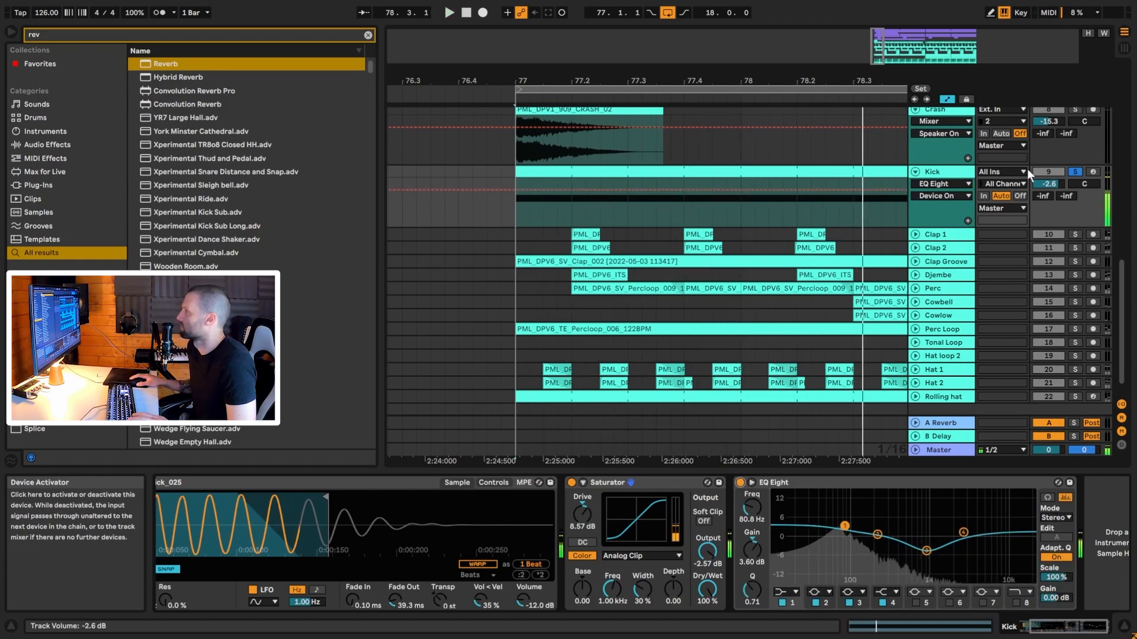
Step: Play the soloed kick from 84.3.1 across the gap before bar 85, and select its first half beat at 85.1.1
{"action": "mouse_move", "coordinate": [875, 47]}
{"action": "left_mouse_down"}
{"action": "mouse_move", "coordinate": [837, 48]}
{"action": "mouse_move", "coordinate": [894, 66]}
{"action": "mouse_move", "coordinate": [900, 57]}
{"action": "left_mouse_up"}
{"action": "left_click", "coordinate": [691, 153]}
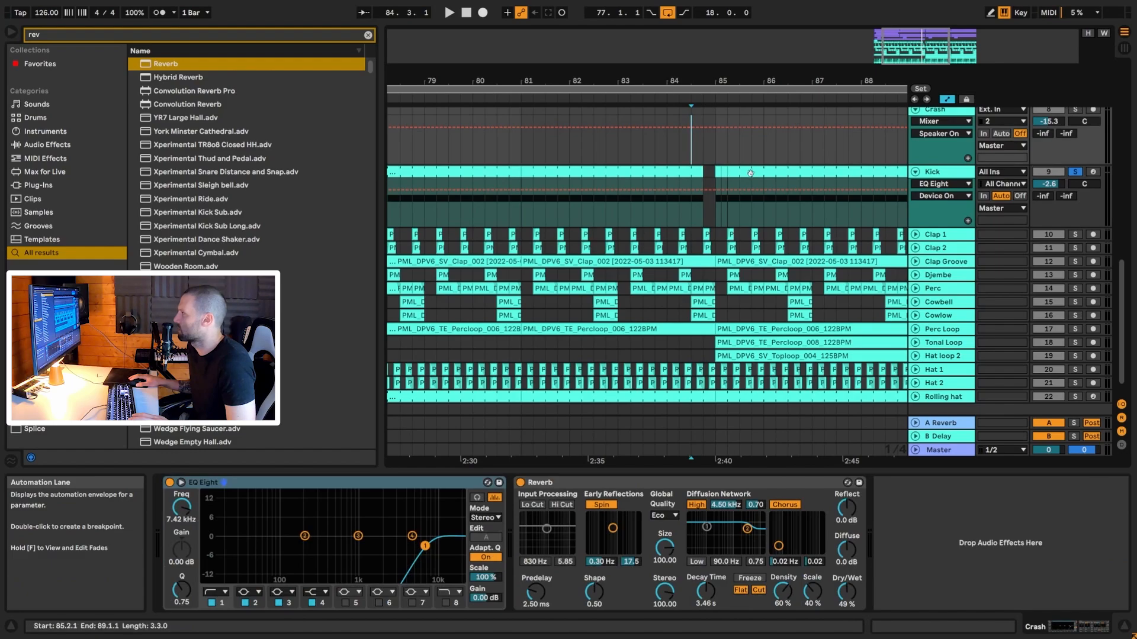
{"action": "key", "text": "space"}
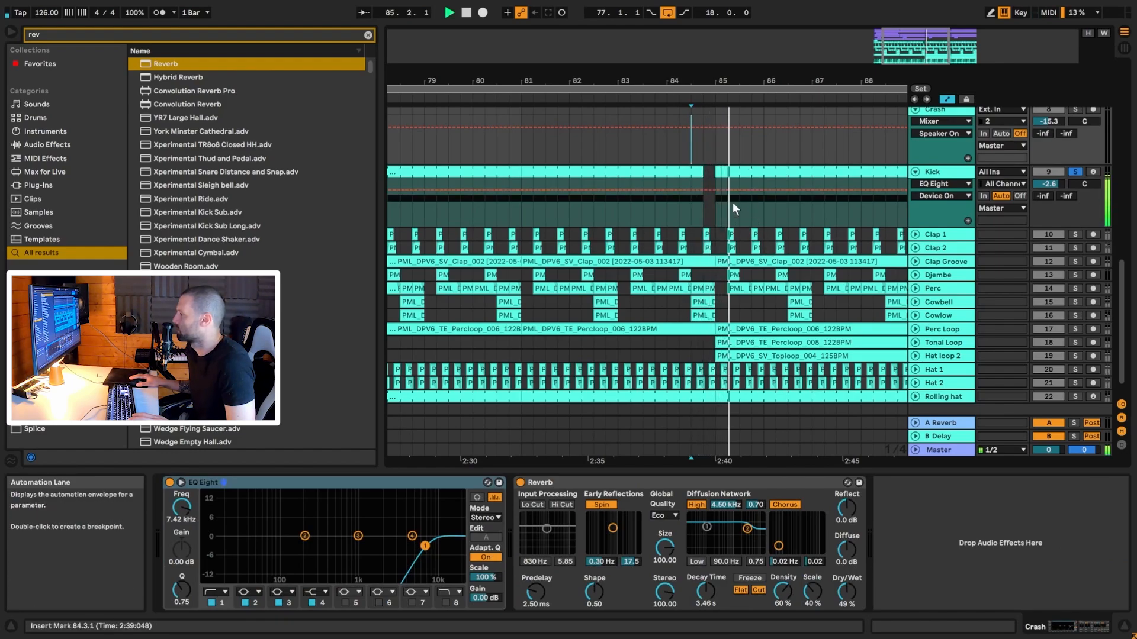
{"action": "key", "text": "space"}
{"action": "left_click", "coordinate": [725, 170]}
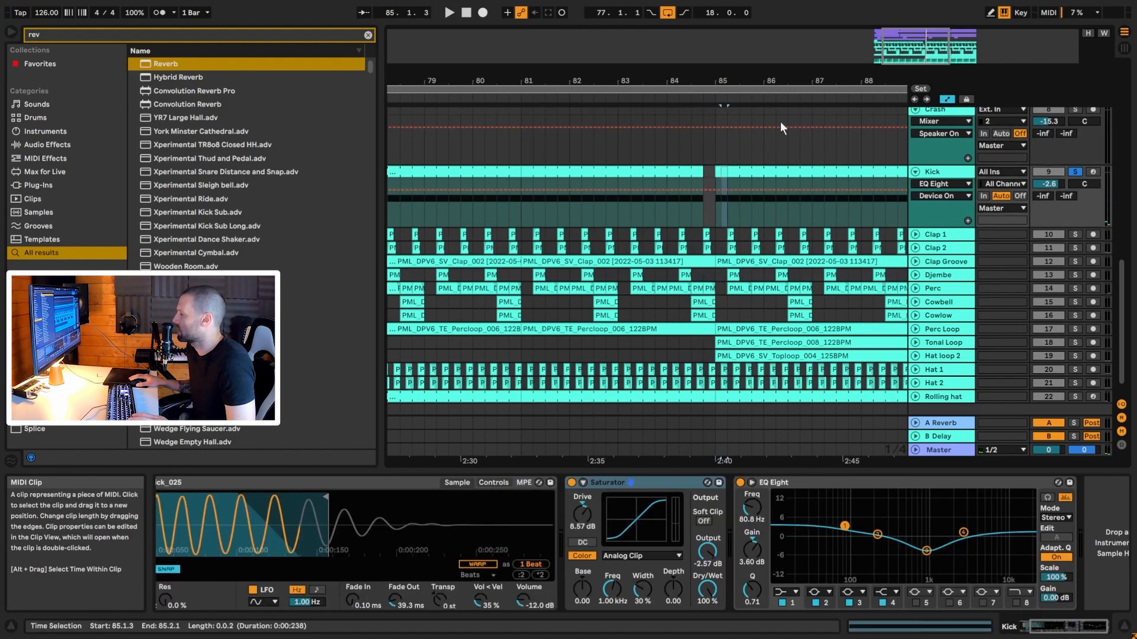
{"action": "left_click_drag", "start_coordinate": [748, 81], "coordinate": [747, 137]}
{"action": "left_click", "coordinate": [655, 212]}
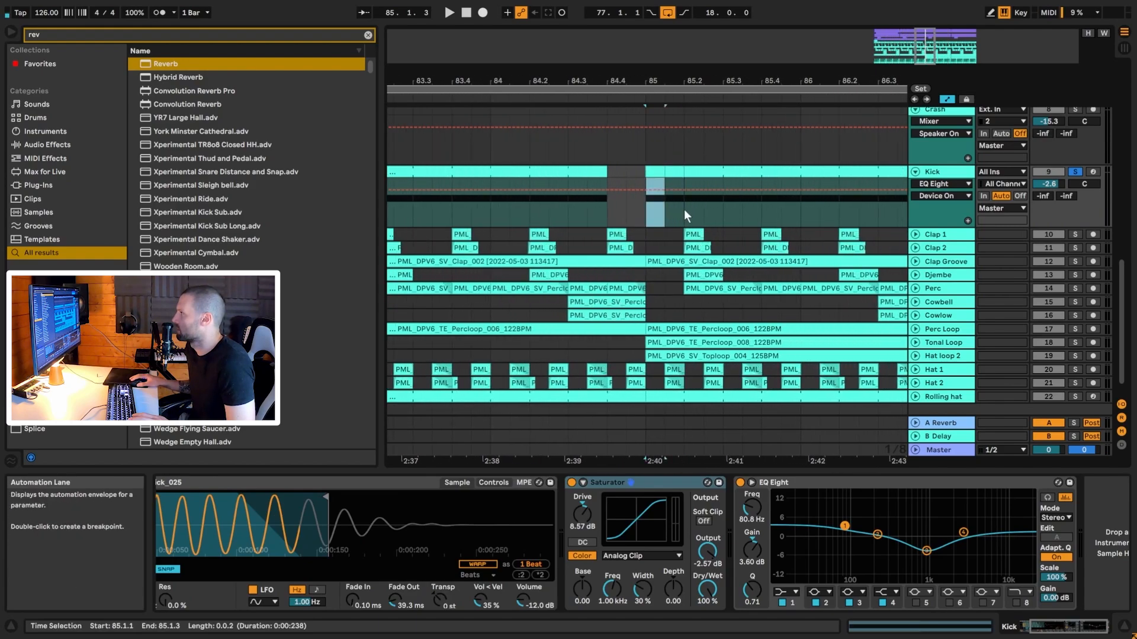
Step: Unsolo the Kick track and play the full mix from 84.1.1 through the kick gap into bar 86
{"action": "left_click", "coordinate": [674, 208]}
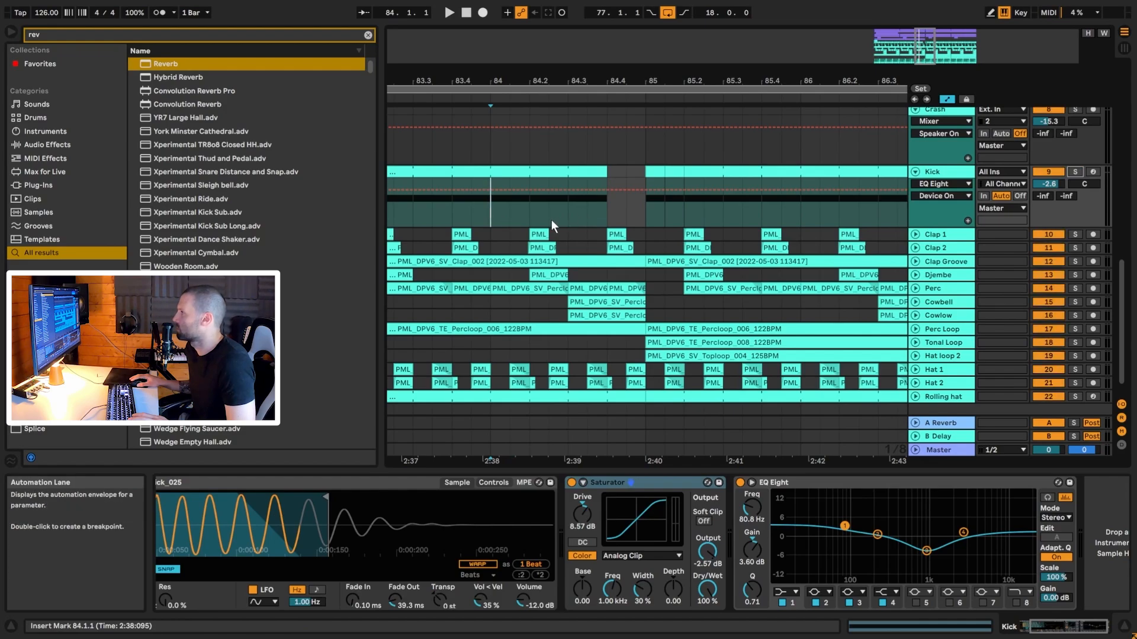
{"action": "key", "text": "space"}
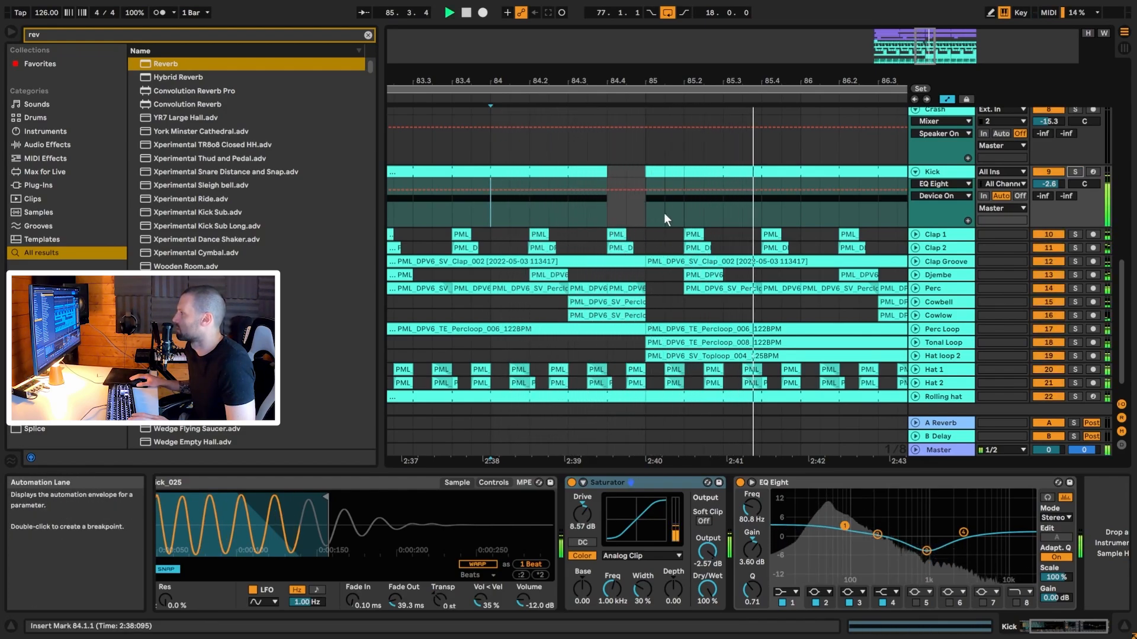
{"action": "left_click_drag", "start_coordinate": [615, 81], "coordinate": [715, 35]}
{"action": "key", "text": "space"}
Step: Show the Clap 1 track's devices, solo and unfold the track, and play its clap at 77.2
{"action": "left_click", "coordinate": [934, 237]}
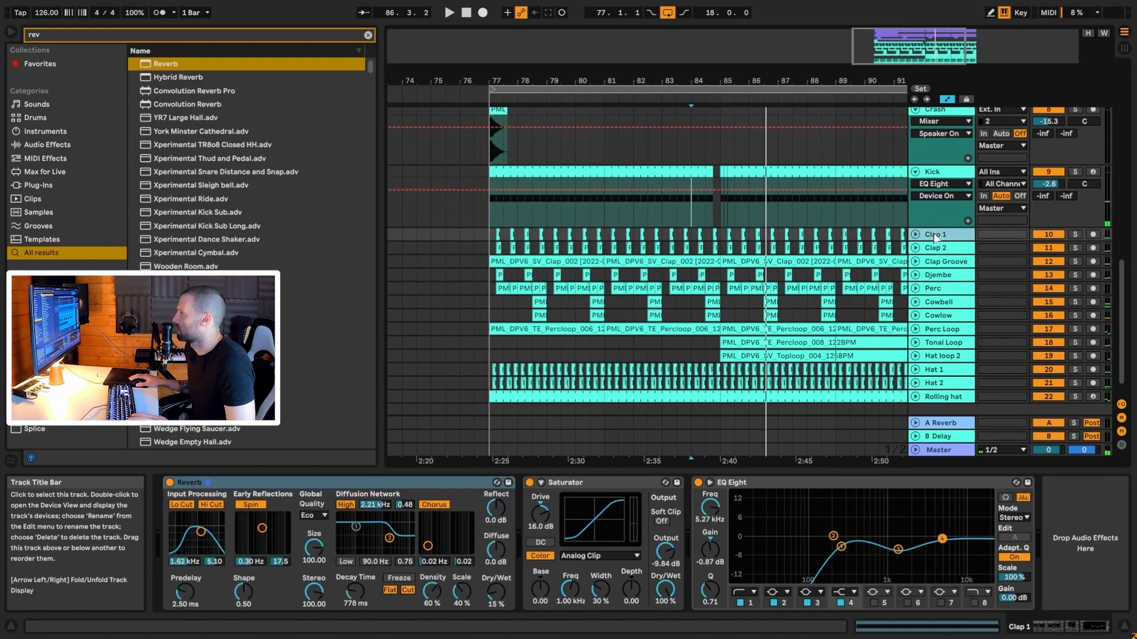
{"action": "left_click_drag", "start_coordinate": [531, 81], "coordinate": [536, 148]}
{"action": "left_click", "coordinate": [1075, 235]}
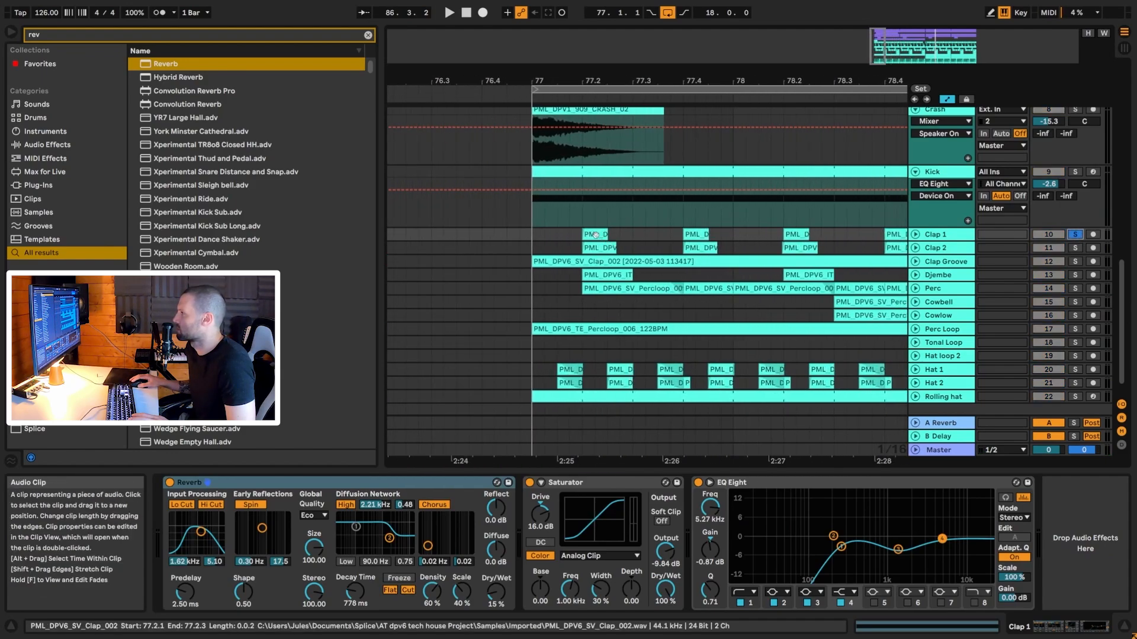
{"action": "key", "text": "space"}
{"action": "left_click", "coordinate": [915, 234]}
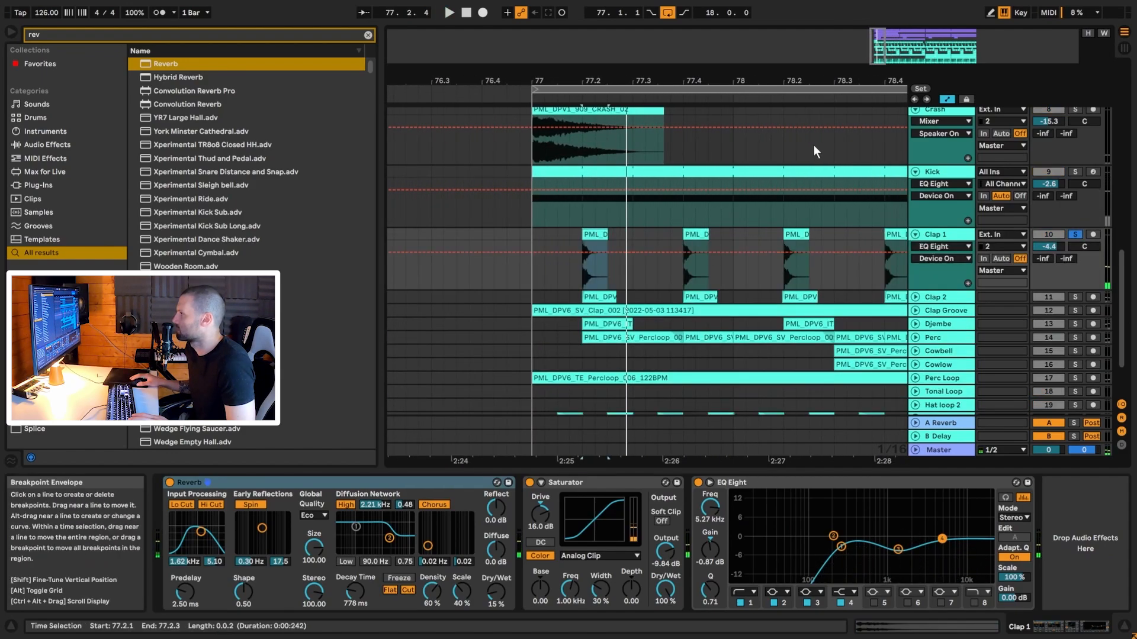
Step: Examine the waveform of the PML_DPV6_SV_Clap_002 clip at 77.2 in detail, and return to Clap 1's devices
{"action": "key", "text": "plus"}
{"action": "key", "text": "plus"}
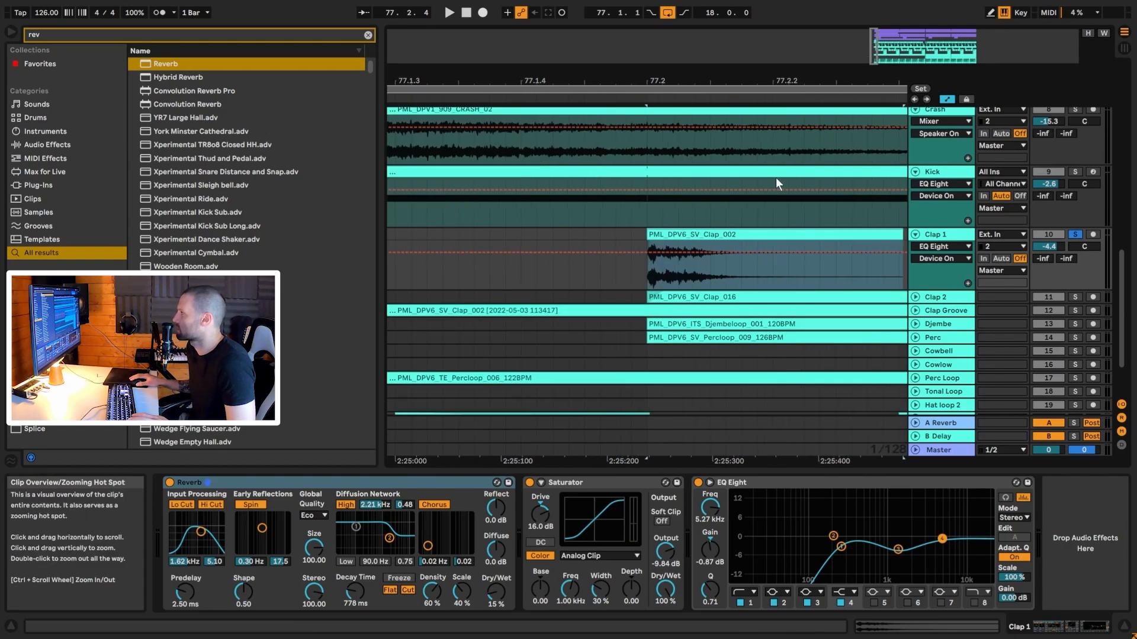
{"action": "double_click", "coordinate": [750, 232]}
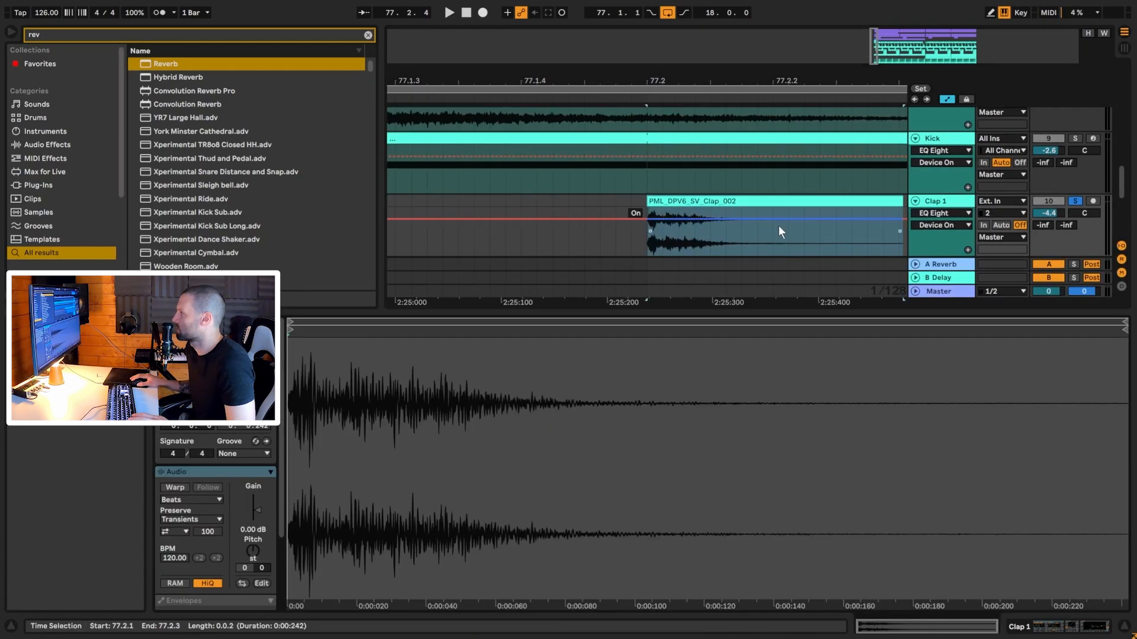
{"action": "left_click", "coordinate": [958, 203]}
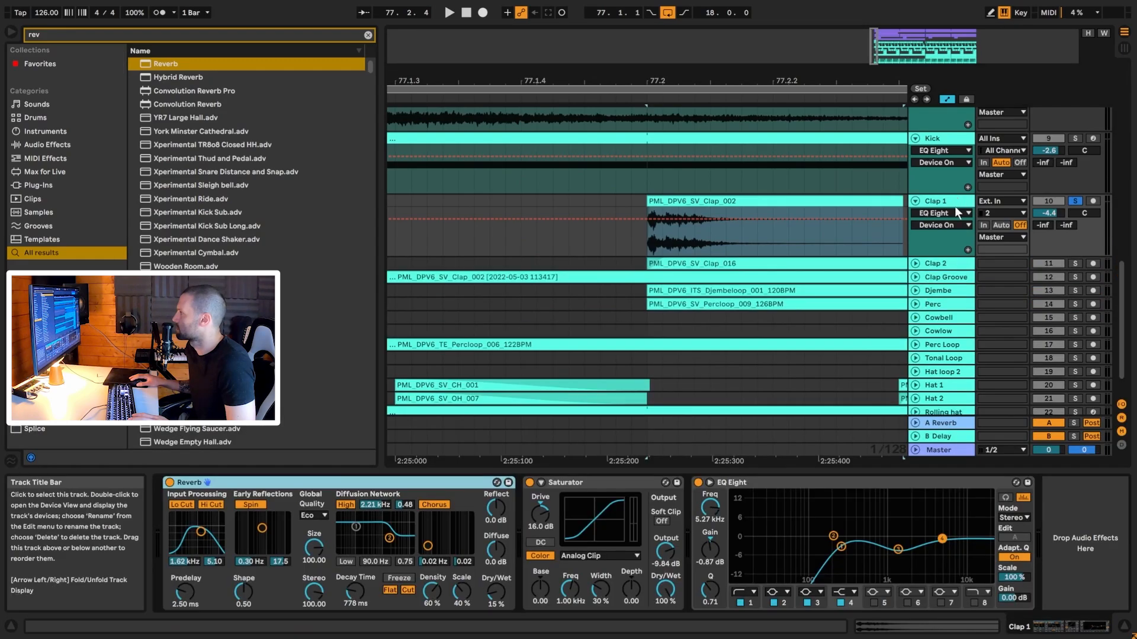
Step: Play the processed clap, bypass Clap 1's EQ Eight, Saturator and Reverb, and play the dry clap from 77.2.1
{"action": "key", "text": "space"}
{"action": "key", "text": "space"}
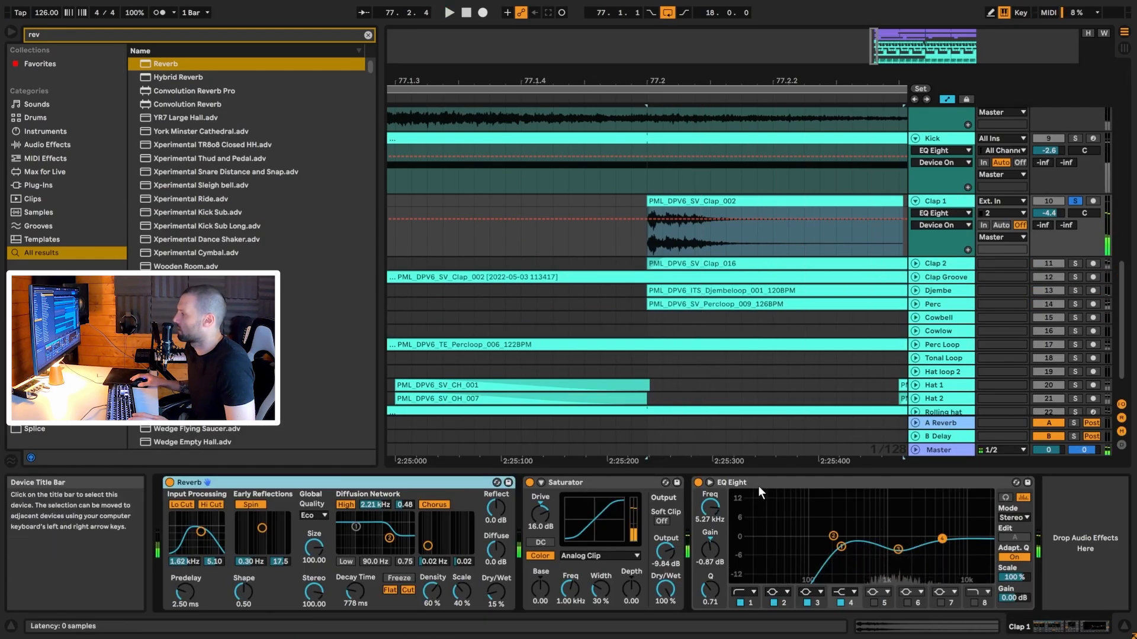
{"action": "left_click", "coordinate": [698, 483]}
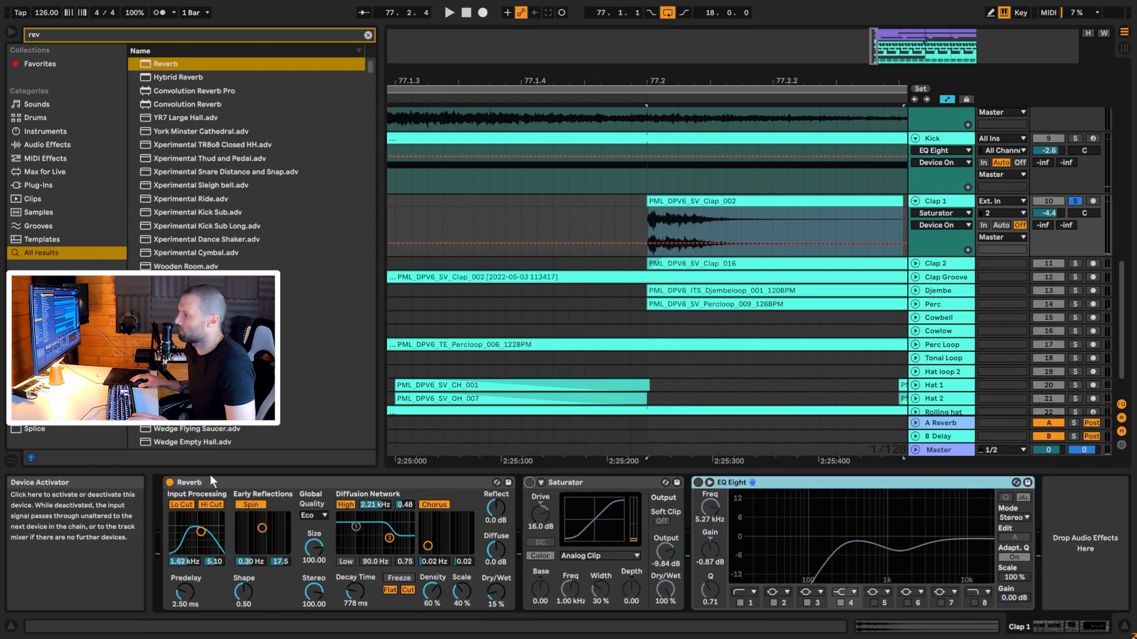
{"action": "left_click", "coordinate": [170, 483]}
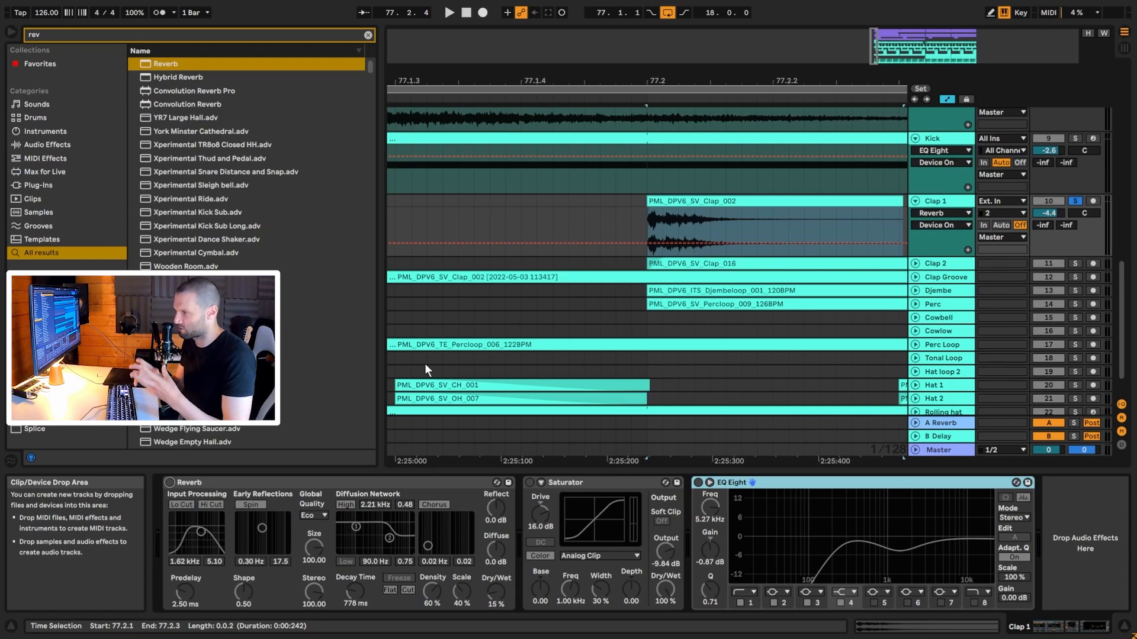
{"action": "left_click", "coordinate": [649, 212]}
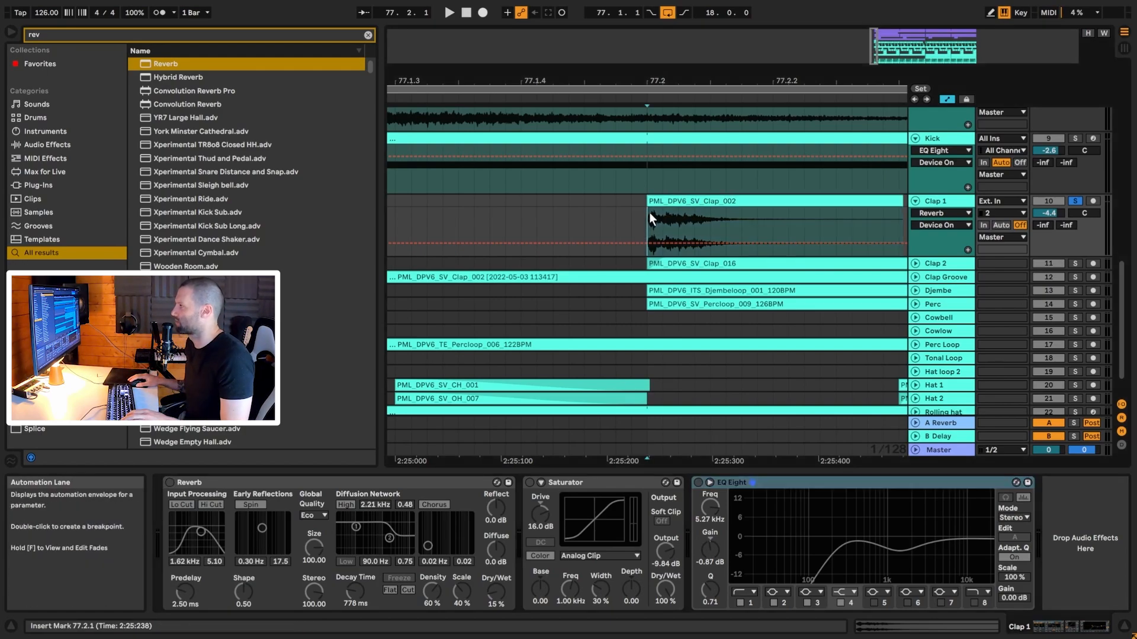
{"action": "key", "text": "space"}
{"action": "key", "text": "space"}
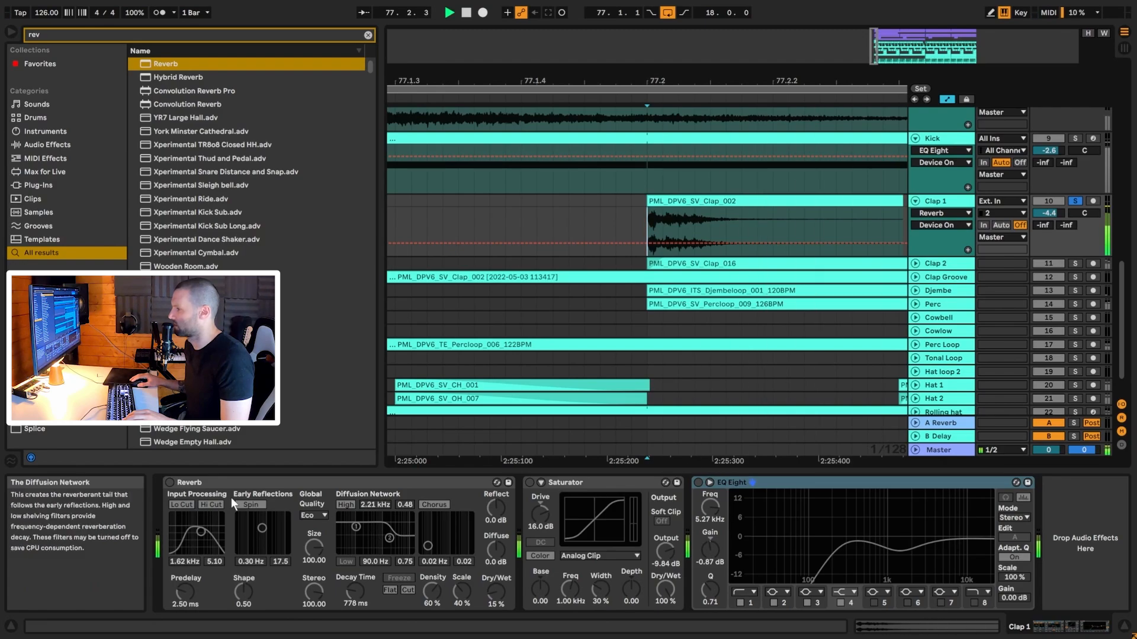
Step: Re-enable Clap 1's Reverb, Saturator and EQ Eight one by one during playback, and compare the clap with the EQ bypassed
{"action": "left_click", "coordinate": [171, 482]}
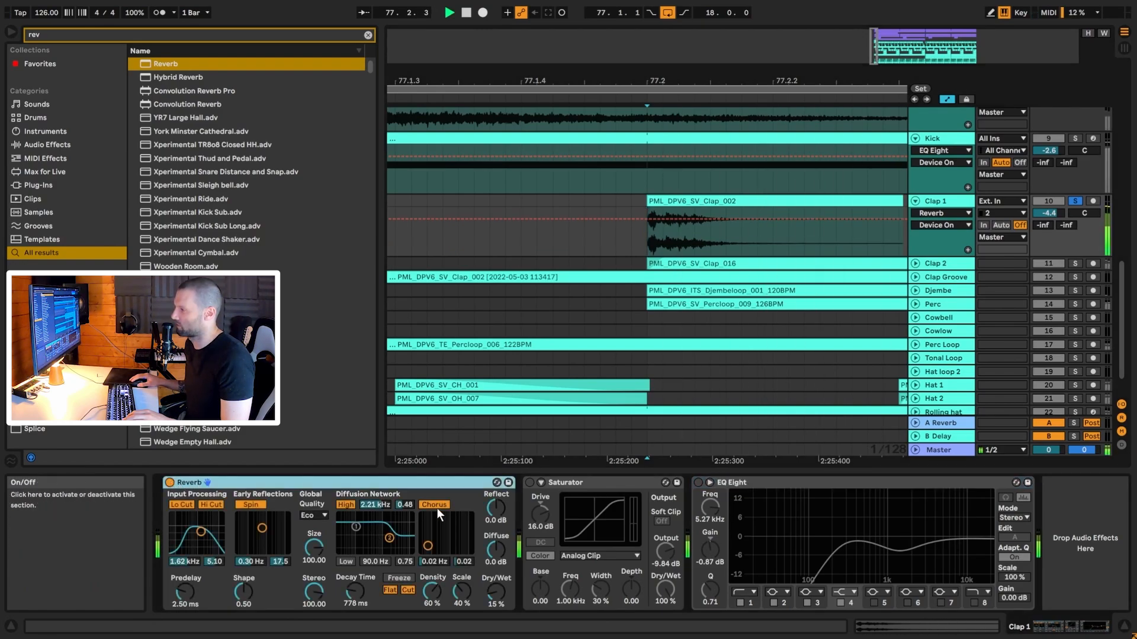
{"action": "left_click", "coordinate": [526, 484]}
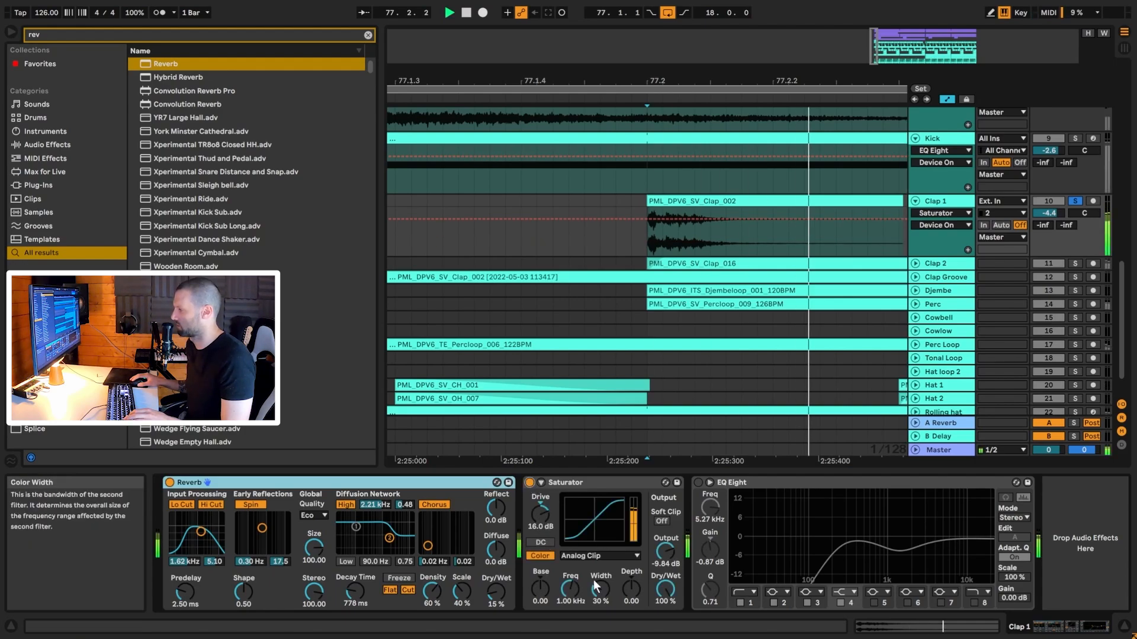
{"action": "left_click", "coordinate": [699, 482]}
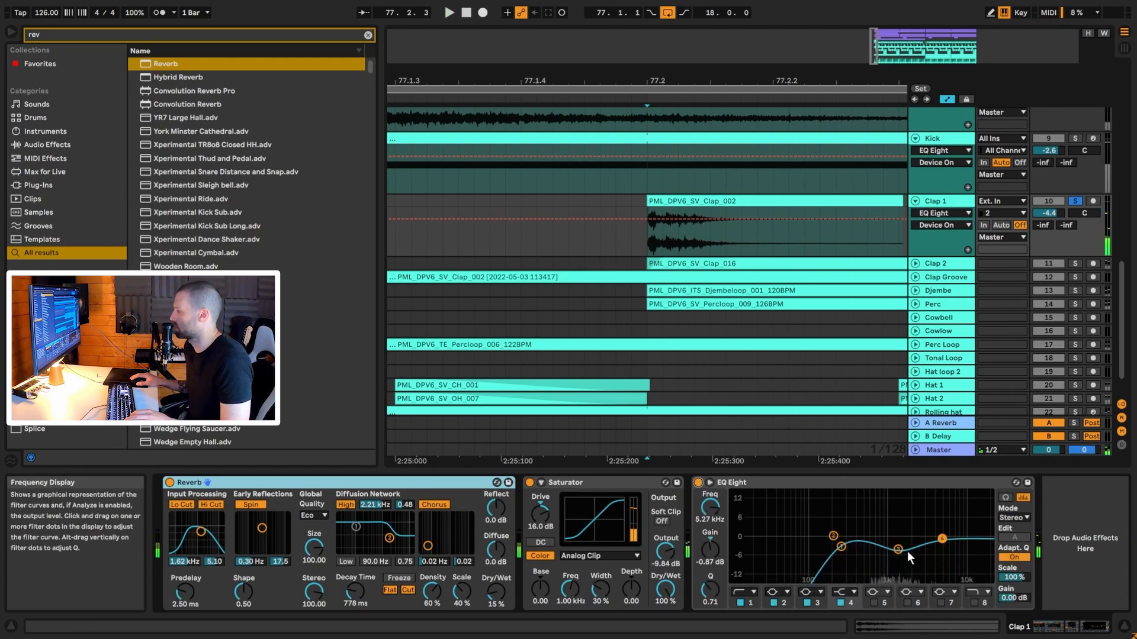
{"action": "left_click", "coordinate": [697, 484]}
{"action": "left_click", "coordinate": [697, 484]}
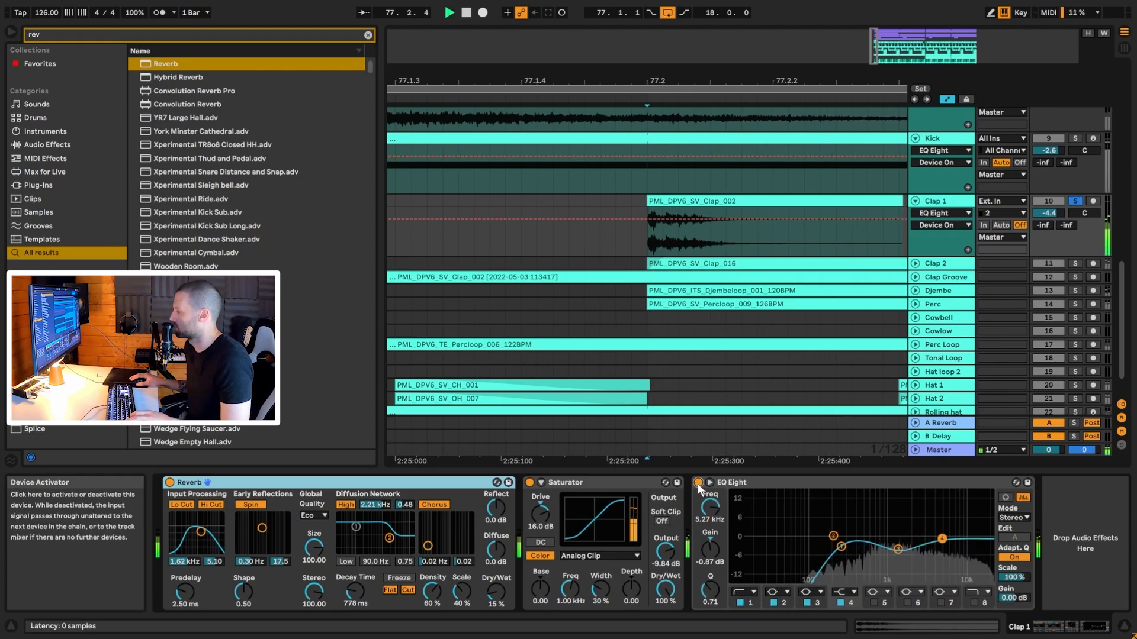
Step: Unfold and solo the Clap 2 track, hide the automation, and redraw the fade-in of its PML_DPV6_SV_Clap_016 clip during playback
{"action": "left_click", "coordinate": [915, 264]}
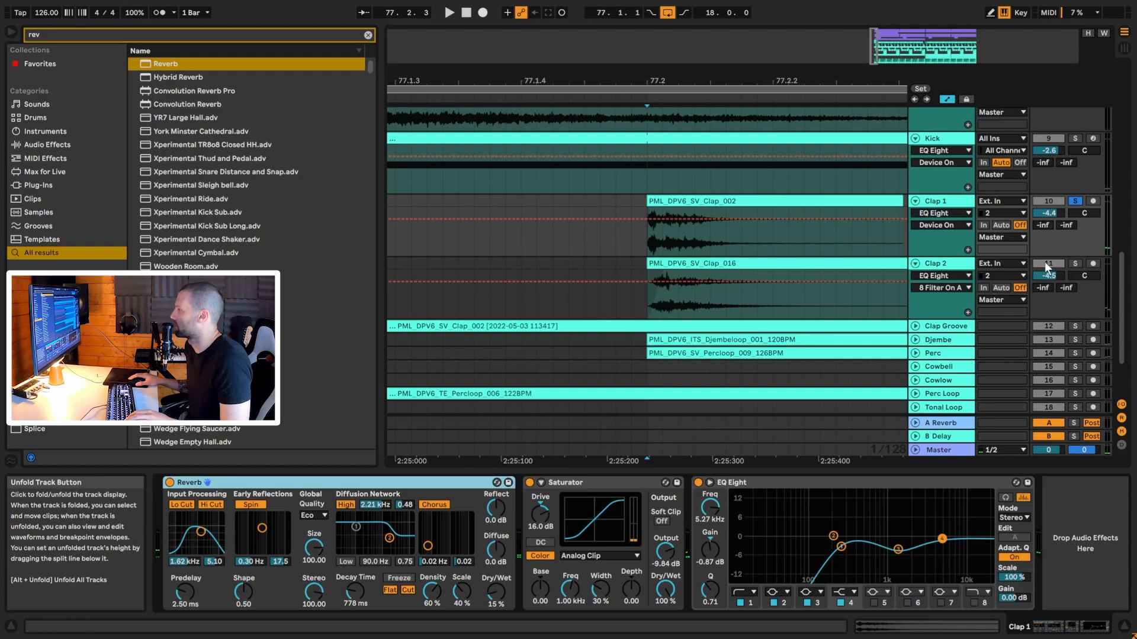
{"action": "left_click", "coordinate": [1075, 263]}
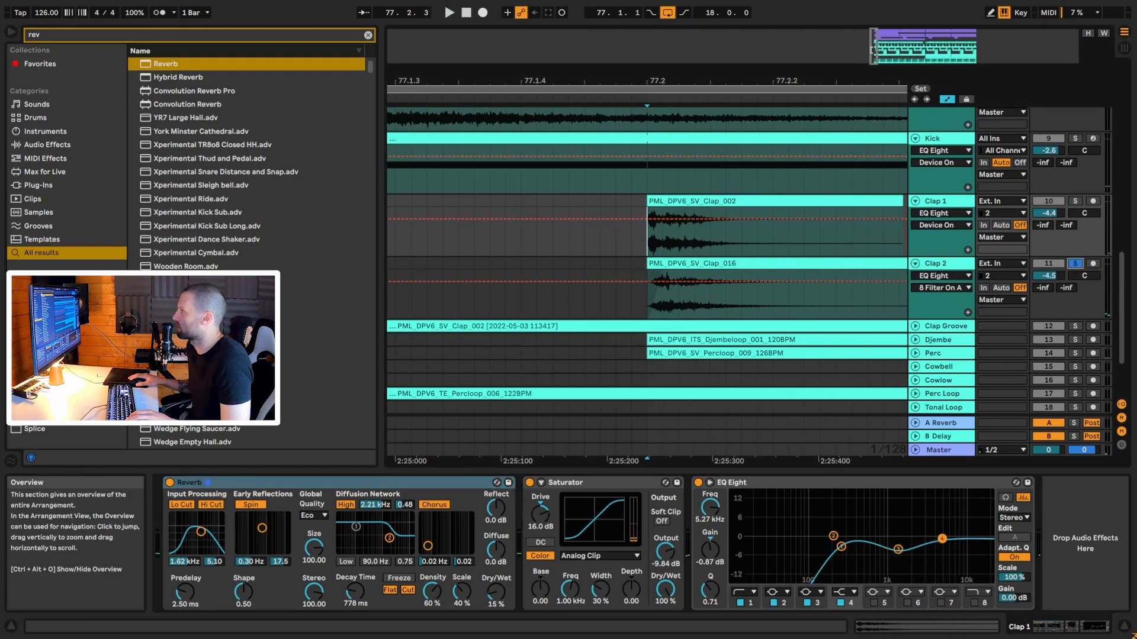
{"action": "left_click_drag", "start_coordinate": [873, 51], "coordinate": [875, 86]}
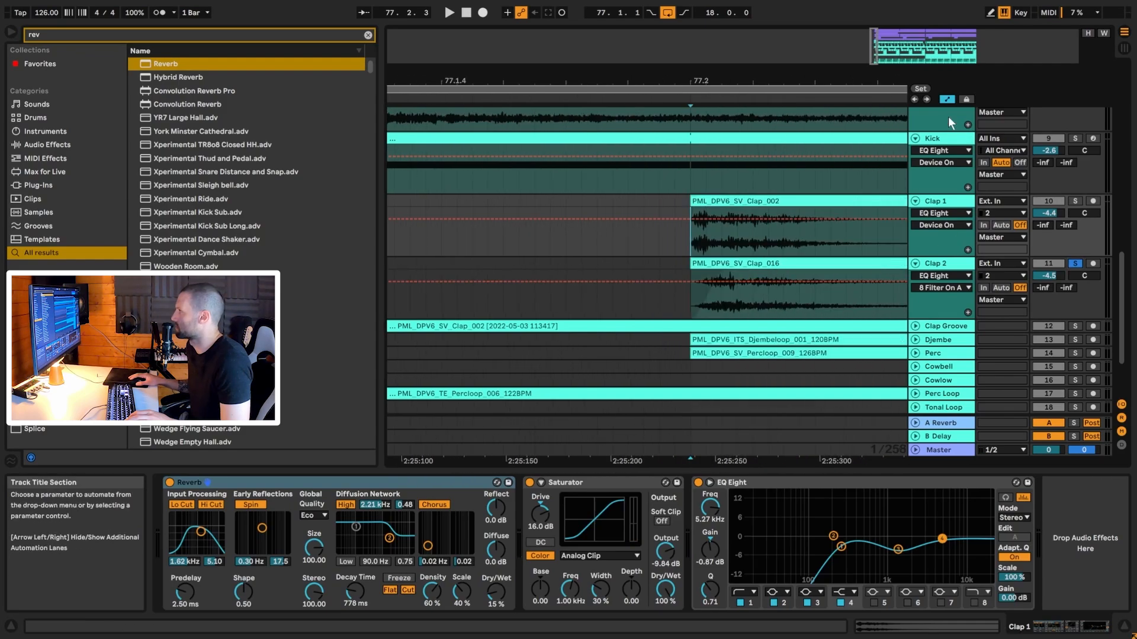
{"action": "left_click", "coordinate": [946, 99]}
{"action": "left_click", "coordinate": [678, 277]}
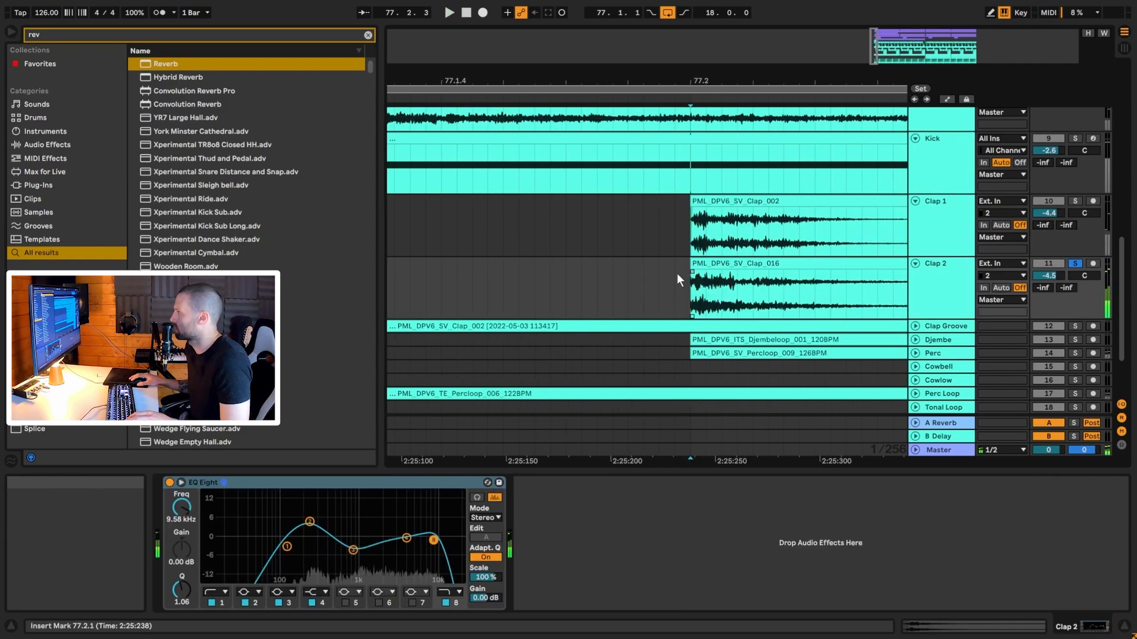
{"action": "left_click_drag", "start_coordinate": [692, 271], "coordinate": [751, 271]}
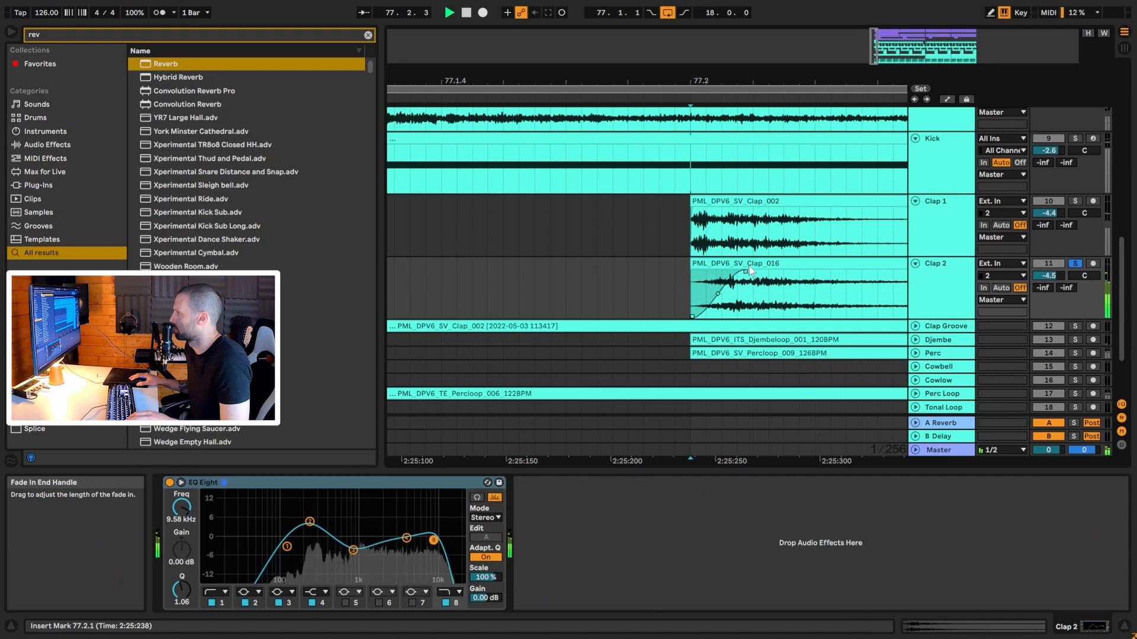
Step: Audition Clap 1 soloed, return the solo to Clap 2, and play Clap 2 with its EQ Eight bypassed before re-enabling it
{"action": "left_click", "coordinate": [1075, 201]}
{"action": "key", "text": "space"}
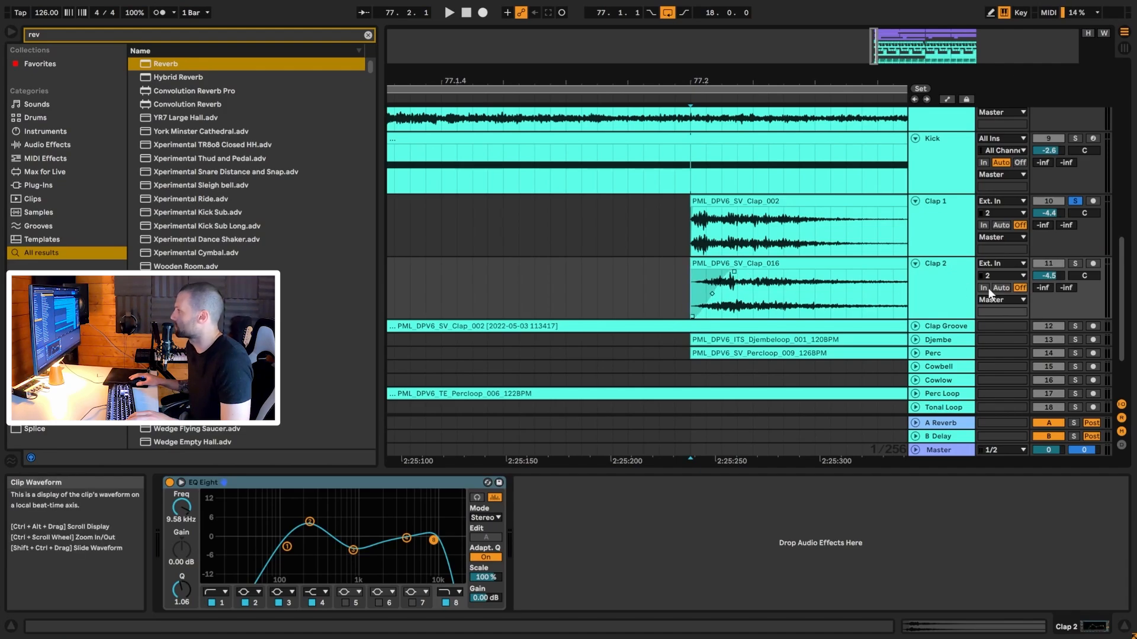
{"action": "left_click", "coordinate": [1075, 263]}
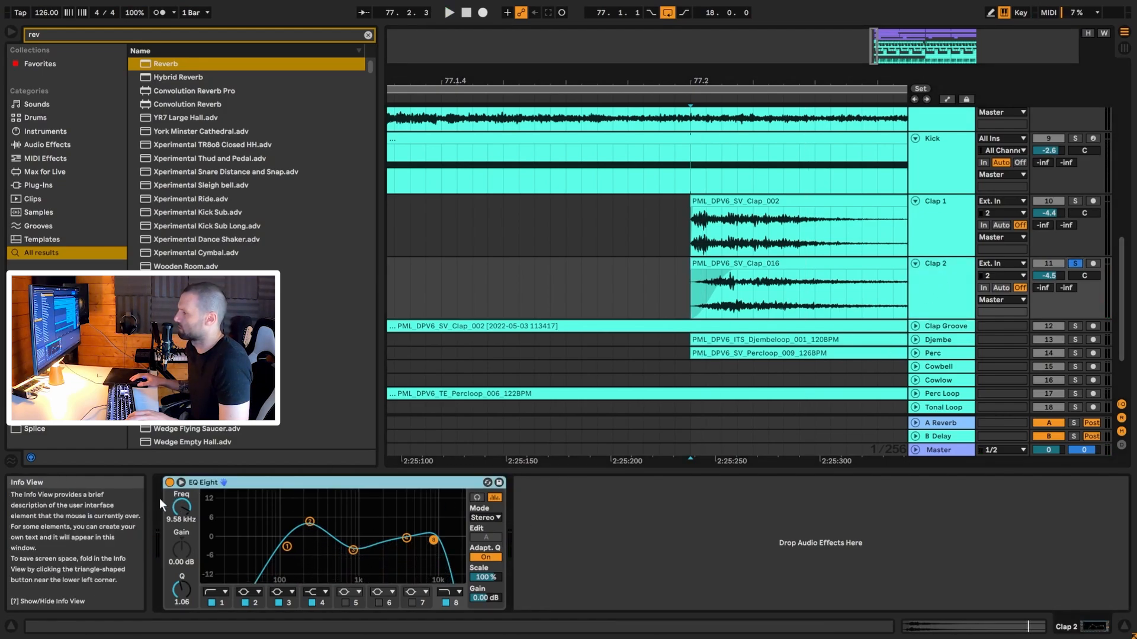
{"action": "left_click", "coordinate": [169, 482]}
{"action": "key", "text": "space"}
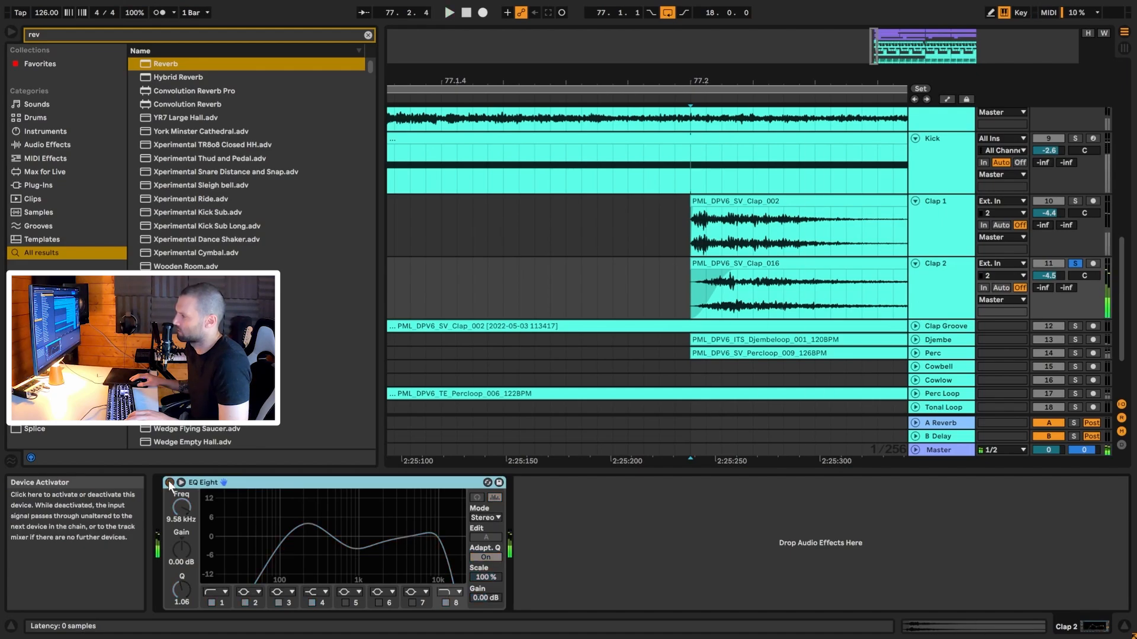
{"action": "left_click", "coordinate": [169, 482]}
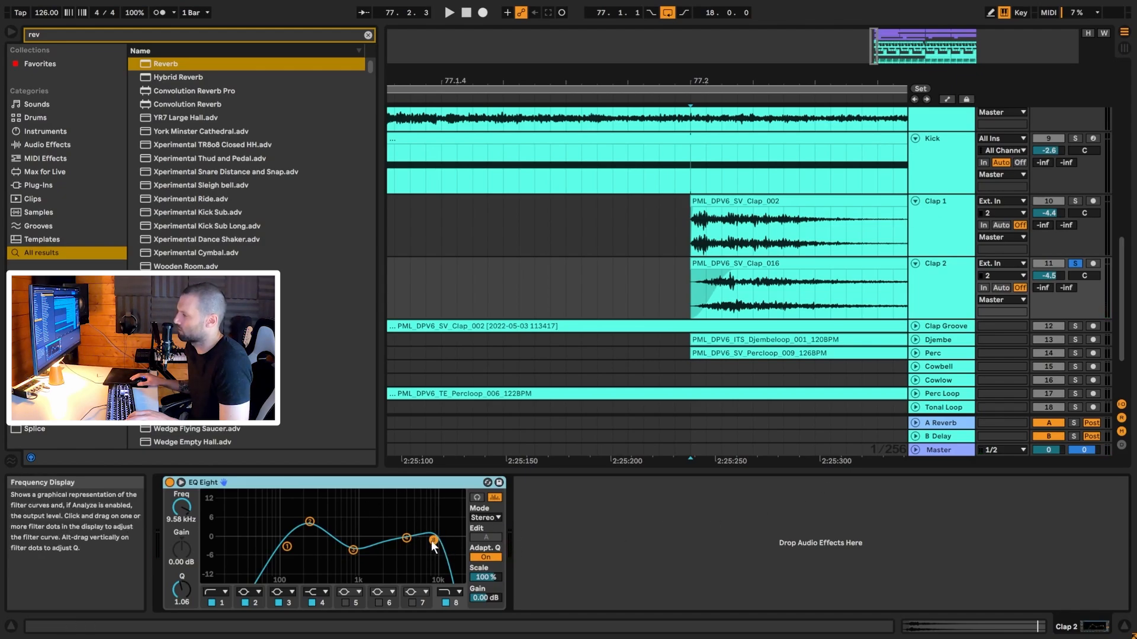
Step: Bypass Clap 2's EQ Eight, unsolo the track, and re-enable the EQ while the full mix plays from 77.2.1
{"action": "left_click", "coordinate": [169, 483]}
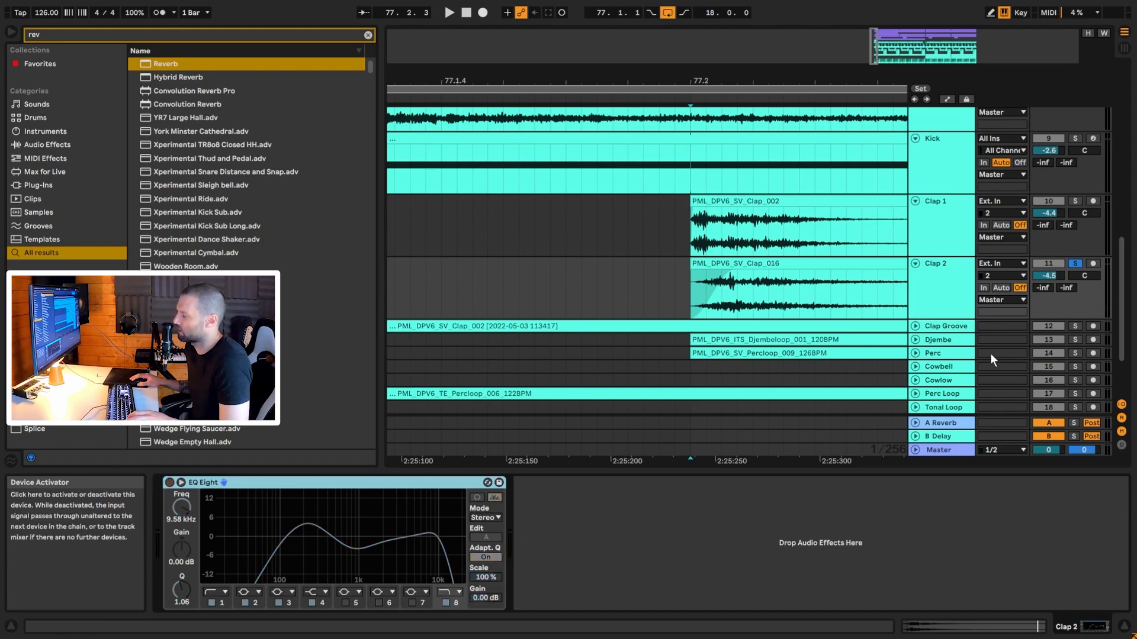
{"action": "left_click", "coordinate": [1074, 263]}
{"action": "key", "text": "space"}
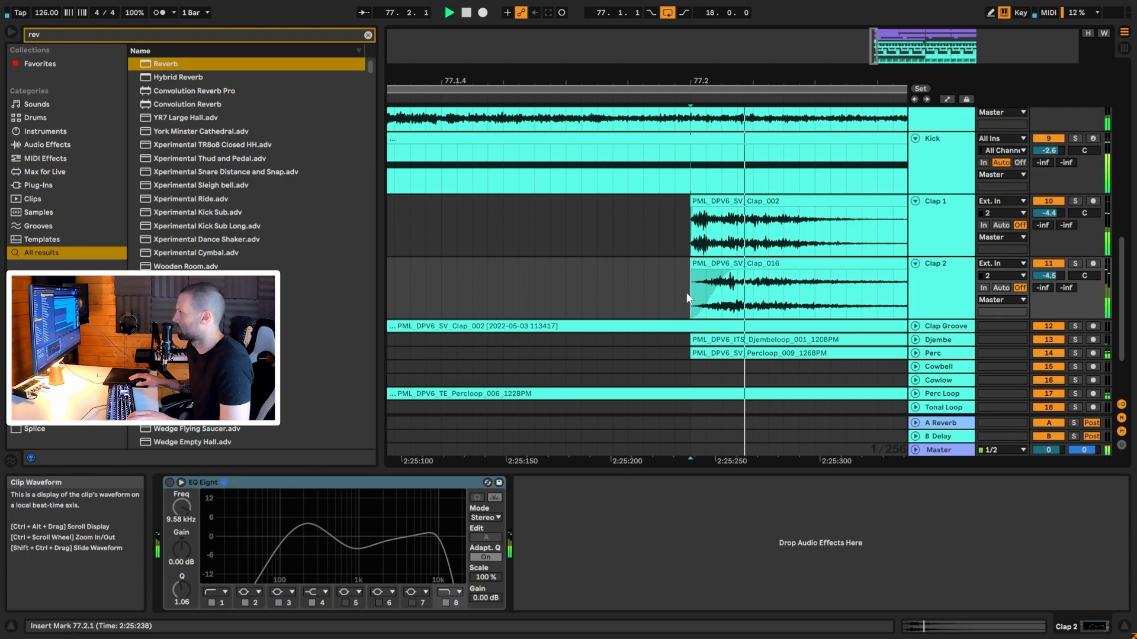
{"action": "left_click", "coordinate": [170, 482]}
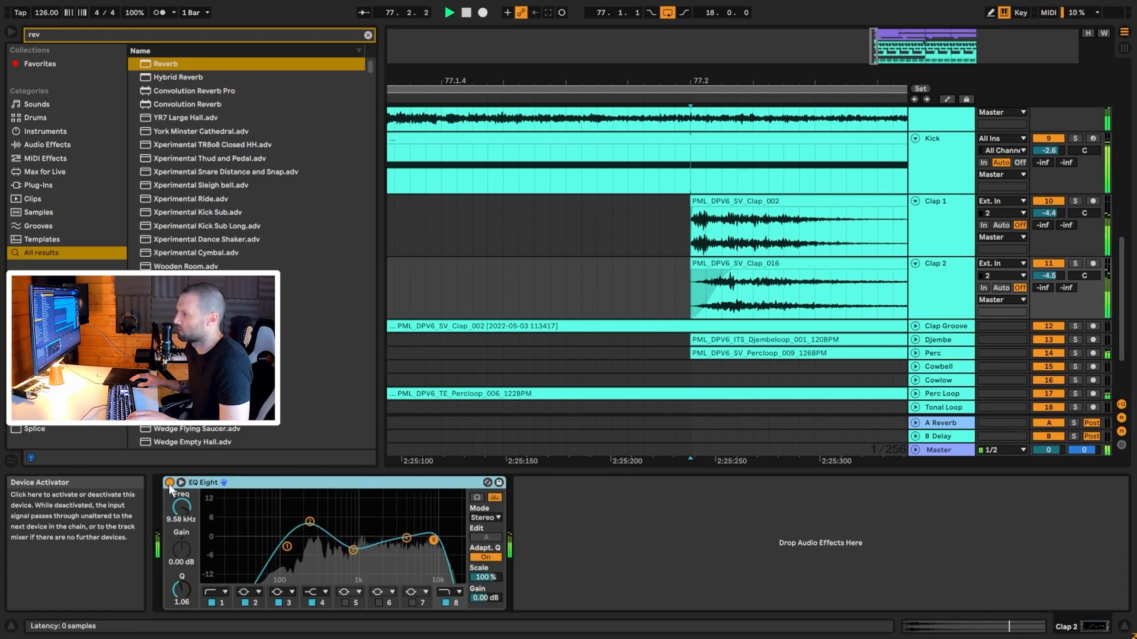
{"action": "key", "text": "space"}
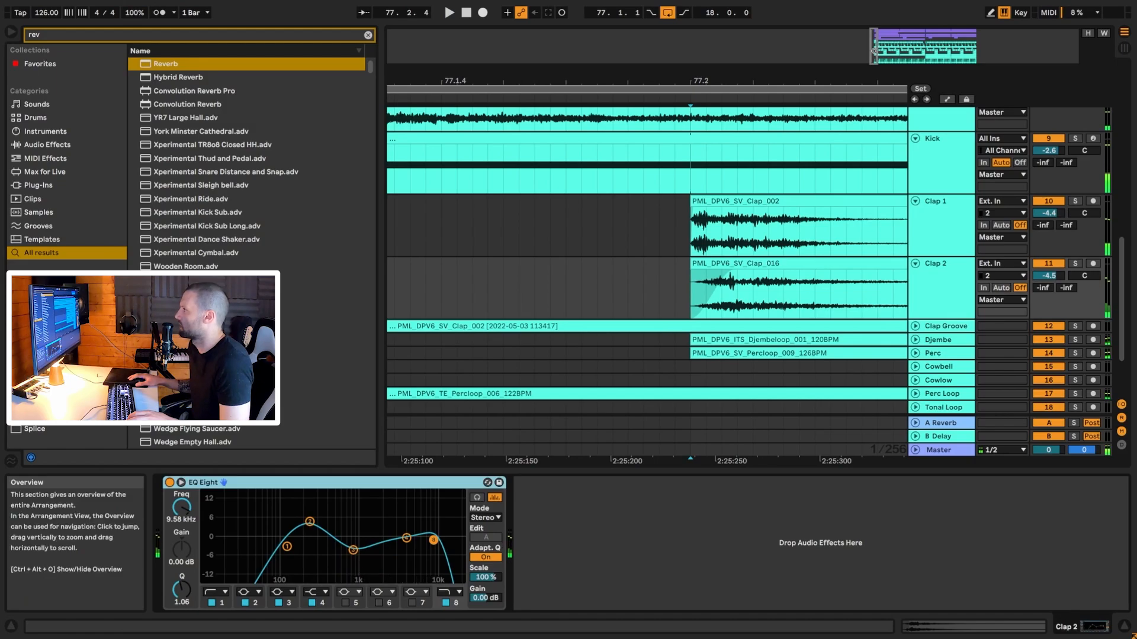
Step: Play the full mix from 77.1.1 while switching Clap 2's EQ Eight off and on again
{"action": "left_click_drag", "start_coordinate": [875, 52], "coordinate": [875, 18]}
{"action": "left_click", "coordinate": [503, 306]}
{"action": "key", "text": "space"}
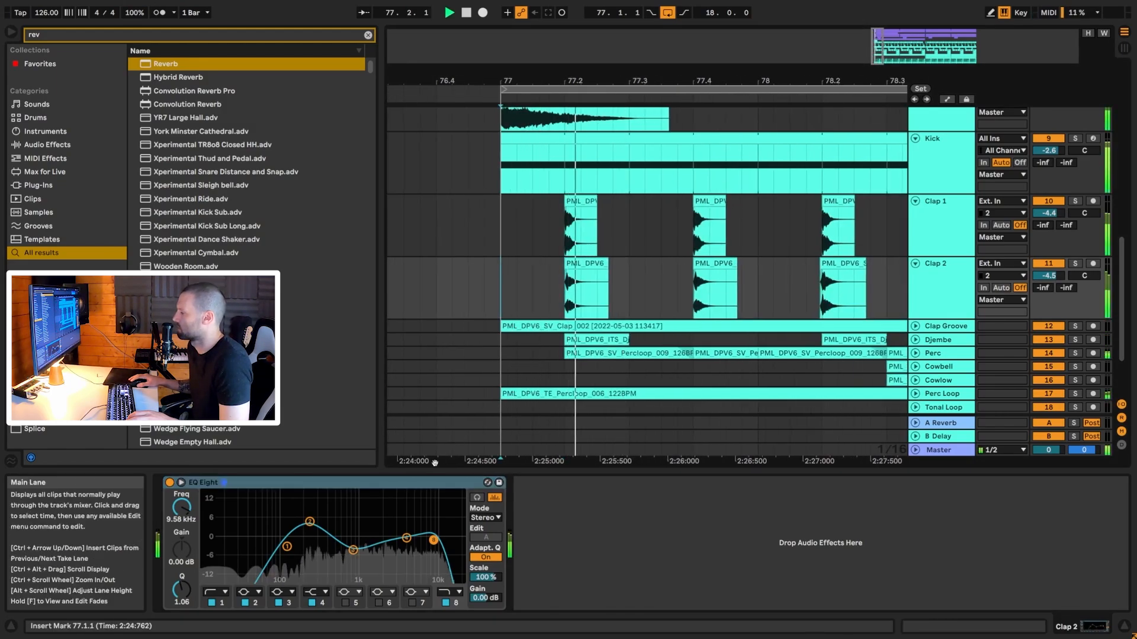
{"action": "left_click", "coordinate": [169, 484]}
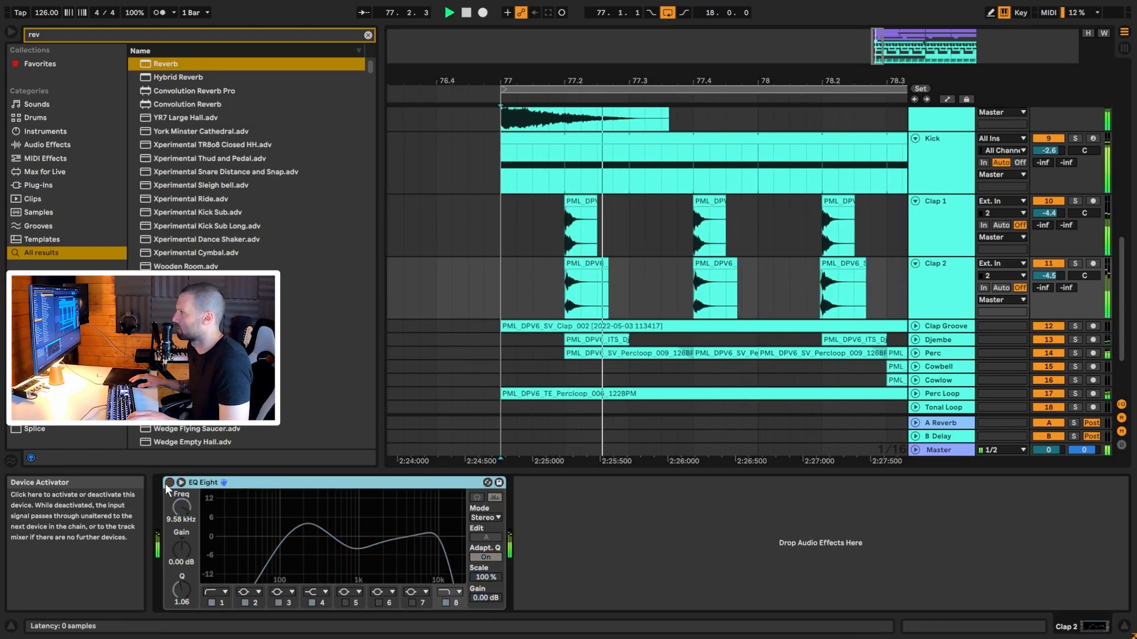
{"action": "left_click", "coordinate": [169, 483]}
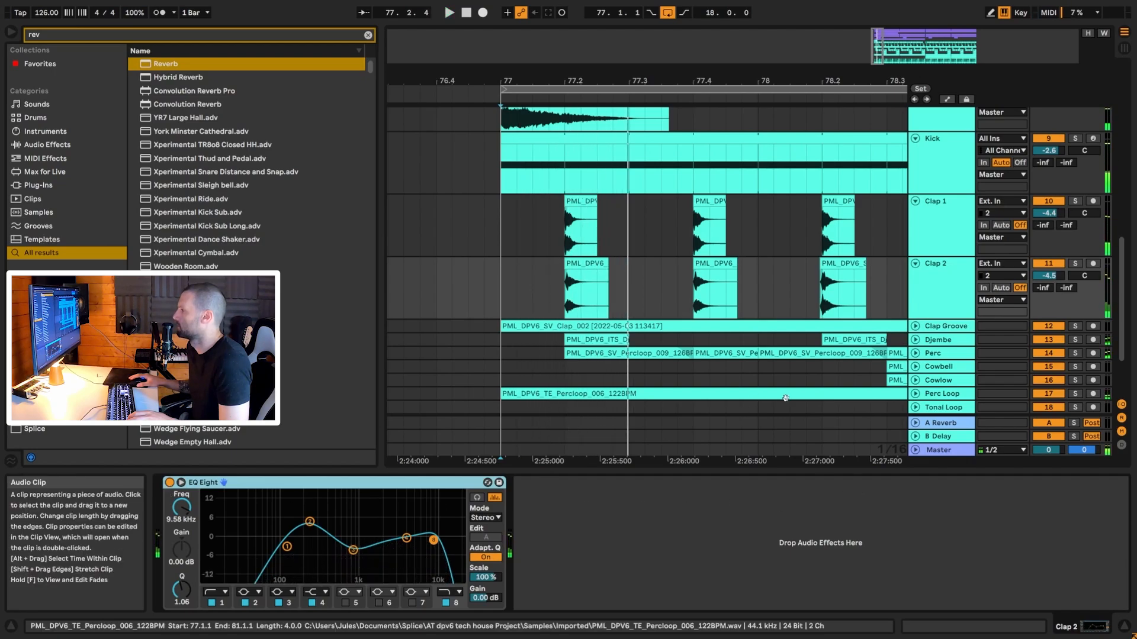
Step: Unfold the Clap Groove track and place the insert marker at 78.3.1, just before its first clap hit
{"action": "left_click_drag", "start_coordinate": [877, 46], "coordinate": [879, 73]}
{"action": "left_click", "coordinate": [915, 327]}
{"action": "scroll", "coordinate": [873, 320], "scroll_direction": "down", "scroll_amount": 2}
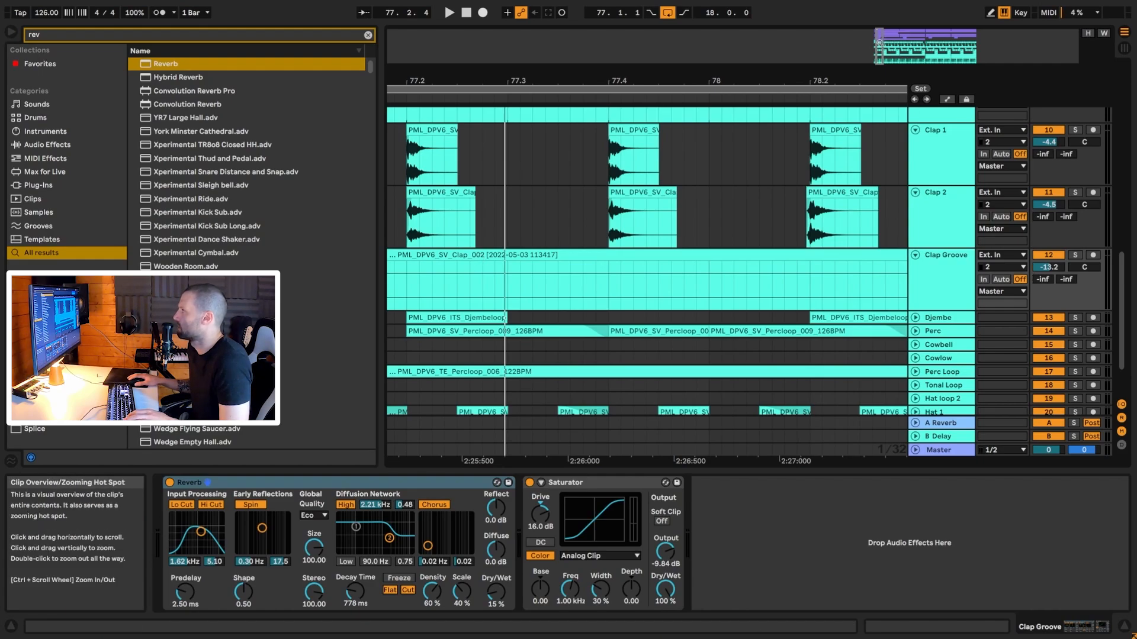
{"action": "left_click_drag", "start_coordinate": [880, 46], "coordinate": [882, 41]}
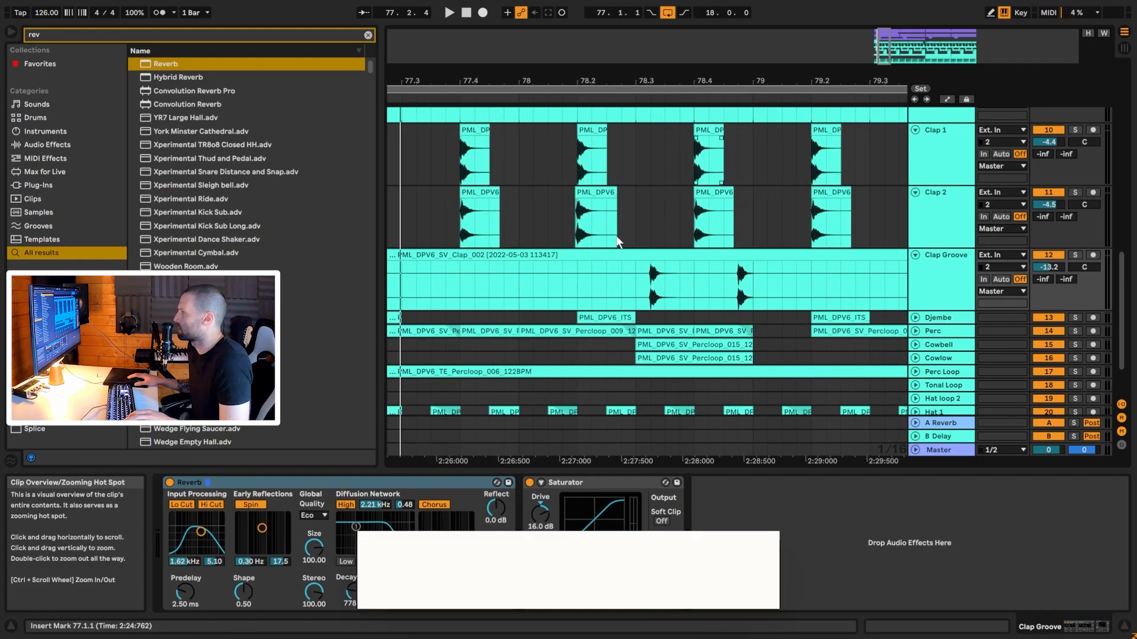
{"action": "left_click", "coordinate": [651, 299]}
{"action": "mouse_move", "coordinate": [882, 50]}
{"action": "left_mouse_down"}
{"action": "mouse_move", "coordinate": [882, 34]}
{"action": "mouse_move", "coordinate": [882, 46]}
{"action": "left_mouse_up"}
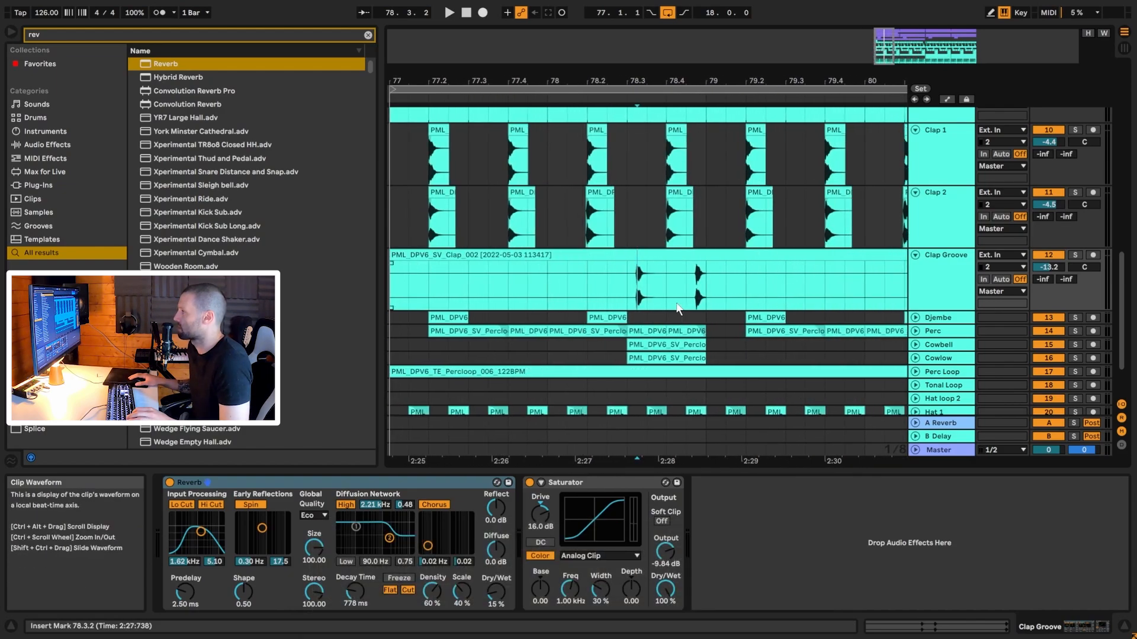
{"action": "left_click", "coordinate": [627, 295]}
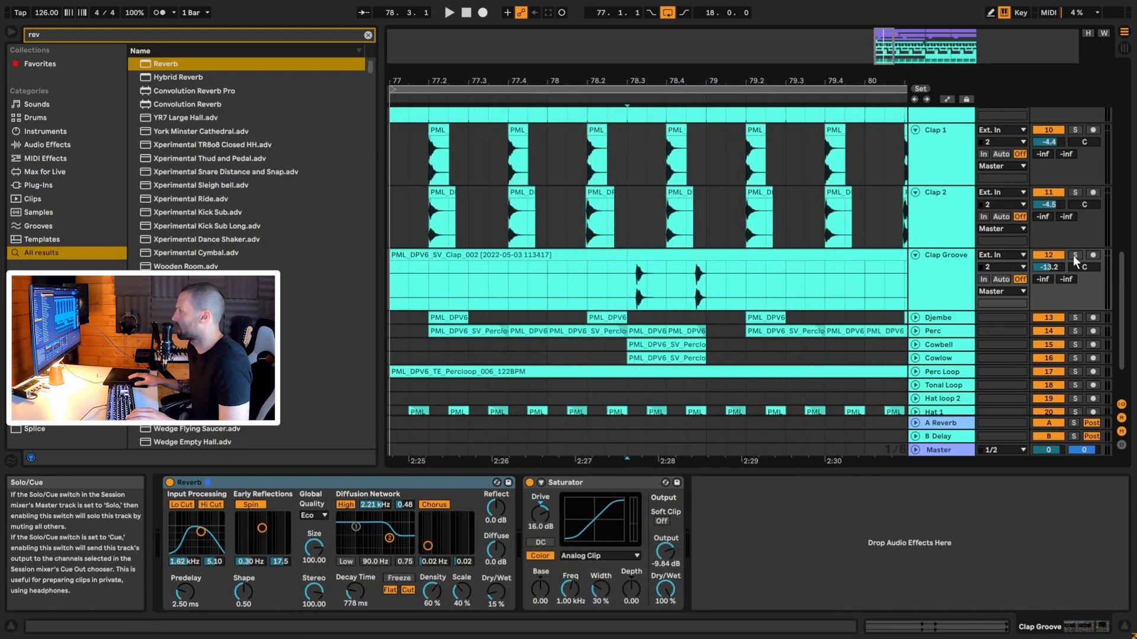
Step: Solo the Kick, Clap 1, Clap 2 and Clap Groove tracks together, play them from 78.3.1, and move the insert marker to 78.1.1
{"action": "scroll", "coordinate": [1070, 264], "scroll_direction": "up", "scroll_amount": 4}
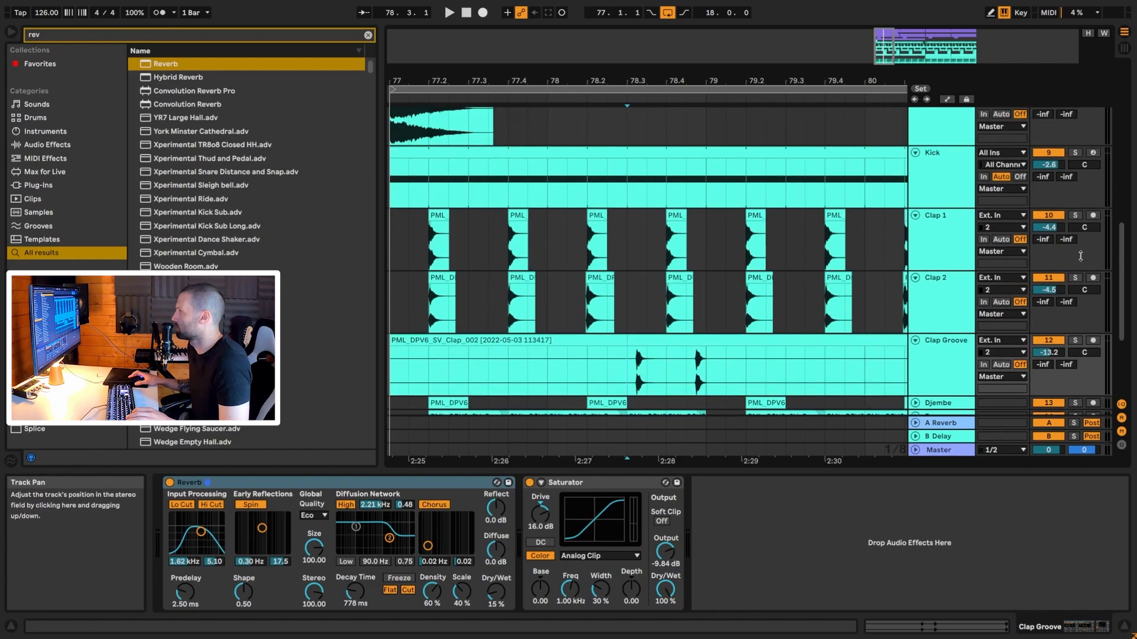
{"action": "left_click", "coordinate": [956, 226]}
{"action": "scroll", "coordinate": [957, 226], "scroll_direction": "down", "scroll_amount": 3}
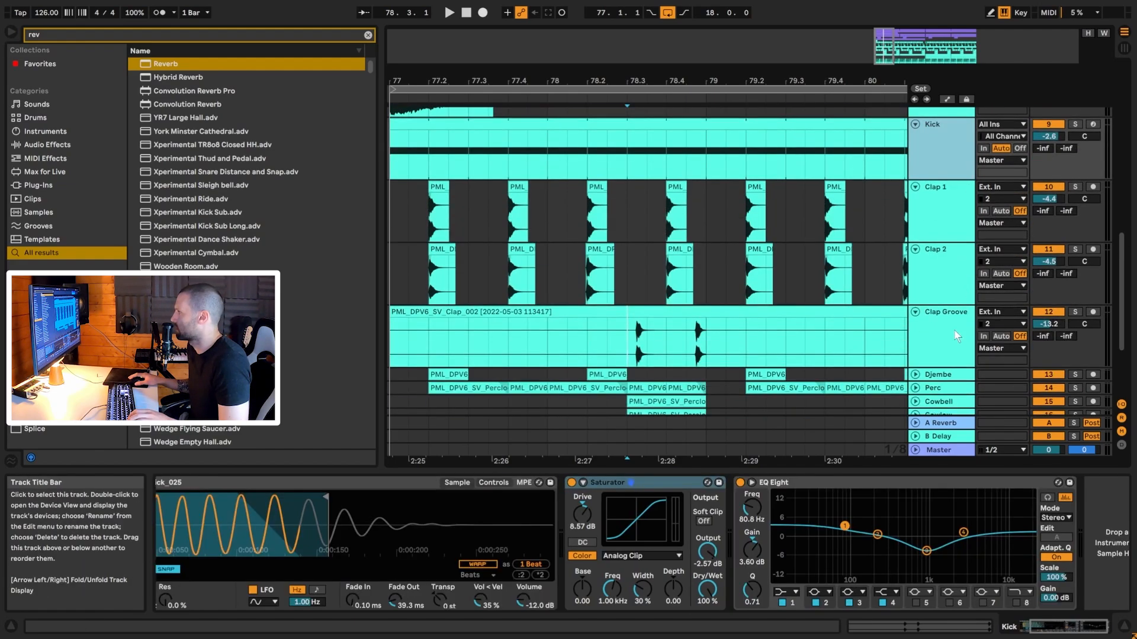
{"action": "left_click", "coordinate": [1069, 350], "text": "shift"}
{"action": "left_click", "coordinate": [1076, 310]}
{"action": "key", "text": "space"}
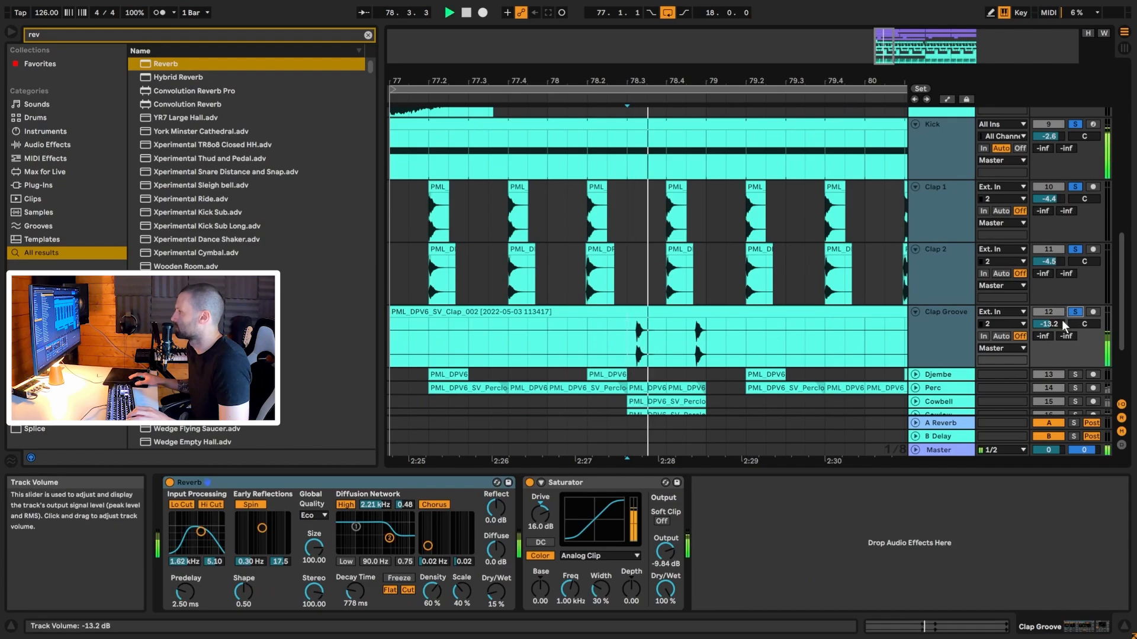
{"action": "left_click", "coordinate": [547, 343]}
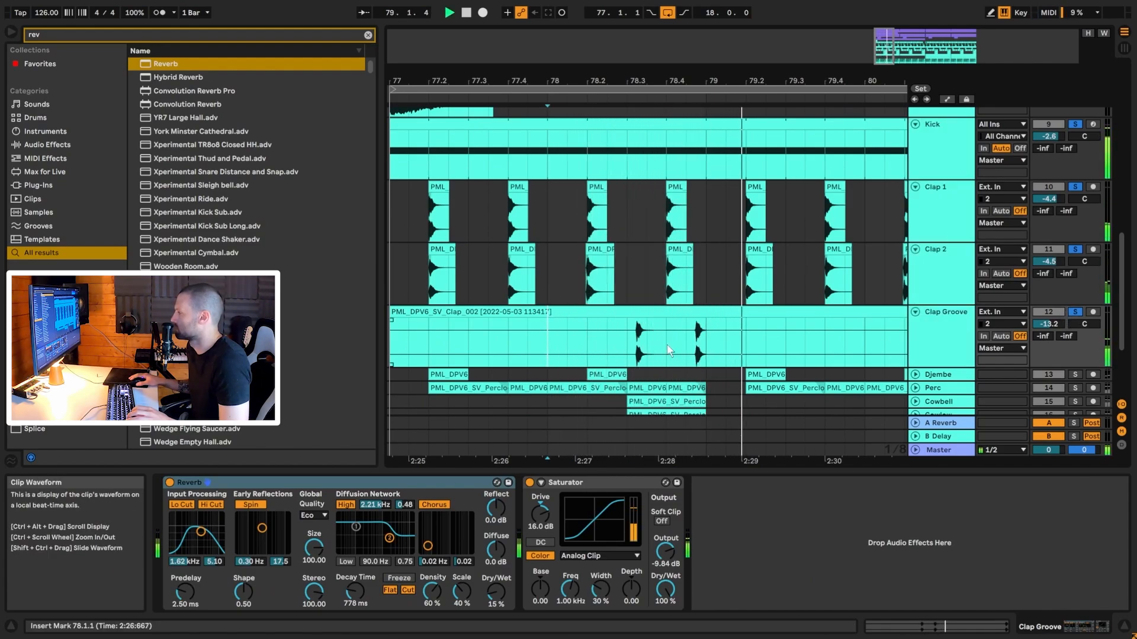
{"action": "key", "text": "space"}
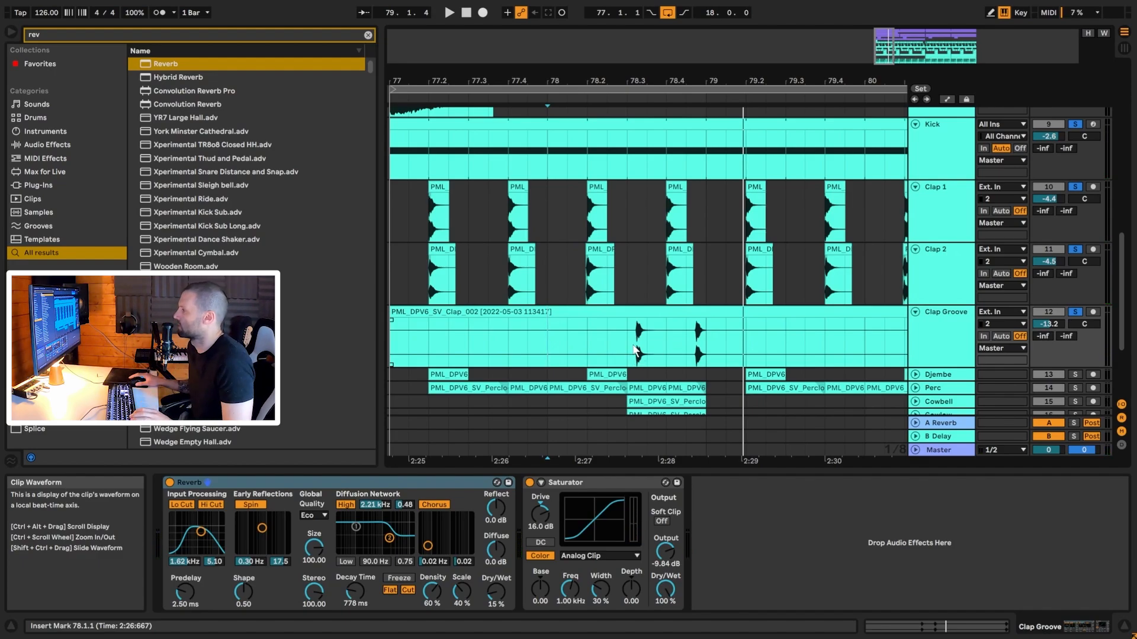
Step: Examine the two Clap Groove hits after 78.3.1 up close and select the PML_DPV6_SV_Clap_002 clip that contains them
{"action": "left_click", "coordinate": [633, 346]}
{"action": "scroll", "coordinate": [633, 347], "scroll_direction": "up", "scroll_amount": 4}
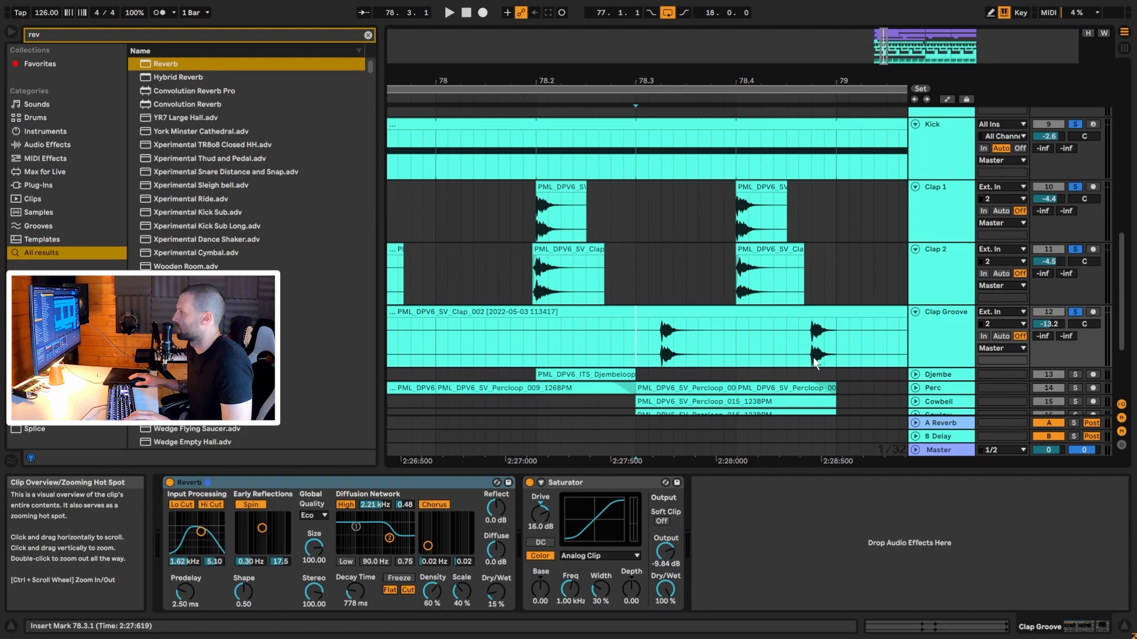
{"action": "left_click", "coordinate": [768, 322]}
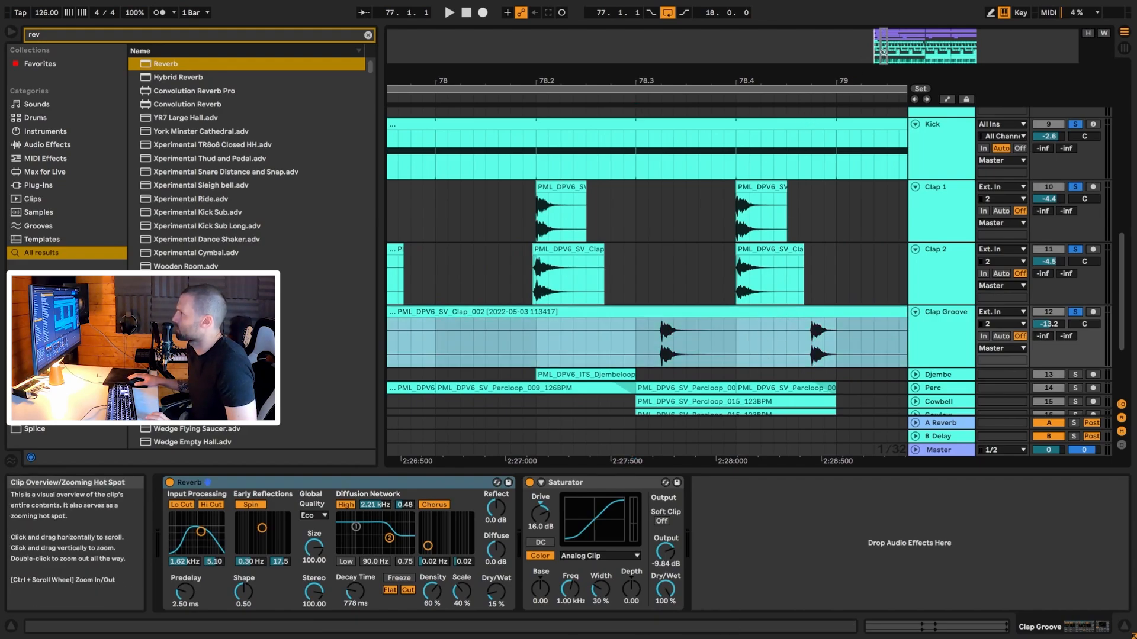
{"action": "left_click_drag", "start_coordinate": [614, 80], "coordinate": [622, 42]}
Step: Open the Clap Groove clip's properties and choose Swing 16ths 57 as its groove
{"action": "double_click", "coordinate": [936, 346]}
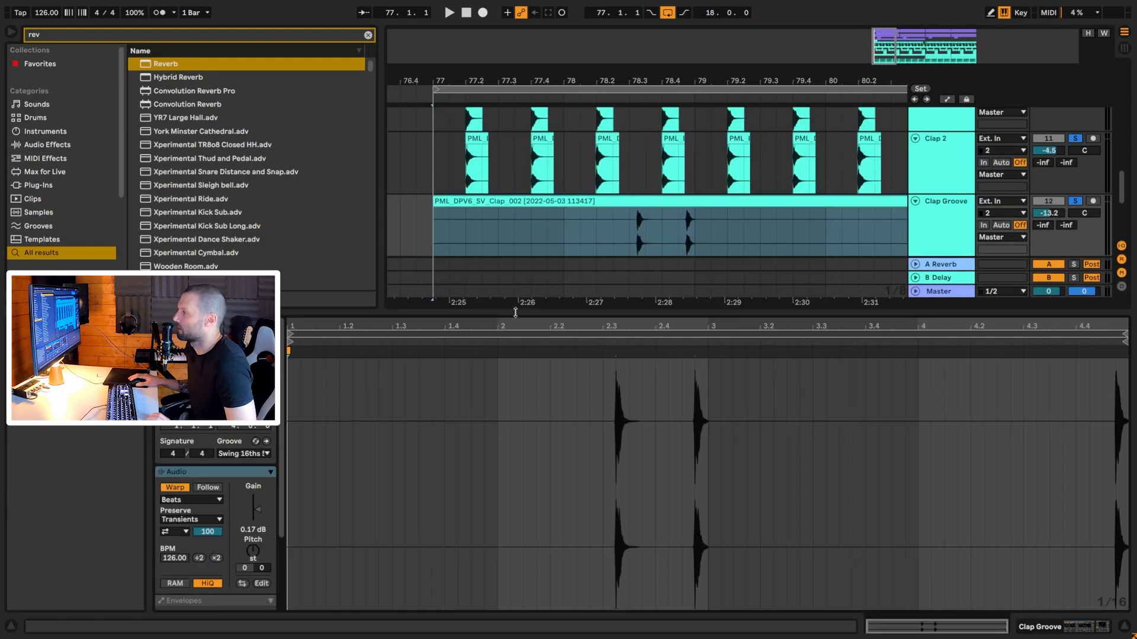
{"action": "double_click", "coordinate": [601, 308]}
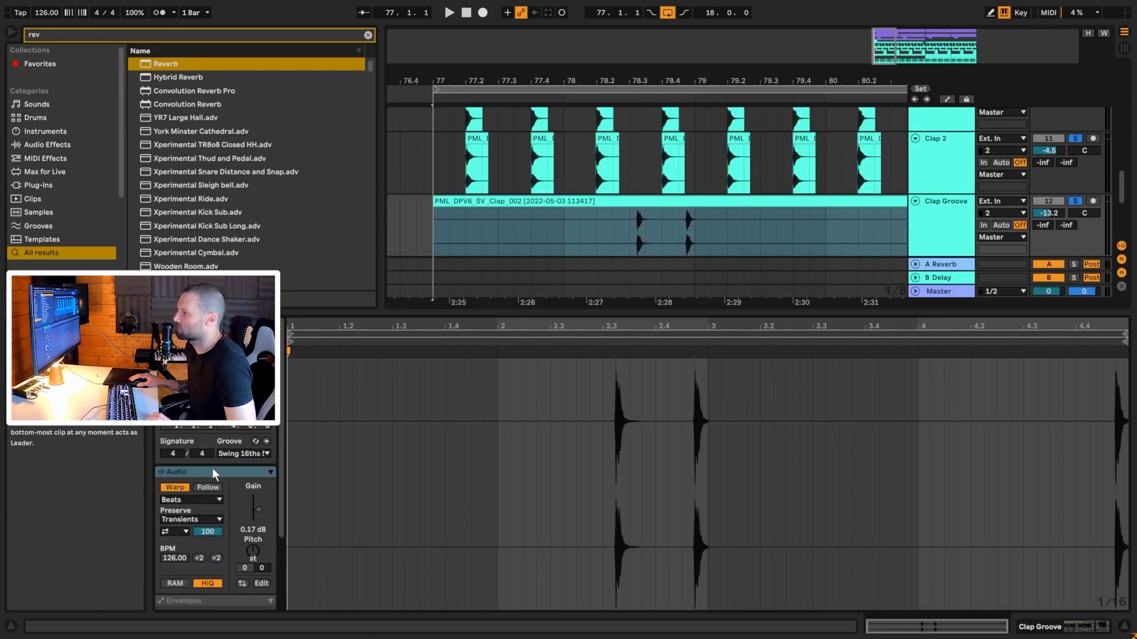
{"action": "left_click", "coordinate": [249, 454]}
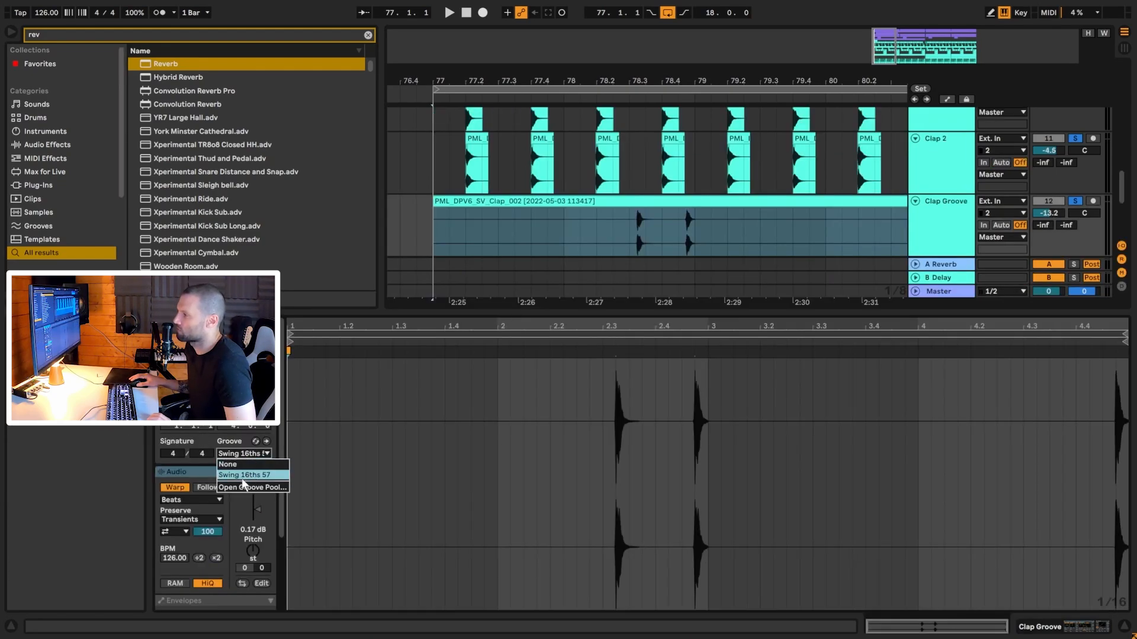
{"action": "left_click", "coordinate": [263, 475]}
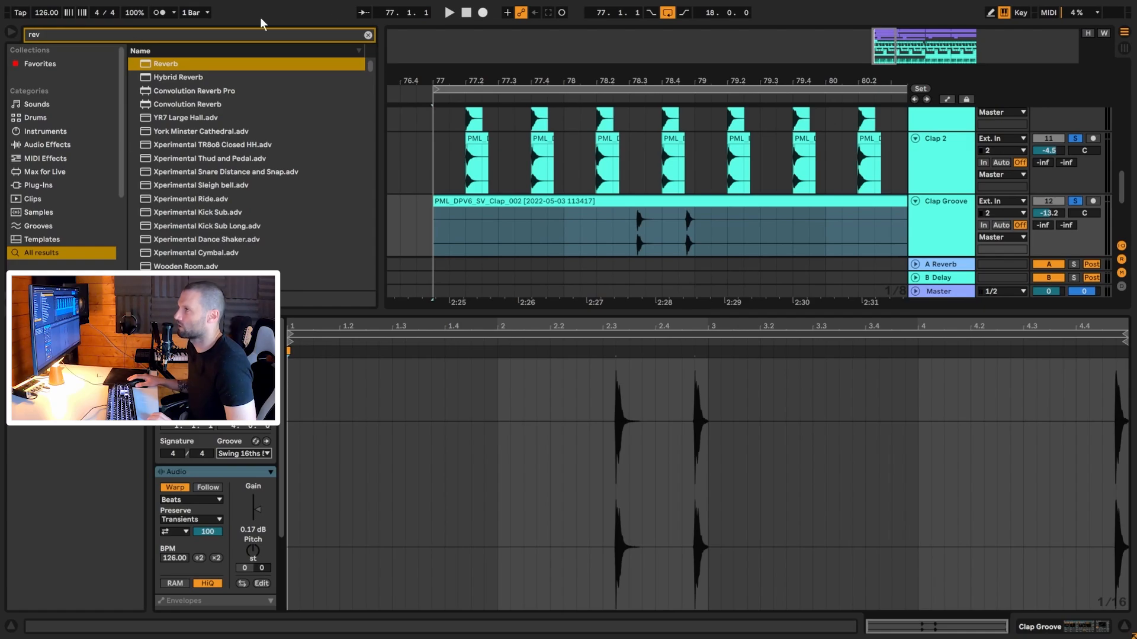
Step: Search the browser for .agr groove files and look through the Swing MPC and Swing Logic grooves to Swing Logic 16ths 70.agr
{"action": "left_click", "coordinate": [367, 34]}
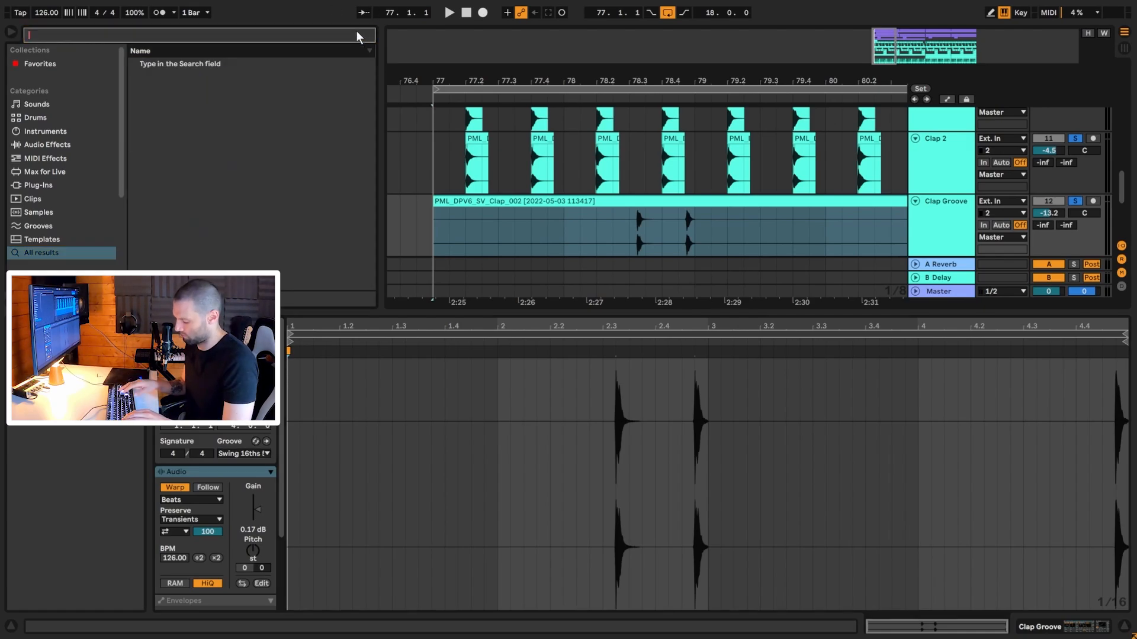
{"action": "type", "text": ".agr"}
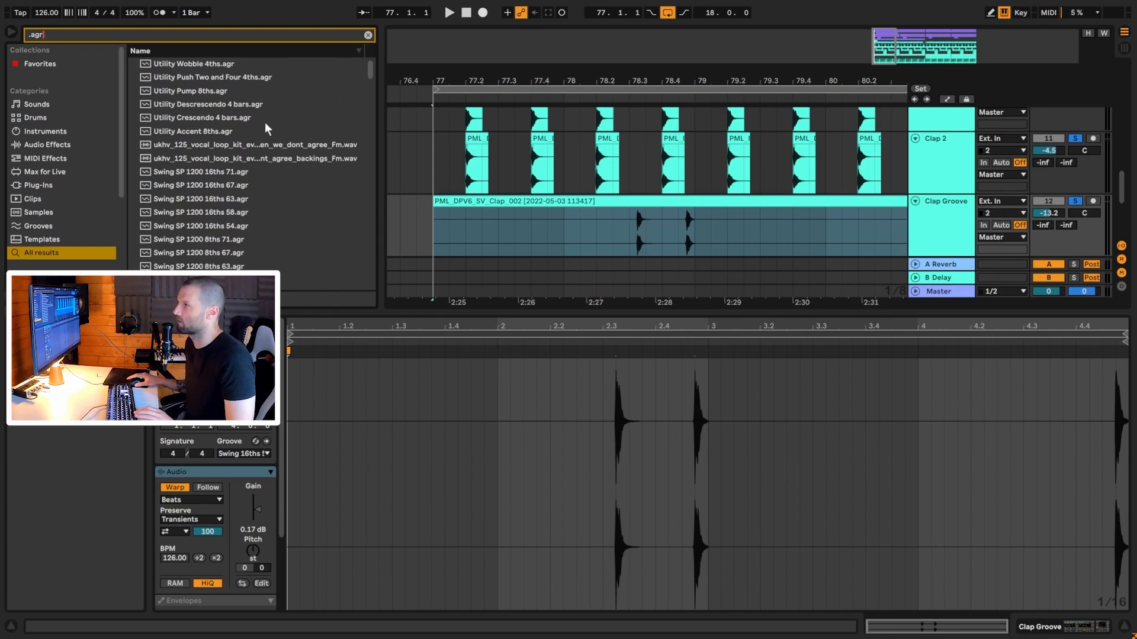
{"action": "scroll", "coordinate": [187, 204], "scroll_direction": "down", "scroll_amount": 6}
{"action": "scroll", "coordinate": [219, 213], "scroll_direction": "down", "scroll_amount": 7}
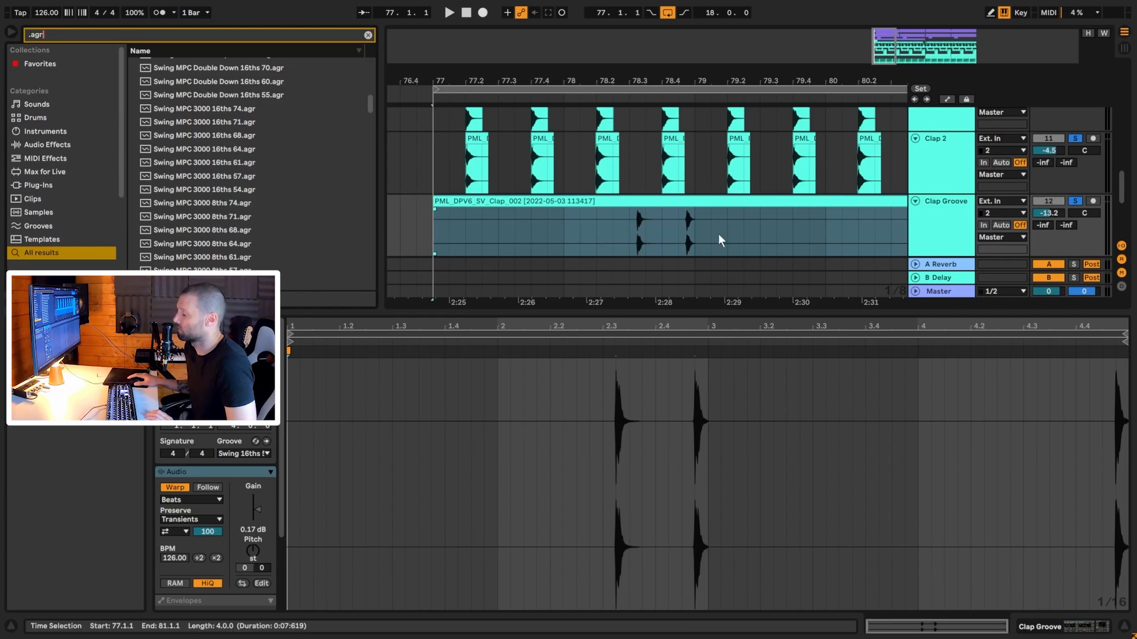
{"action": "left_click", "coordinate": [352, 177]}
{"action": "left_click", "coordinate": [214, 256]}
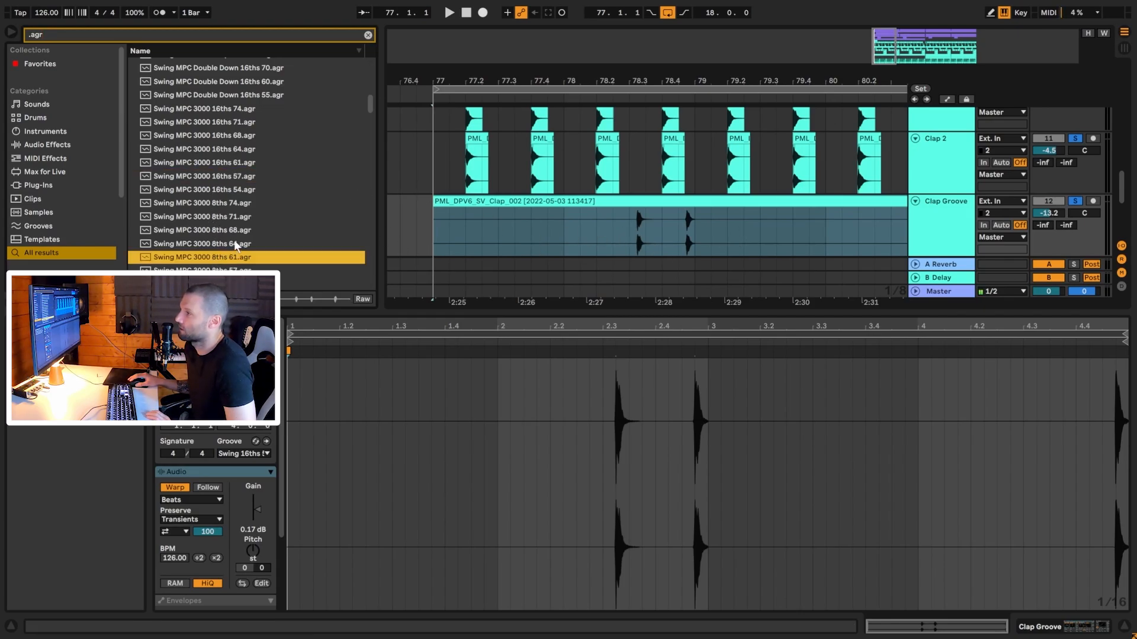
{"action": "scroll", "coordinate": [230, 237], "scroll_direction": "down", "scroll_amount": 8}
{"action": "scroll", "coordinate": [216, 214], "scroll_direction": "down", "scroll_amount": 5}
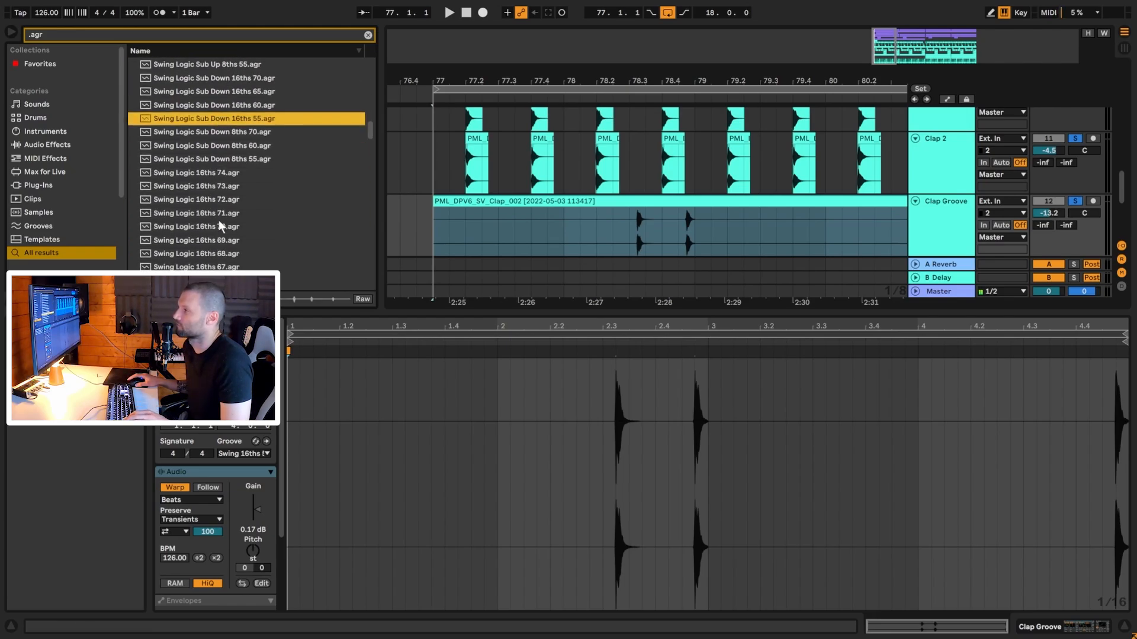
{"action": "left_click", "coordinate": [218, 227]}
{"action": "scroll", "coordinate": [219, 223], "scroll_direction": "down", "scroll_amount": 5}
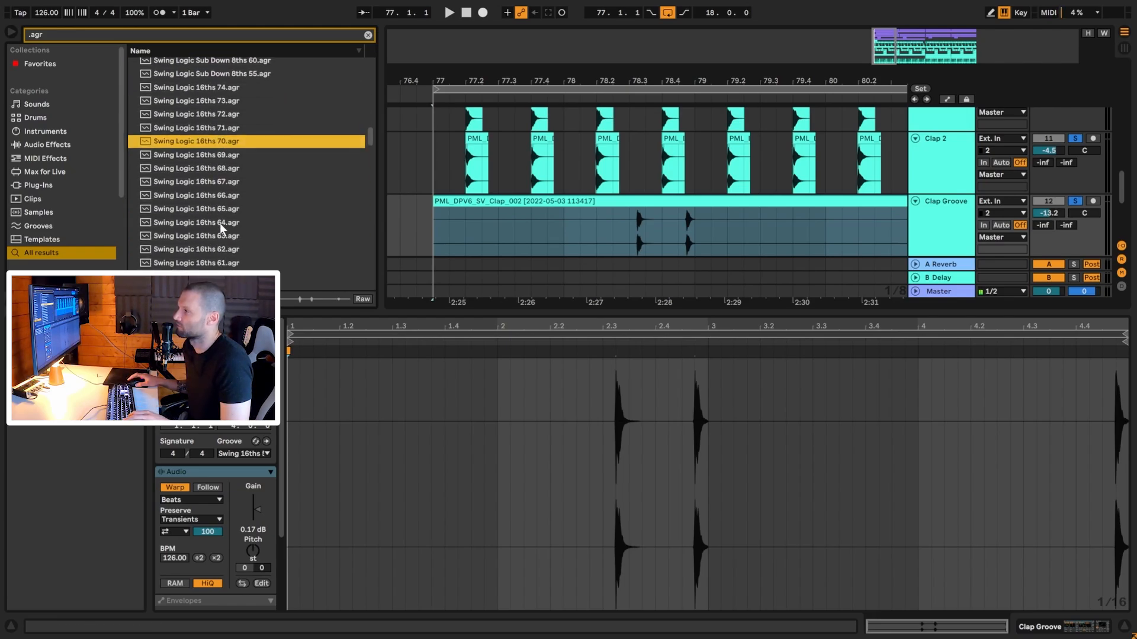
Step: Try to apply the Swing Logic 16ths 70.agr groove to the Clap Groove clip, and examine its hit at 2.3.2 in the waveform
{"action": "left_click", "coordinate": [613, 235]}
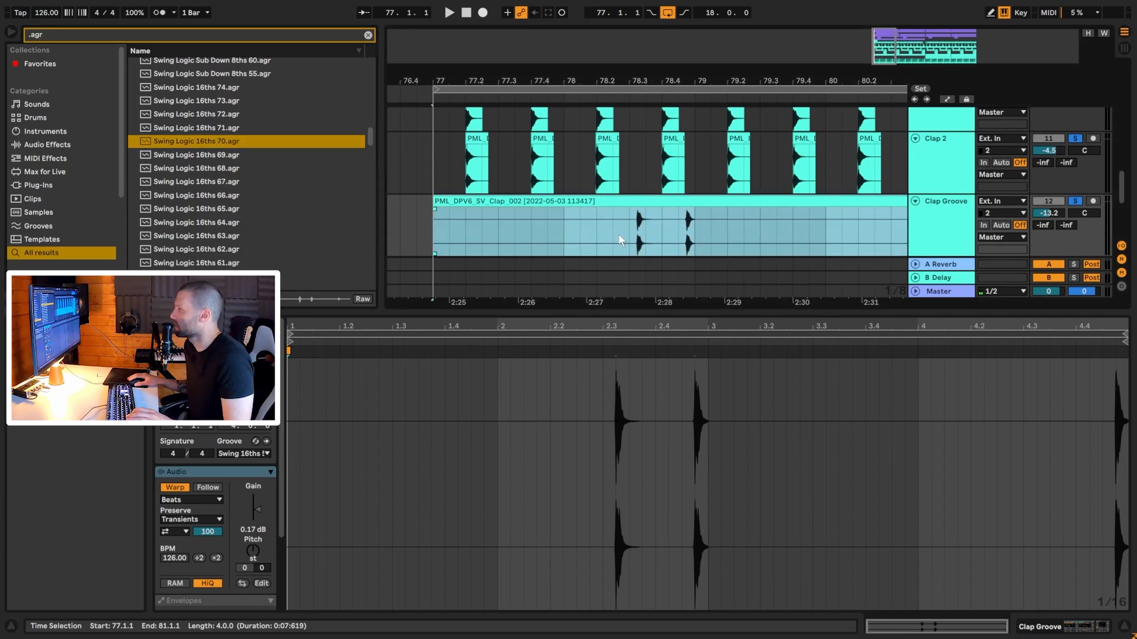
{"action": "left_click_drag", "start_coordinate": [211, 143], "coordinate": [254, 448]}
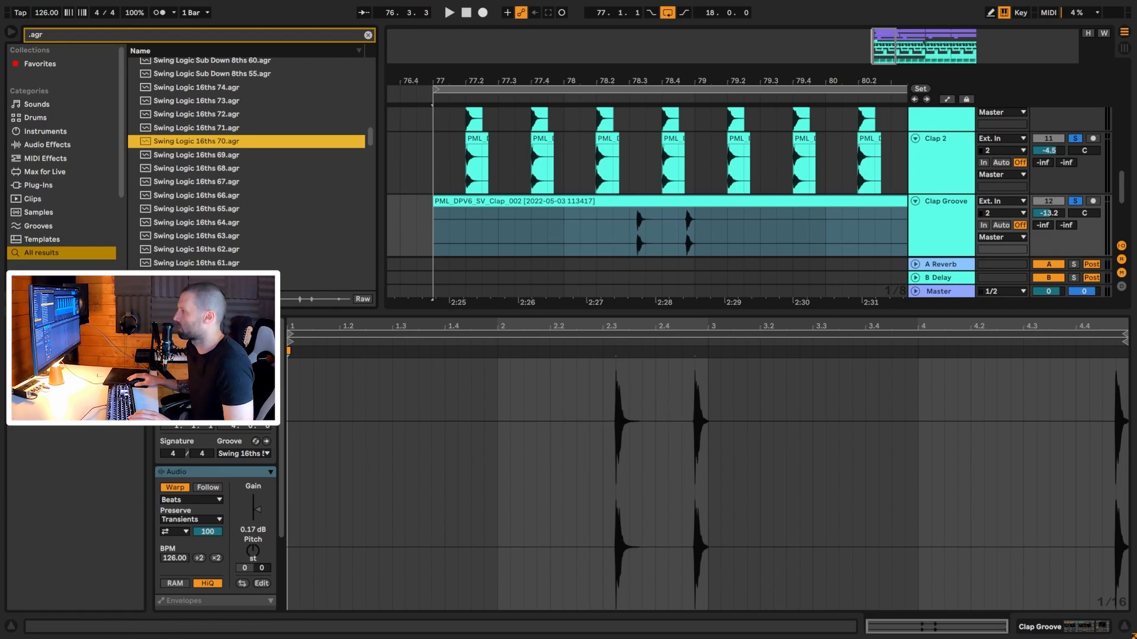
{"action": "left_click_drag", "start_coordinate": [644, 327], "coordinate": [687, 450]}
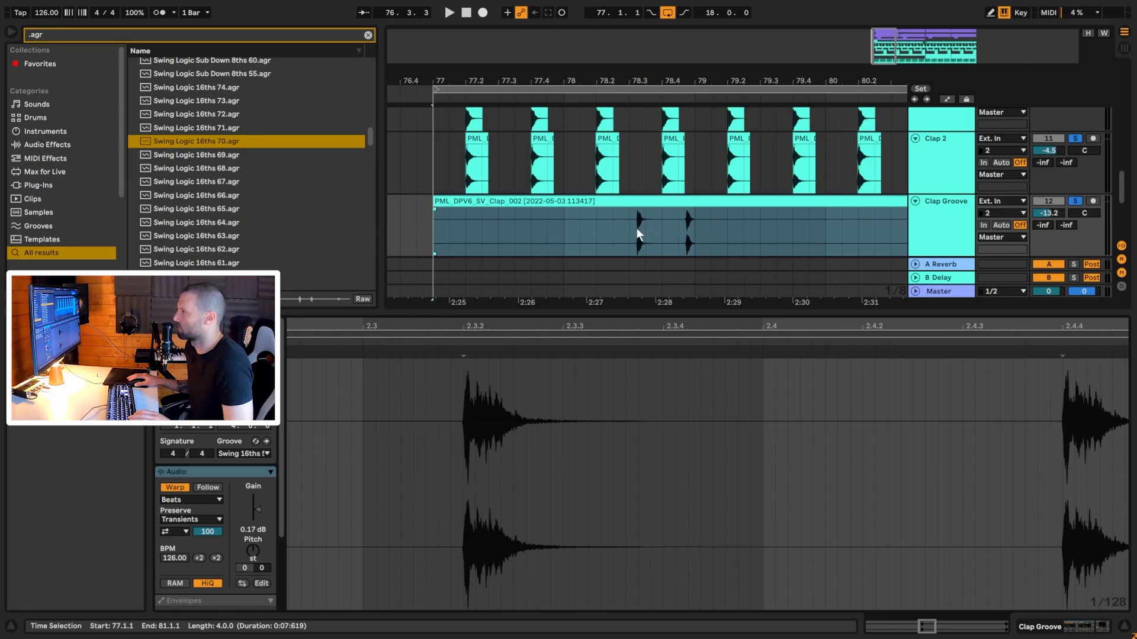
Step: Try committing the groove to the Clap Groove clip, check its hit at 2.3.2, and undo the commit
{"action": "left_click", "coordinate": [266, 441]}
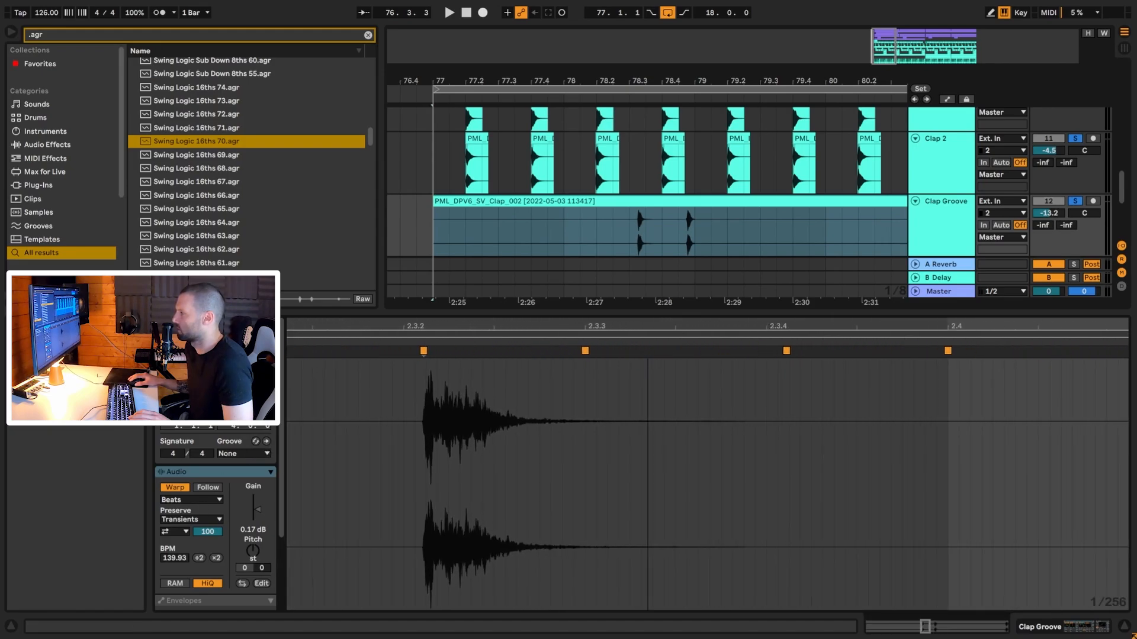
{"action": "left_click_drag", "start_coordinate": [450, 327], "coordinate": [653, 342]}
{"action": "left_click", "coordinate": [596, 375]}
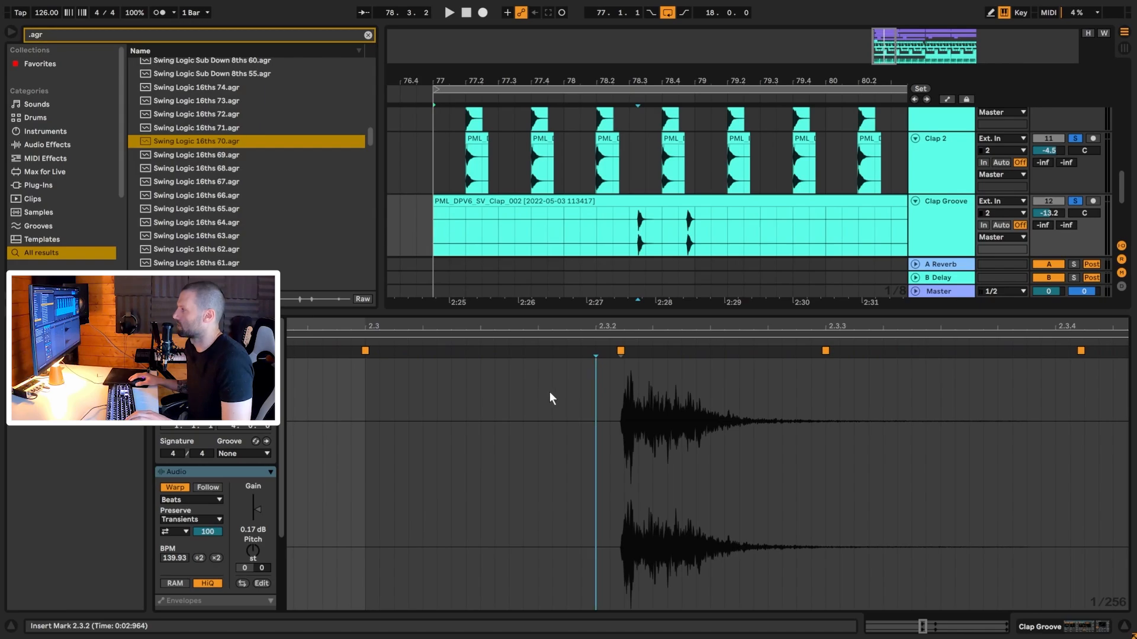
{"action": "key", "text": "ctrl+z"}
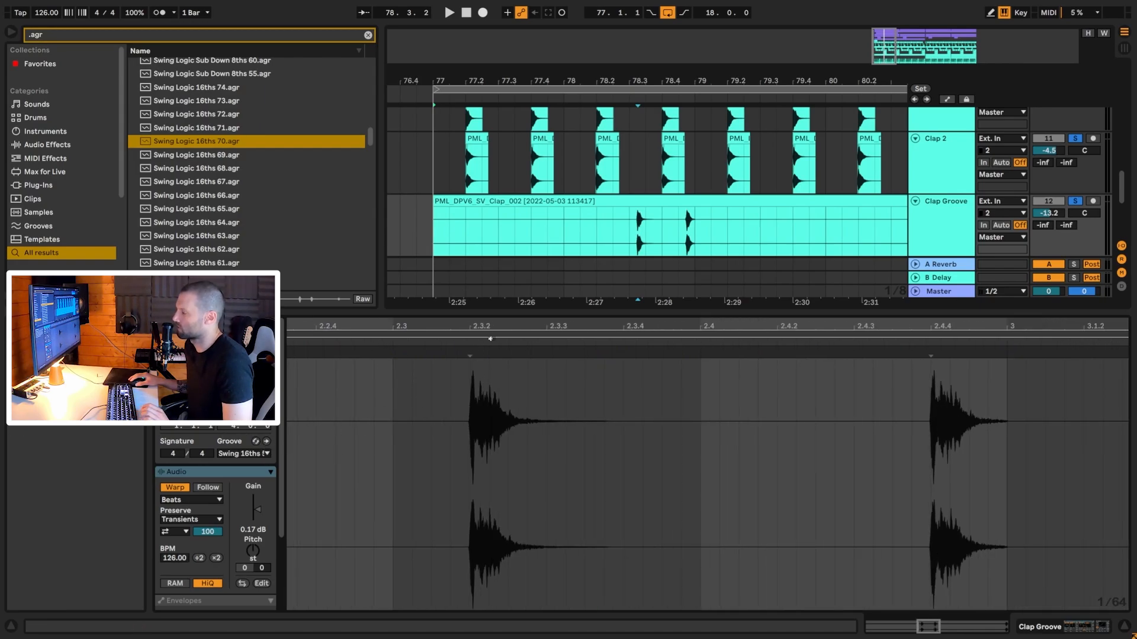
{"action": "left_click_drag", "start_coordinate": [507, 327], "coordinate": [506, 302]}
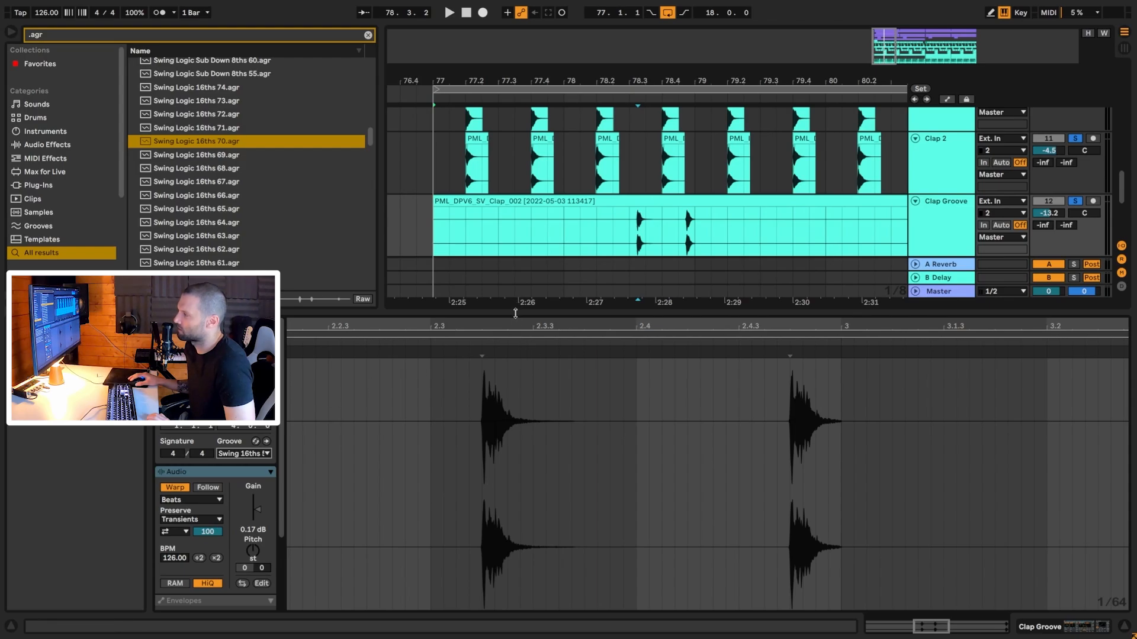
{"action": "left_click_drag", "start_coordinate": [511, 319], "coordinate": [620, 318]}
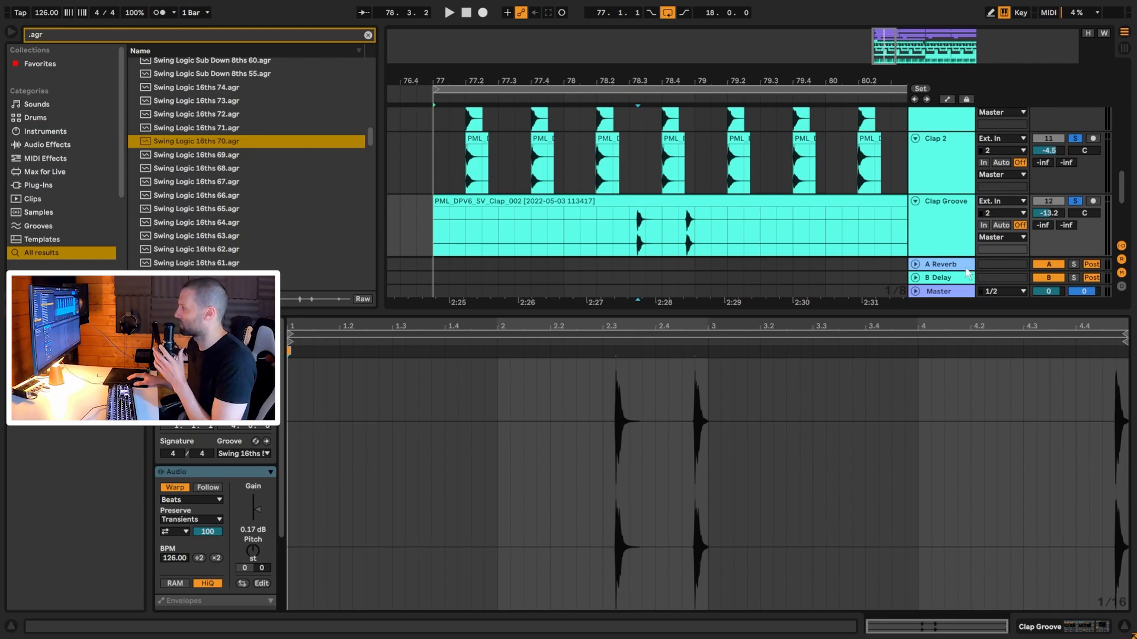
Step: Switch from the clip waveform to the device view, and unfold and solo the Djembe track around bar 77
{"action": "scroll", "coordinate": [710, 231], "scroll_direction": "down", "scroll_amount": 5}
{"action": "scroll", "coordinate": [945, 239], "scroll_direction": "down", "scroll_amount": 3}
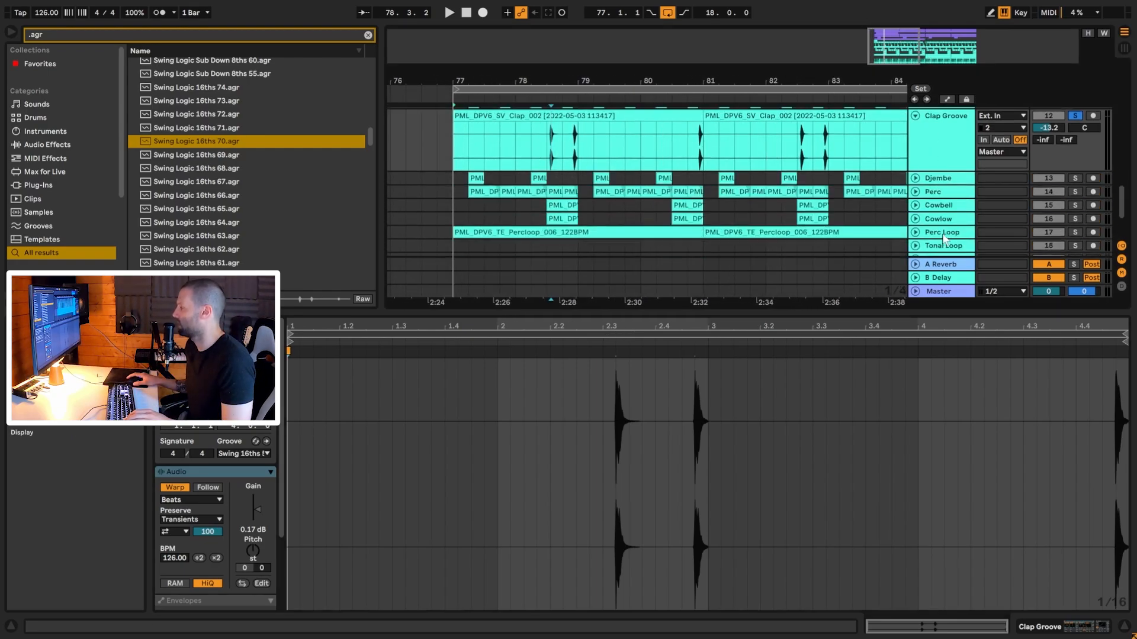
{"action": "double_click", "coordinate": [941, 151]}
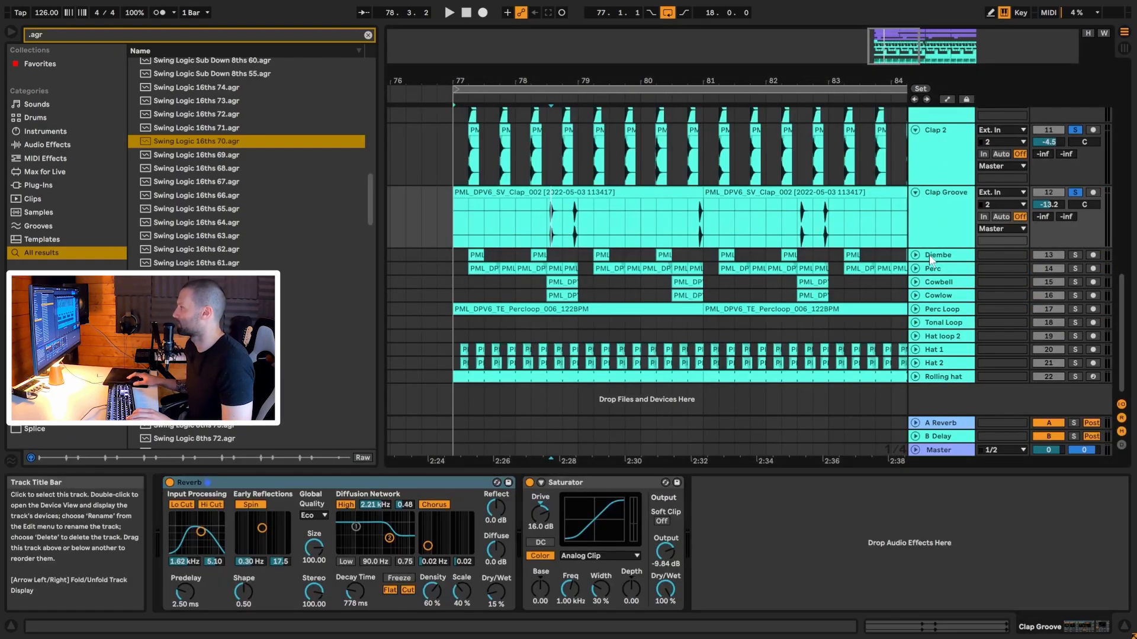
{"action": "left_click", "coordinate": [931, 260]}
{"action": "left_click", "coordinate": [915, 255]}
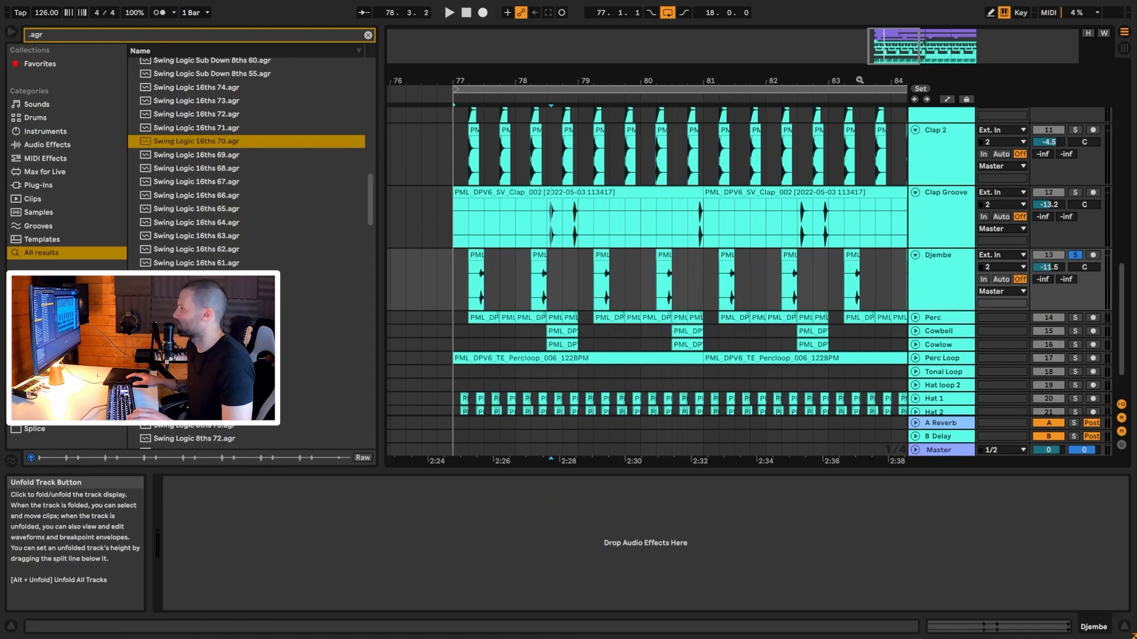
{"action": "left_click_drag", "start_coordinate": [884, 39], "coordinate": [878, 56]}
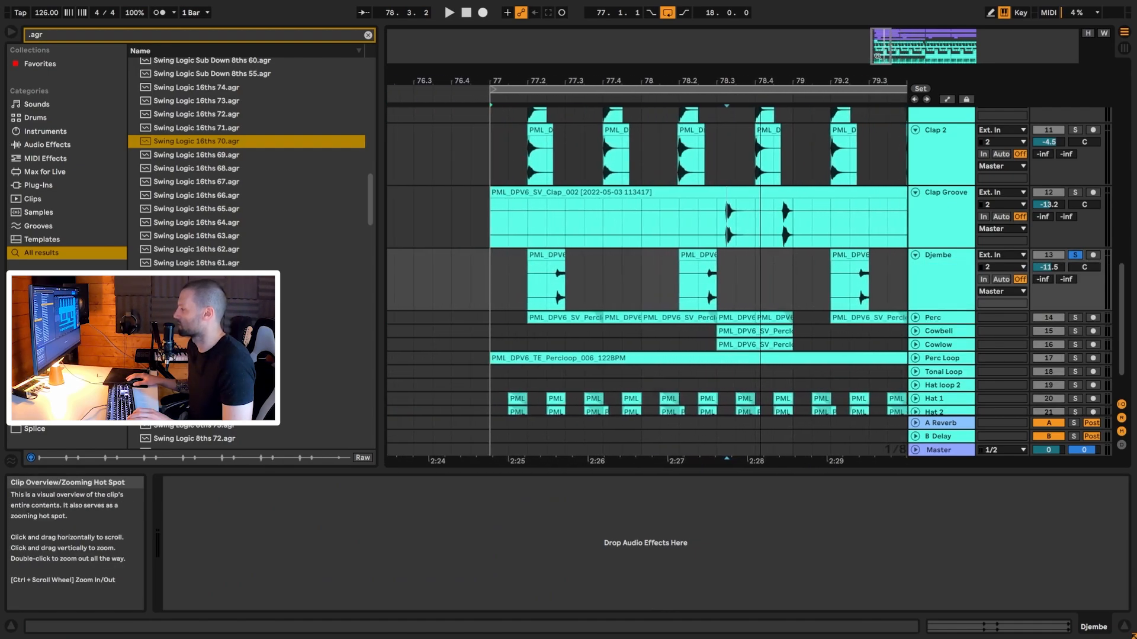
{"action": "scroll", "coordinate": [759, 277], "scroll_direction": "down", "scroll_amount": 3}
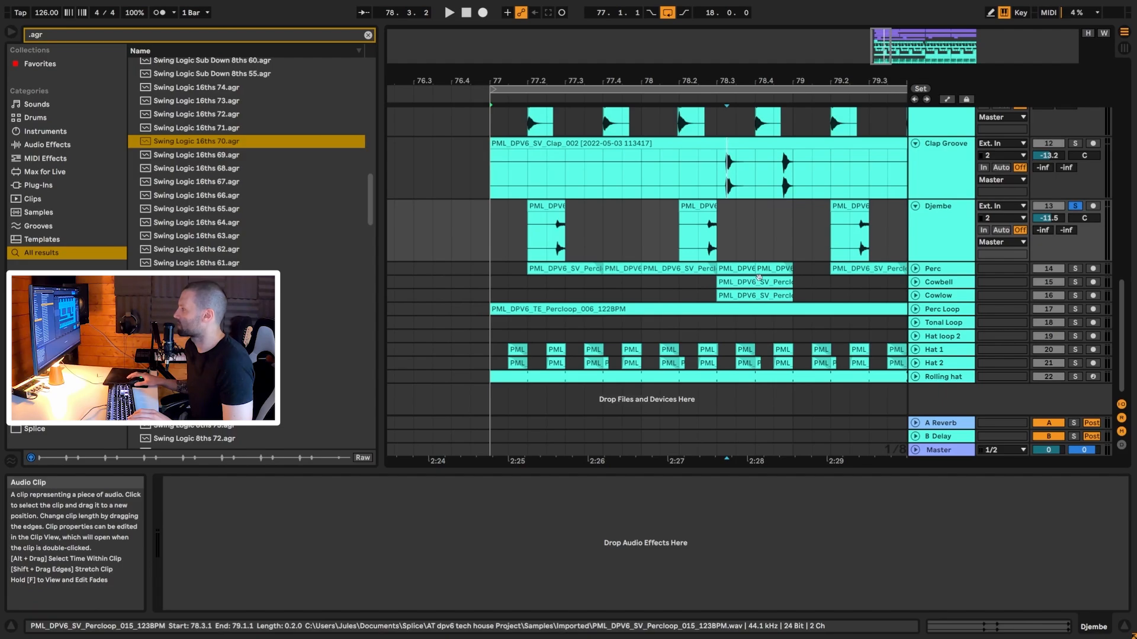
Step: Play the unsoloed drums from 77.1.1 with the Djembe, Perc, Cowbell, Cowlow and Perc Loop tracks muted
{"action": "left_click", "coordinate": [1075, 206]}
{"action": "left_click", "coordinate": [953, 231]}
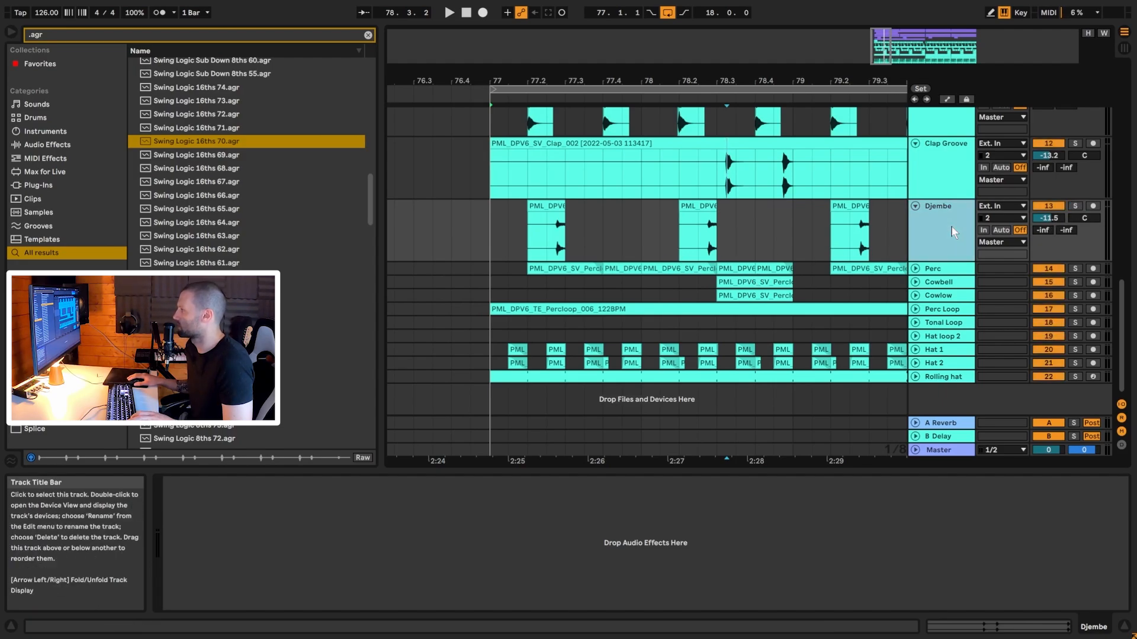
{"action": "left_click", "coordinate": [943, 272]}
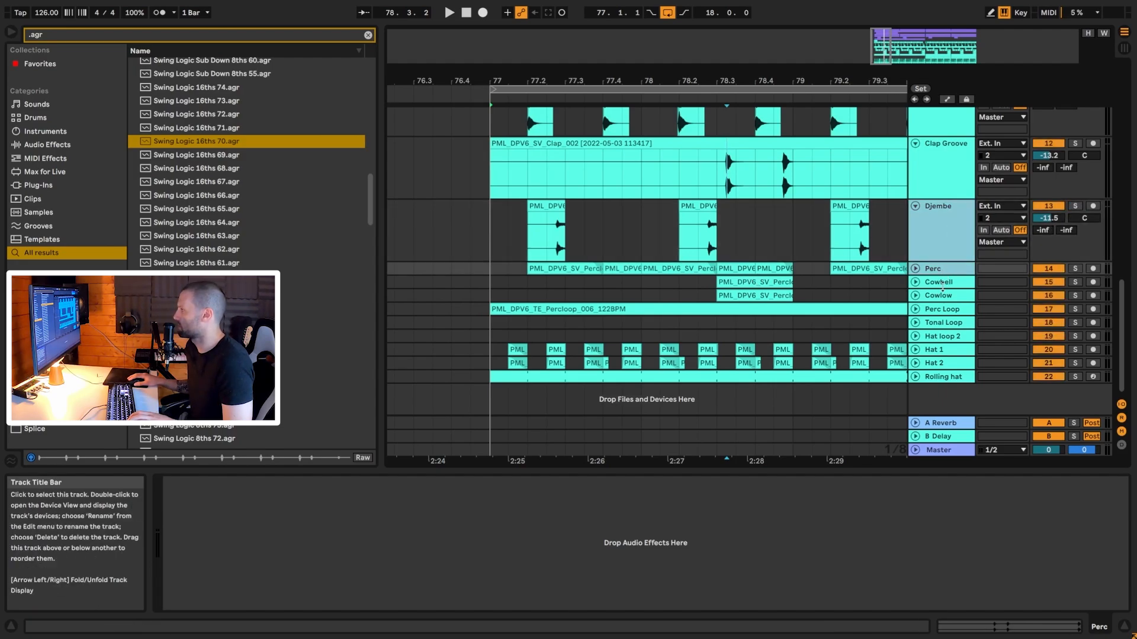
{"action": "left_click", "coordinate": [943, 286]}
{"action": "left_click", "coordinate": [946, 298]}
{"action": "left_click", "coordinate": [945, 312]}
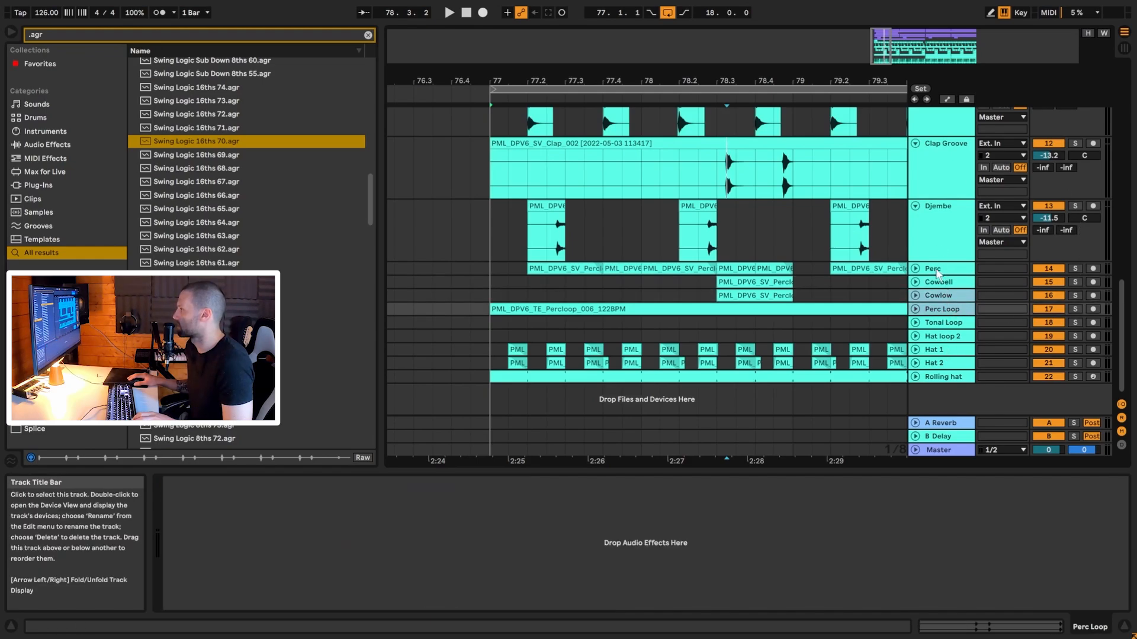
{"action": "left_click", "coordinate": [944, 238]}
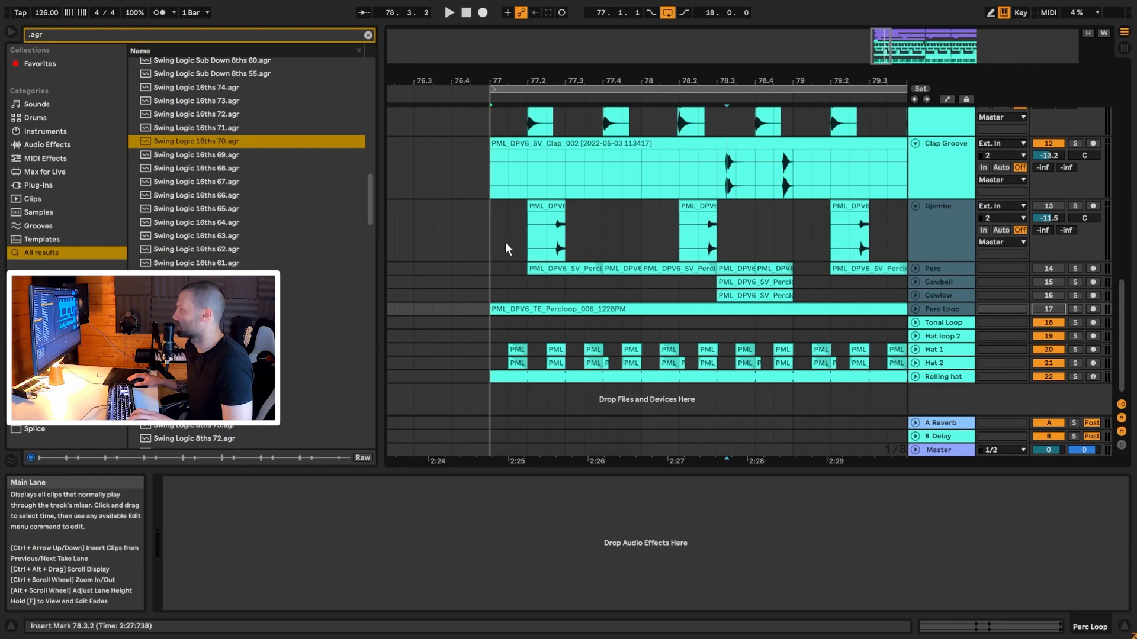
{"action": "left_click", "coordinate": [485, 240]}
{"action": "key", "text": "space"}
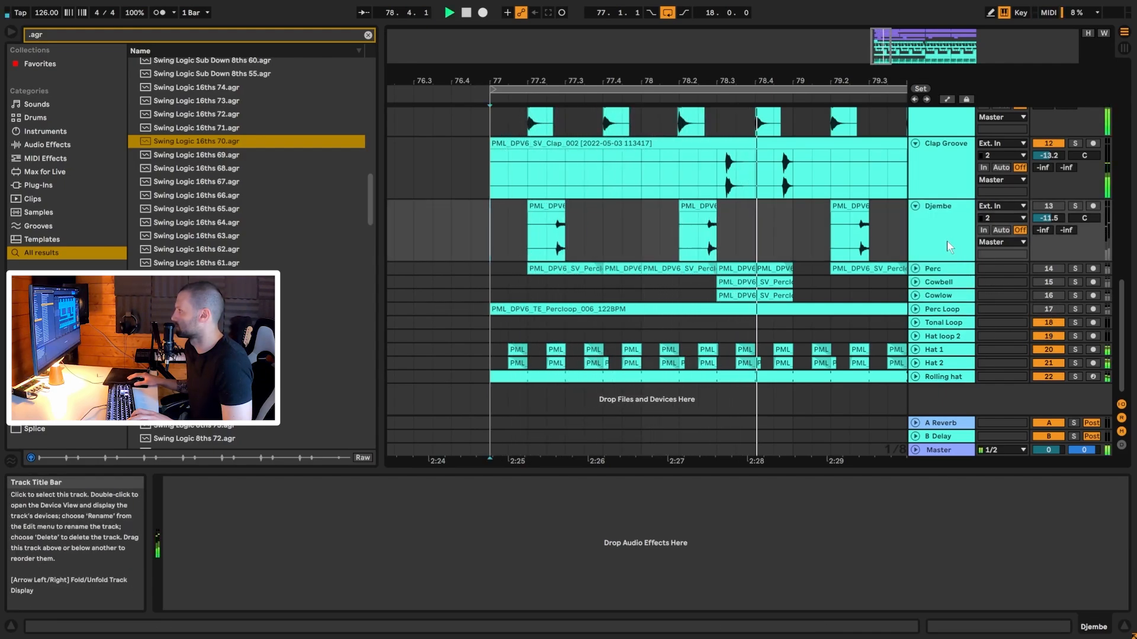
{"action": "key", "text": "space"}
Step: Reactivate the Djembe through Perc Loop tracks together and play the drums again with them included
{"action": "left_click", "coordinate": [942, 311]}
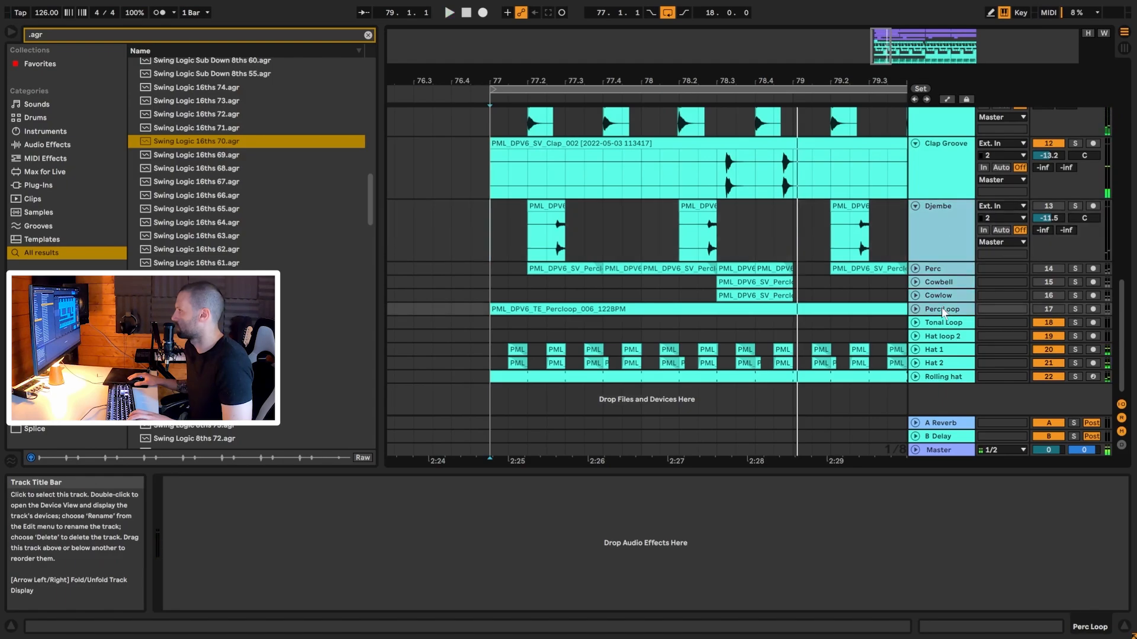
{"action": "left_click", "coordinate": [1053, 308]}
{"action": "key", "text": "space"}
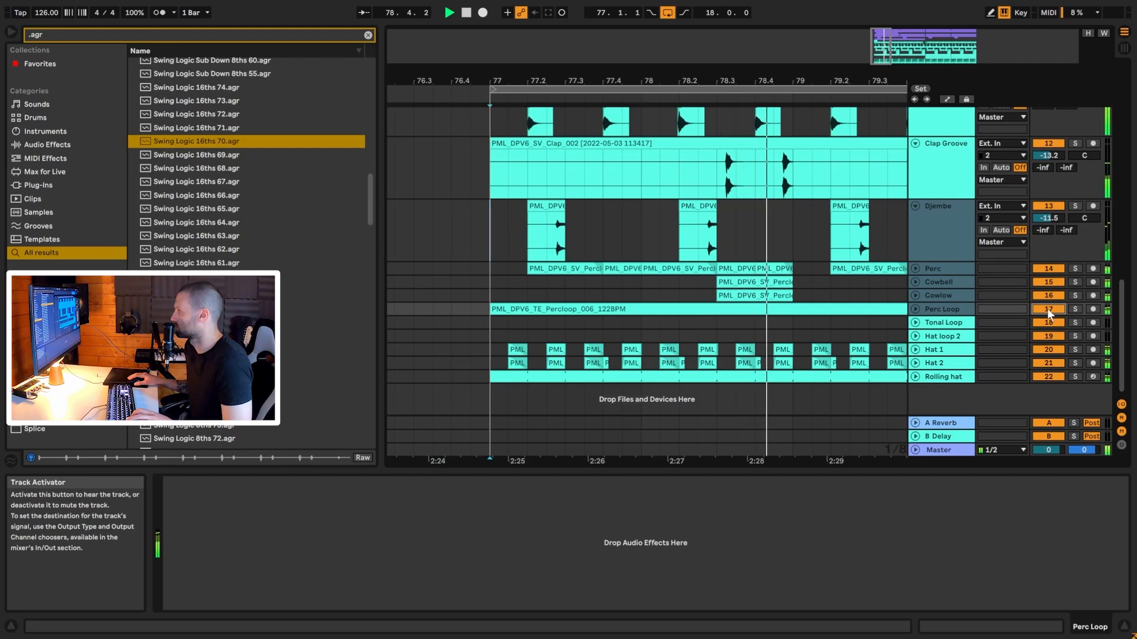
{"action": "key", "text": "space"}
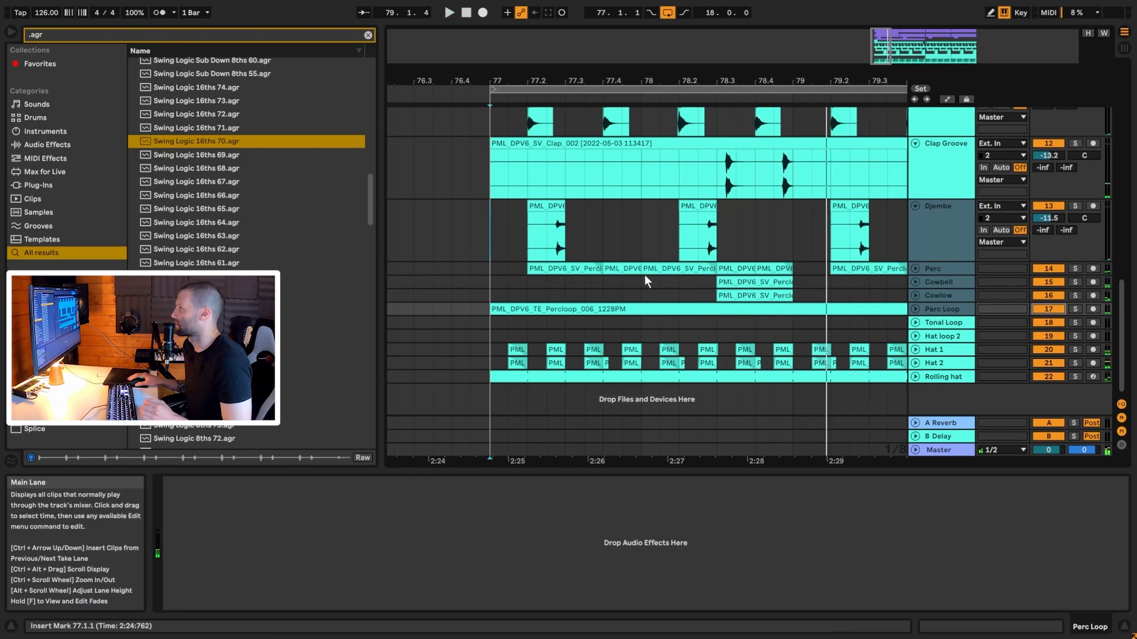
{"action": "left_click", "coordinate": [583, 237]}
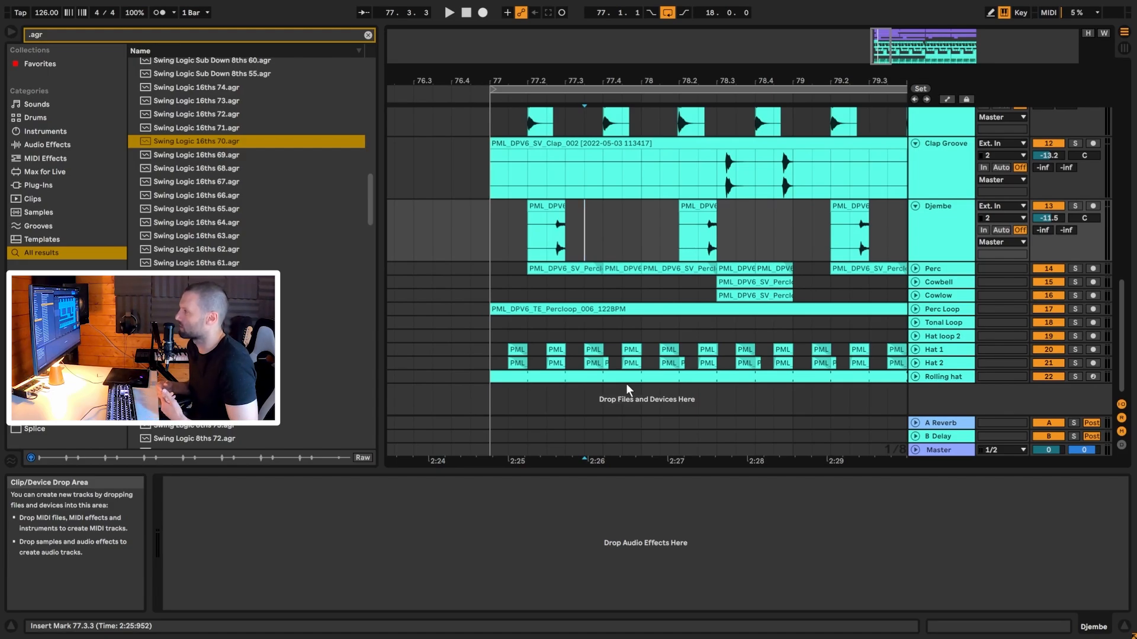
Step: Solo the Djembe track and open its clip at 77.2 to show the full loop's waveform
{"action": "left_click", "coordinate": [955, 221]}
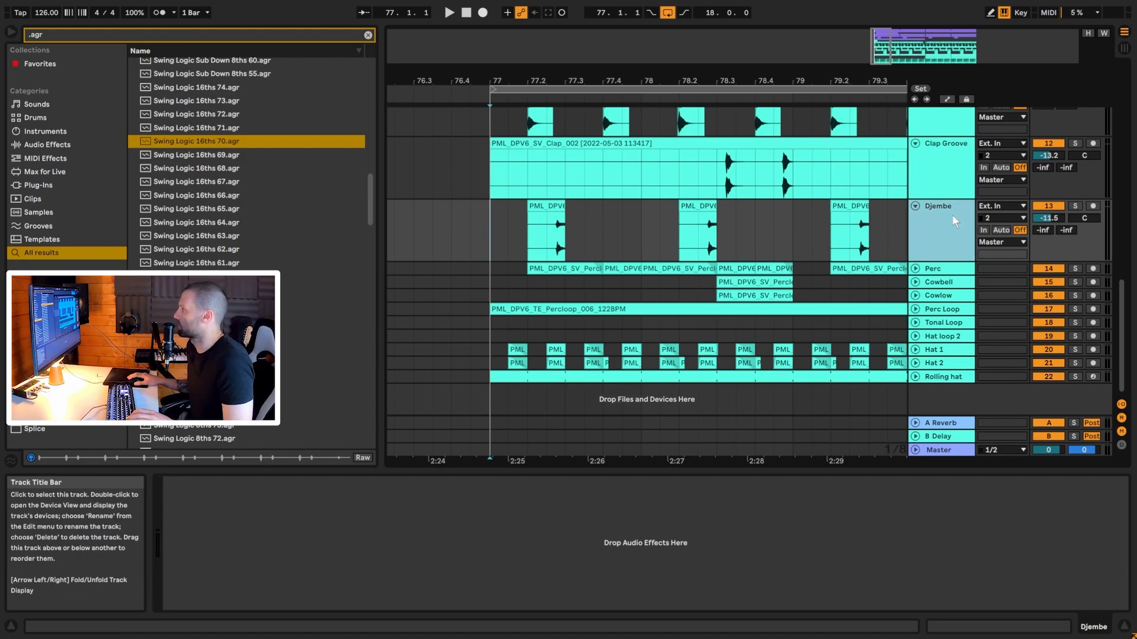
{"action": "left_click", "coordinate": [1075, 206]}
{"action": "double_click", "coordinate": [546, 237]}
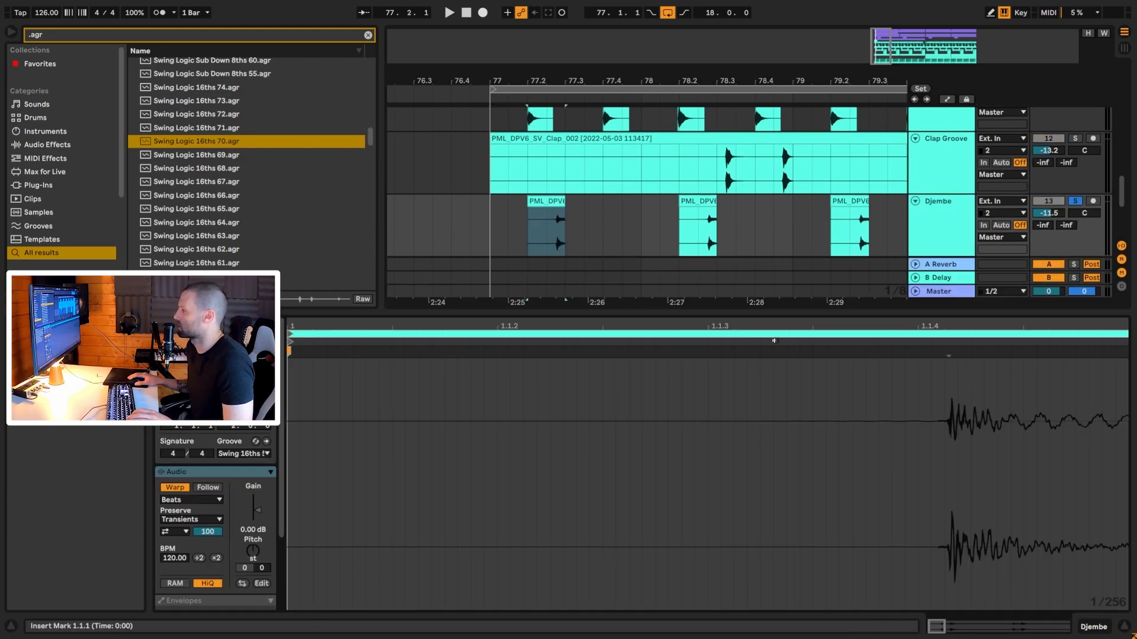
{"action": "scroll", "coordinate": [707, 483], "scroll_direction": "down", "scroll_amount": 5}
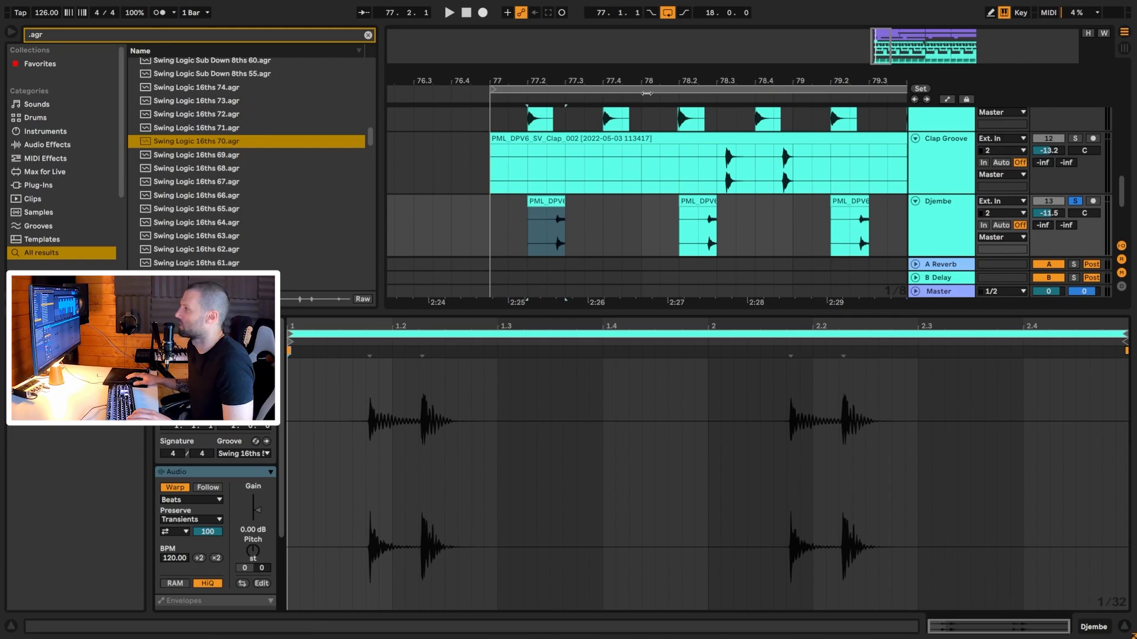
{"action": "left_click_drag", "start_coordinate": [726, 77], "coordinate": [845, 59]}
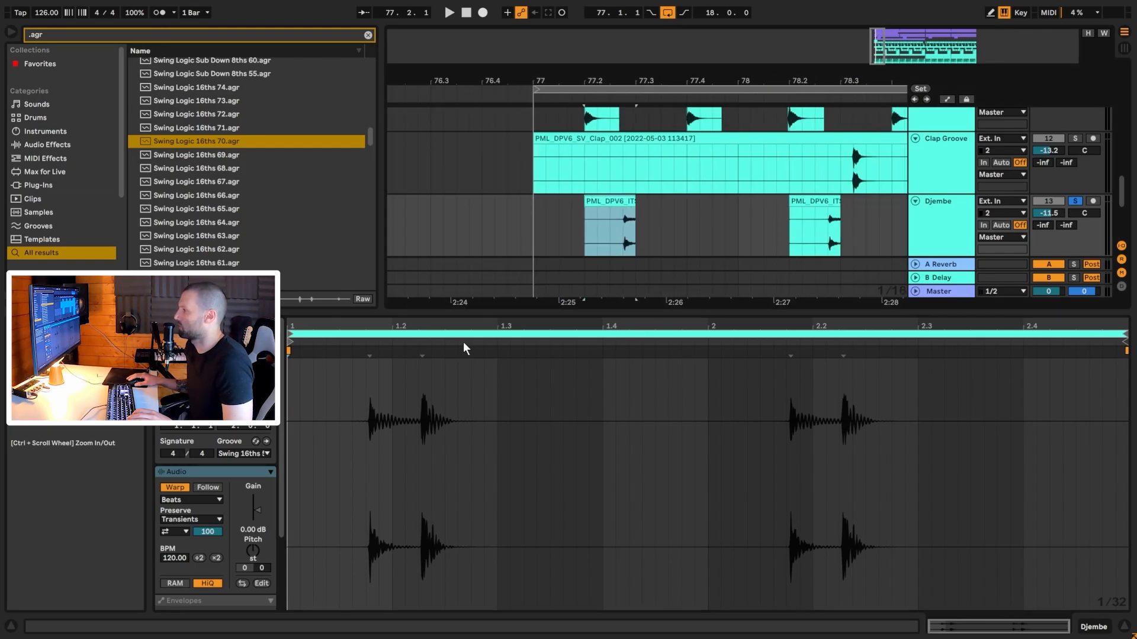
{"action": "left_click", "coordinate": [468, 326]}
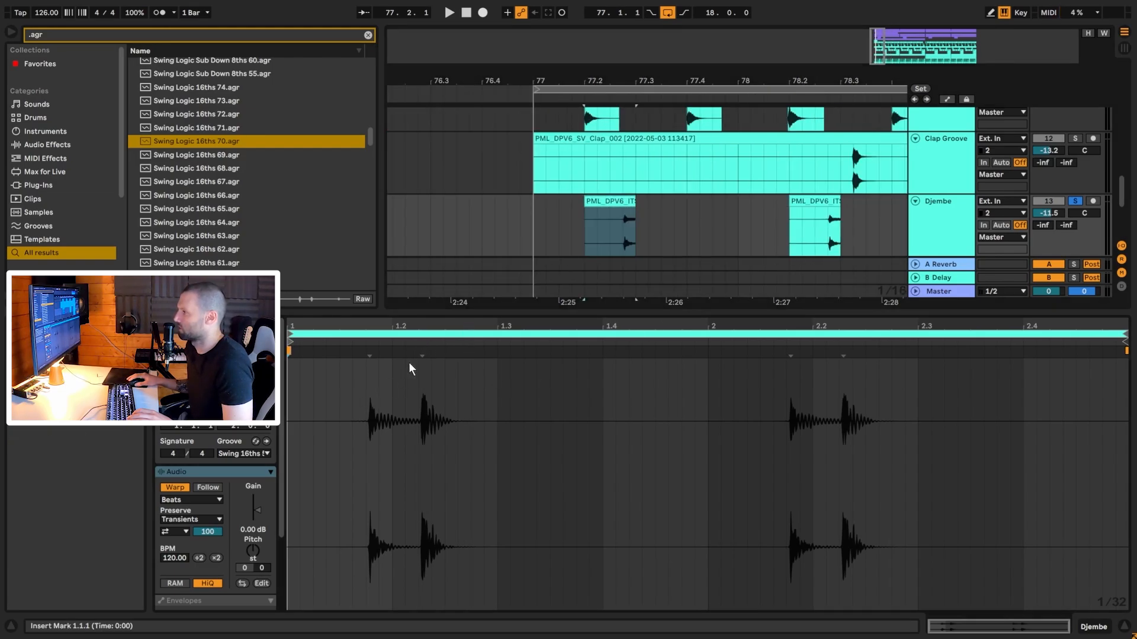
Step: Examine the Djembe clip's hit just after 1.1.4 up close and check the clip's groove setting
{"action": "double_click", "coordinate": [618, 202]}
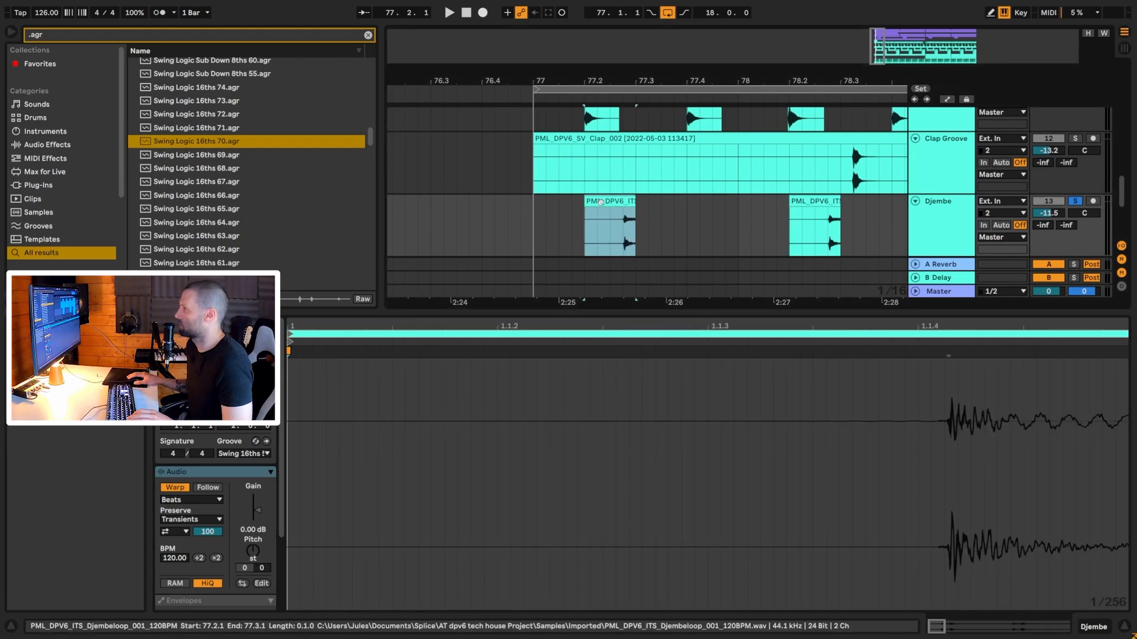
{"action": "left_click", "coordinate": [623, 234]}
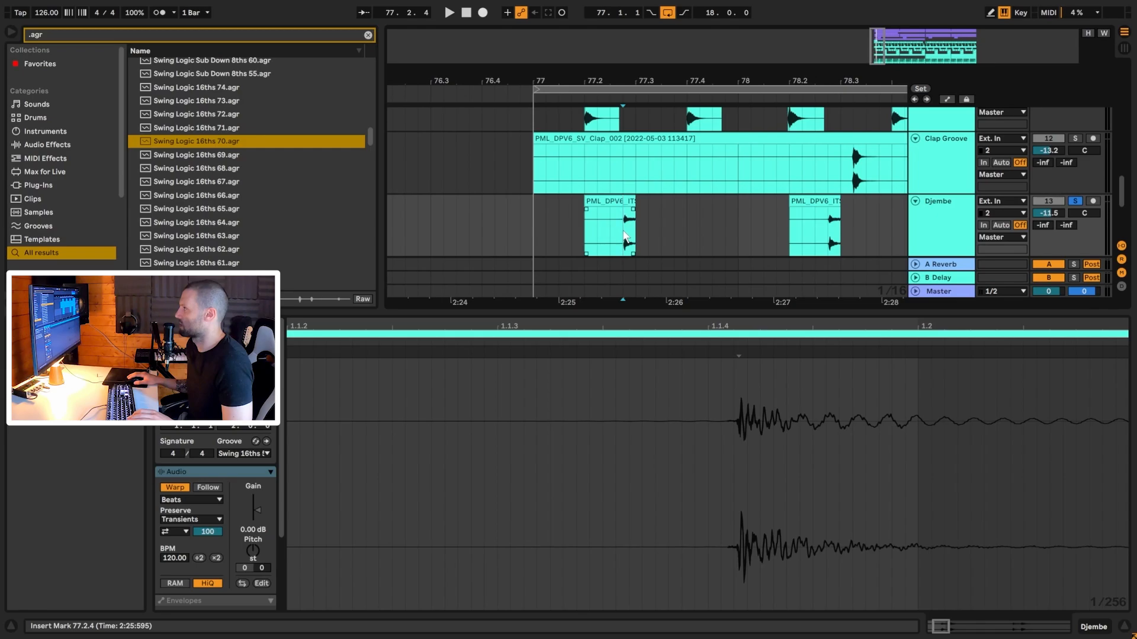
{"action": "scroll", "coordinate": [773, 172], "scroll_direction": "down", "scroll_amount": 3}
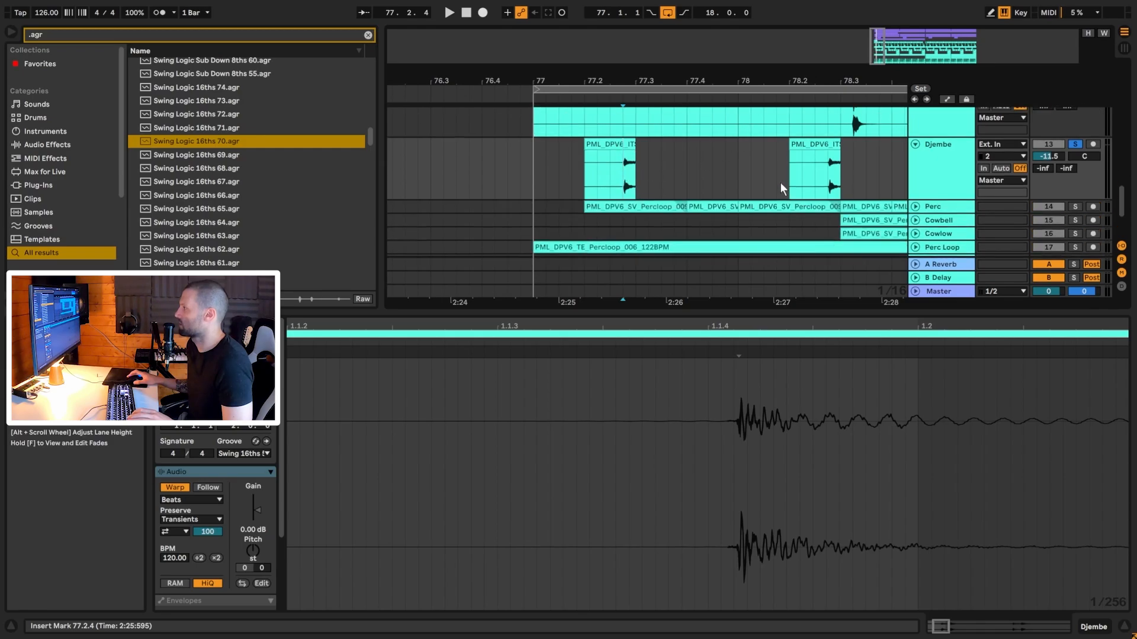
{"action": "left_click", "coordinate": [254, 455]}
{"action": "left_click", "coordinate": [254, 456]}
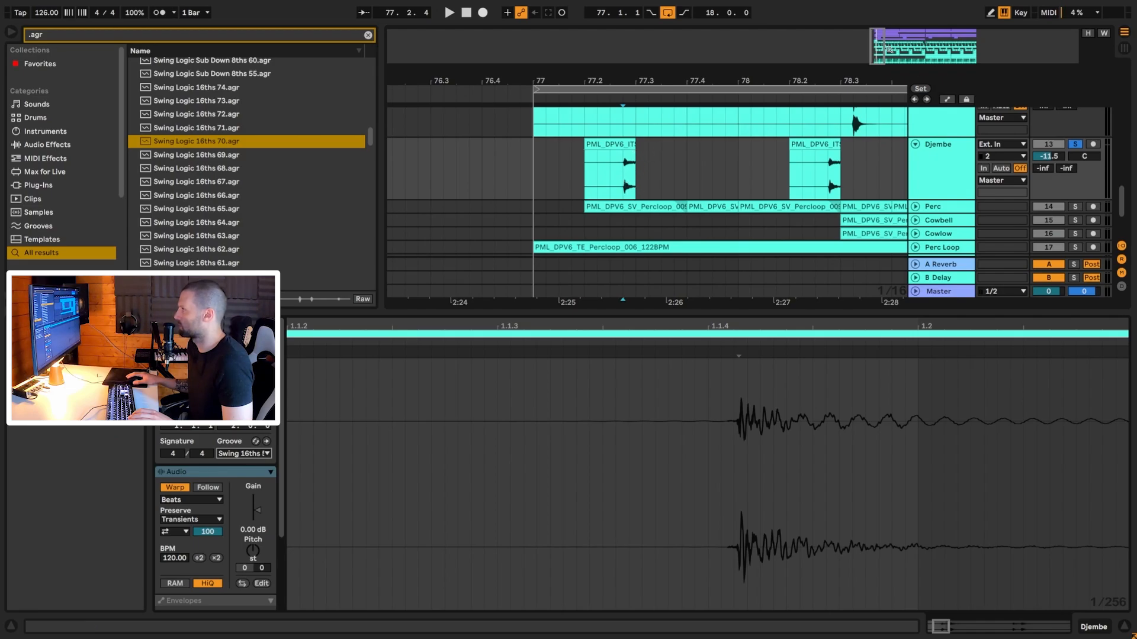
Step: Play the soloed Djembe track and set the playback position back to 77.1.1
{"action": "scroll", "coordinate": [657, 222], "scroll_direction": "up", "scroll_amount": 5}
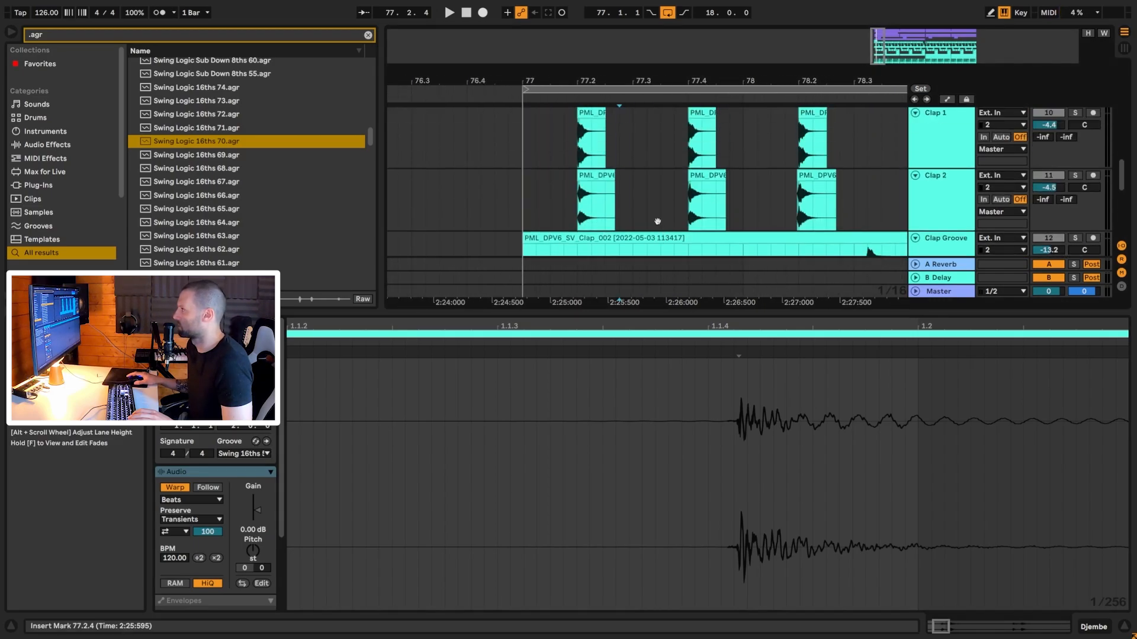
{"action": "scroll", "coordinate": [657, 222], "scroll_direction": "down", "scroll_amount": 5}
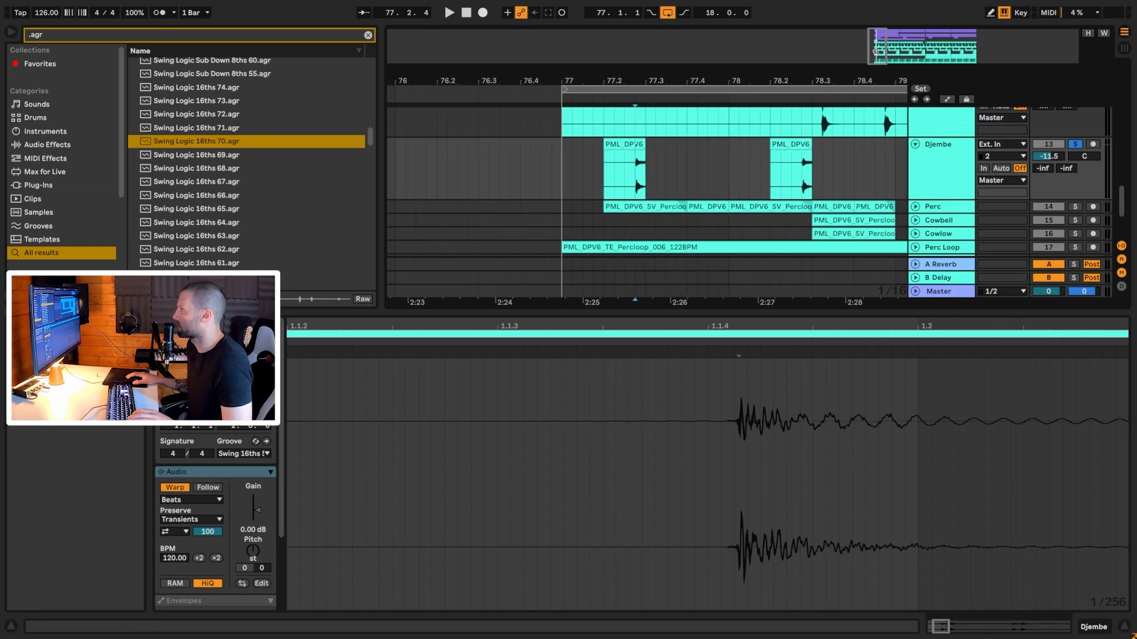
{"action": "key", "text": "space"}
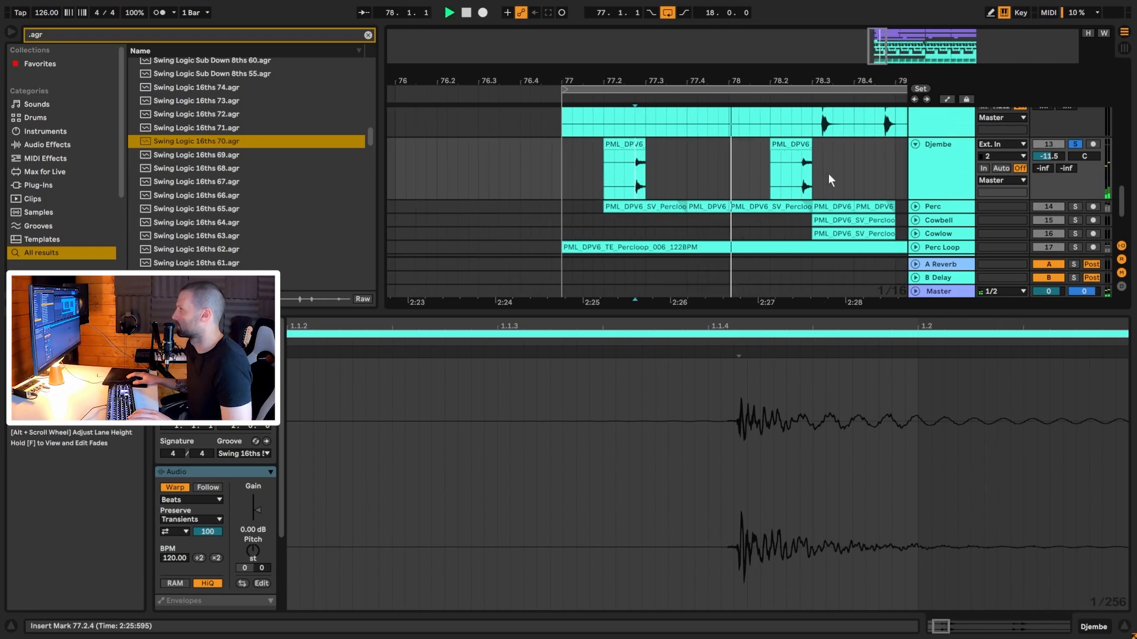
{"action": "left_click", "coordinate": [571, 187]}
{"action": "key", "text": "space"}
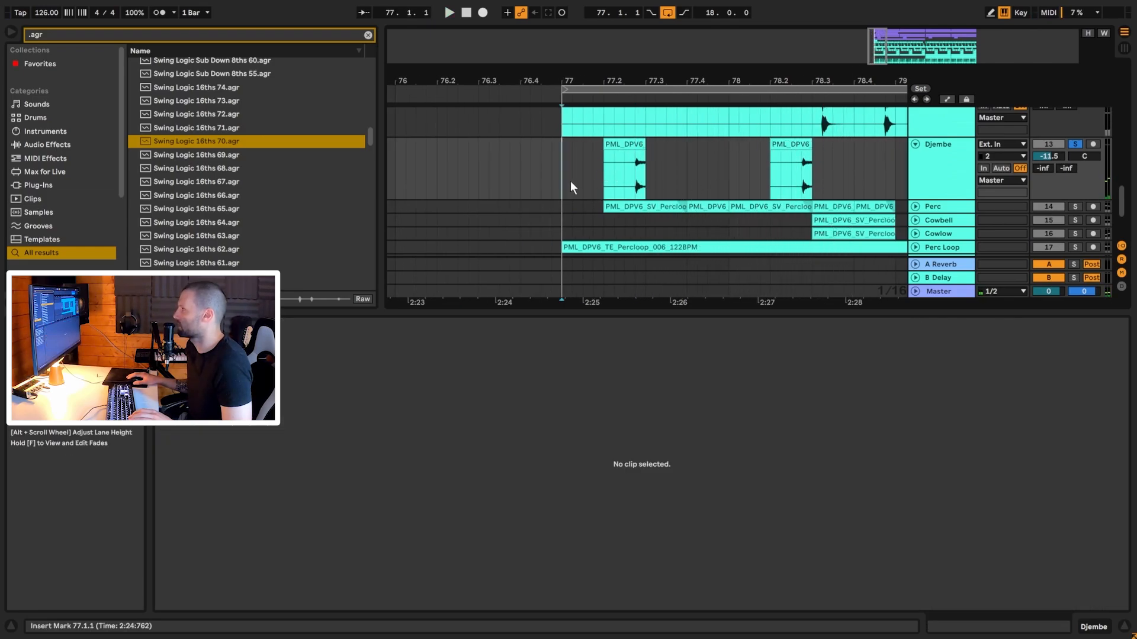
Step: Solo the Perc track alongside the Djembe, and unfold it while playing both from 77.1.1
{"action": "scroll", "coordinate": [1048, 185], "scroll_direction": "down", "scroll_amount": 1}
{"action": "key", "text": "space"}
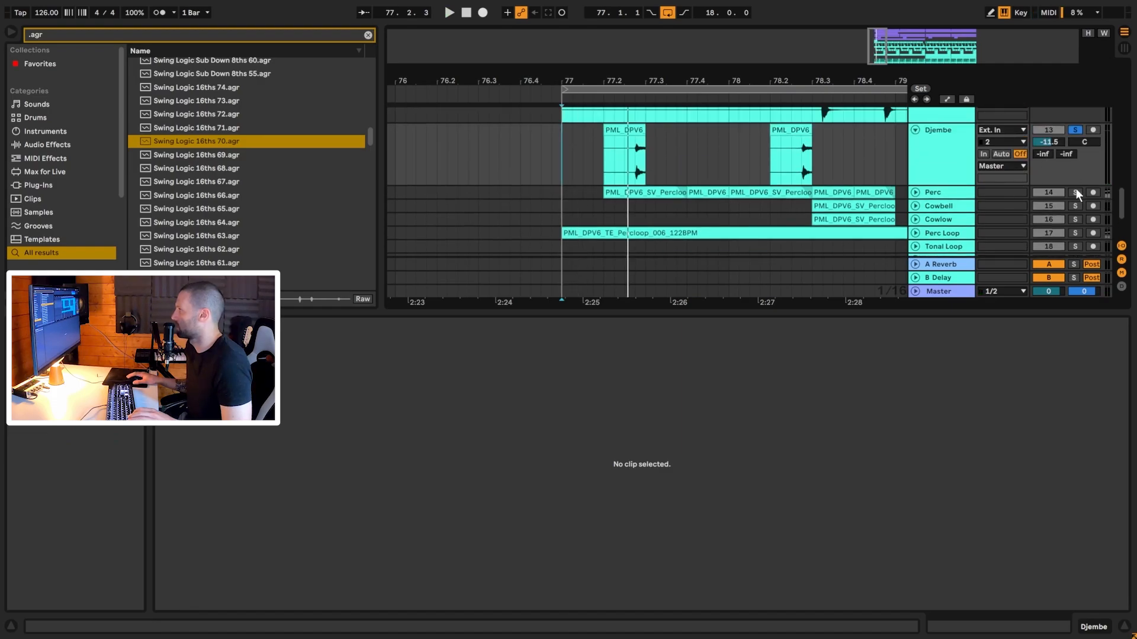
{"action": "key", "text": "space"}
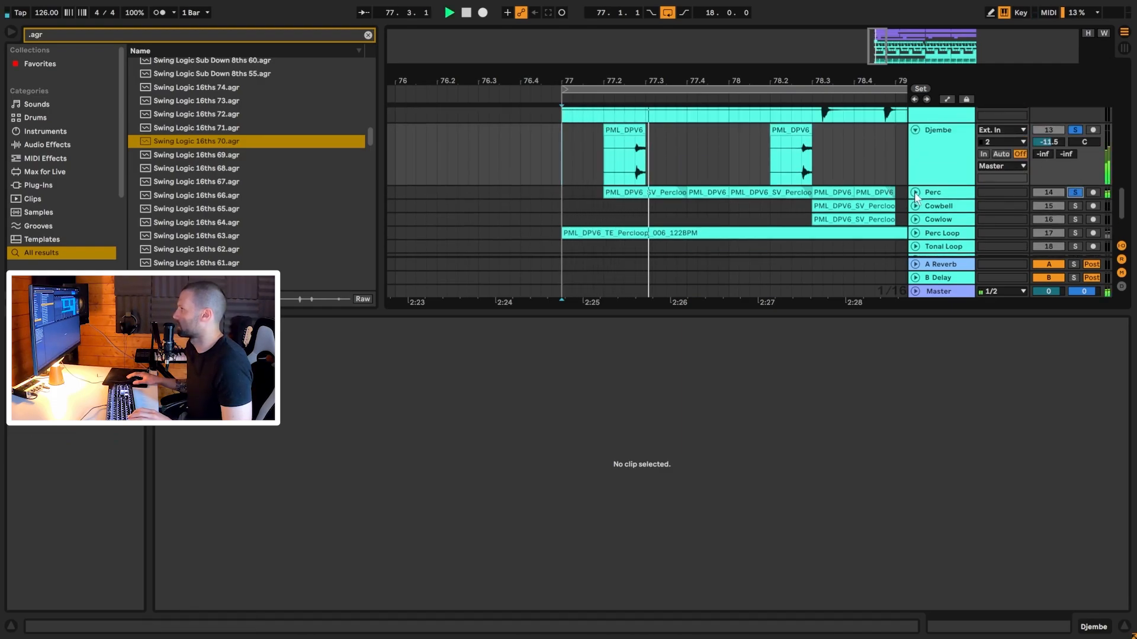
{"action": "left_click", "coordinate": [915, 192]}
{"action": "scroll", "coordinate": [877, 198], "scroll_direction": "down", "scroll_amount": 2}
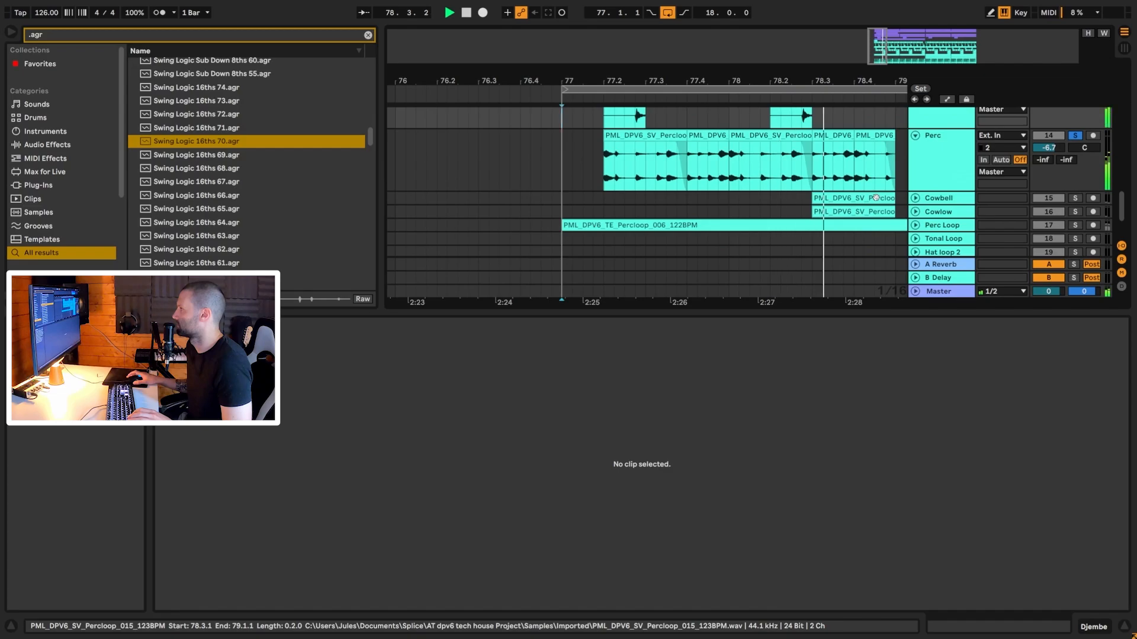
Step: Stop playback and examine the first Perc clip, from 77.2.1 to 77.4.1, in the arrangement
{"action": "key", "text": "space"}
{"action": "left_click", "coordinate": [631, 171]}
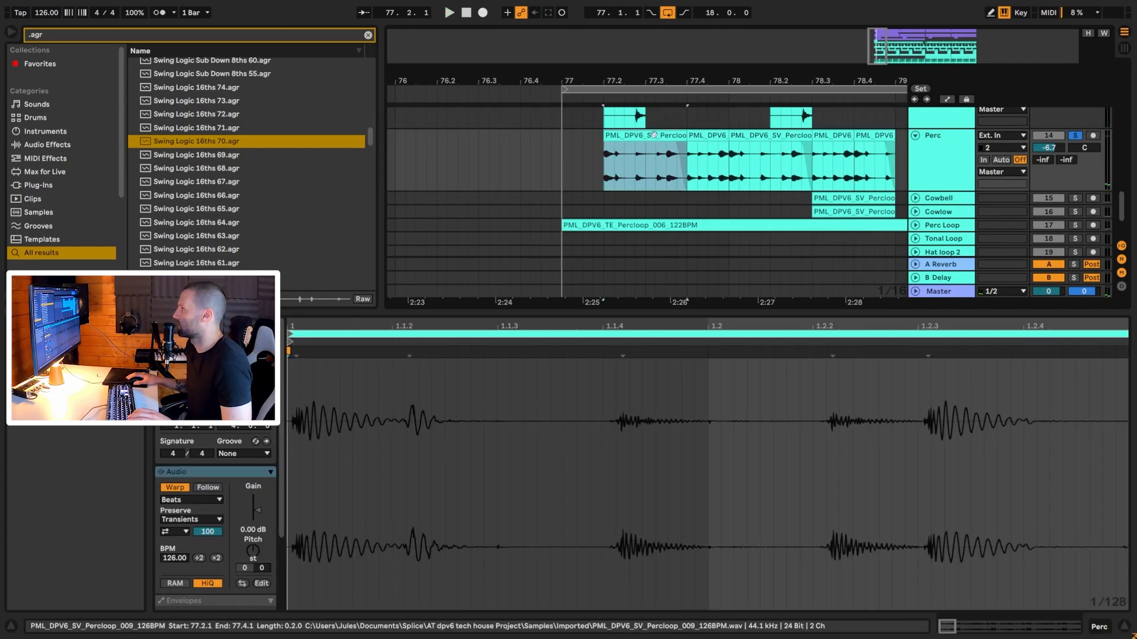
{"action": "scroll", "coordinate": [646, 132], "scroll_direction": "up", "scroll_amount": 3}
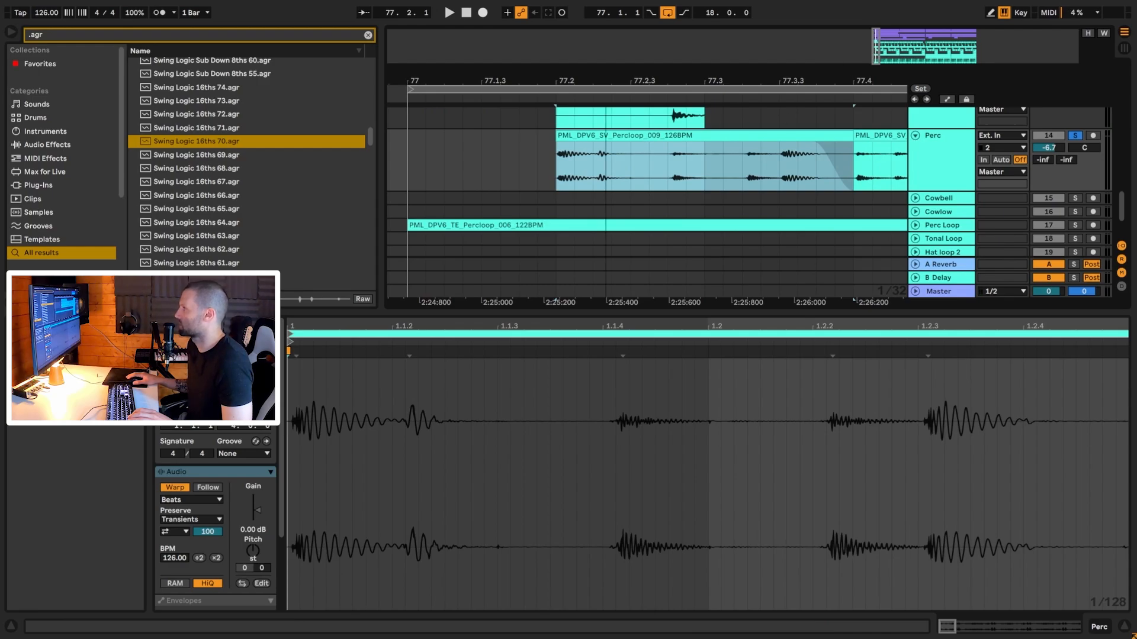
{"action": "left_click_drag", "start_coordinate": [605, 80], "coordinate": [542, 35]}
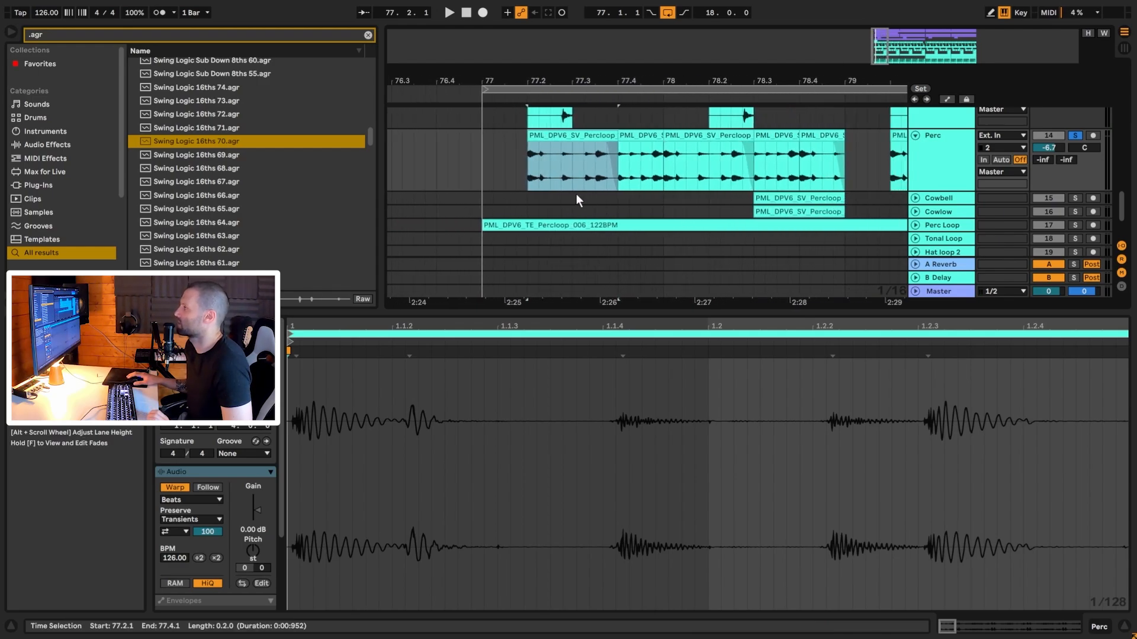
Step: Open the Perc clip at 77.2.1 and show the full loop's waveform, marking its first two beats
{"action": "left_click", "coordinate": [485, 172]}
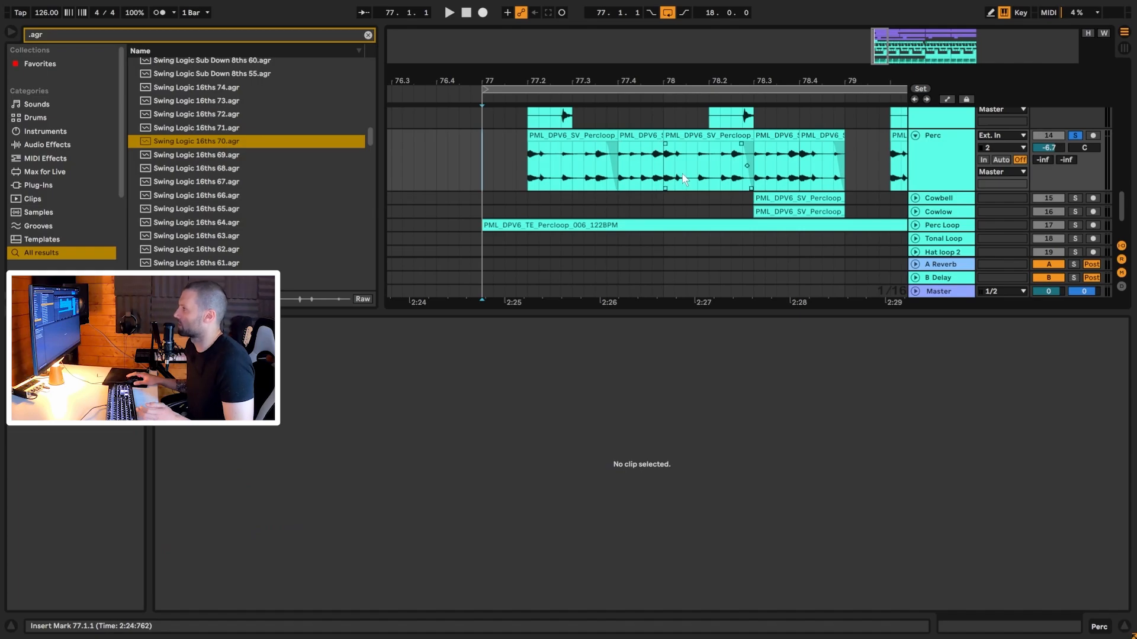
{"action": "left_click", "coordinate": [559, 157]}
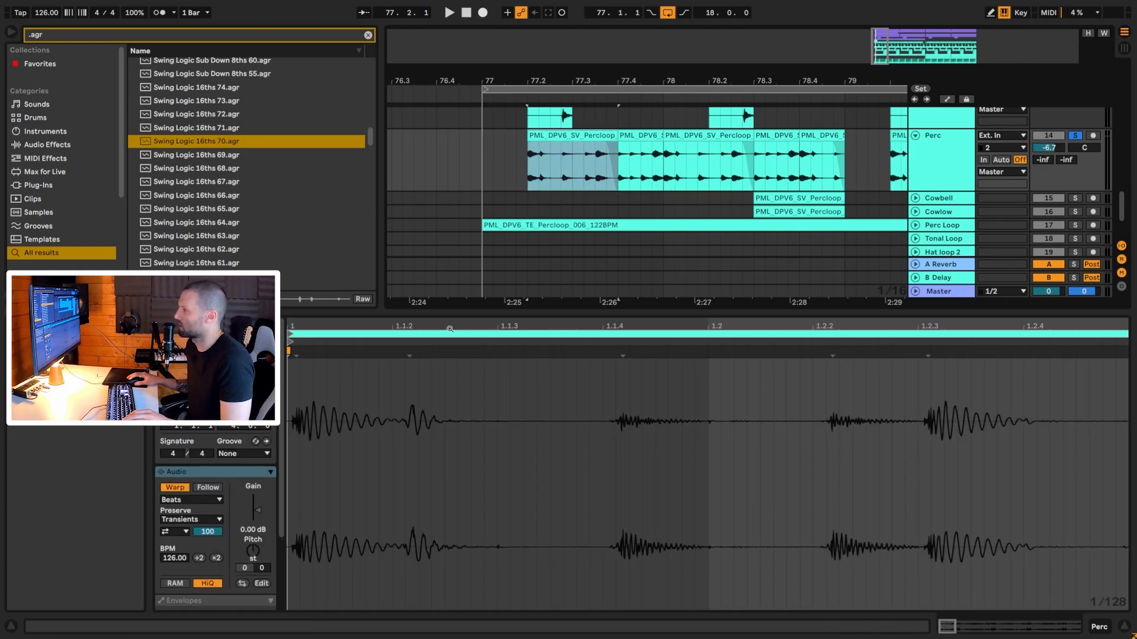
{"action": "left_click_drag", "start_coordinate": [449, 329], "coordinate": [441, 270]}
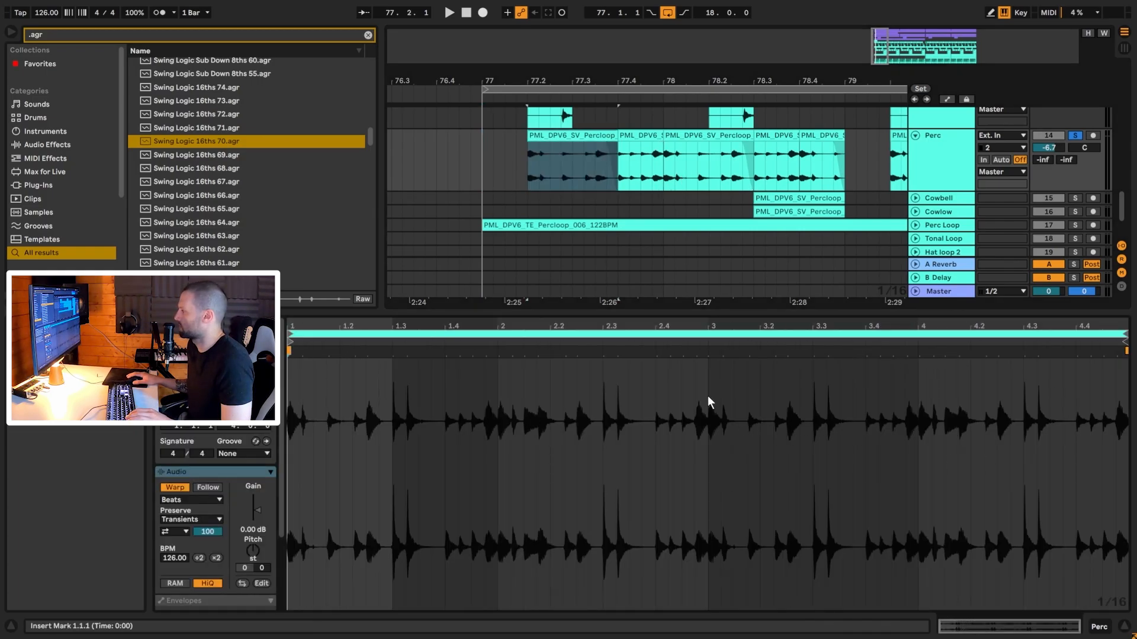
{"action": "left_click_drag", "start_coordinate": [293, 464], "coordinate": [393, 474]}
Step: Try the first Perc clip at 77.1.1, and move it back to 77.2.1
{"action": "left_click", "coordinate": [488, 158]}
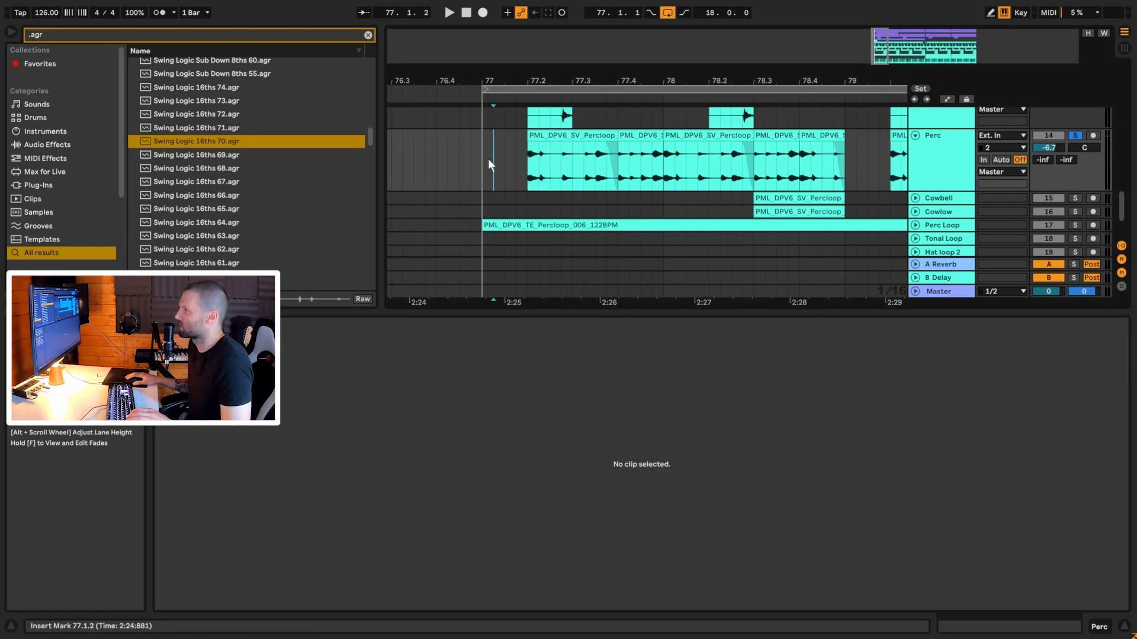
{"action": "left_click_drag", "start_coordinate": [569, 139], "coordinate": [525, 143]}
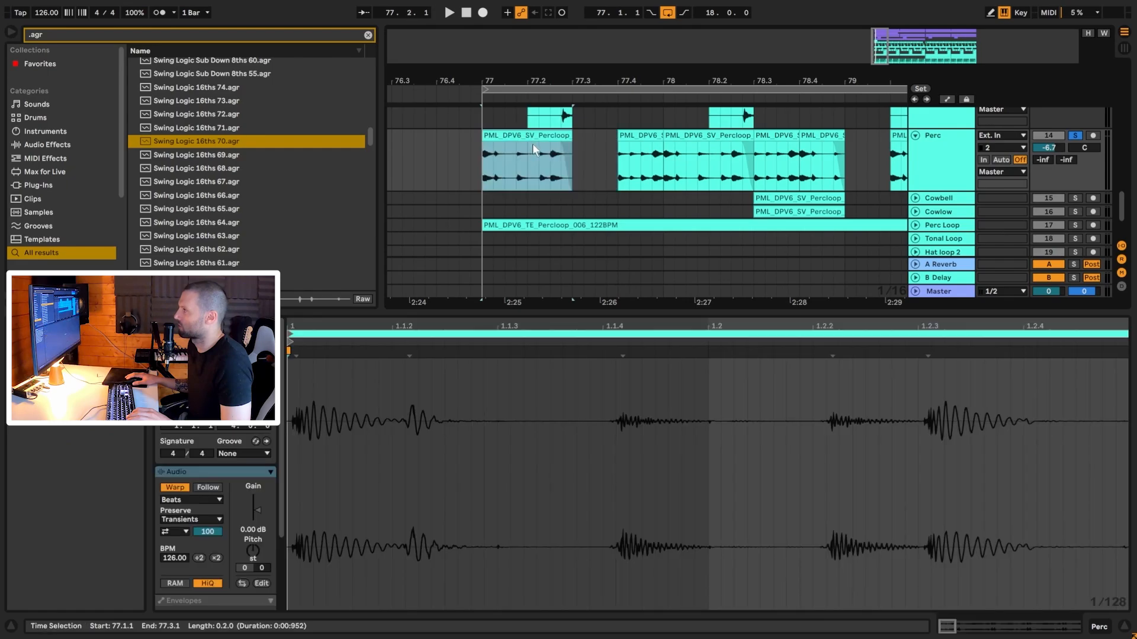
{"action": "left_click_drag", "start_coordinate": [551, 183], "coordinate": [596, 182]}
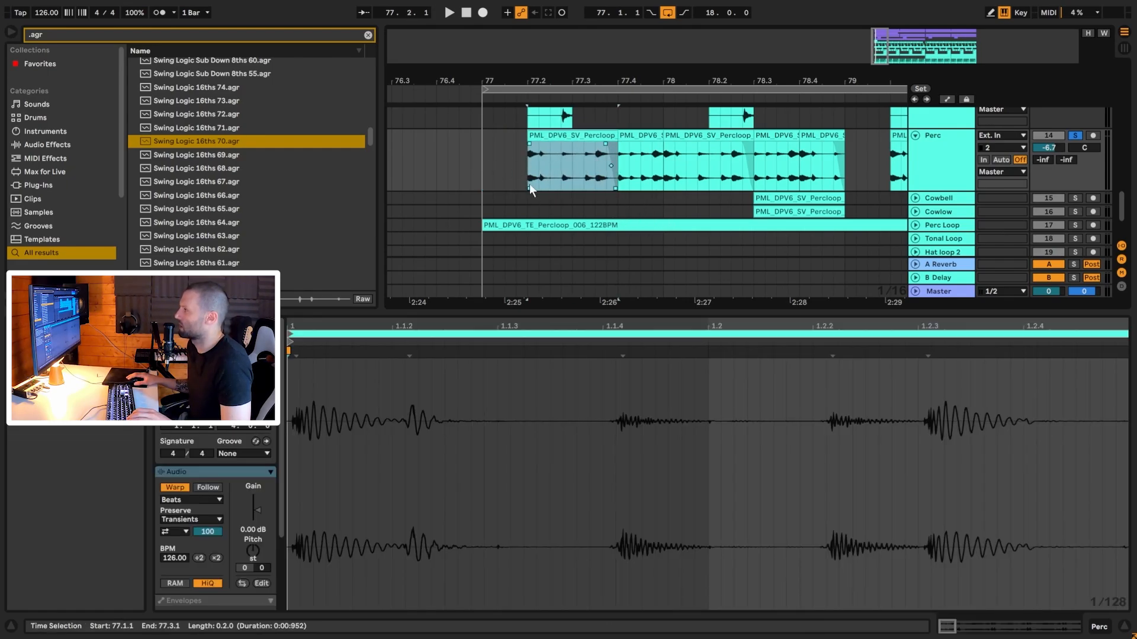
Step: Set the insert mark to 77.1.1, group the tracks from Kick through Rolling hat, and solo the group
{"action": "left_click", "coordinate": [479, 175]}
{"action": "scroll", "coordinate": [949, 229], "scroll_direction": "up", "scroll_amount": 8}
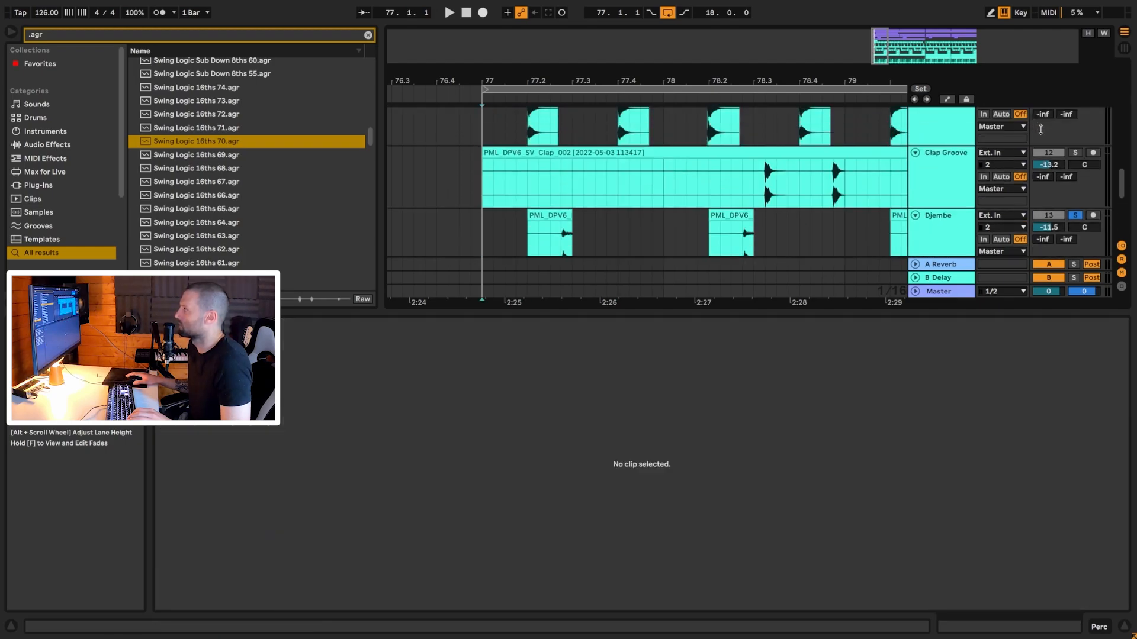
{"action": "scroll", "coordinate": [947, 219], "scroll_direction": "down", "scroll_amount": 10}
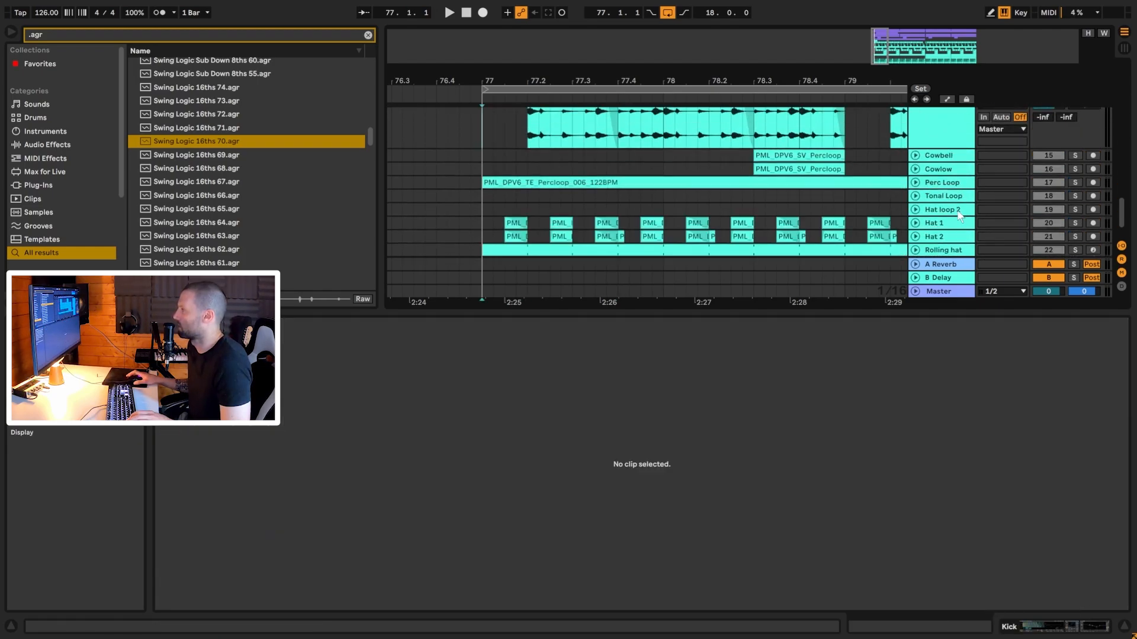
{"action": "scroll", "coordinate": [945, 221], "scroll_direction": "up", "scroll_amount": 5}
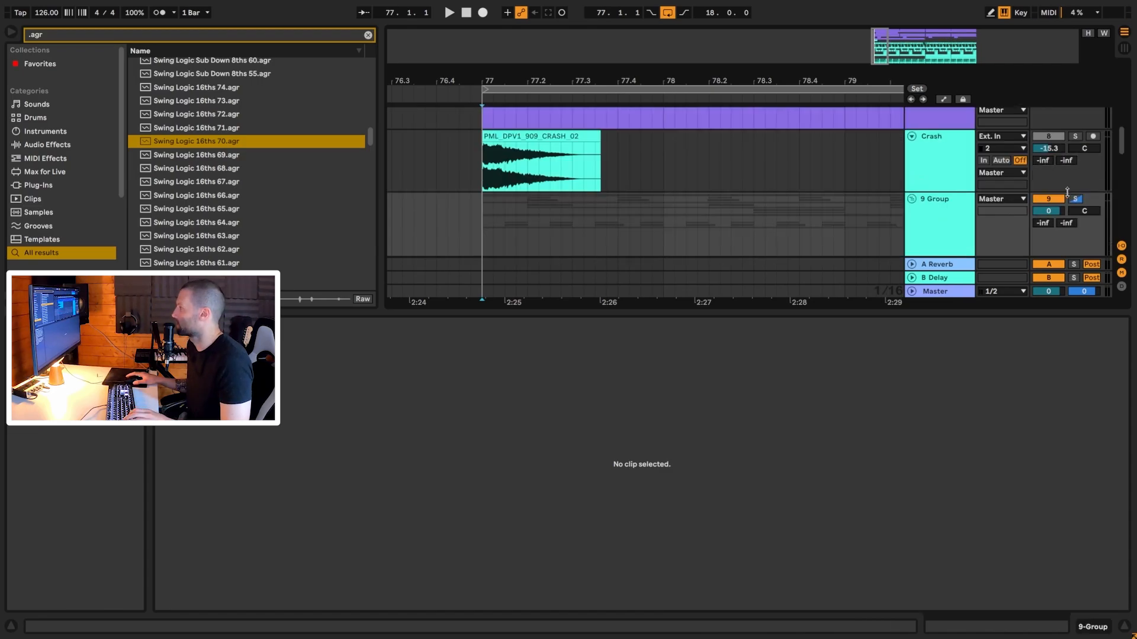
Step: Play the soloed group from 77.1.1, comparing it with the Perc track muted and unmuted
{"action": "key", "text": "space"}
{"action": "scroll", "coordinate": [856, 229], "scroll_direction": "down", "scroll_amount": 10}
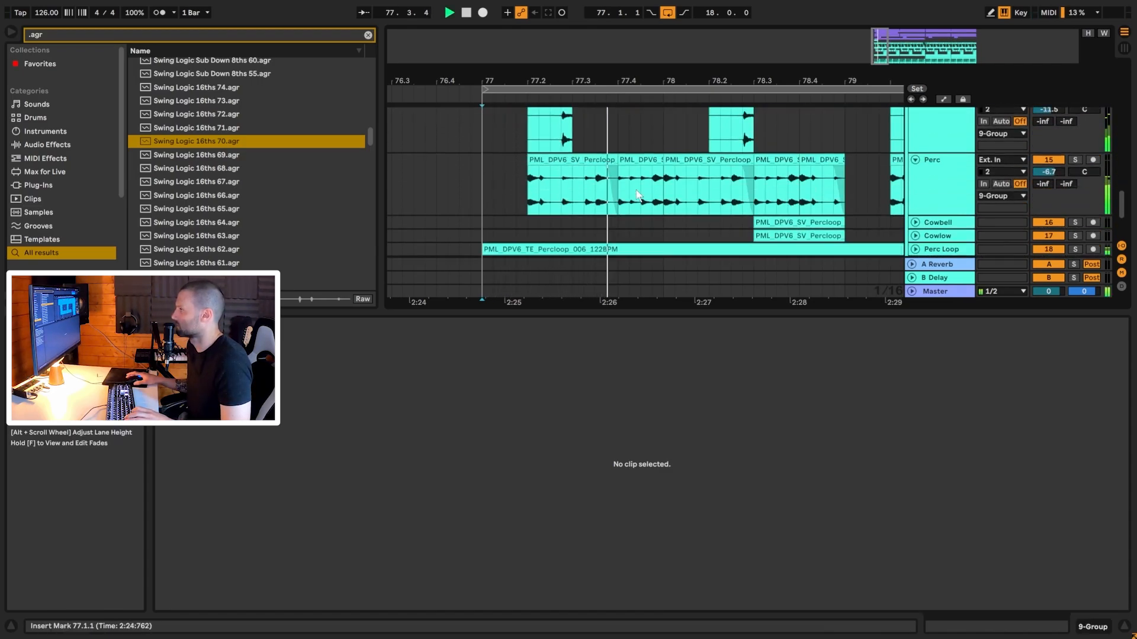
{"action": "key", "text": "space"}
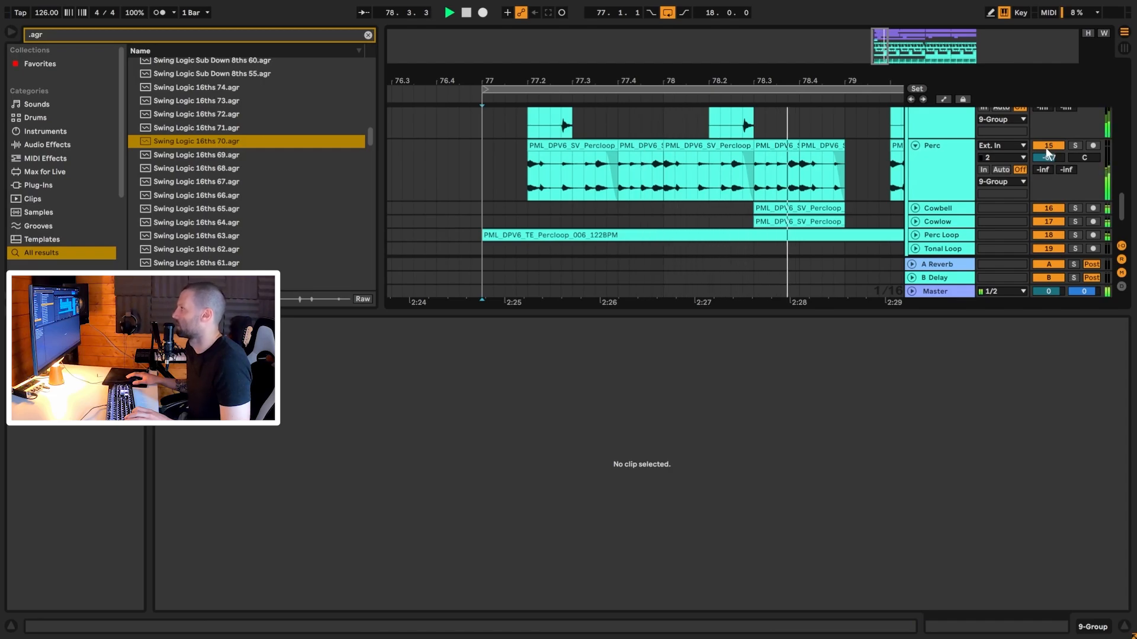
{"action": "key", "text": "space"}
{"action": "left_click", "coordinate": [517, 175]}
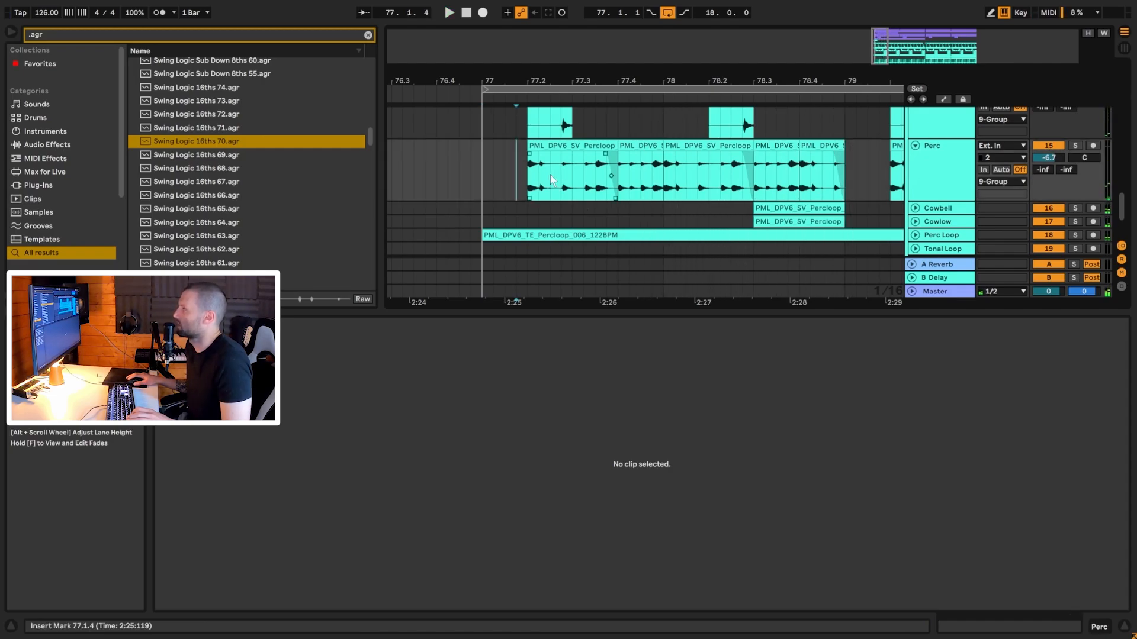
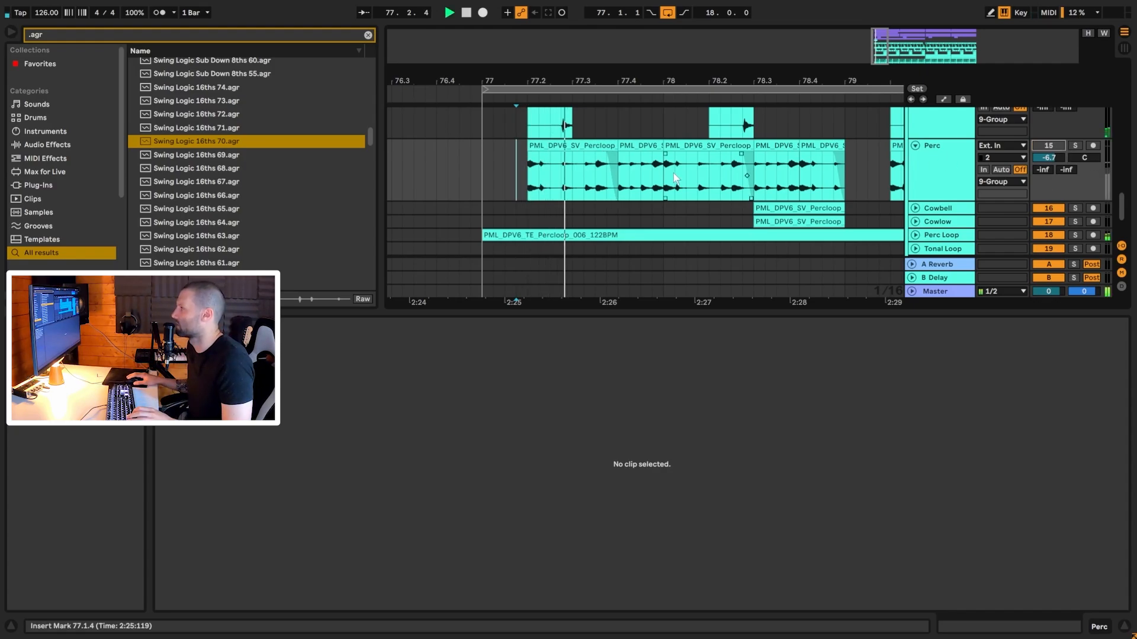
{"action": "left_click", "coordinate": [478, 178]}
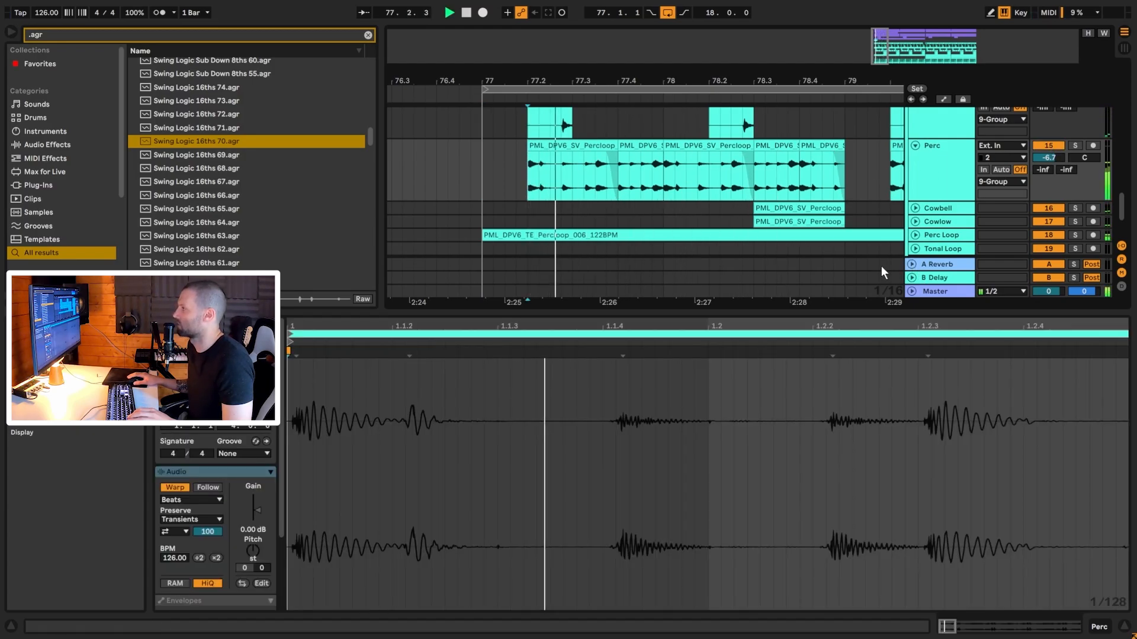
{"action": "left_click", "coordinate": [489, 180]}
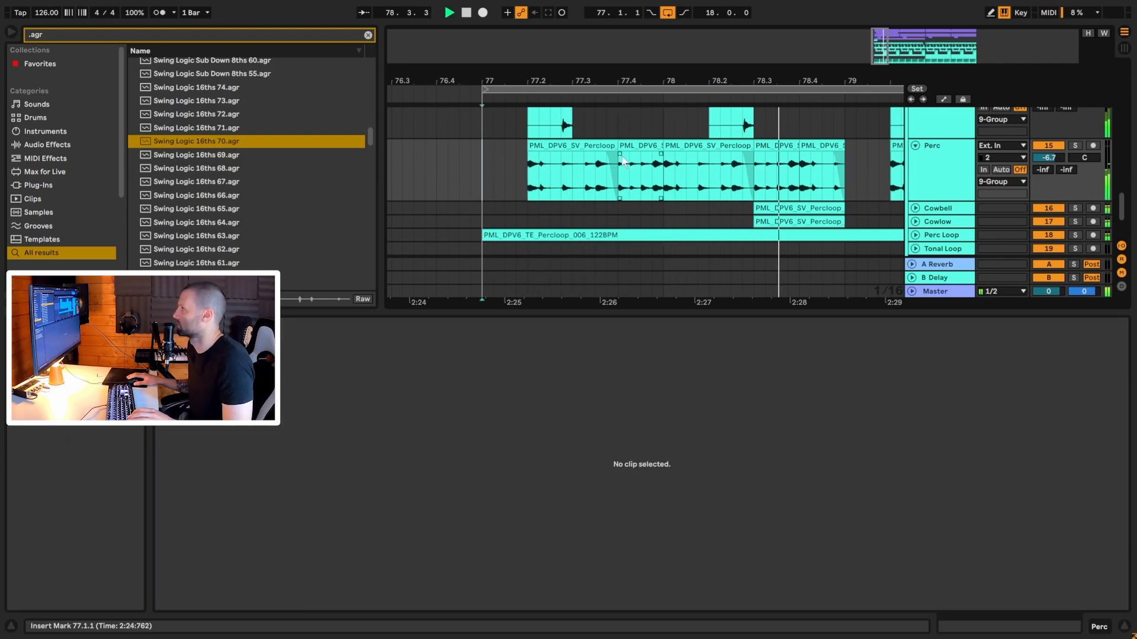
Step: Stop playback and open the Perc clips from 77.2 to 78.4 in turn, comparing which part of the loop each uses
{"action": "left_click", "coordinate": [584, 145]}
{"action": "key", "text": "space"}
{"action": "double_click", "coordinate": [602, 322]}
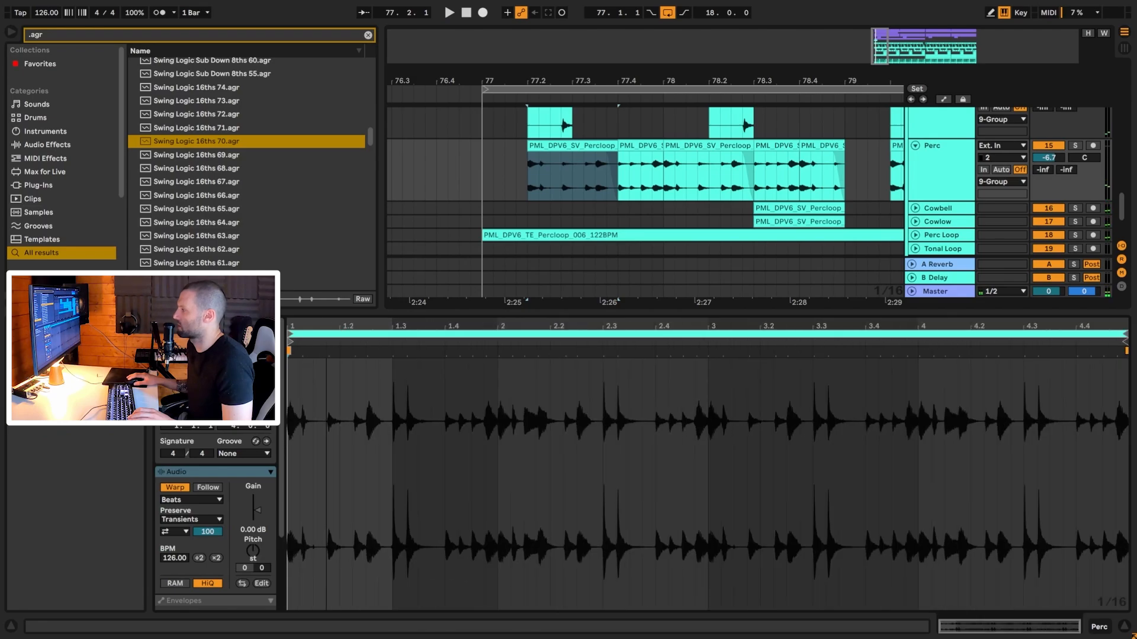
{"action": "left_click", "coordinate": [642, 146]}
{"action": "left_click_drag", "start_coordinate": [596, 323], "coordinate": [596, 242]}
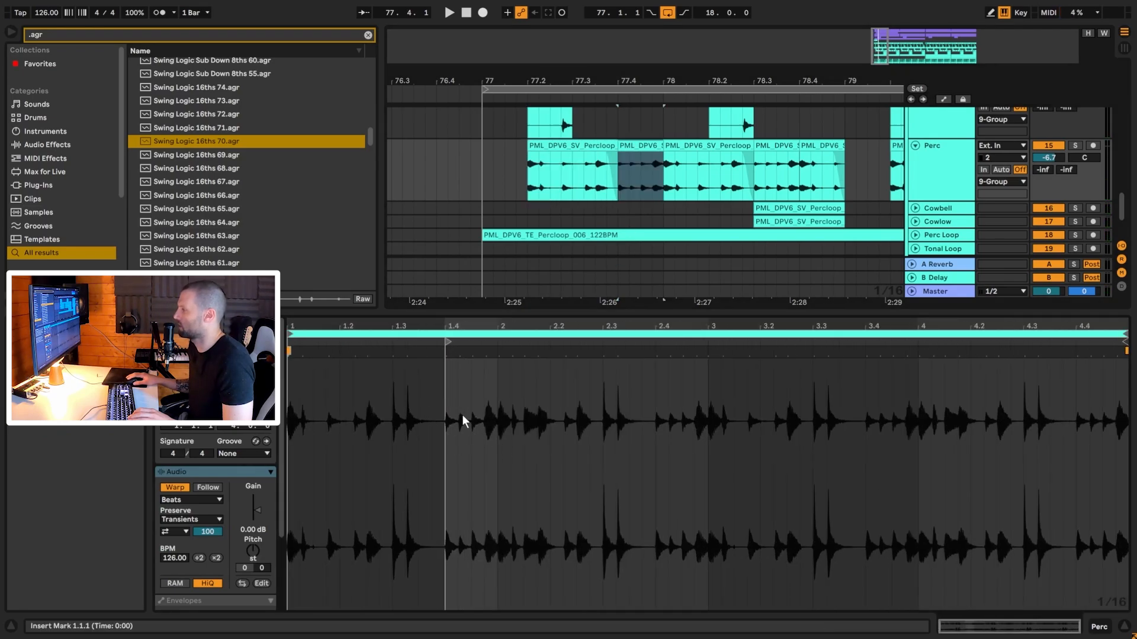
{"action": "left_click", "coordinate": [694, 145]}
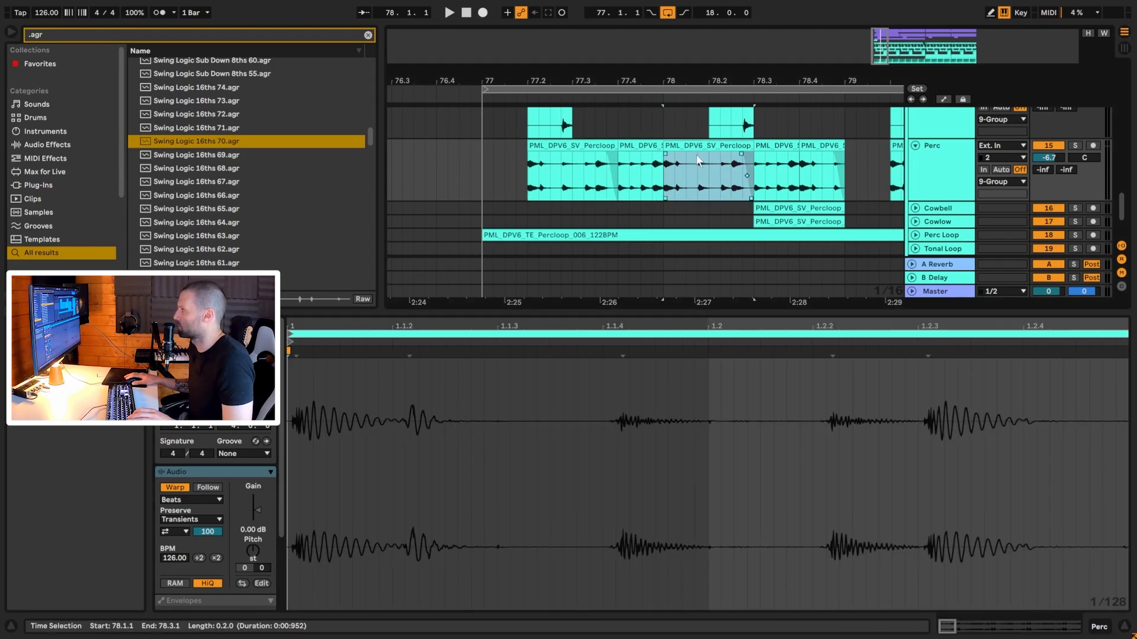
{"action": "left_click", "coordinate": [773, 146]}
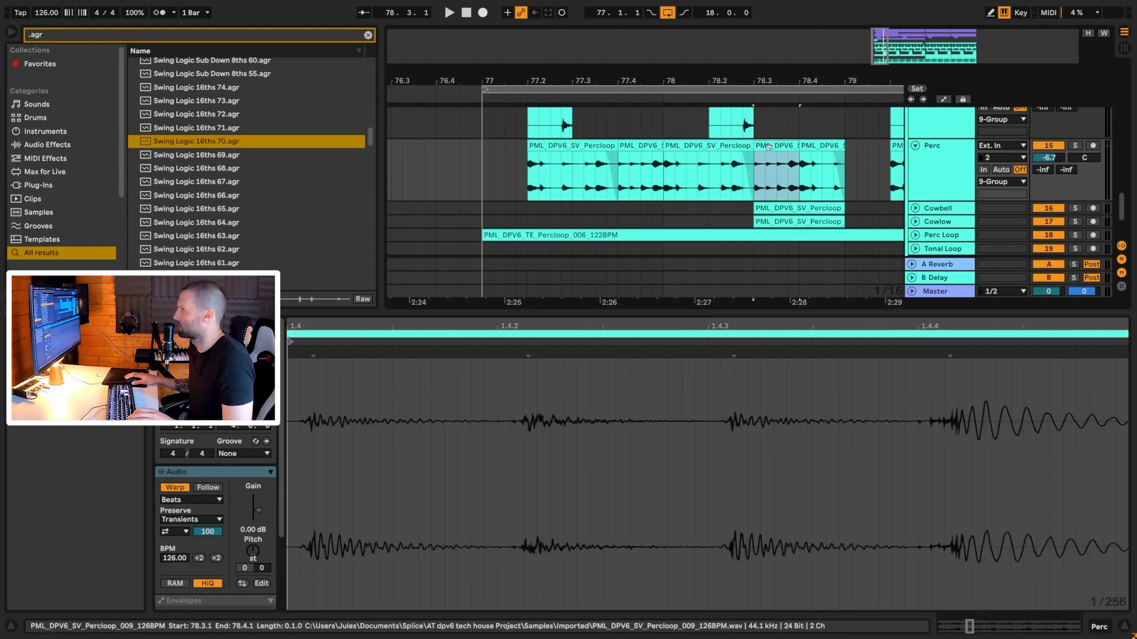
{"action": "left_click", "coordinate": [825, 147]}
{"action": "left_click_drag", "start_coordinate": [621, 320], "coordinate": [622, 296]}
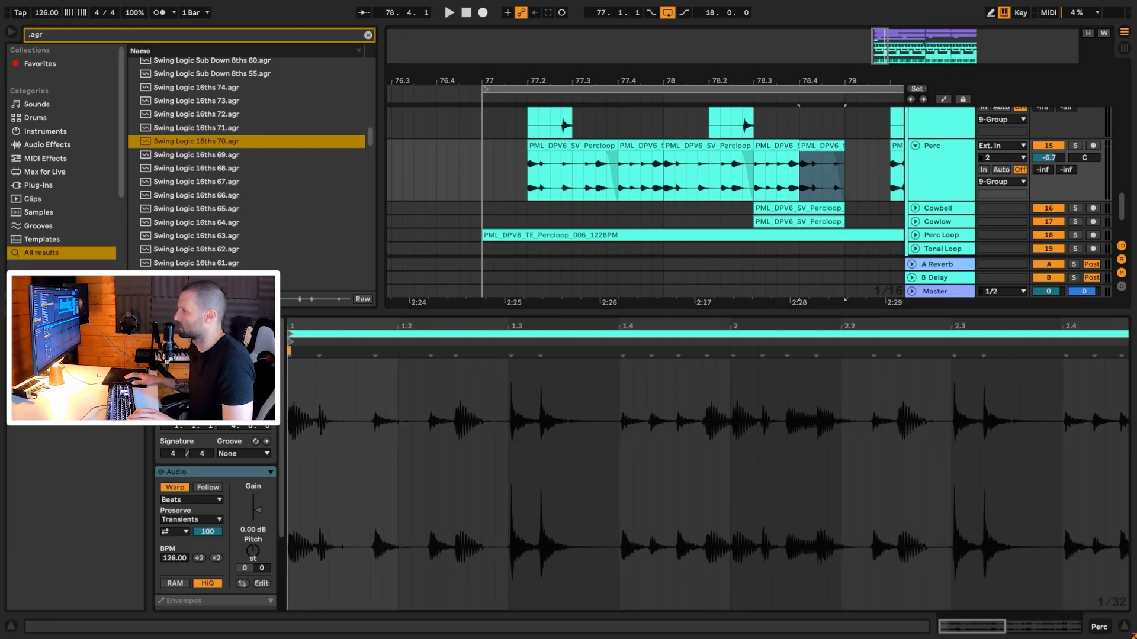
{"action": "left_click", "coordinate": [822, 145]}
Step: Audition the Cowbell track's clip at 78.3 in solo, and turn the track's solo off
{"action": "left_click_drag", "start_coordinate": [602, 80], "coordinate": [466, 46]}
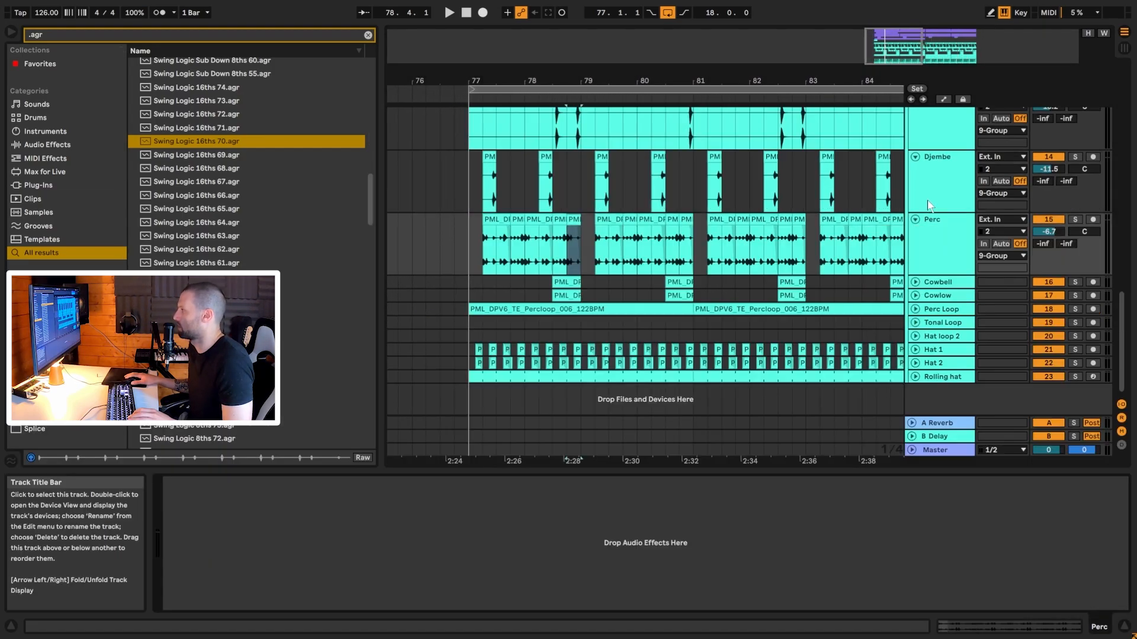
{"action": "left_click", "coordinate": [933, 220]}
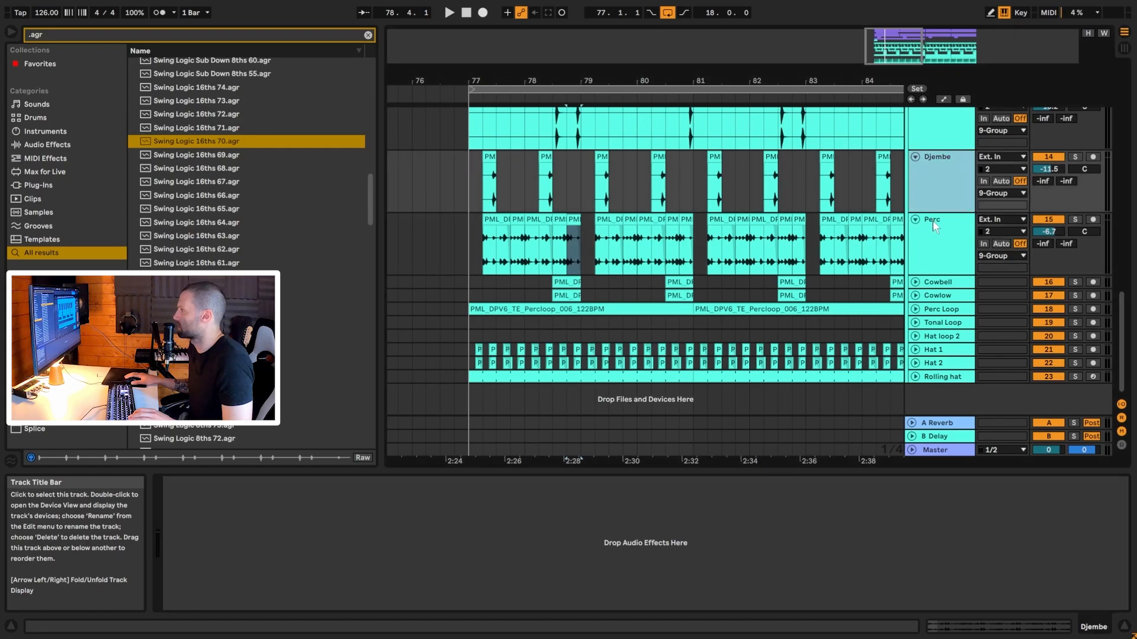
{"action": "left_click", "coordinate": [933, 283]}
{"action": "left_click", "coordinate": [1074, 282]}
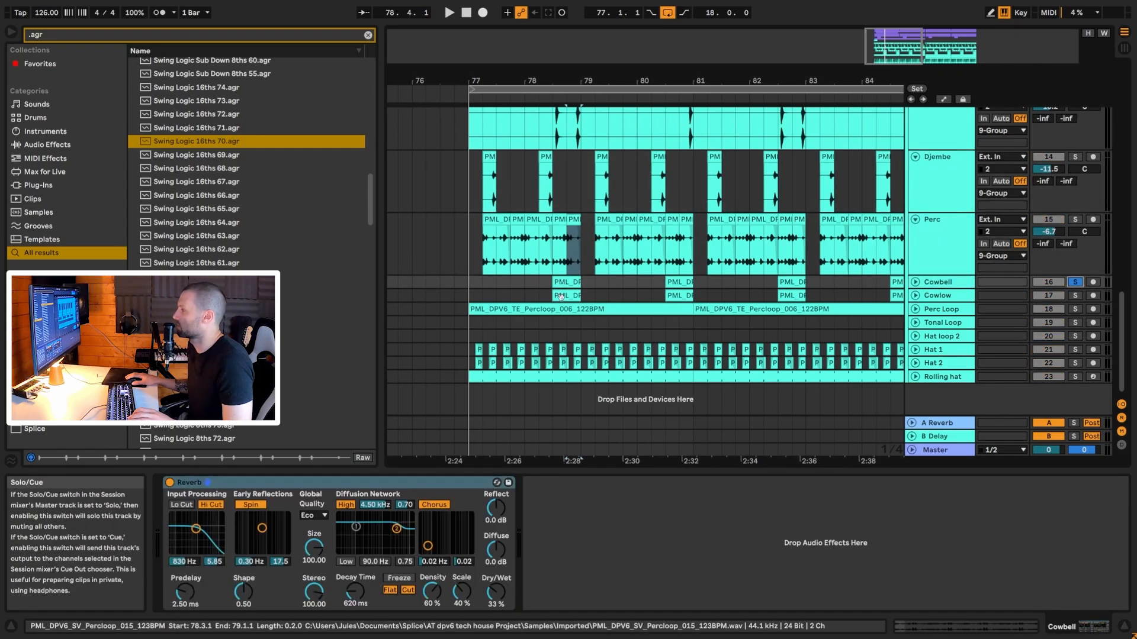
{"action": "key", "text": "space"}
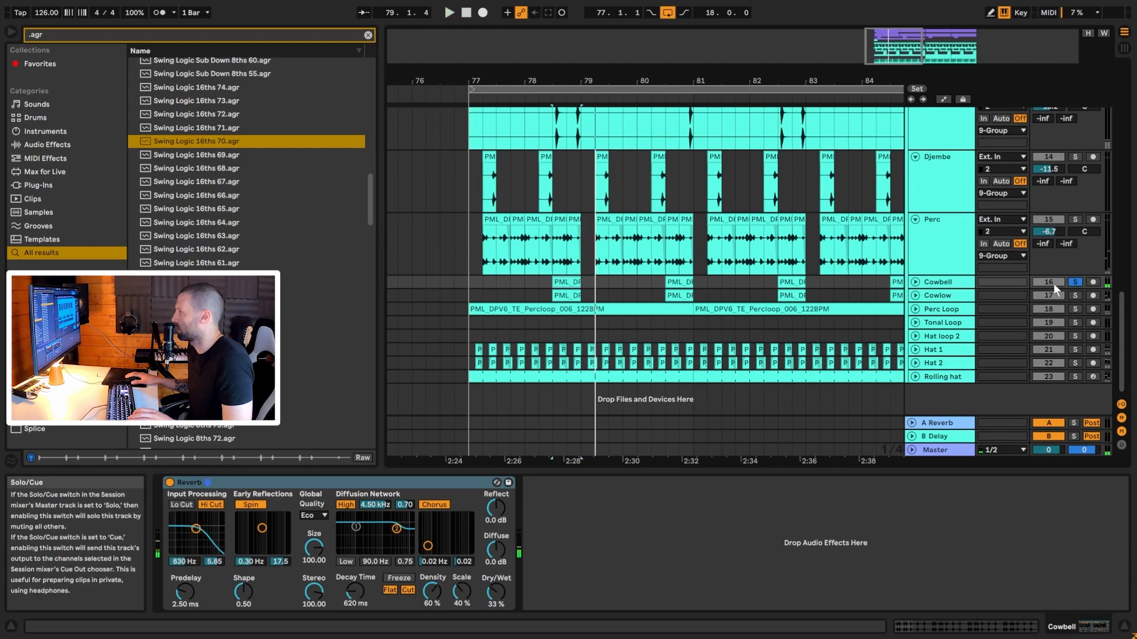
{"action": "left_click_drag", "start_coordinate": [613, 81], "coordinate": [740, 130]}
{"action": "left_click", "coordinate": [1075, 281]}
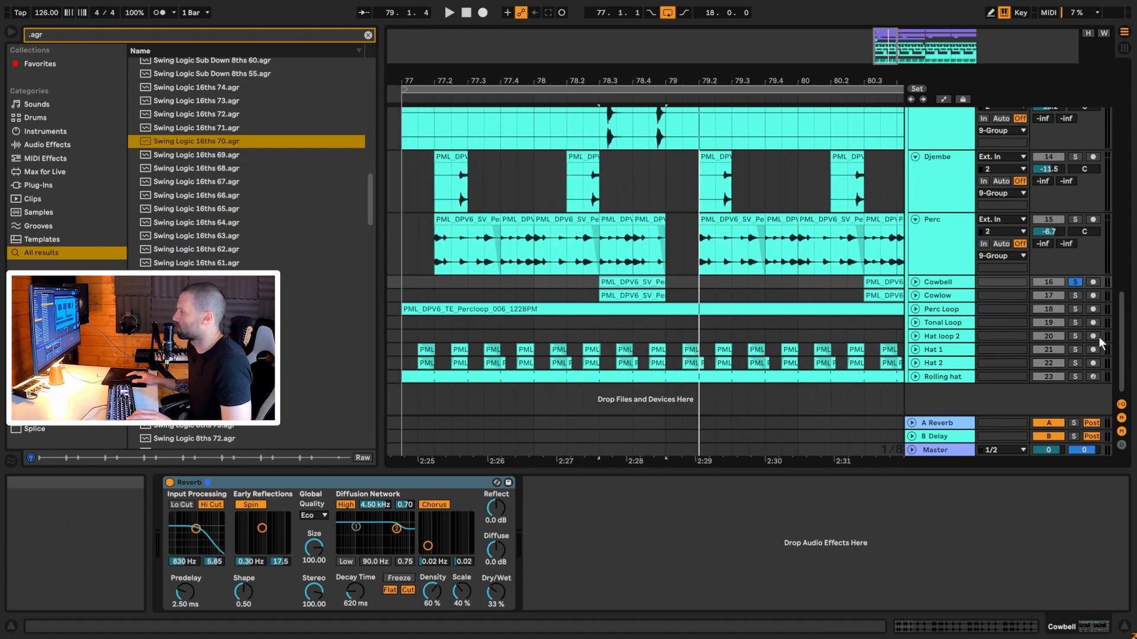
Step: Play the group from 77.1.1 with the Cowbell and Cowlow tracks muted, and unmute both to compare
{"action": "key", "text": "space"}
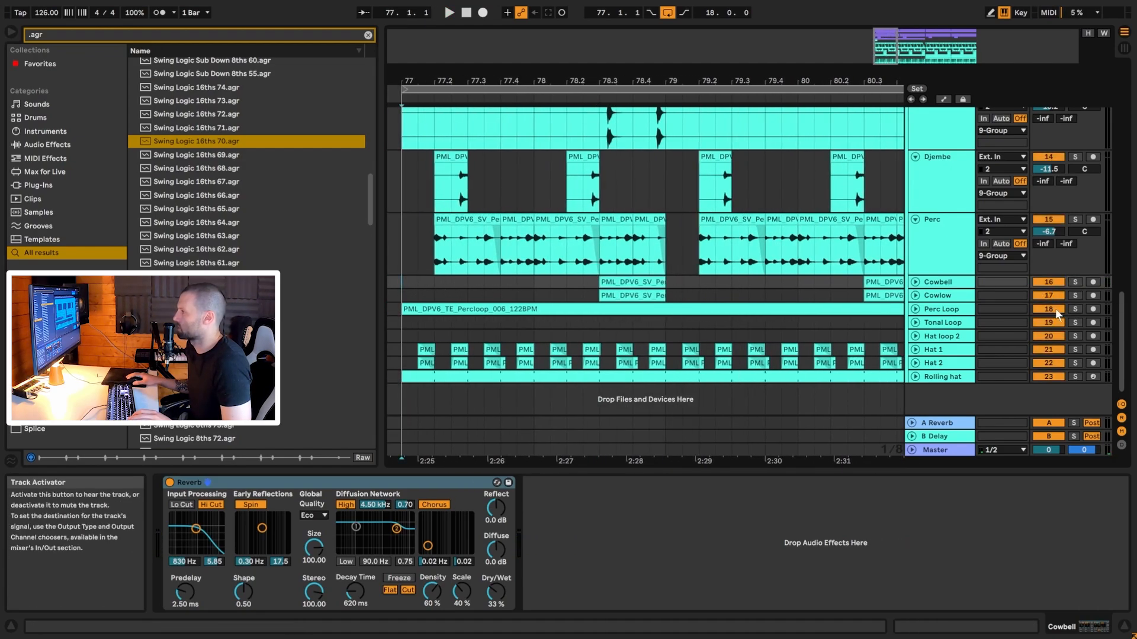
{"action": "left_click", "coordinate": [1046, 296]}
{"action": "key", "text": "space"}
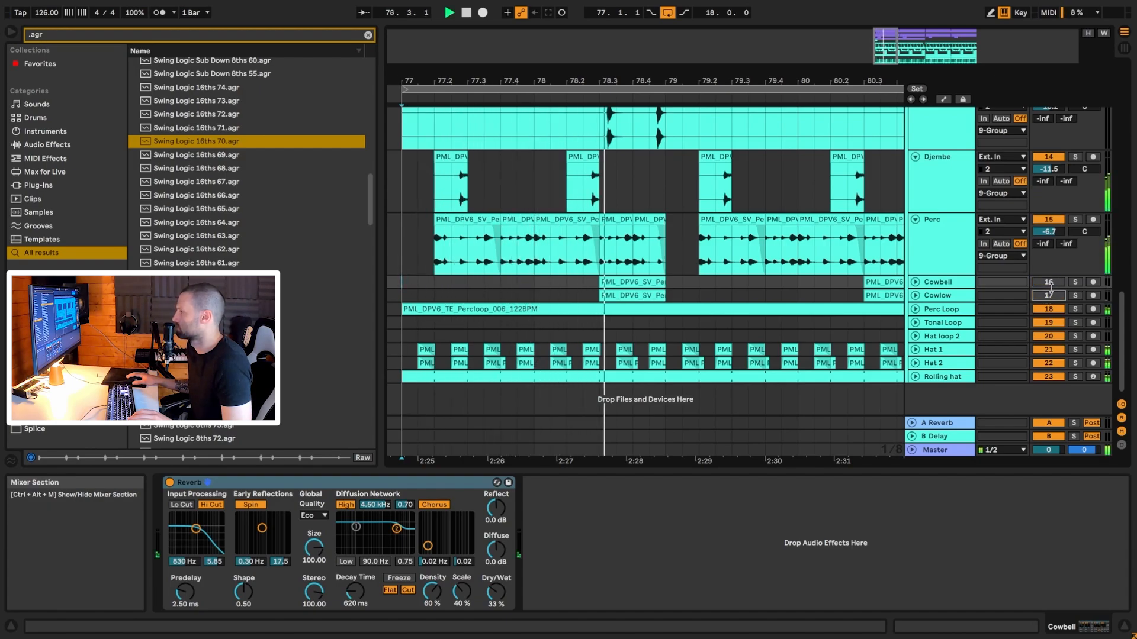
{"action": "left_click", "coordinate": [1049, 282]}
{"action": "left_click", "coordinate": [1049, 296]}
{"action": "key", "text": "space"}
{"action": "key", "text": "space"}
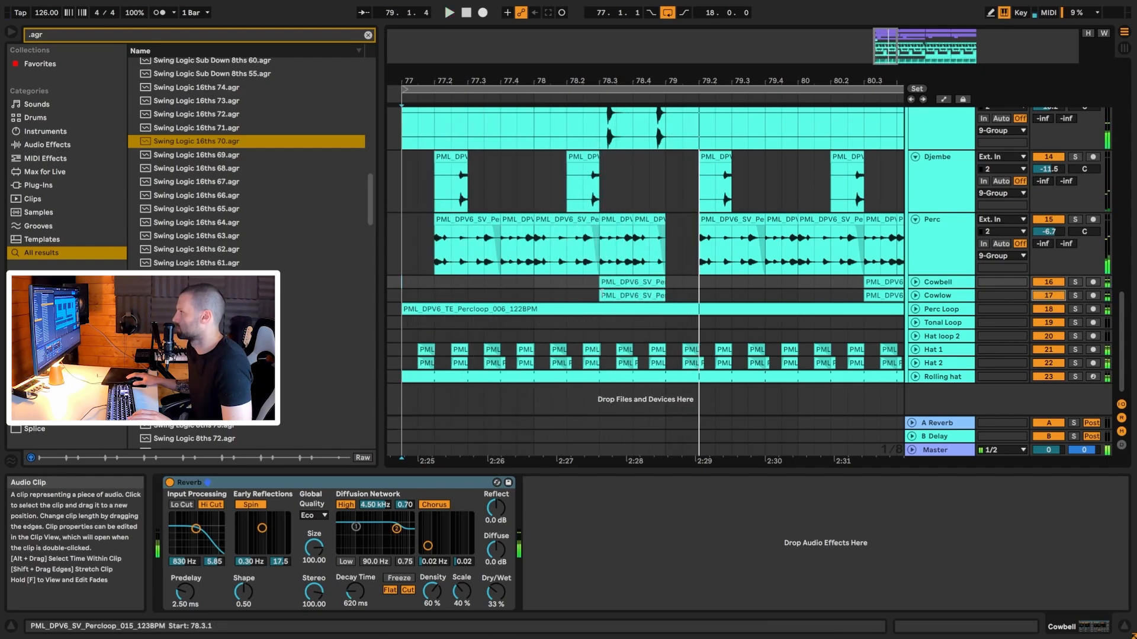
{"action": "key", "text": "space"}
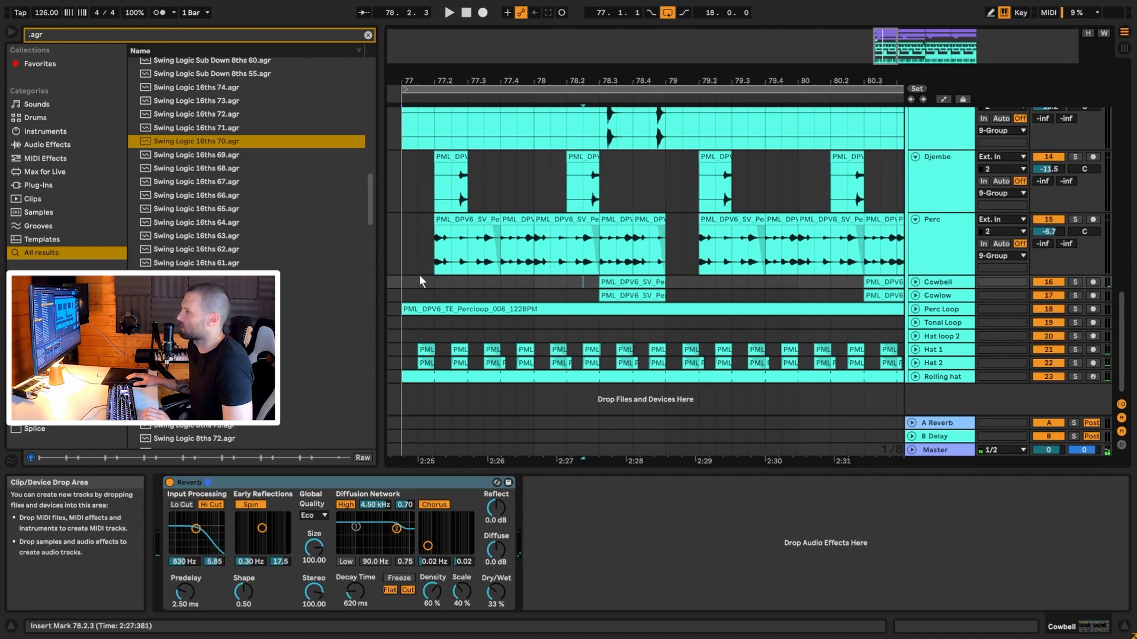
Step: Unfold the Cowbell track and examine its clip at 78.3 up close
{"action": "left_click_drag", "start_coordinate": [419, 276], "coordinate": [670, 289]}
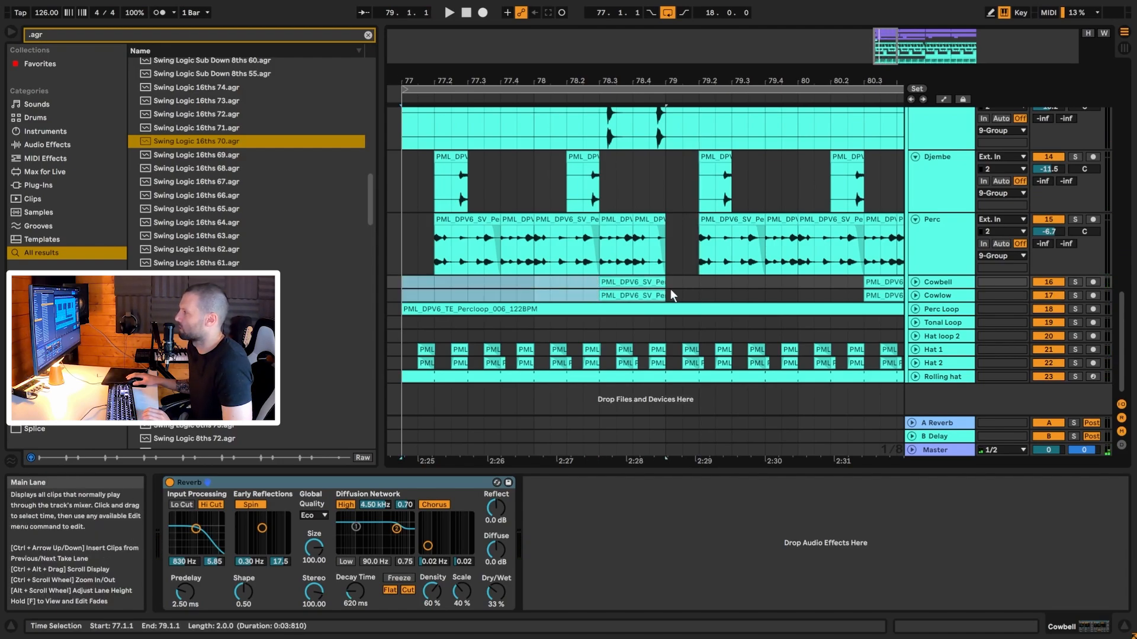
{"action": "left_click", "coordinate": [915, 283]}
{"action": "scroll", "coordinate": [797, 261], "scroll_direction": "down", "scroll_amount": 3}
{"action": "double_click", "coordinate": [939, 267]}
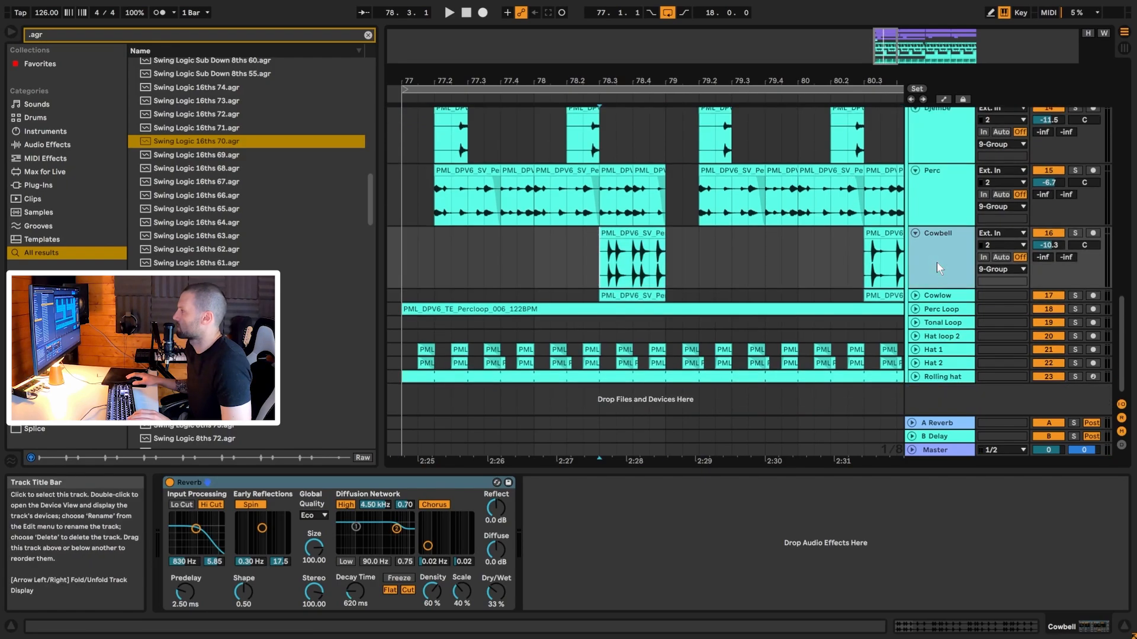
{"action": "left_click_drag", "start_coordinate": [605, 82], "coordinate": [599, 139]}
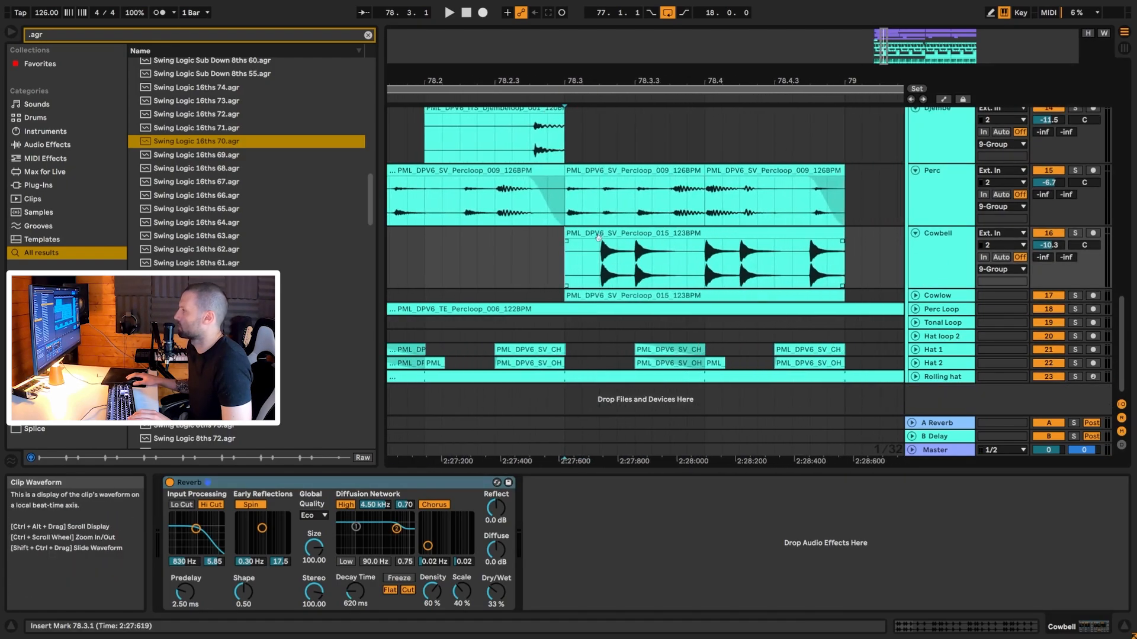
Step: Audition the Cowbell track's clip at 78.3 in solo and open the clip to examine its full waveform
{"action": "left_click", "coordinate": [675, 232]}
{"action": "left_click", "coordinate": [1075, 233]}
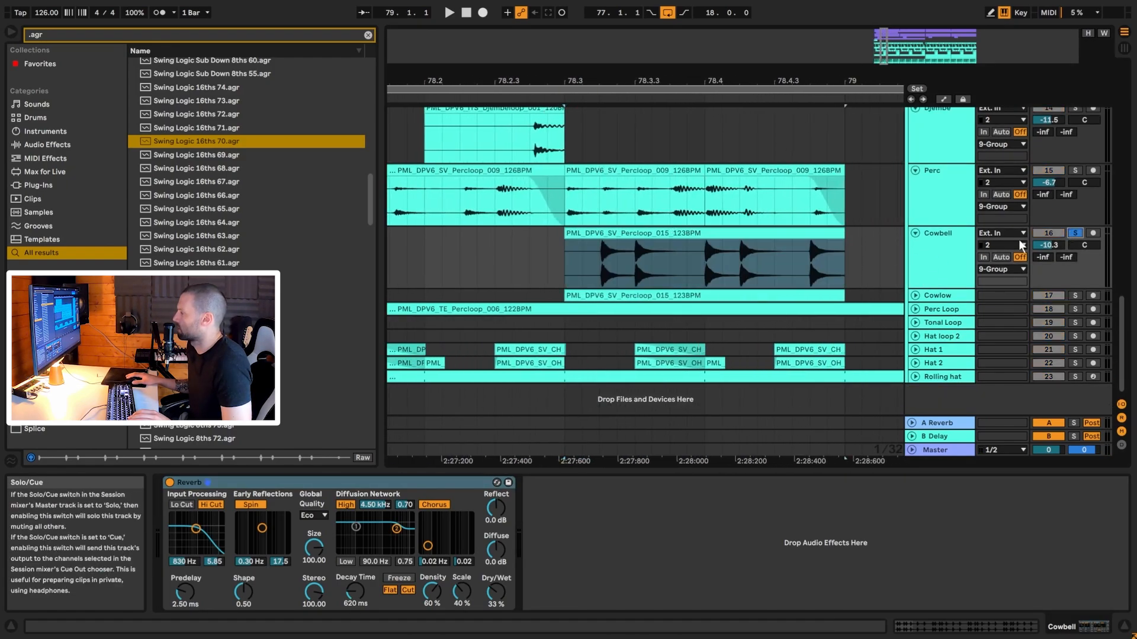
{"action": "key", "text": "space"}
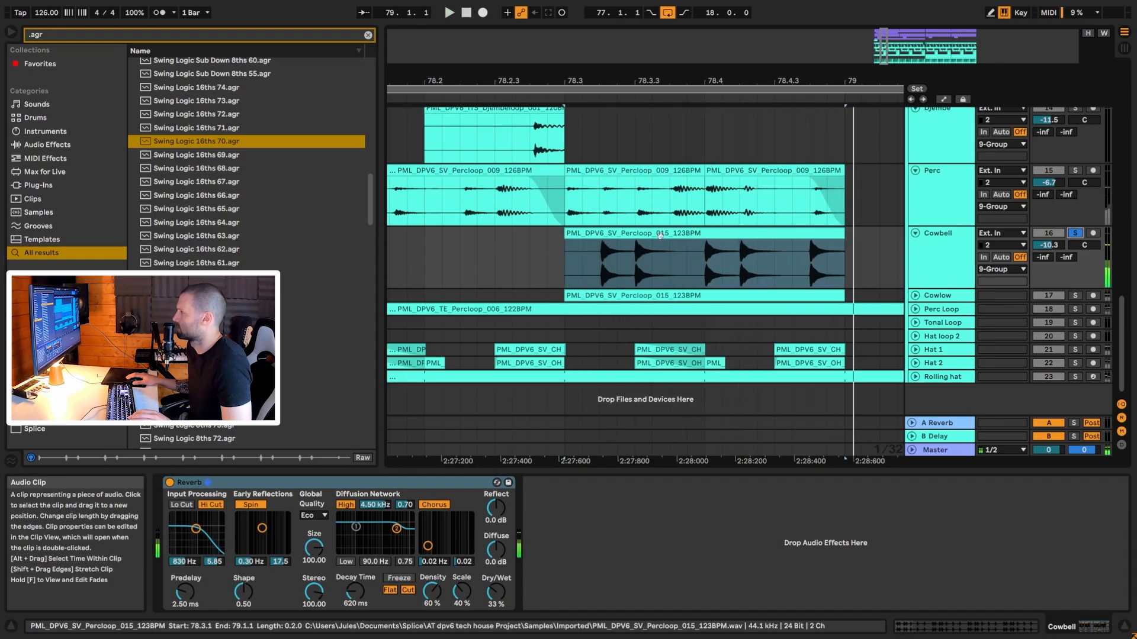
{"action": "double_click", "coordinate": [660, 234]}
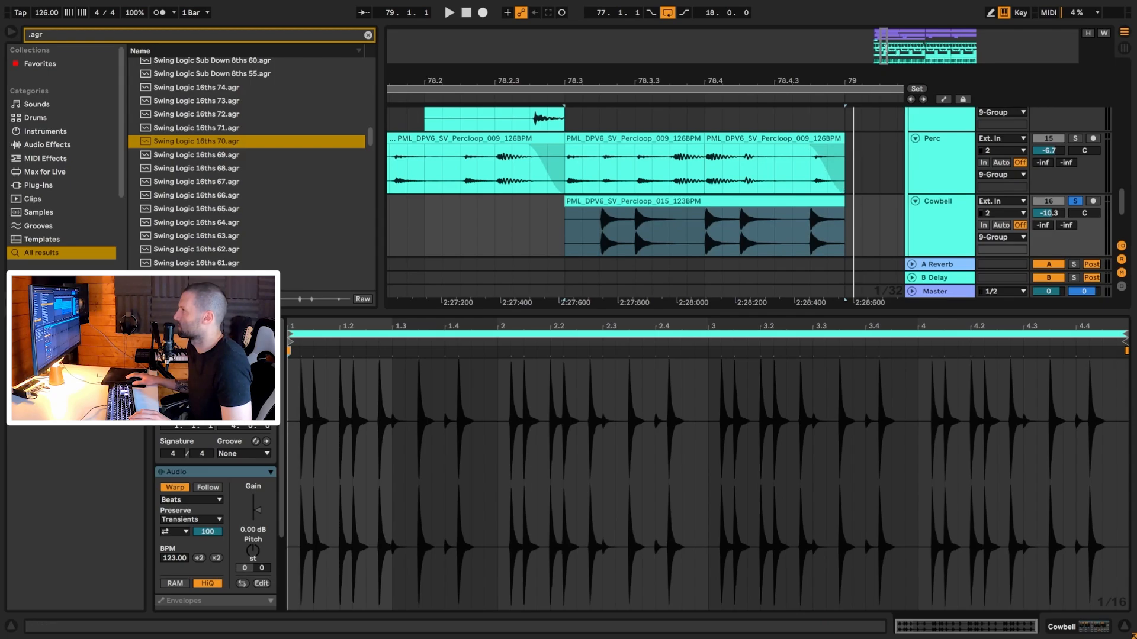
{"action": "scroll", "coordinate": [609, 214], "scroll_direction": "down", "scroll_amount": 5, "text": "ctrl"}
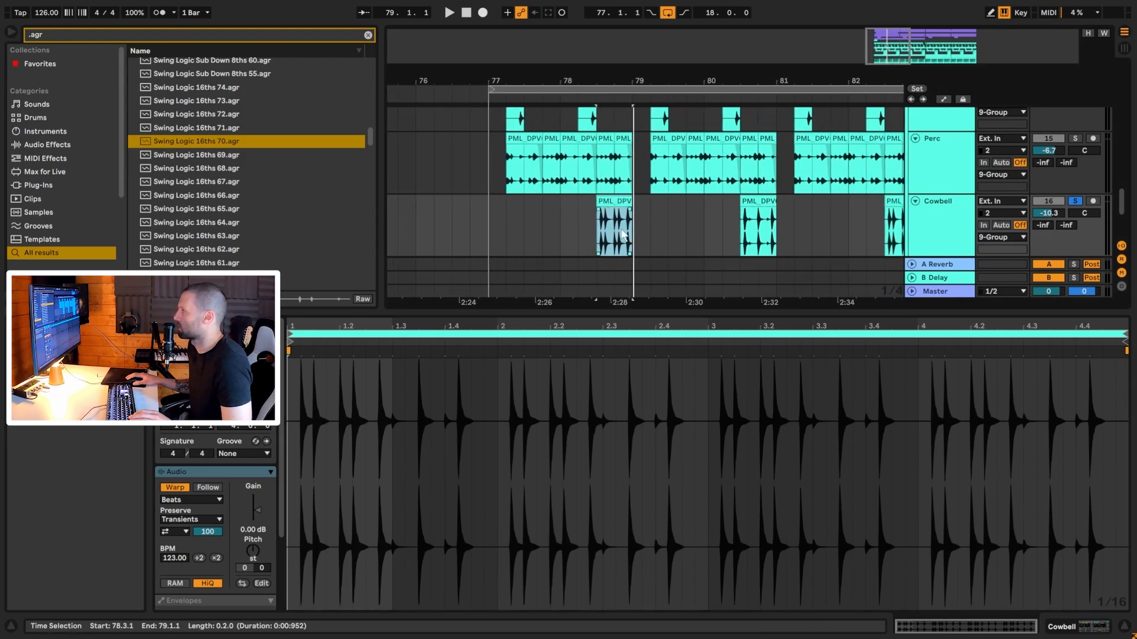
{"action": "scroll", "coordinate": [610, 214], "scroll_direction": "down", "scroll_amount": 2}
{"action": "key", "text": "space"}
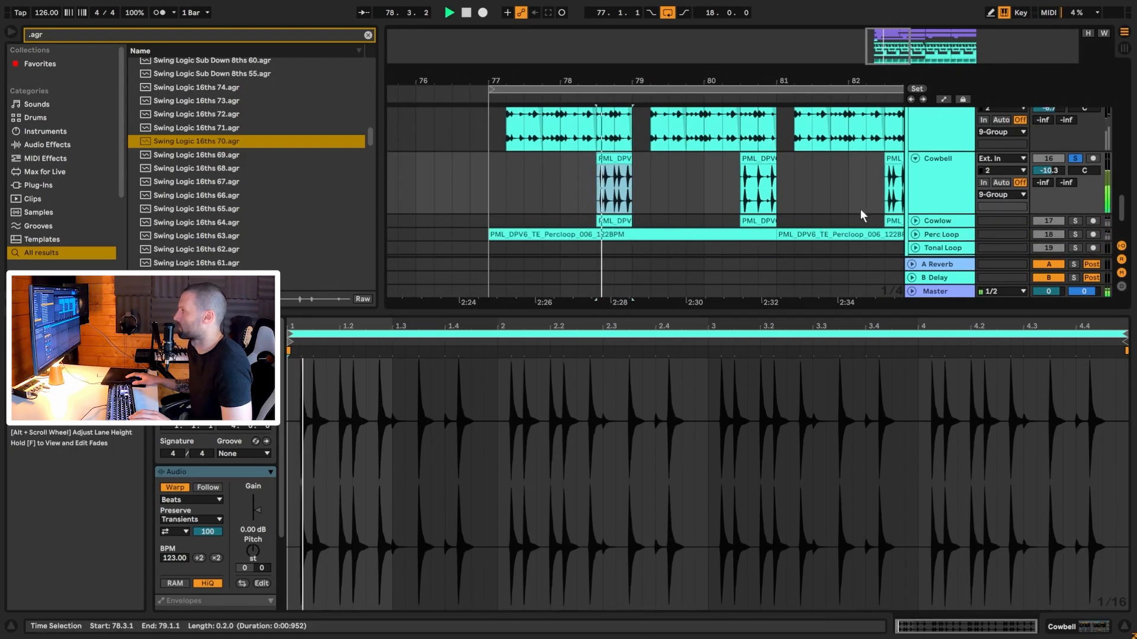
{"action": "key", "text": "space"}
Step: Unfold the Cowlow track, audition its clip at 78.3 in solo, and open the clip to examine its waveform and pitch
{"action": "left_click", "coordinate": [914, 221]}
{"action": "left_click", "coordinate": [914, 221]}
{"action": "left_click", "coordinate": [935, 163]}
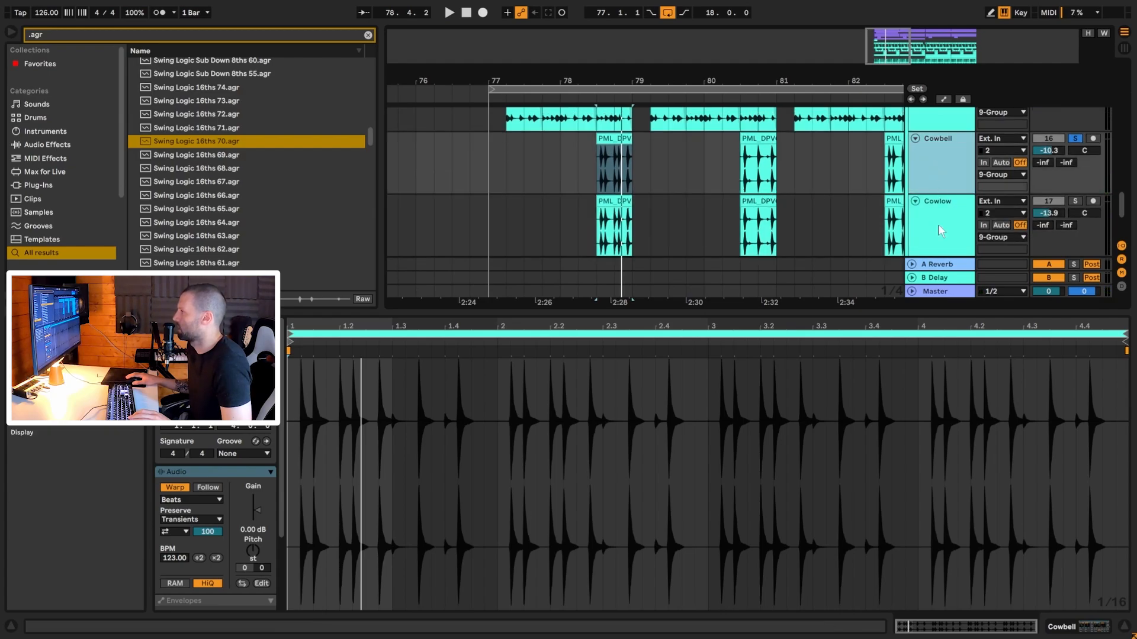
{"action": "double_click", "coordinate": [958, 230]}
{"action": "left_click", "coordinate": [1074, 247]}
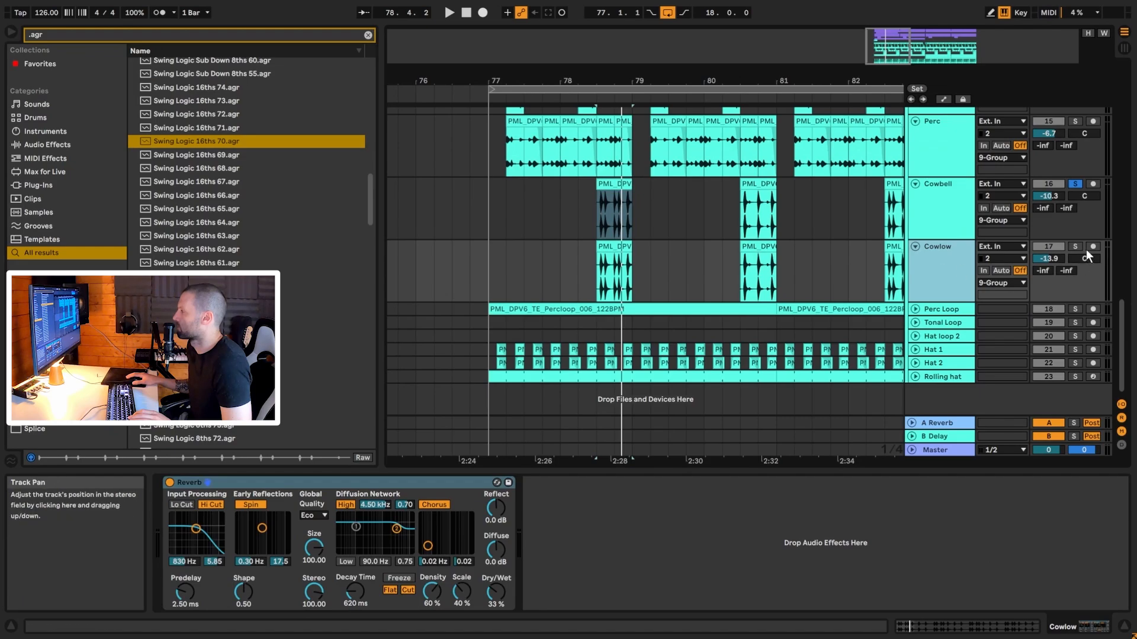
{"action": "left_click", "coordinate": [620, 248]}
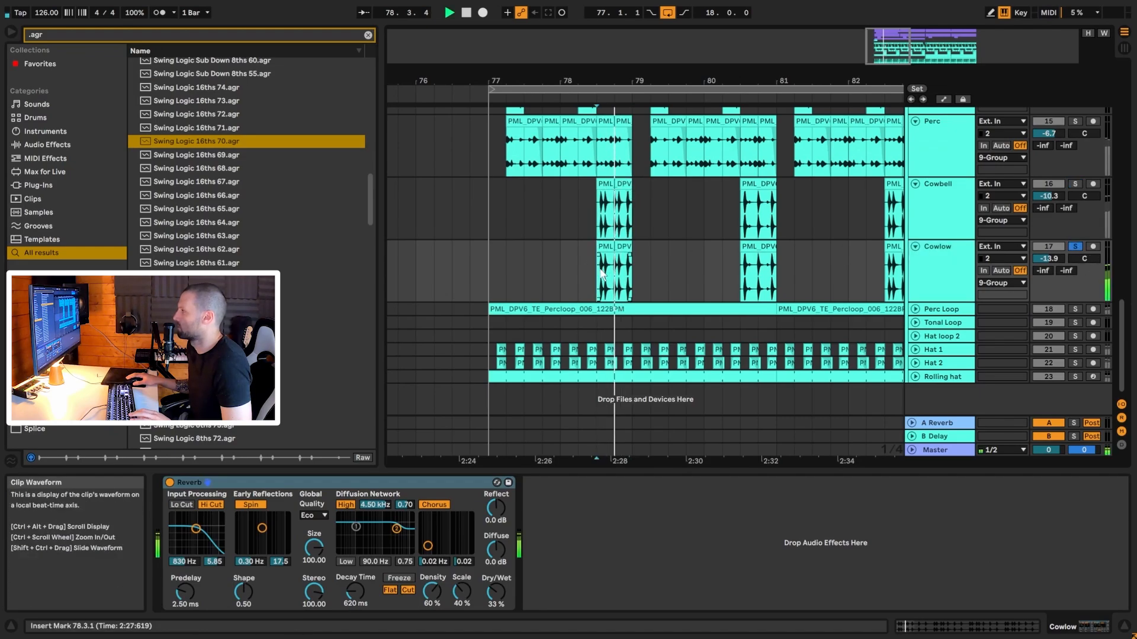
{"action": "double_click", "coordinate": [621, 248]}
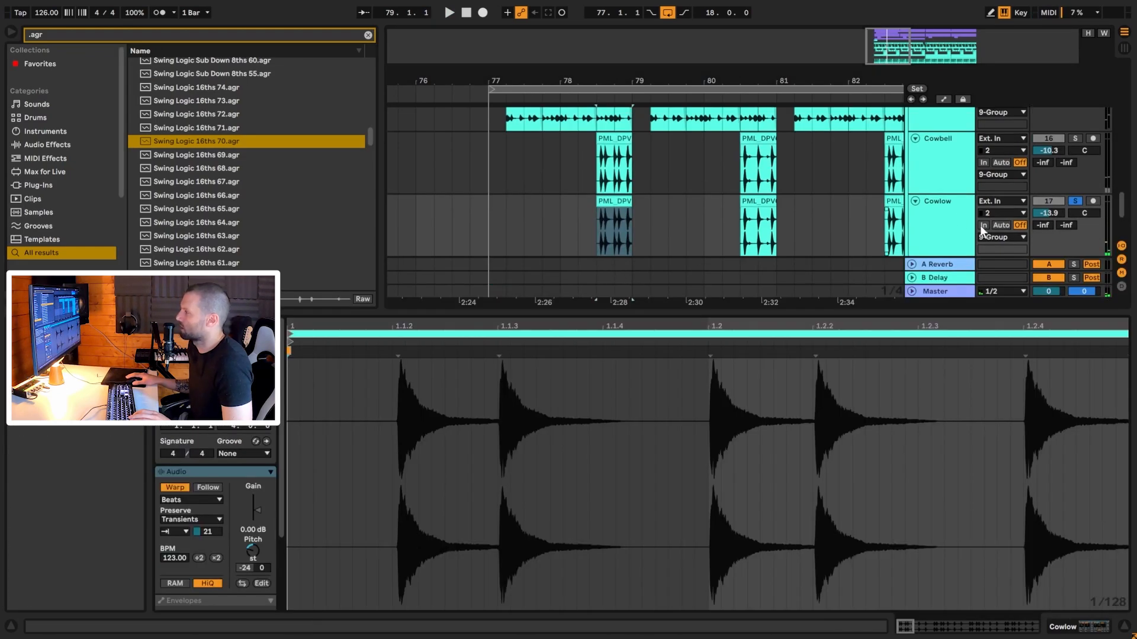
Step: Play the Cowbell and Cowlow clips at 78.3 together in solo and display the Cowlow track's Reverb
{"action": "left_click", "coordinate": [1075, 139]}
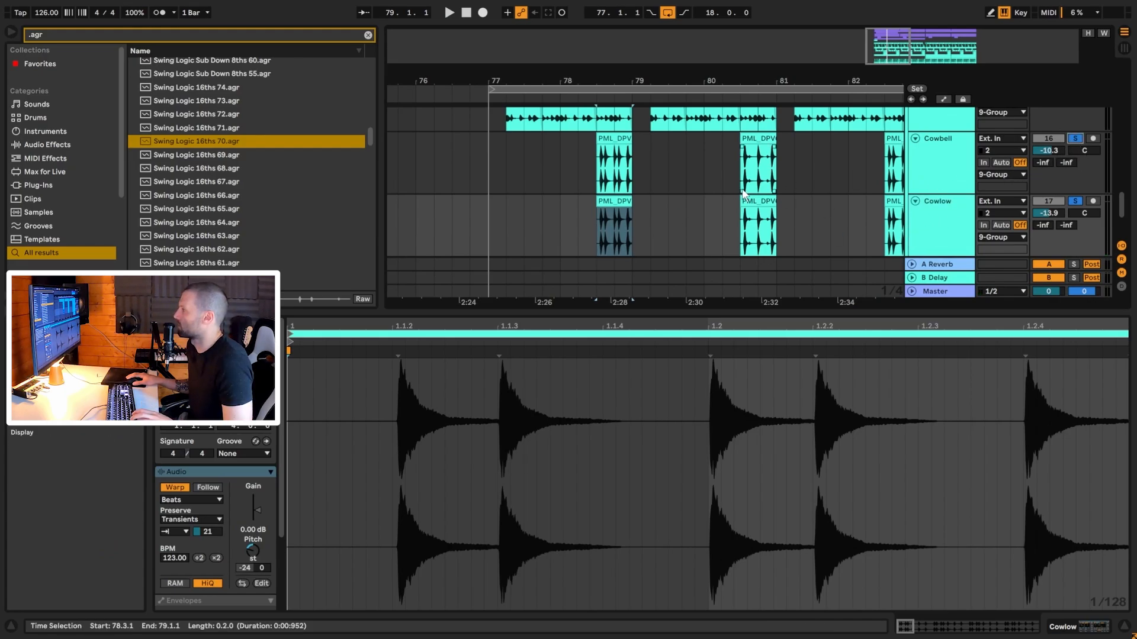
{"action": "key", "text": "space"}
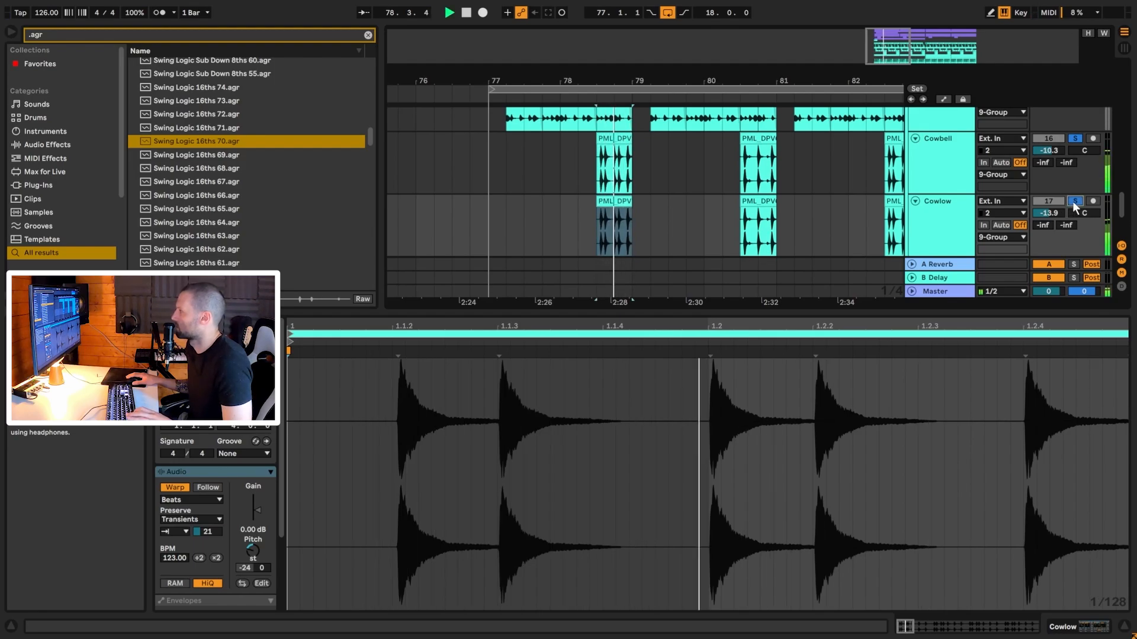
{"action": "left_click", "coordinate": [931, 226]}
{"action": "left_click", "coordinate": [659, 446]}
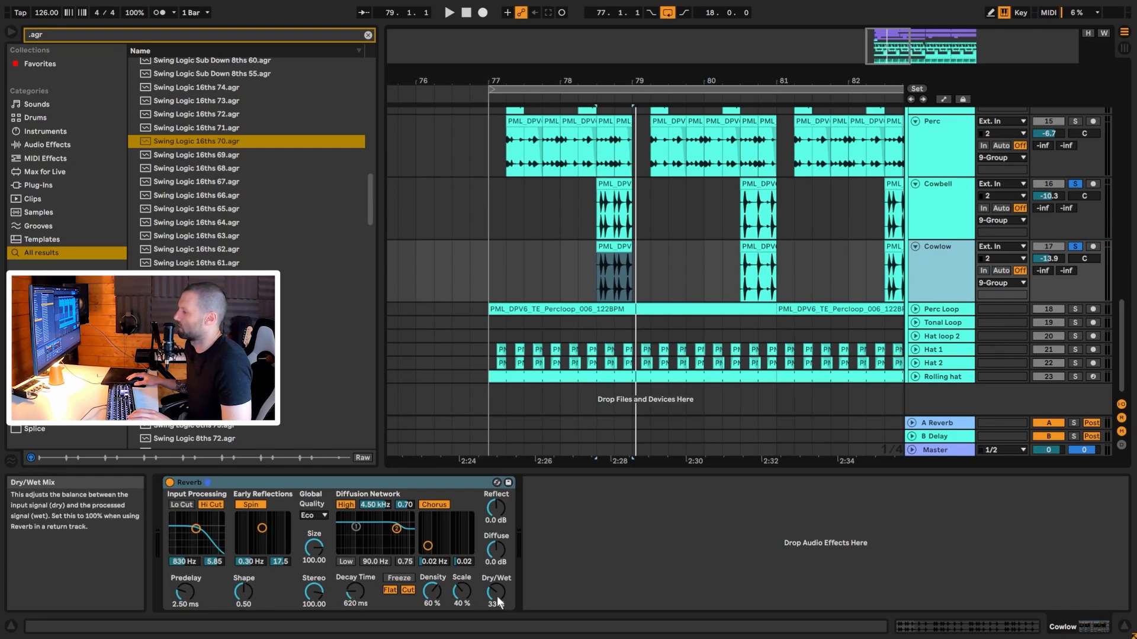
Step: Play the soloed Cowbell and Cowlow clips while switching each track's Reverb off and on to compare the sound
{"action": "left_click", "coordinate": [954, 226]}
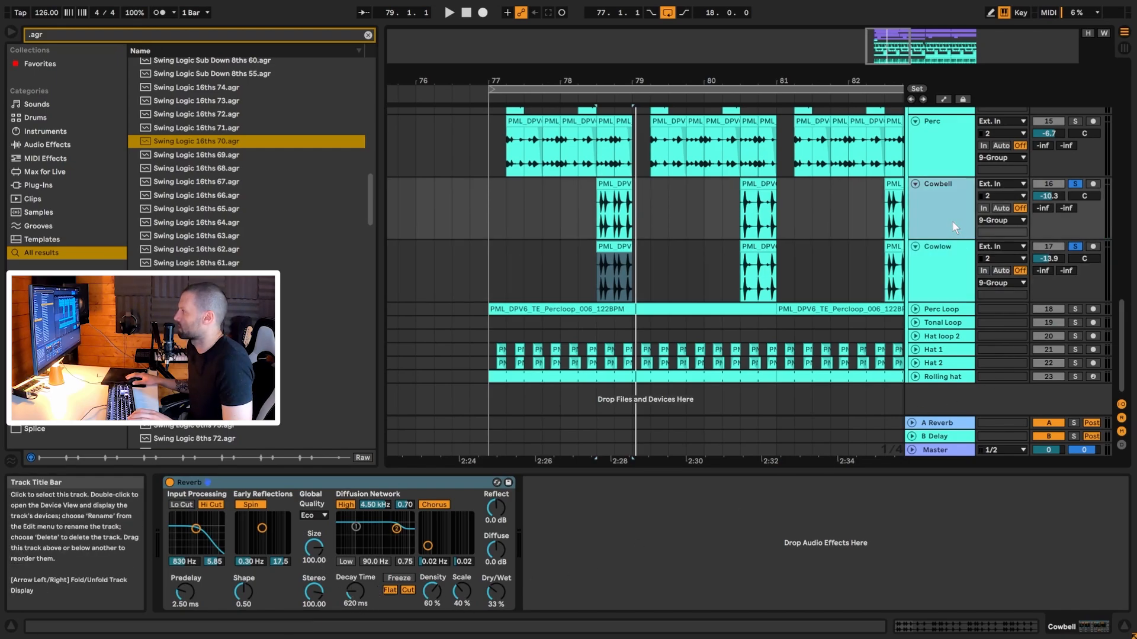
{"action": "left_click", "coordinate": [170, 482]}
{"action": "left_click", "coordinate": [941, 280]}
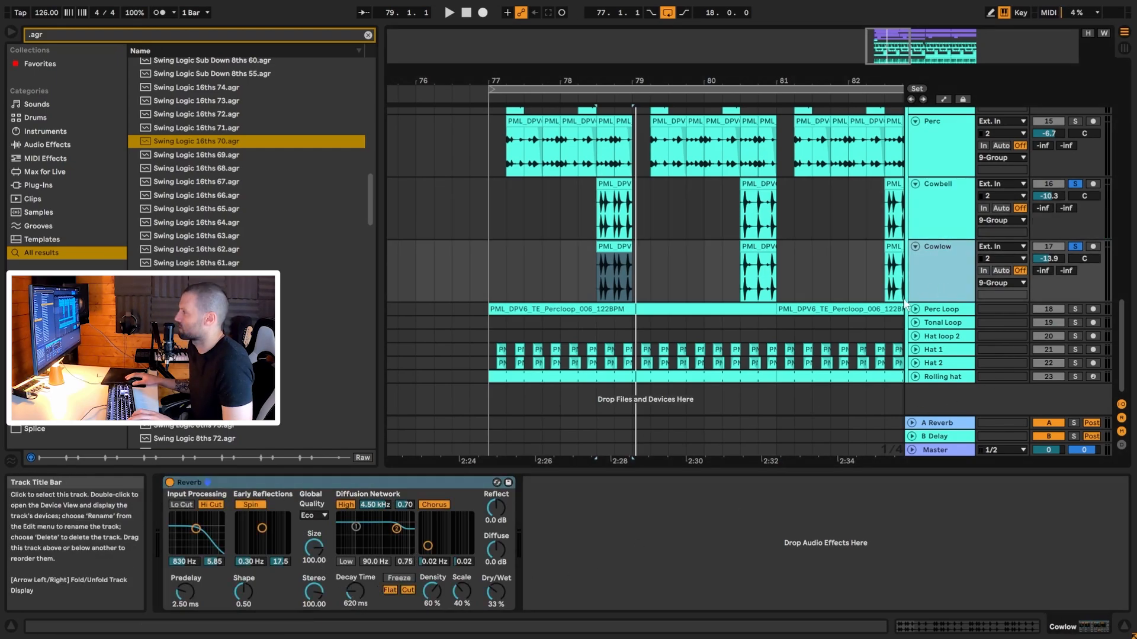
{"action": "key", "text": "space"}
{"action": "left_click", "coordinate": [169, 483]}
{"action": "left_click", "coordinate": [169, 483]}
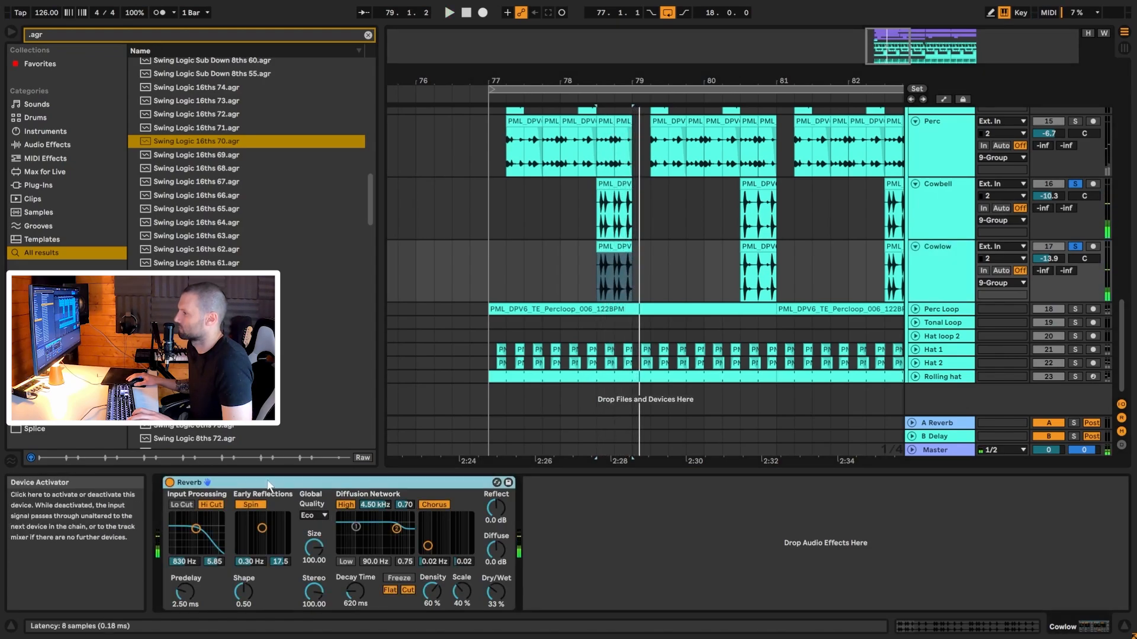
{"action": "key", "text": "space"}
{"action": "left_click", "coordinate": [942, 205]}
{"action": "key", "text": "space"}
{"action": "left_click", "coordinate": [170, 483]}
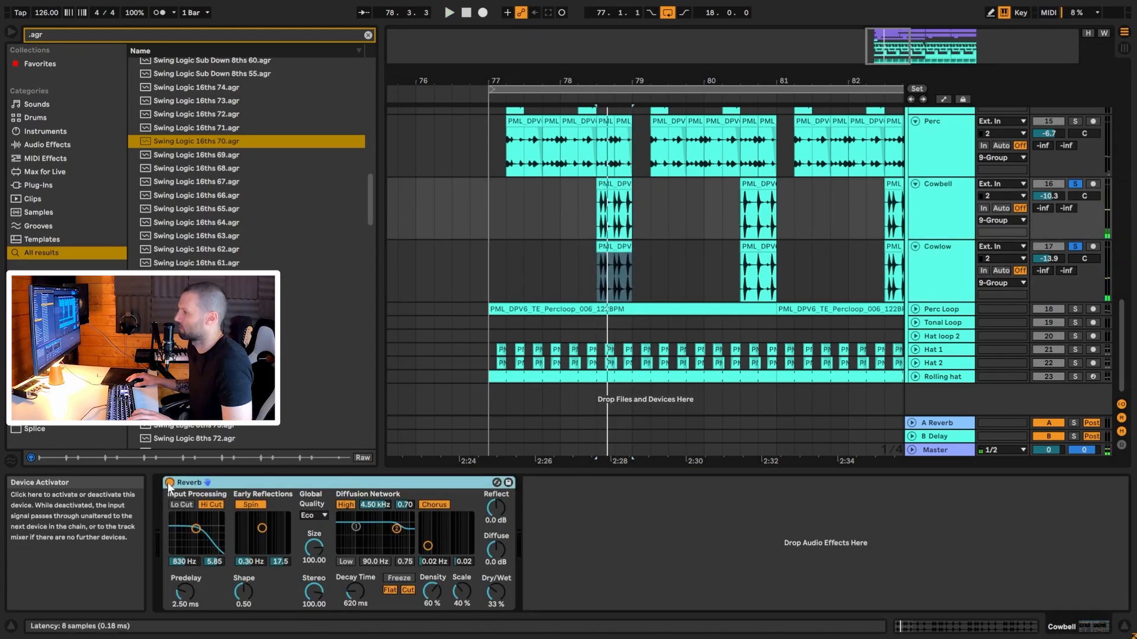
{"action": "key", "text": "space"}
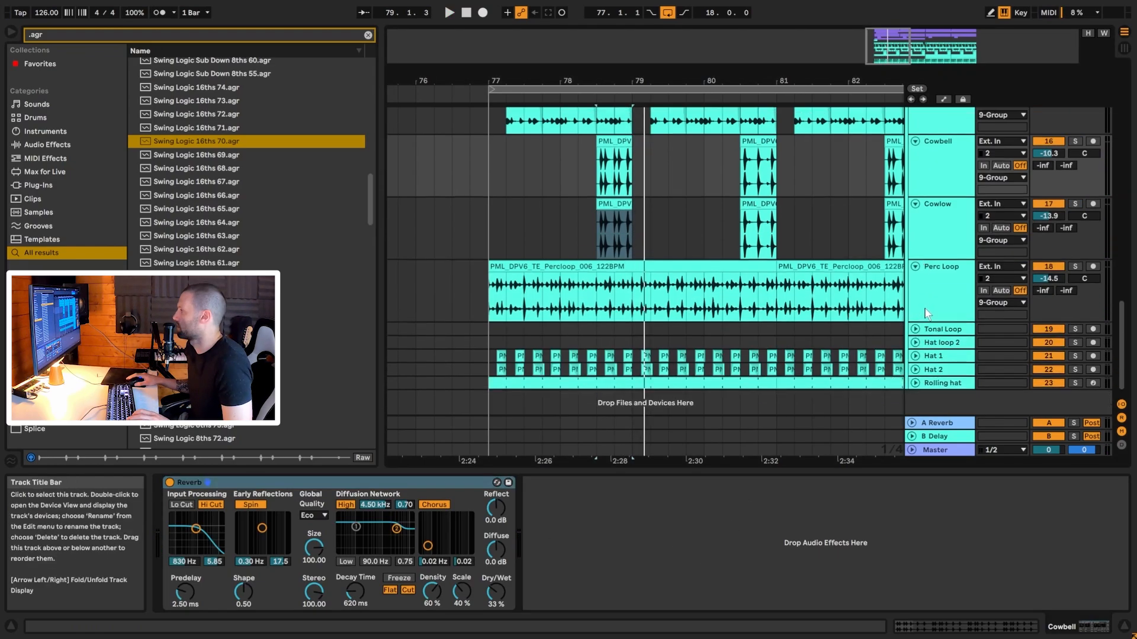
Step: Audition the Perc Loop track in solo from 77.1.1
{"action": "scroll", "coordinate": [927, 314], "scroll_direction": "down", "scroll_amount": 1}
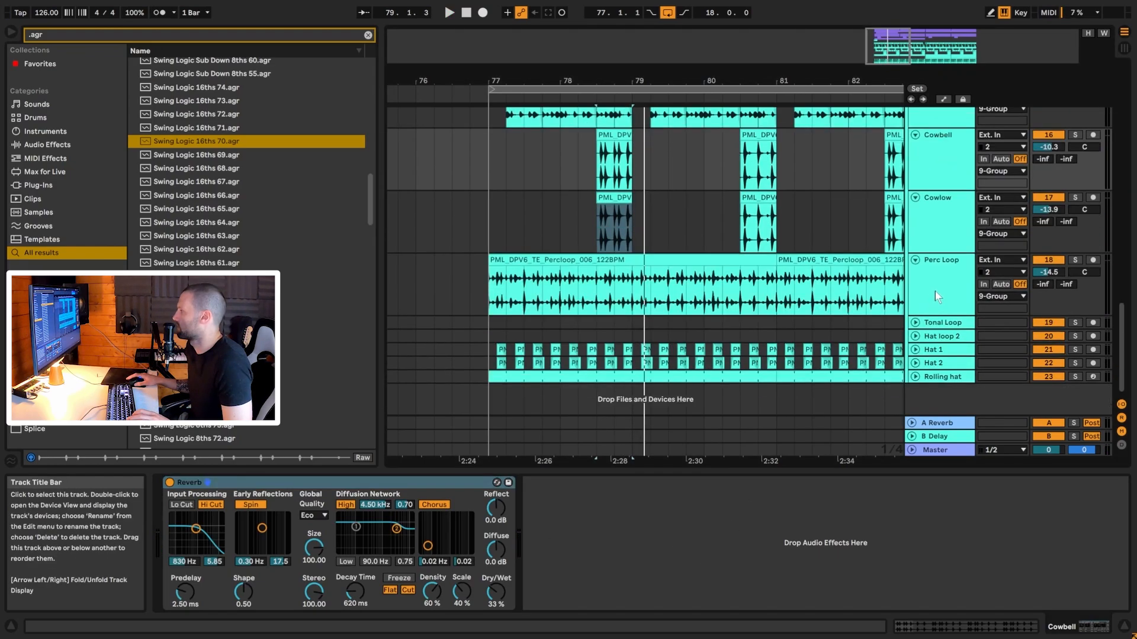
{"action": "left_click", "coordinate": [936, 295]}
{"action": "left_click", "coordinate": [489, 295]}
{"action": "left_click", "coordinate": [1074, 260]}
{"action": "key", "text": "space"}
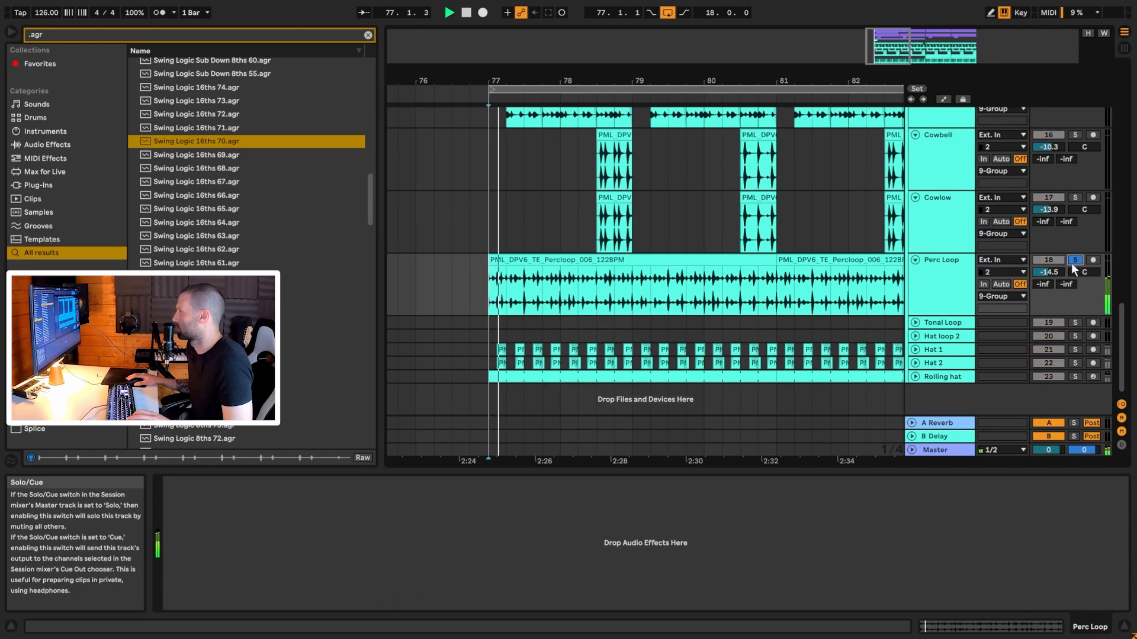
{"action": "key", "text": "space"}
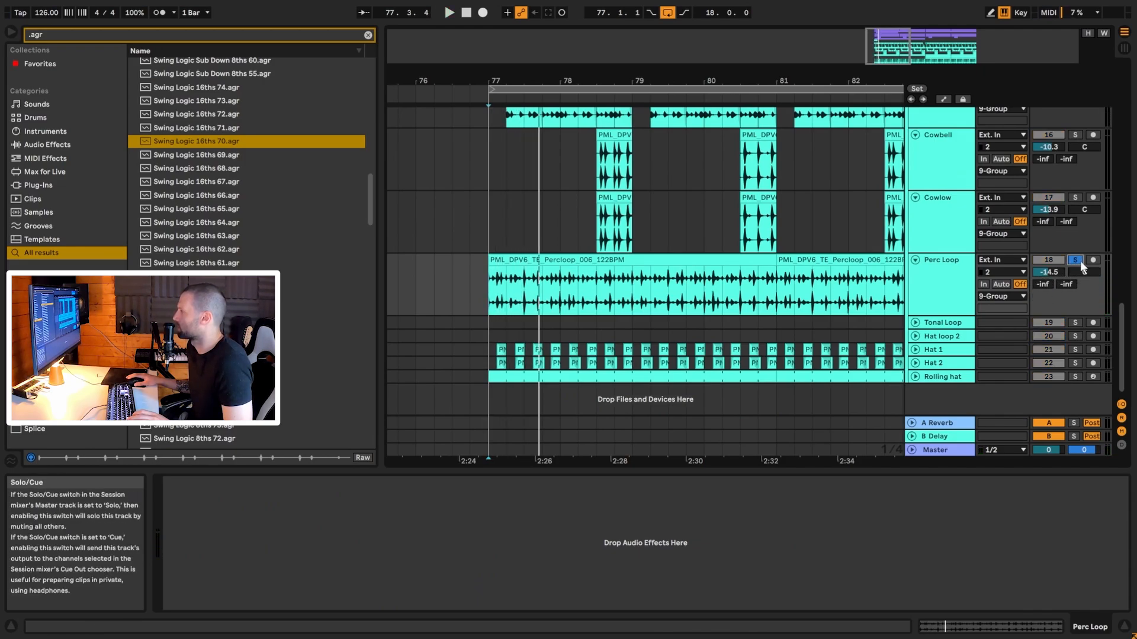
Step: Open the Perc Loop clip at 77 and play it with its groove set to None and to Swing 16ths 57 to compare
{"action": "double_click", "coordinate": [549, 261]}
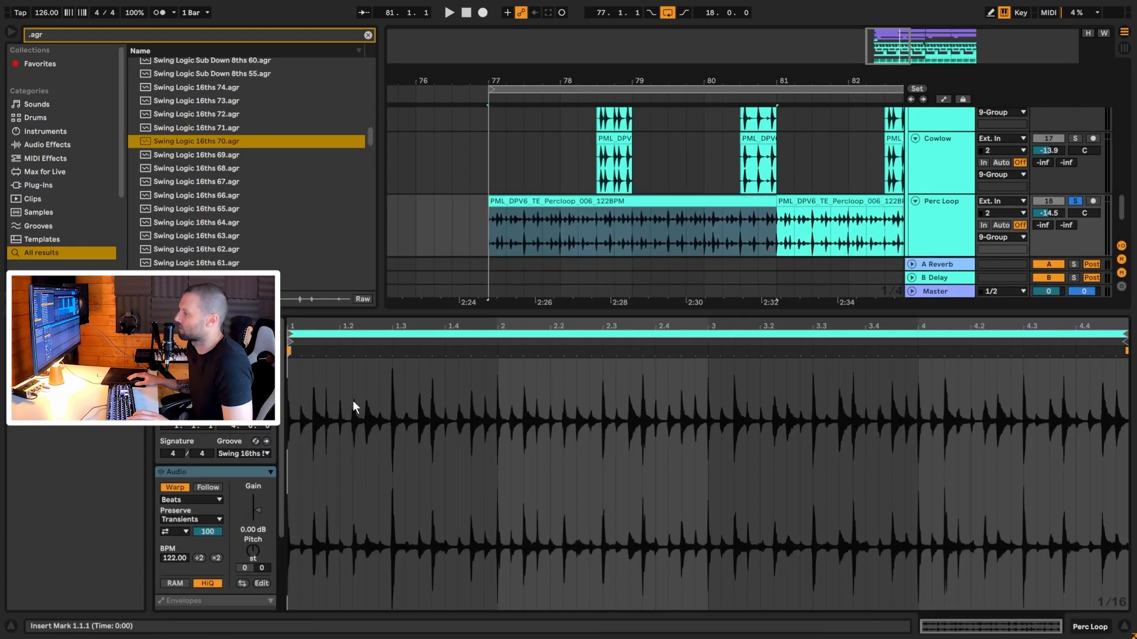
{"action": "left_click", "coordinate": [243, 457]}
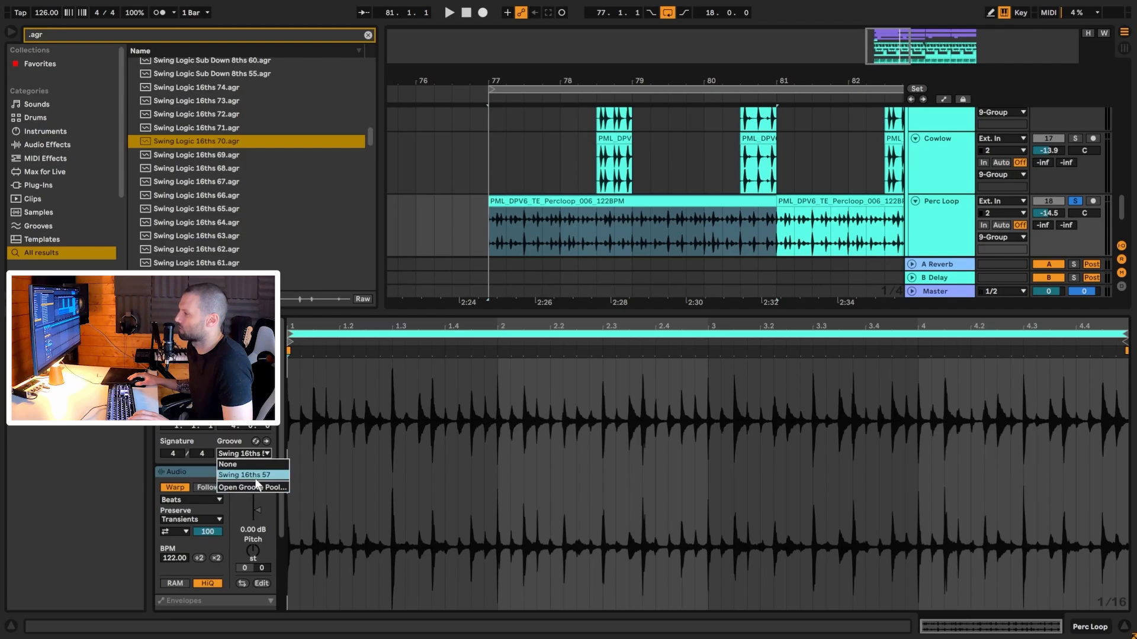
{"action": "left_click", "coordinate": [253, 477]}
{"action": "left_click", "coordinate": [240, 451]}
{"action": "left_click", "coordinate": [236, 463]}
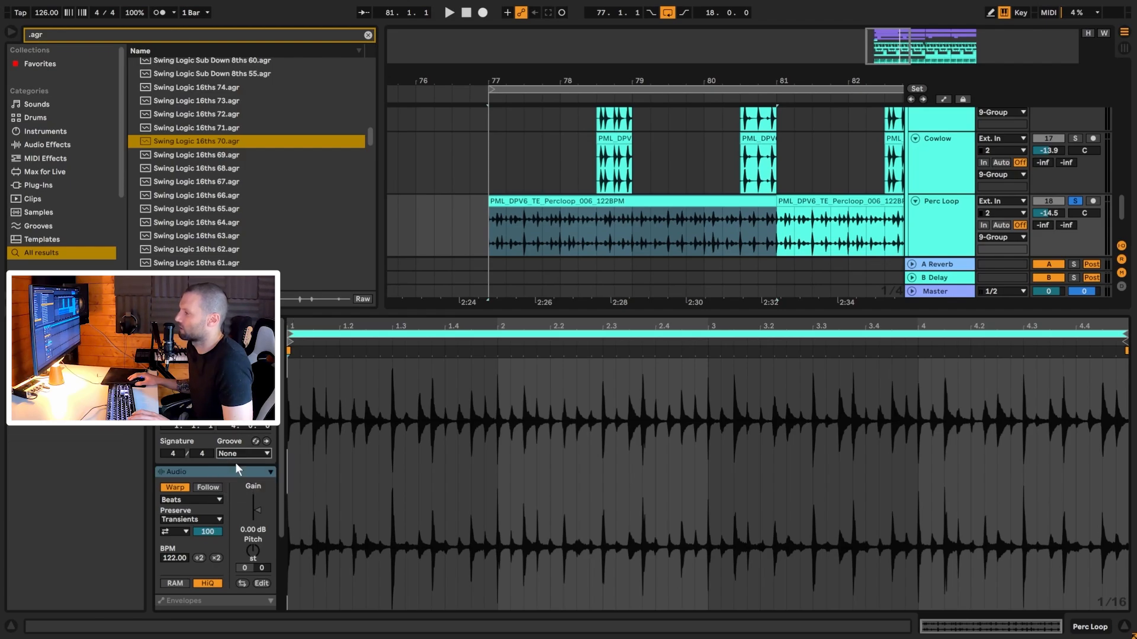
{"action": "key", "text": "space"}
{"action": "left_click", "coordinate": [238, 455]}
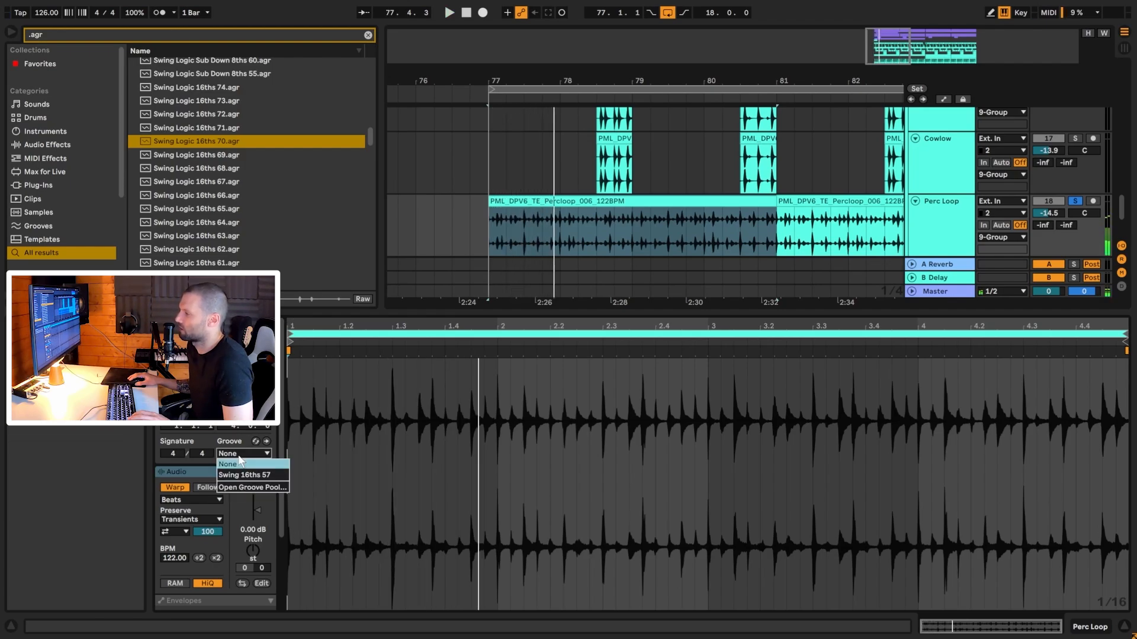
{"action": "left_click", "coordinate": [239, 471]}
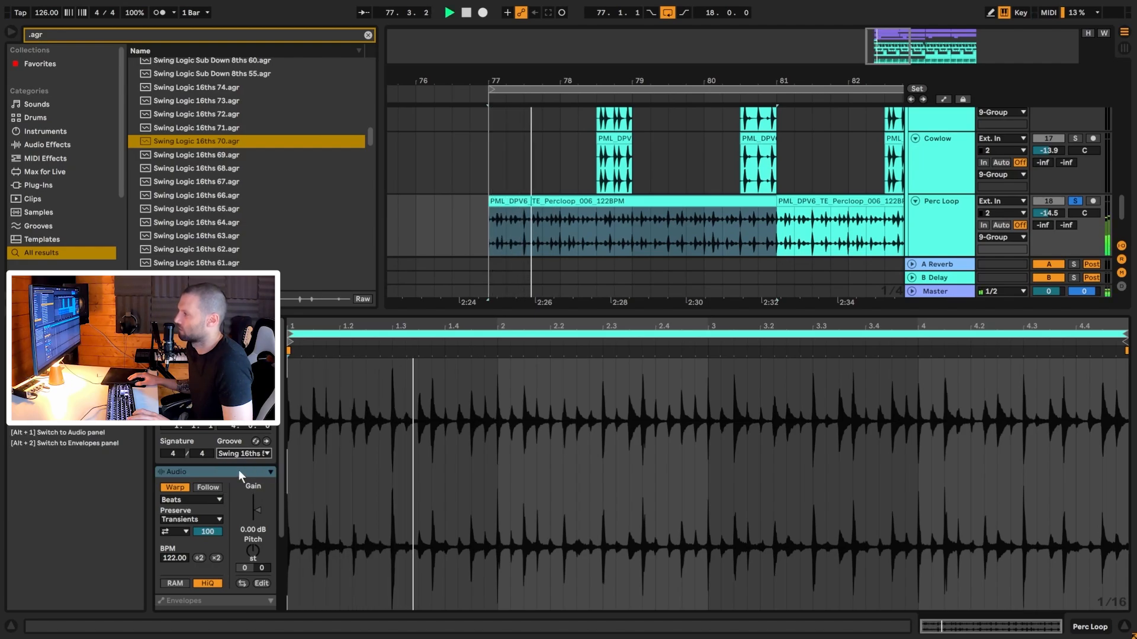
{"action": "key", "text": "space"}
Step: Unsolo the Perc Loop track, play the group from 77.1.1 with it muted, and unmute it to compare
{"action": "left_click", "coordinate": [1049, 202]}
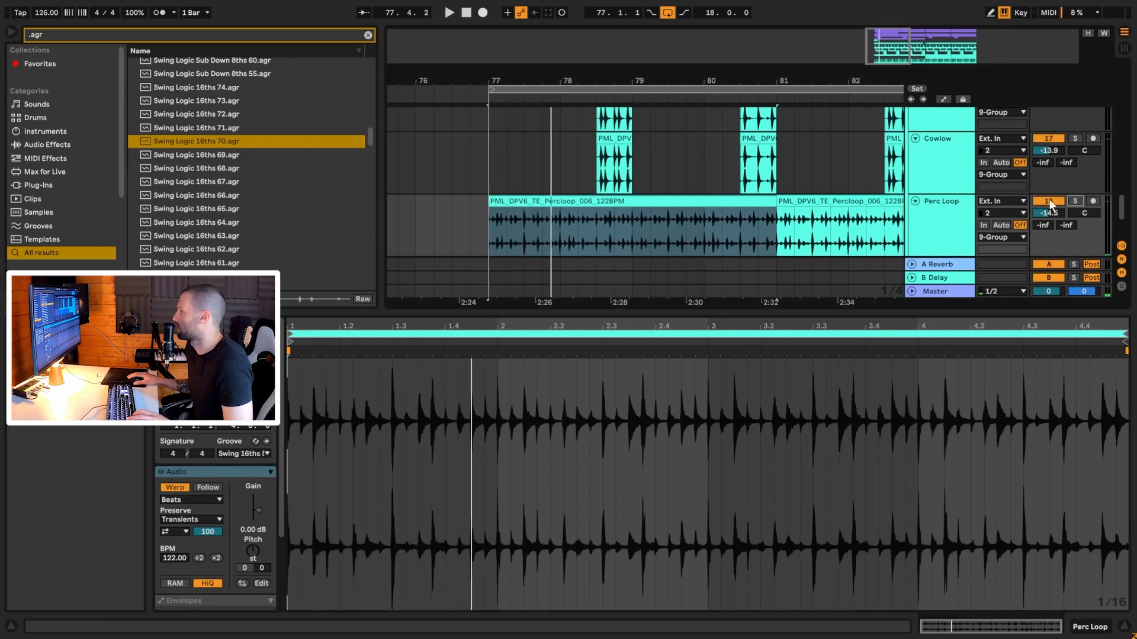
{"action": "key", "text": "space"}
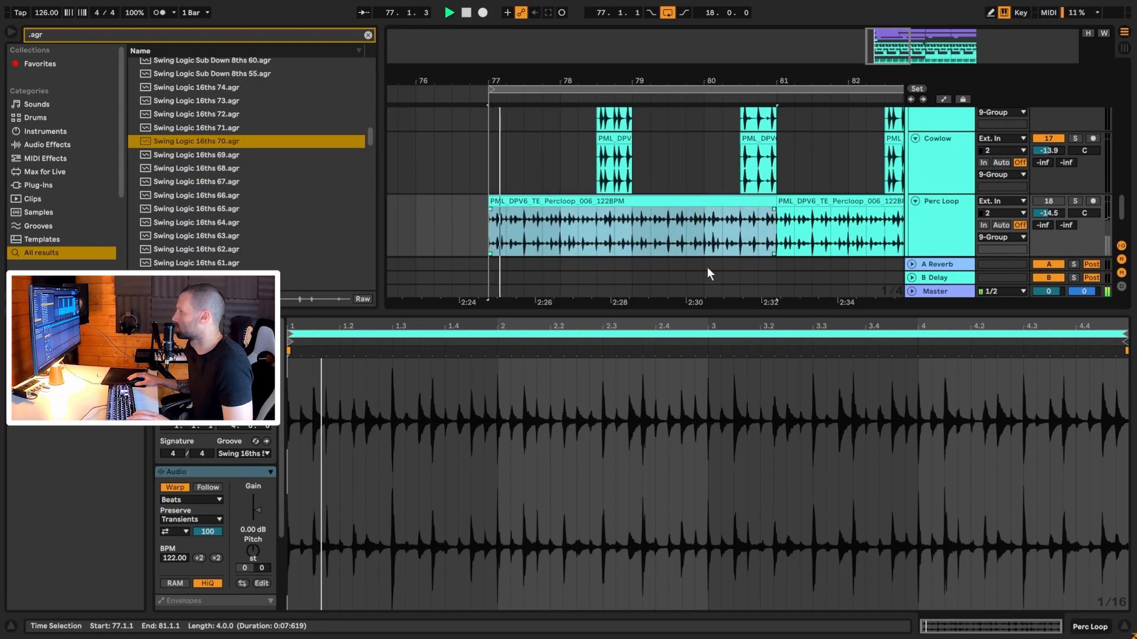
{"action": "left_click", "coordinate": [1049, 202]}
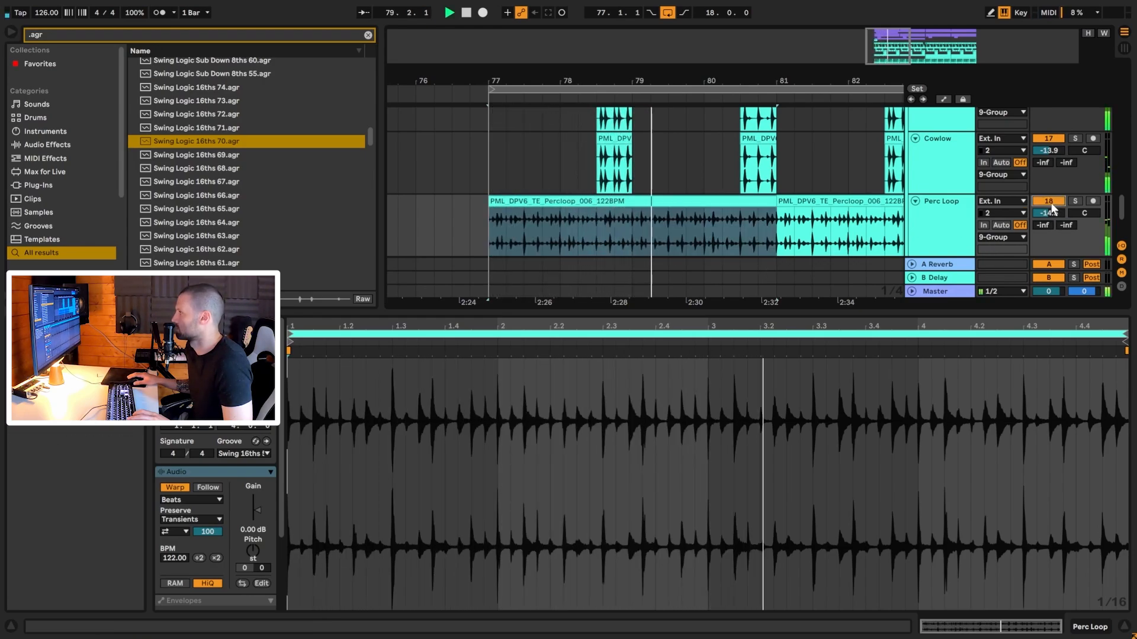
{"action": "key", "text": "space"}
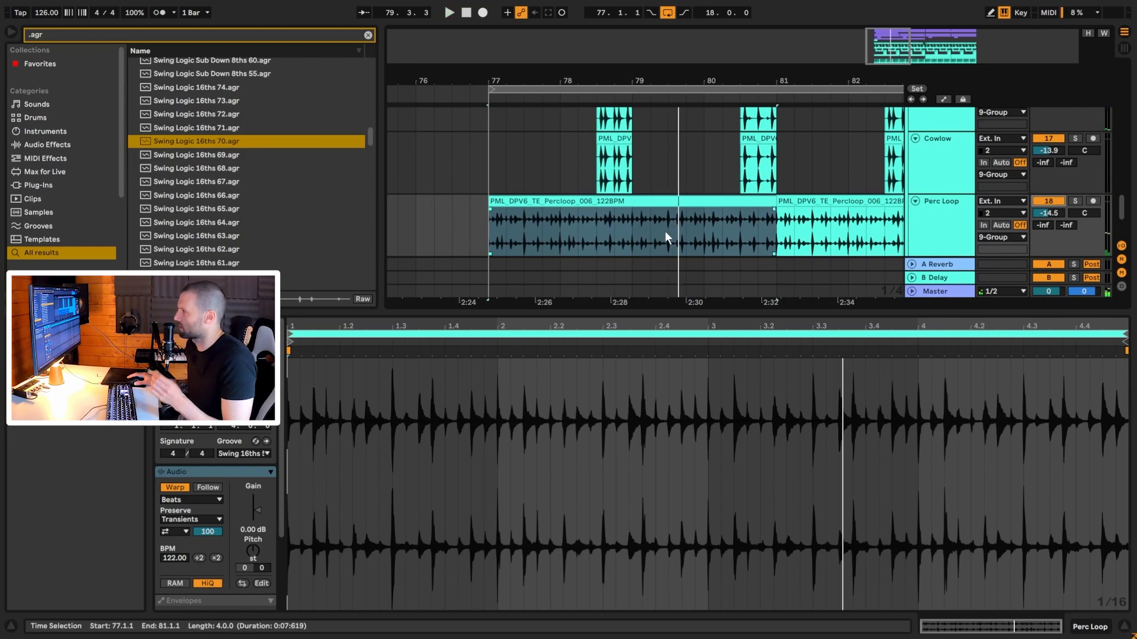
Step: Check the Perc Loop track's device chain and reopen its clip at 77
{"action": "scroll", "coordinate": [758, 218], "scroll_direction": "down", "scroll_amount": 3}
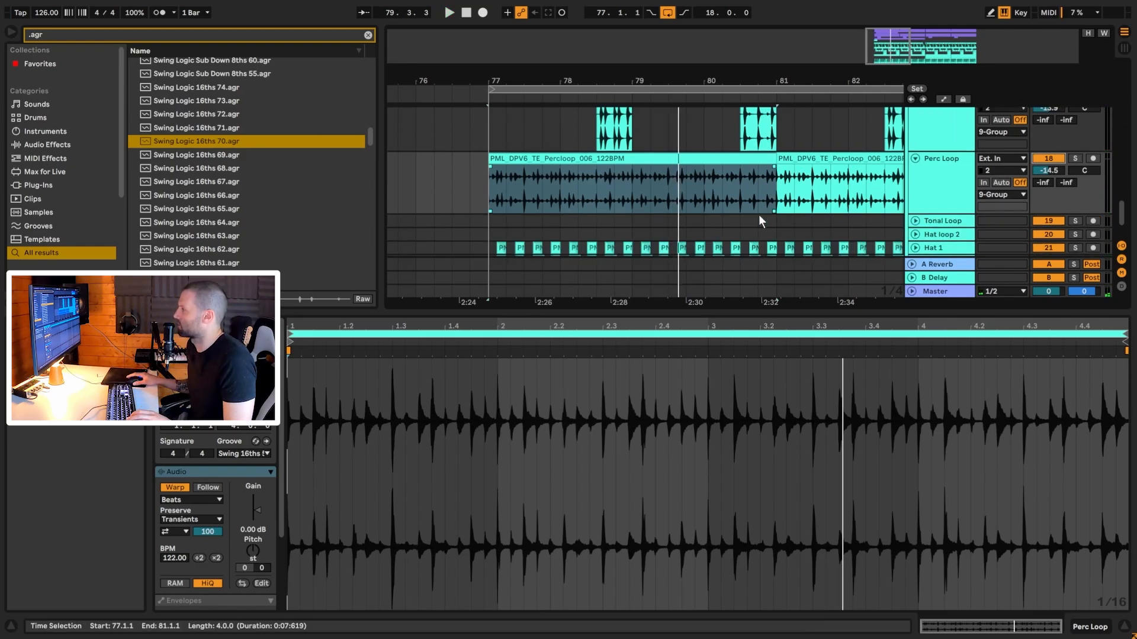
{"action": "double_click", "coordinate": [932, 151]}
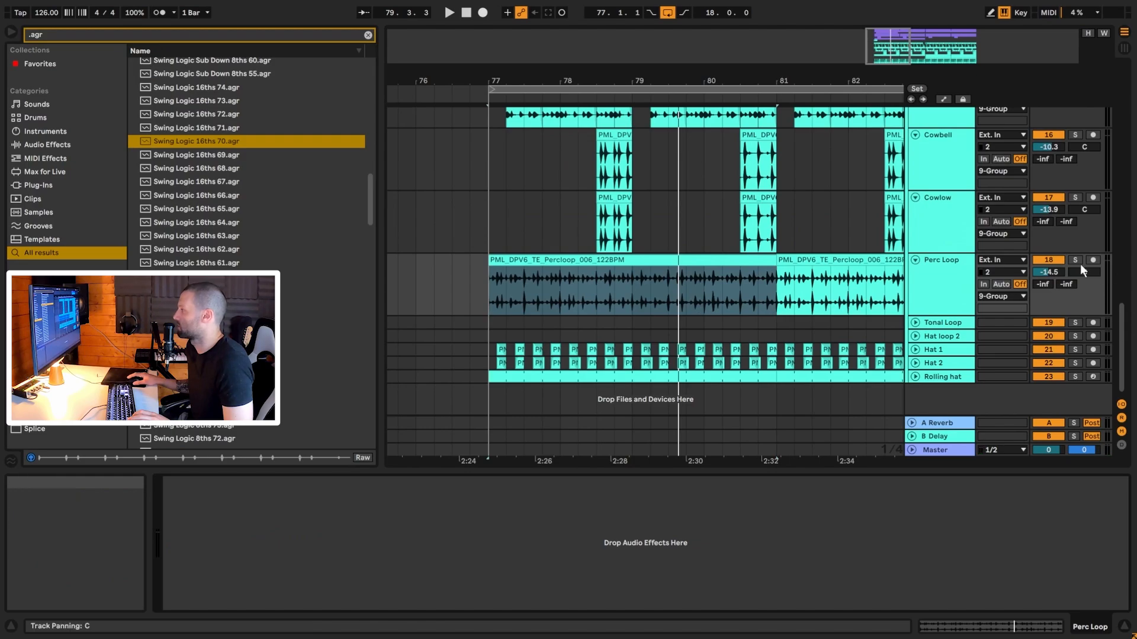
{"action": "double_click", "coordinate": [611, 262]}
{"action": "scroll", "coordinate": [992, 170], "scroll_direction": "down", "scroll_amount": 4}
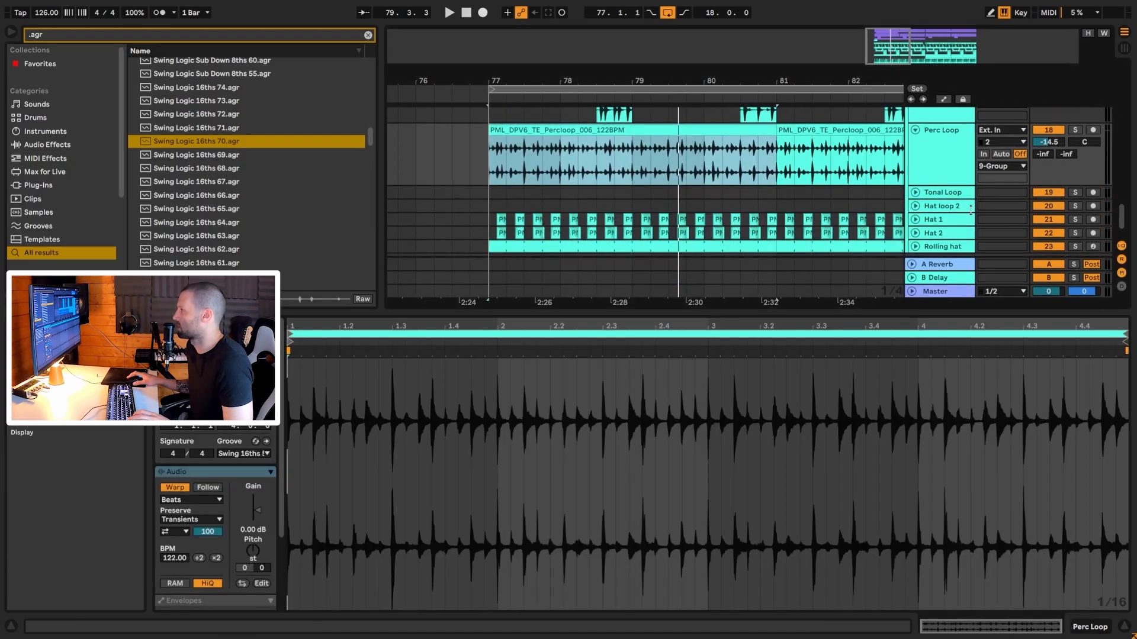
Step: Select the Tonal Loop and Hat loop 2 tracks' region from 77.1.1, and audition both tracks in solo from 85.1.1
{"action": "key", "text": "shift+x"}
{"action": "scroll", "coordinate": [715, 218], "scroll_direction": "down", "scroll_amount": 2}
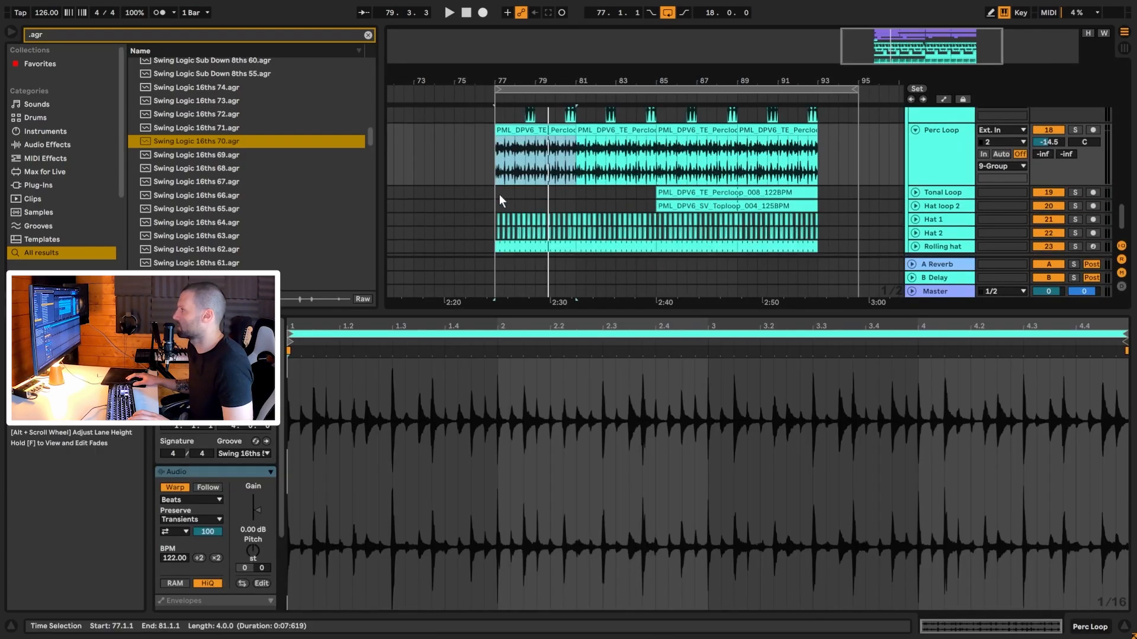
{"action": "left_click_drag", "start_coordinate": [499, 194], "coordinate": [826, 207]}
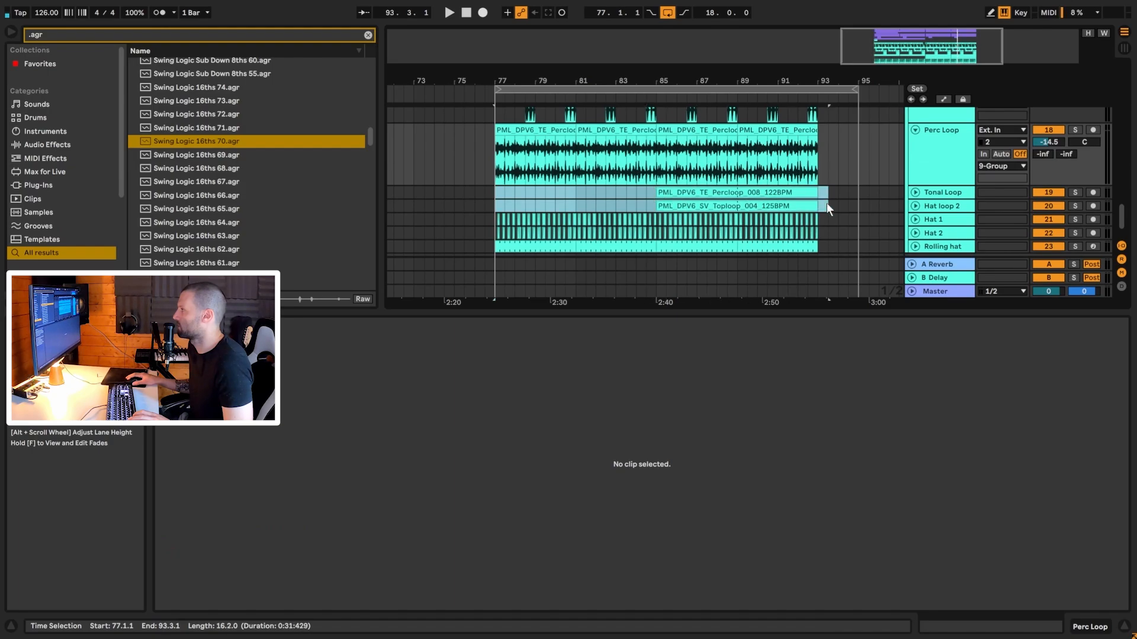
{"action": "left_click", "coordinate": [696, 204]}
{"action": "left_click", "coordinate": [1074, 193]}
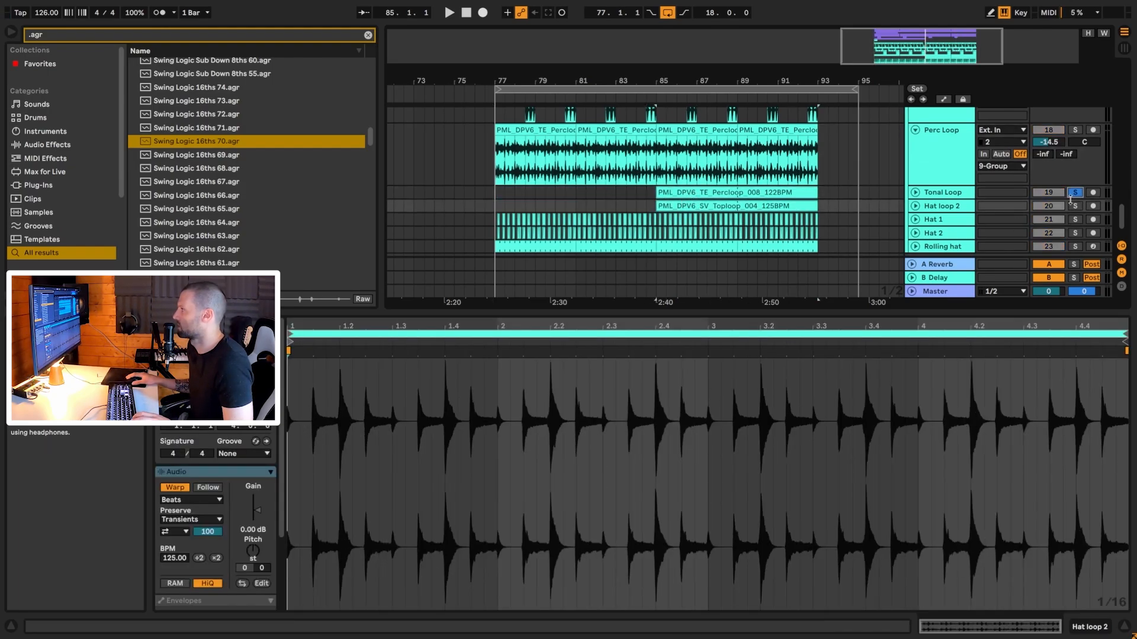
{"action": "key", "text": "space"}
{"action": "left_click", "coordinate": [1074, 205]}
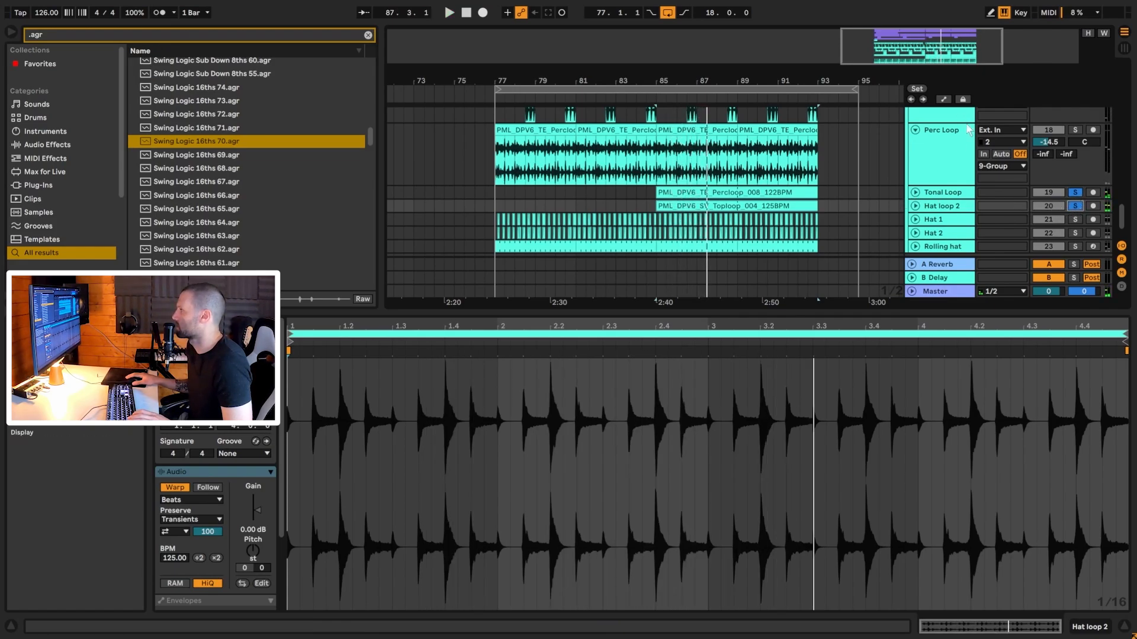
Step: Unfold the Tonal Loop track, clear the solos, and play the mix from 84.1.1 with the track muted
{"action": "left_click", "coordinate": [951, 196]}
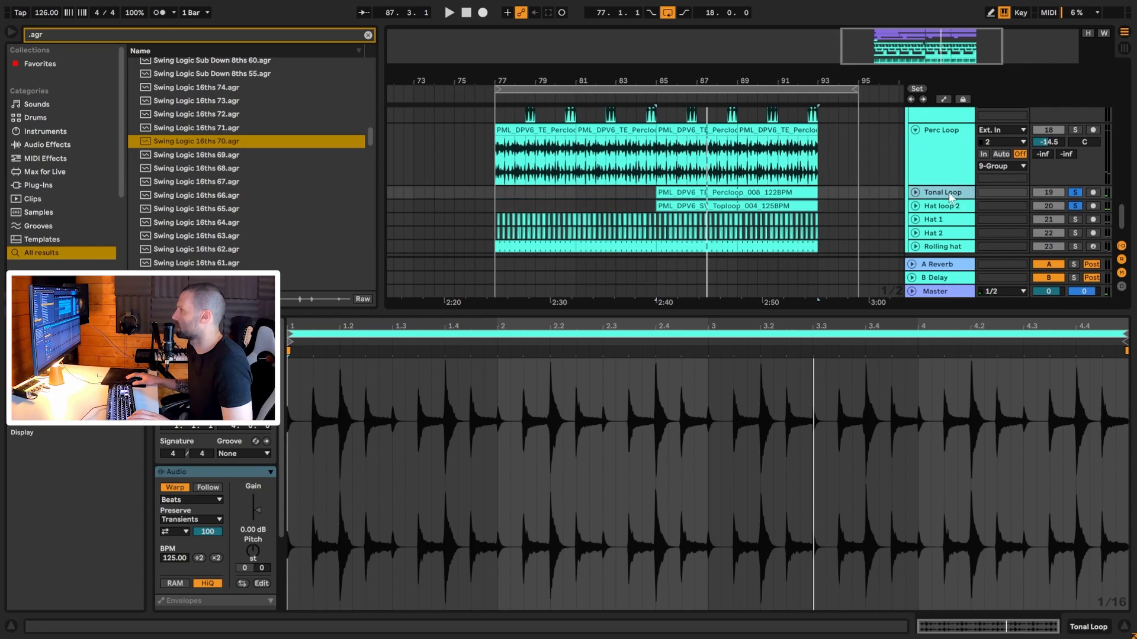
{"action": "left_click", "coordinate": [916, 194]}
{"action": "left_click", "coordinate": [1076, 192]}
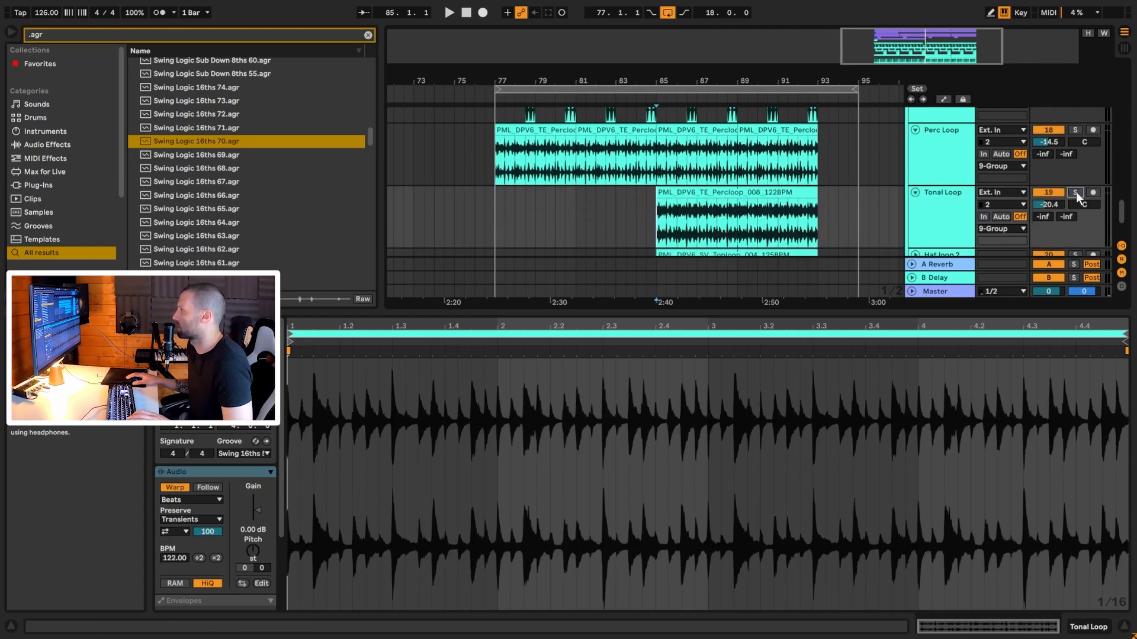
{"action": "scroll", "coordinate": [1047, 219], "scroll_direction": "down", "scroll_amount": 2}
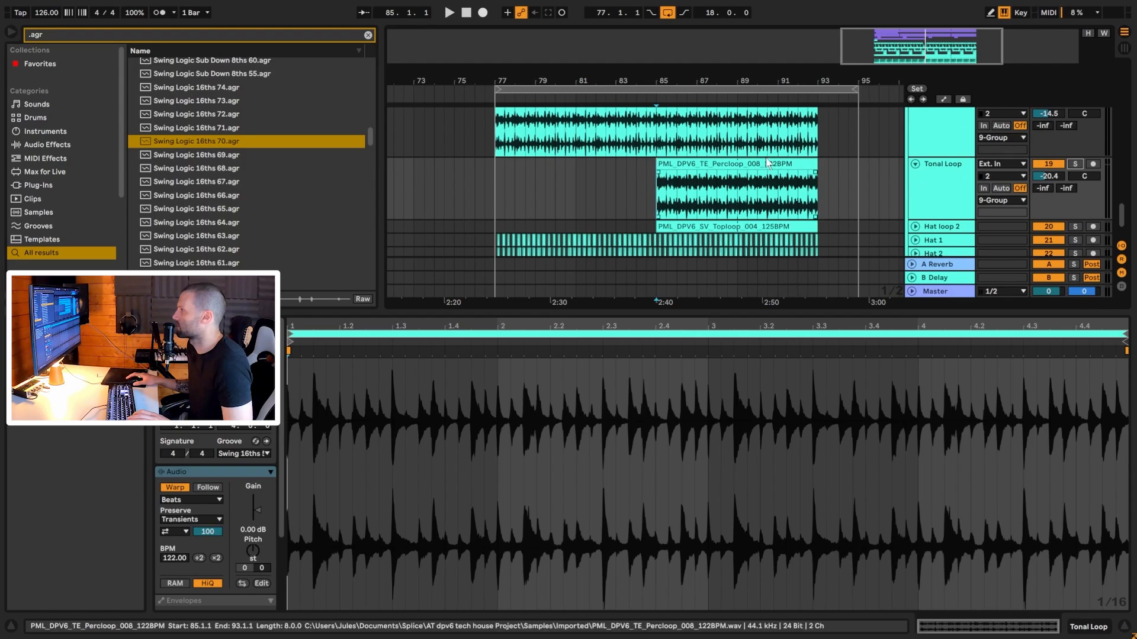
{"action": "scroll", "coordinate": [678, 178], "scroll_direction": "up", "scroll_amount": 3}
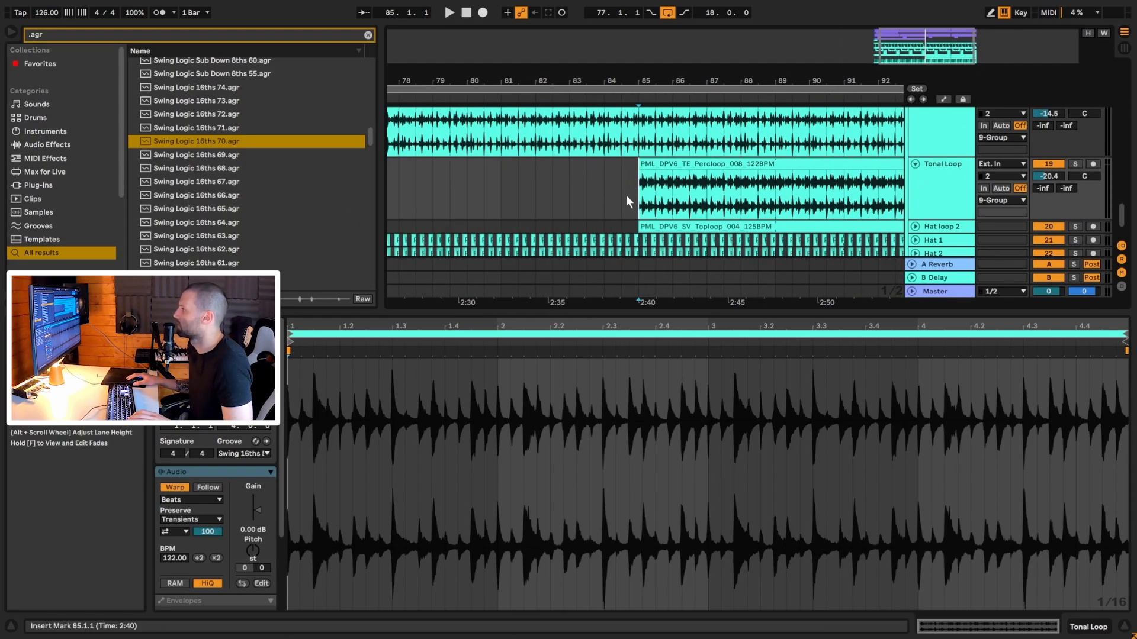
{"action": "left_click", "coordinate": [607, 195]}
{"action": "key", "text": "space"}
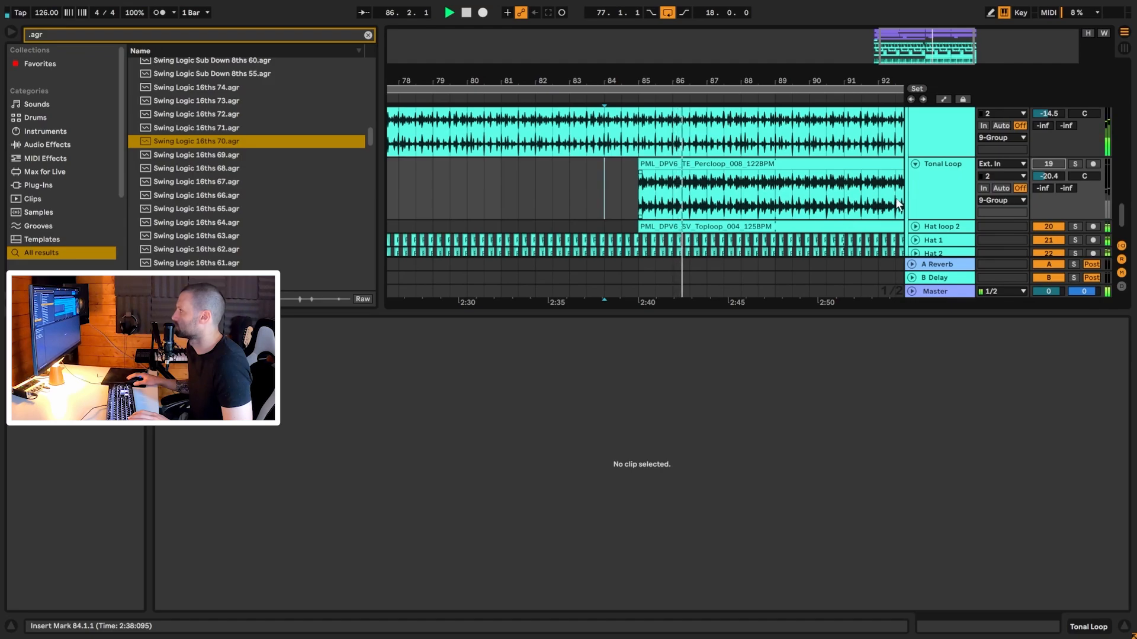
{"action": "key", "text": "space"}
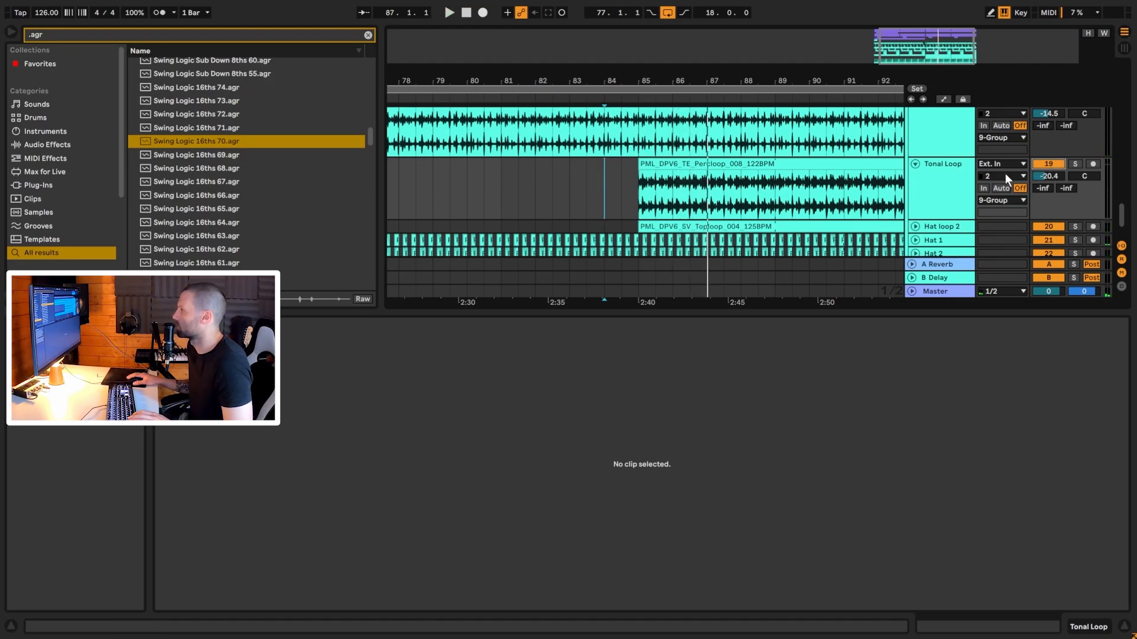
Step: Play from 84.1.1 with the Tonal Loop track active, comparing it in solo and in the mix
{"action": "key", "text": "space"}
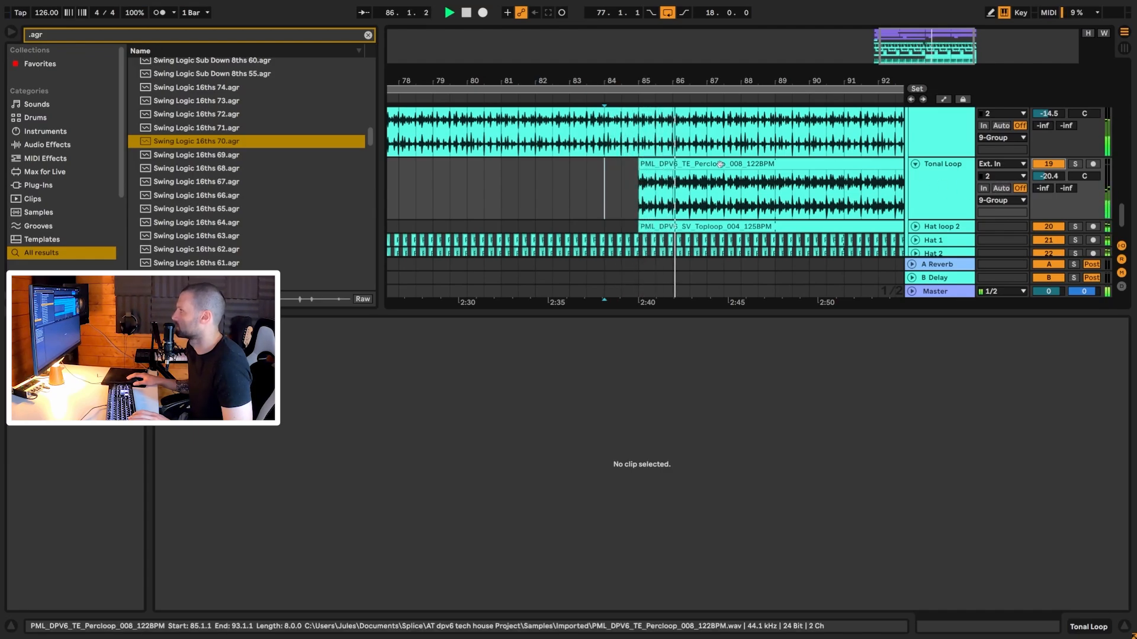
{"action": "left_click", "coordinate": [1076, 165]}
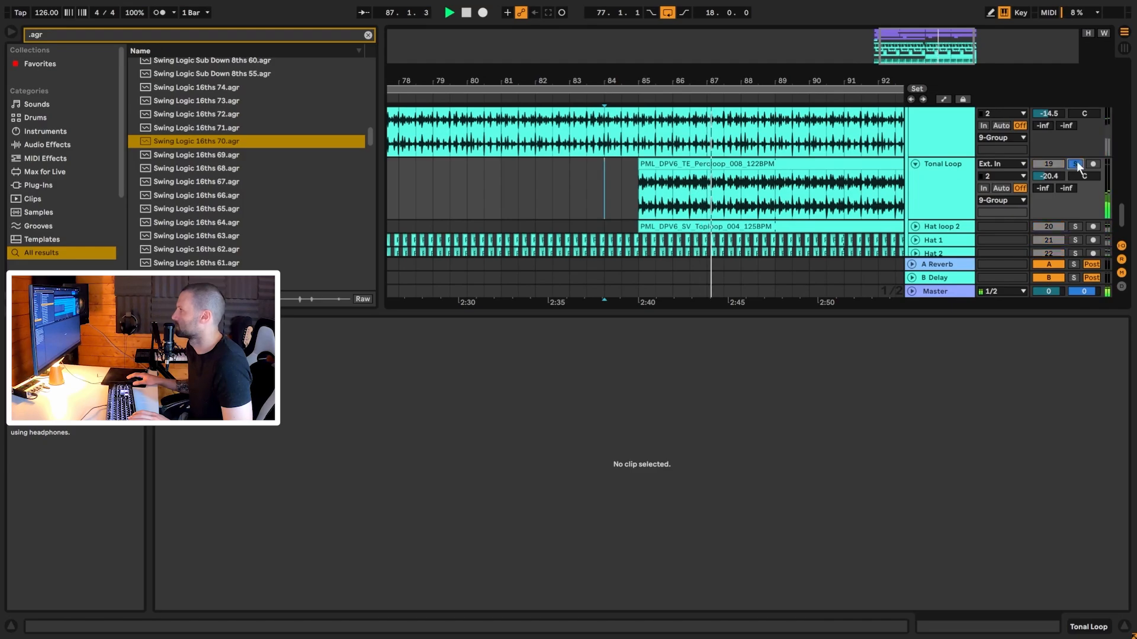
{"action": "left_click", "coordinate": [1075, 164]}
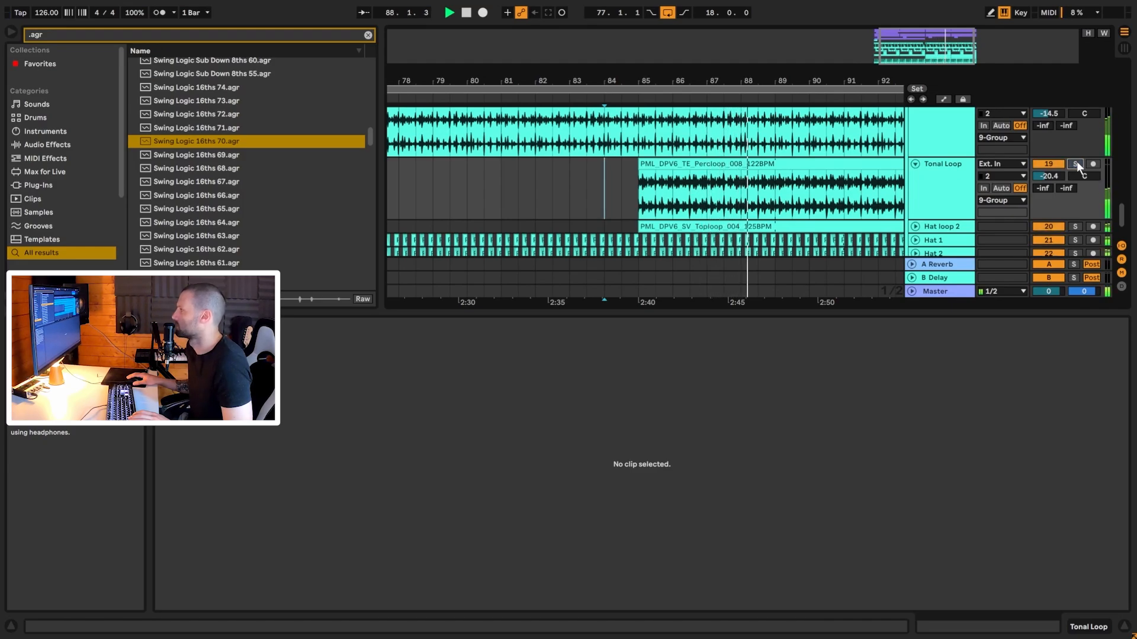
Step: Stop playback, open the Tonal Loop clip at 85 and check the track's device chain
{"action": "left_click", "coordinate": [702, 166]}
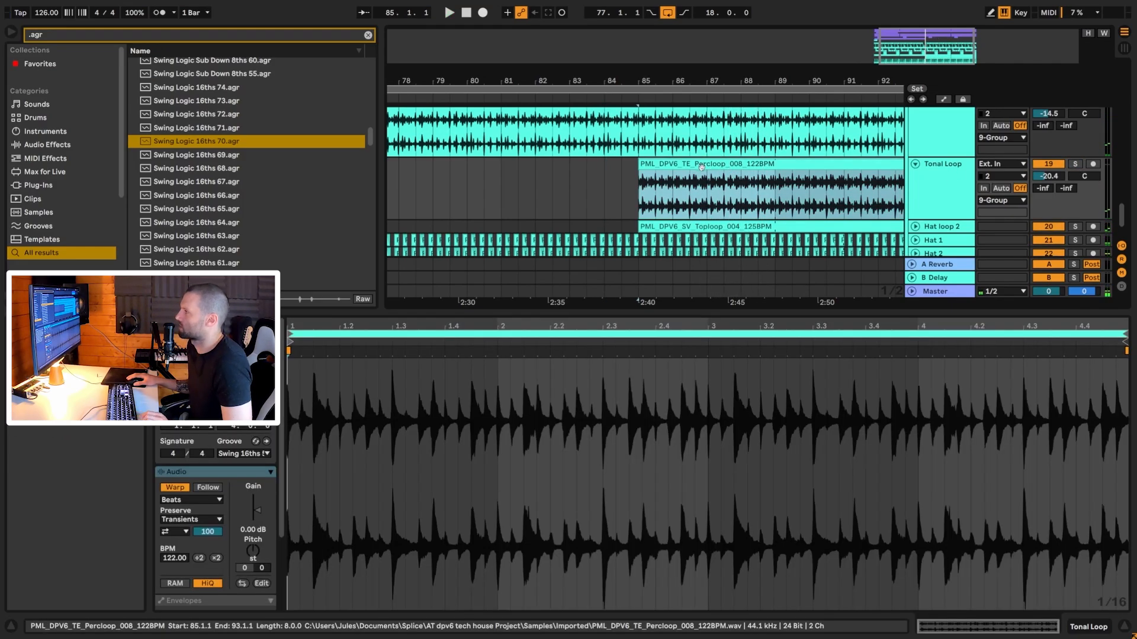
{"action": "double_click", "coordinate": [928, 166]}
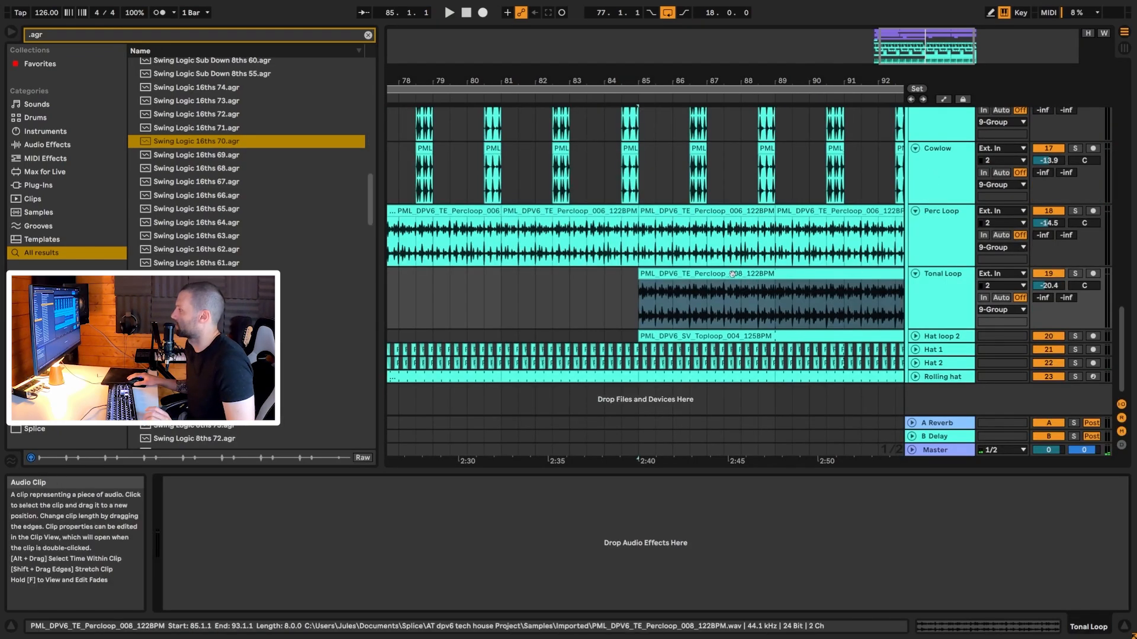
{"action": "left_click", "coordinate": [763, 275]}
{"action": "double_click", "coordinate": [939, 301]}
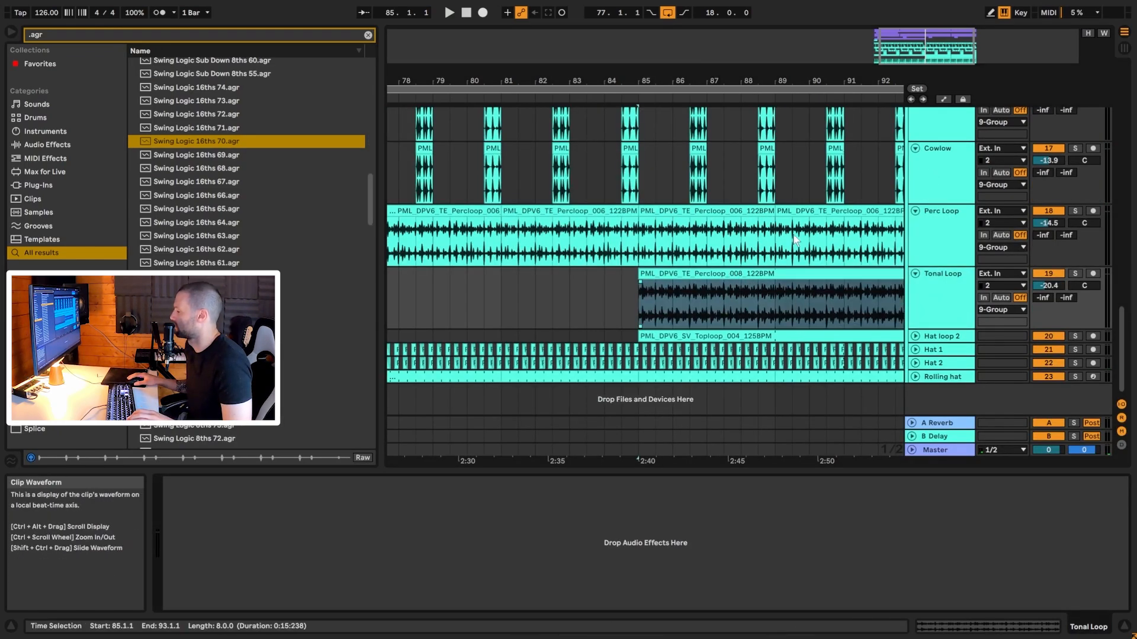
{"action": "left_click_drag", "start_coordinate": [927, 46], "coordinate": [935, 34]}
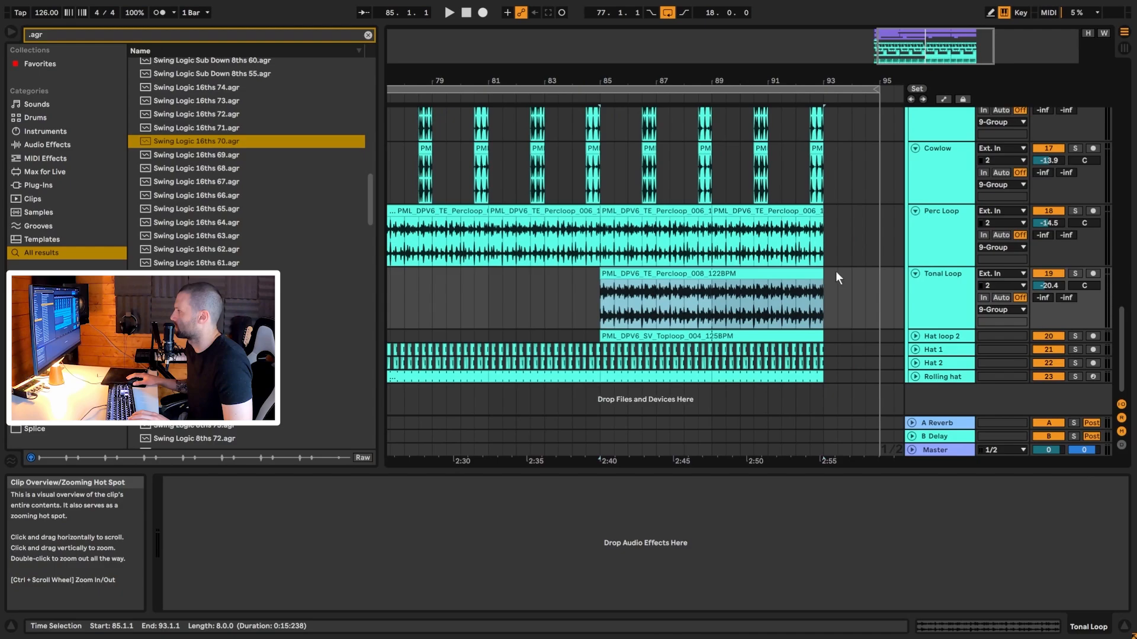
Step: Unfold the Hat loop 2 track and audition its clip in solo from 85.1.1
{"action": "left_click", "coordinate": [935, 337]}
{"action": "left_click", "coordinate": [916, 336]}
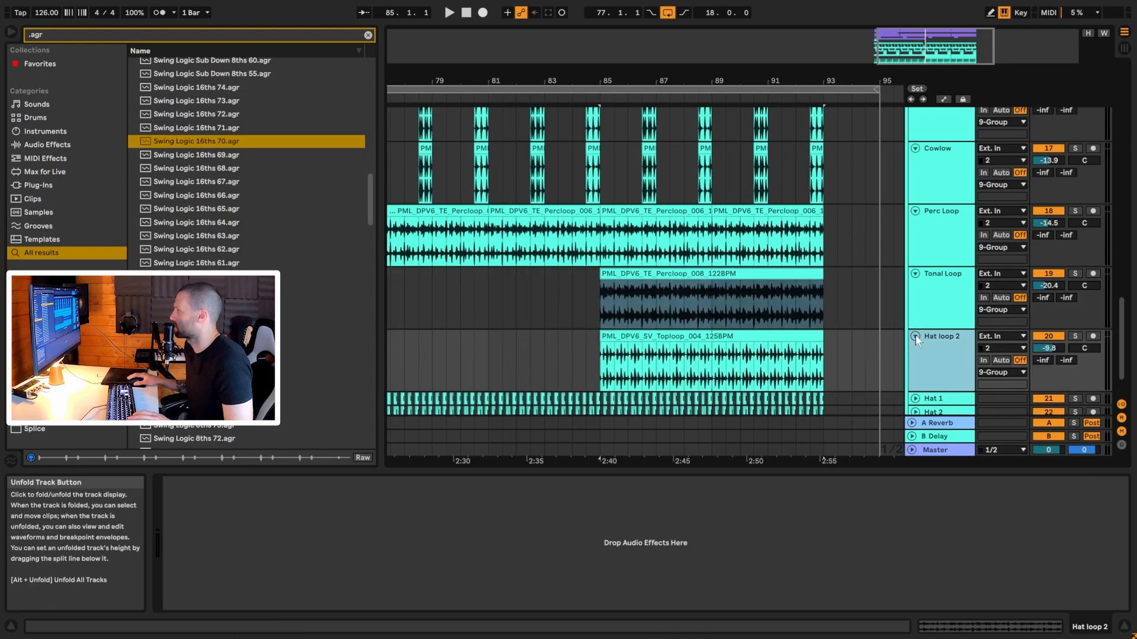
{"action": "scroll", "coordinate": [924, 333], "scroll_direction": "down", "scroll_amount": 2}
{"action": "left_click", "coordinate": [1075, 288]}
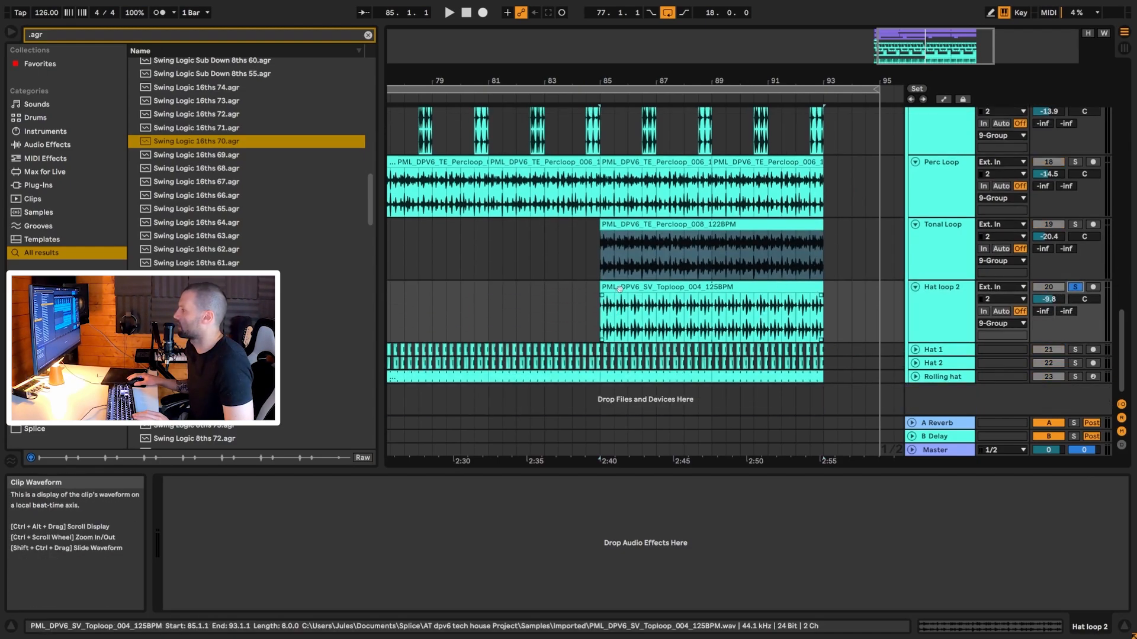
{"action": "left_click", "coordinate": [716, 288]}
{"action": "left_click_drag", "start_coordinate": [921, 34], "coordinate": [923, 61]}
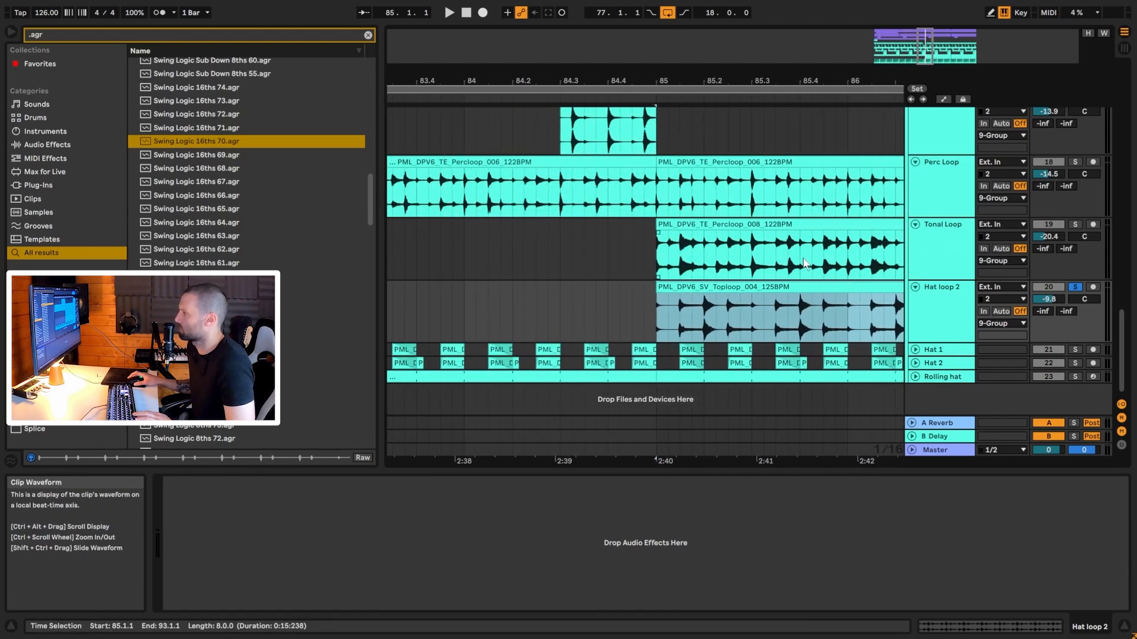
{"action": "key", "text": "space"}
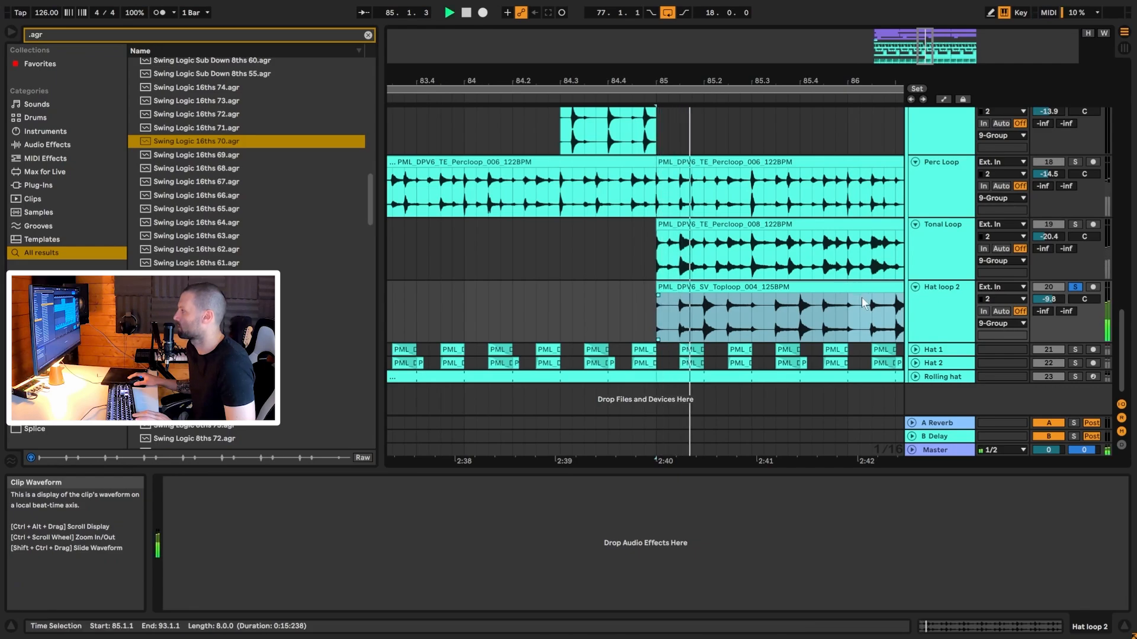
{"action": "key", "text": "space"}
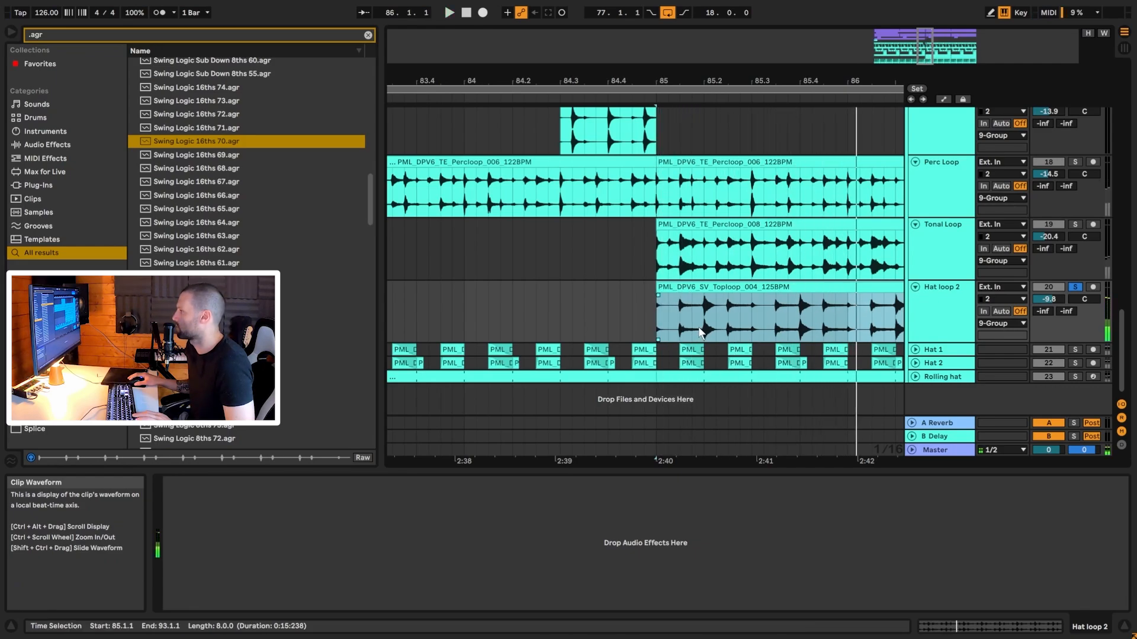
Step: Mark the Hat loop 2 section from 85.1.3 to 85.2.1, and replay the soloed loop from 85.1.1
{"action": "left_click_drag", "start_coordinate": [680, 321], "coordinate": [704, 320]}
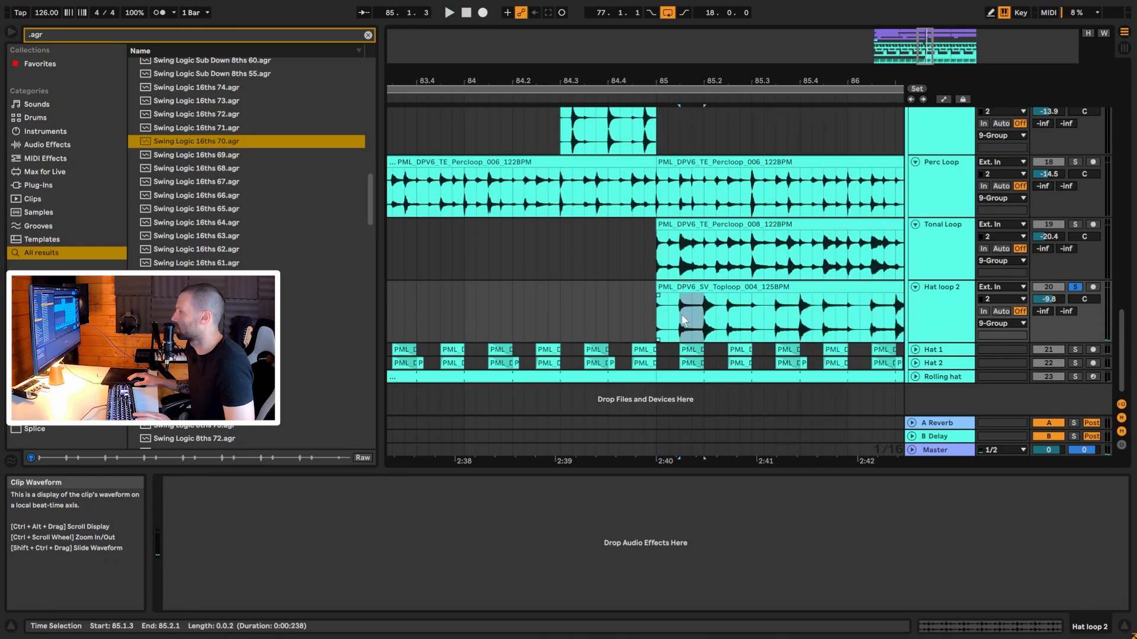
{"action": "left_click", "coordinate": [694, 321]}
{"action": "left_click", "coordinate": [658, 321]}
{"action": "key", "text": "space"}
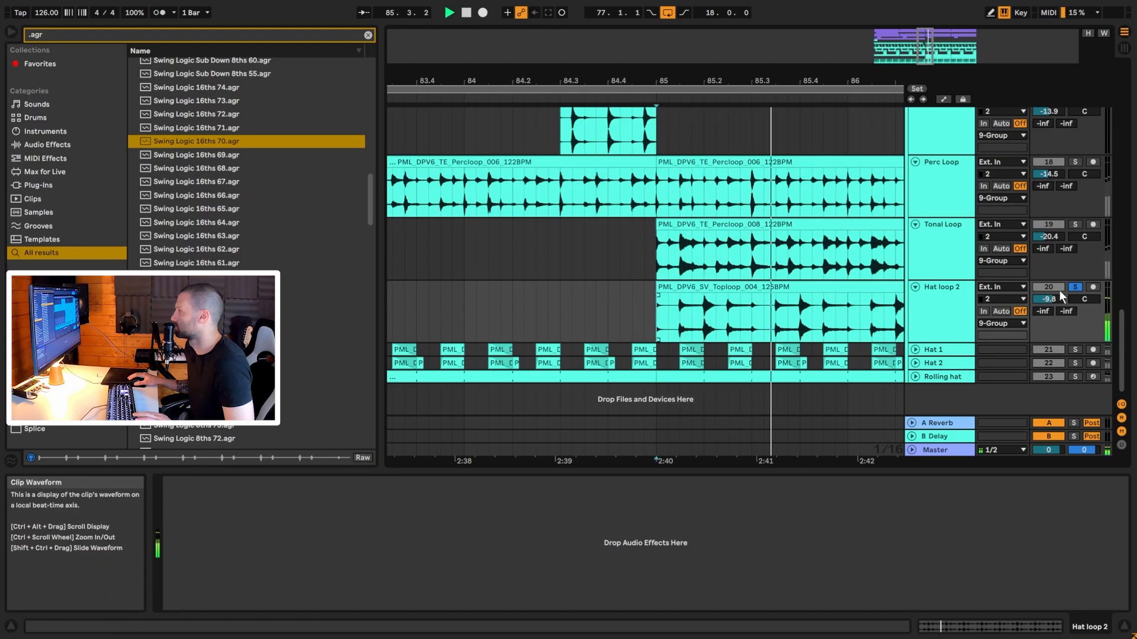
{"action": "key", "text": "space"}
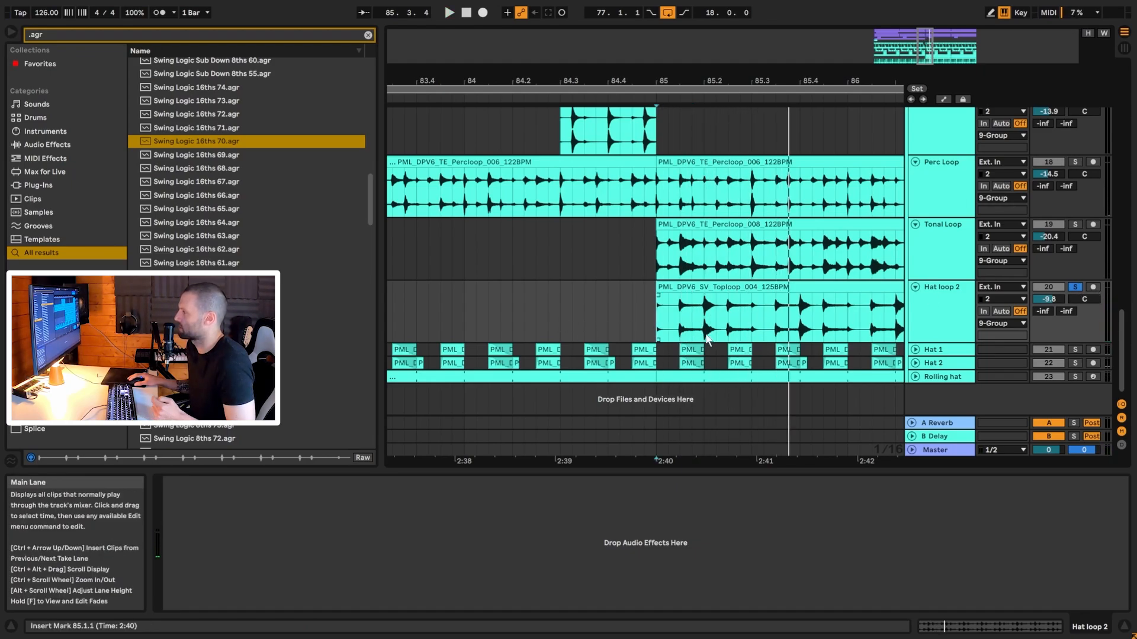
Step: Unsolo Hat loop 2 and play the mix from 84.4, muting and unmuting the track to compare
{"action": "left_click", "coordinate": [608, 322]}
{"action": "left_click", "coordinate": [1075, 287]}
{"action": "key", "text": "space"}
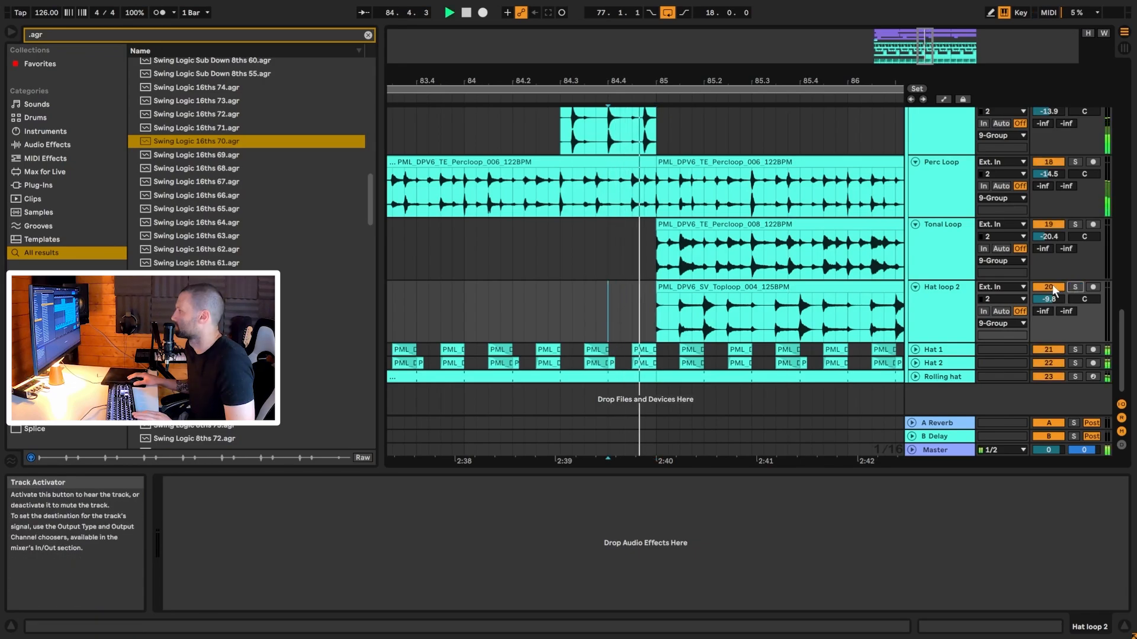
{"action": "left_click", "coordinate": [1054, 288]}
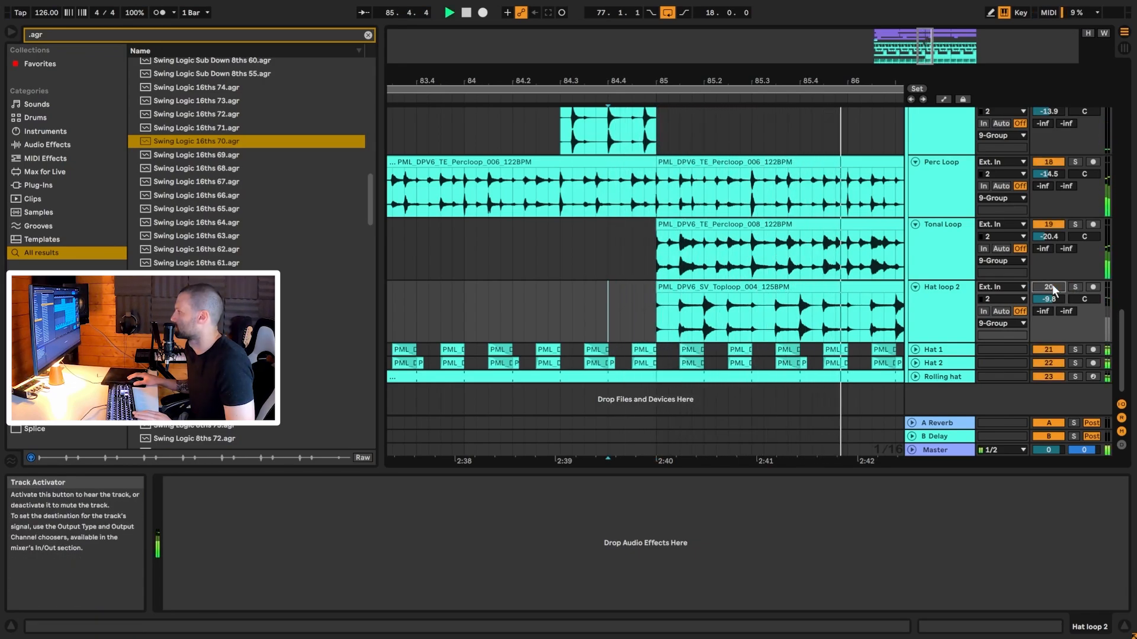
{"action": "left_click", "coordinate": [1053, 288]}
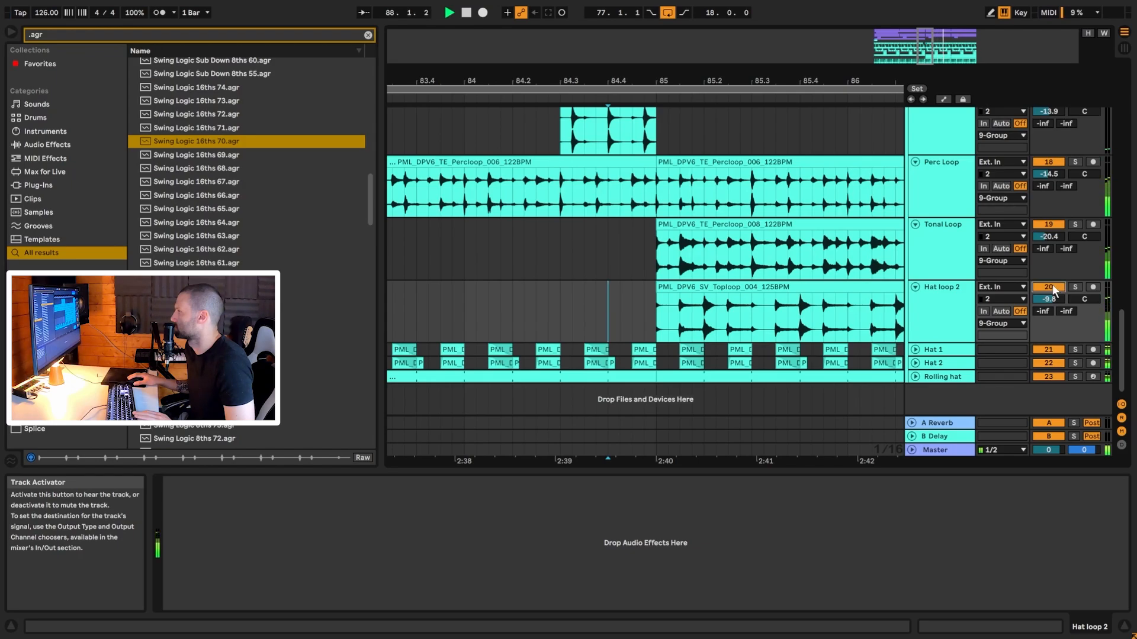
{"action": "key", "text": "space"}
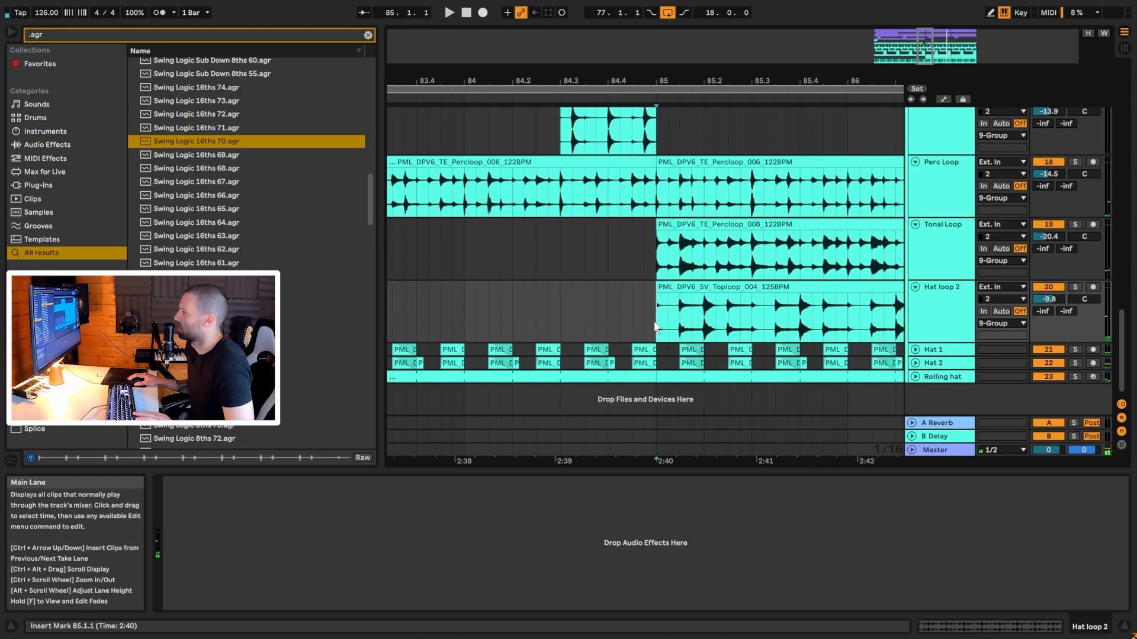
Step: Select the Hat loop 2 clip, and examine the Hat 1 and Hat 2 clips around 77.1.3
{"action": "left_click", "coordinate": [883, 305]}
{"action": "left_click", "coordinate": [786, 286]}
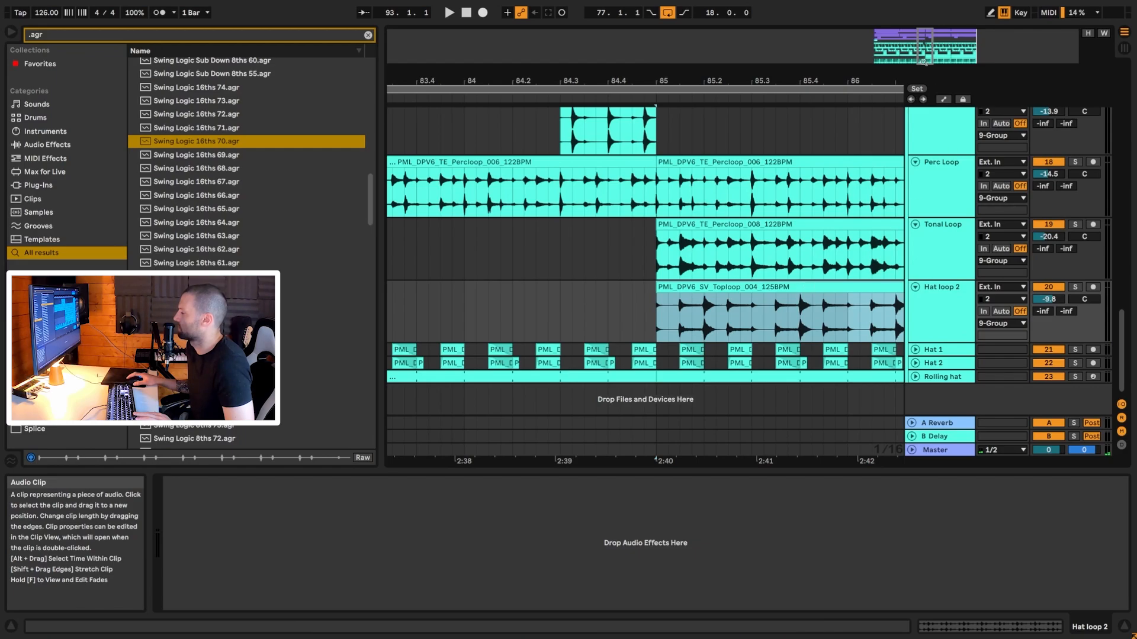
{"action": "key", "text": "x"}
{"action": "left_click", "coordinate": [945, 350]}
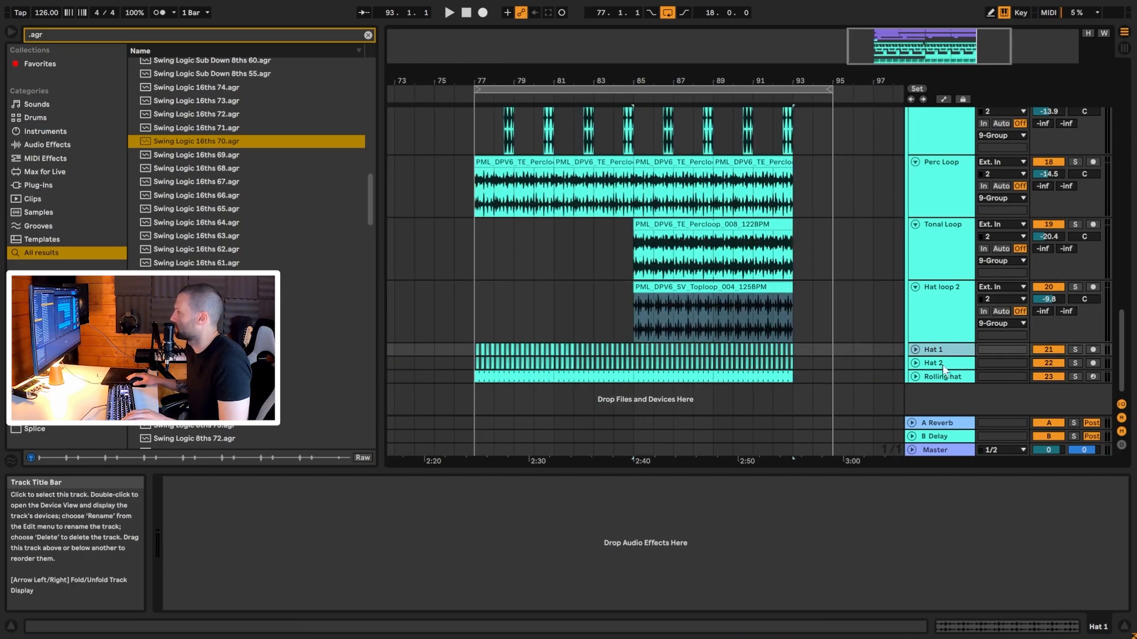
{"action": "left_click", "coordinate": [943, 366]}
{"action": "left_click_drag", "start_coordinate": [890, 45], "coordinate": [773, 403]}
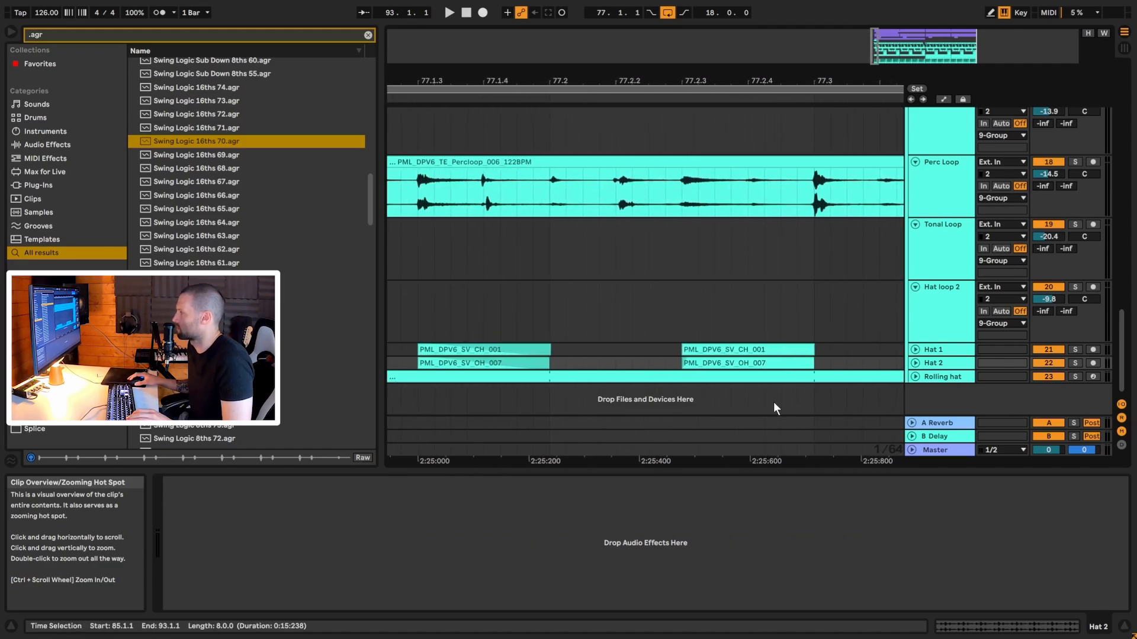
Step: Audition the Hat 1 track in solo from 85.1.1 and move the start position to 77.1.1
{"action": "left_click", "coordinate": [1075, 349]}
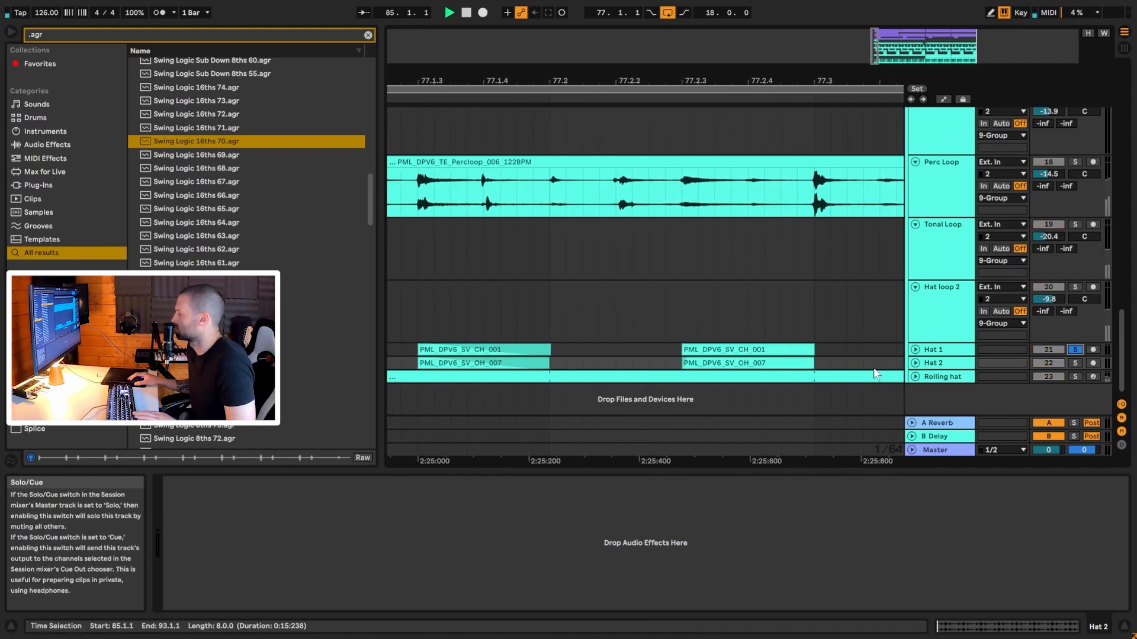
{"action": "key", "text": "space"}
{"action": "left_click", "coordinate": [982, 351]}
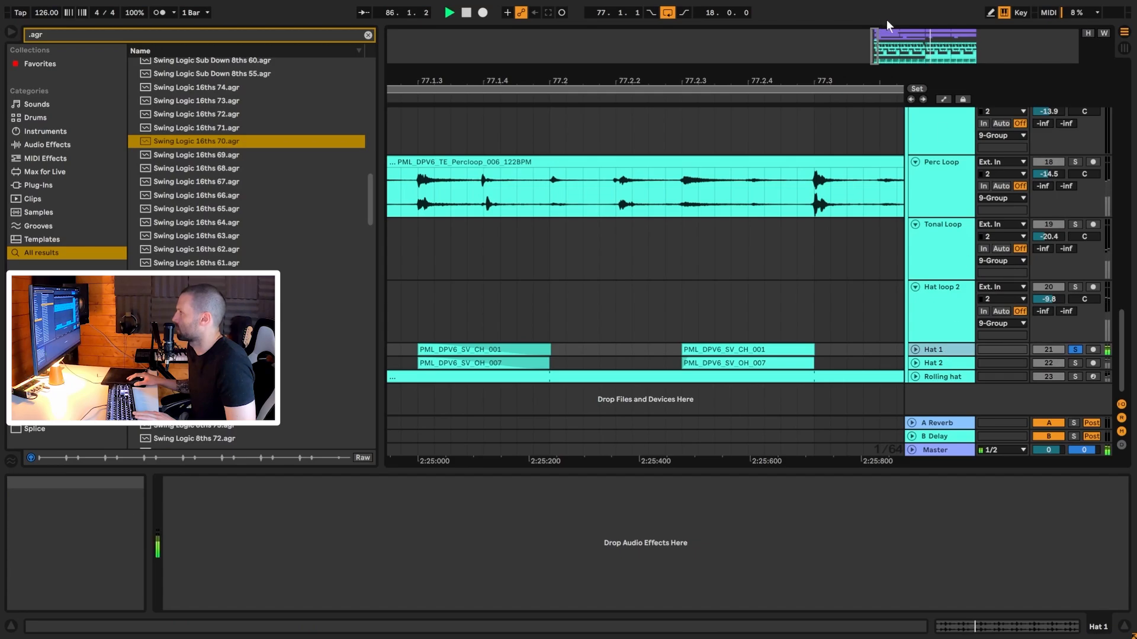
{"action": "left_click_drag", "start_coordinate": [404, 80], "coordinate": [552, 59]}
{"action": "left_click", "coordinate": [530, 348]}
{"action": "key", "text": "space"}
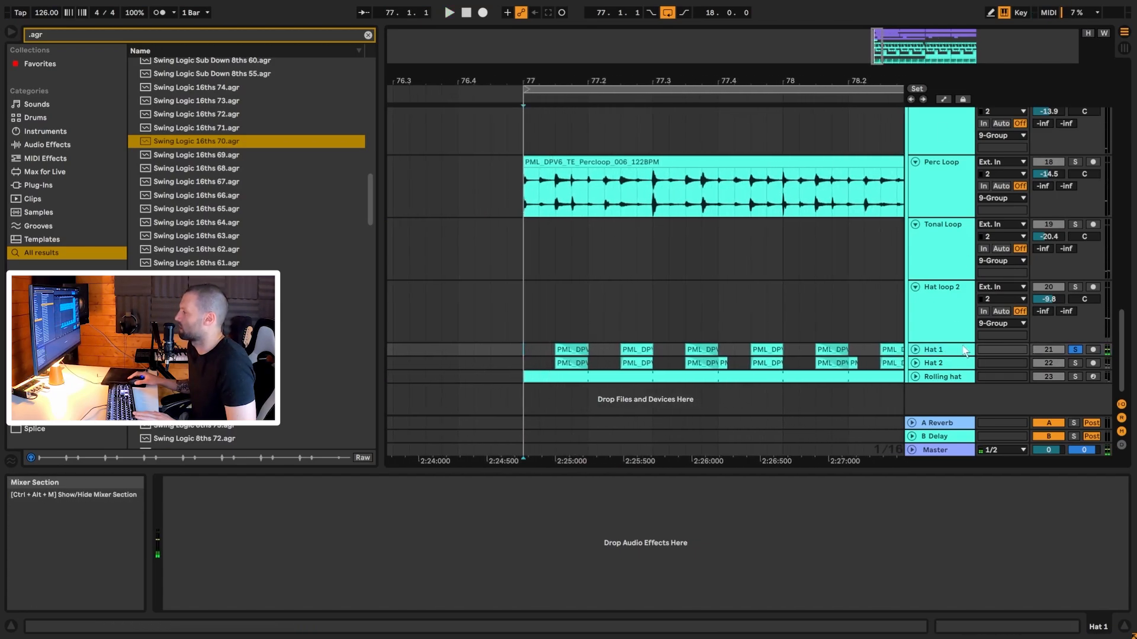
Step: Unfold the Hat 1 track, inspect the fade on its clip at 77.1.3, and replay the soloed hat from 77.1.1
{"action": "left_click", "coordinate": [915, 350]}
{"action": "key", "text": "space"}
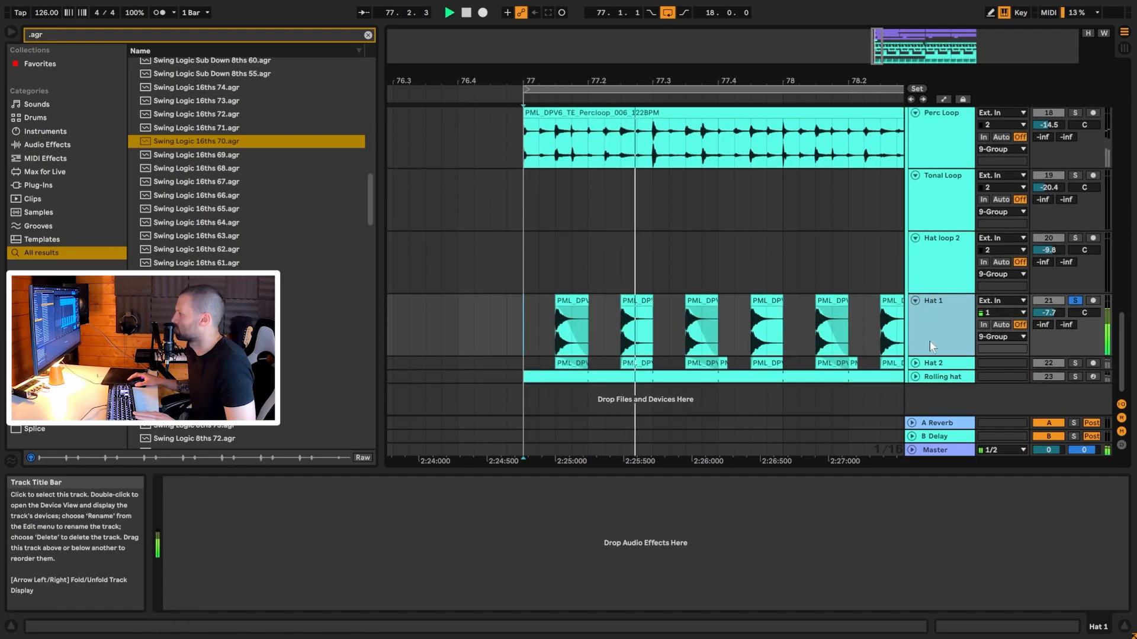
{"action": "scroll", "coordinate": [568, 345], "scroll_direction": "up", "scroll_amount": 3}
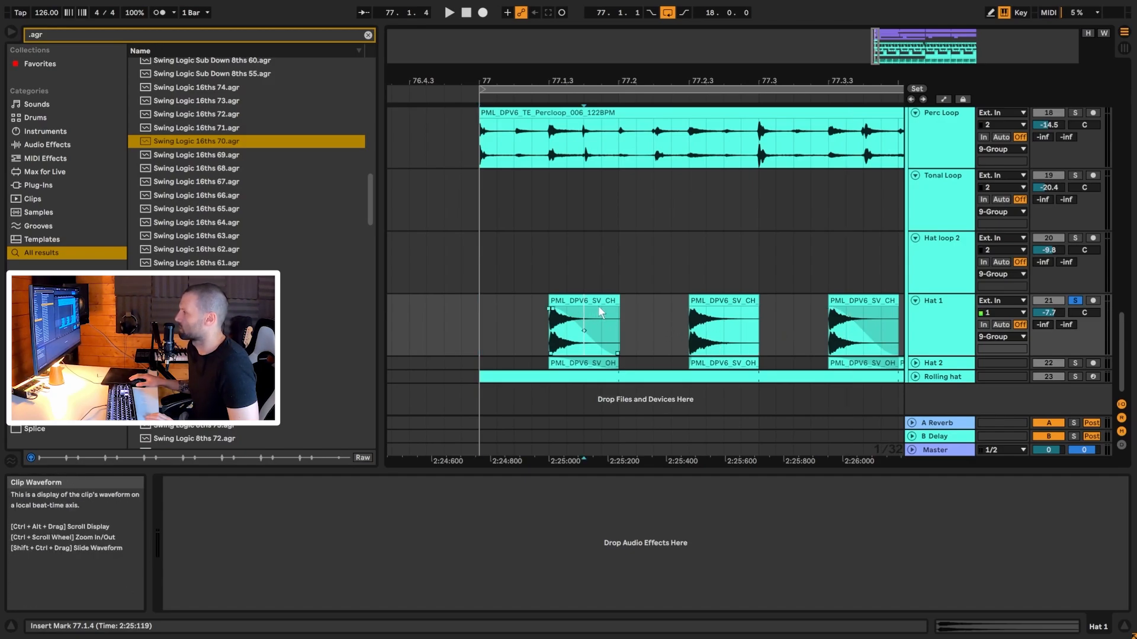
{"action": "left_click", "coordinate": [573, 315]}
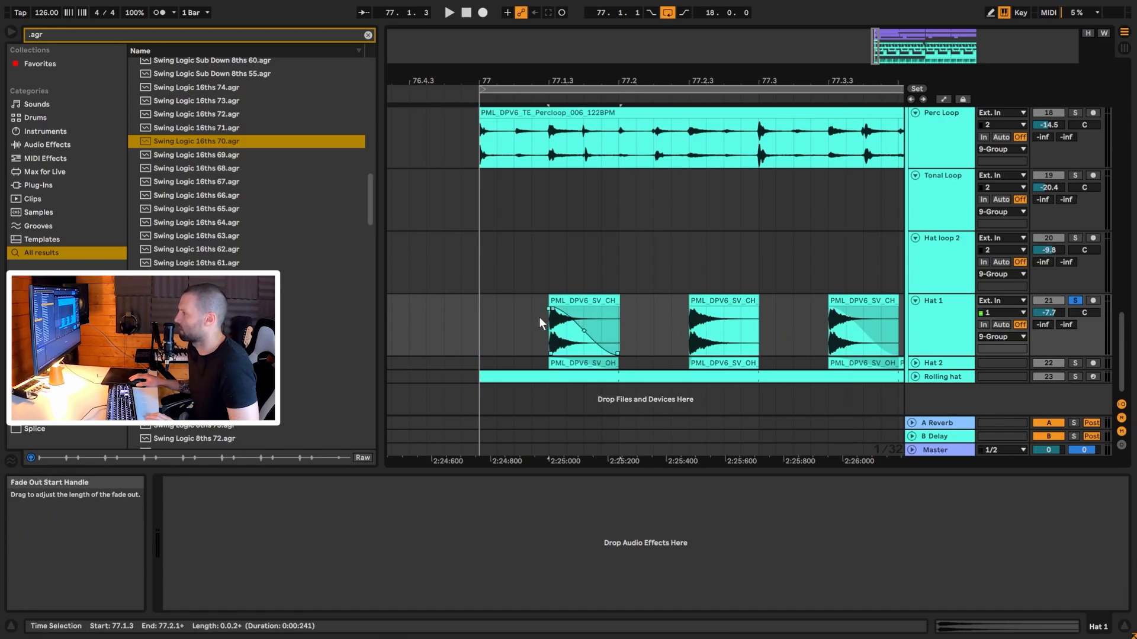
{"action": "left_click", "coordinate": [486, 331]}
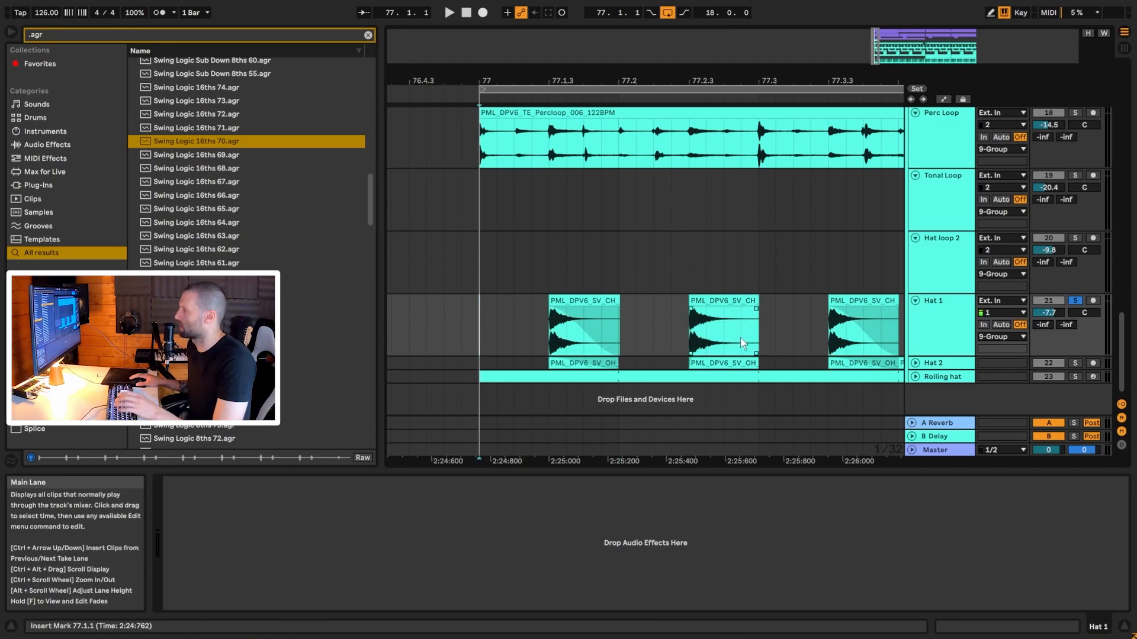
{"action": "key", "text": "space"}
{"action": "key", "text": "space"}
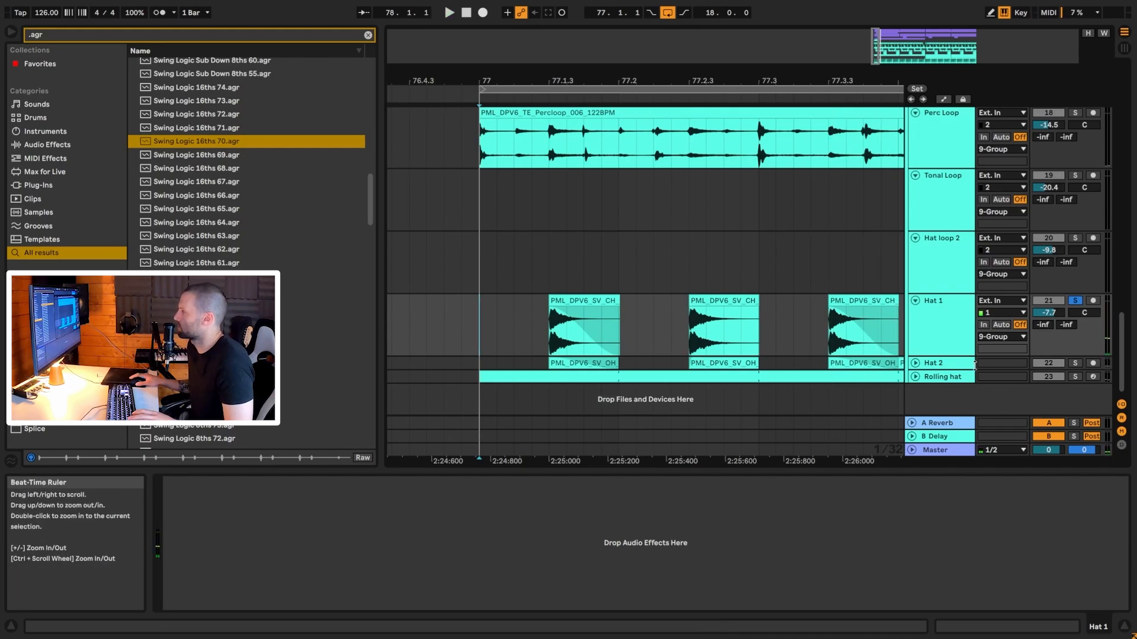
Step: Unfold the Hat 2 track and audition it in solo from 77.1.1
{"action": "left_click", "coordinate": [915, 363]}
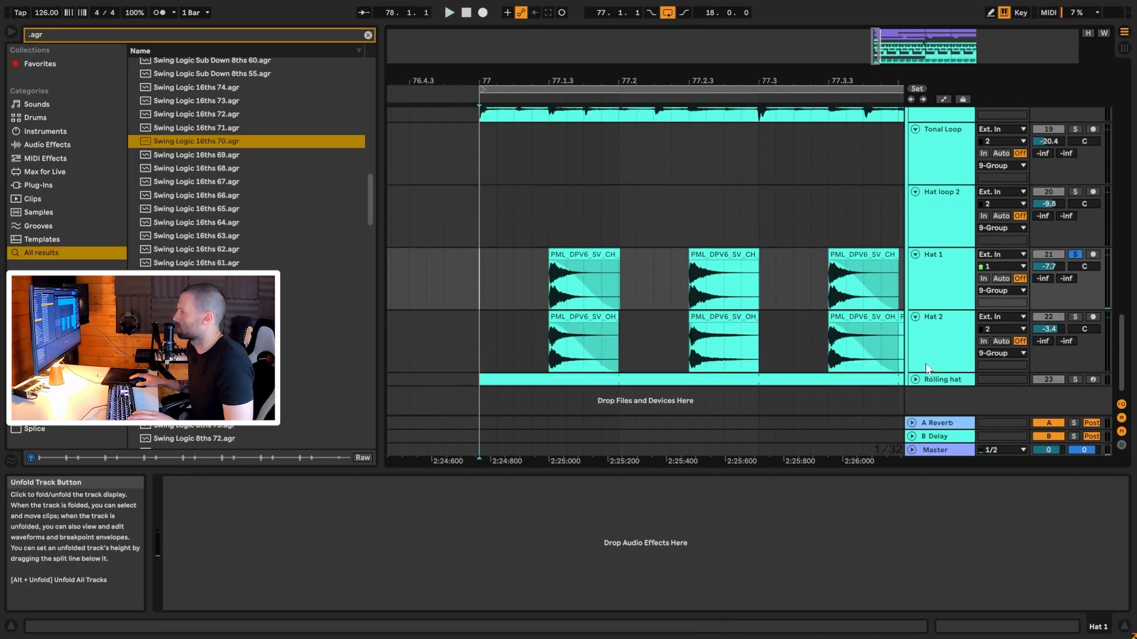
{"action": "left_click", "coordinate": [1076, 317]}
{"action": "key", "text": "space"}
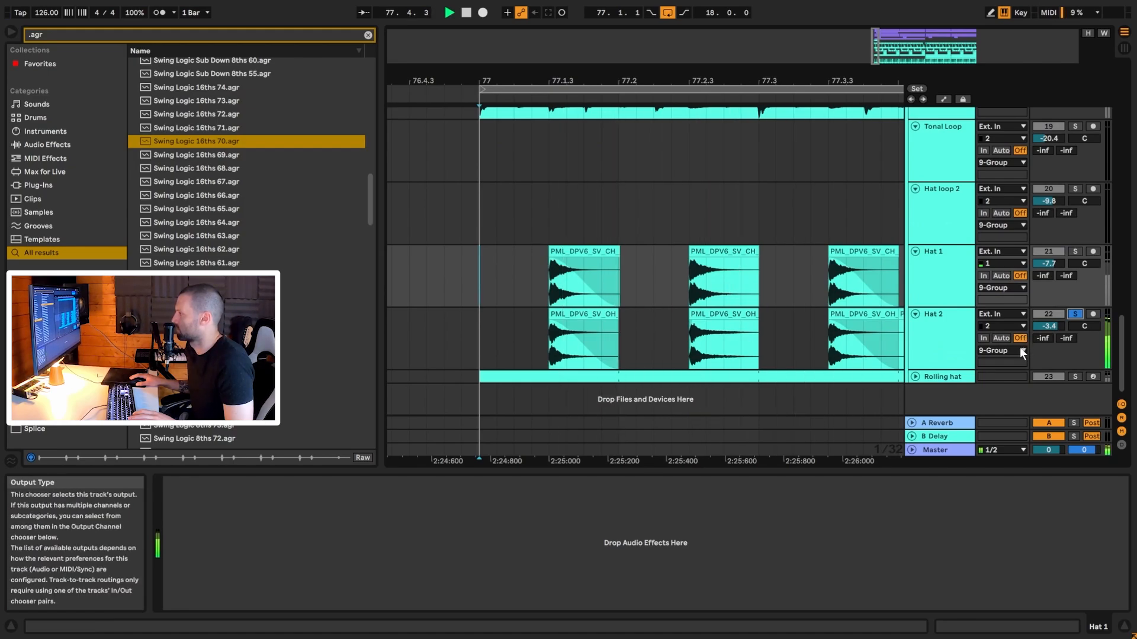
{"action": "key", "text": "space"}
{"action": "left_click_drag", "start_coordinate": [863, 57], "coordinate": [863, 32]}
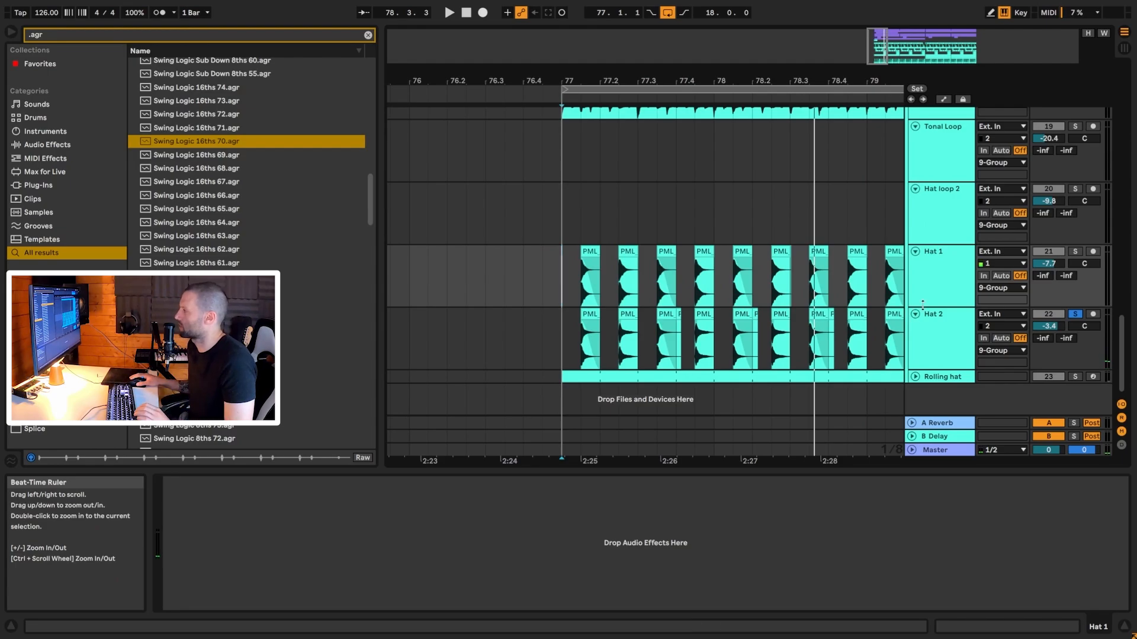
Step: Unsolo Hat 2, play the full mix from 77.1.1, and inspect the first layered Hat 1 and Hat 2 clips
{"action": "left_click", "coordinate": [1075, 315]}
{"action": "left_click", "coordinate": [561, 285]}
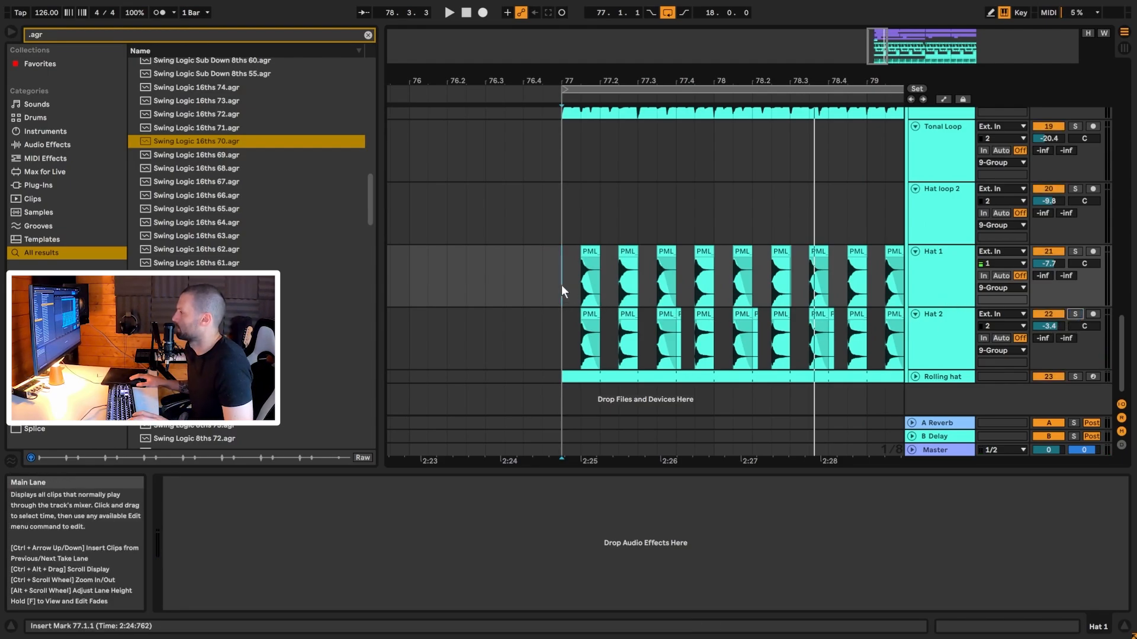
{"action": "key", "text": "space"}
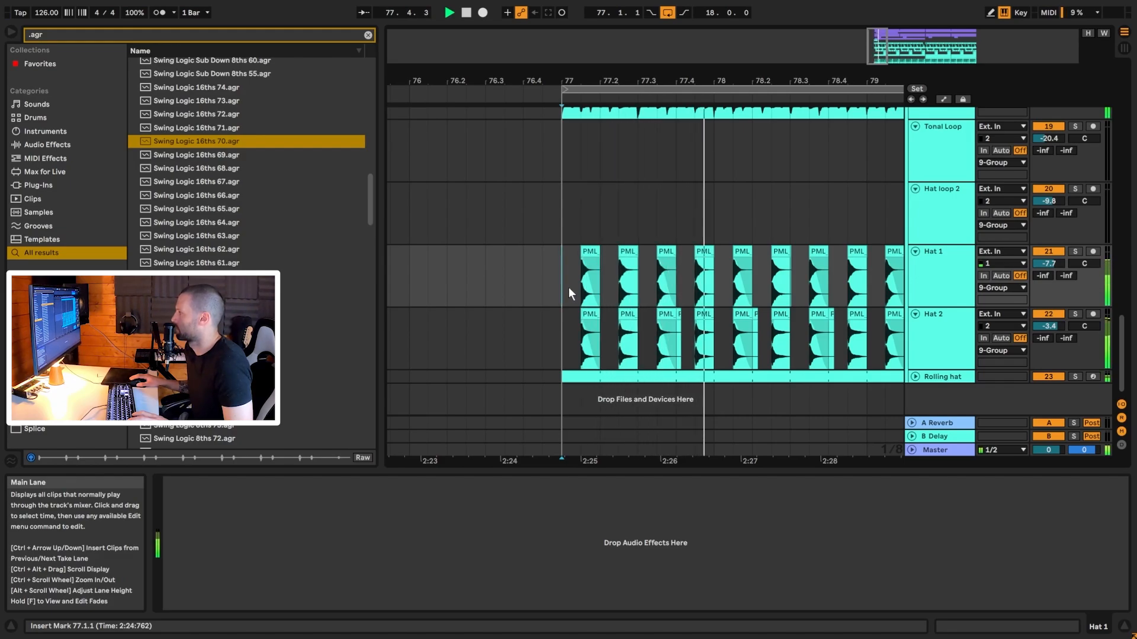
{"action": "left_click", "coordinate": [936, 338]}
{"action": "left_click_drag", "start_coordinate": [874, 46], "coordinate": [876, 112]}
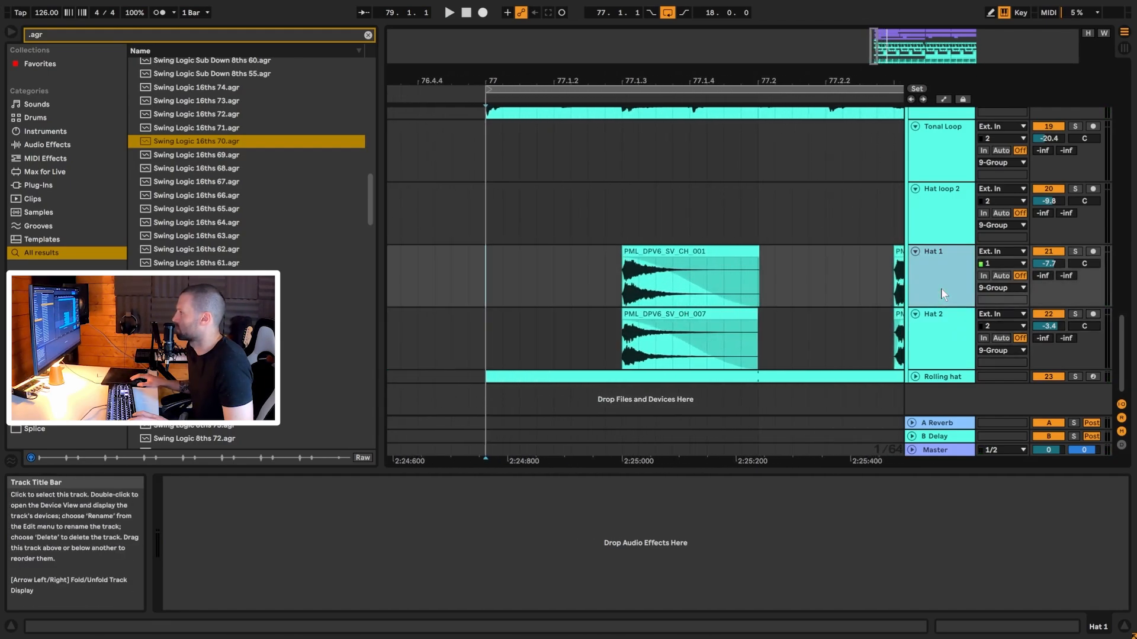
Step: Unfold the Rolling hat track and audition it in solo from 77.1.1
{"action": "left_click", "coordinate": [915, 377]}
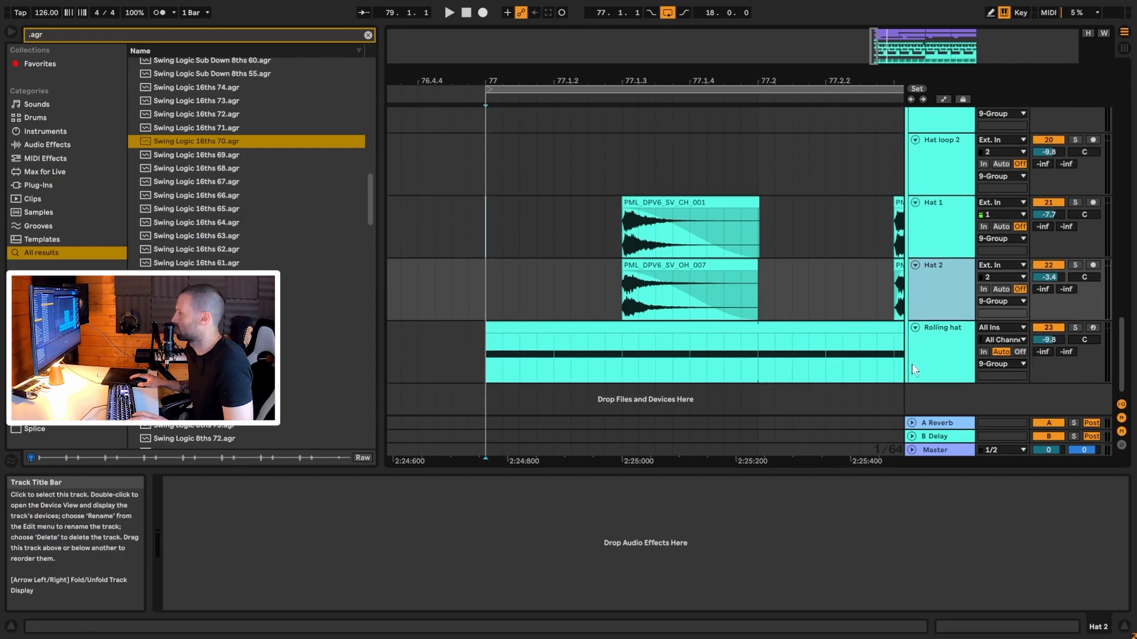
{"action": "left_click", "coordinate": [937, 357]}
{"action": "key", "text": "space"}
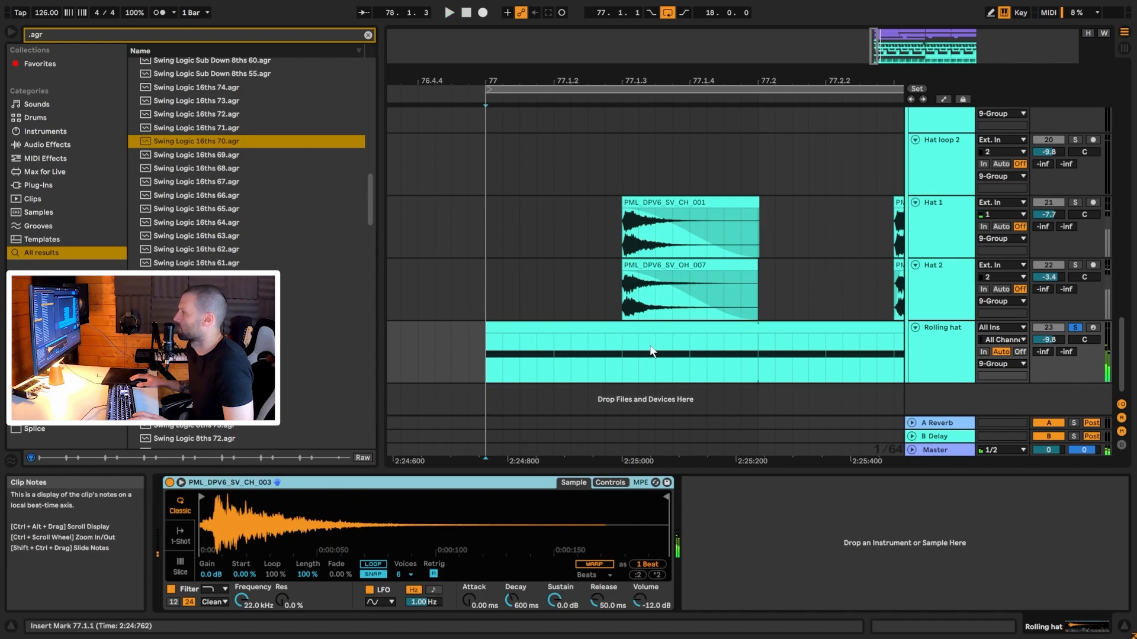
{"action": "key", "text": "space"}
Step: Open the Rolling hat MIDI clip, examine its four C3 sixteenth notes and velocities, and play it in solo
{"action": "double_click", "coordinate": [652, 350]}
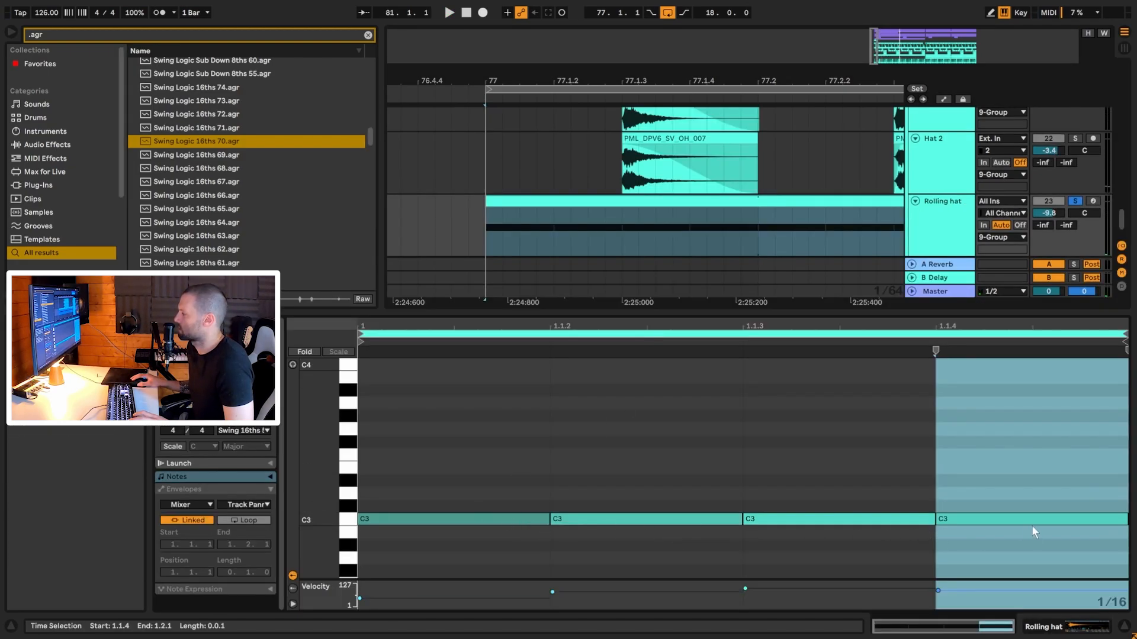
{"action": "left_click", "coordinate": [406, 573]}
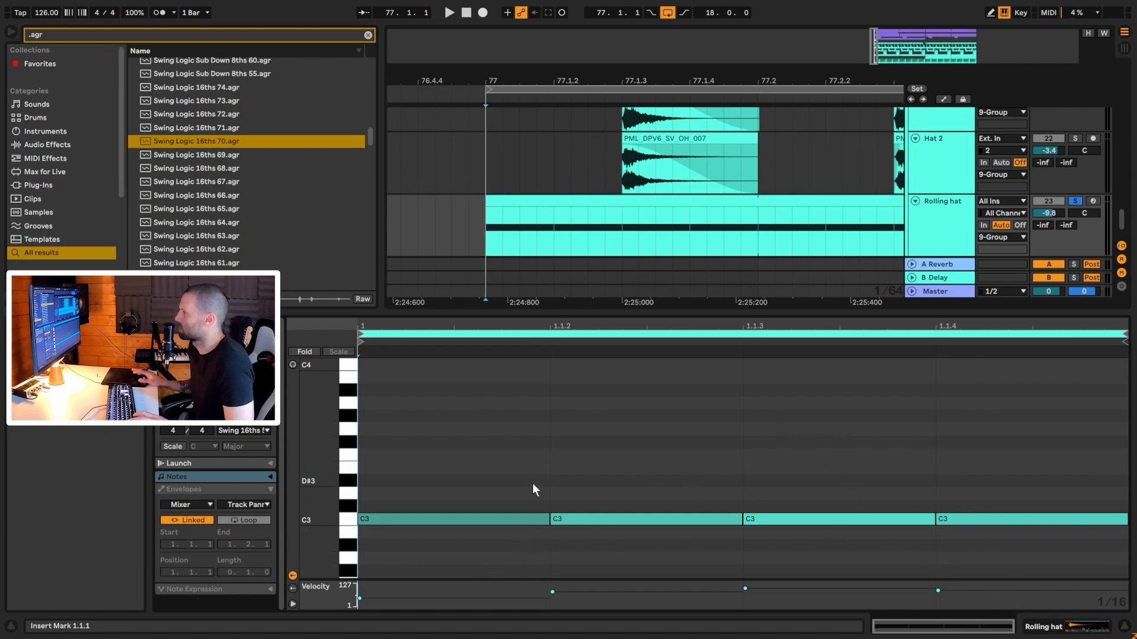
{"action": "key", "text": "space"}
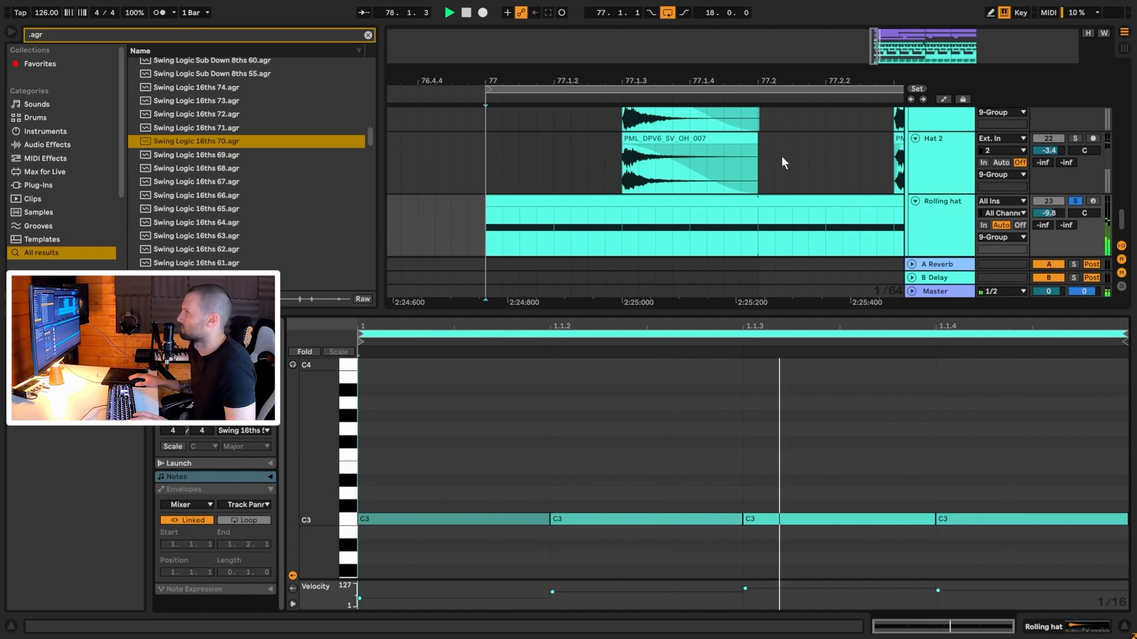
{"action": "key", "text": "space"}
Step: Compare the Rolling hat clip's playback with its groove set to None and set back to Swing 16ths 57
{"action": "left_click", "coordinate": [247, 435]}
{"action": "left_click", "coordinate": [252, 448]}
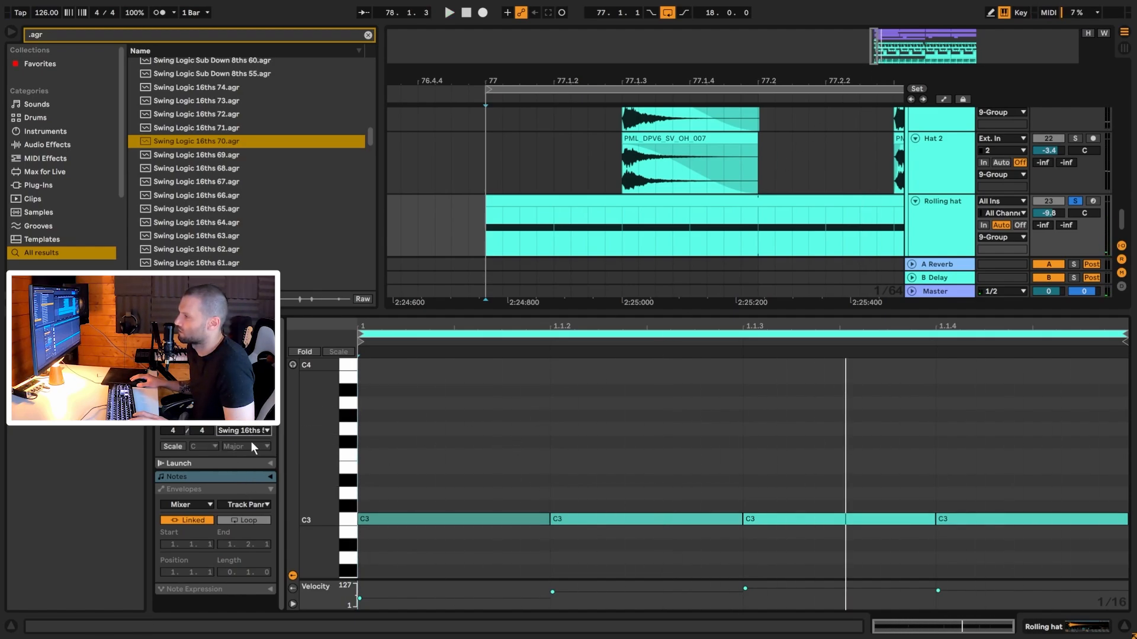
{"action": "key", "text": "space"}
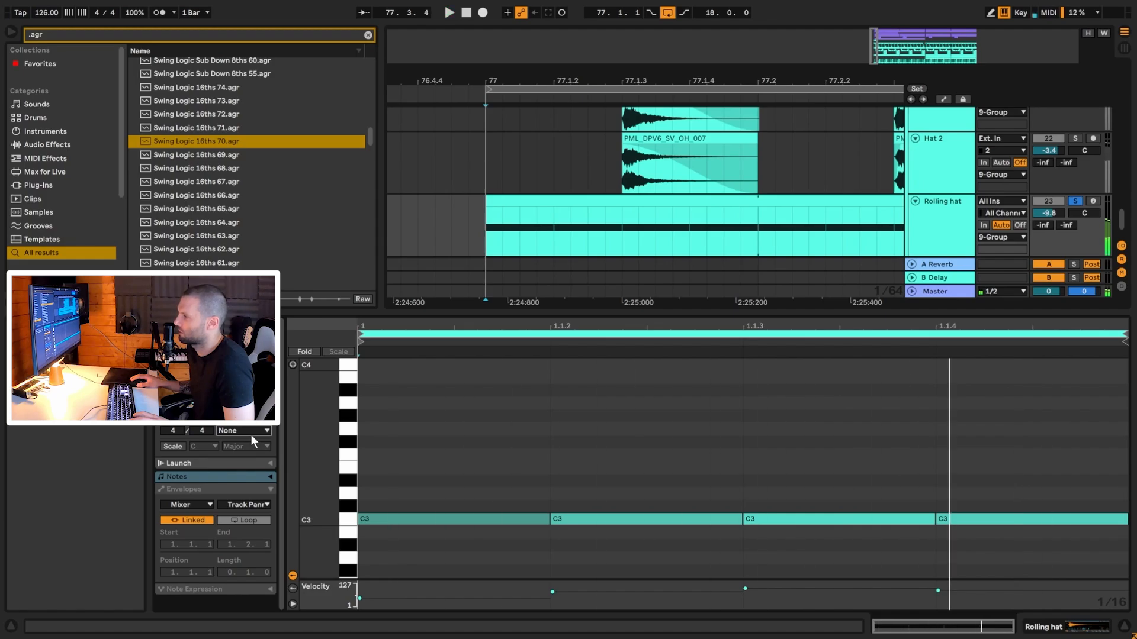
{"action": "left_click", "coordinate": [246, 435]}
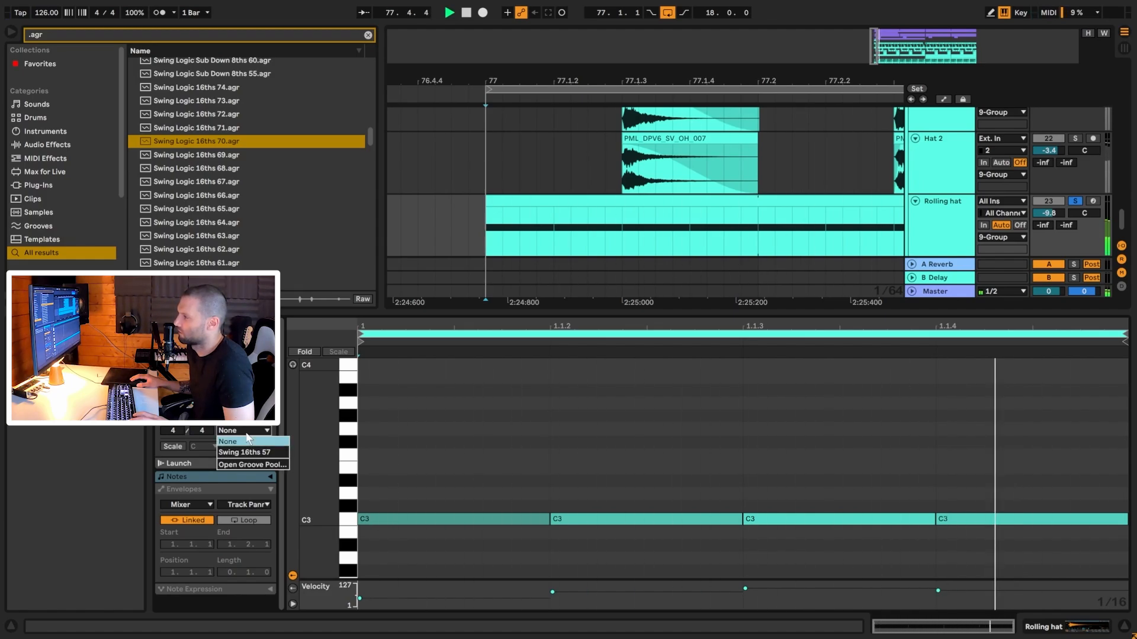
{"action": "left_click", "coordinate": [246, 453]}
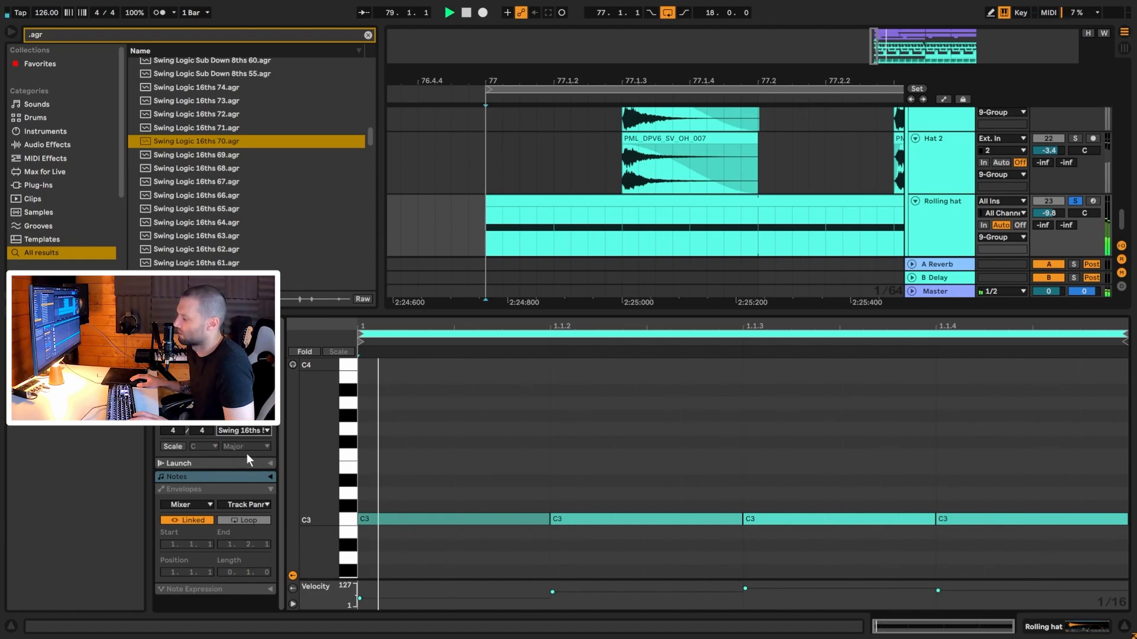
{"action": "key", "text": "space"}
Step: Show the Rolling hat track's sampler device, audition it briefly, and look over its sample waveform
{"action": "scroll", "coordinate": [946, 246], "scroll_direction": "down", "scroll_amount": 1}
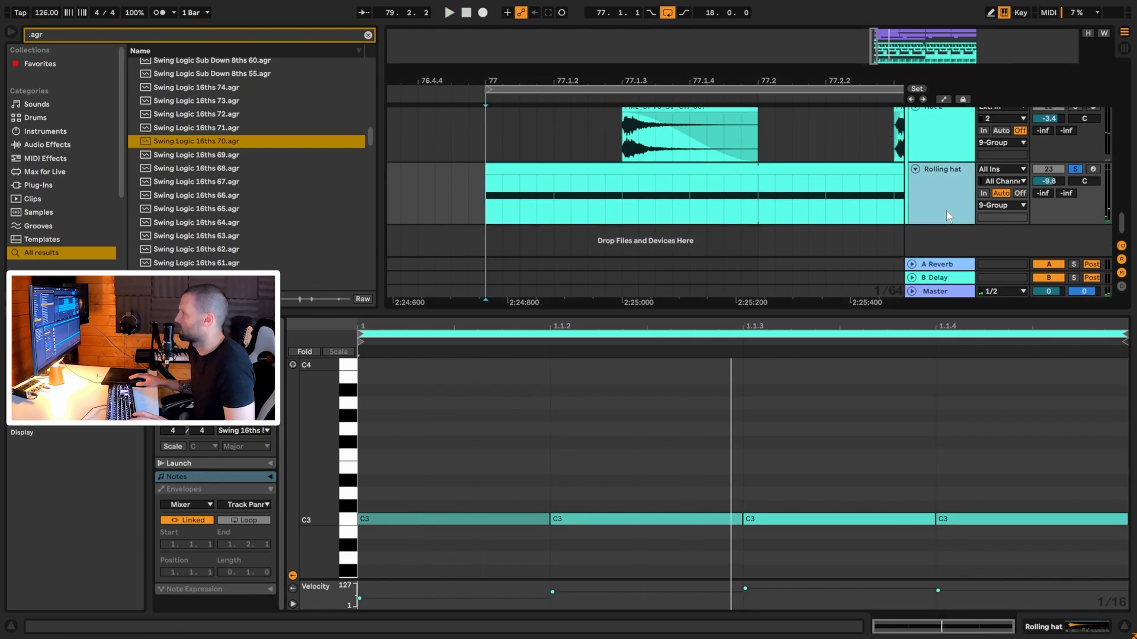
{"action": "double_click", "coordinate": [947, 214]}
{"action": "key", "text": "space"}
{"action": "key", "text": "space"}
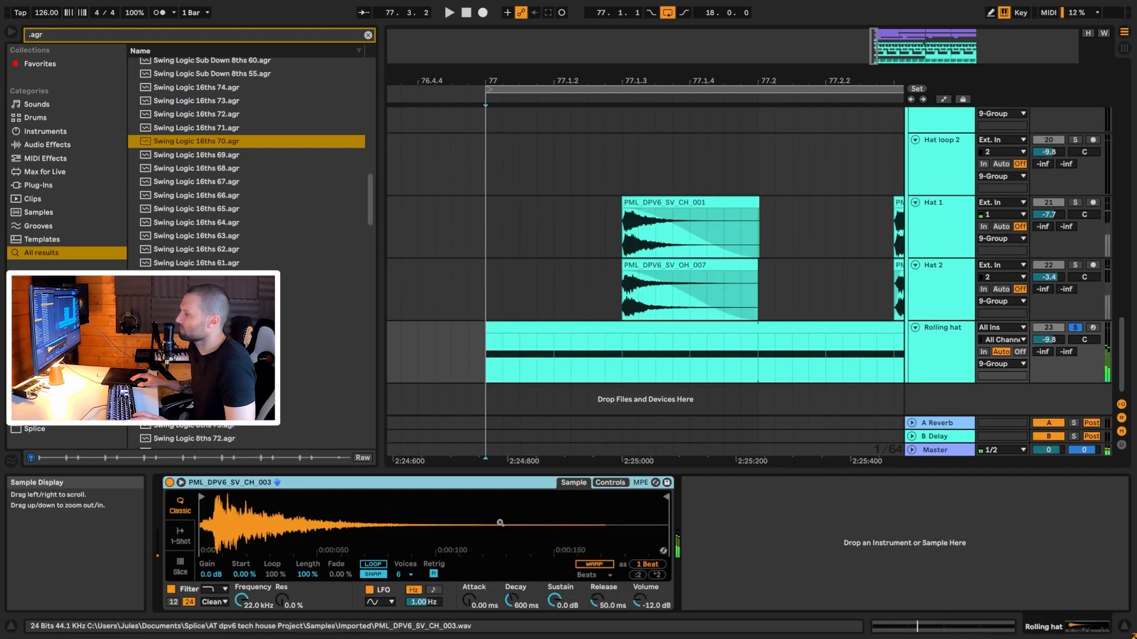
{"action": "left_click", "coordinate": [610, 483]}
{"action": "left_click", "coordinate": [572, 482]}
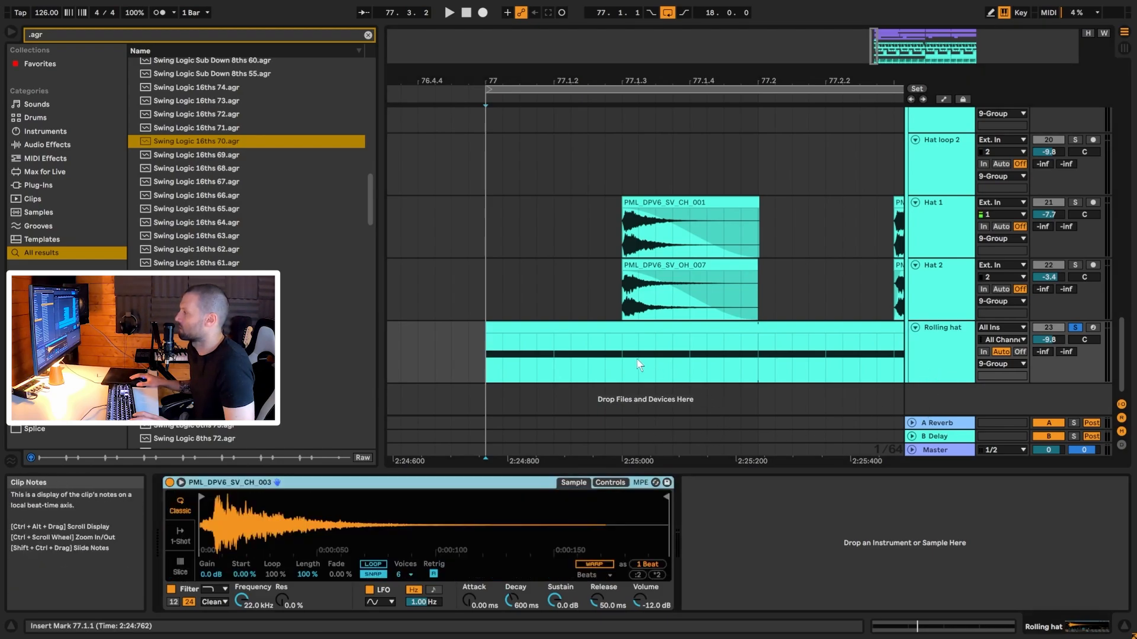
Step: Examine the sampler's random pan and velocity-to-volume settings while auditioning the soloed Rolling hat
{"action": "left_click", "coordinate": [610, 483]}
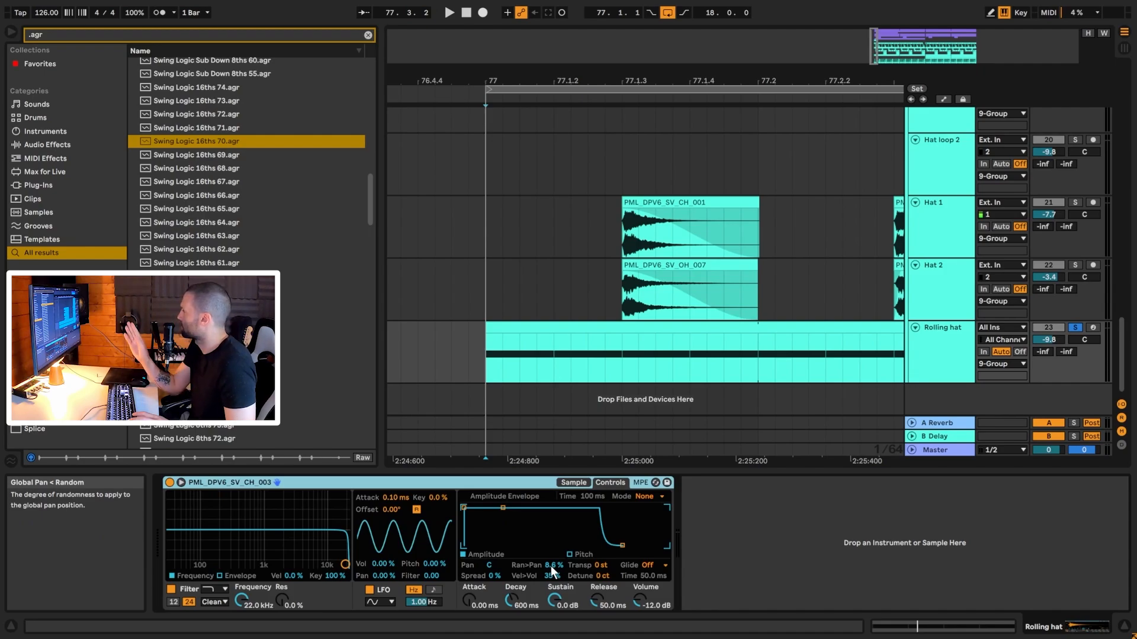
{"action": "key", "text": "space"}
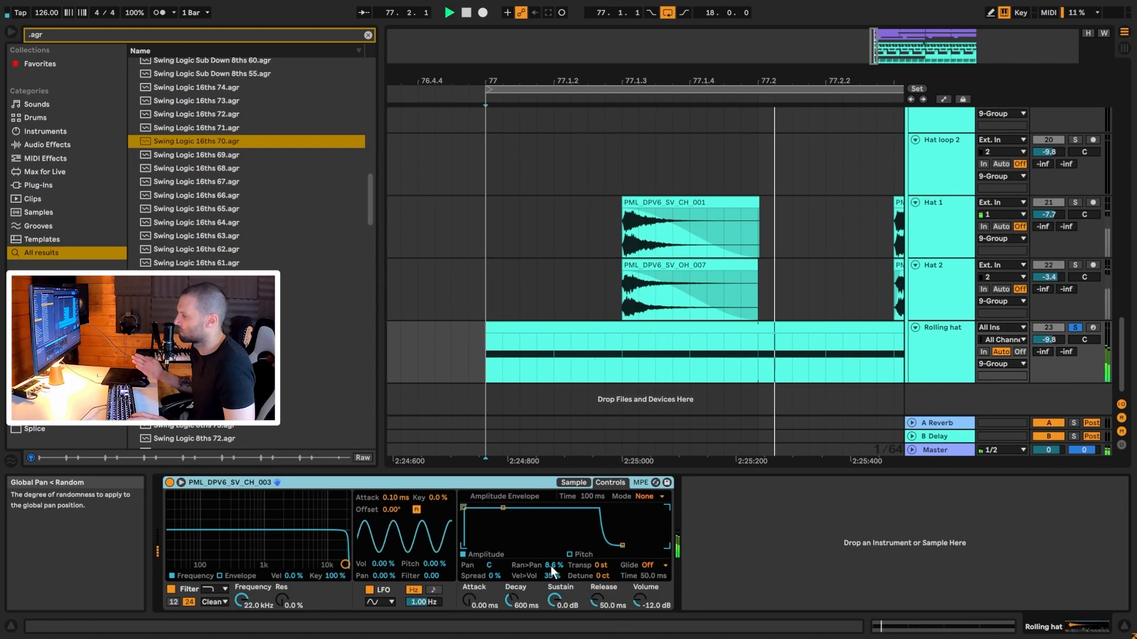
{"action": "left_click", "coordinate": [550, 567]}
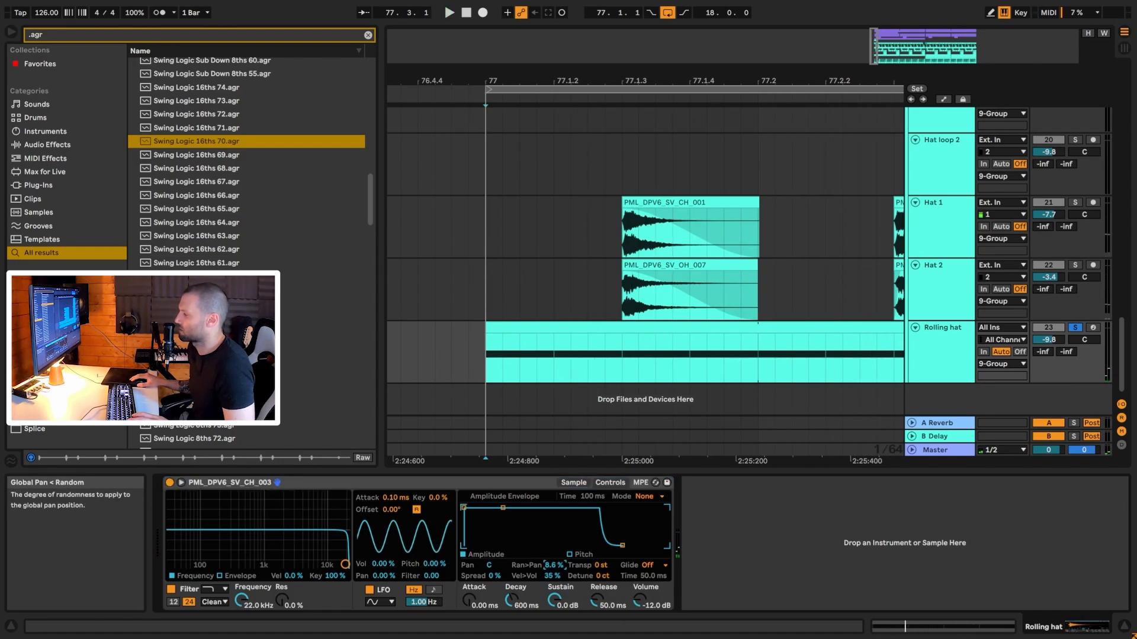
{"action": "key", "text": "space"}
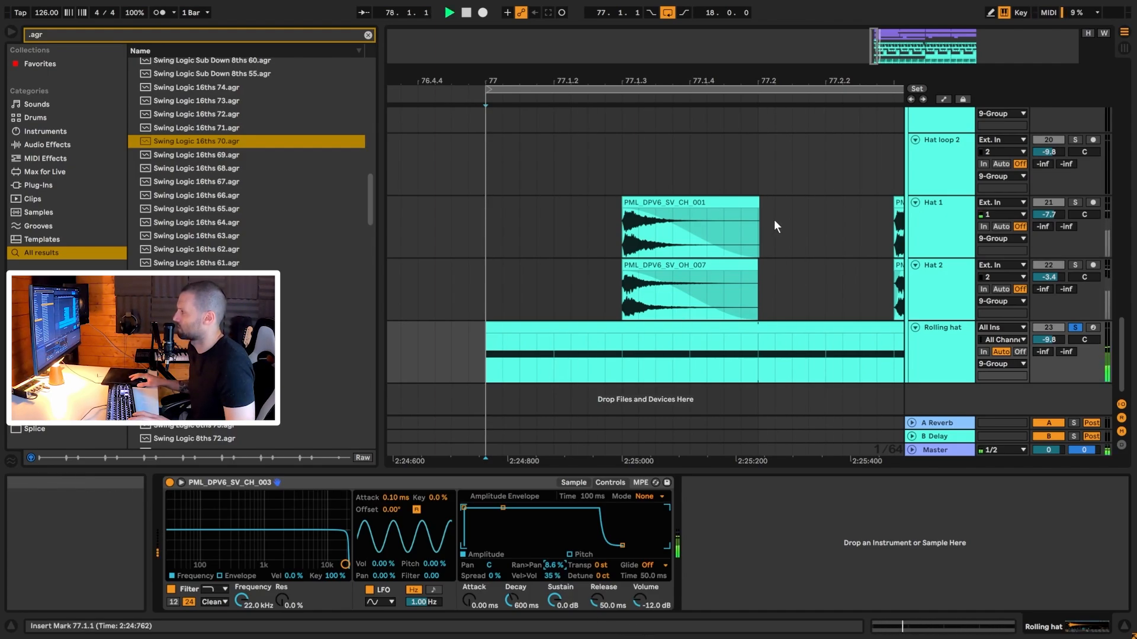
{"action": "key", "text": "space"}
Step: Unsolo Rolling hat and play the mix from 77.1.1, muting and unmuting the track to compare
{"action": "left_click_drag", "start_coordinate": [874, 46], "coordinate": [875, 6]}
{"action": "left_click", "coordinate": [1076, 327]}
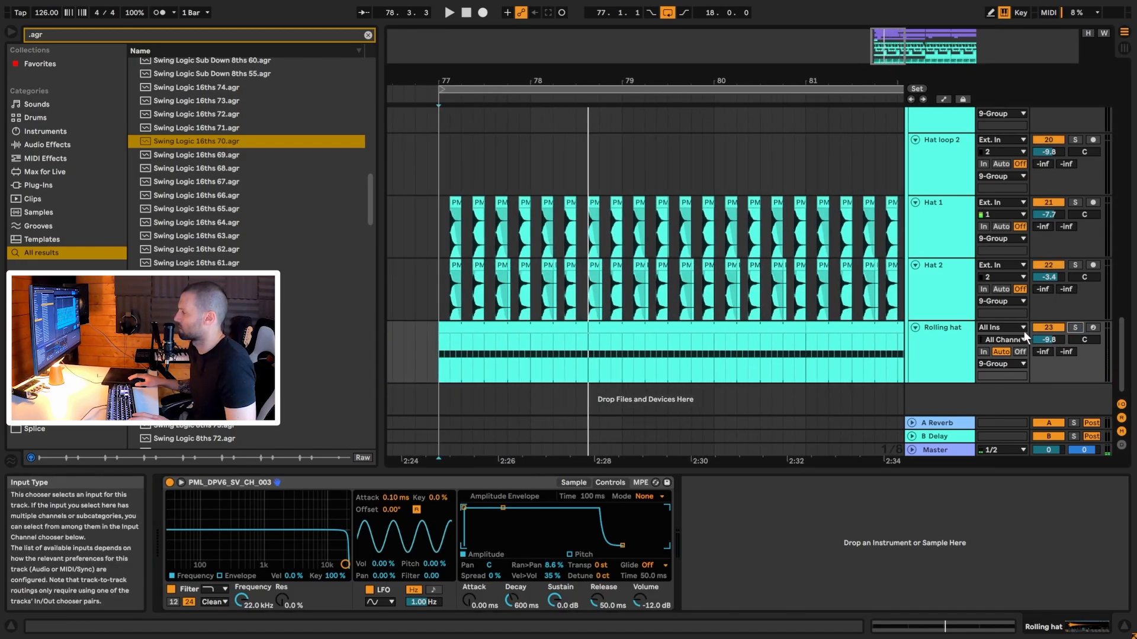
{"action": "left_click", "coordinate": [1044, 329]}
{"action": "key", "text": "space"}
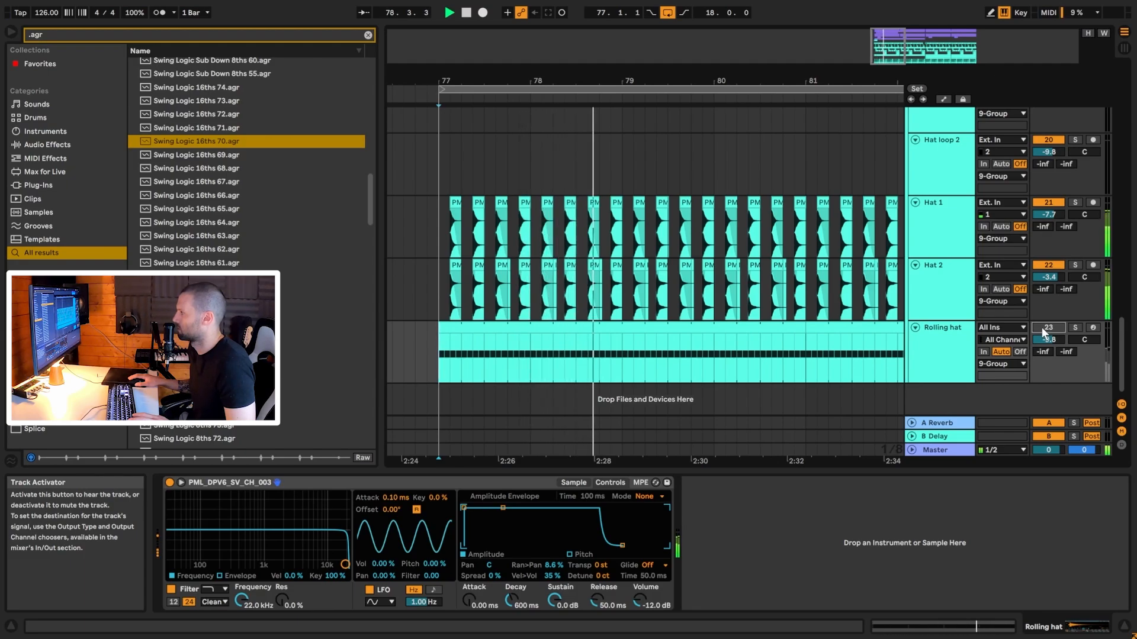
{"action": "left_click", "coordinate": [1048, 327]}
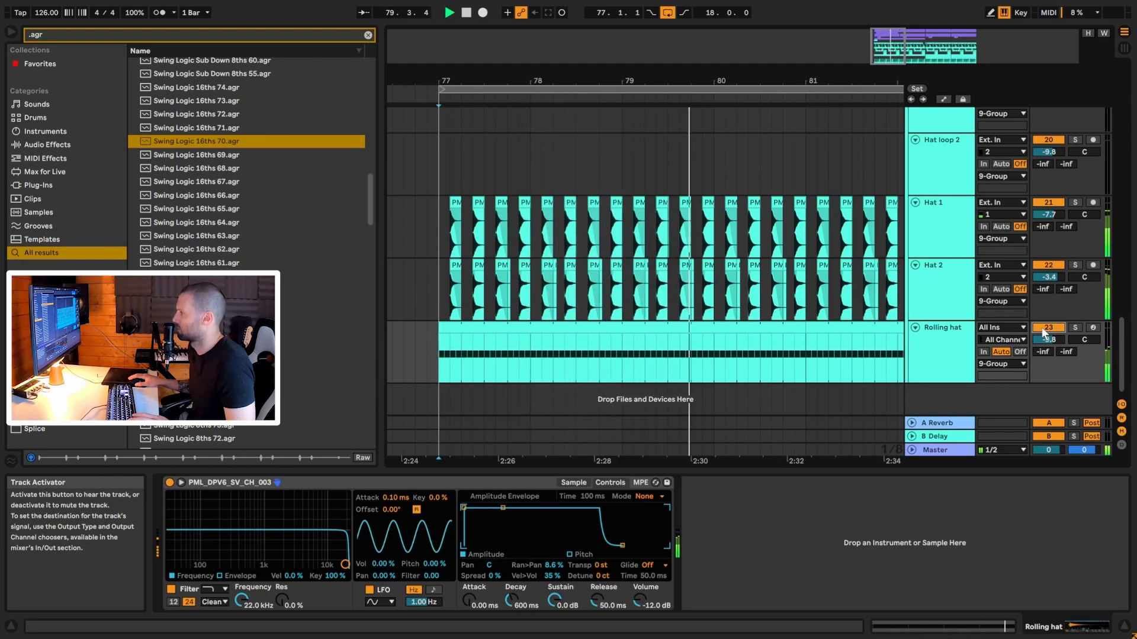
{"action": "key", "text": "space"}
{"action": "key", "text": "space"}
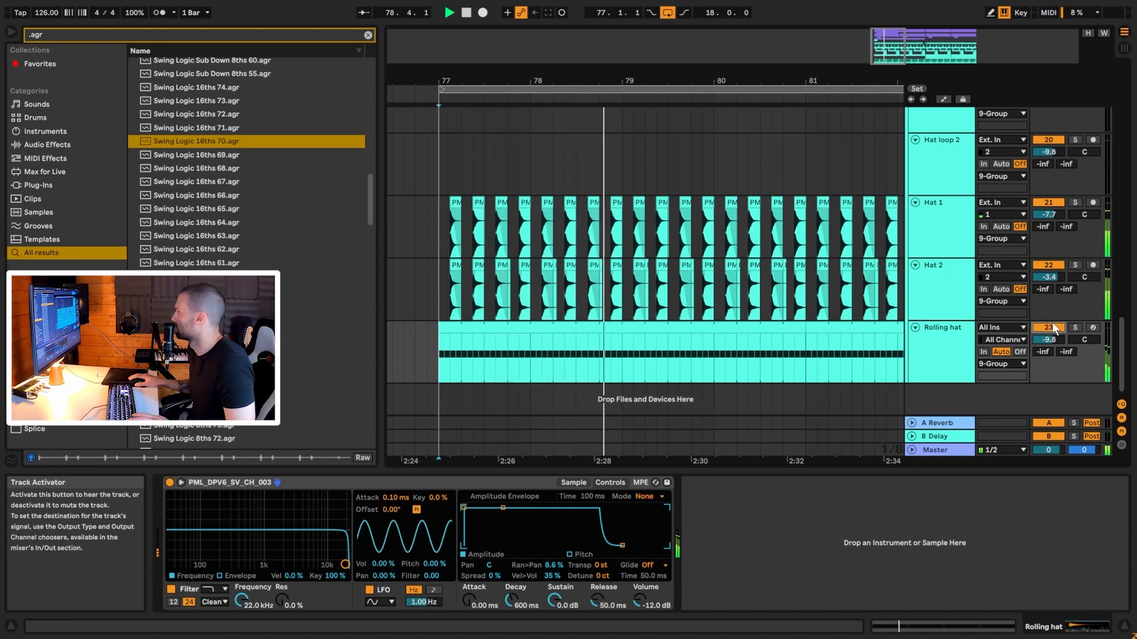
{"action": "key", "text": "space"}
Step: Fold all of the drum and percussion tracks in the arrangement
{"action": "scroll", "coordinate": [963, 247], "scroll_direction": "up", "scroll_amount": 2}
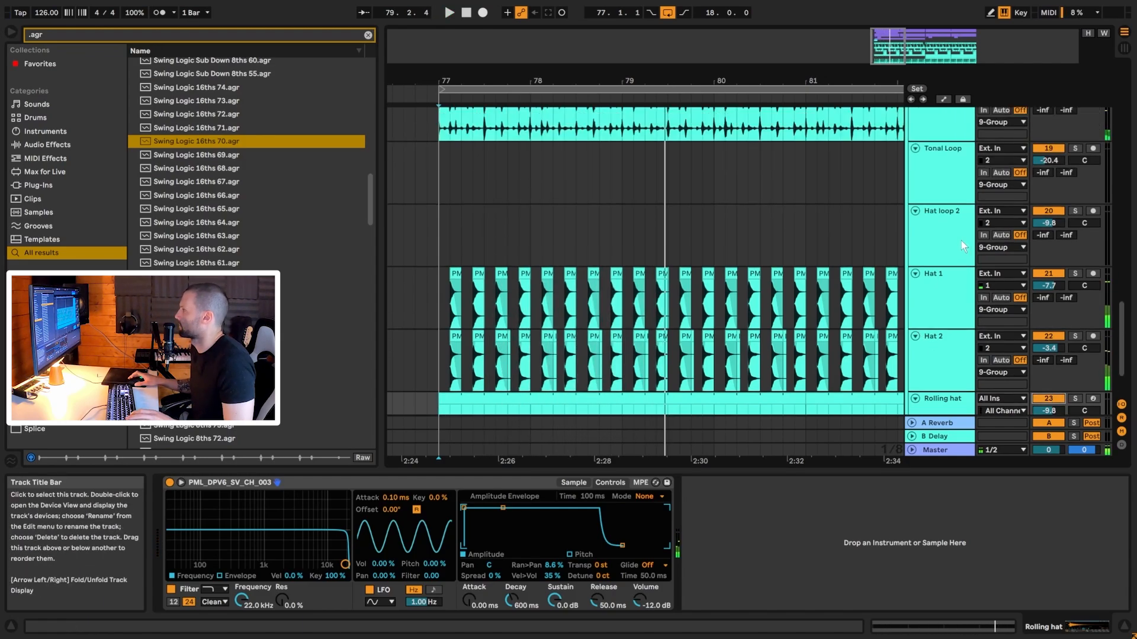
{"action": "left_click", "coordinate": [915, 274], "text": "alt"}
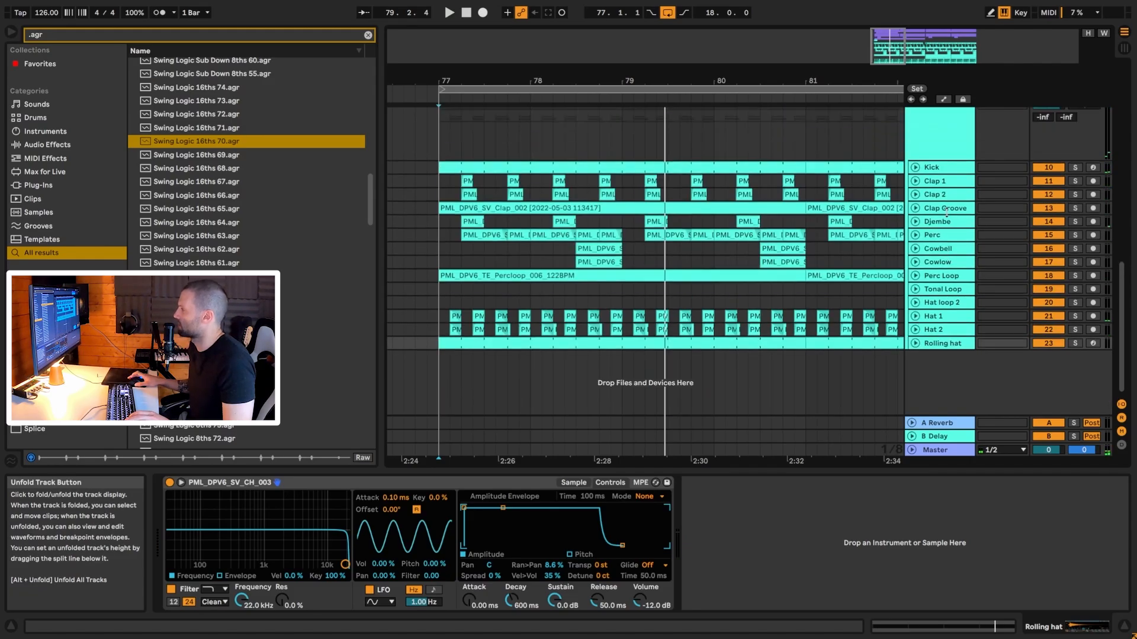